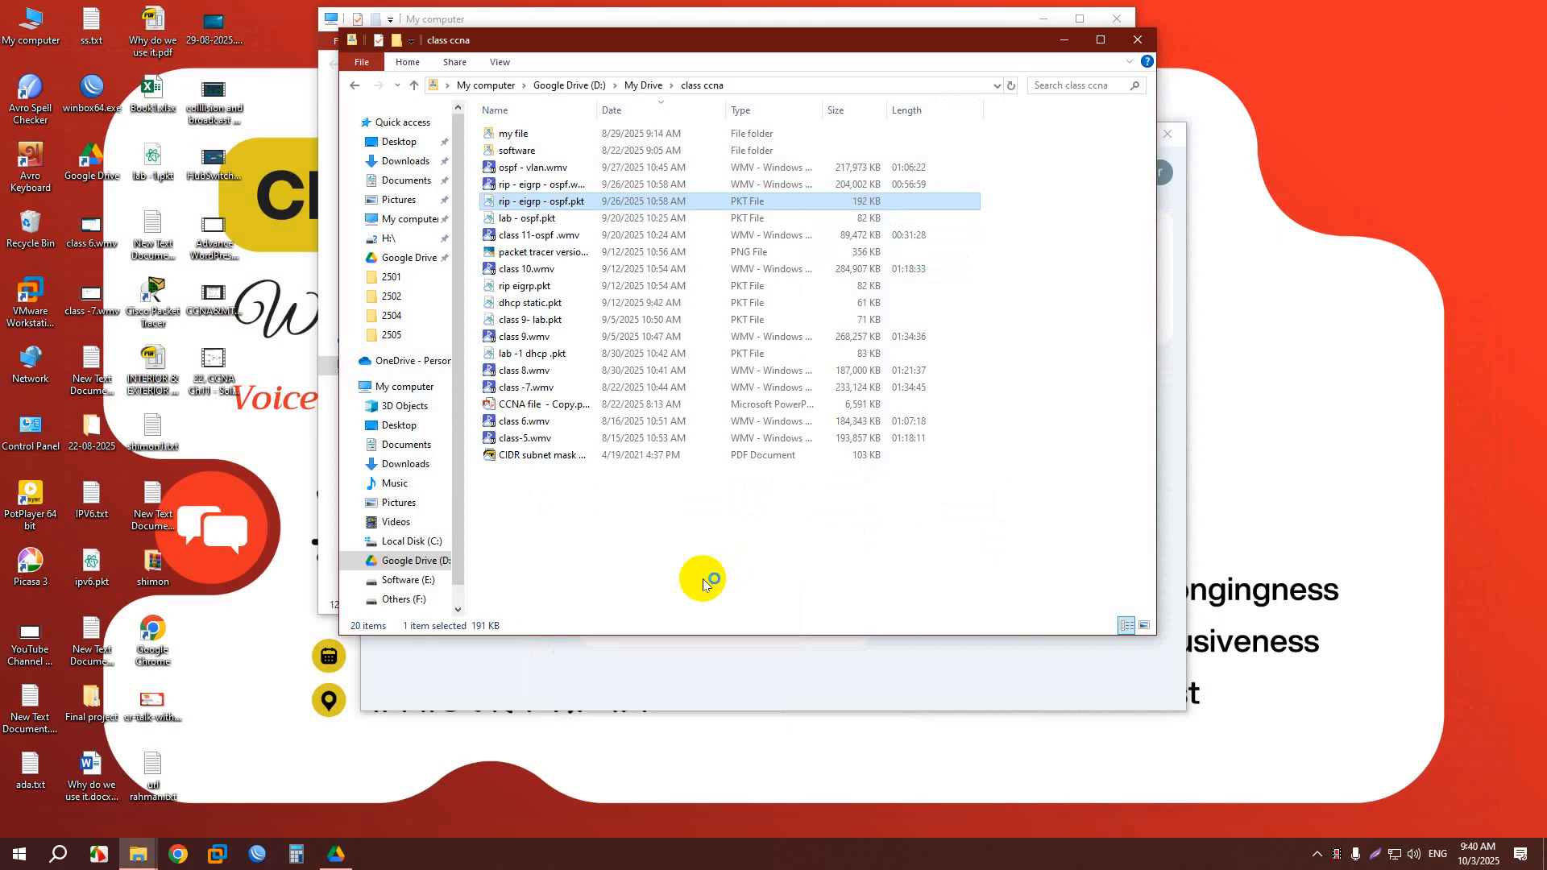
Look through the routing, OSPF and VLAN topologies in rip - eigrp - ospf.pkt.
left_click(178, 855)
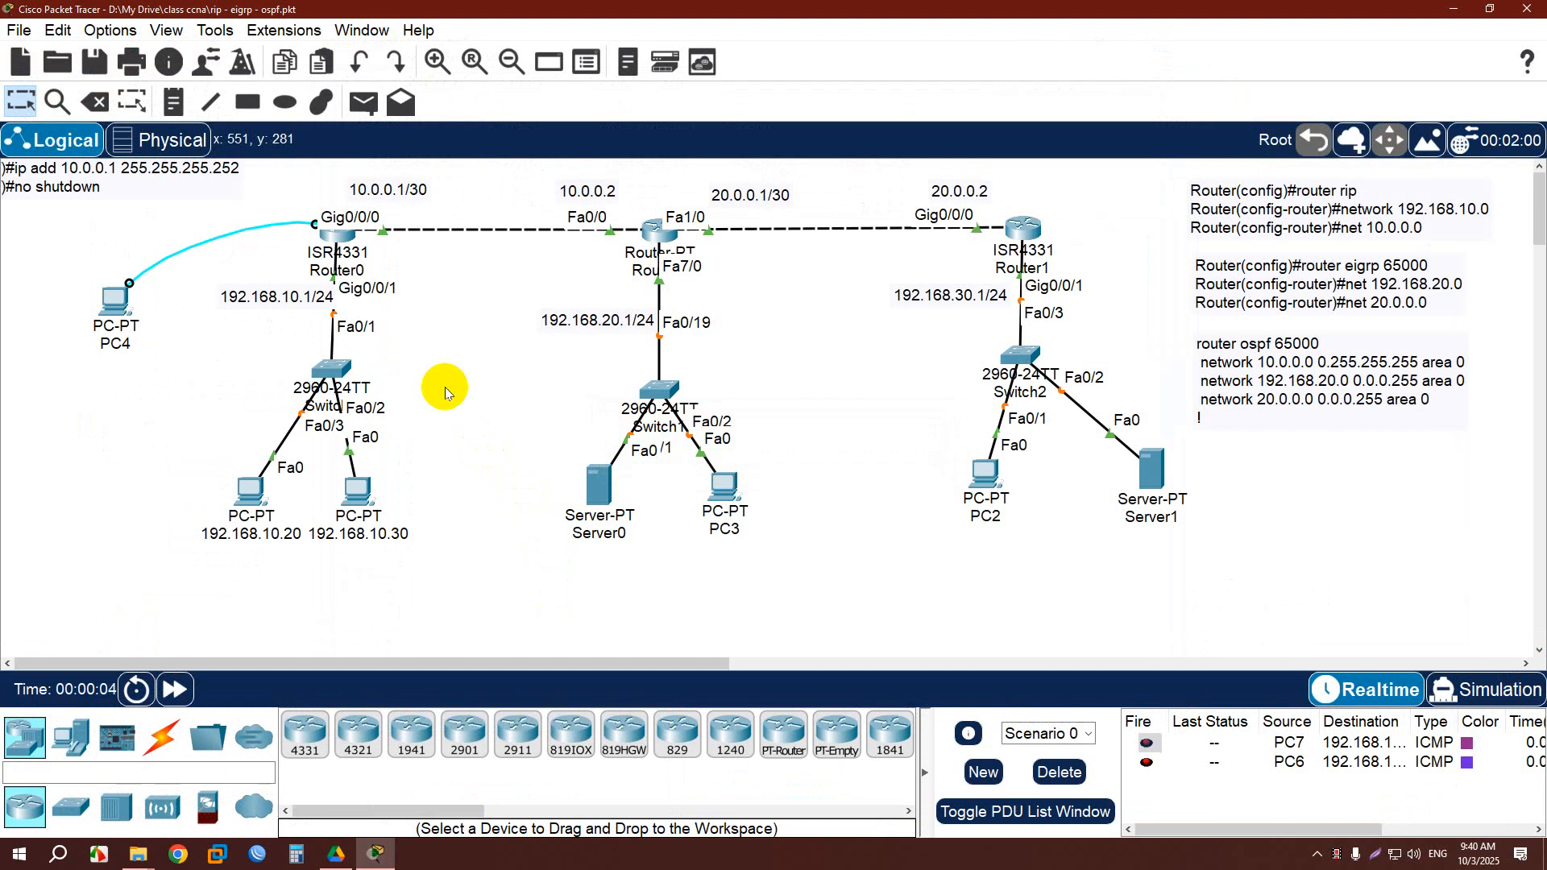
scroll(444, 387, "down", 10)
scroll(483, 403, "down", 15)
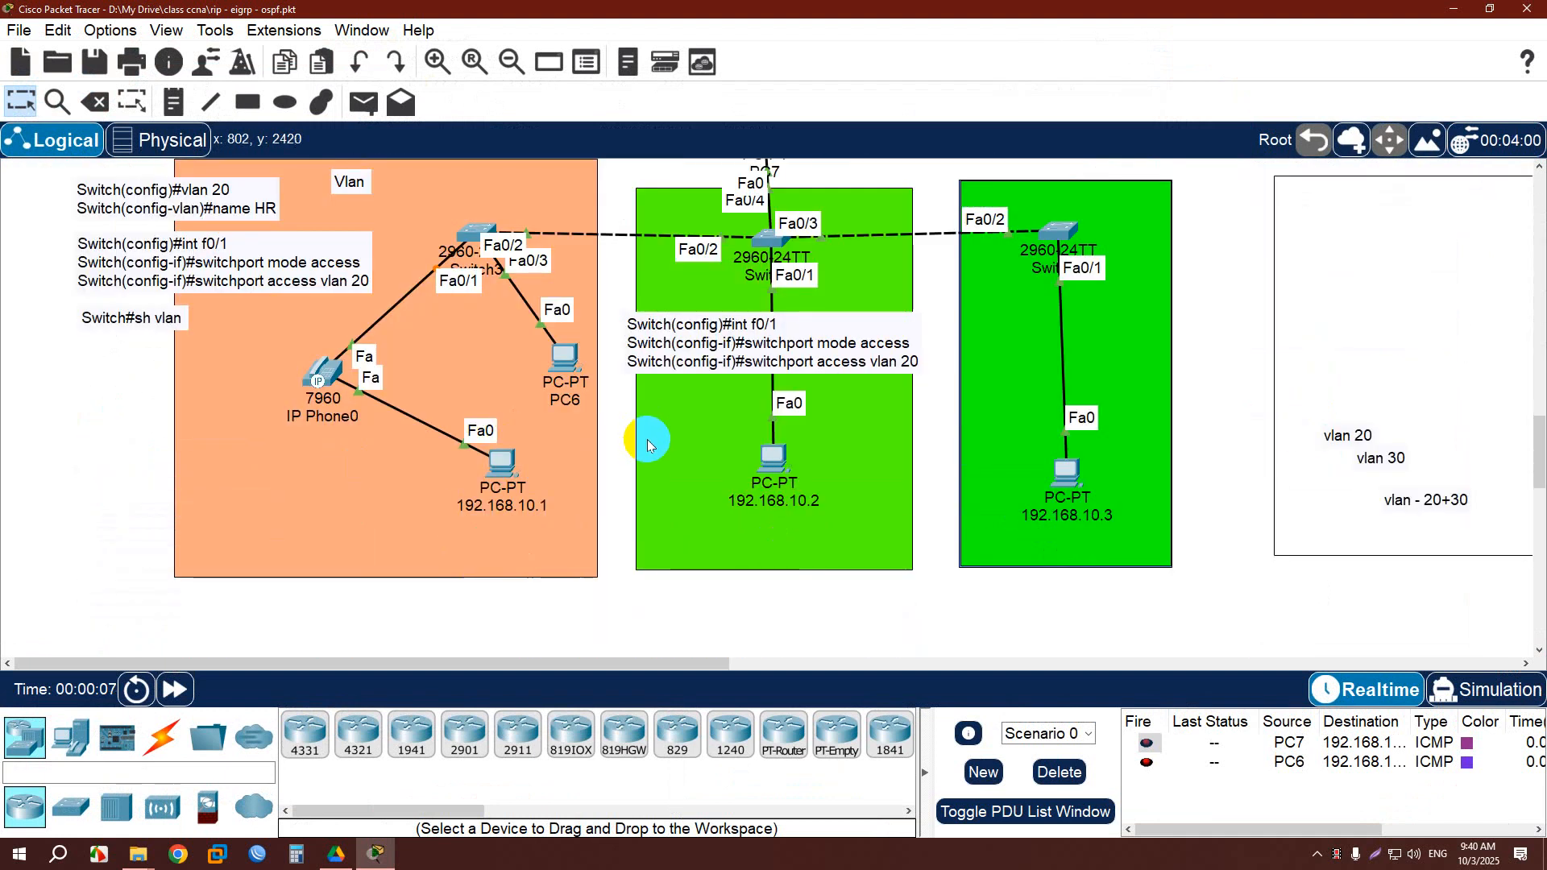
scroll(646, 438, "up", 1)
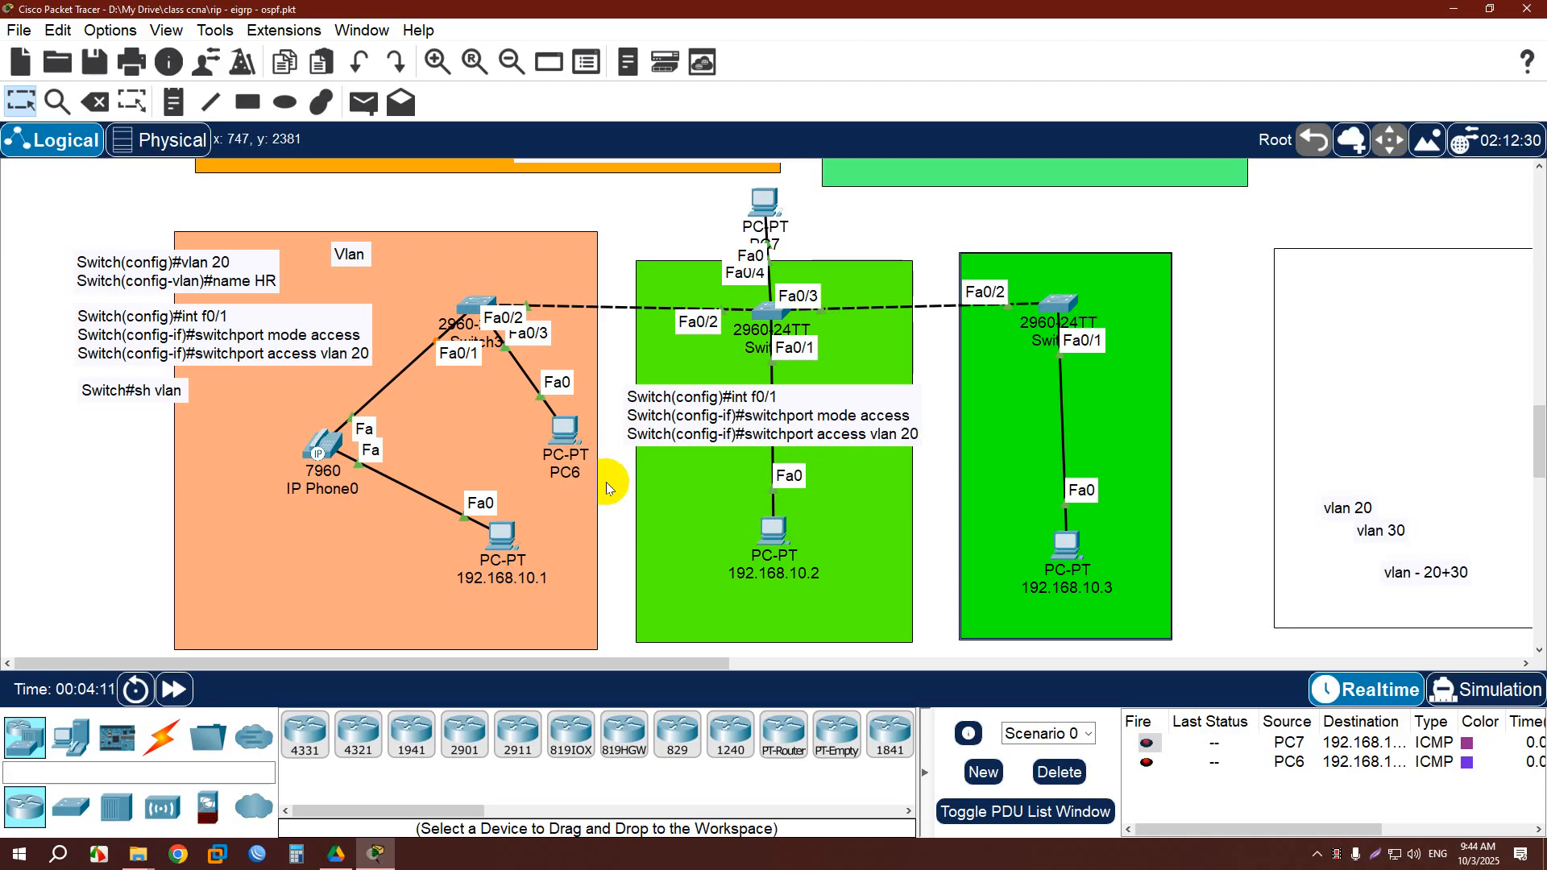
scroll(755, 501, "down", 5)
scroll(756, 505, "up", 5)
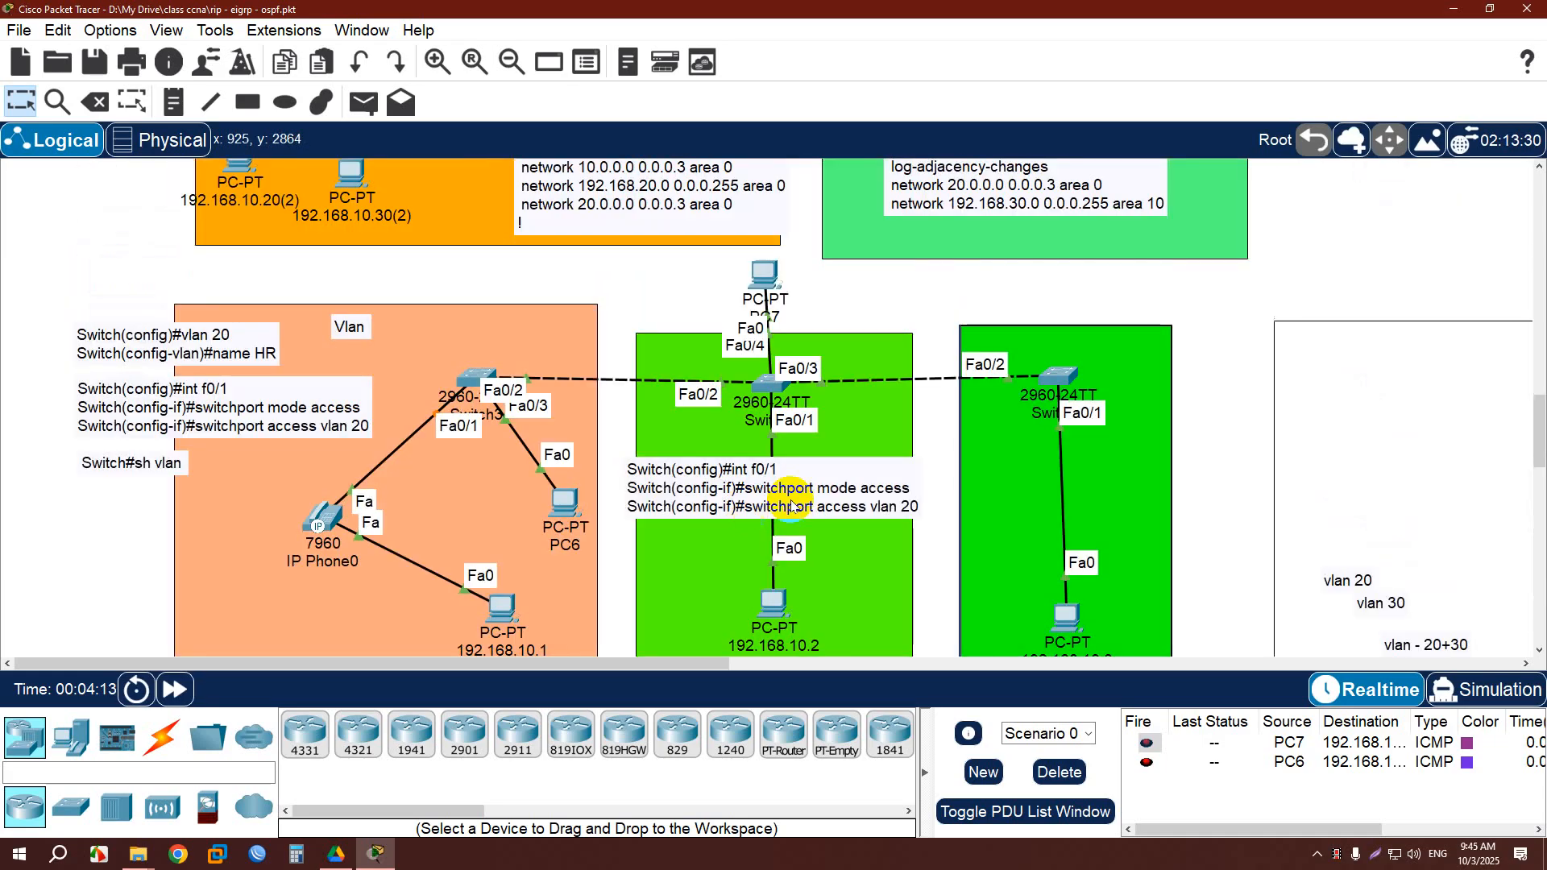
left_click(18, 31)
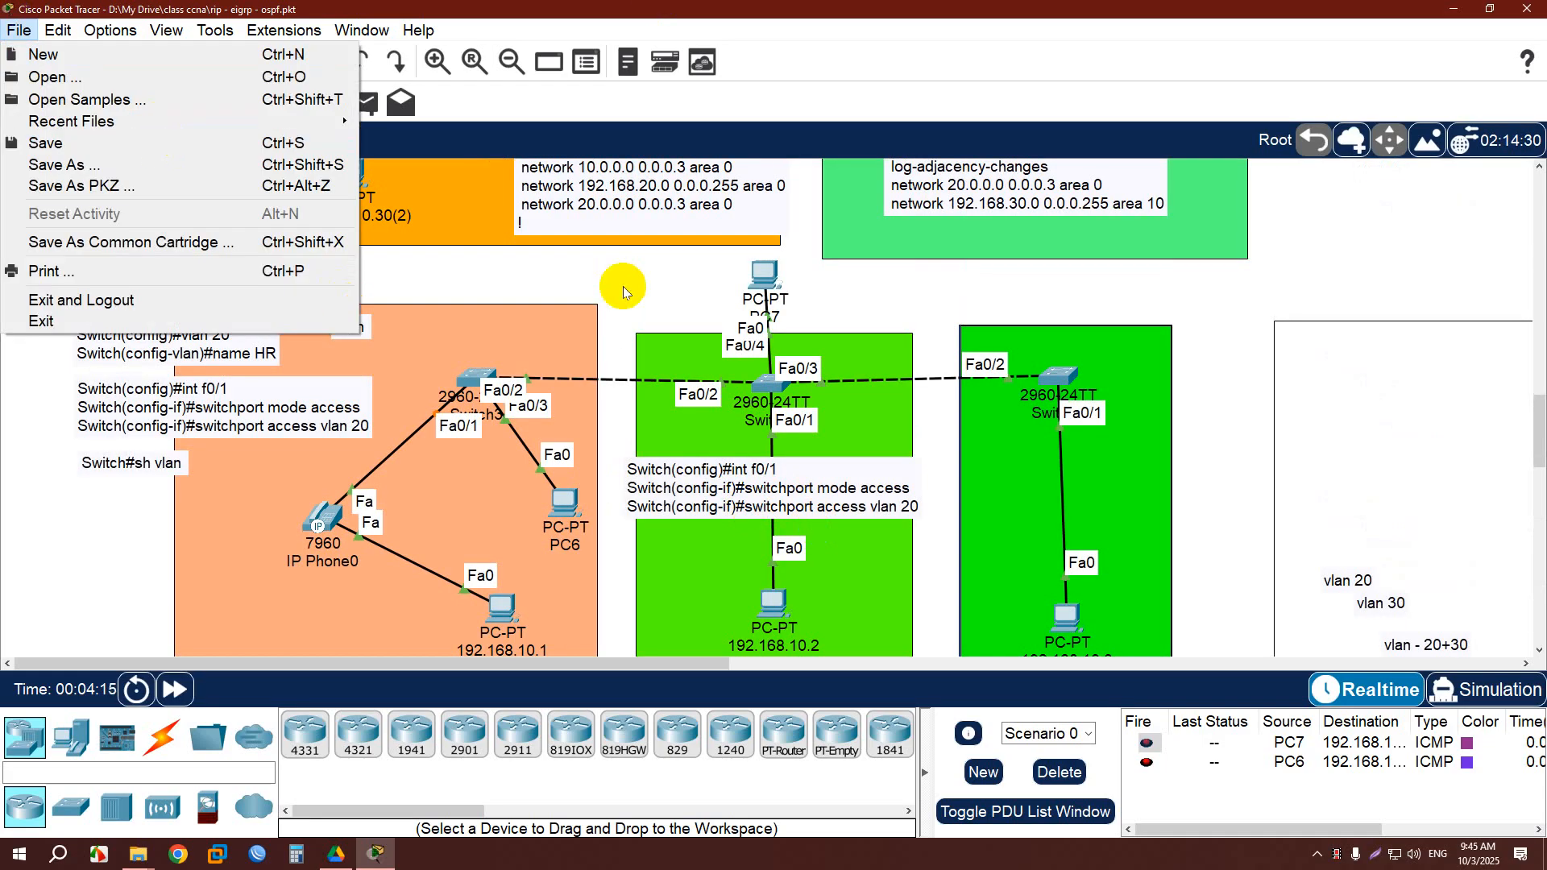
left_click(592, 354)
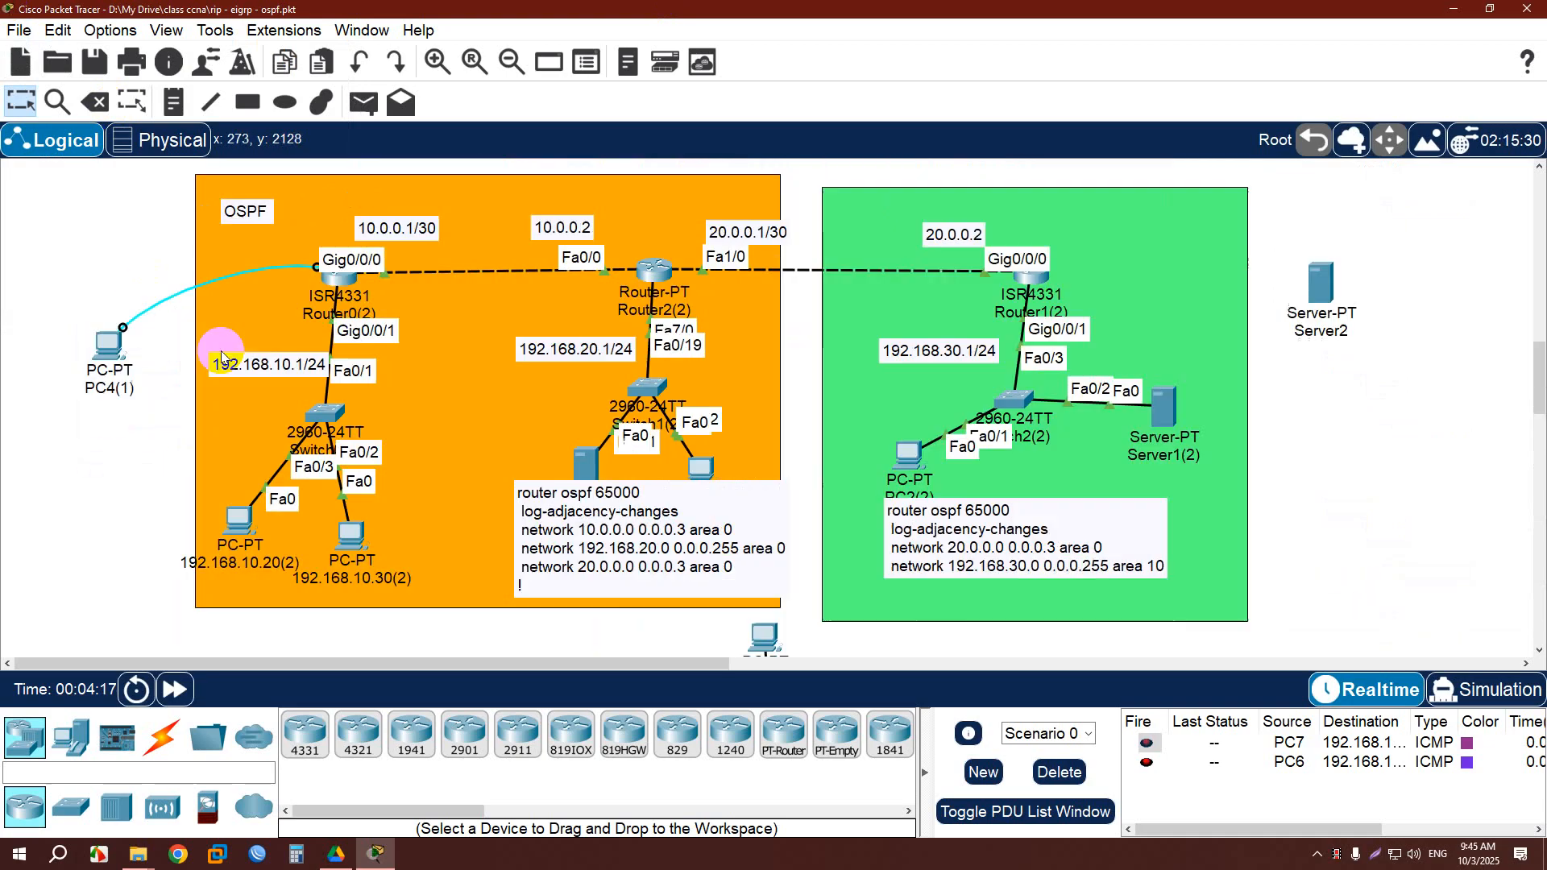
scroll(147, 288, "up", 5)
left_click(22, 31)
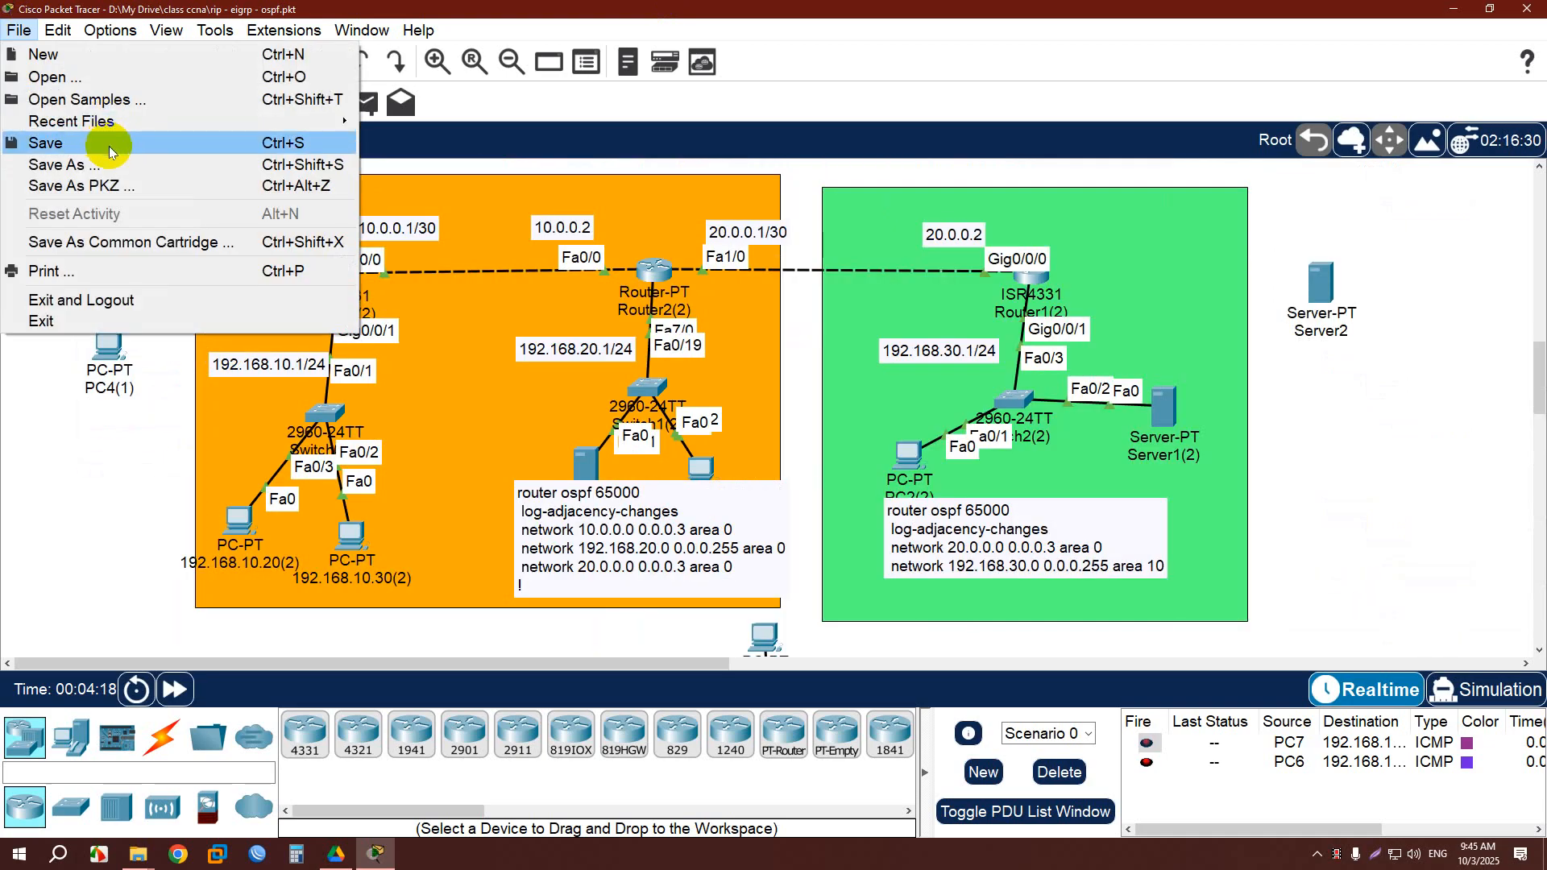
left_click(129, 76)
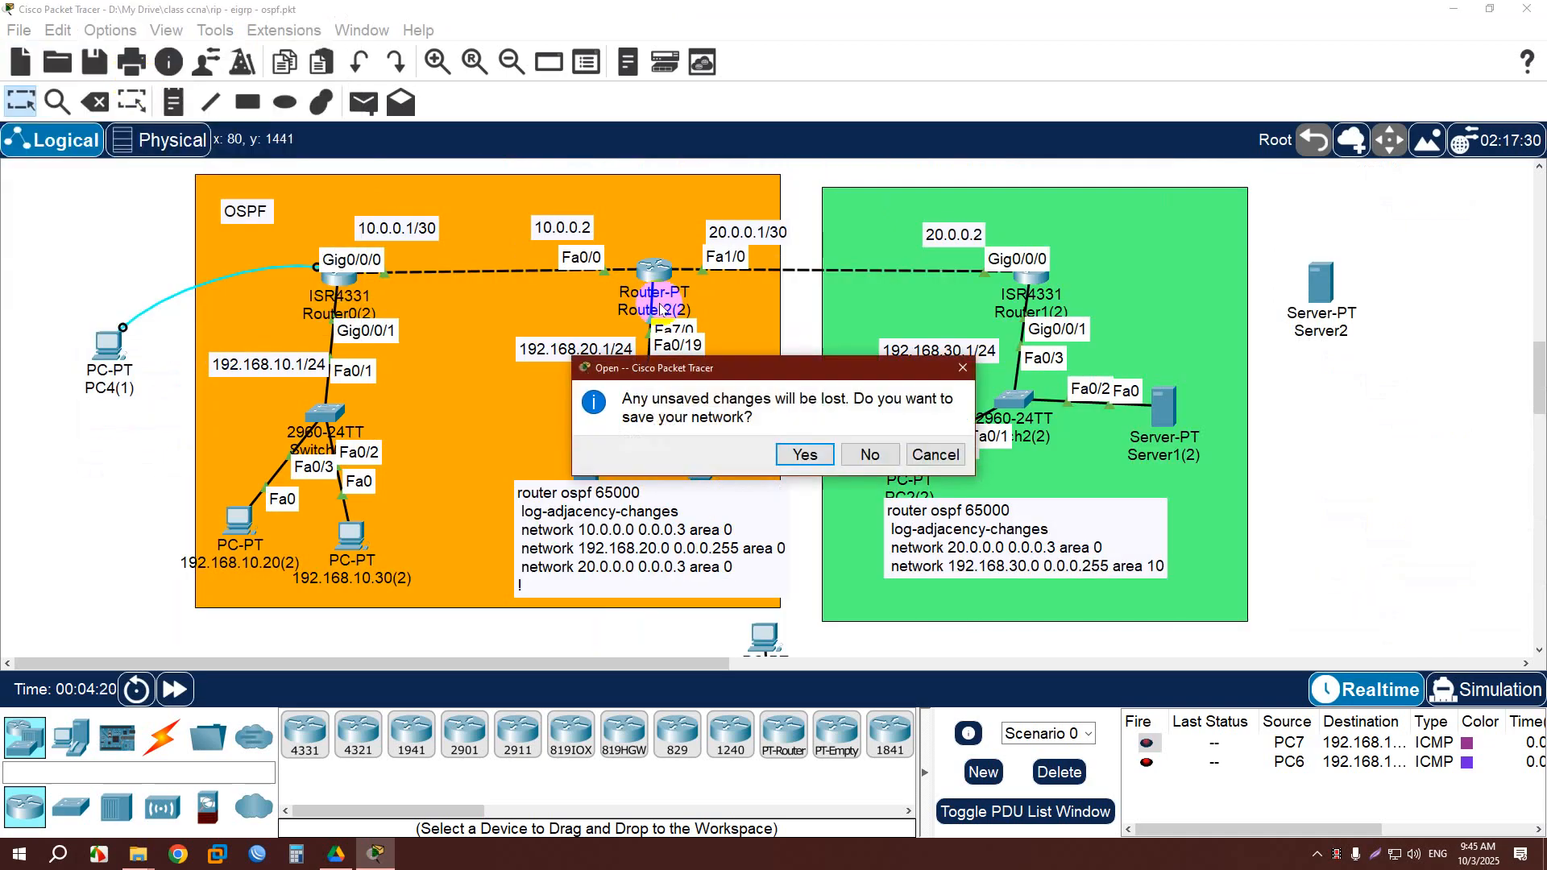
left_click(803, 452)
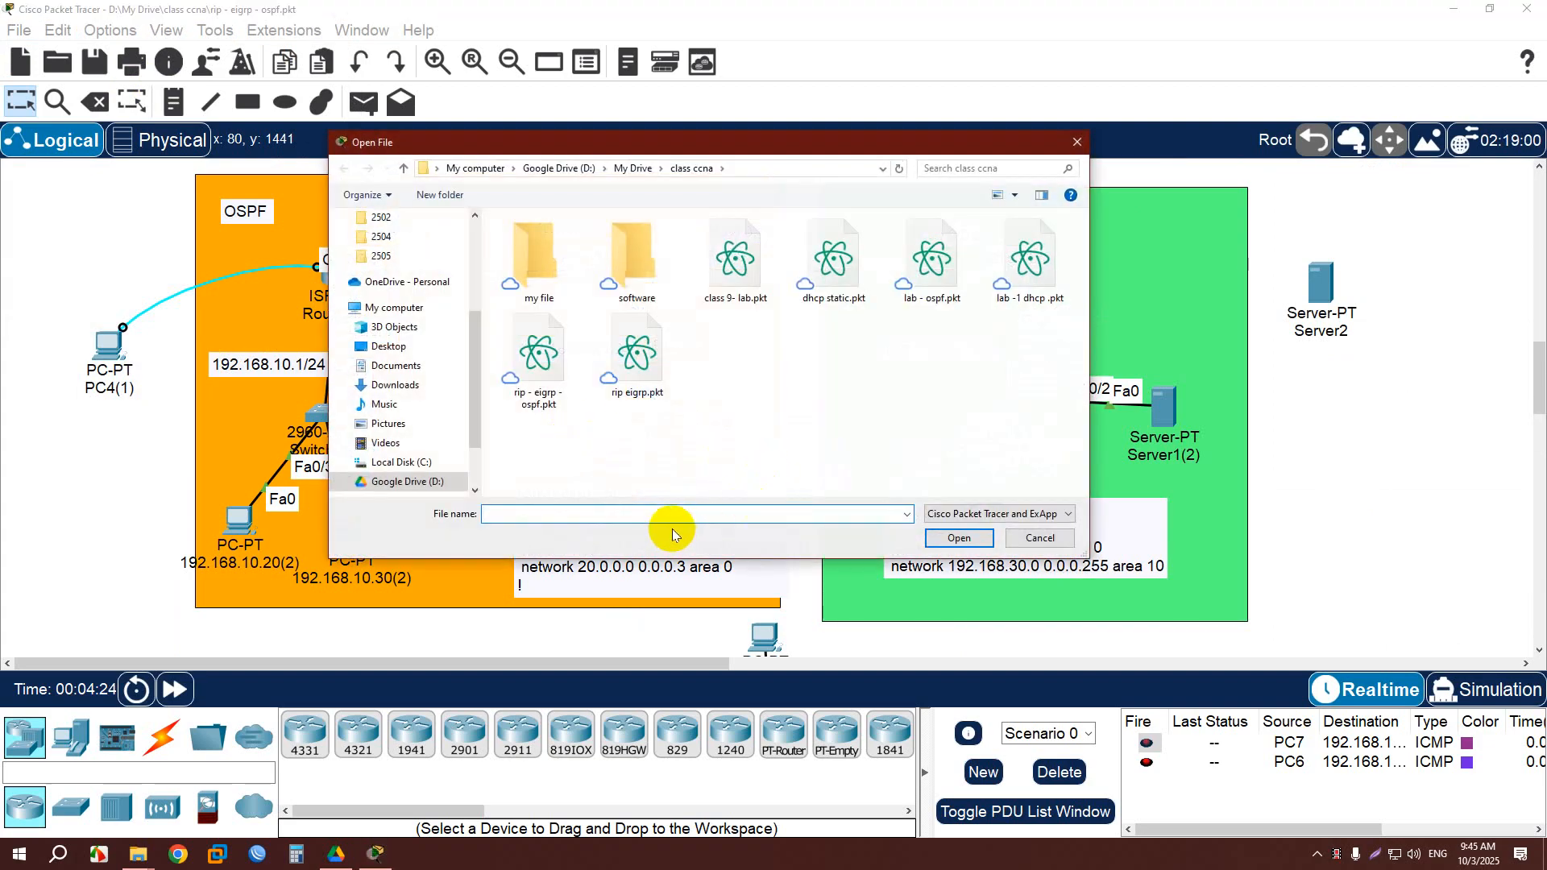
left_click(1037, 537)
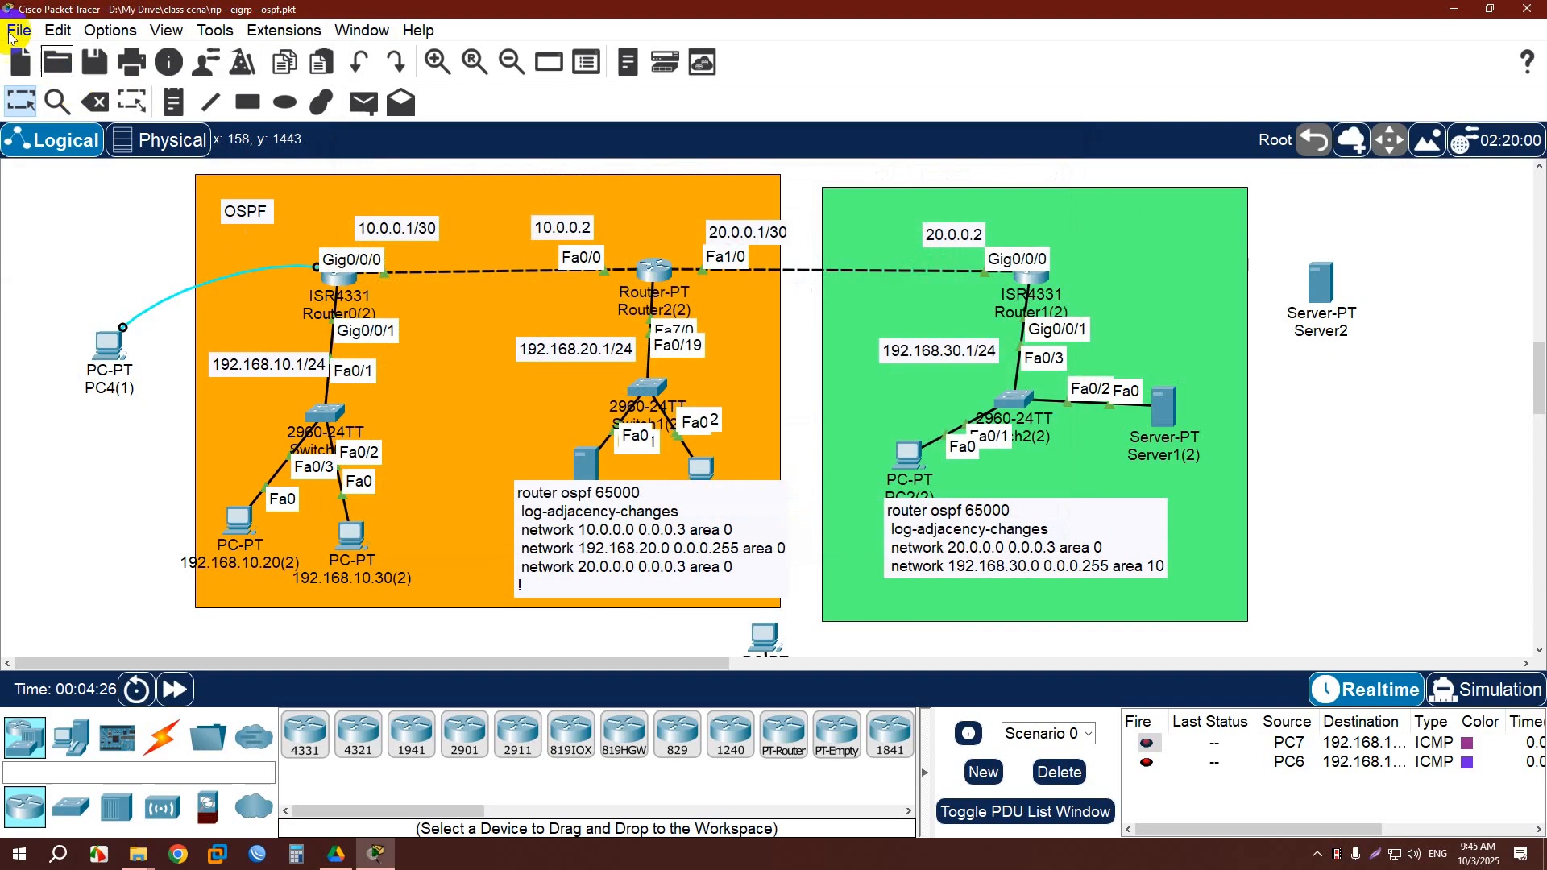
Save the current network file and start a new blank network.
left_click(18, 32)
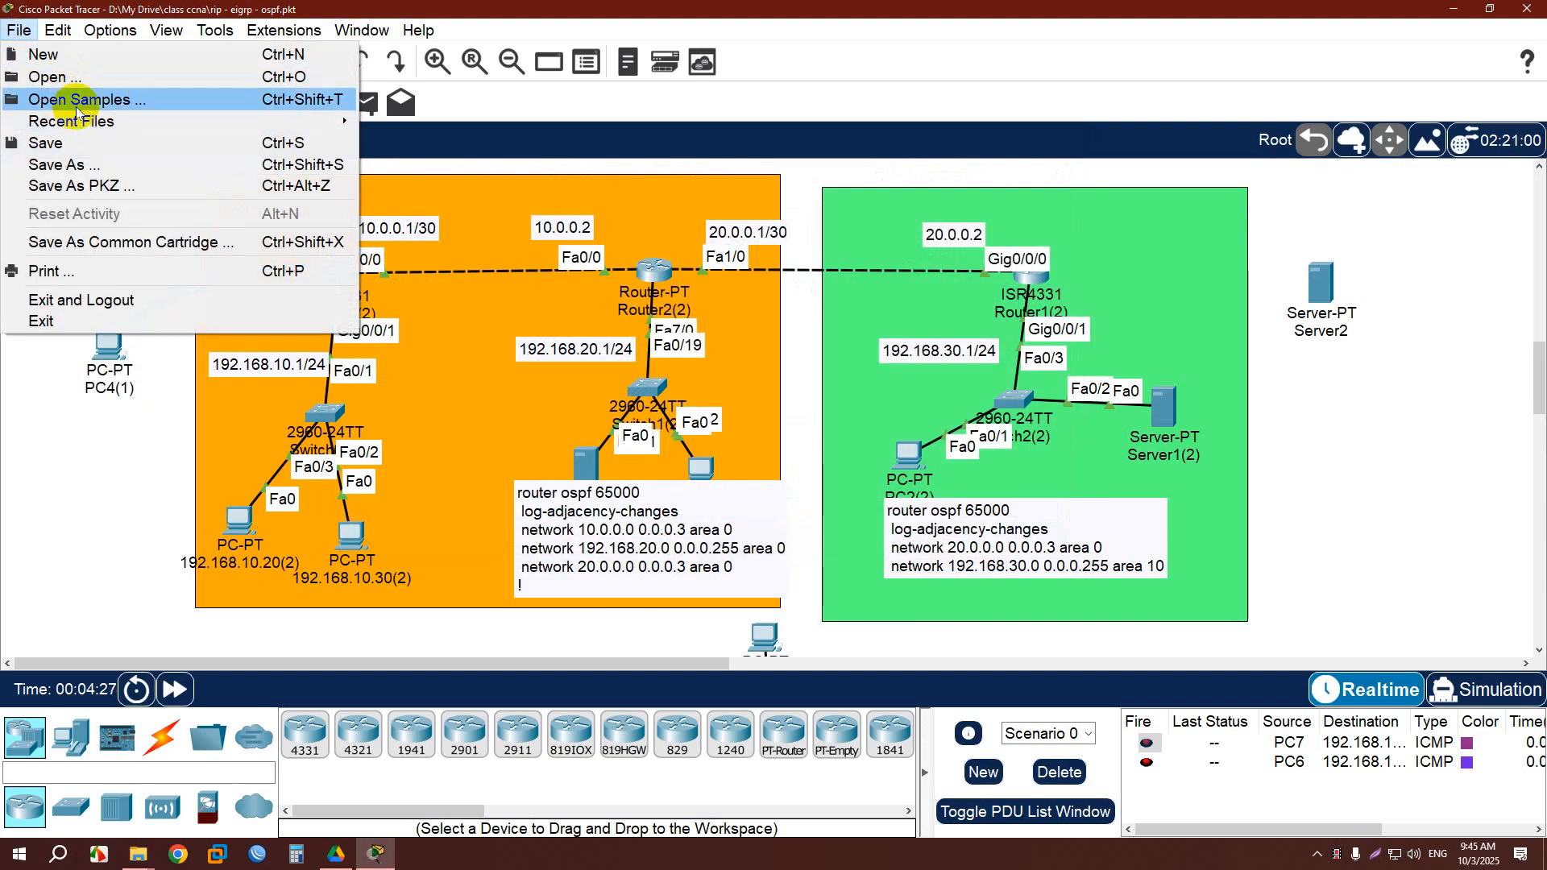
left_click(66, 53)
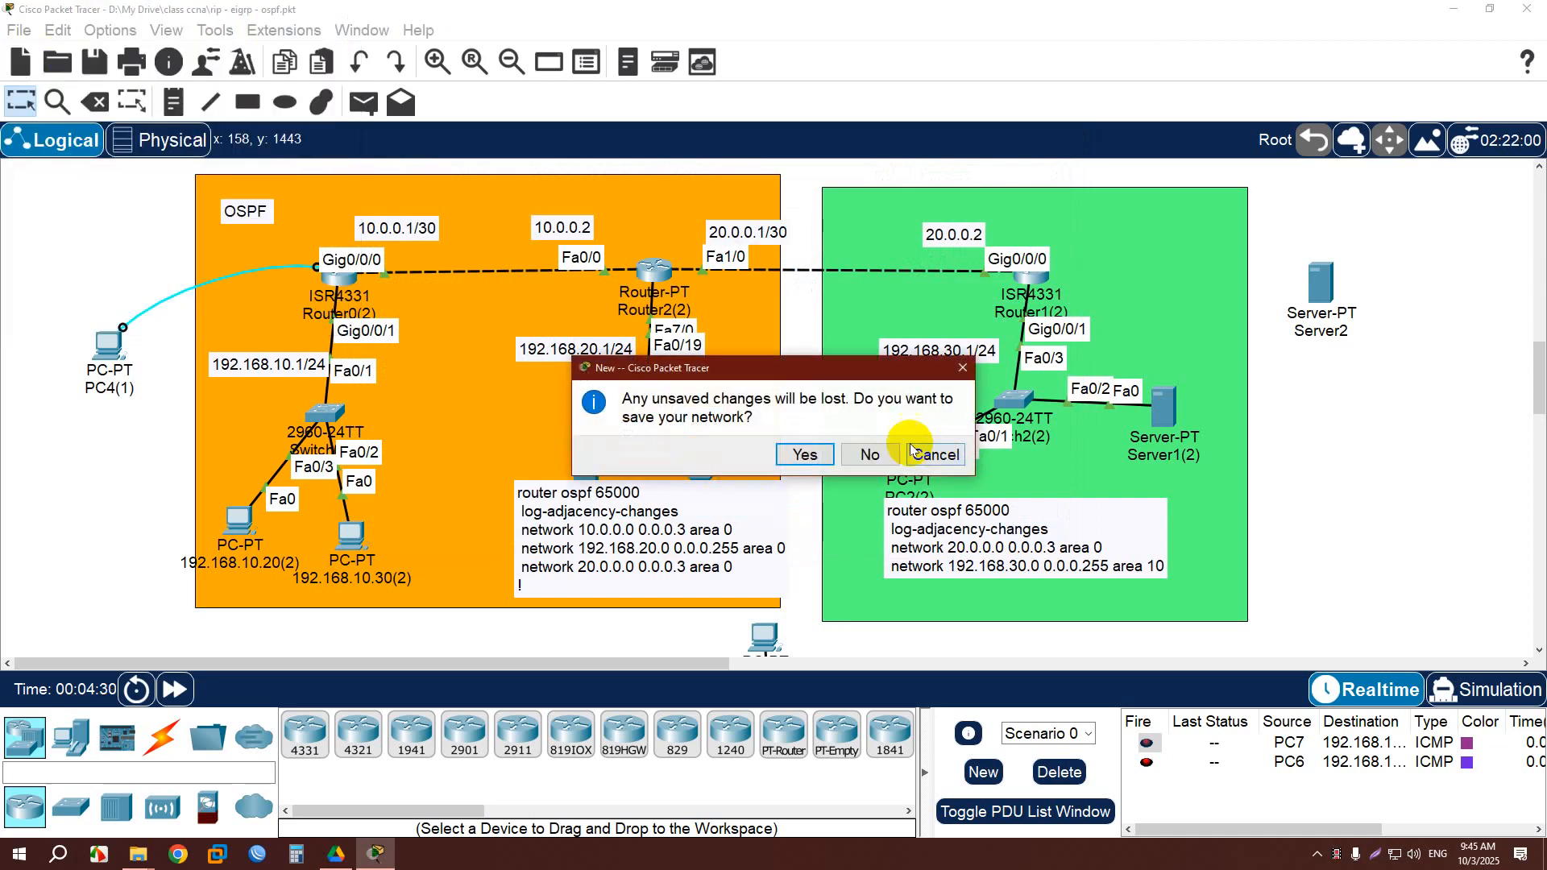
left_click(806, 456)
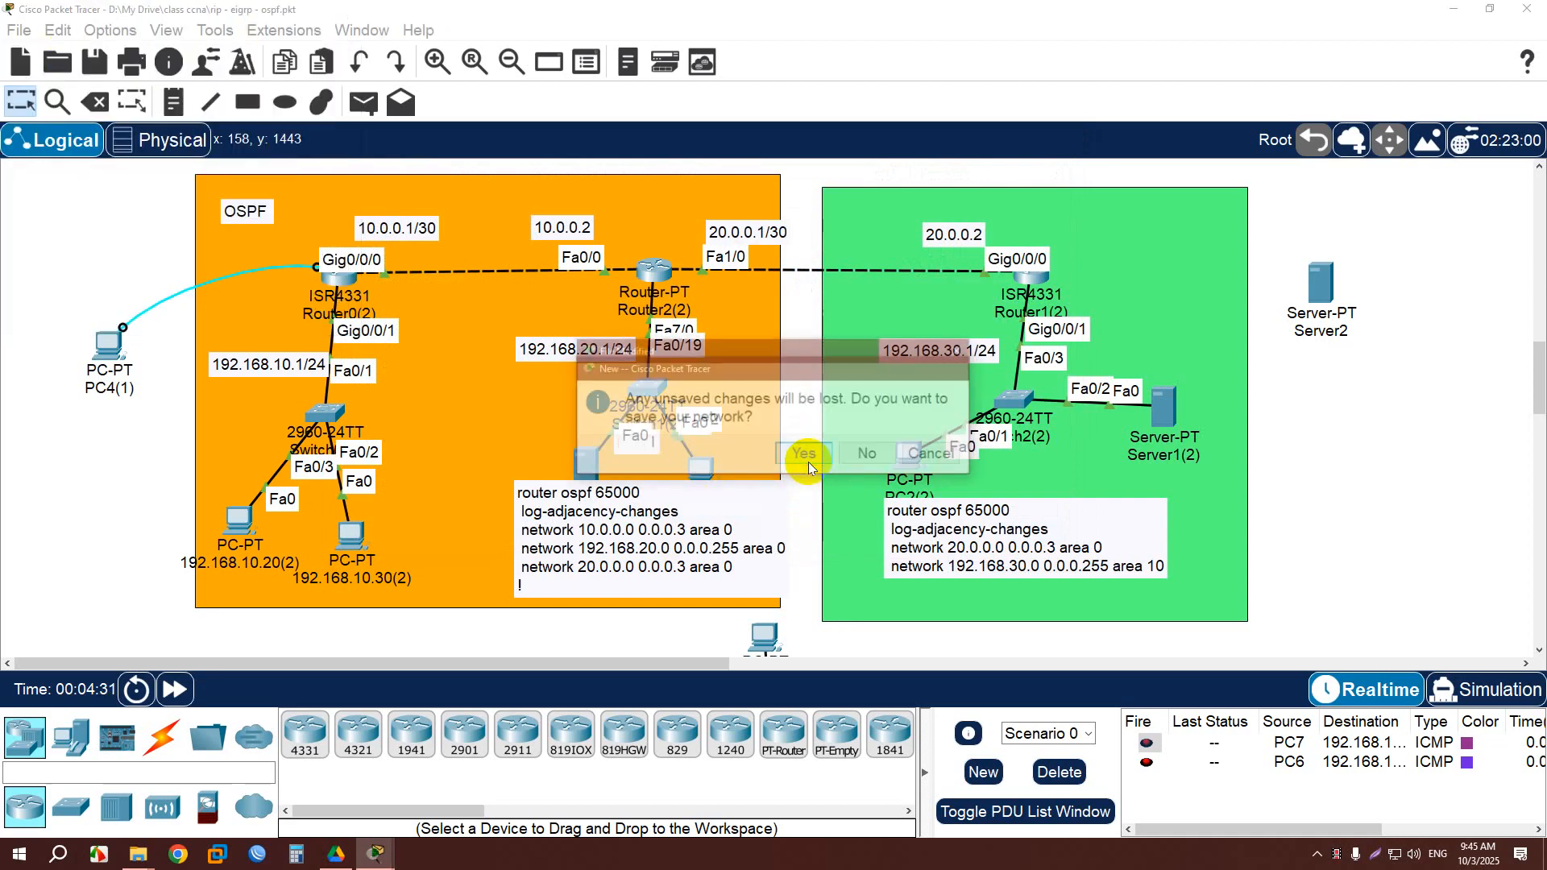
left_click(898, 456)
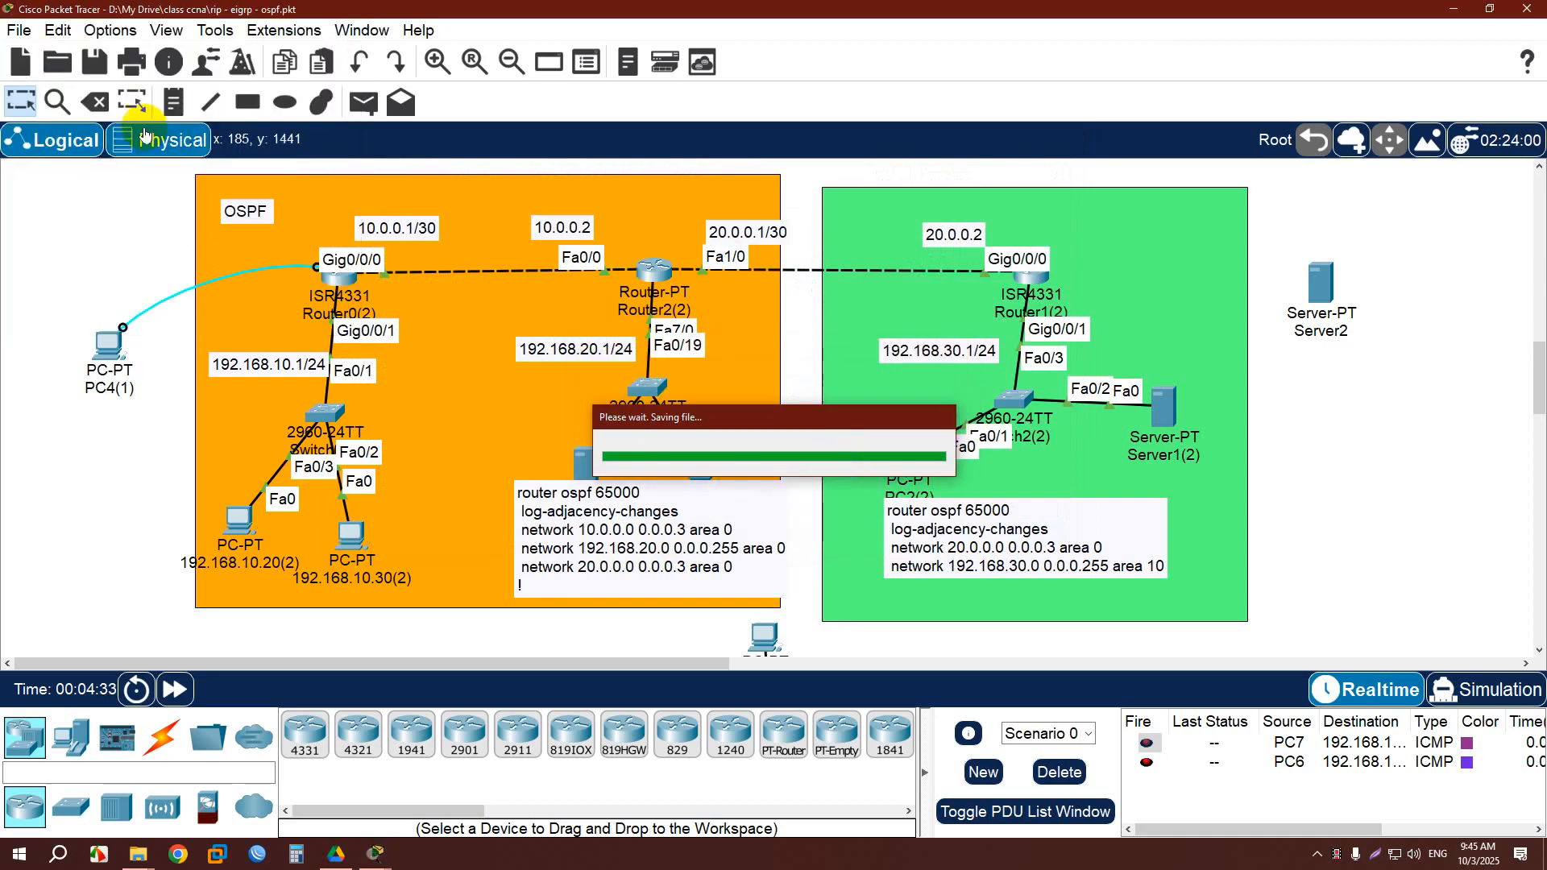
left_click(18, 31)
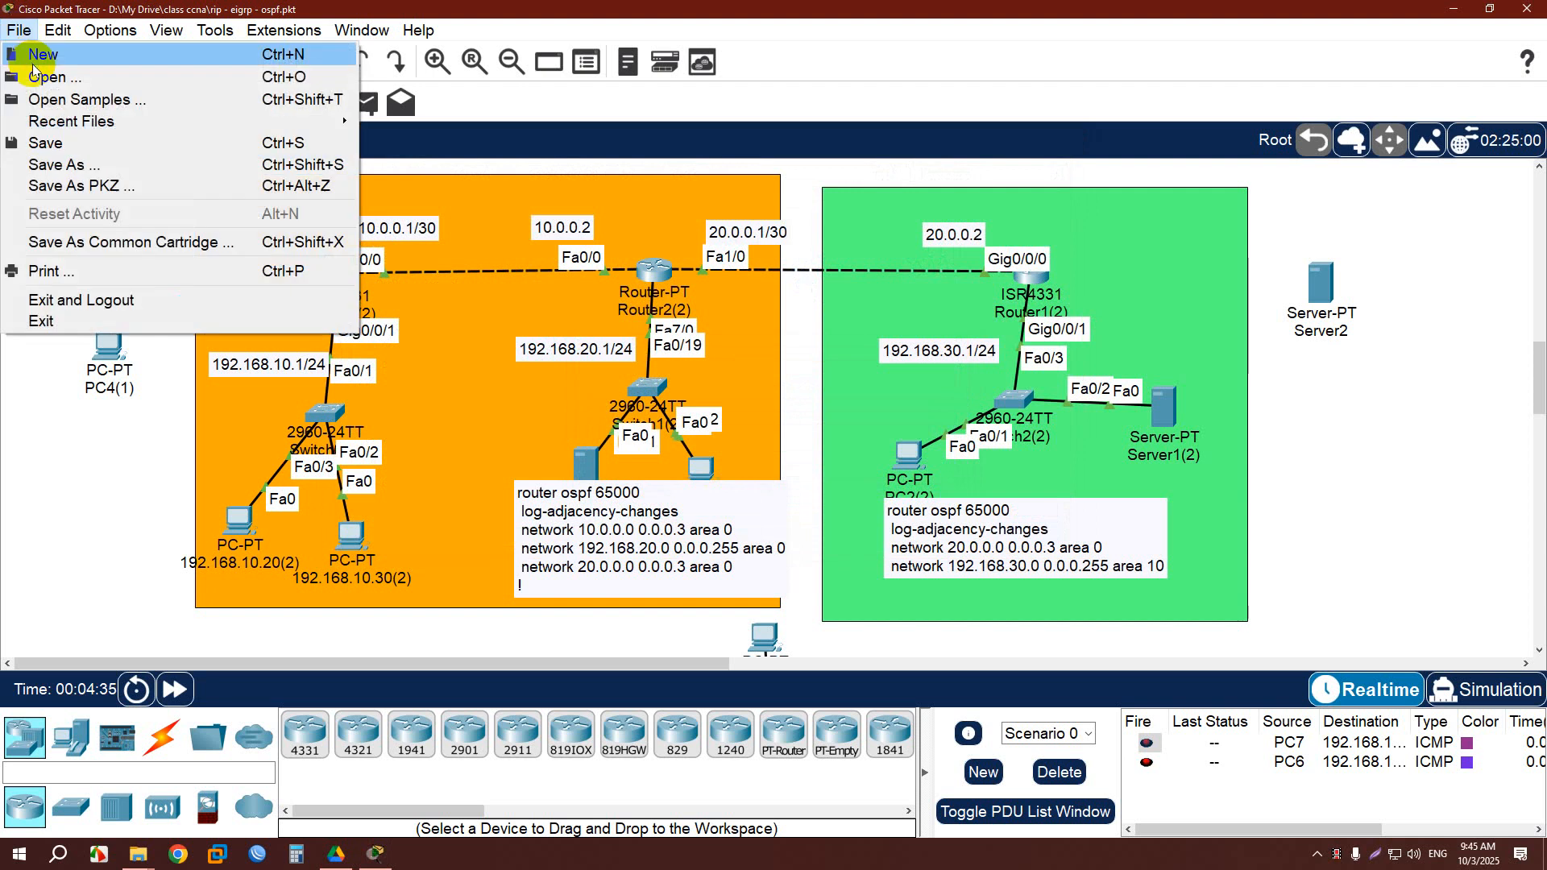
left_click(33, 63)
left_click(877, 451)
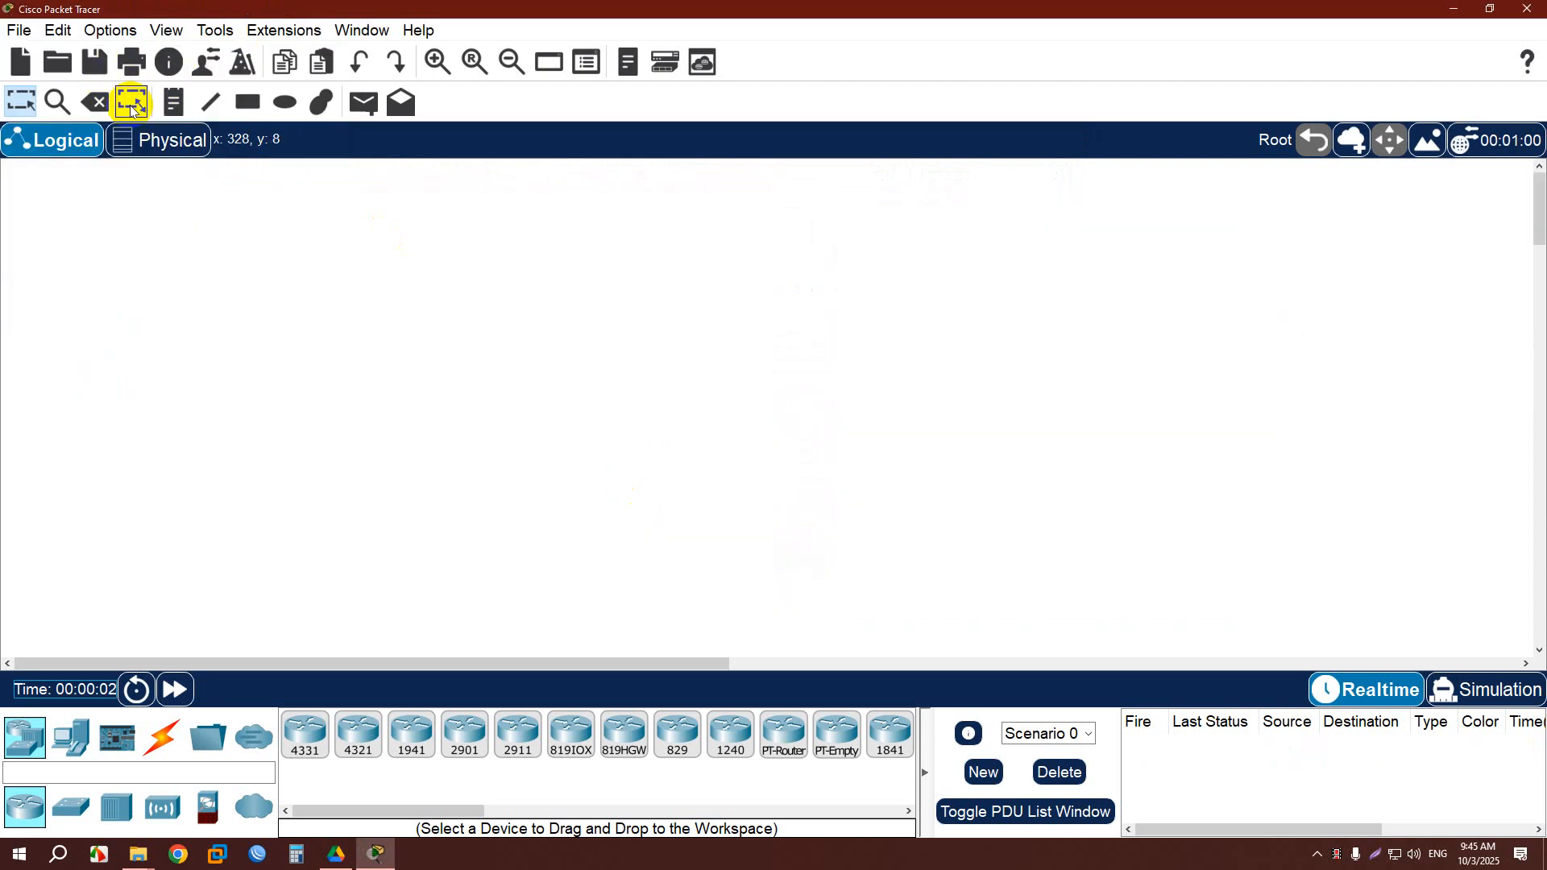
Add a two-line note reading "Vlan" and "inter vlan" near the upper-left corner of the logical workspace.
left_click(173, 103)
left_click(121, 217)
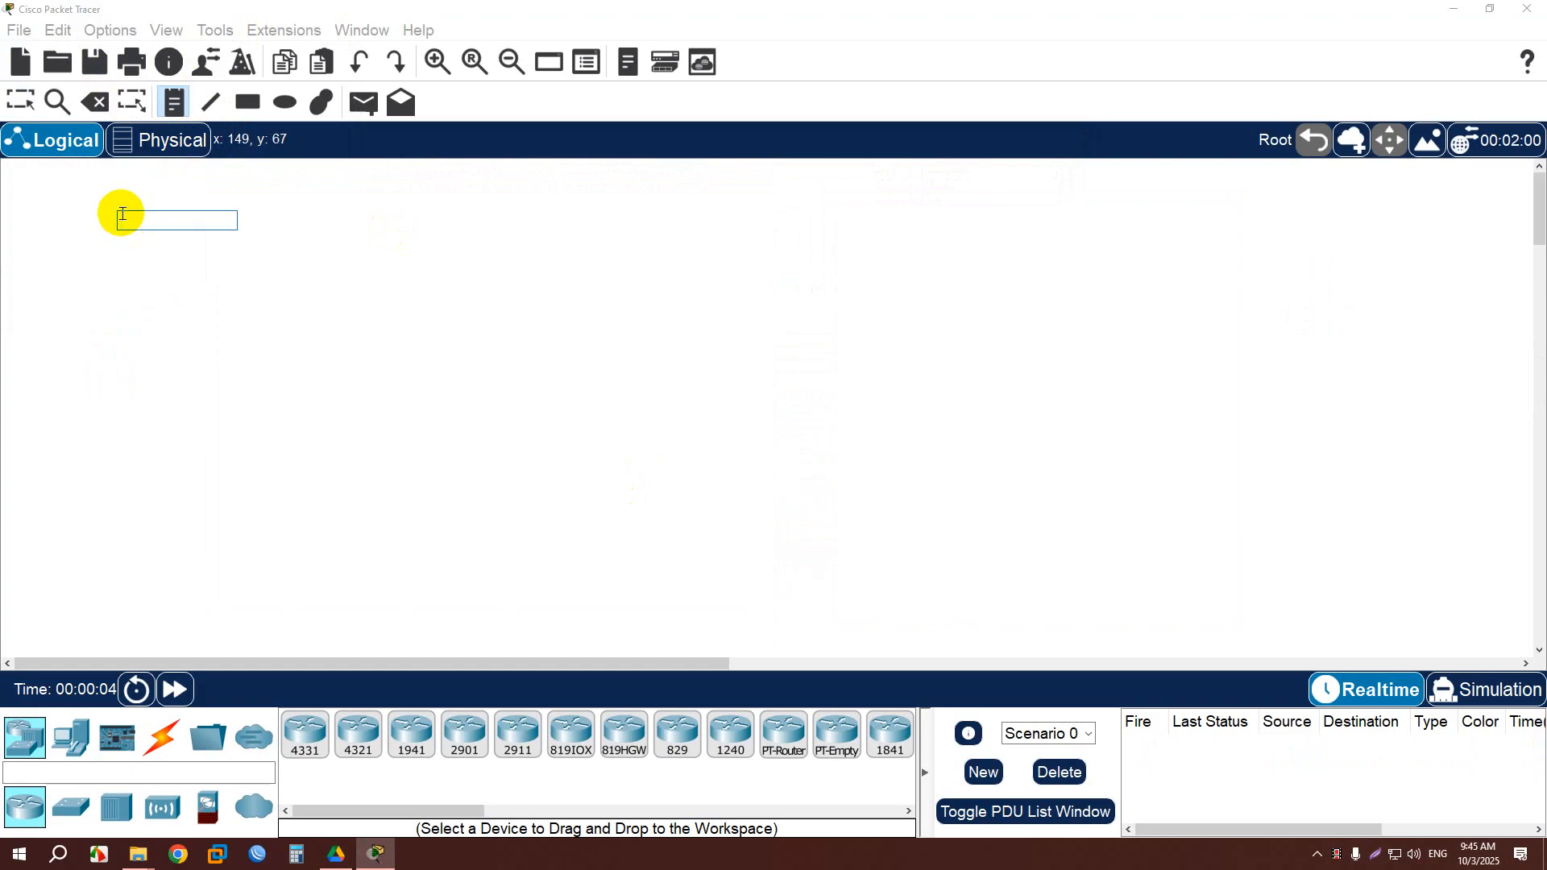
type("Vlan")
key("Return")
type("inter vlan")
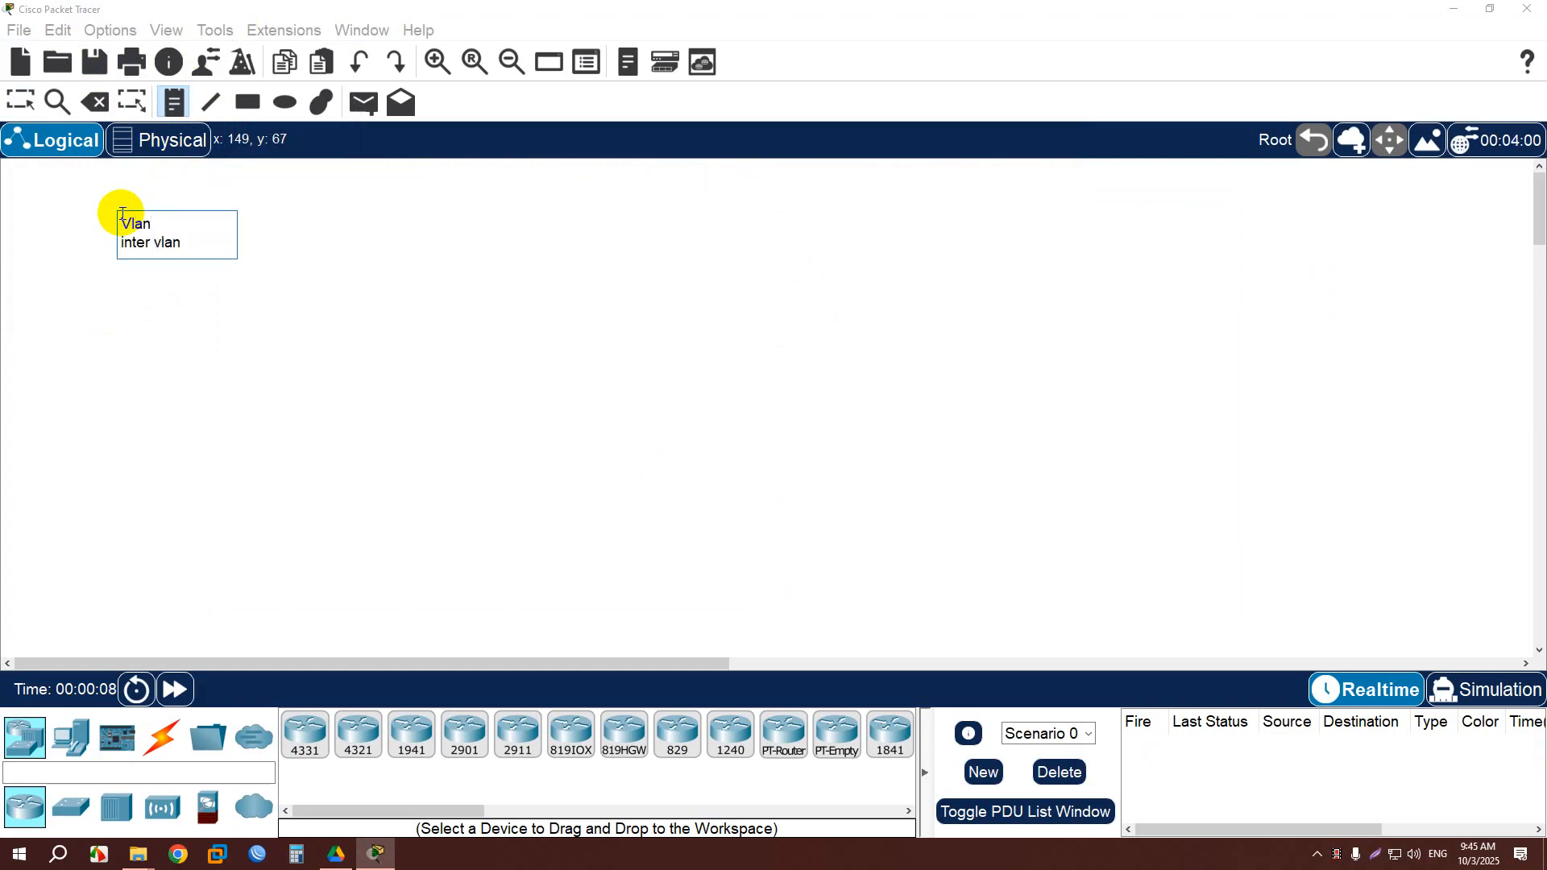
left_click(23, 102)
left_click_drag(166, 249, 147, 228)
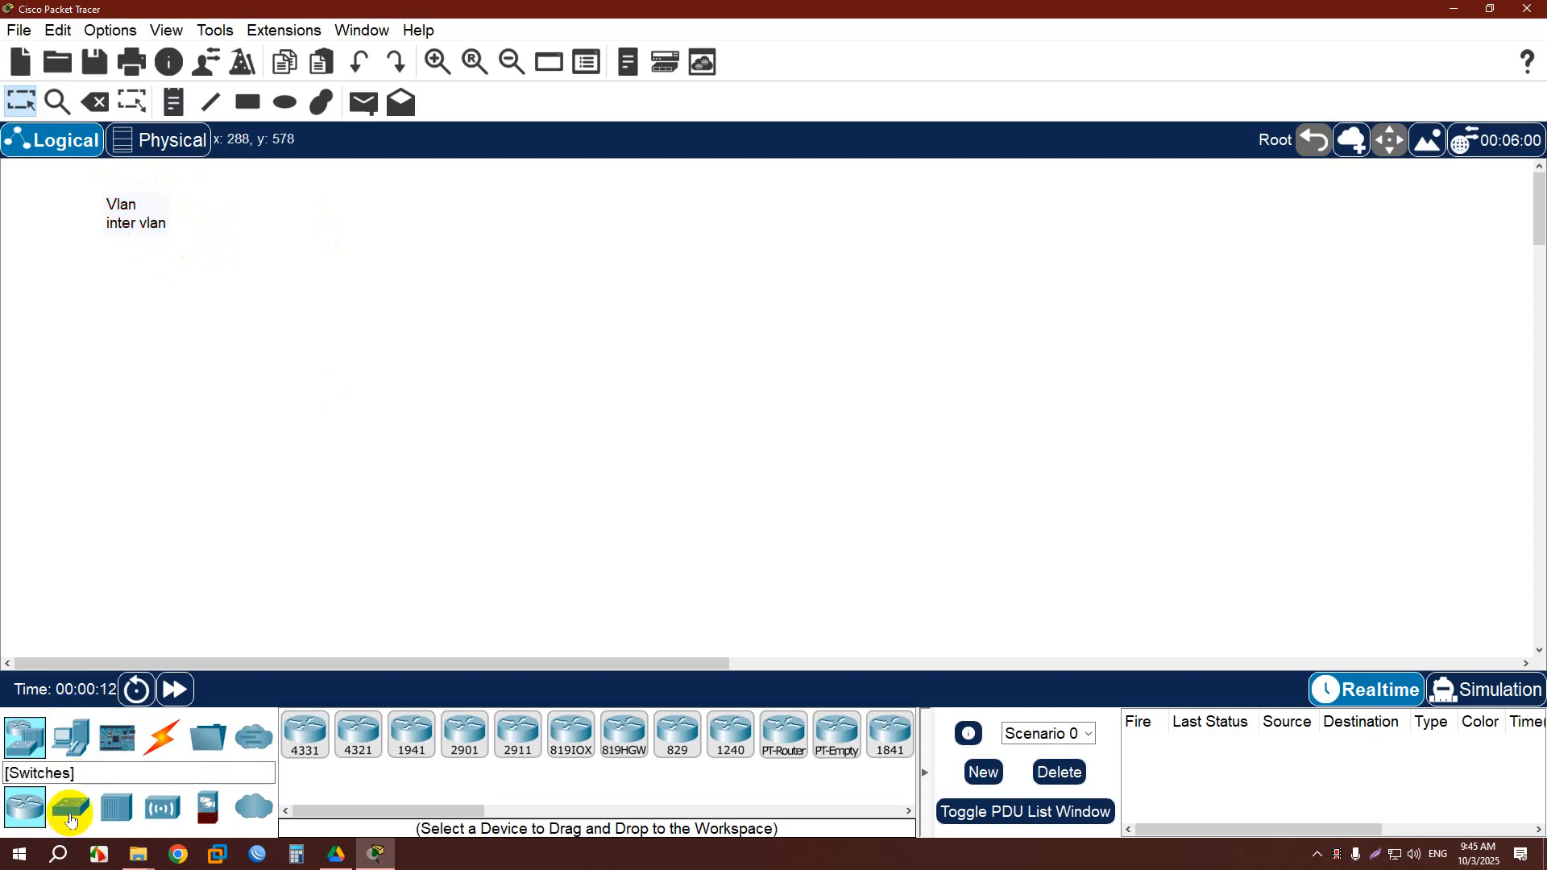
Place a 2960-24TT switch and a 3560-24PS multilayer switch side by side, spaced apart in the upper workspace.
left_click_drag(70, 819, 433, 234)
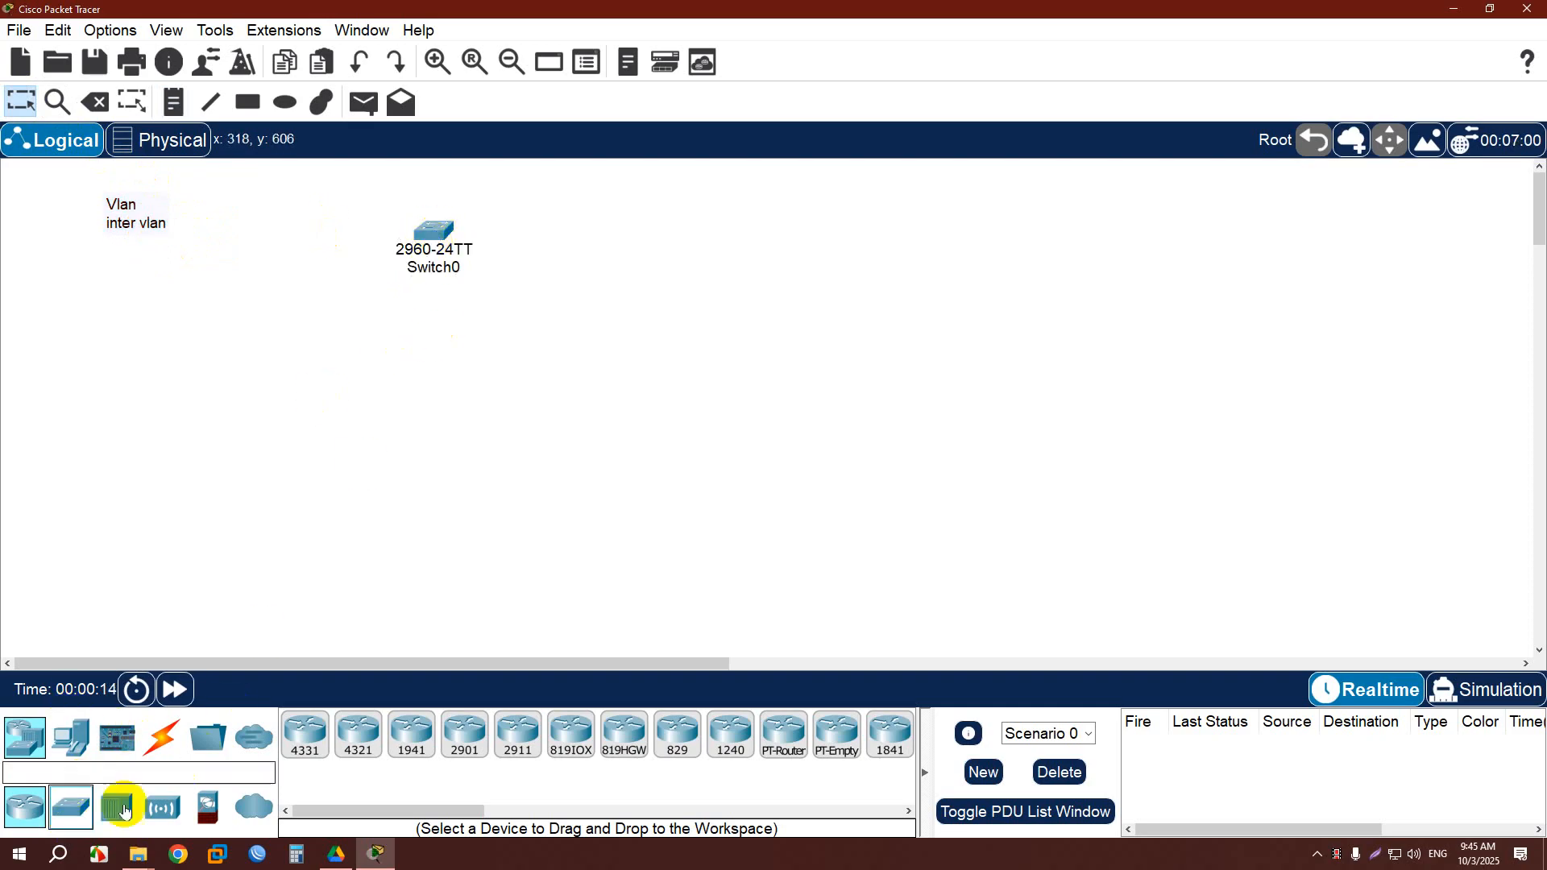
left_click(65, 742)
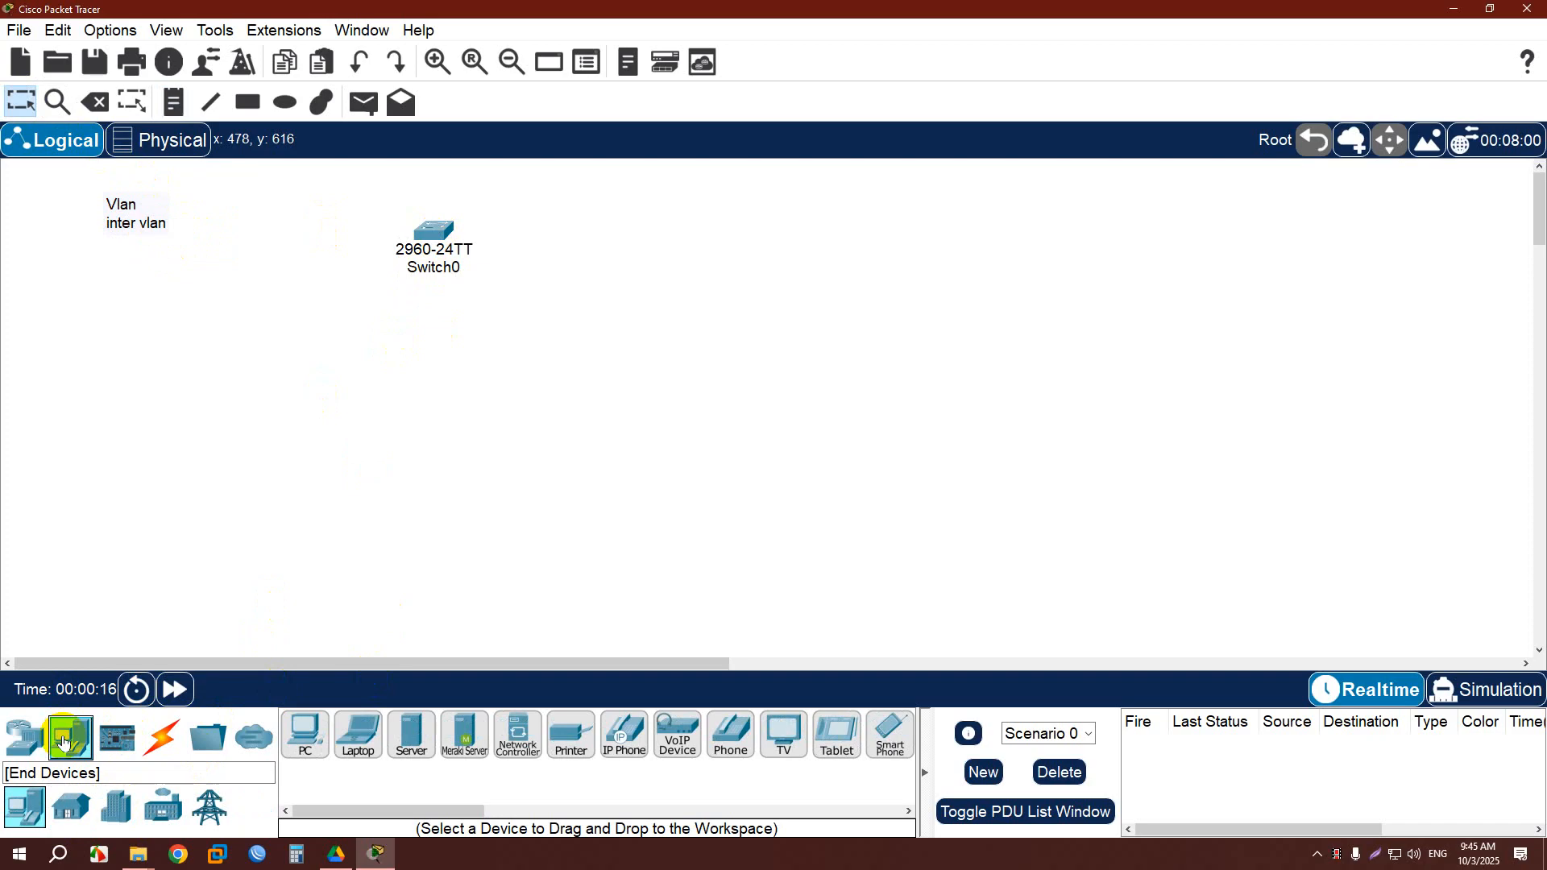
left_click(24, 737)
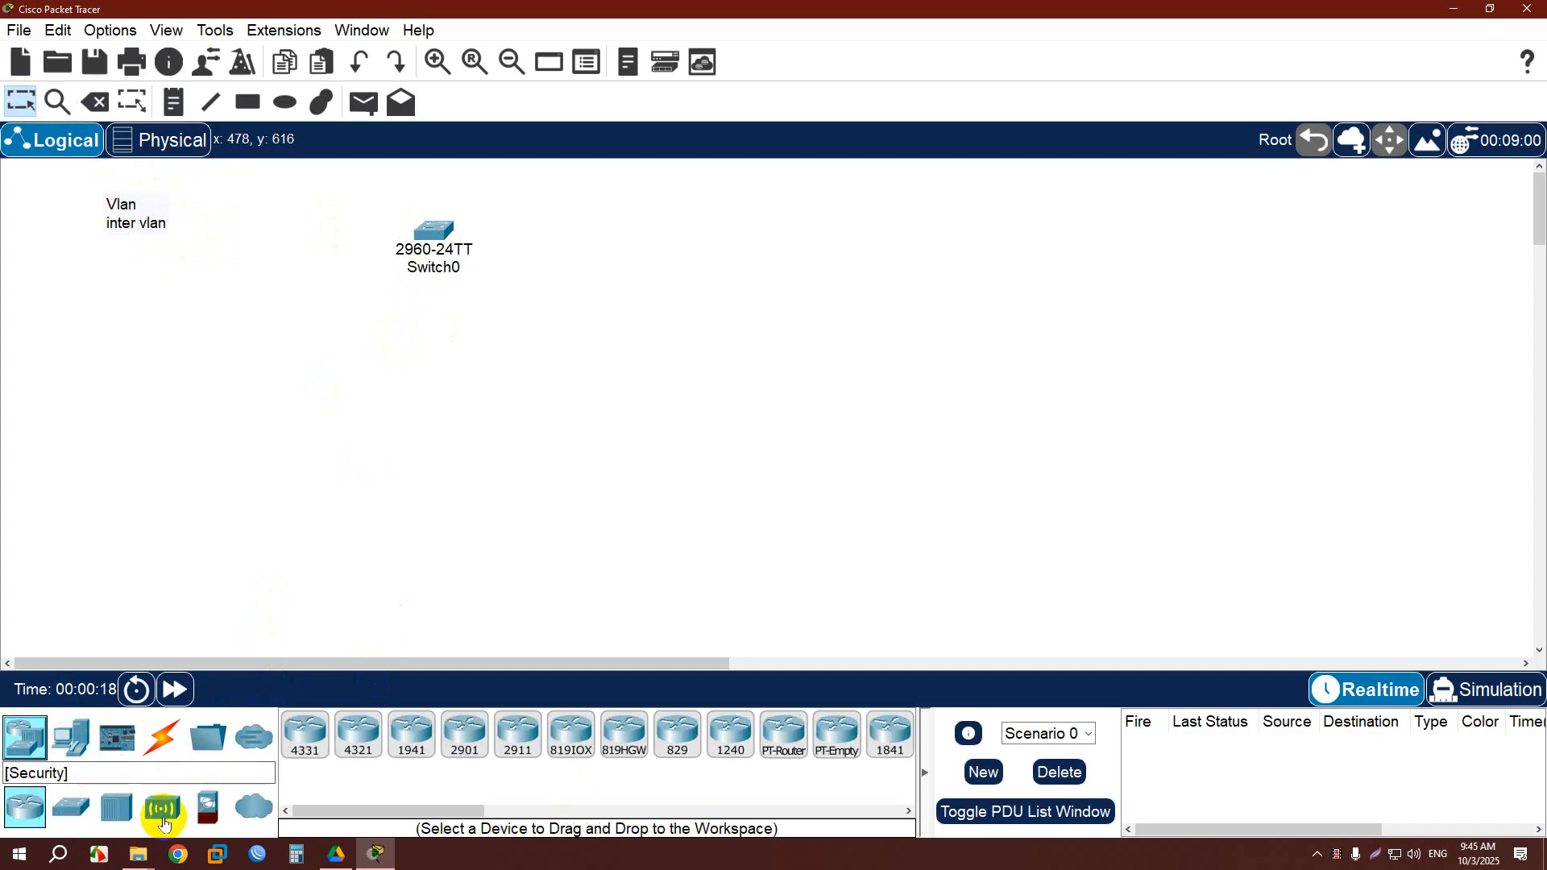
left_click(70, 807)
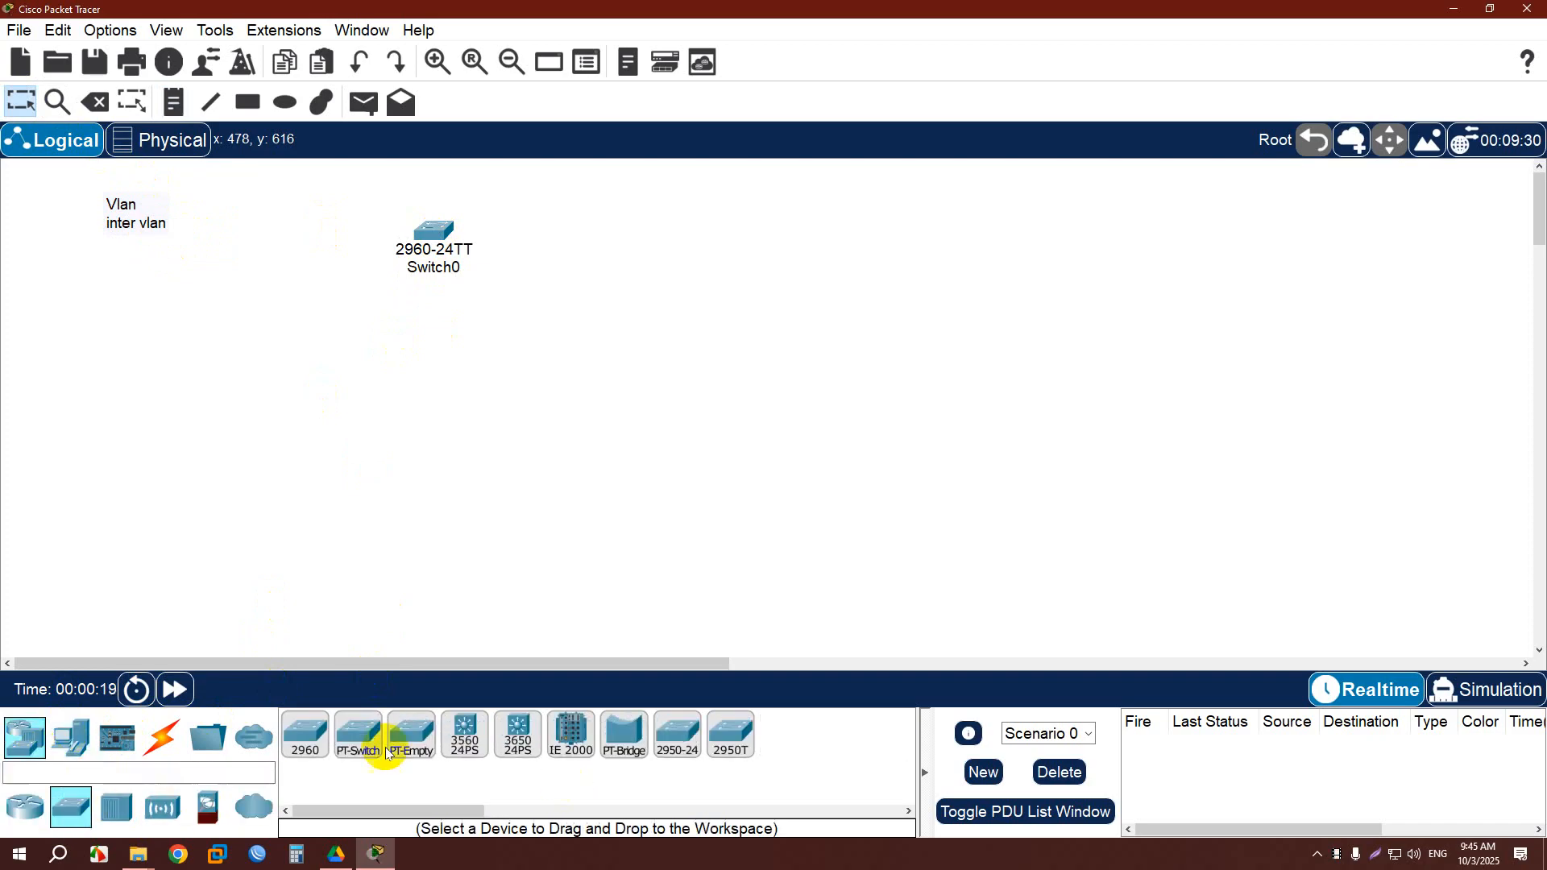
left_click(460, 749)
left_click(633, 218)
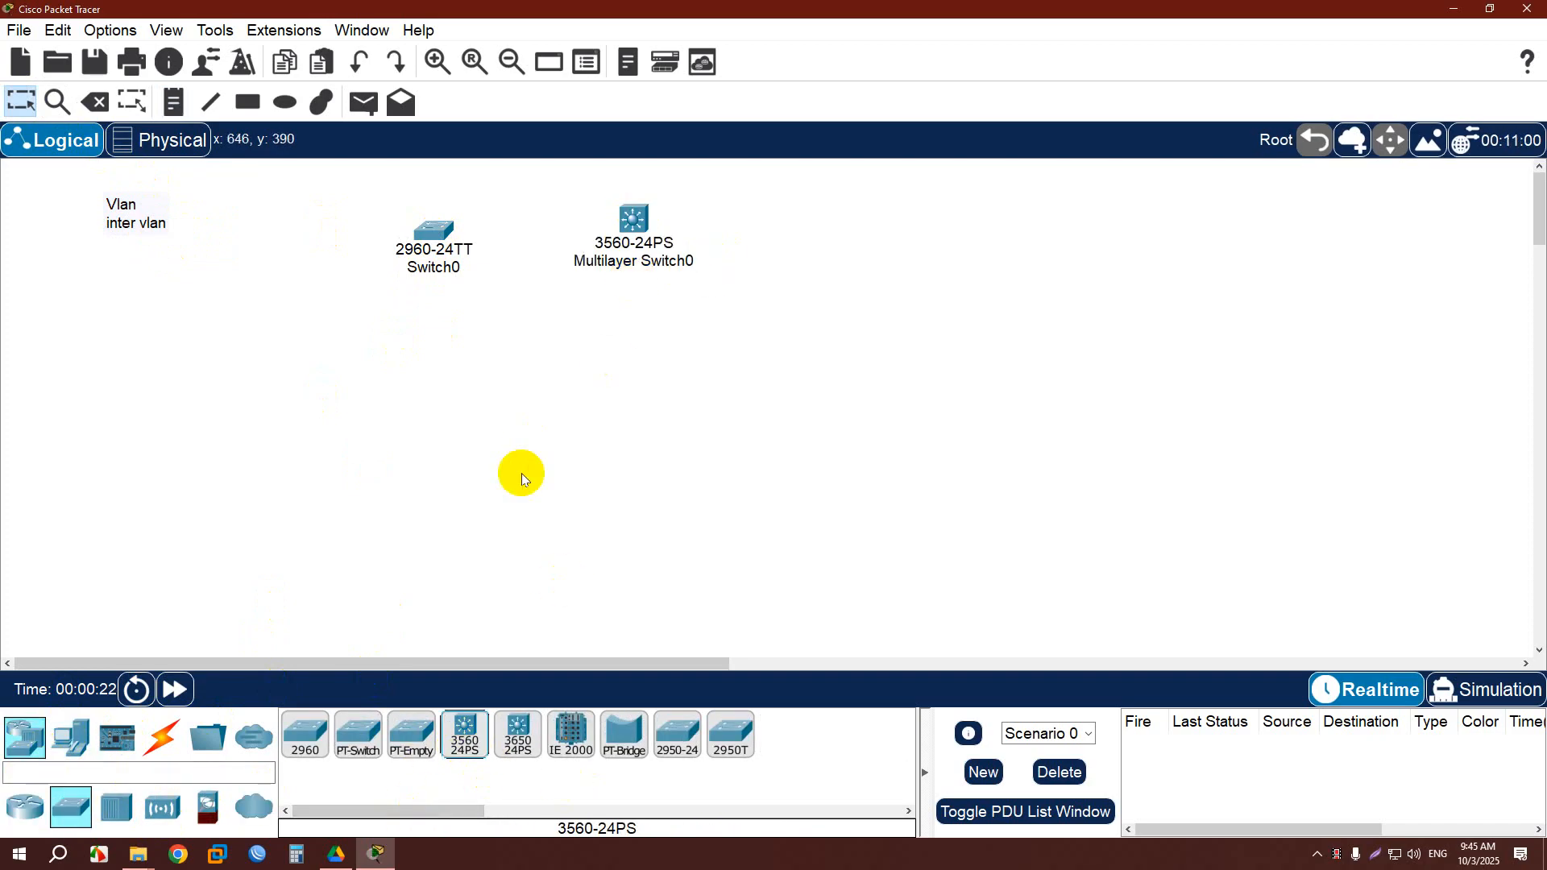
left_click_drag(634, 216, 707, 253)
left_click_drag(435, 231, 444, 245)
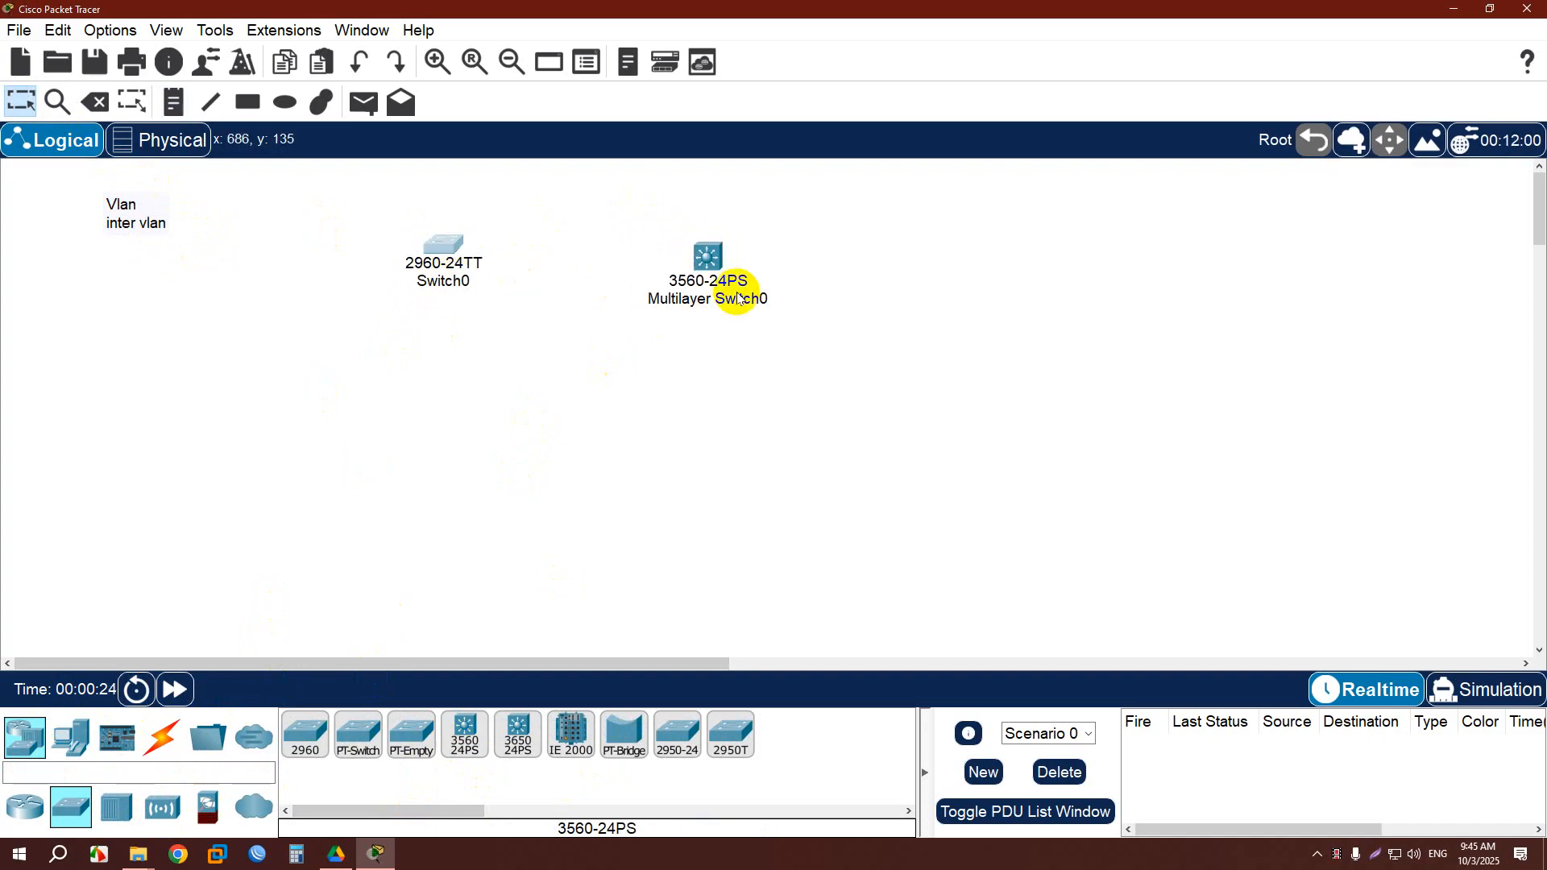
left_click_drag(729, 270, 748, 262)
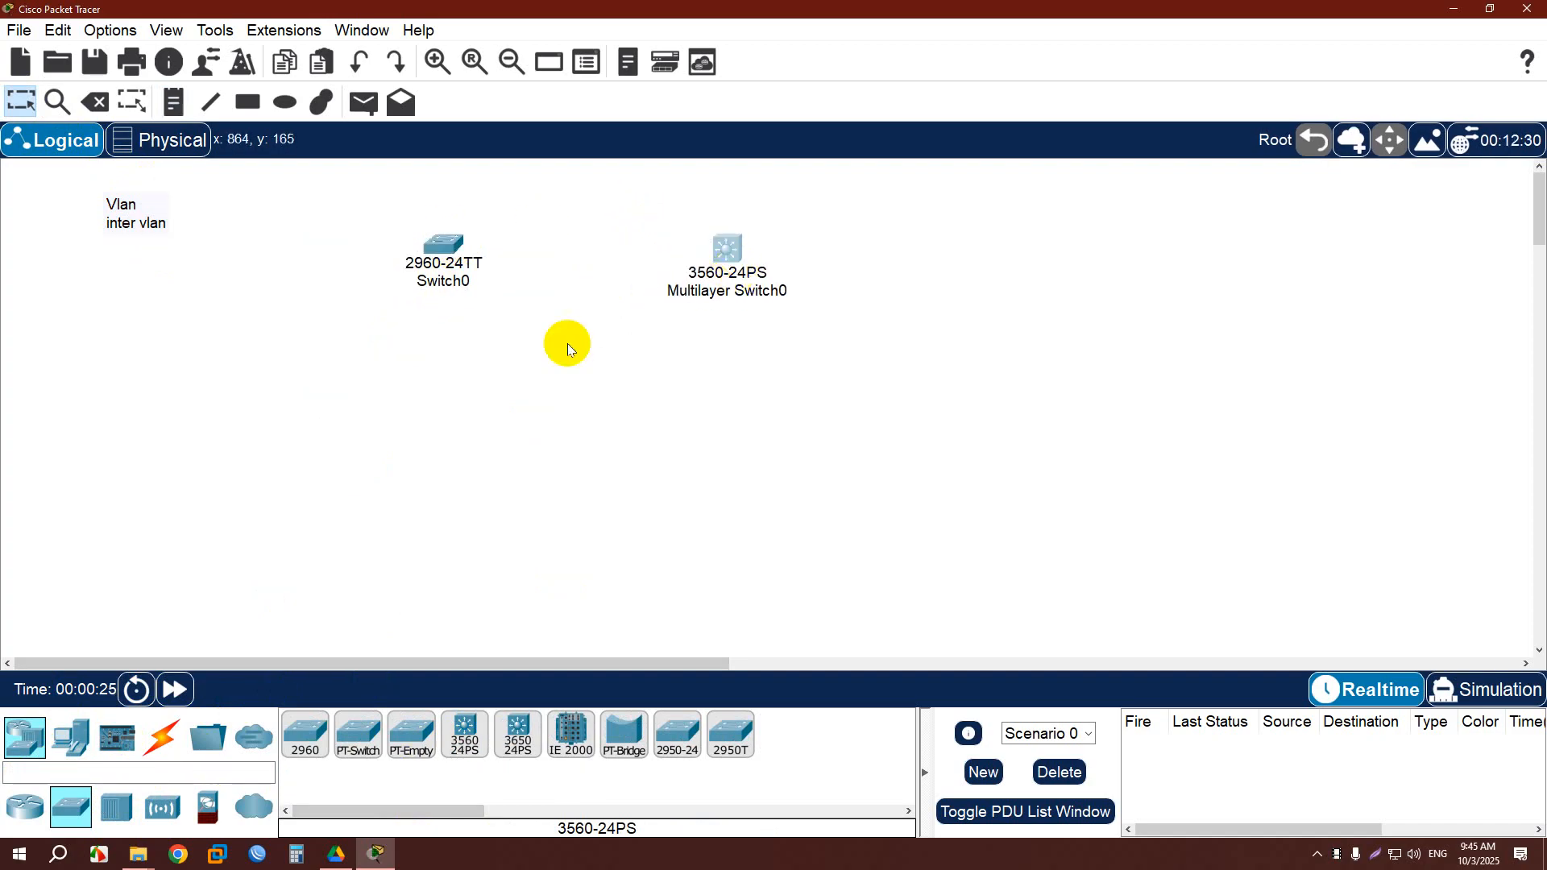
Add four PCs below the switches, two under the 2960 switch and two under the multilayer switch.
left_click(82, 764)
left_click(305, 735)
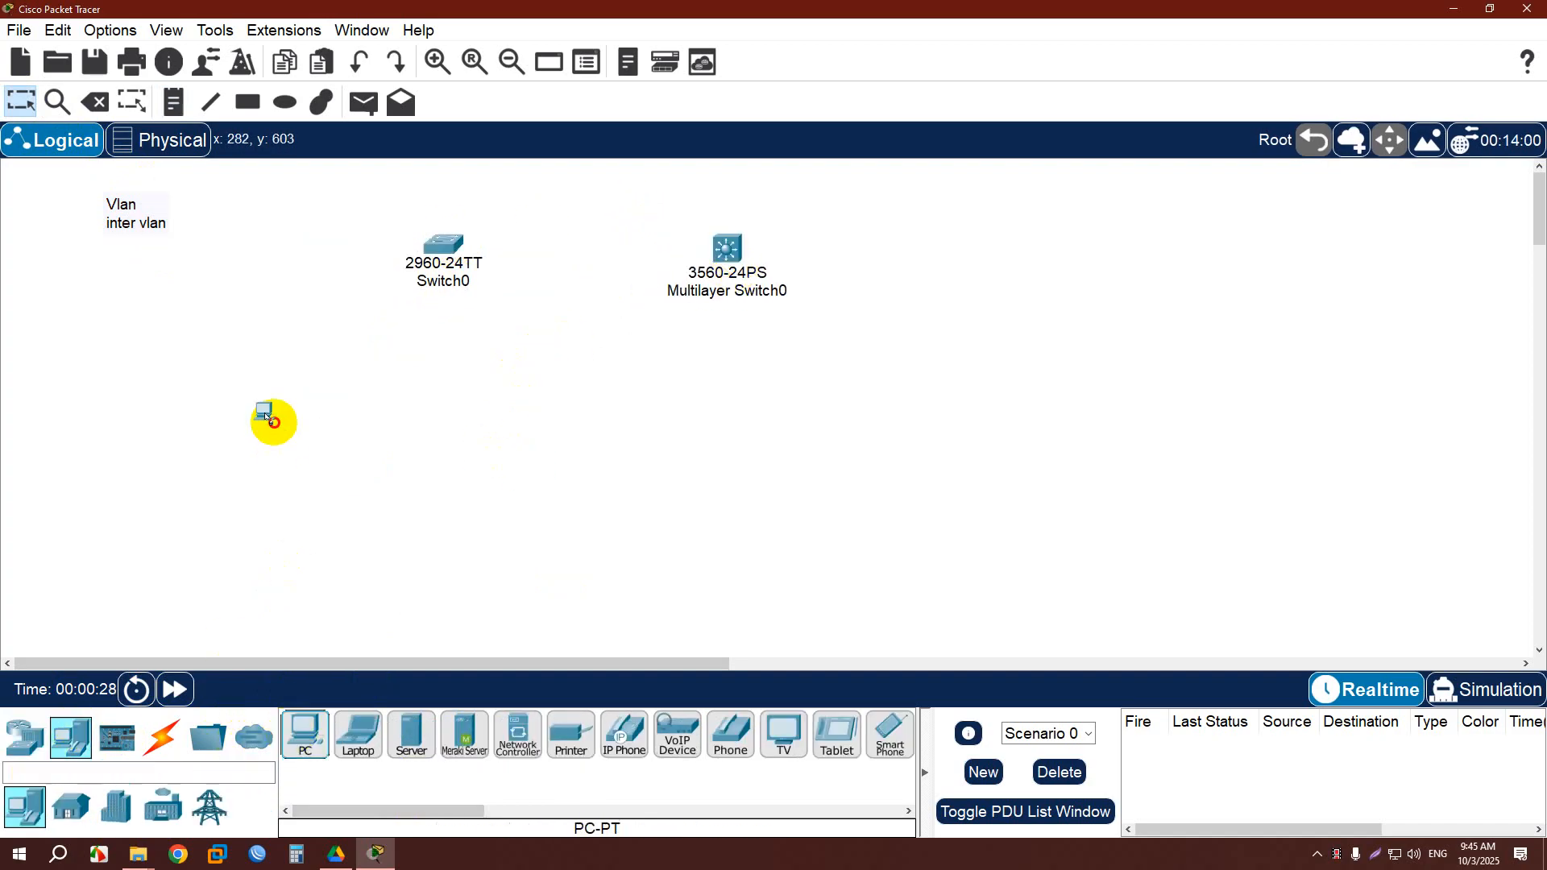
left_click(268, 419)
left_click(305, 735)
left_click(432, 453)
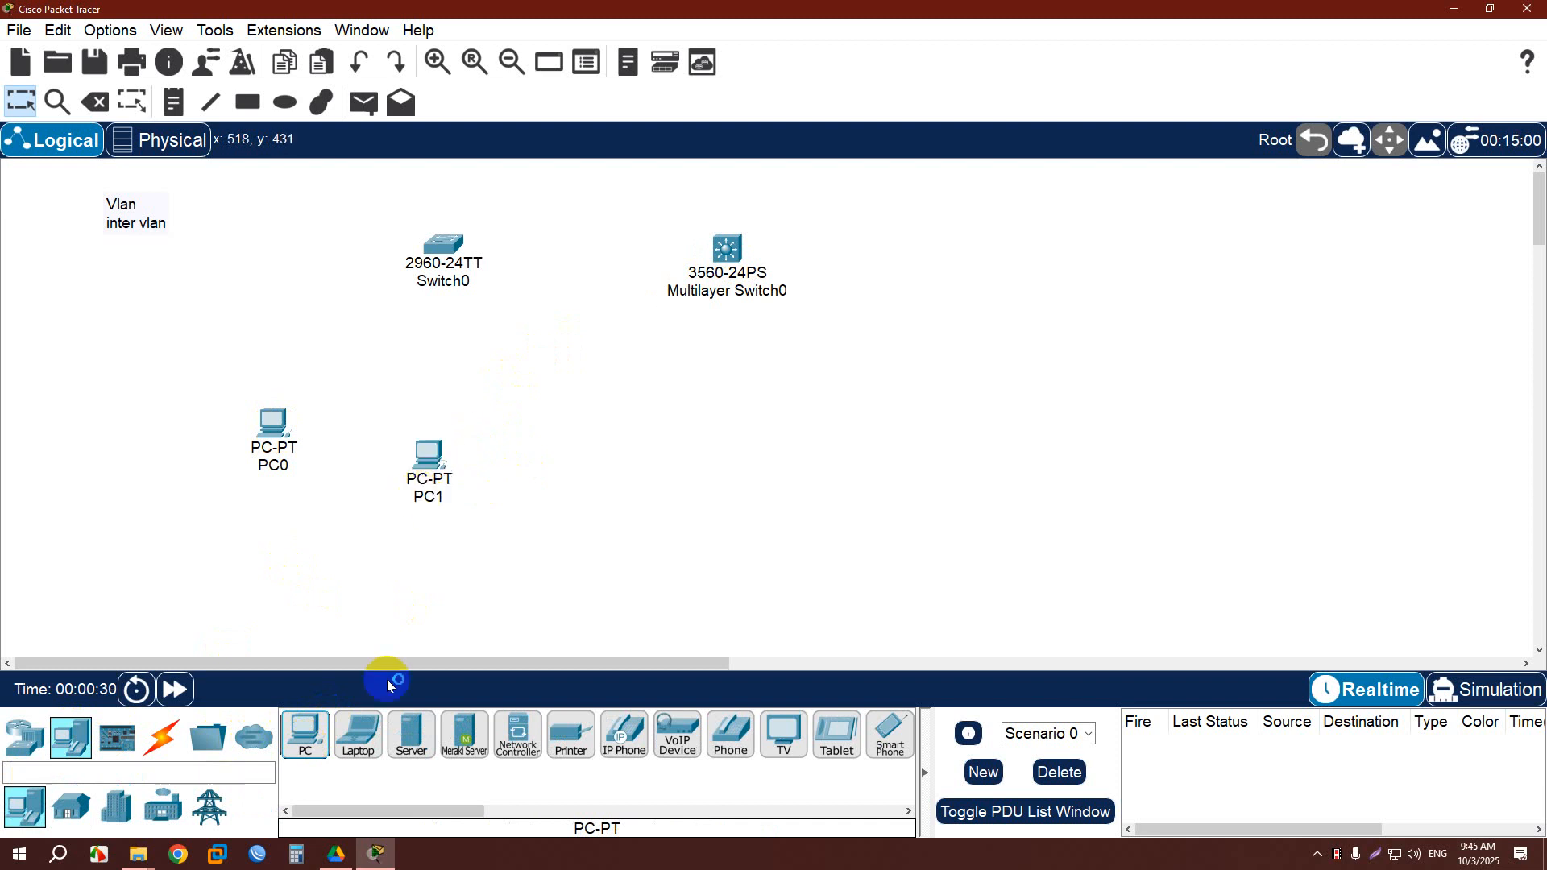
left_click(305, 734)
left_click(913, 394)
left_click(305, 735)
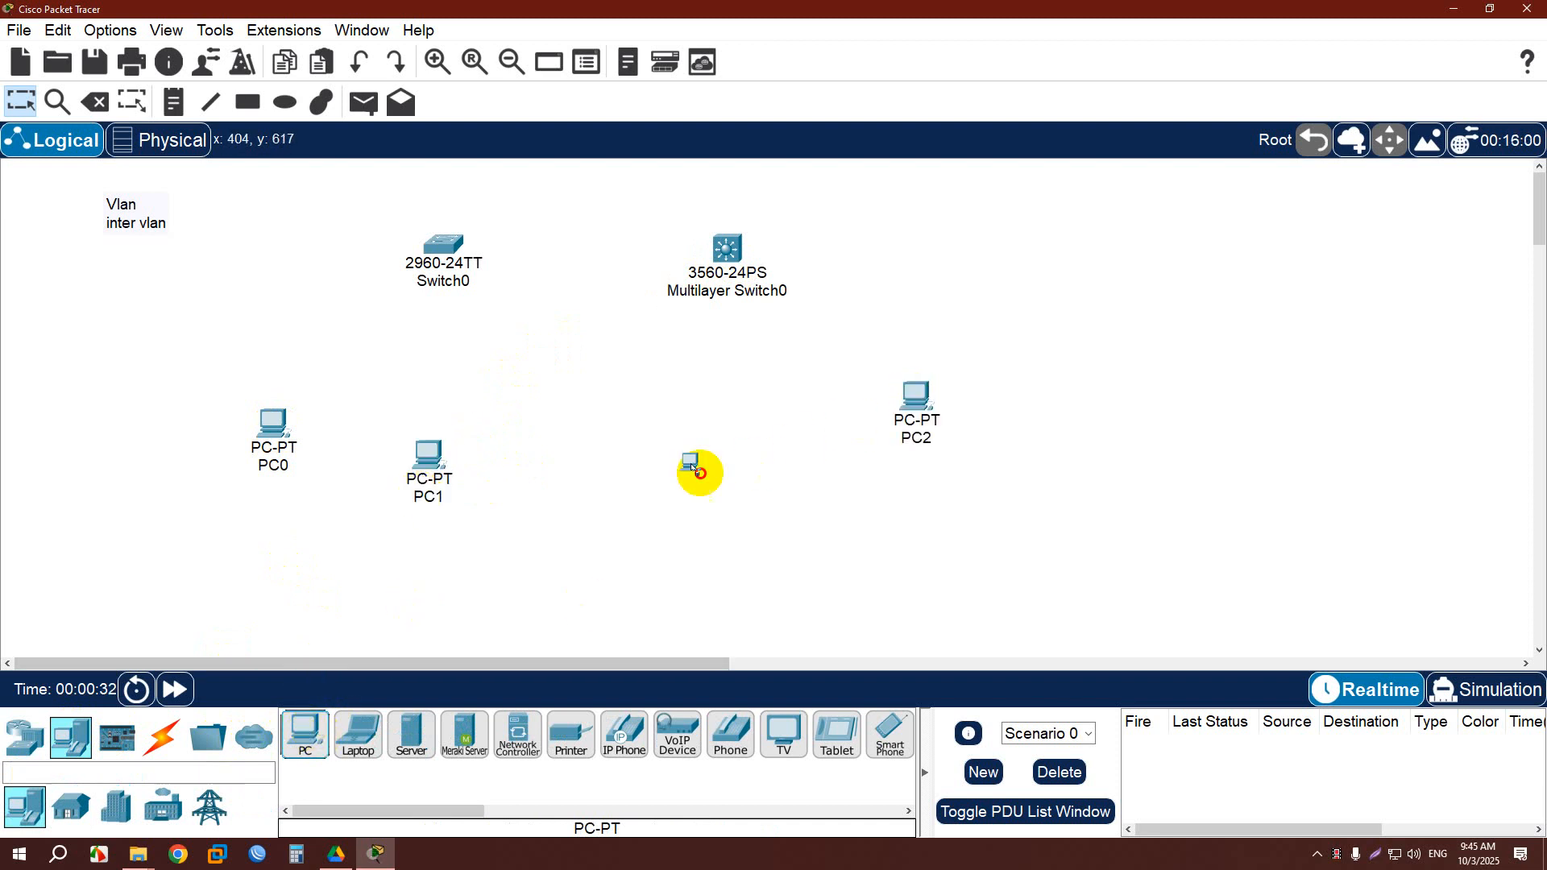
left_click(677, 423)
Align the four PCs in one row and center each switch above its pair of PCs.
left_click_drag(905, 398, 861, 423)
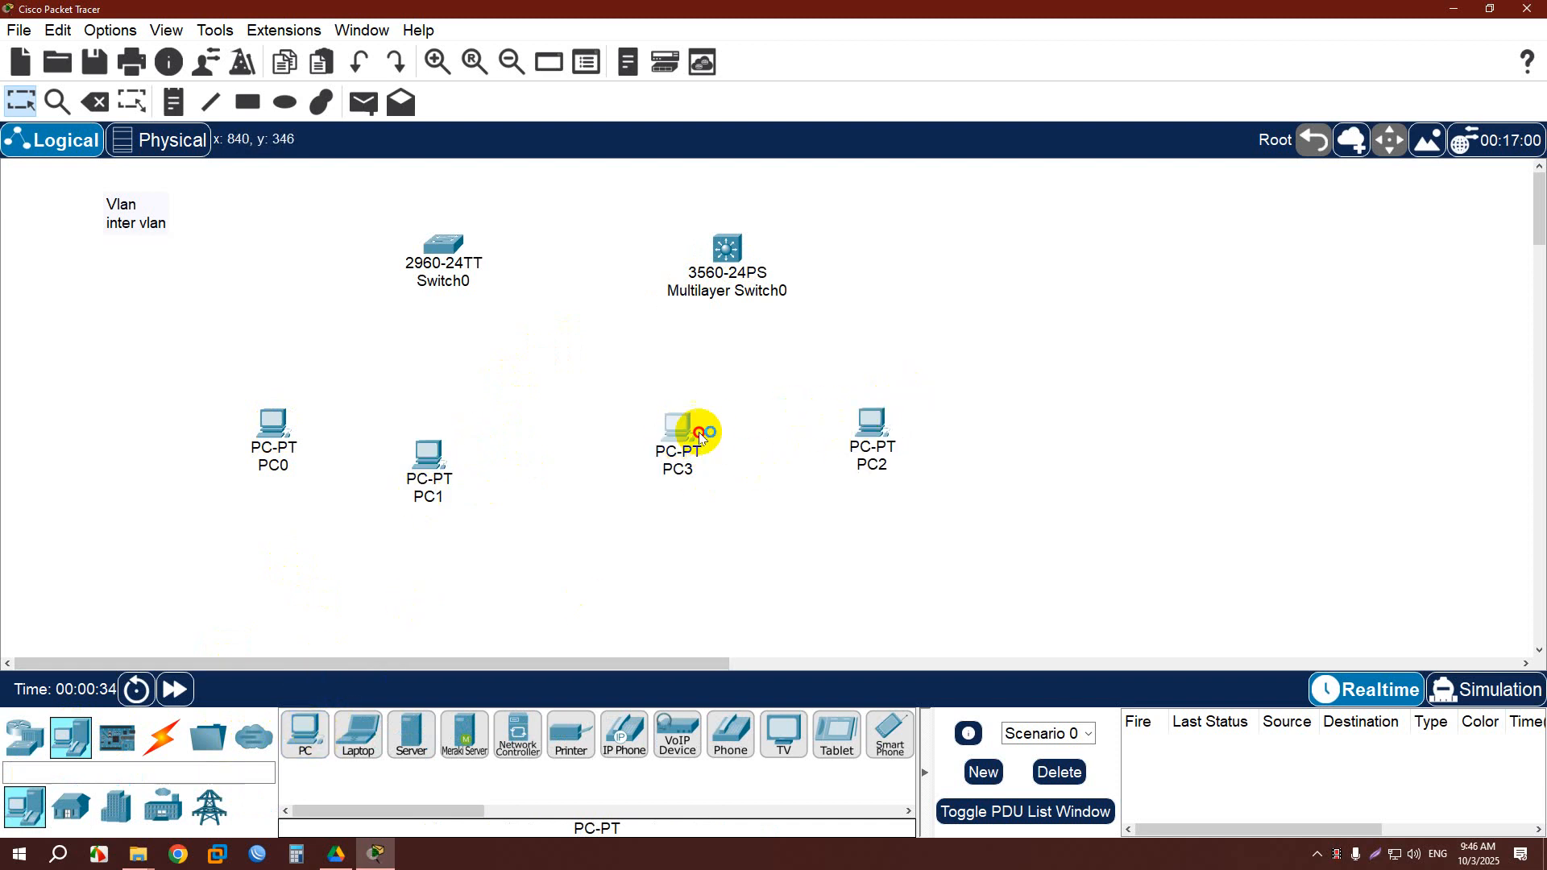
left_click_drag(701, 435, 708, 433)
left_click_drag(734, 253, 762, 249)
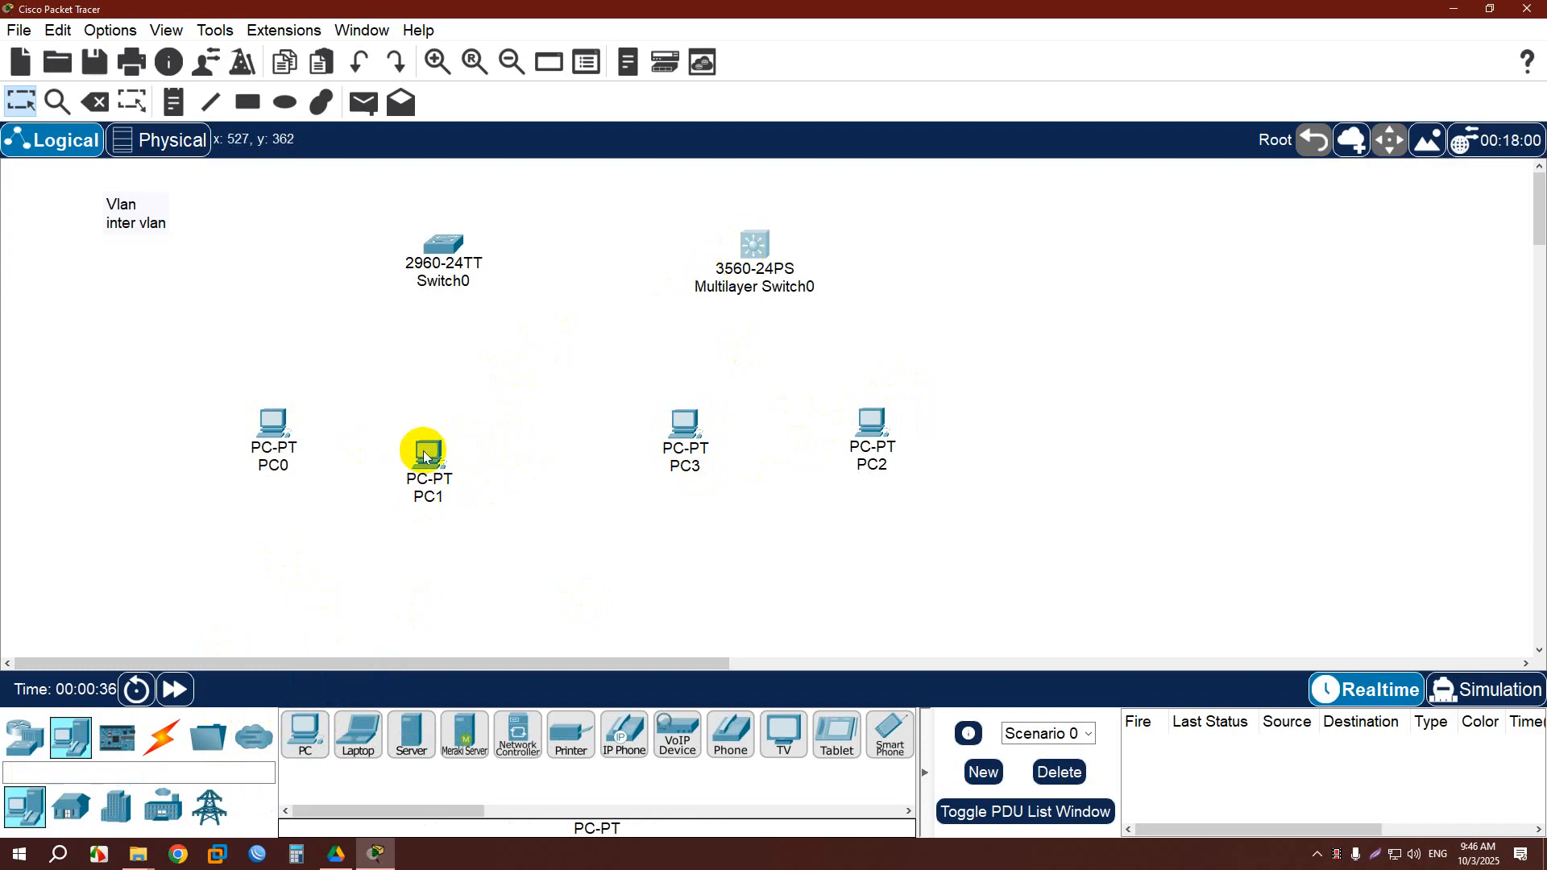
left_click_drag(424, 457, 465, 431)
left_click_drag(297, 425, 310, 428)
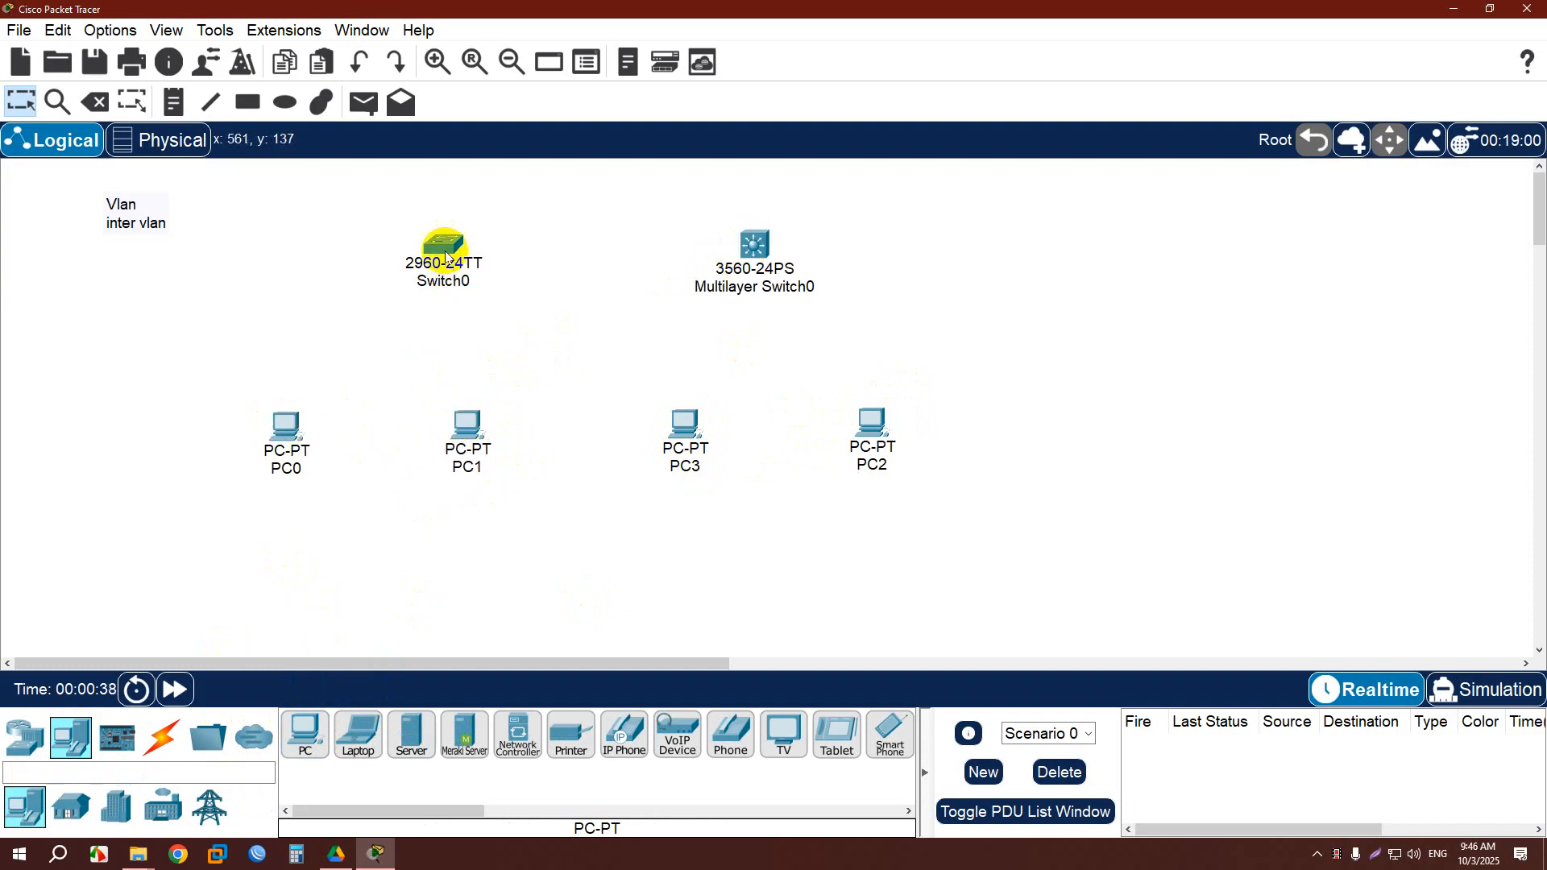
left_click_drag(446, 256, 381, 264)
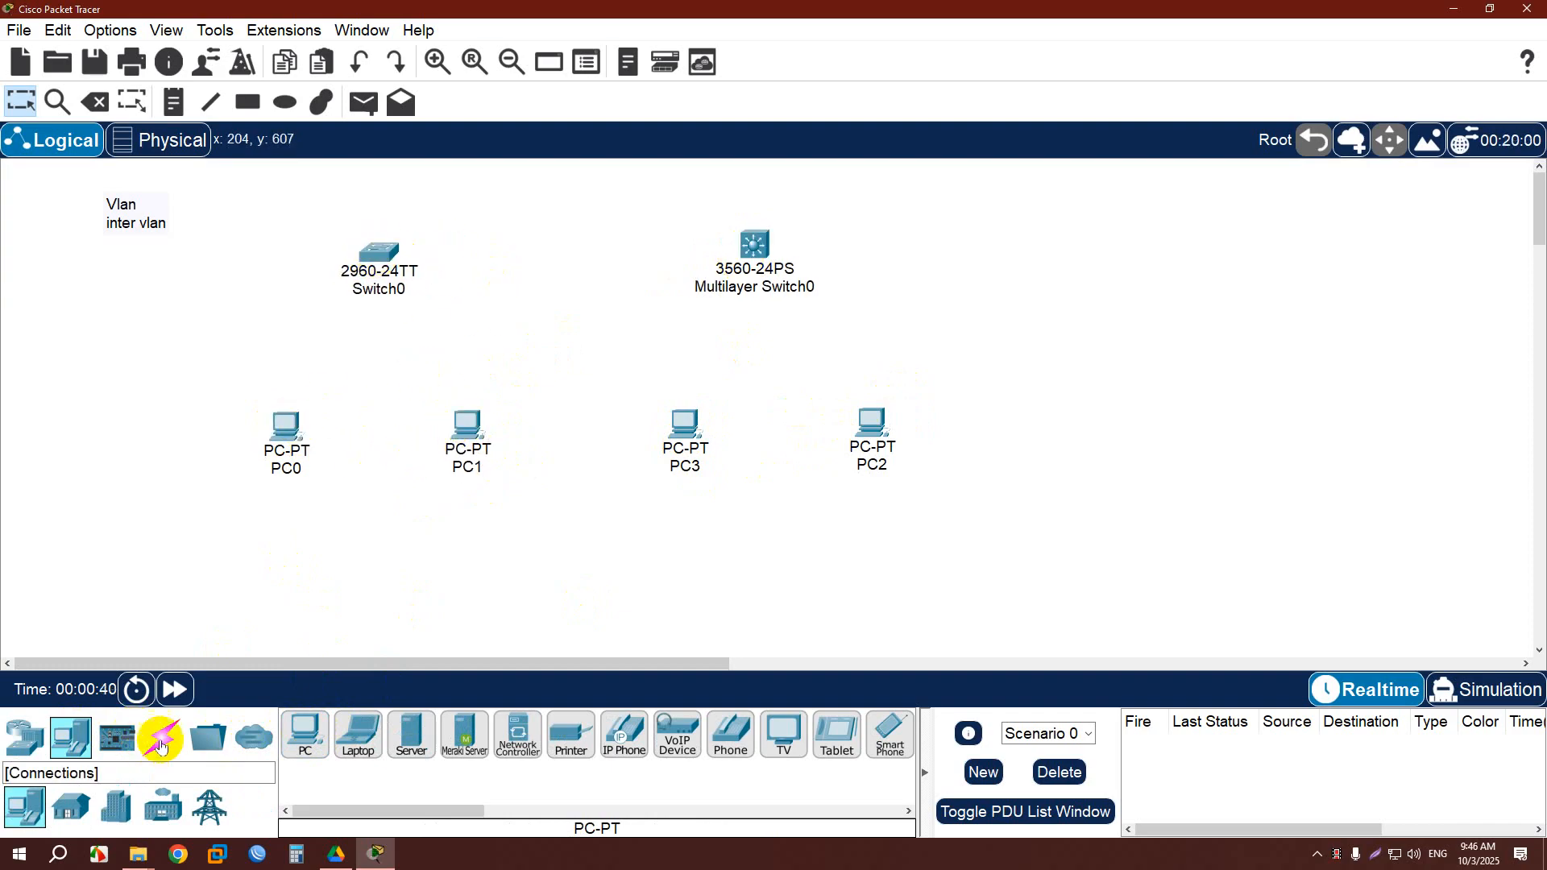
Connect Switch0 to PC0 and PC1 using the automatically chosen connection type.
left_click(160, 740)
left_click(305, 735)
left_click(379, 252)
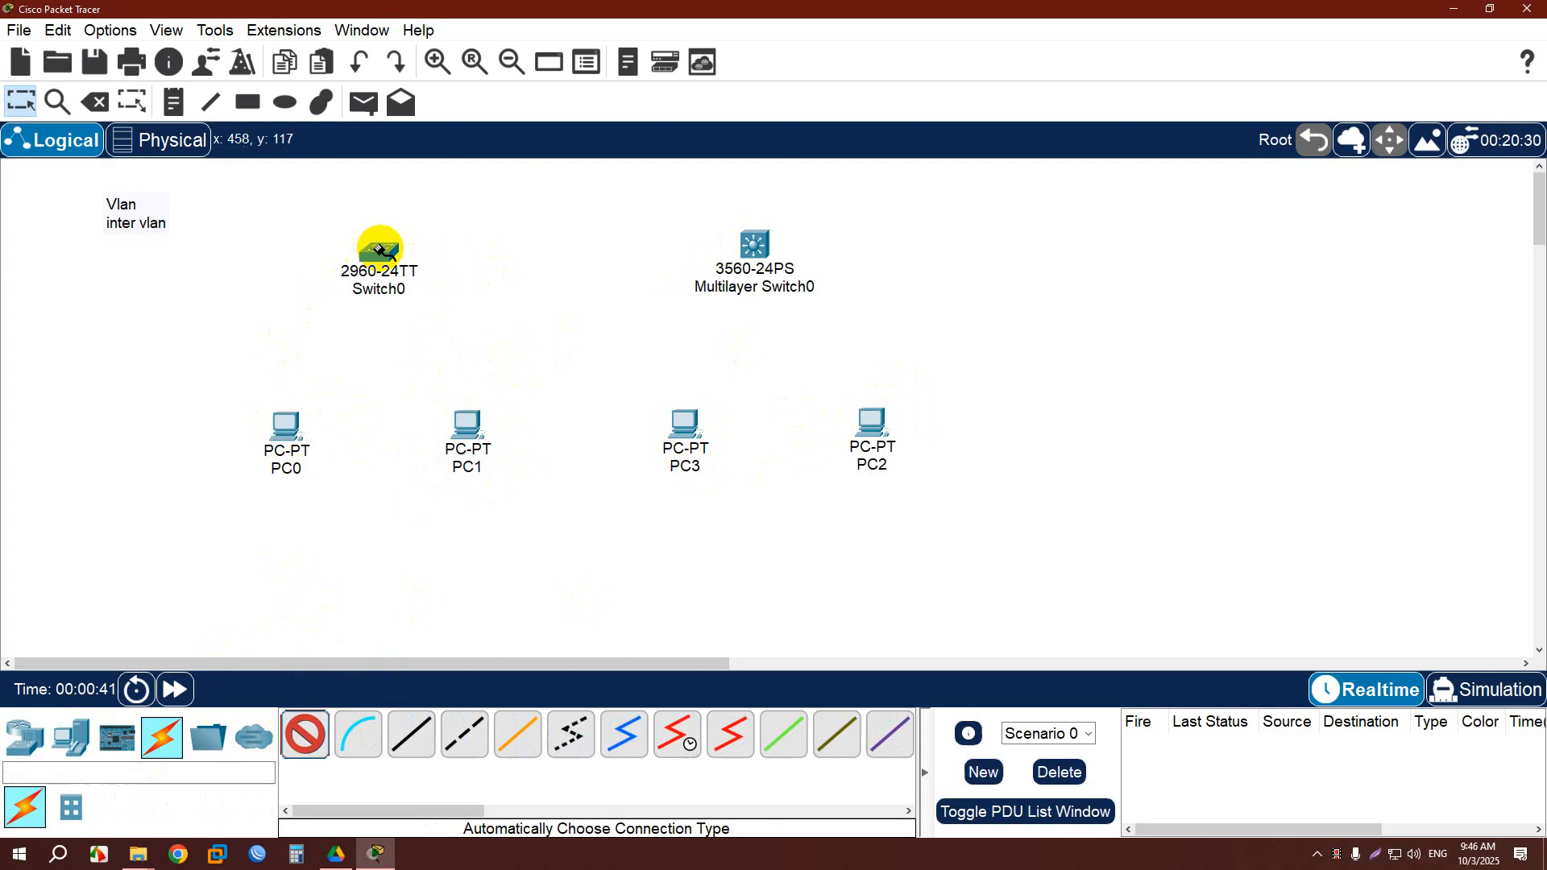
left_click(284, 402)
left_click(380, 261)
left_click(463, 428)
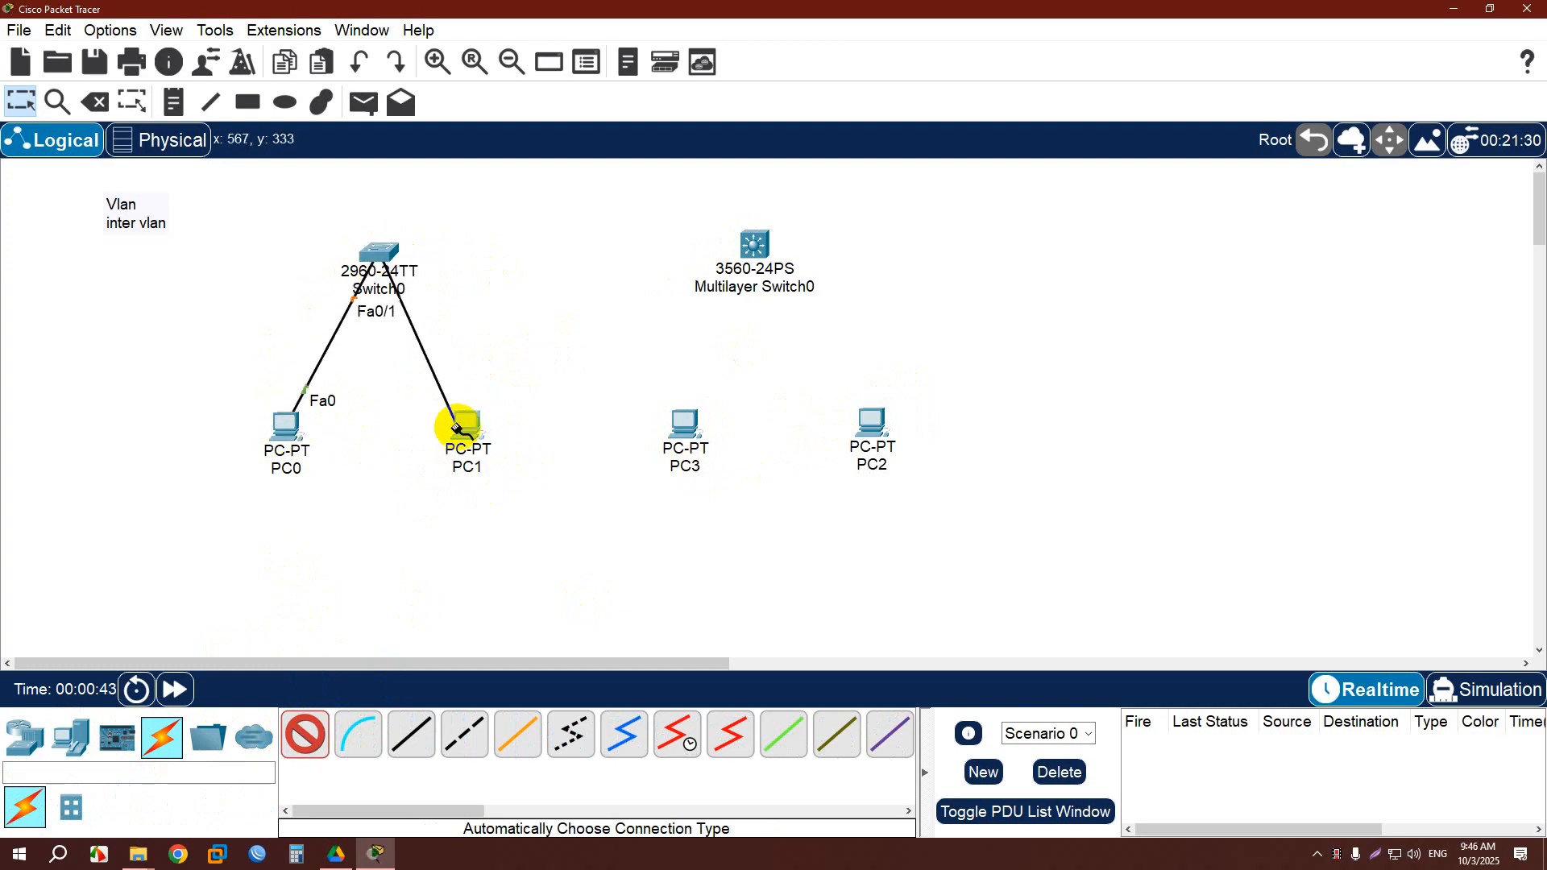
Connect the 3560 multilayer switch to PC3 and PC2 using the automatically chosen connection type.
left_click(747, 232)
left_click(684, 421)
left_click(753, 235)
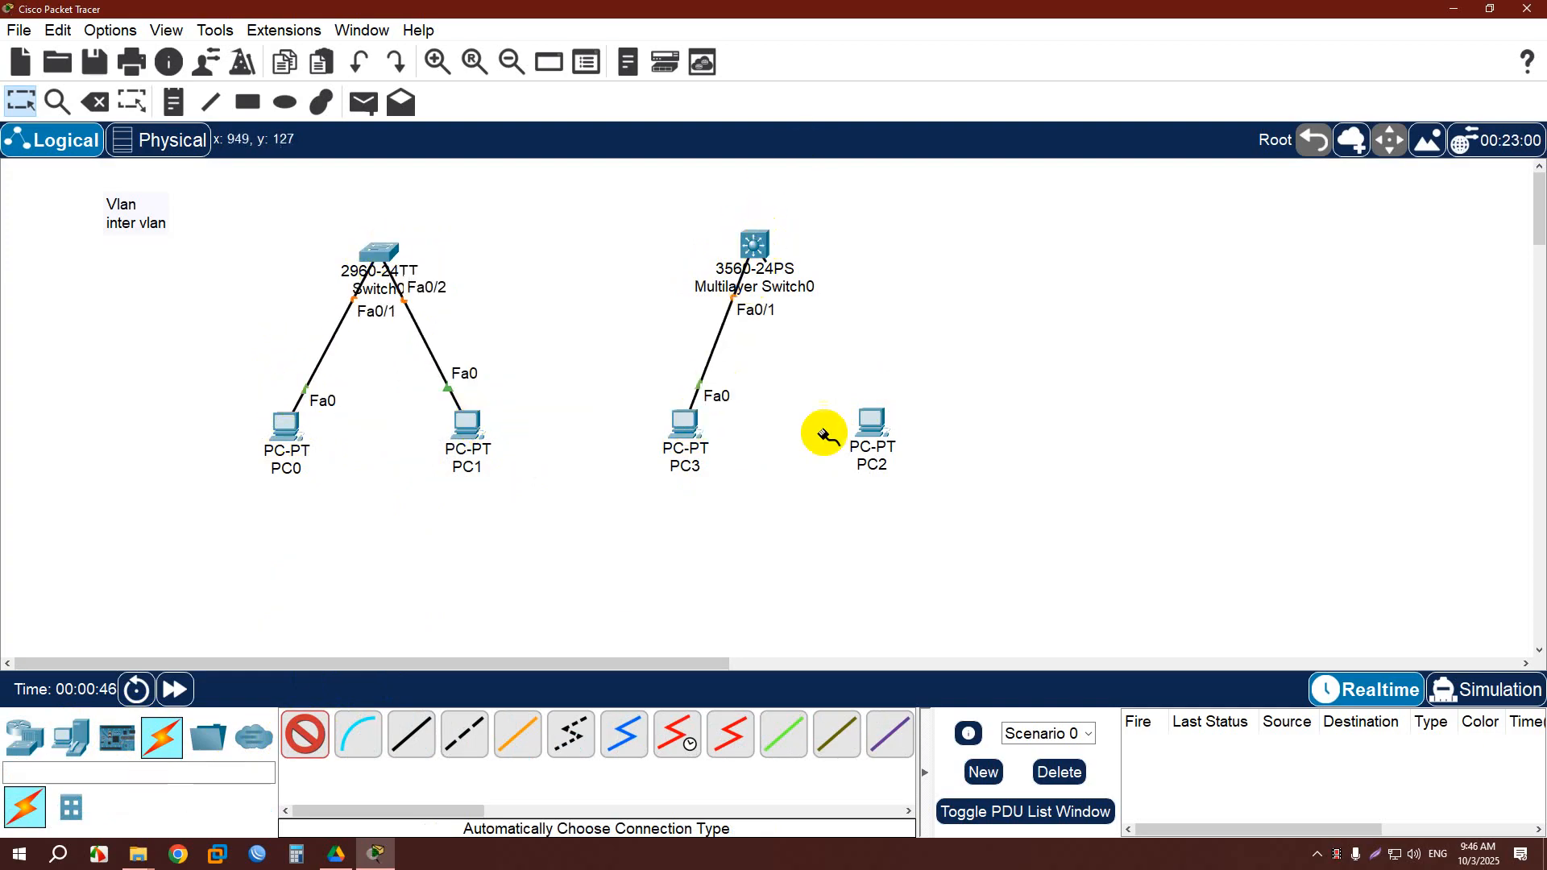
left_click(871, 419)
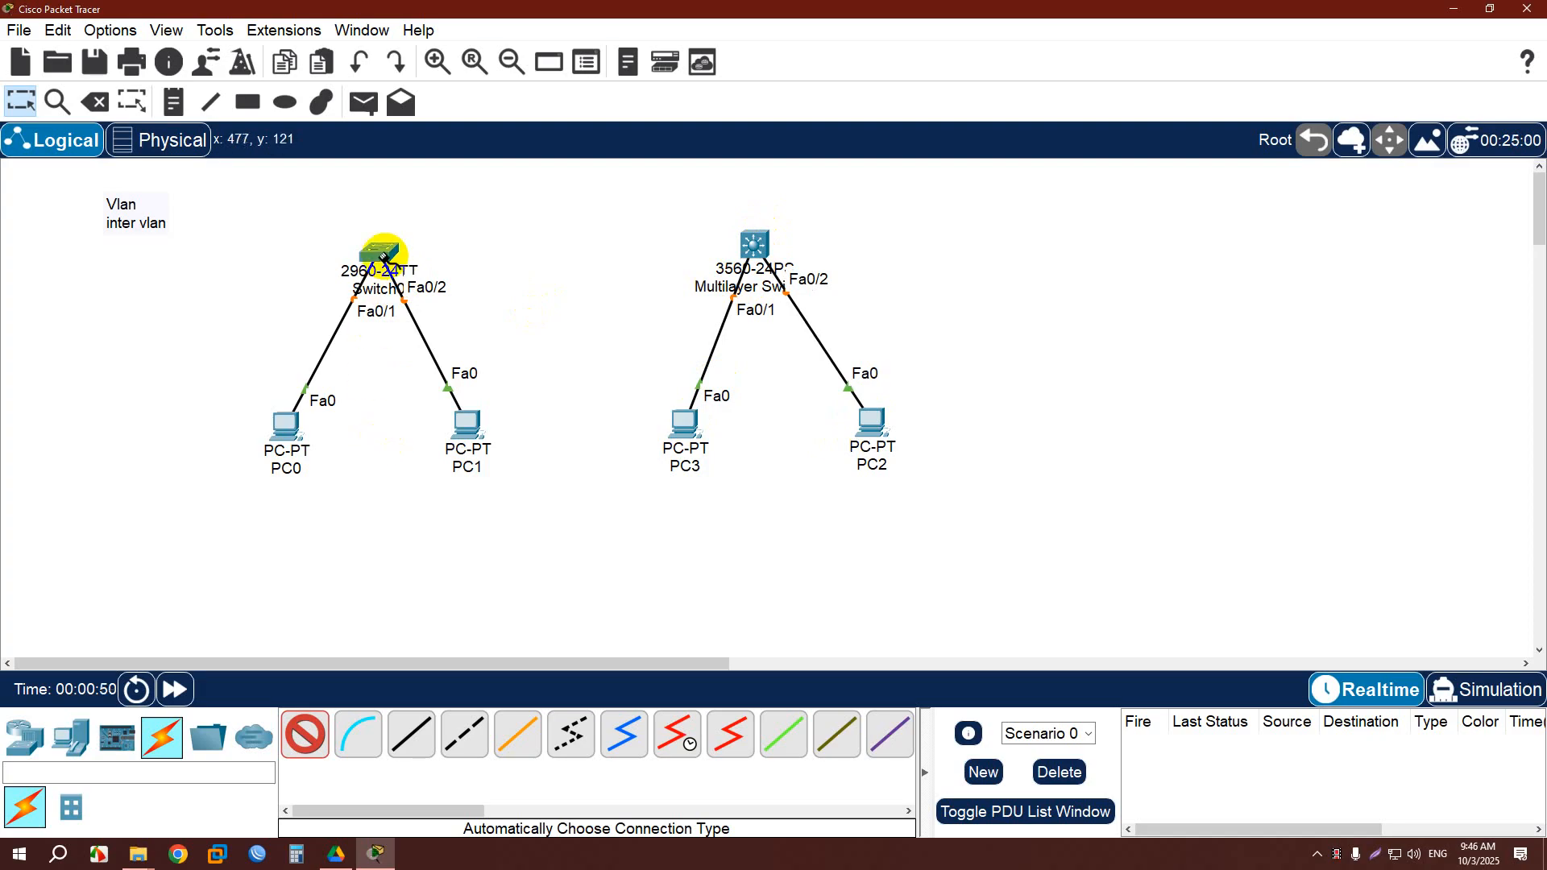
key("Escape")
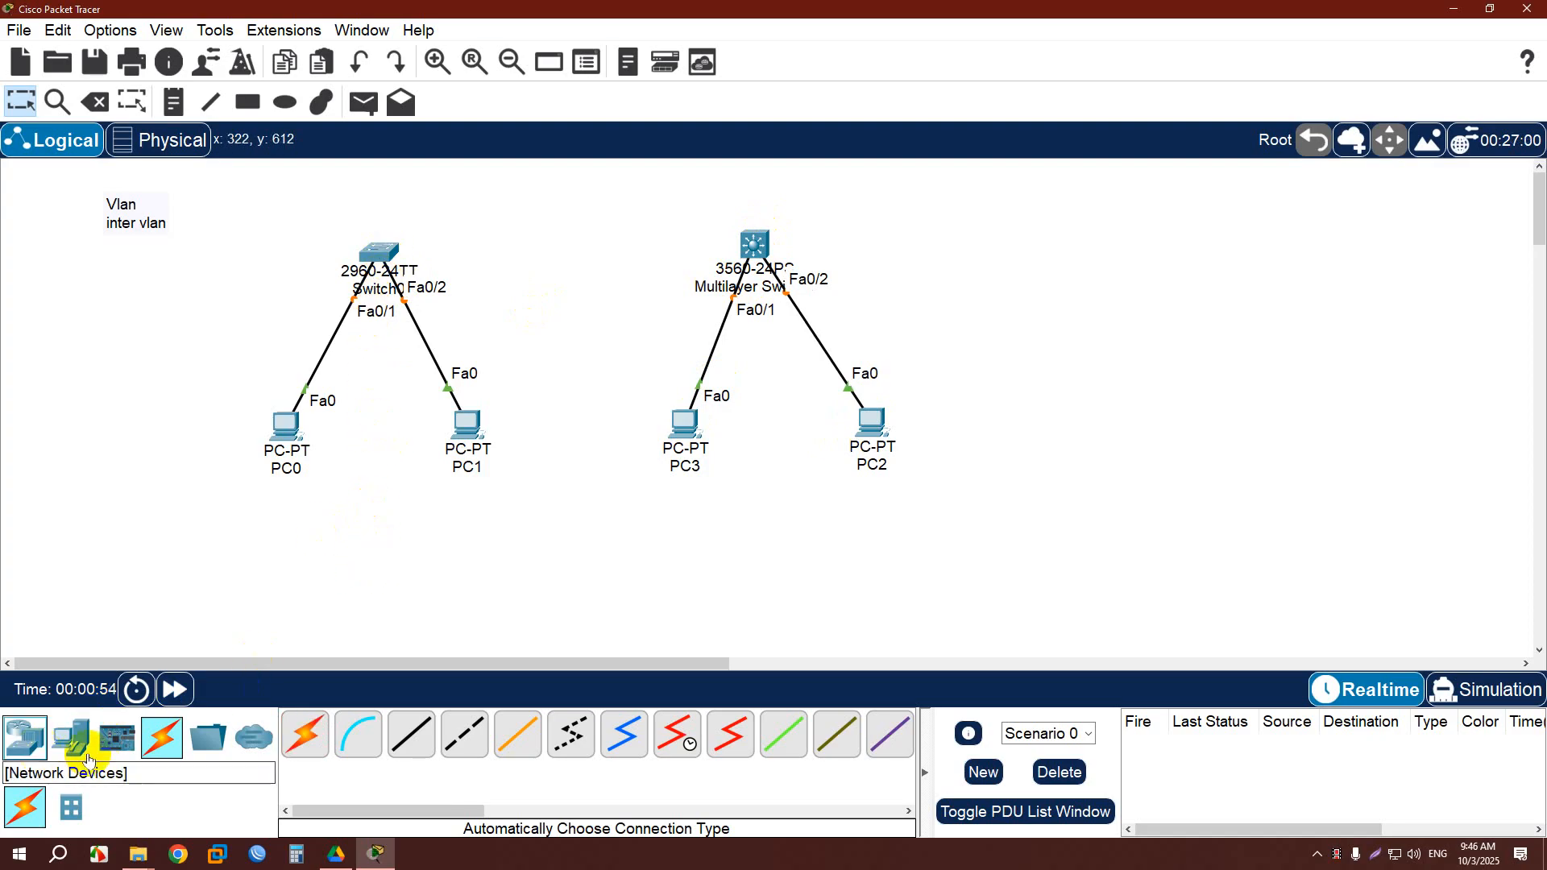
Add a second 3560-24PS switch to the right of the first multilayer switch, with one PC below it.
left_click(25, 737)
left_click(69, 806)
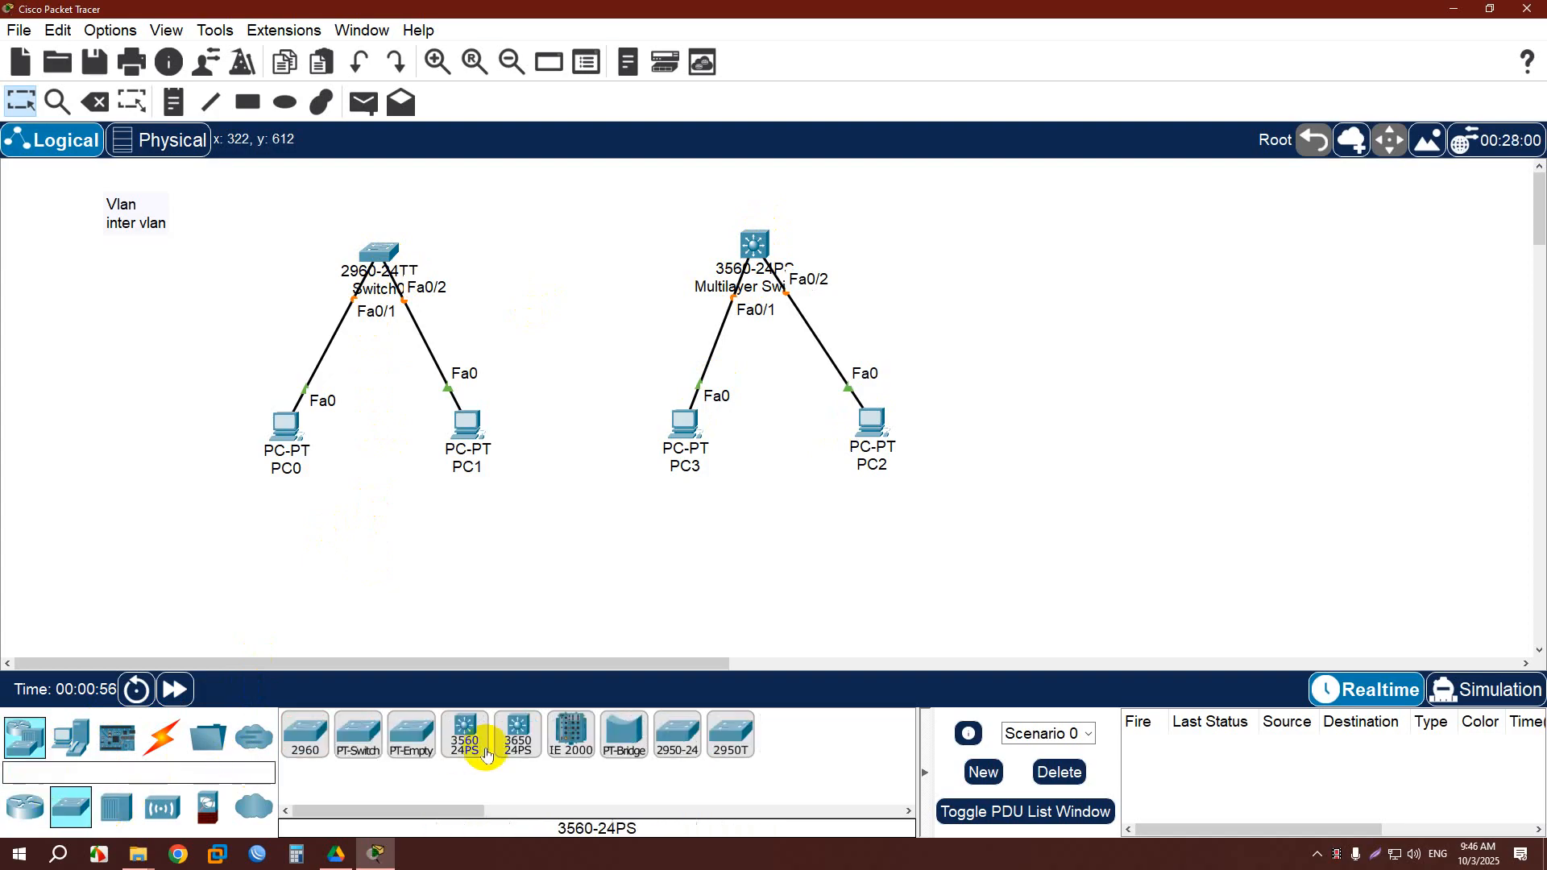
left_click(465, 735)
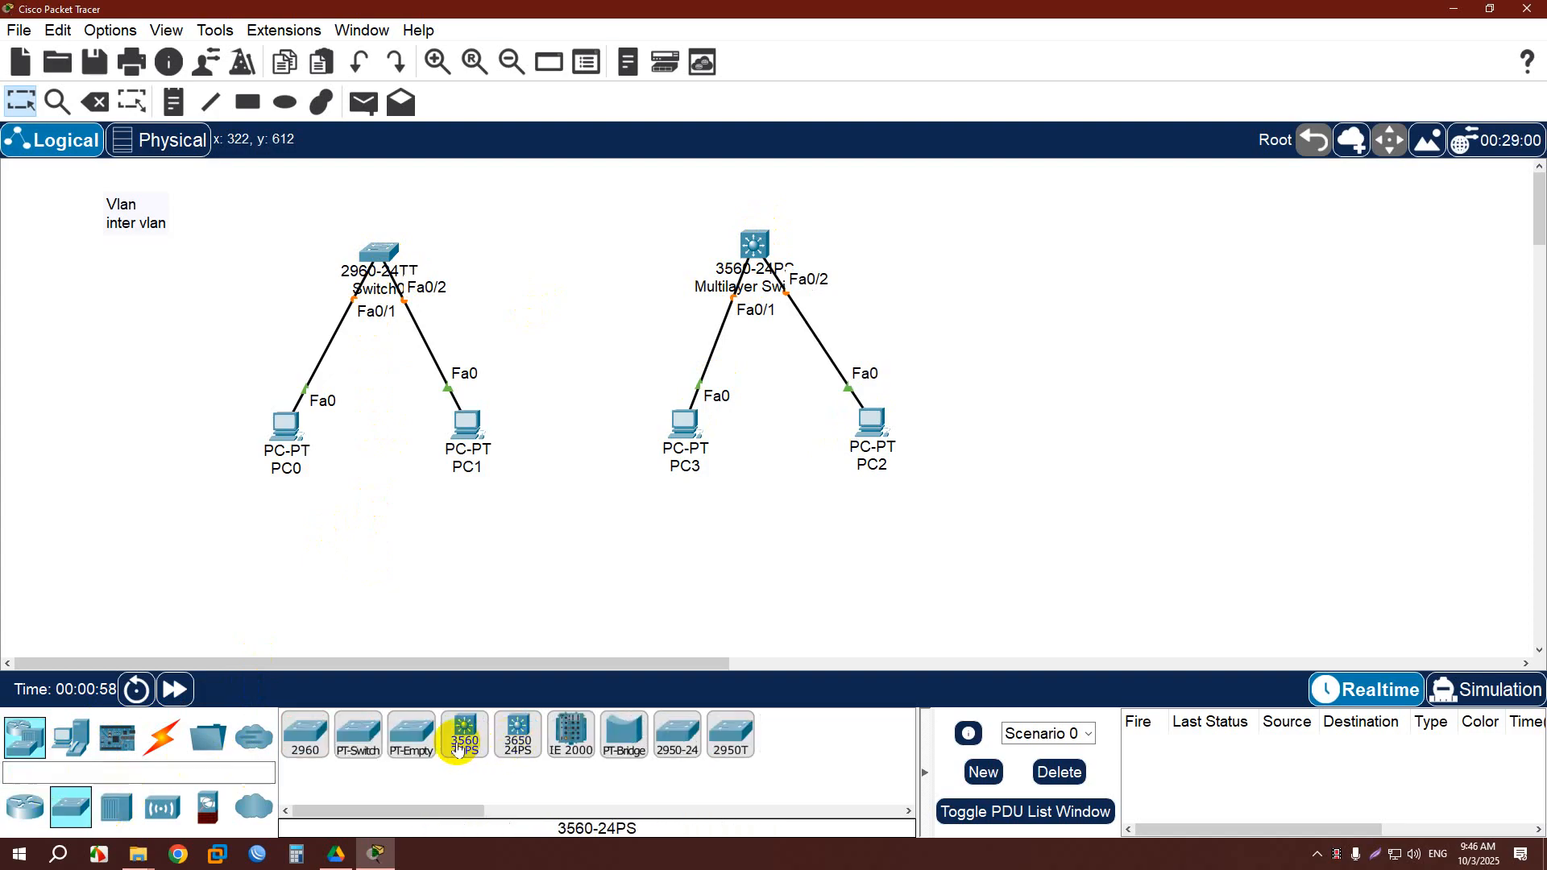
left_click(1072, 234)
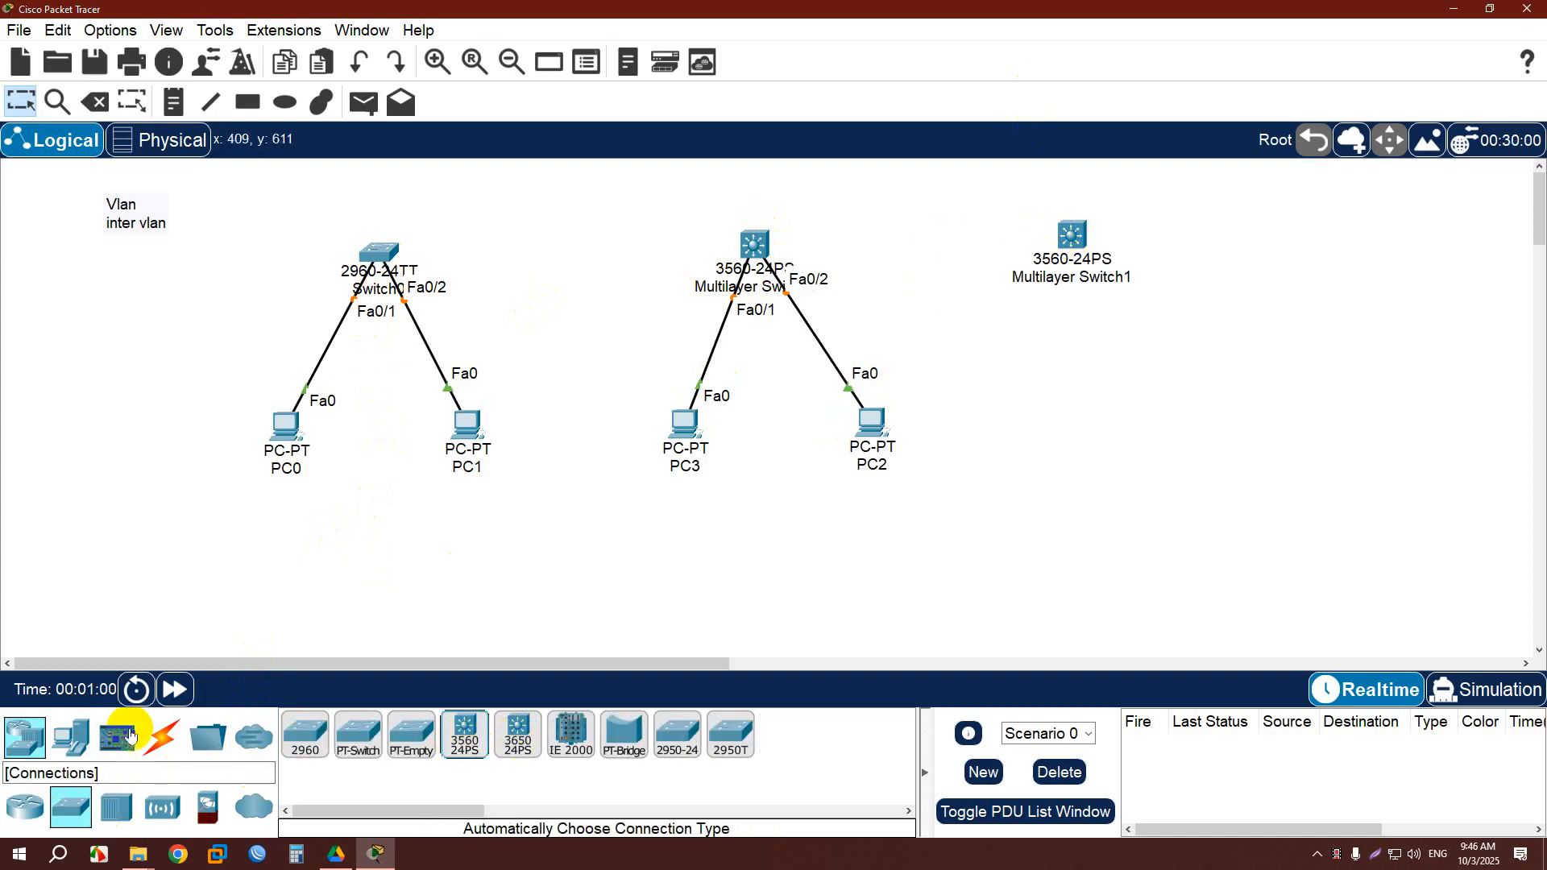
left_click(71, 738)
left_click(305, 734)
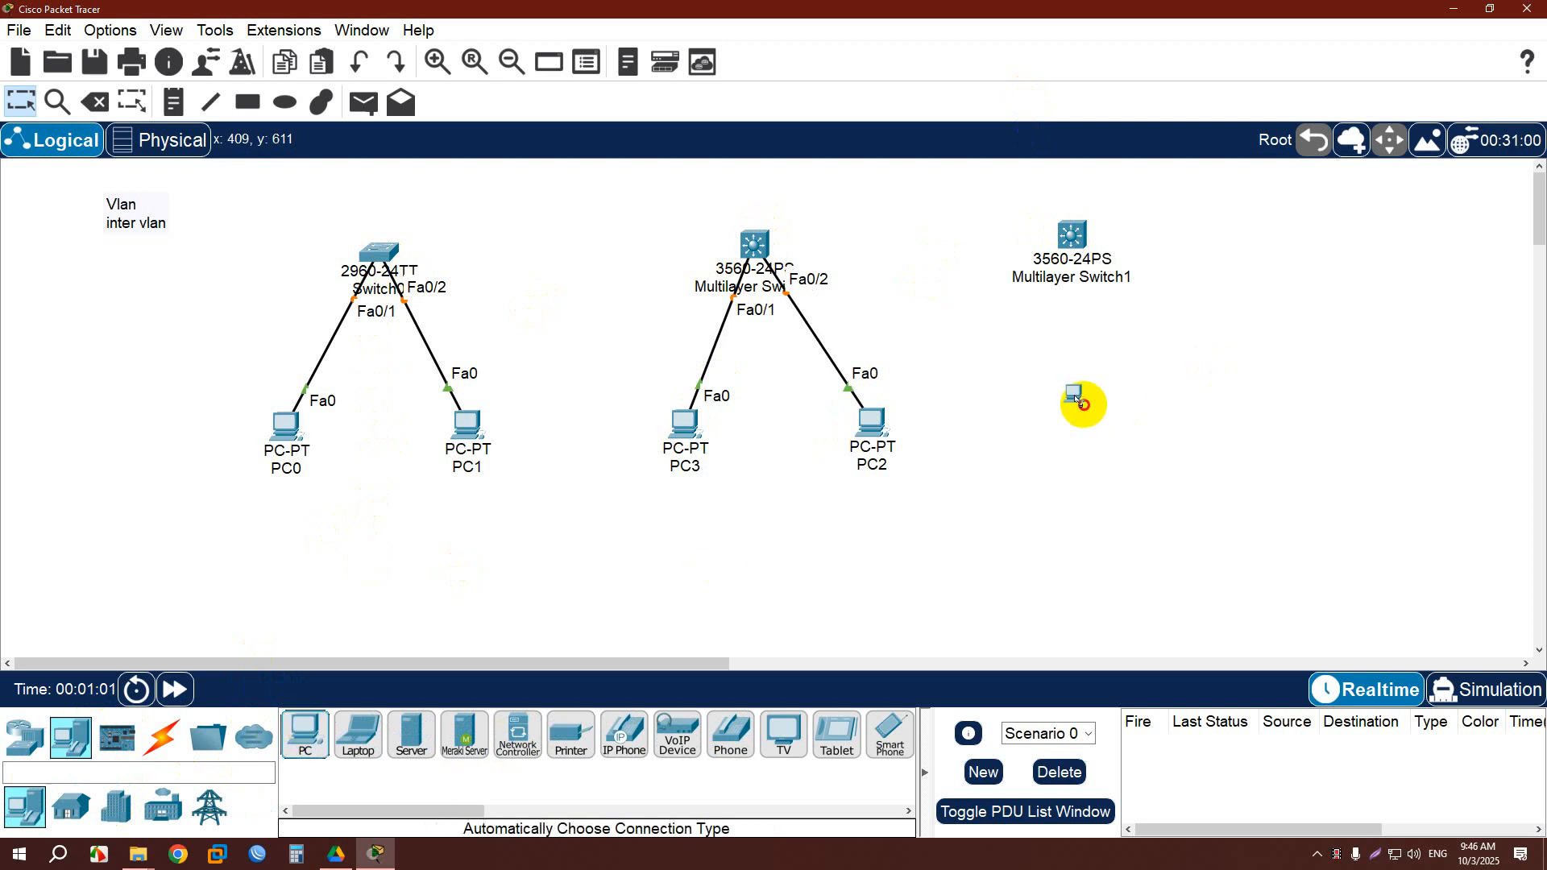
left_click(1088, 416)
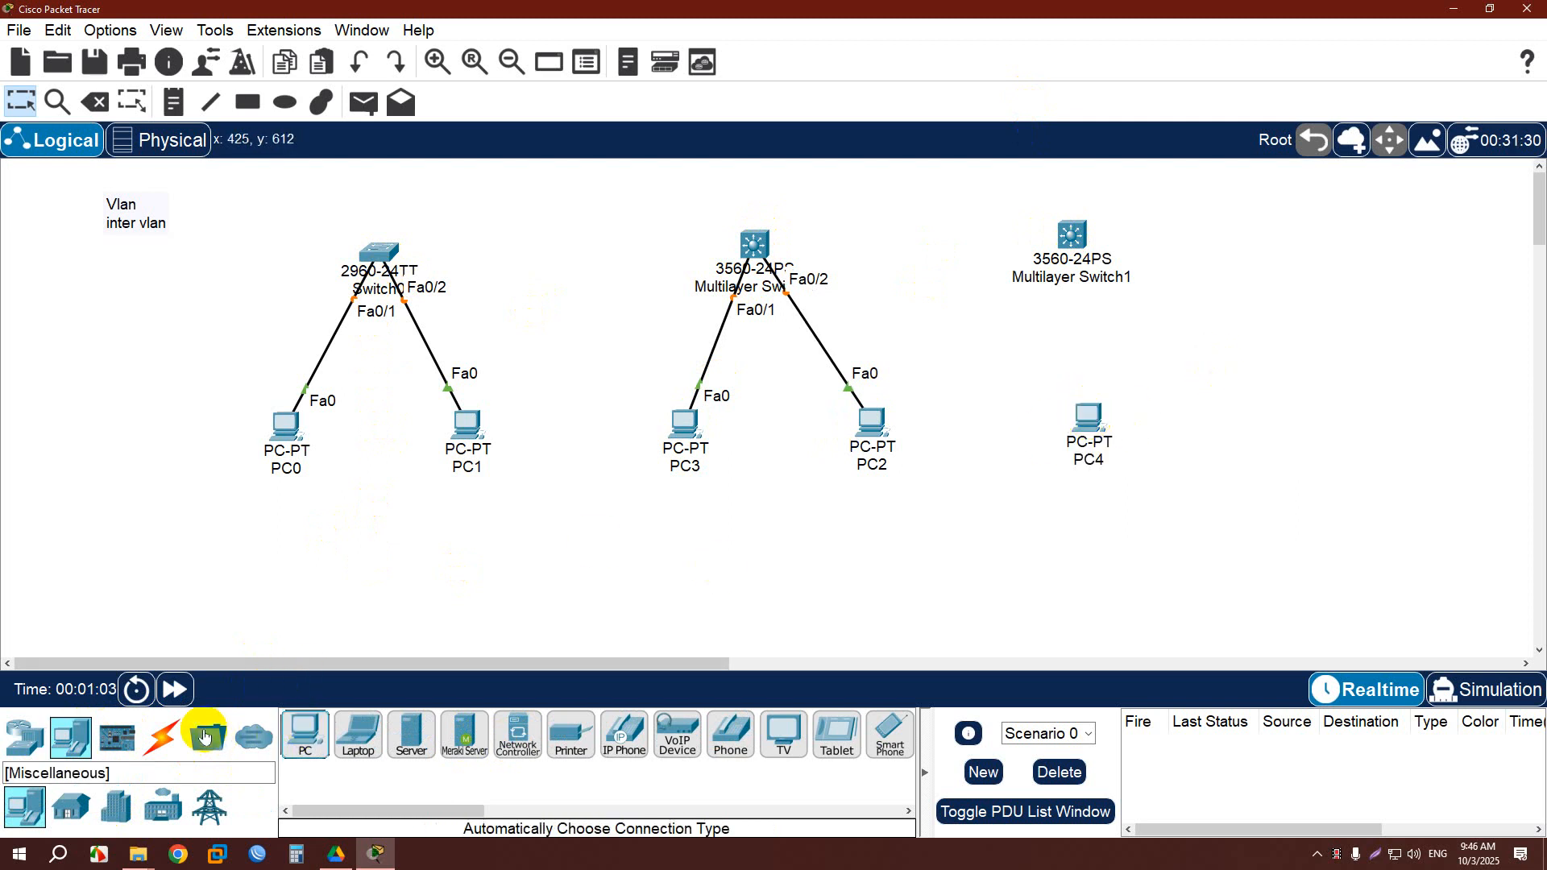
Connect Multilayer Switch1 to PC4 and to Multilayer Switch0 with automatic connections, and level the two multilayer switches.
left_click(162, 738)
left_click(304, 734)
left_click(1071, 236)
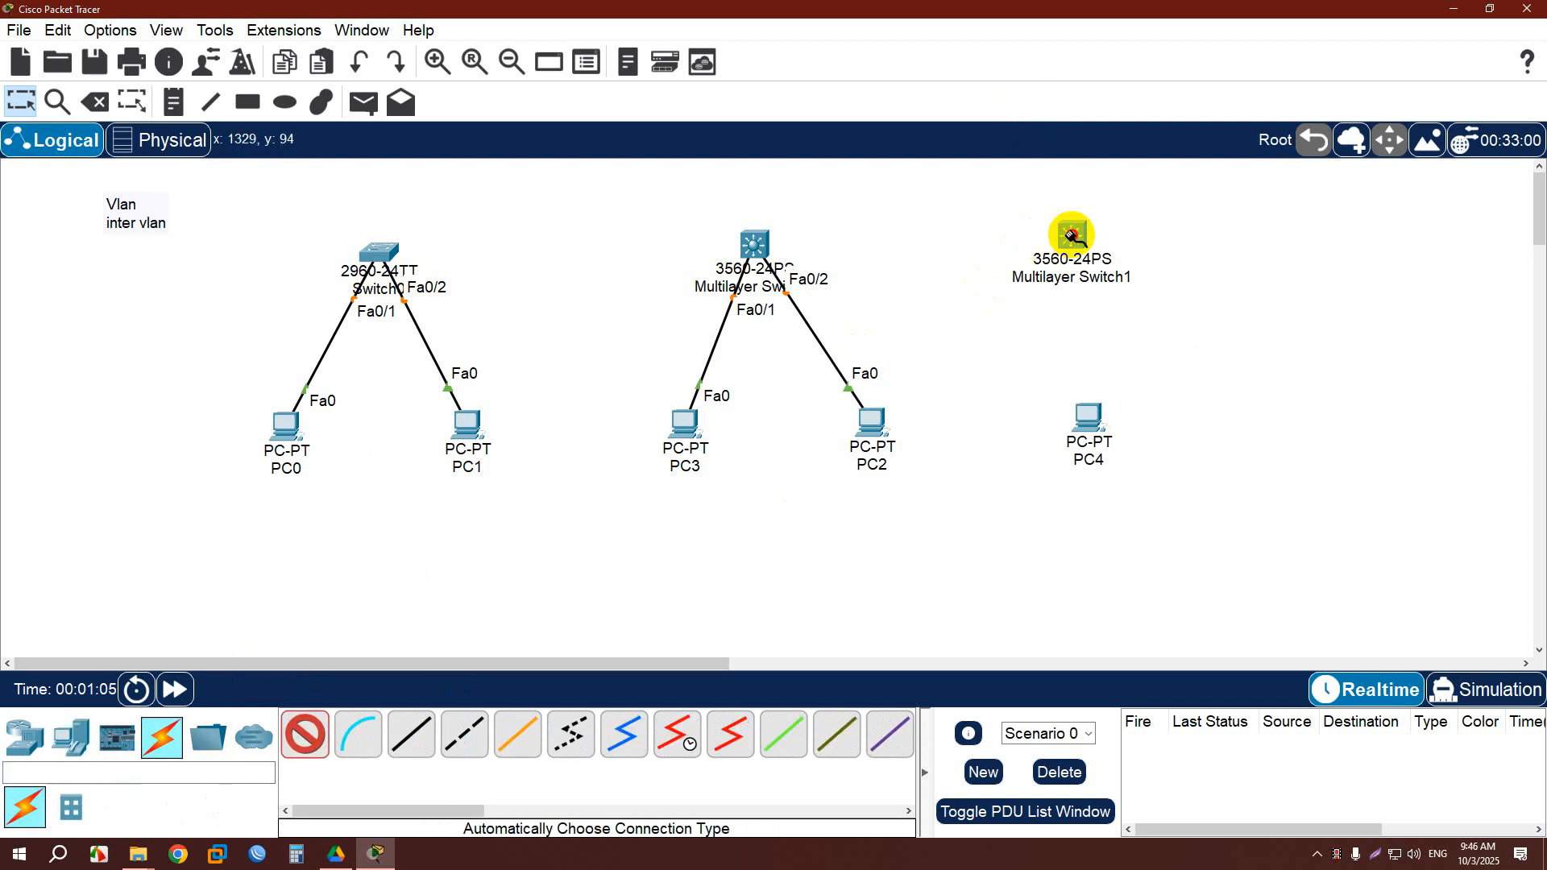
left_click(1088, 417)
left_click(756, 240)
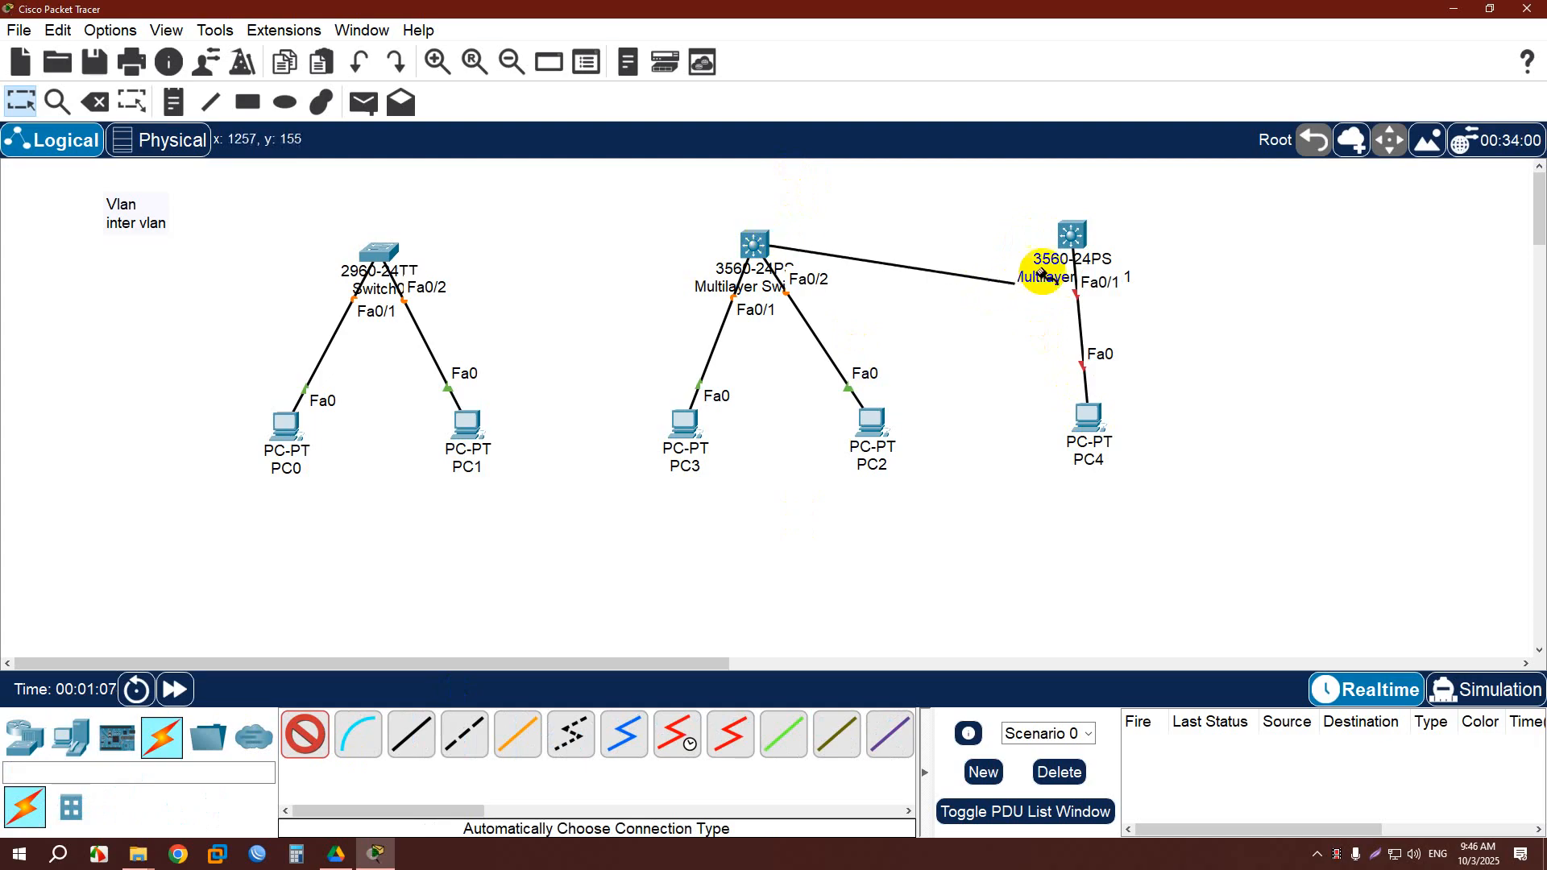
left_click(1072, 234)
key("Escape")
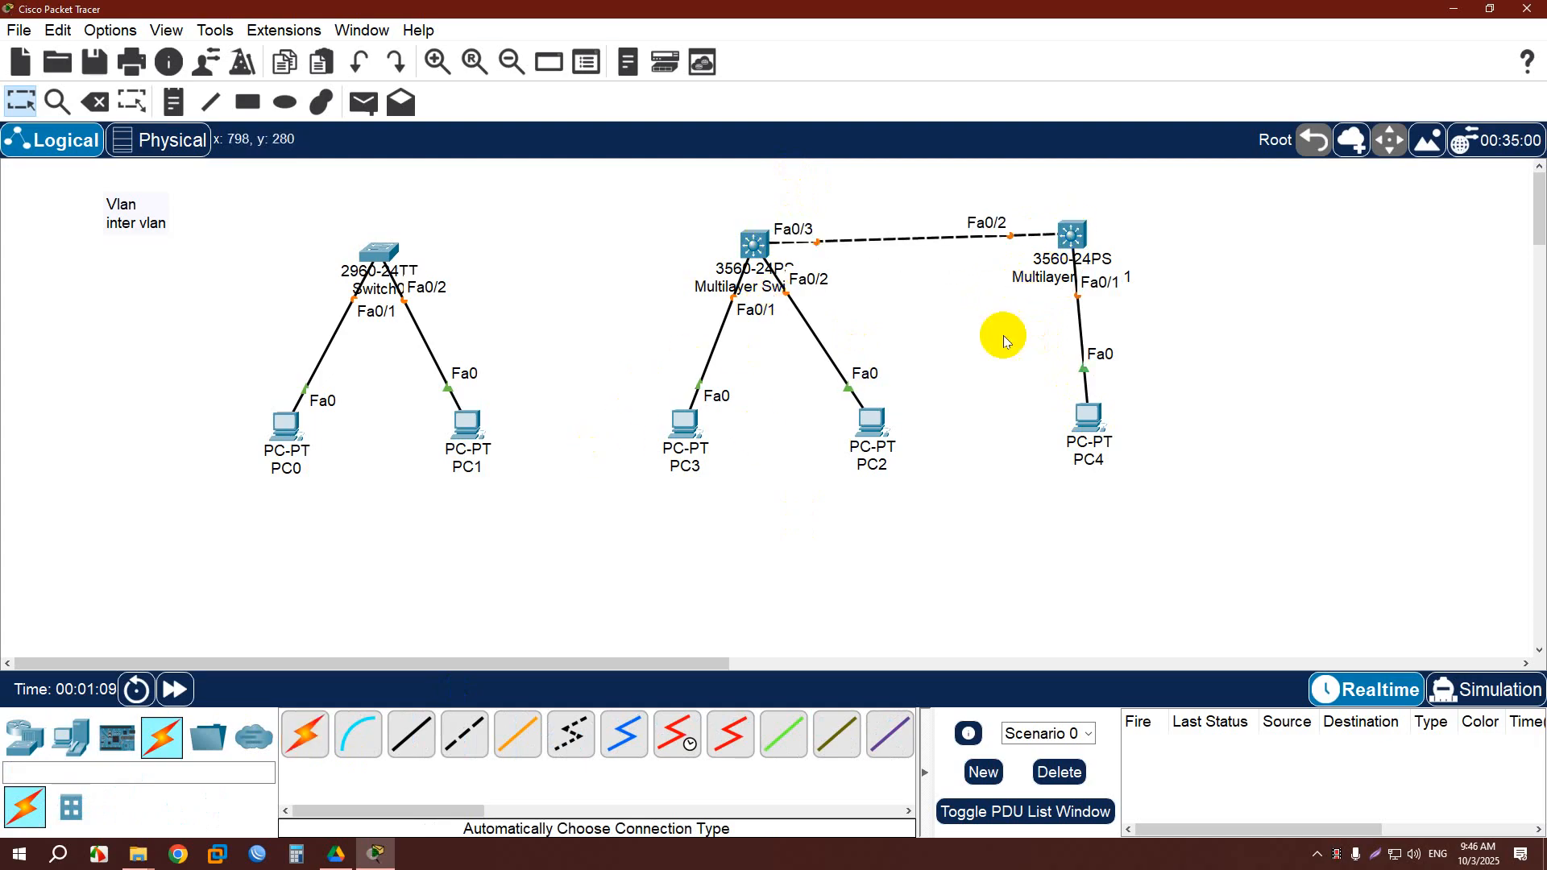
left_click_drag(1068, 241, 1068, 249)
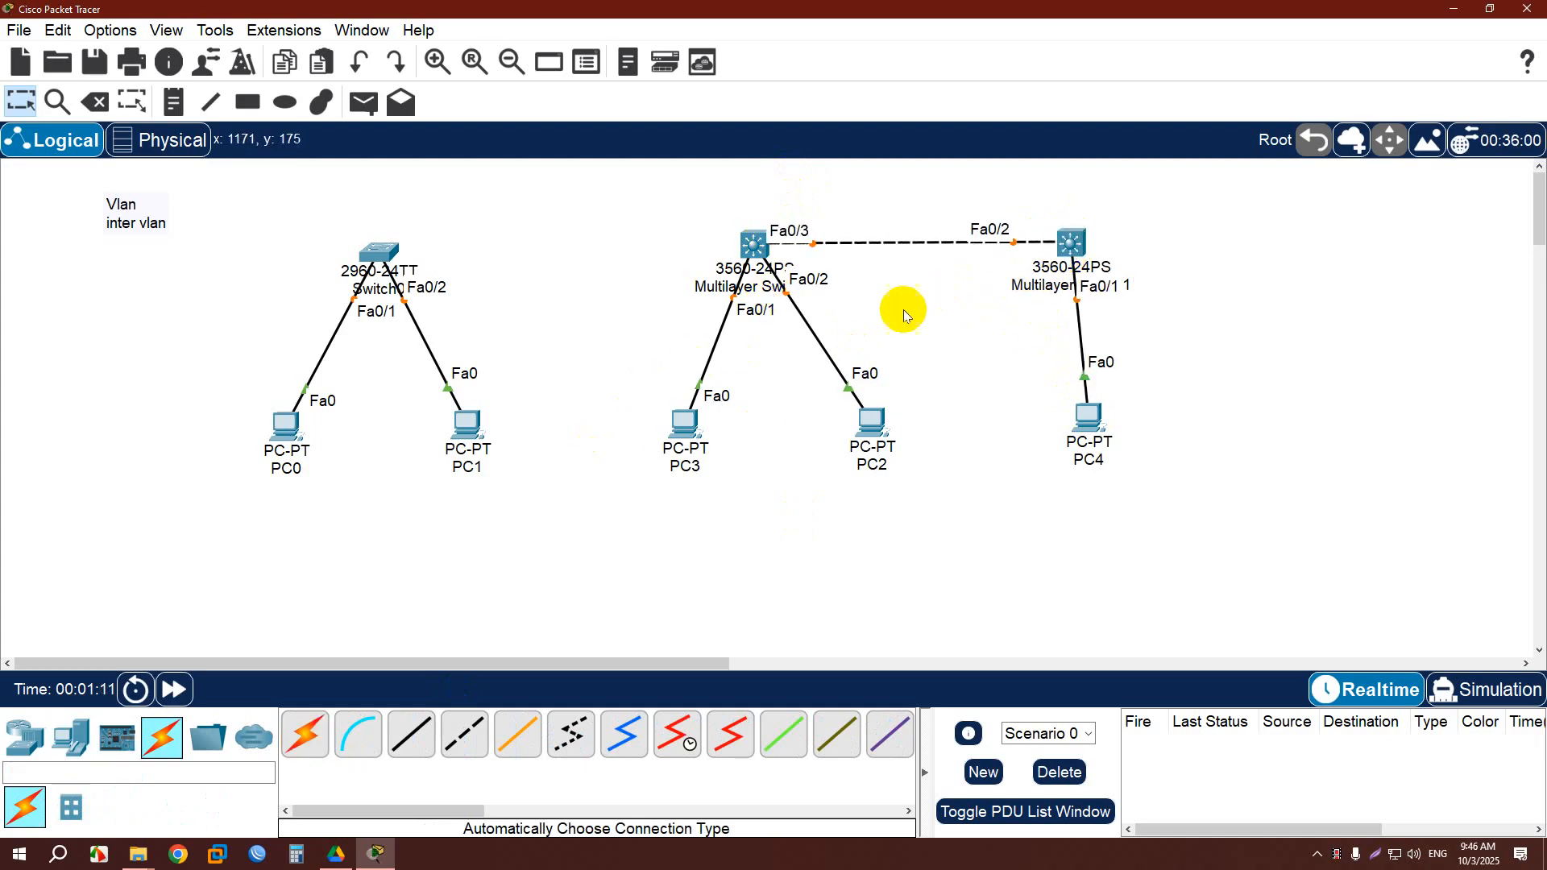
Open the command-line interface of Switch0 and enter global configuration mode.
left_click(390, 248)
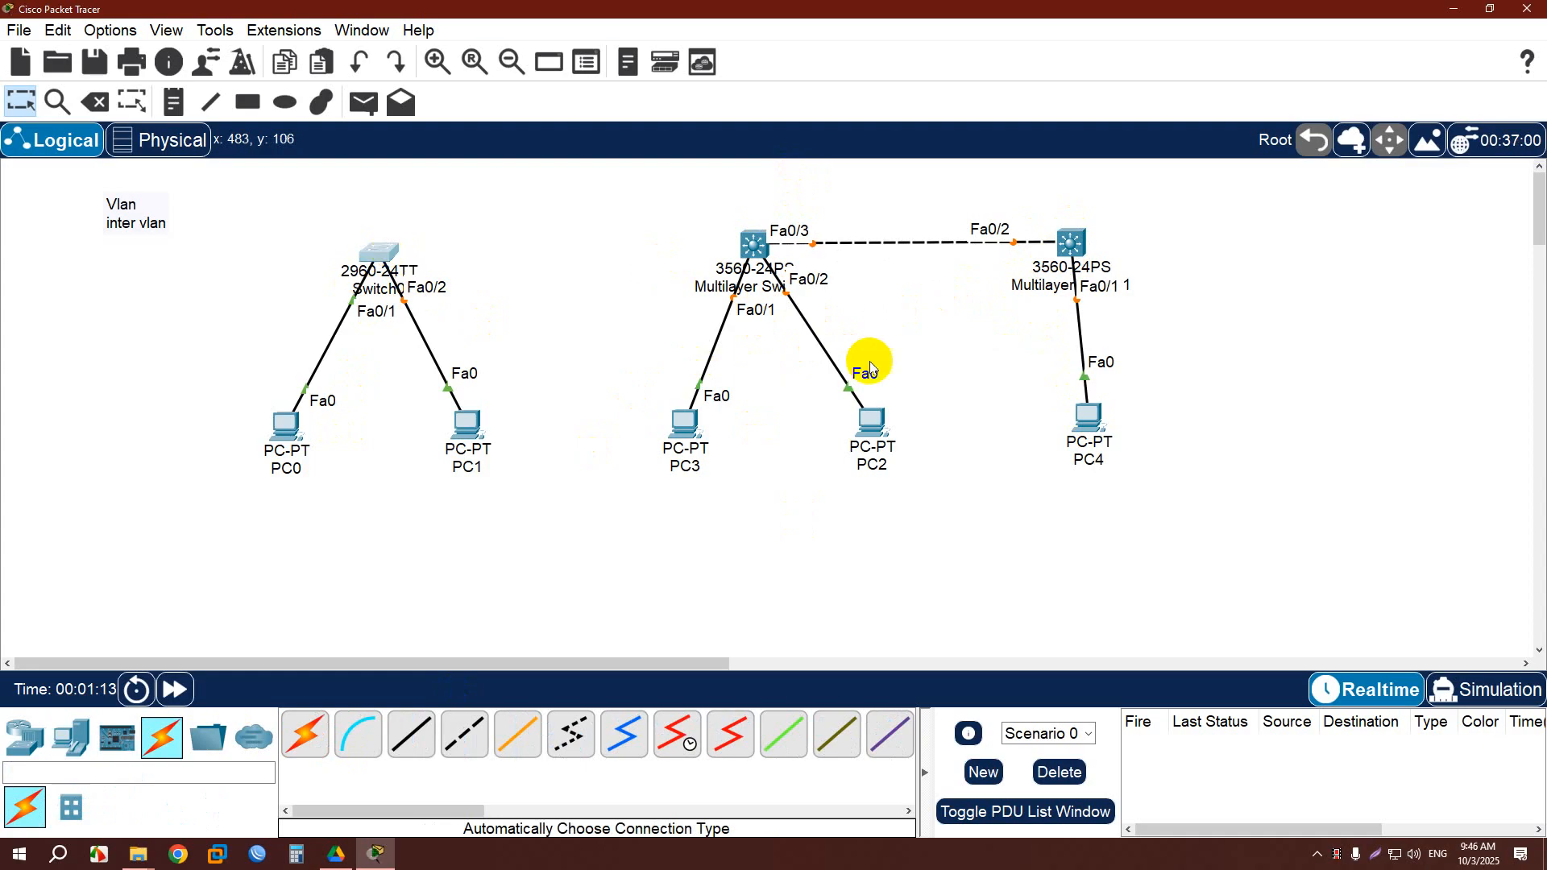
left_click_drag(814, 174, 909, 68)
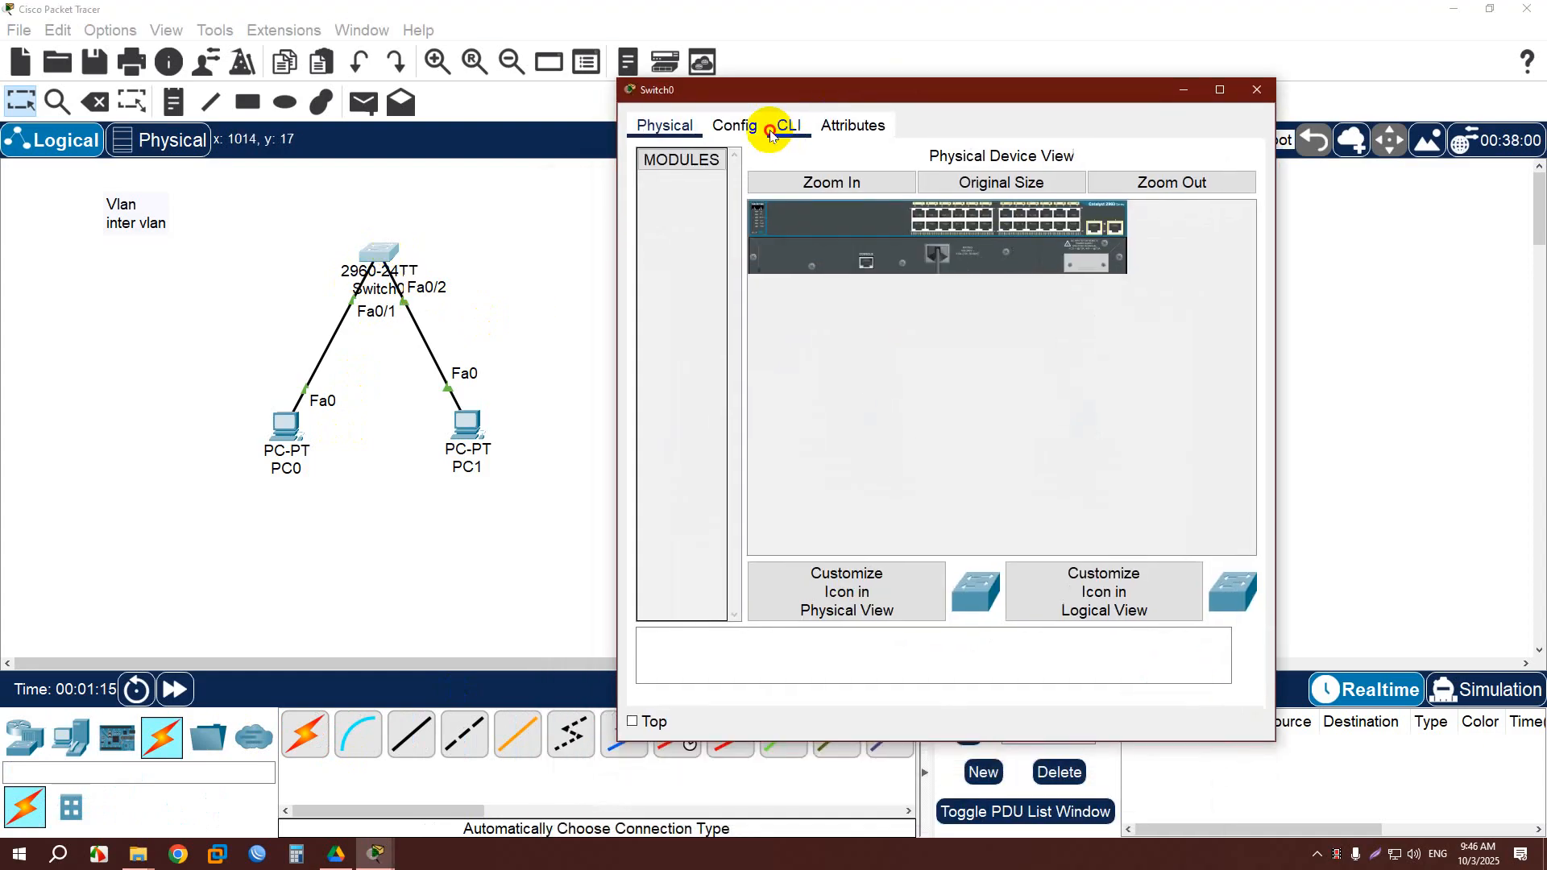
left_click(788, 125)
key("Return")
key("Return")
type("n")
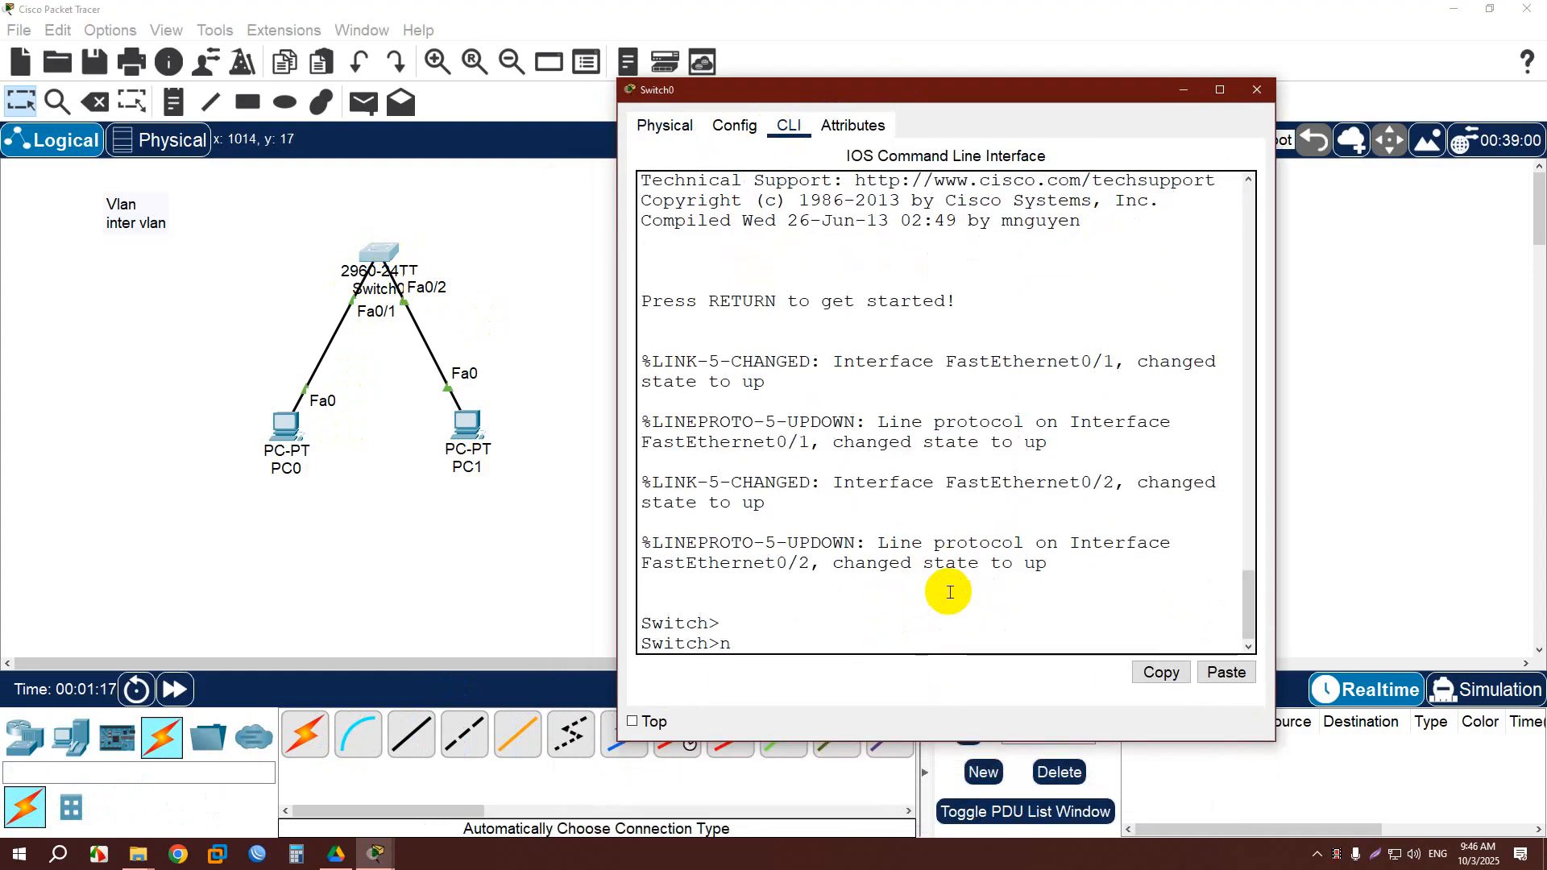
type("o")
key("Return")
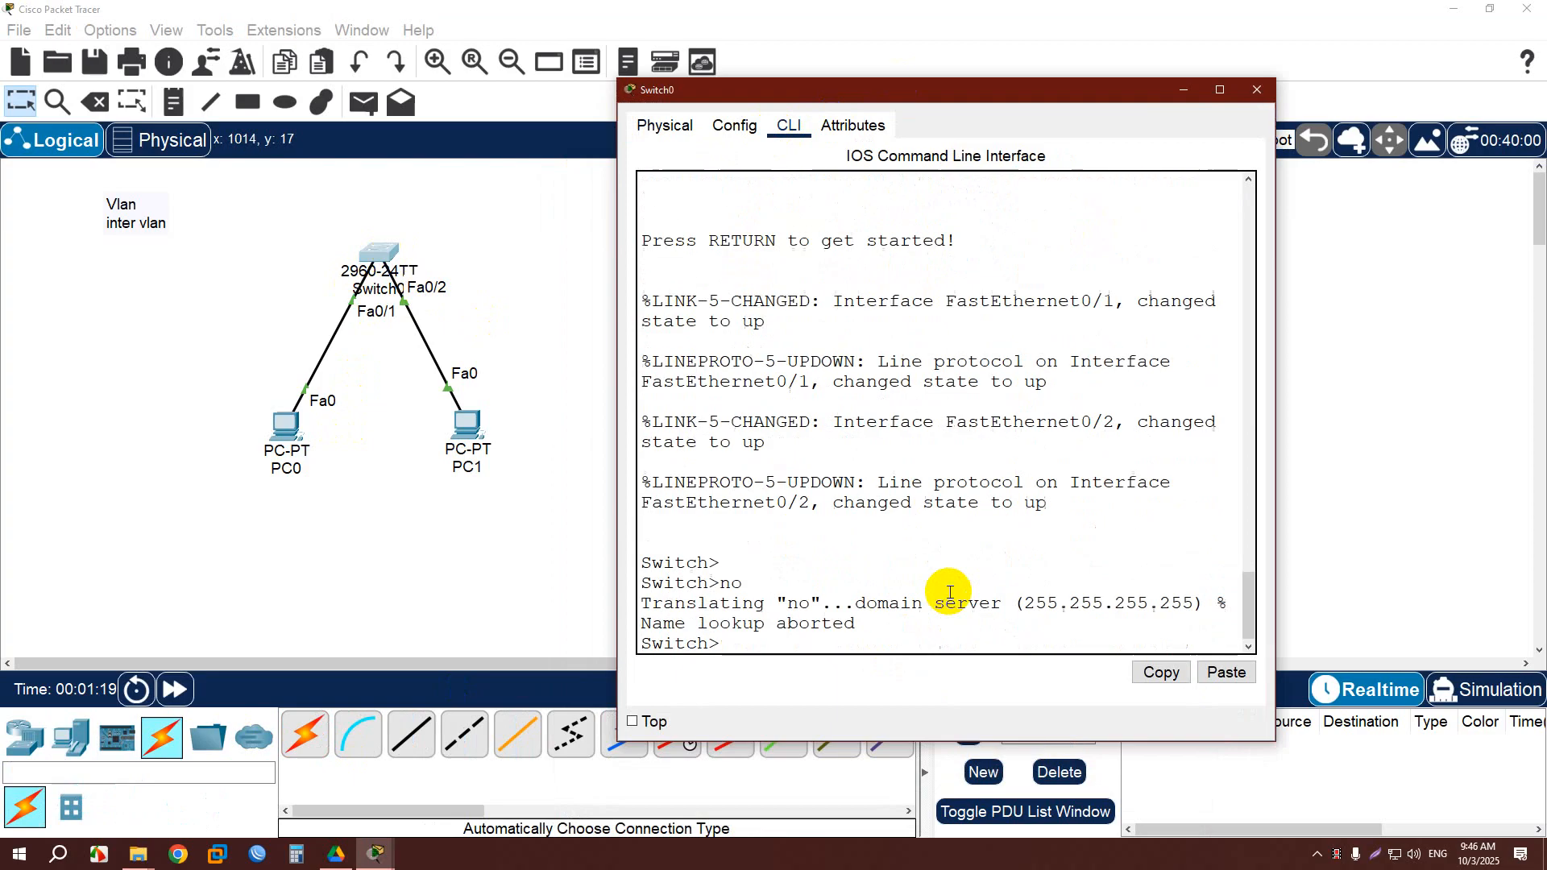
type("en")
key("Return")
type("conf t")
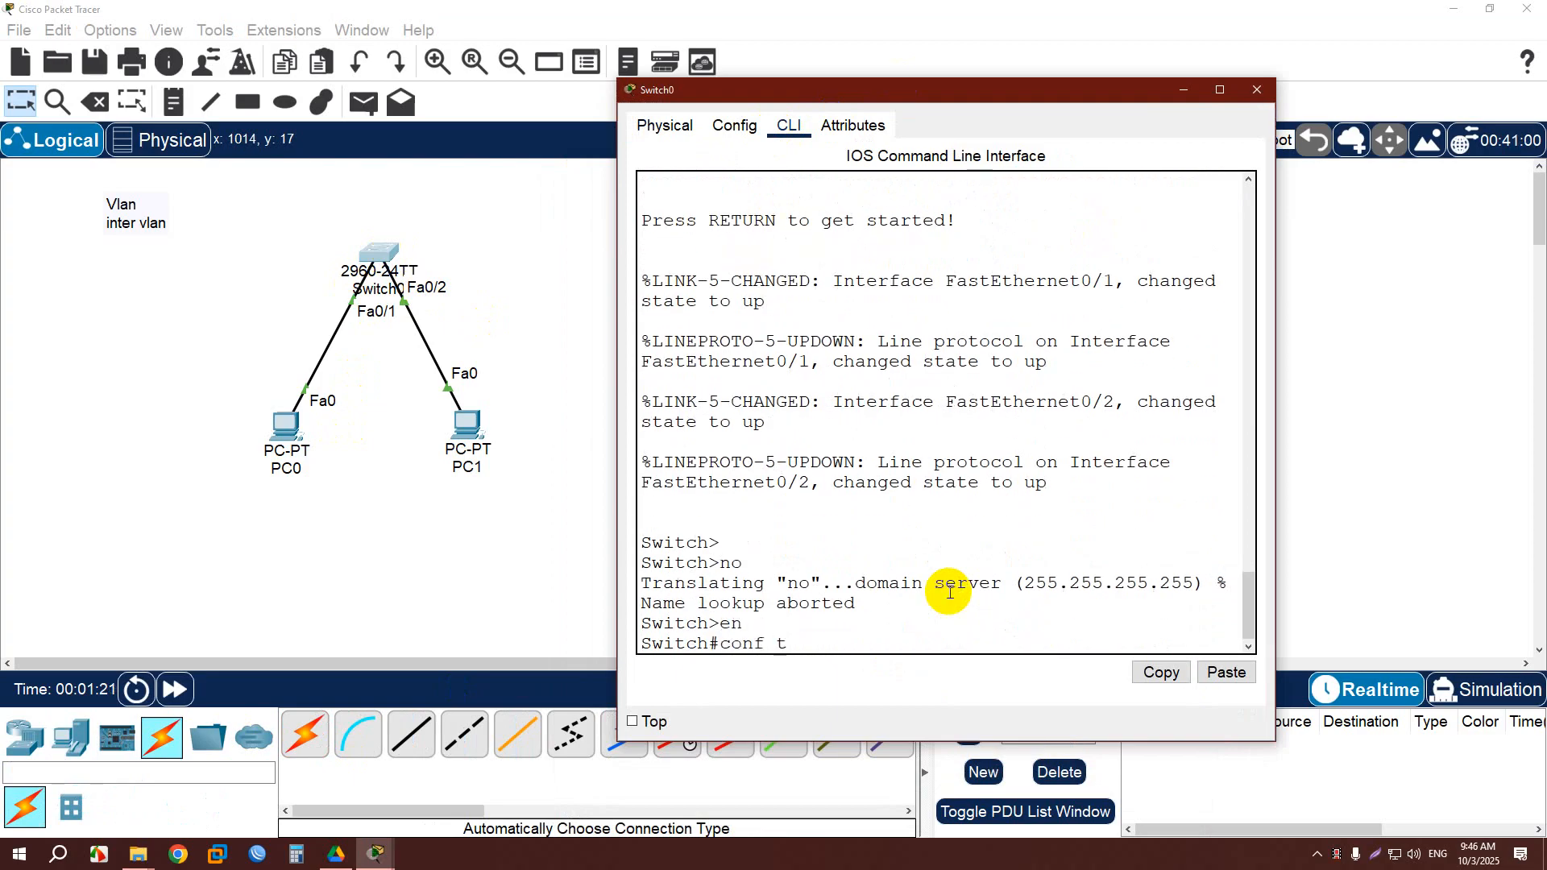
key("Return")
Create VLANs 50 and 60 on Switch0 and exit VLAN configuration mode.
type("vln")
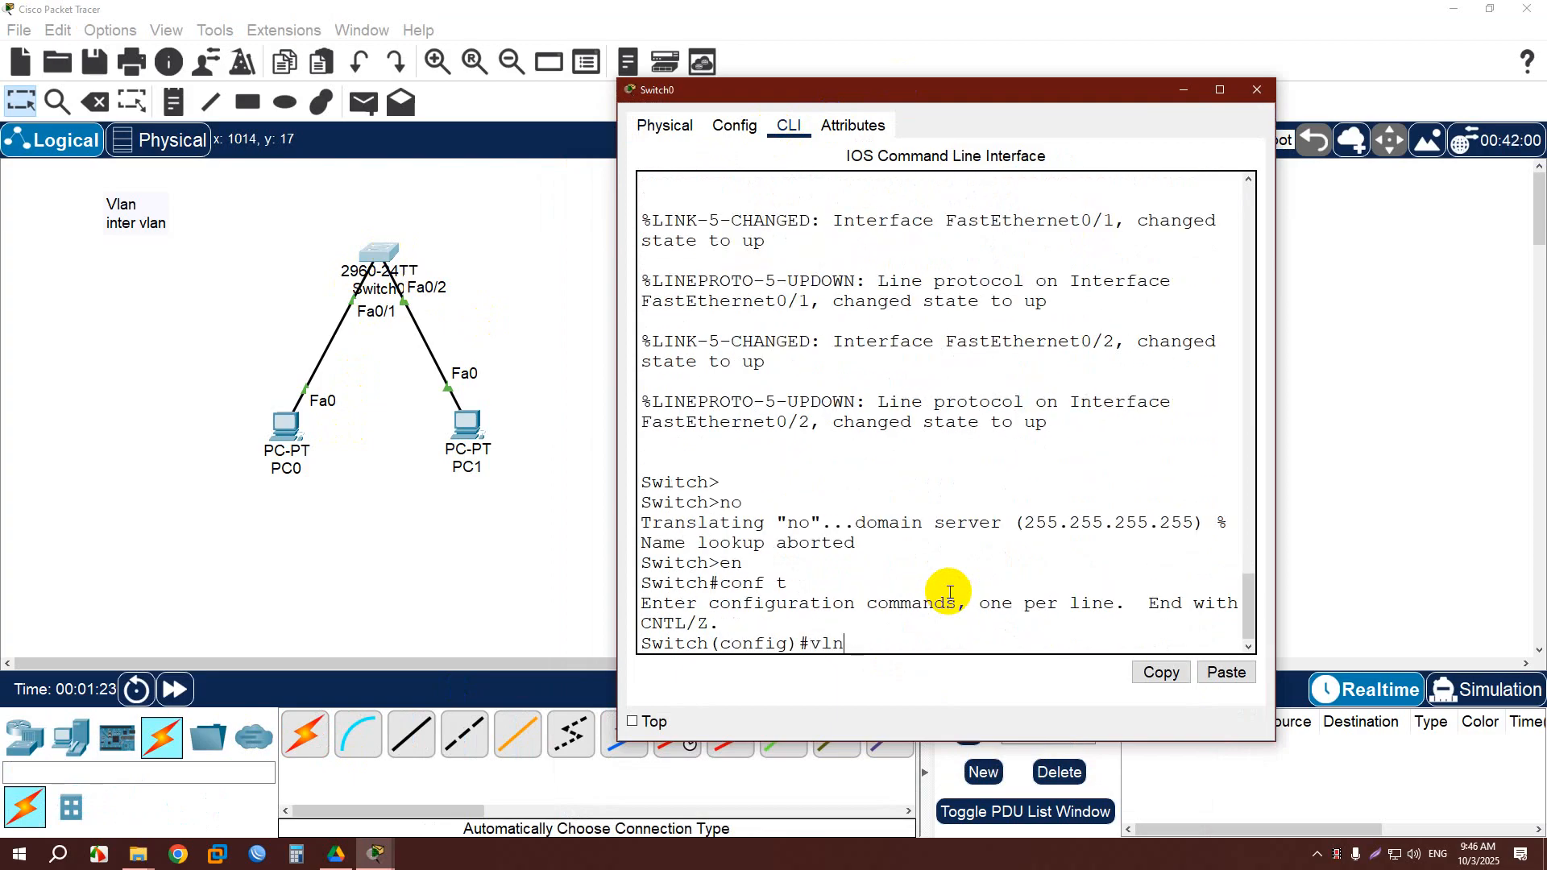
type(" 50")
key("Return")
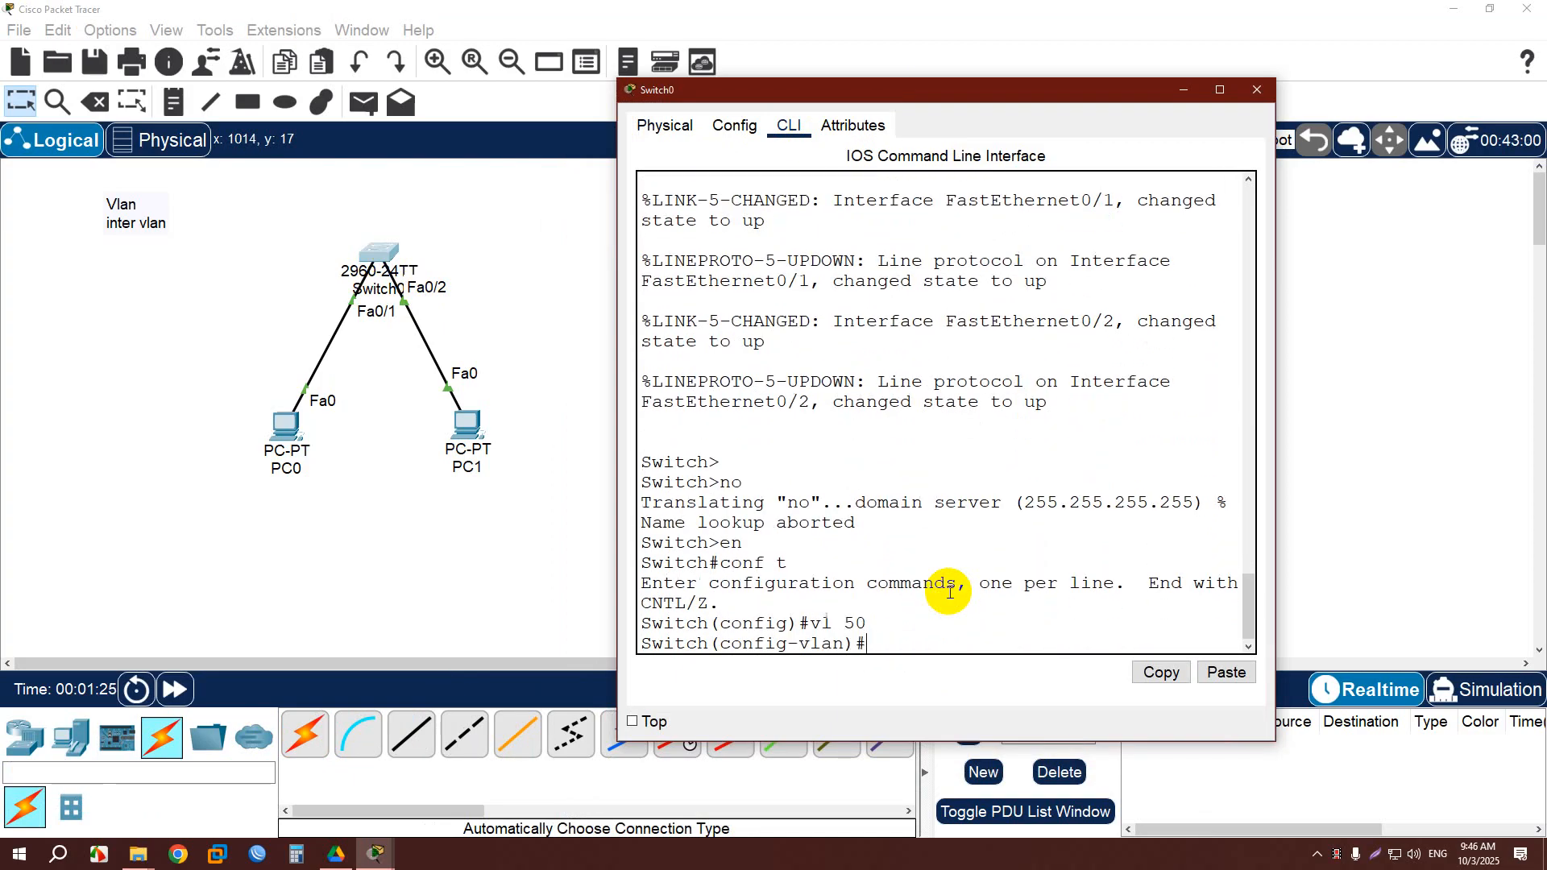
type("vlan 60")
key("Return")
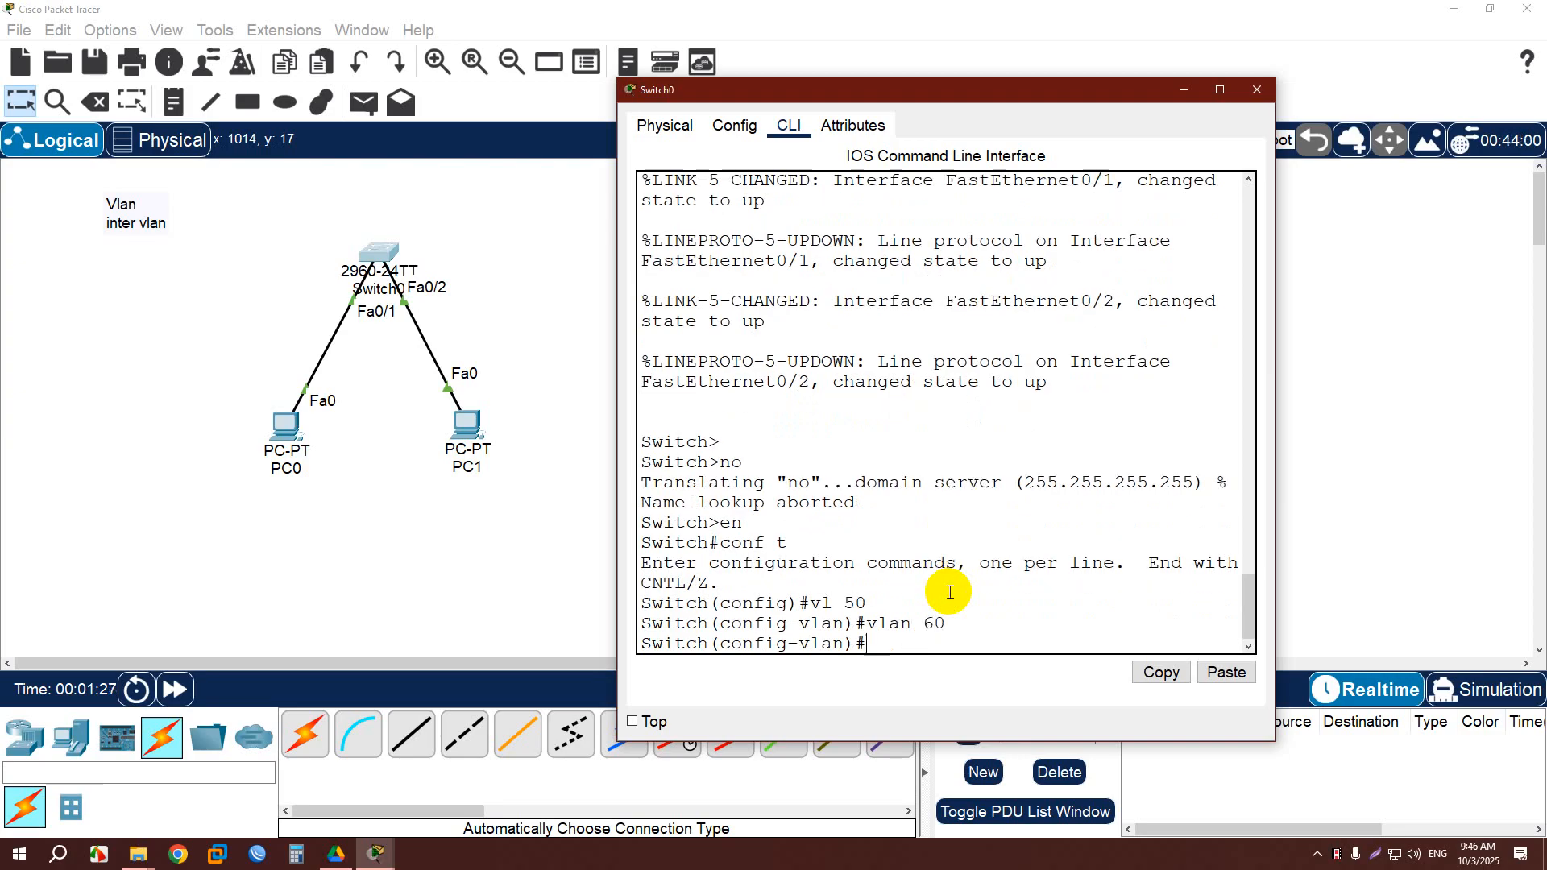
type("ex")
key("Return")
key("Return")
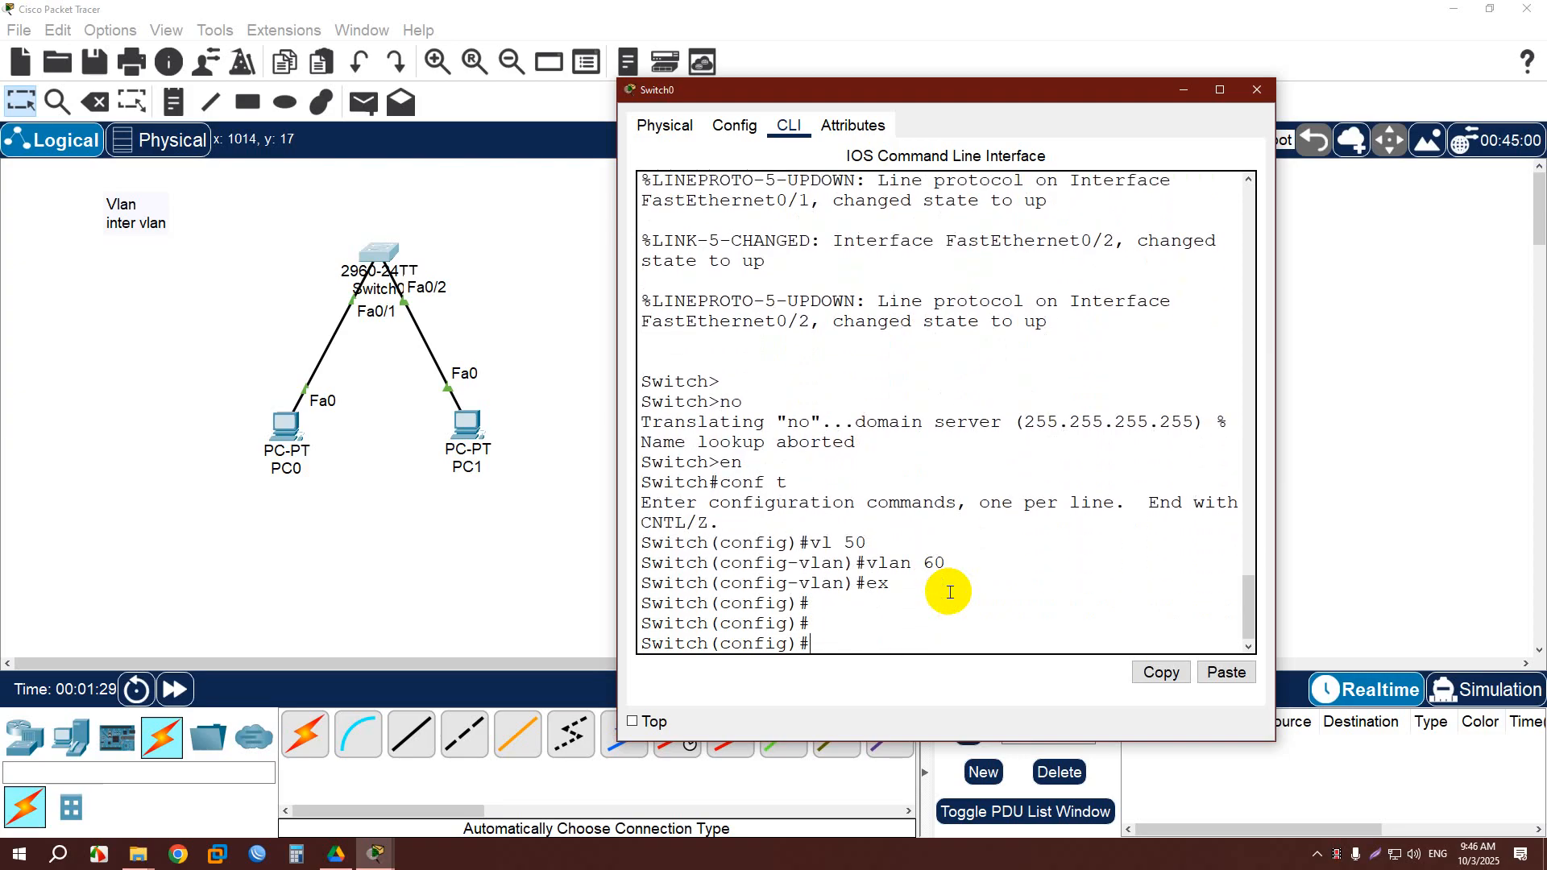
Return to the topology and move PC0 and PC1 slightly farther apart beneath Switch0.
left_click_drag(283, 432, 254, 416)
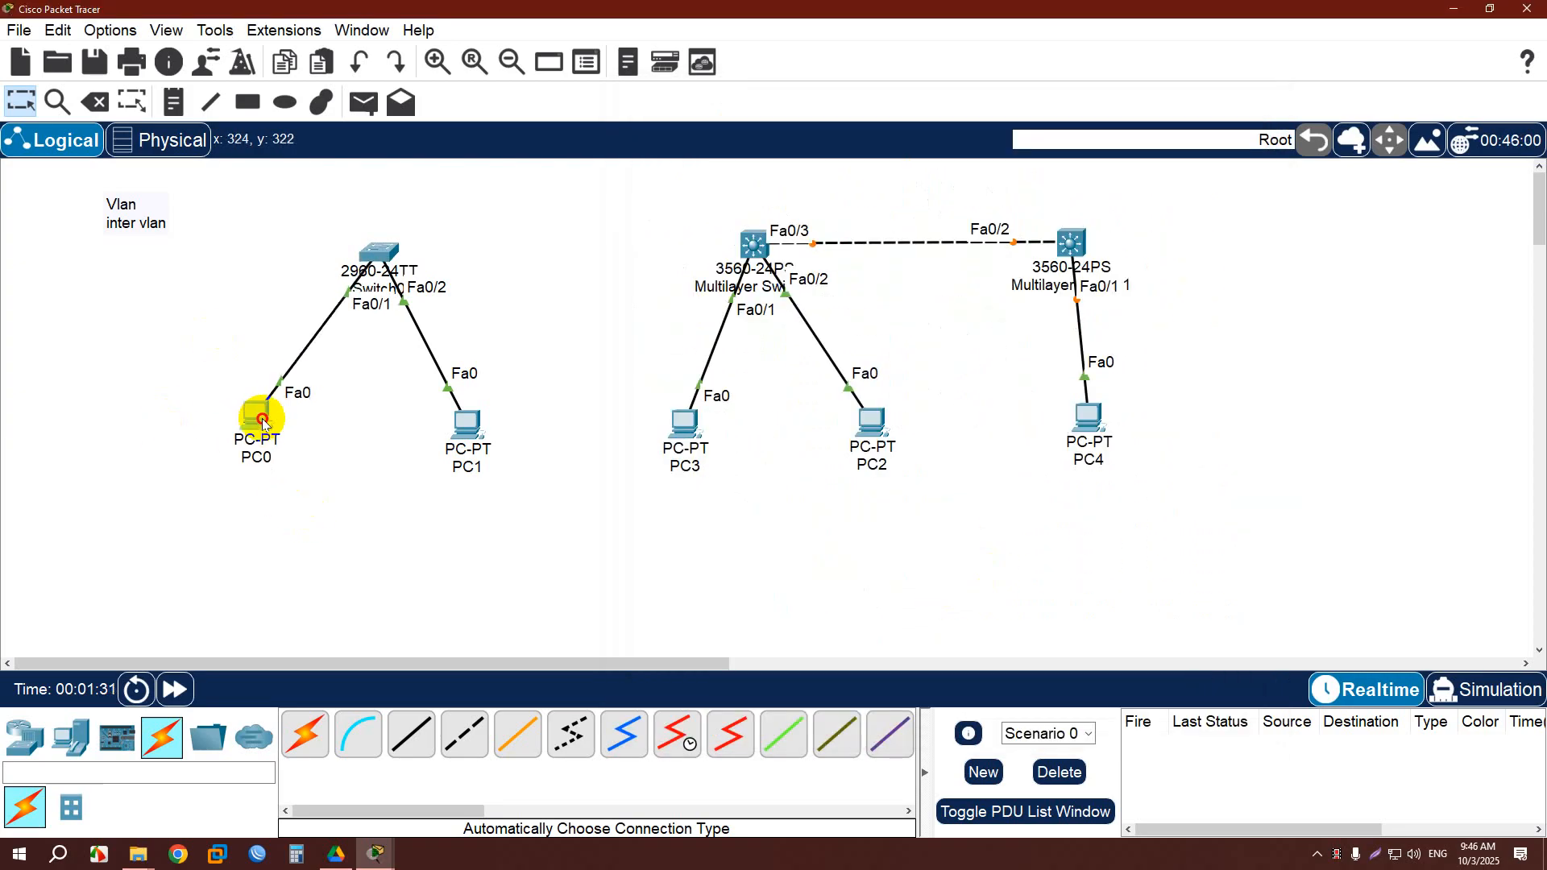
left_click_drag(474, 427, 484, 425)
left_click_drag(254, 418, 272, 428)
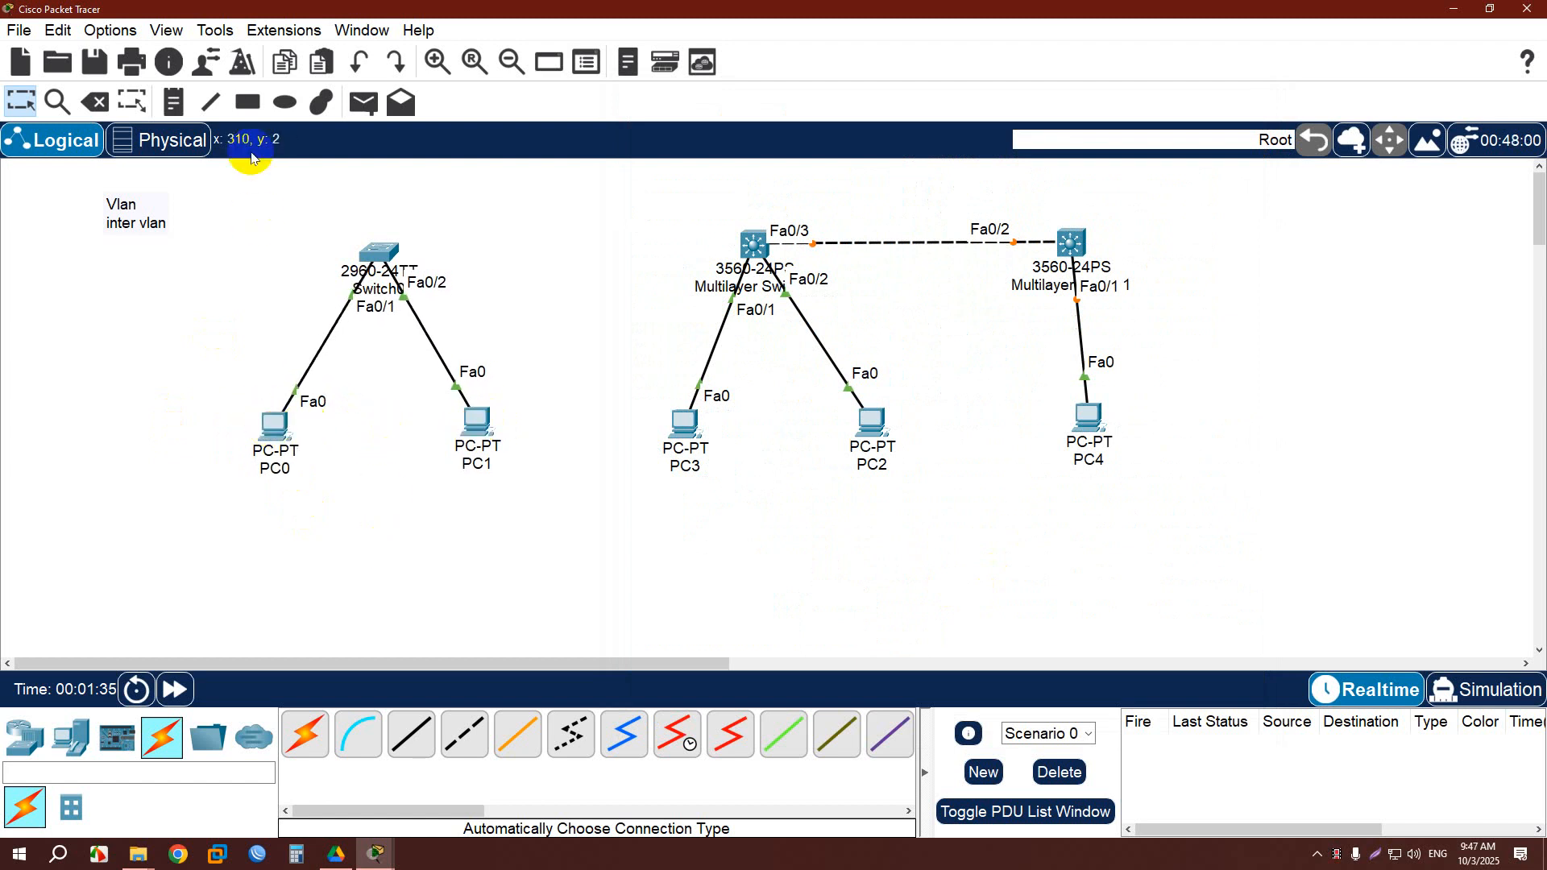
Place a text note reading 192.168.10.10 below PC0 and copy its text.
left_click(170, 119)
left_click(202, 483)
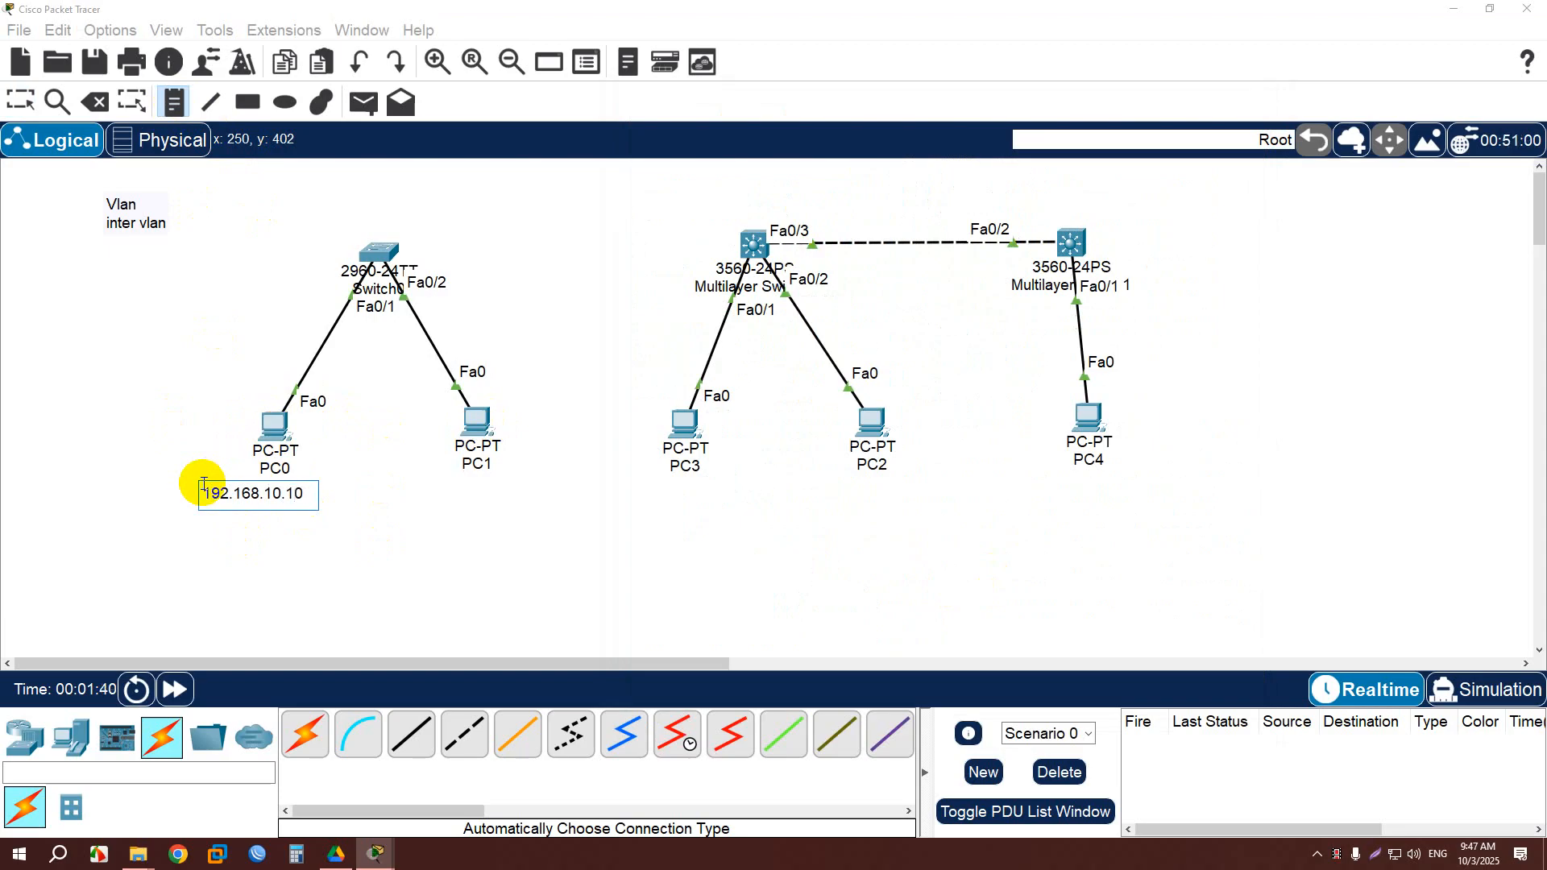
type("192.168.10.10")
key("ctrl+a")
key("ctrl+c")
Paste the copied address into a note below PC1 and edit it to read 192.168.10.1.
left_click(442, 492)
key("ctrl+v")
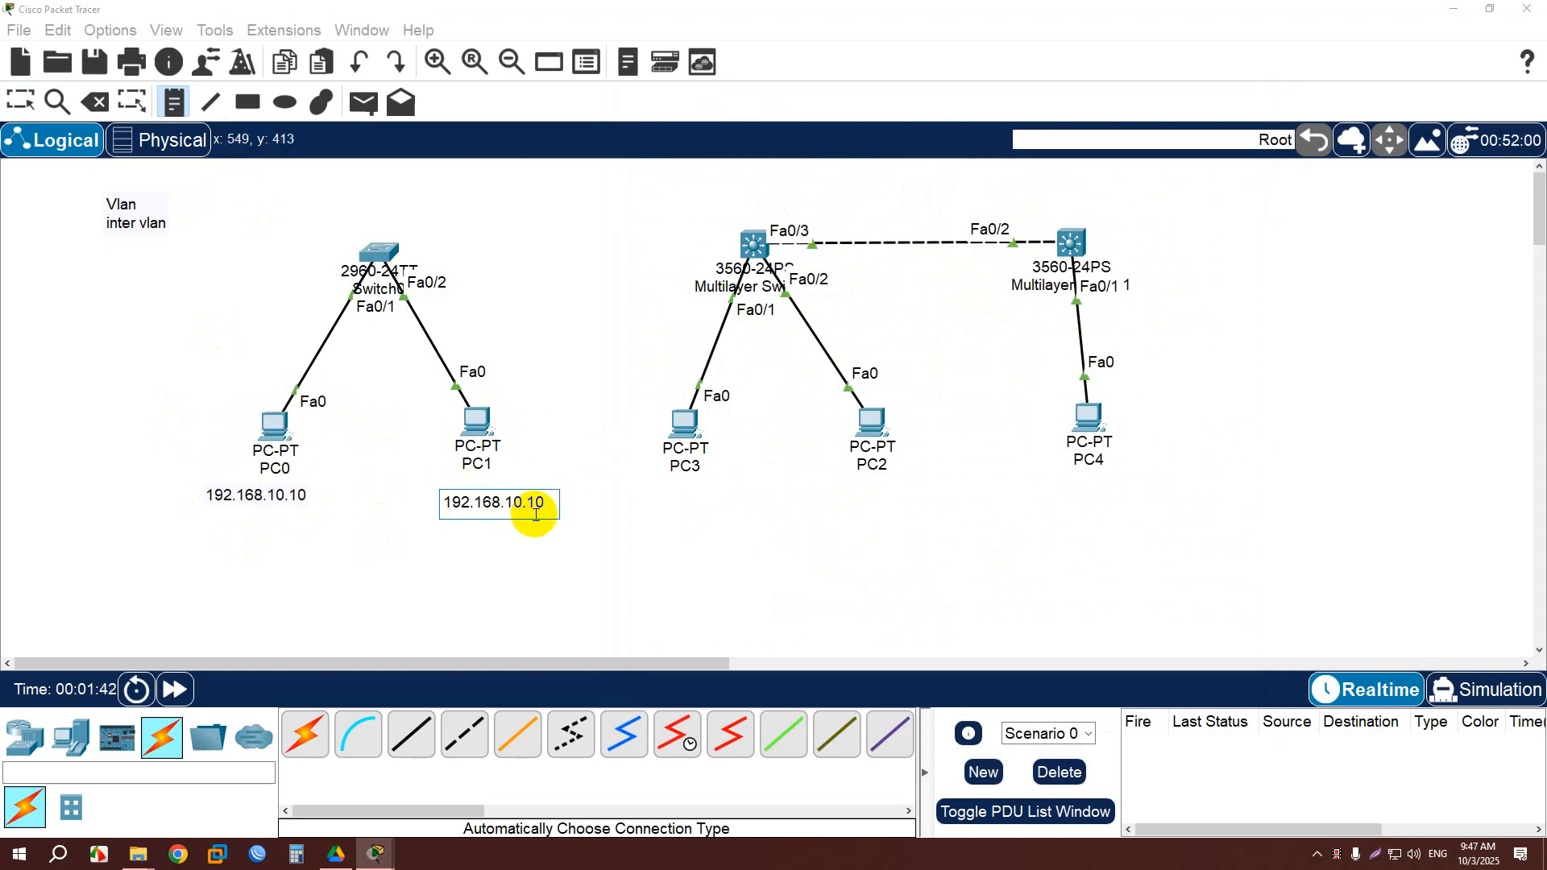
left_click_drag(525, 503, 549, 502)
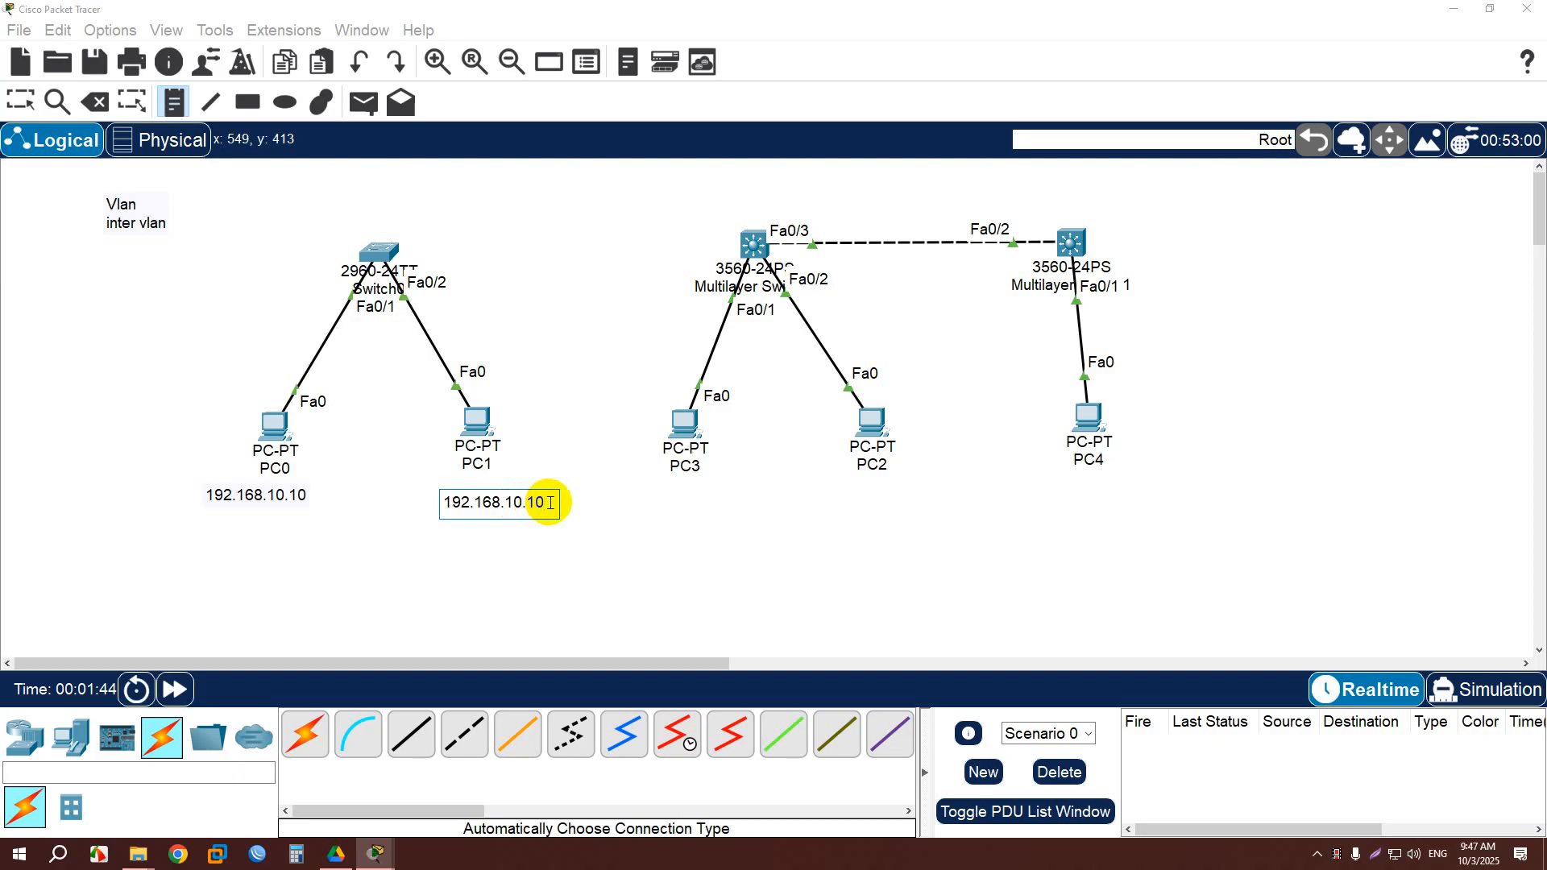
type("1")
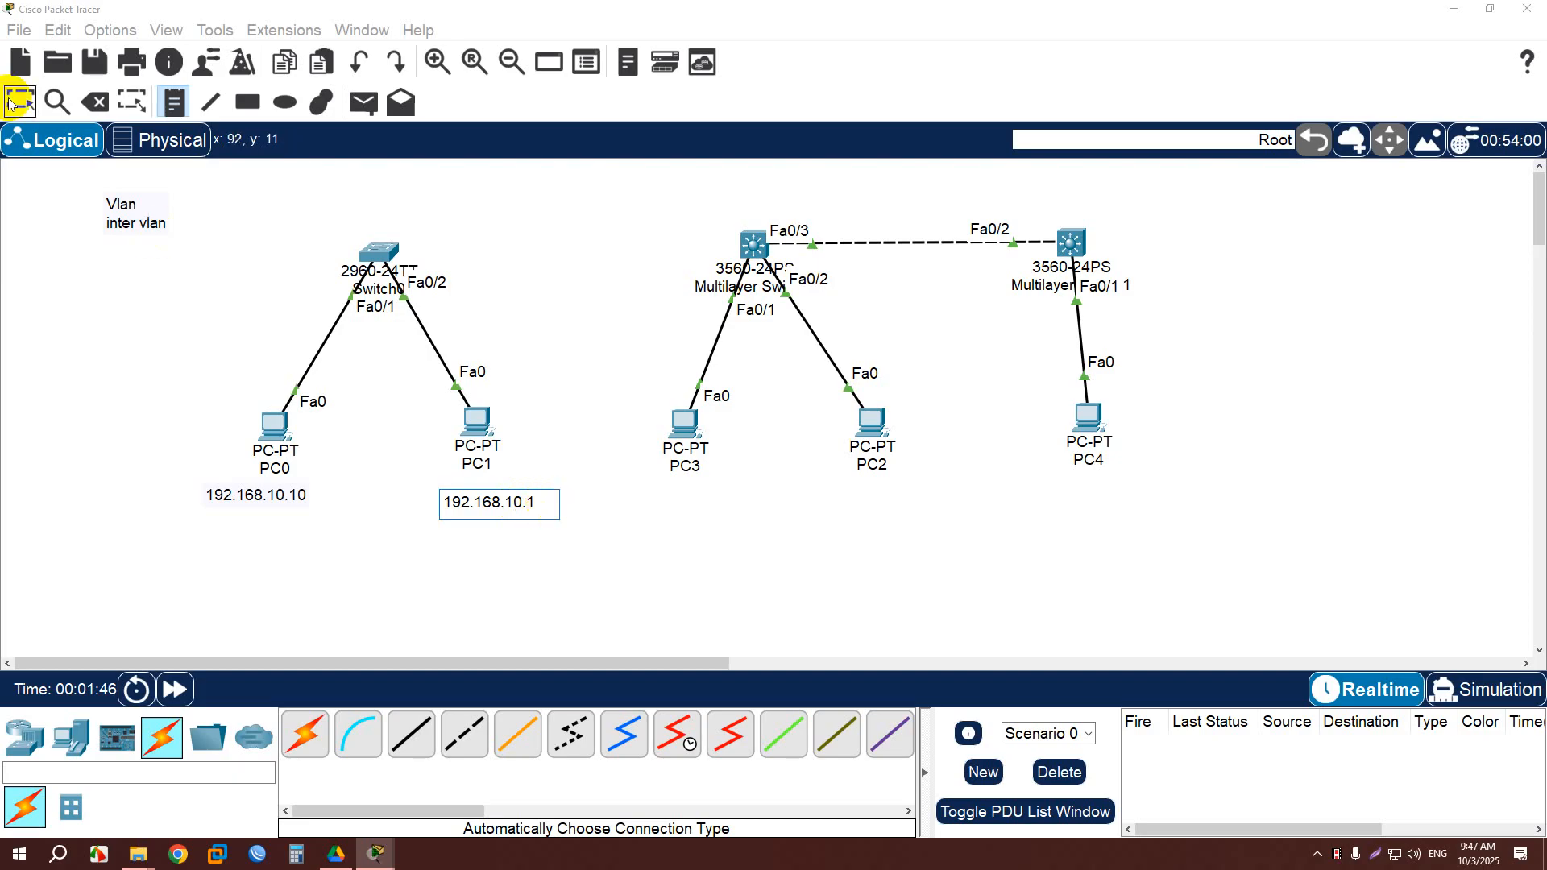
left_click(19, 103)
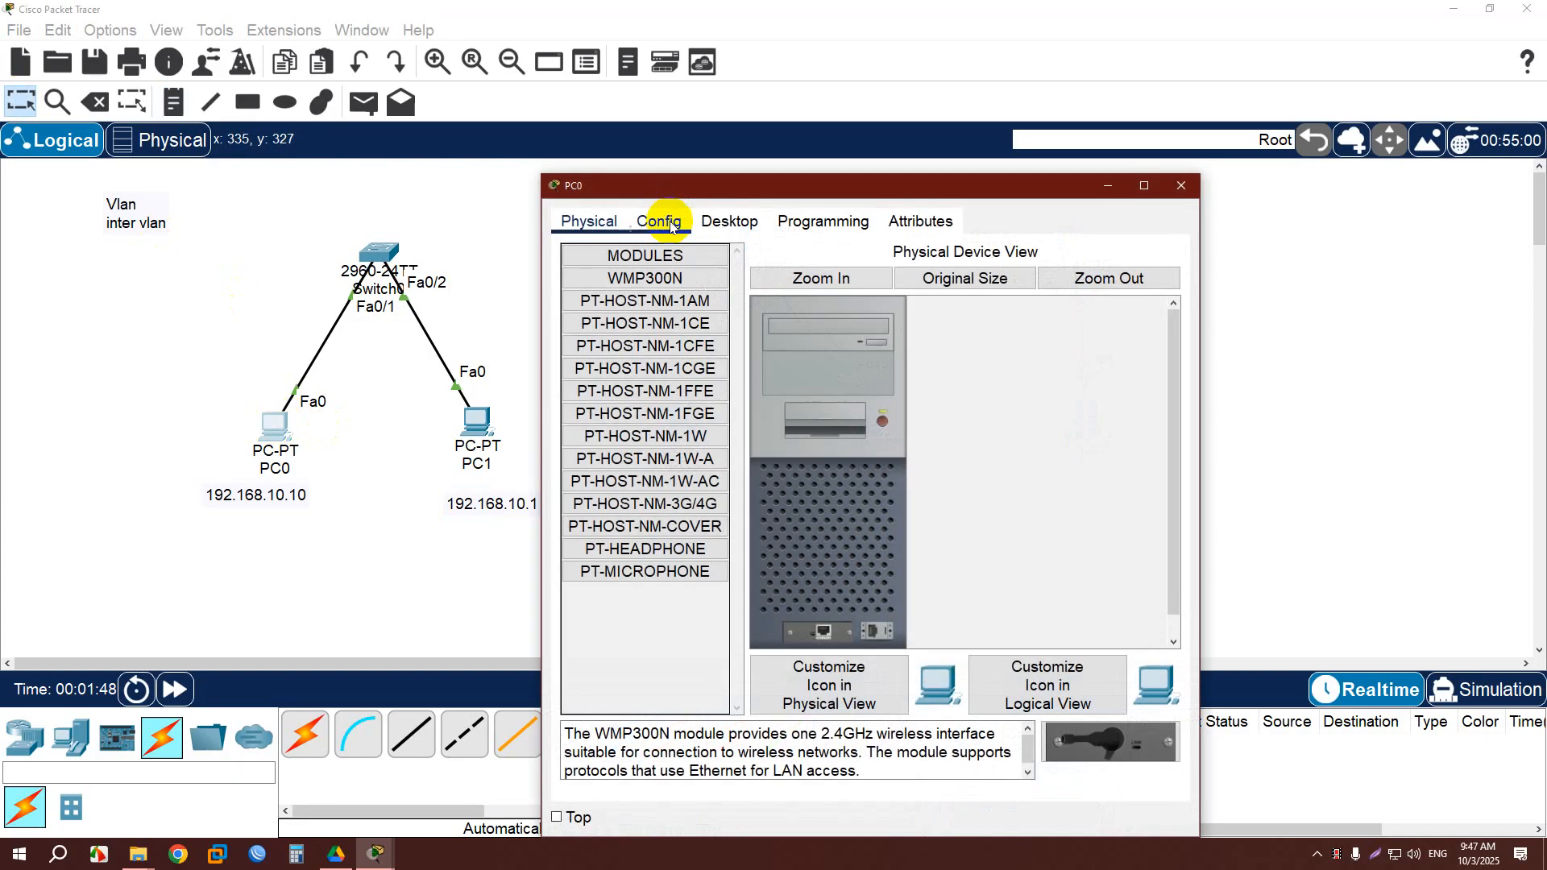
Give PC0 the static IPv4 address 192.168.10.10 with subnet mask 255.255.255.0.
left_click(728, 221)
left_click(632, 291)
left_click(810, 355)
type("192.168.10.10")
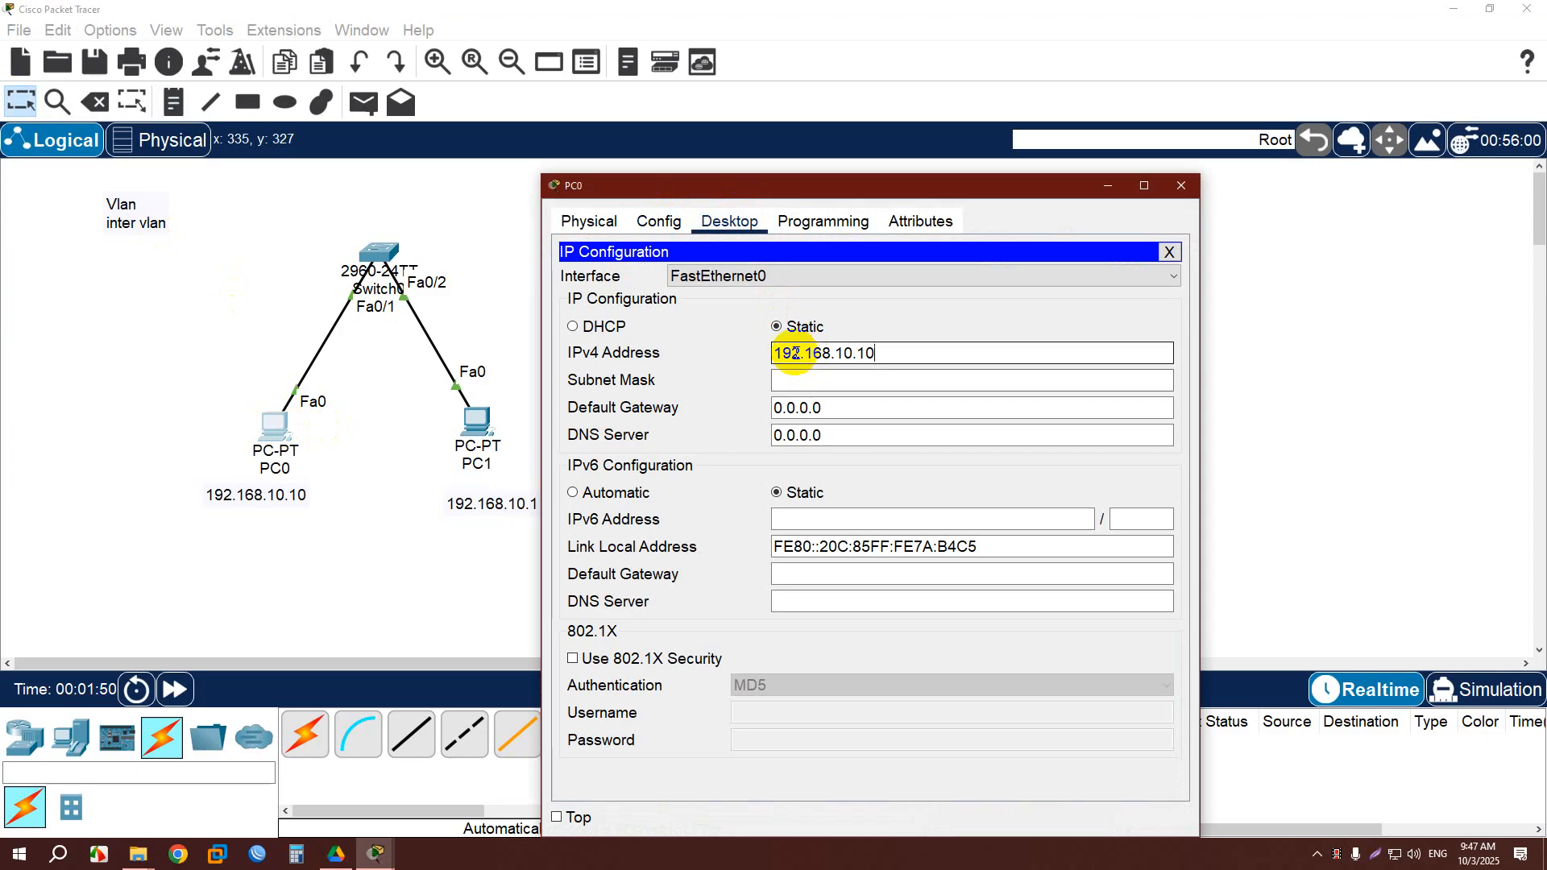
left_click(843, 381)
left_click(854, 405)
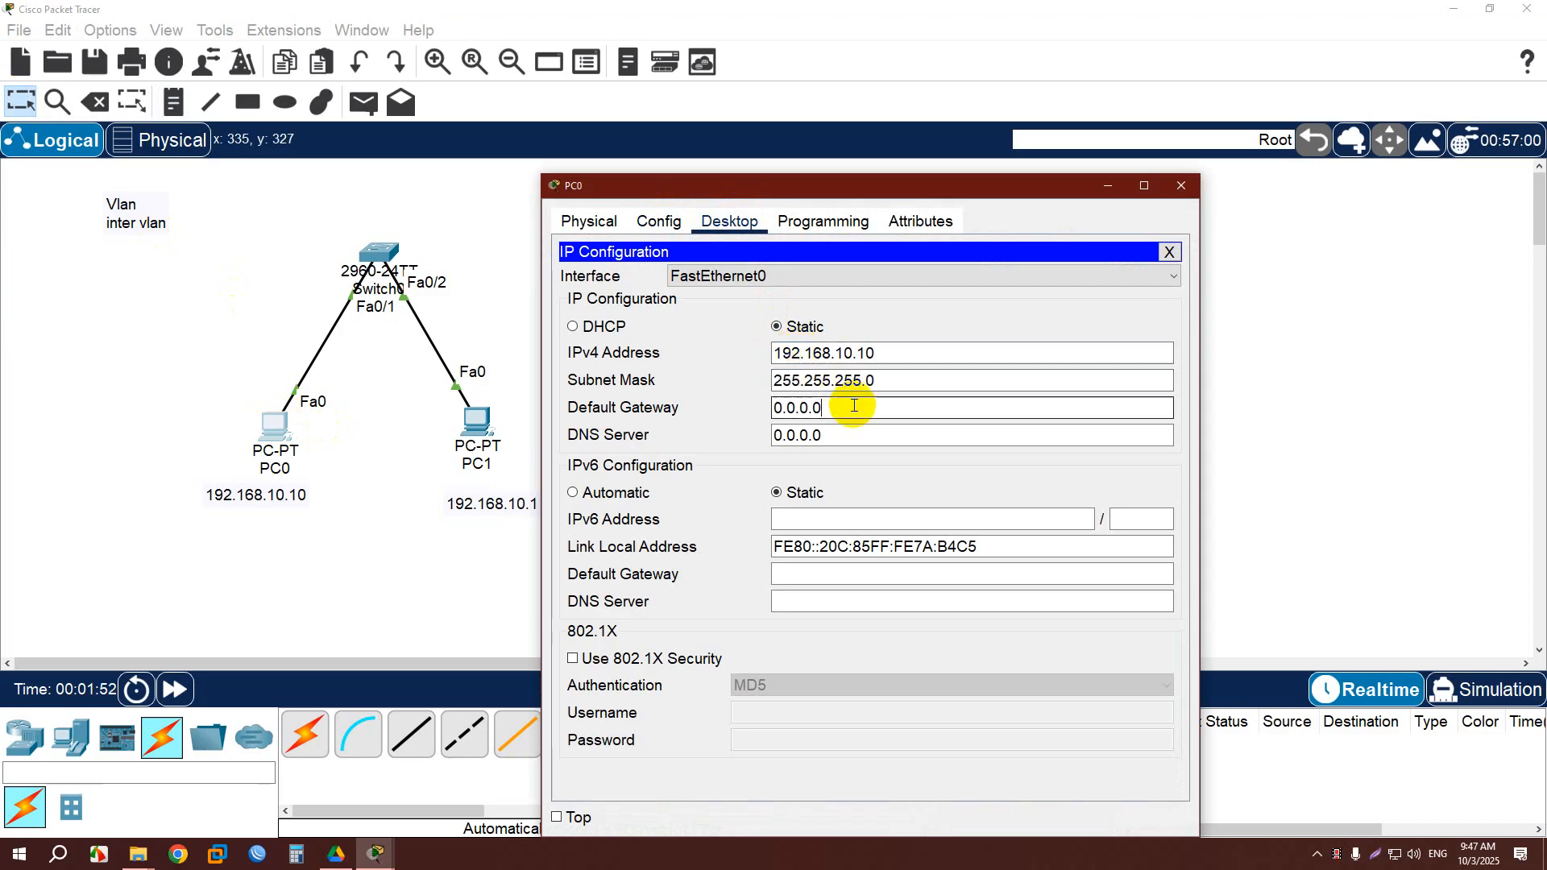
left_click(1181, 185)
Give PC1 the static IPv4 address 192.168.10.11 and fill in its default subnet mask.
left_click(482, 444)
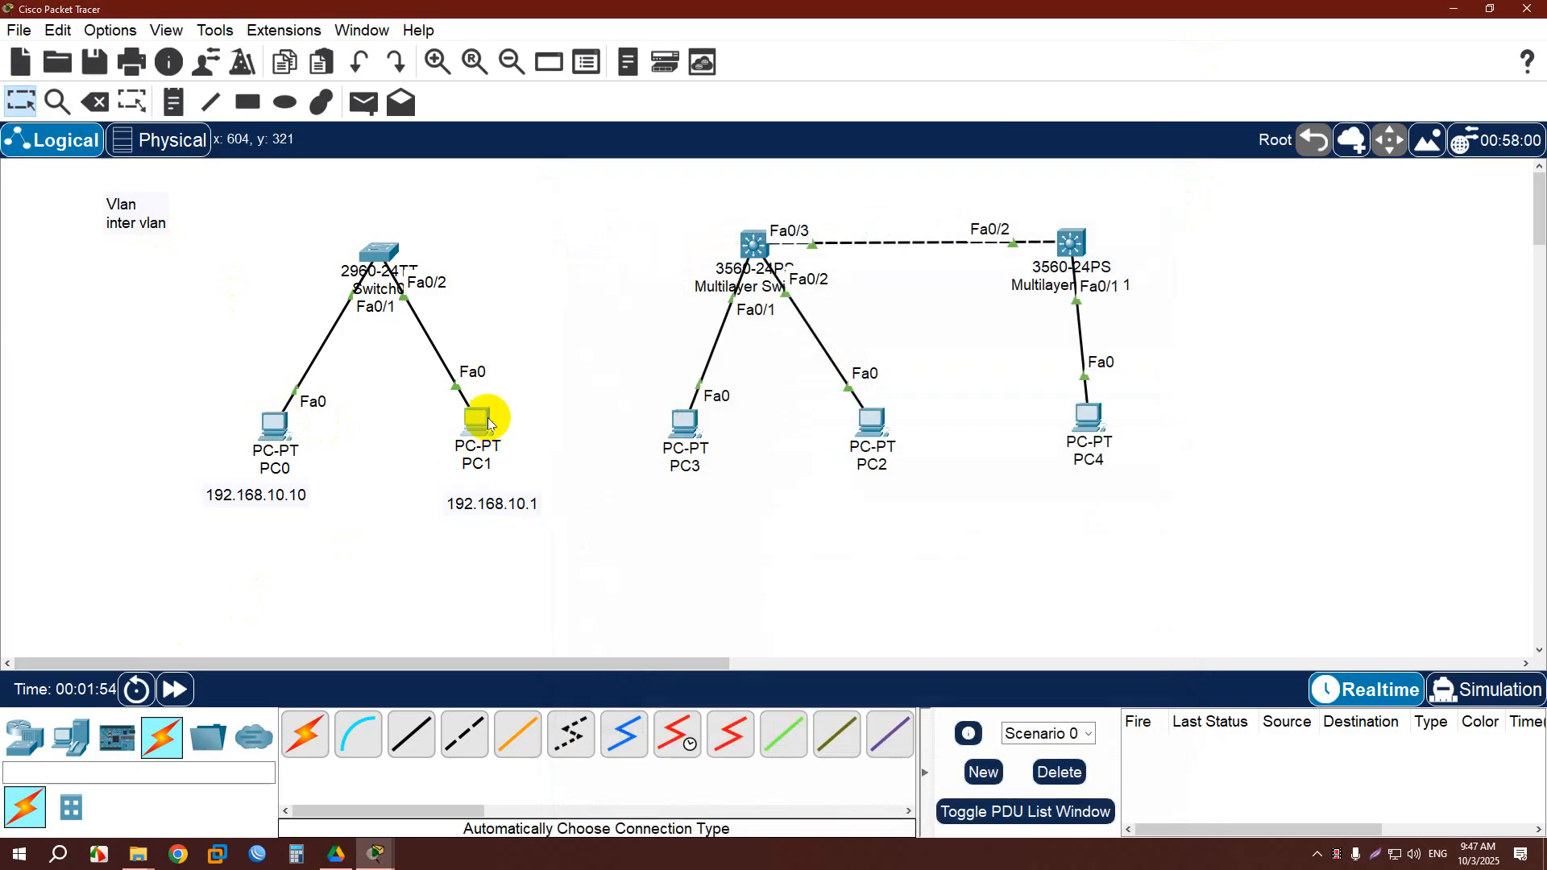
left_click(729, 221)
left_click(635, 311)
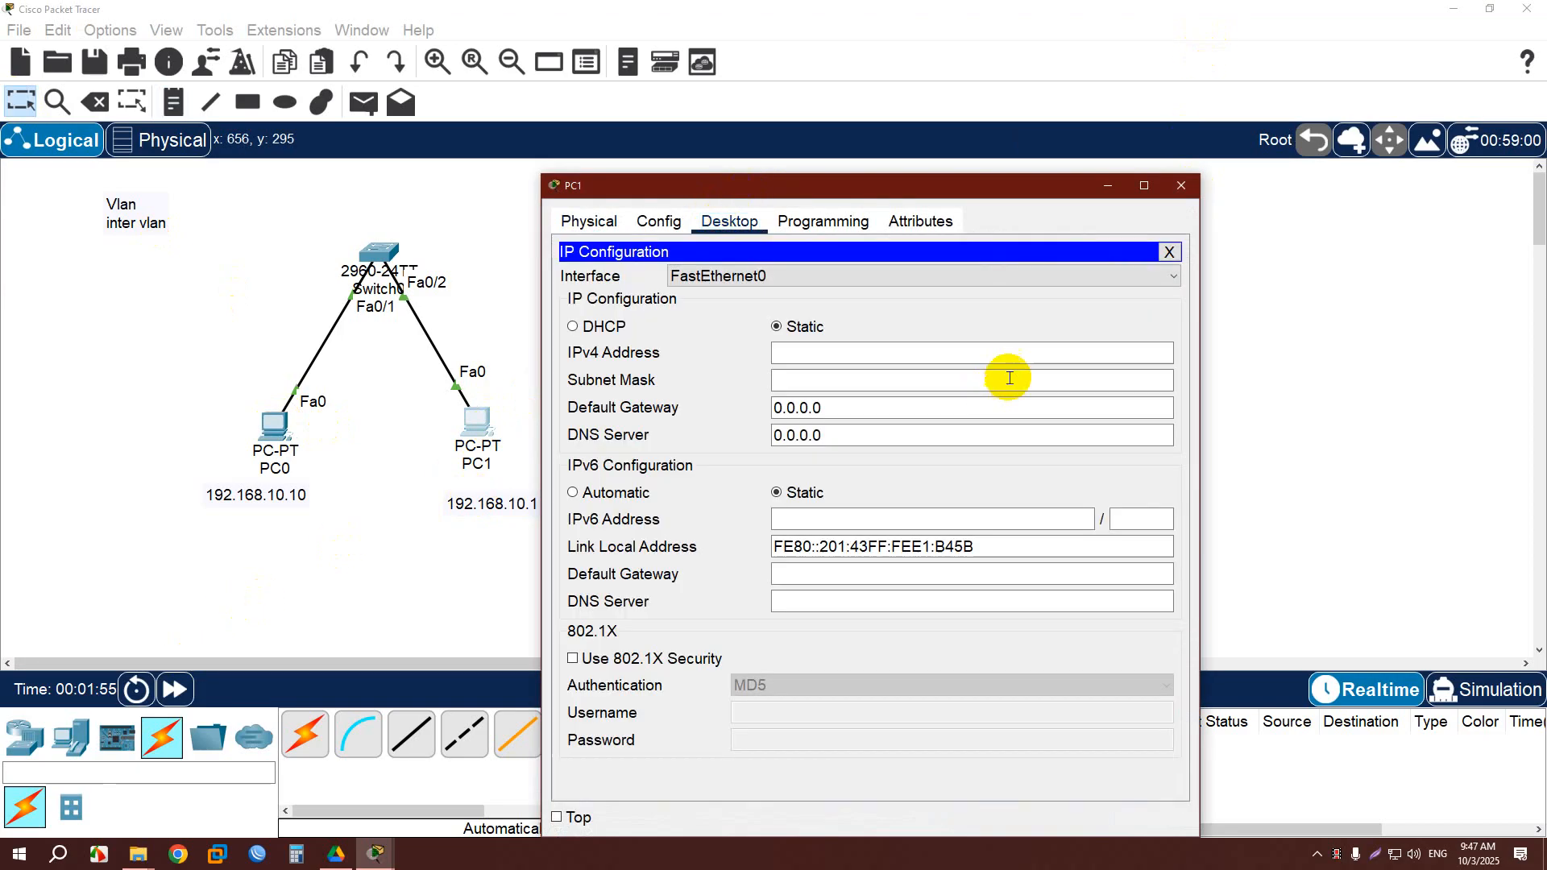
left_click(894, 348)
type("192.168.10.10")
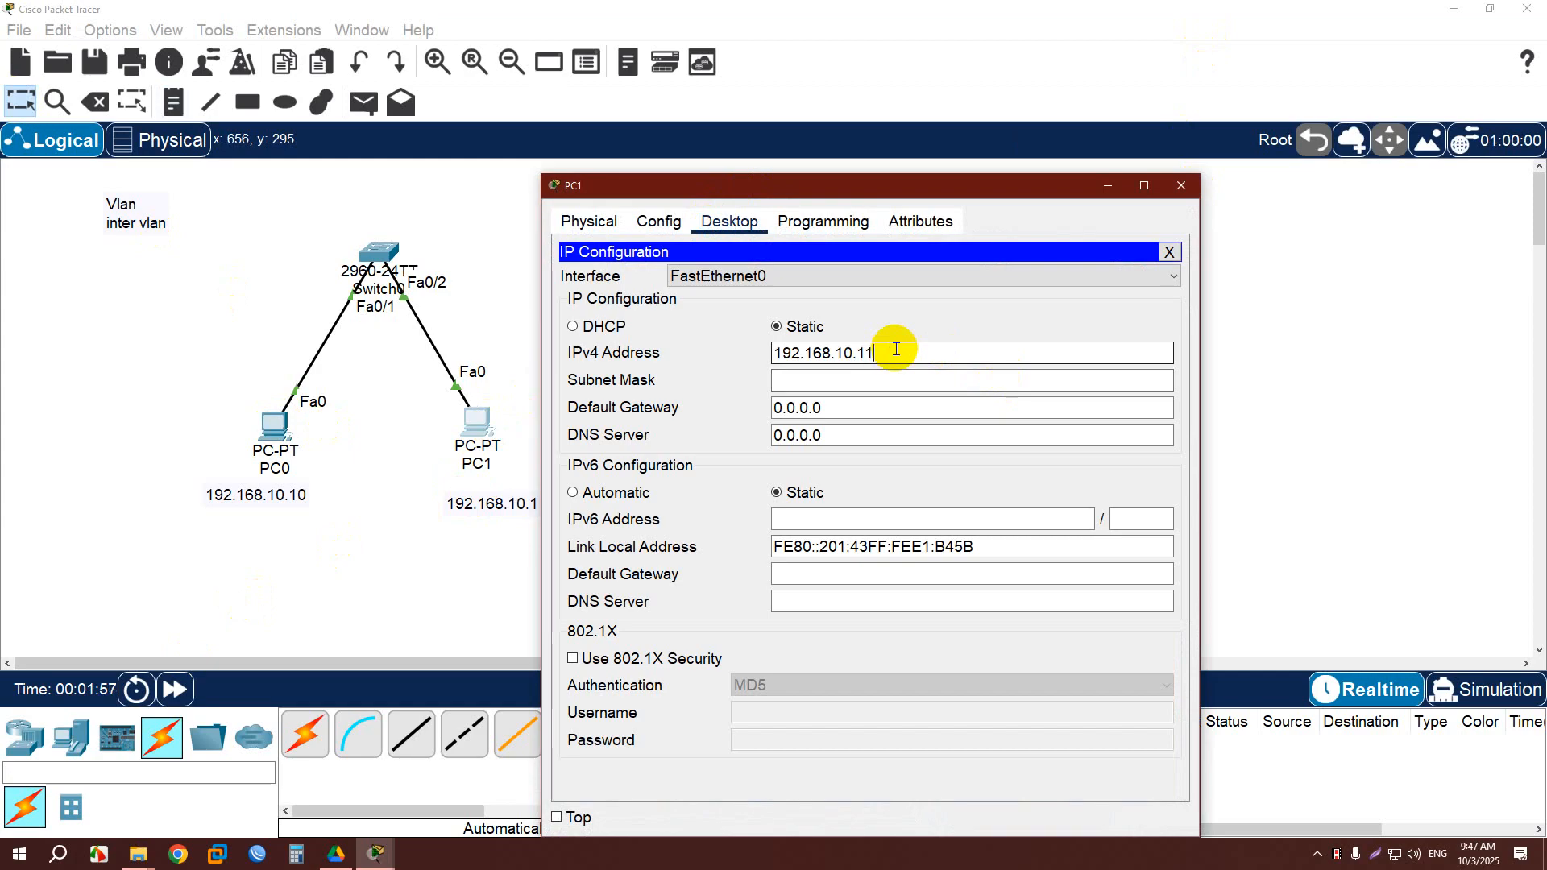
left_click(873, 382)
left_click(1181, 185)
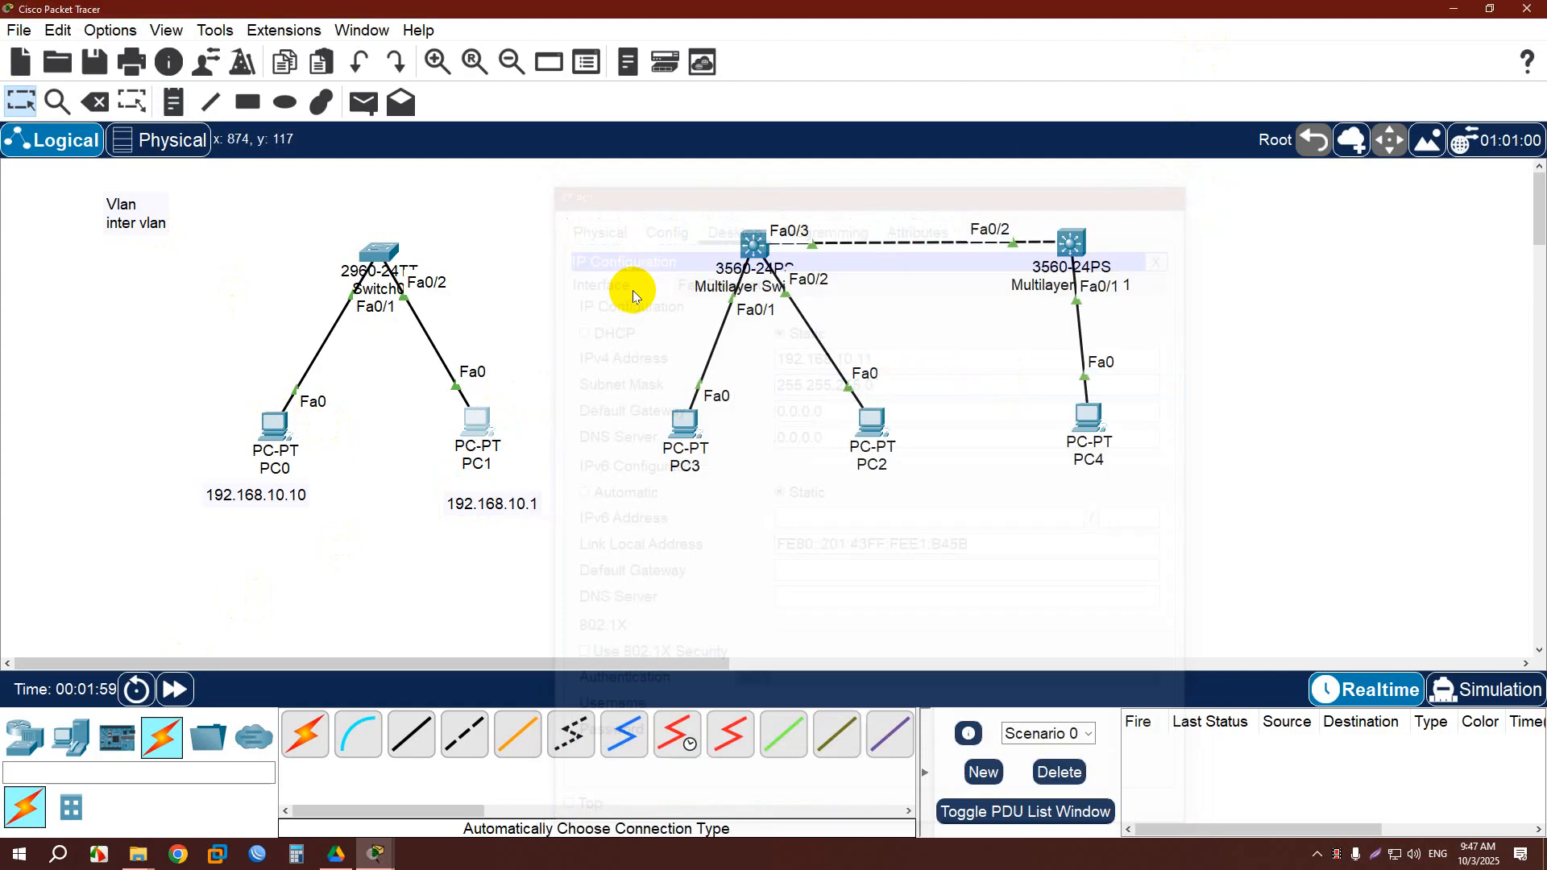
Test connectivity by sending a simple PDU from PC0 to PC1, and delete the PDU scenario.
left_click(363, 102)
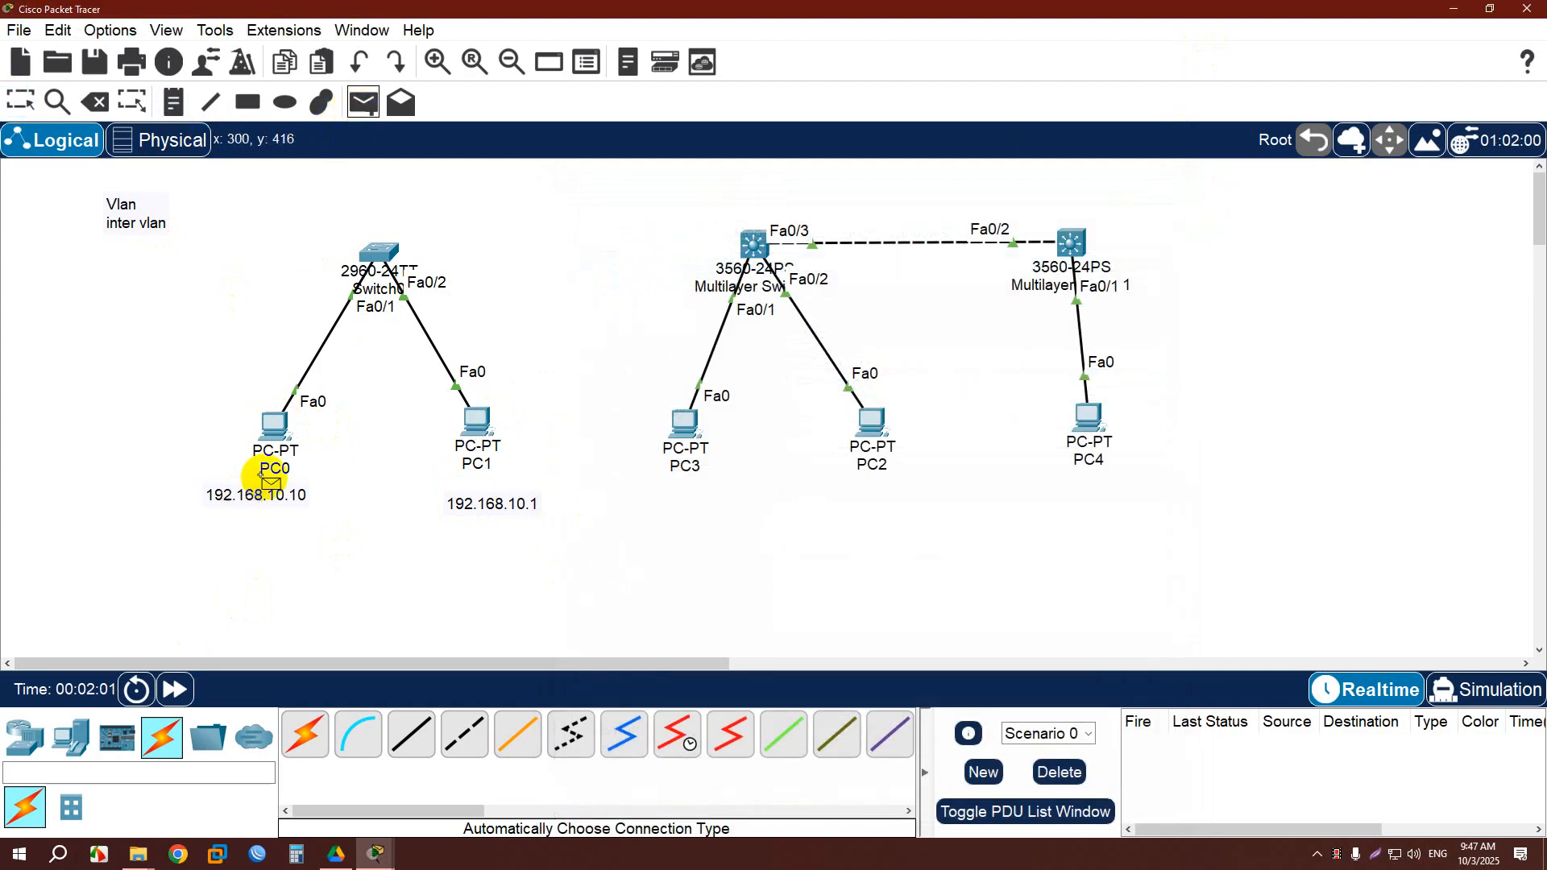
left_click(275, 423)
left_click(480, 421)
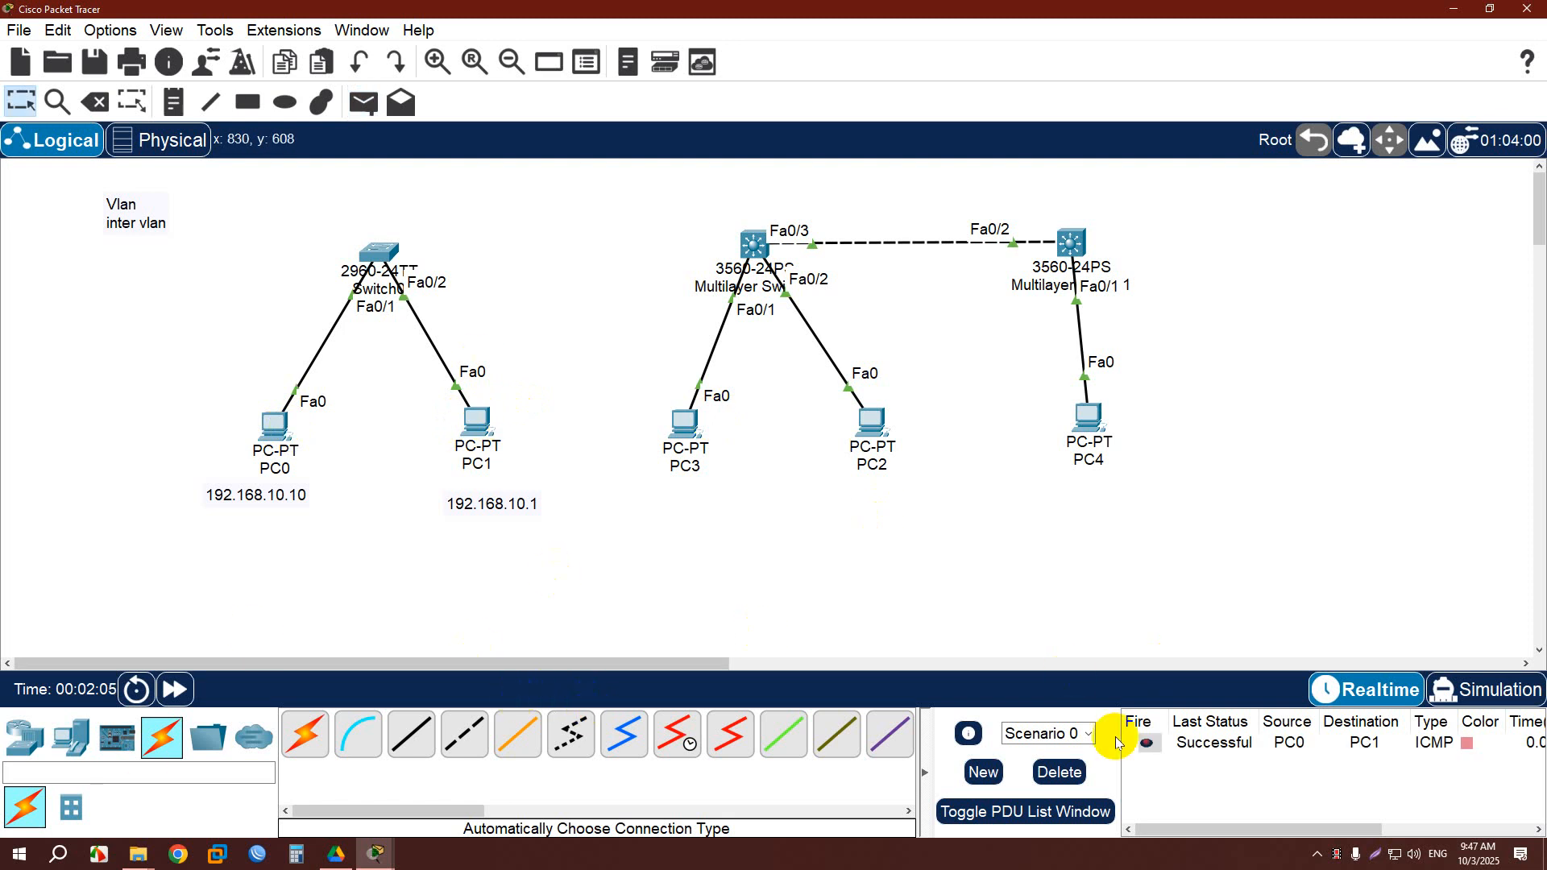
left_click(1059, 771)
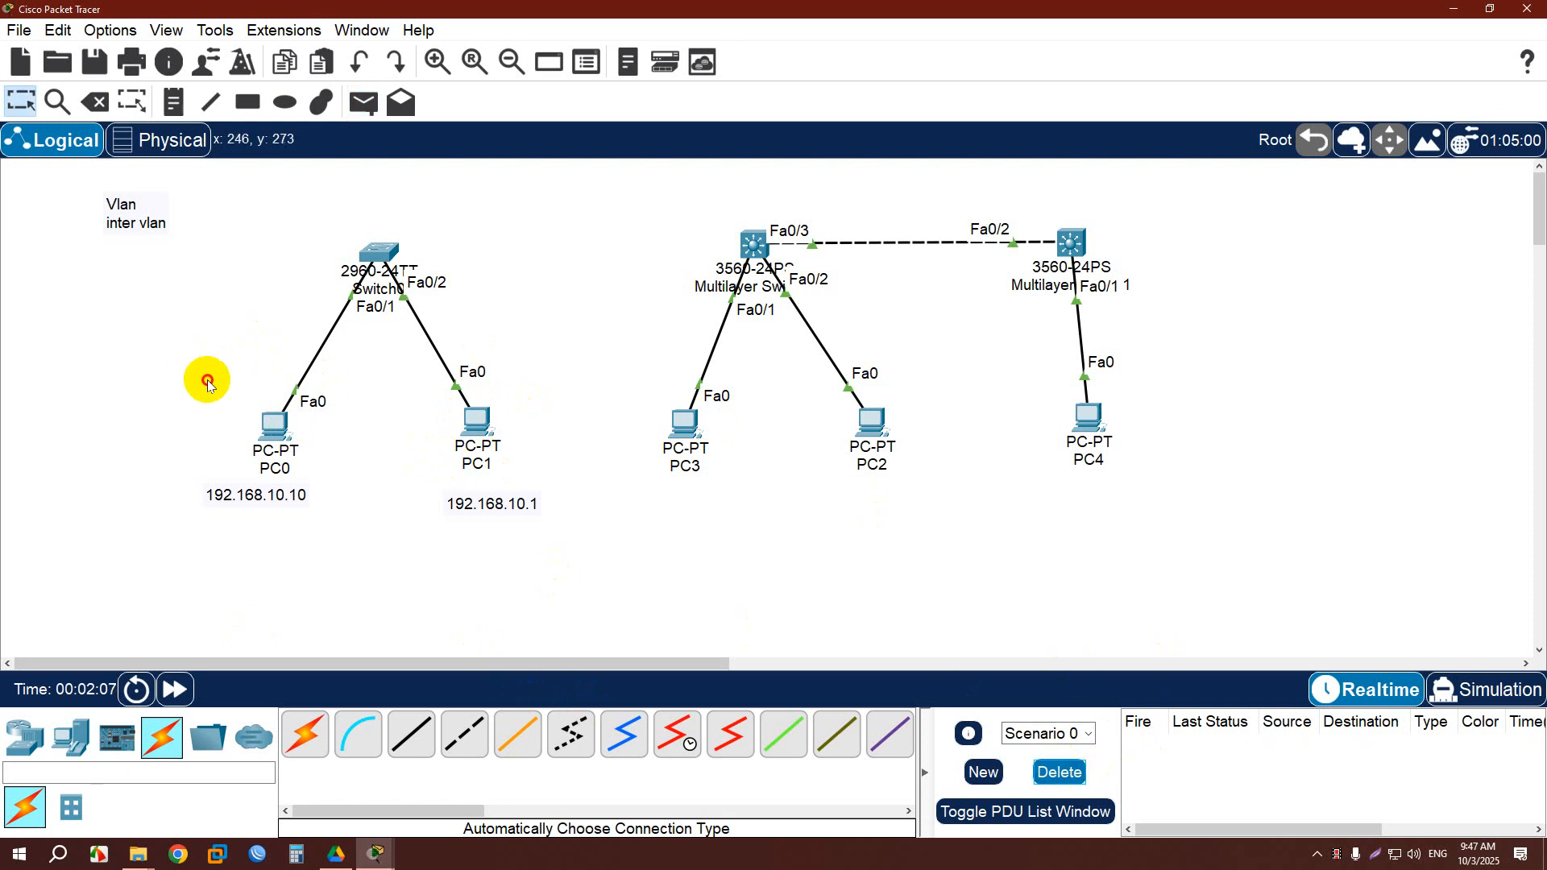
Spread PC0 and PC1 slightly farther apart beneath the 2960 switch.
left_click_drag(201, 379, 562, 464)
left_click(574, 438)
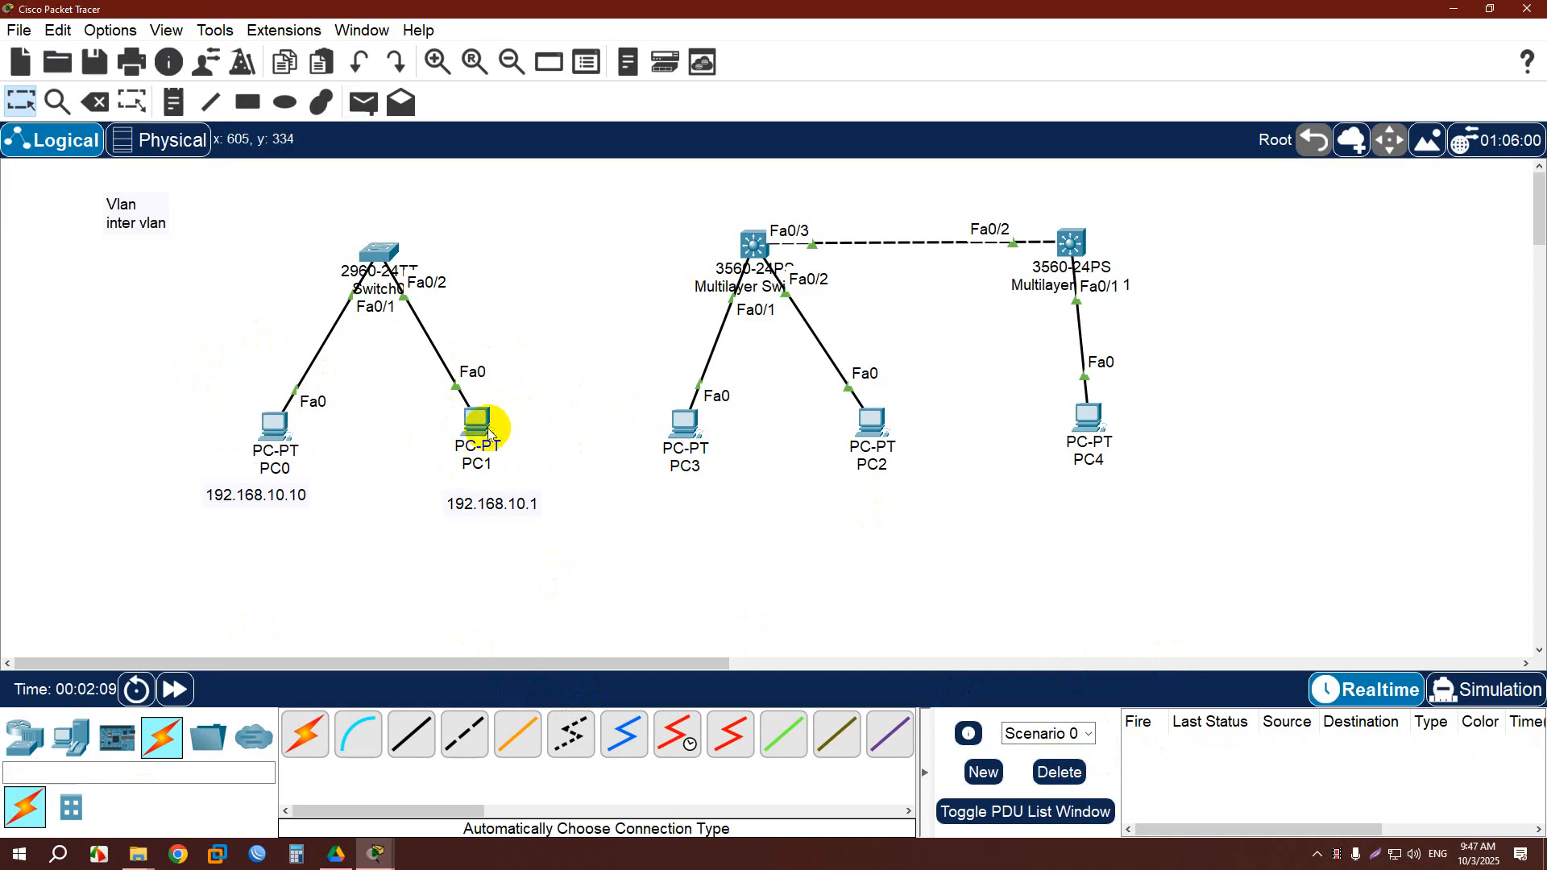
left_click_drag(484, 431, 525, 439)
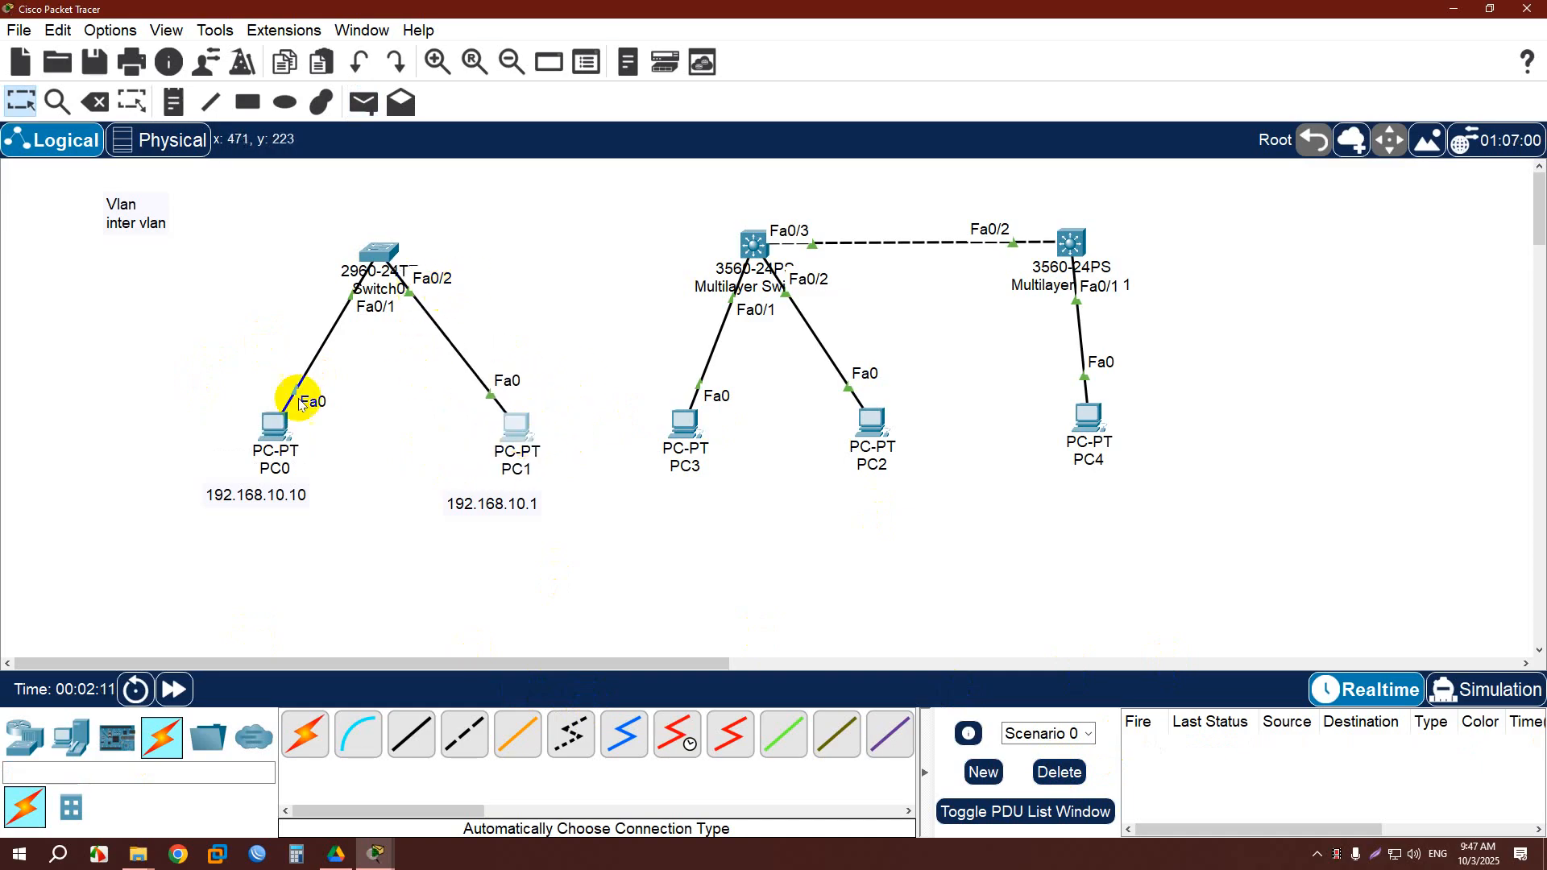
left_click_drag(278, 430, 267, 435)
Configure interface f0/1 on Switch0 as an access port in VLAN 50.
left_click(375, 256)
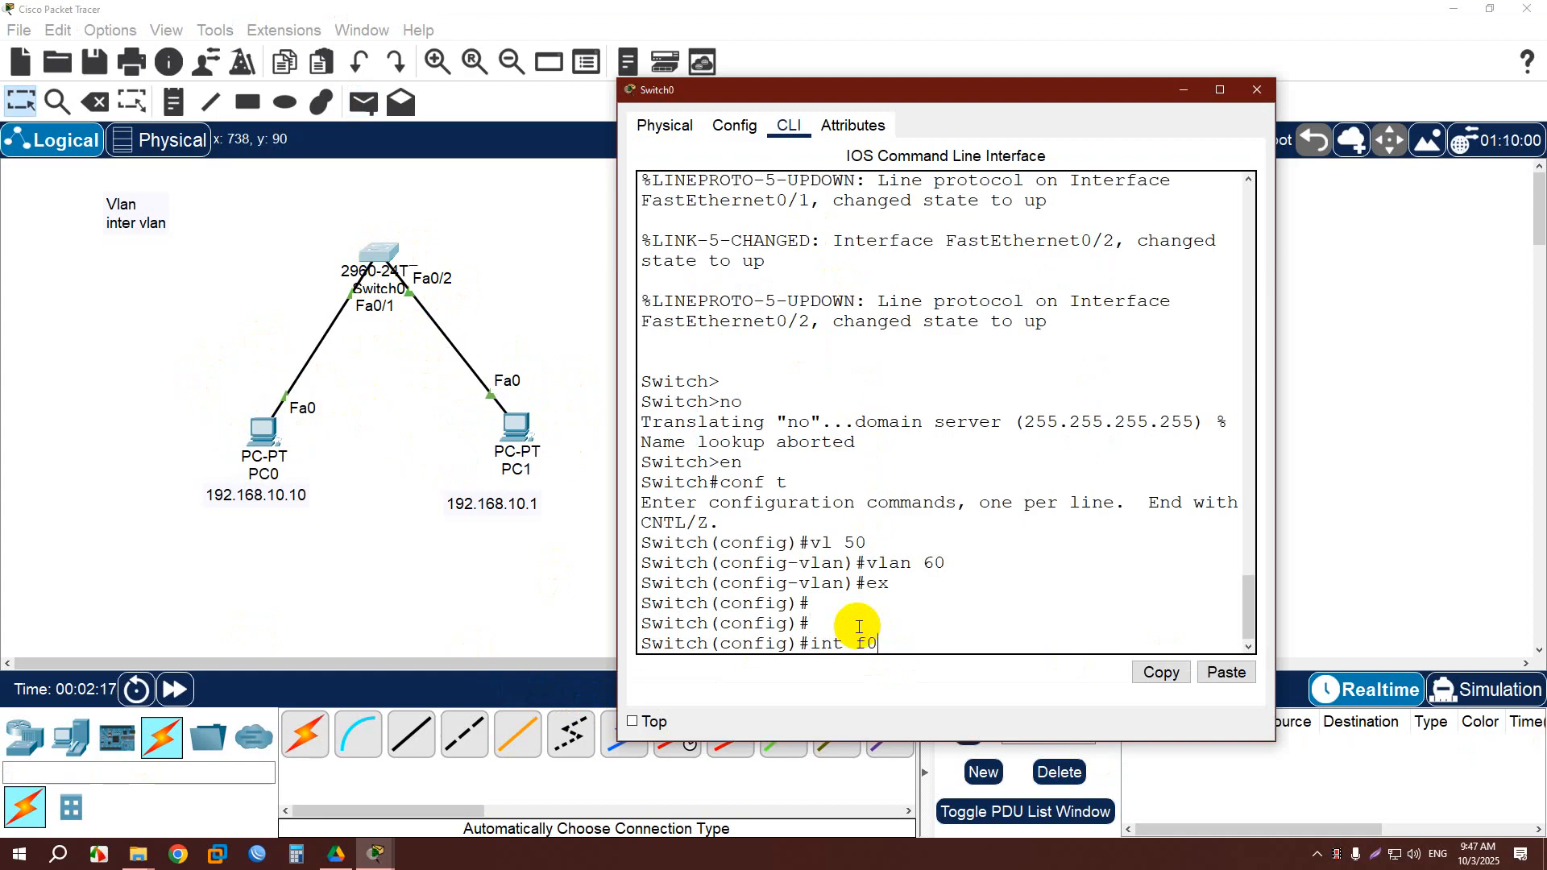
type("int f0/1")
key("Return")
type("sw m ac")
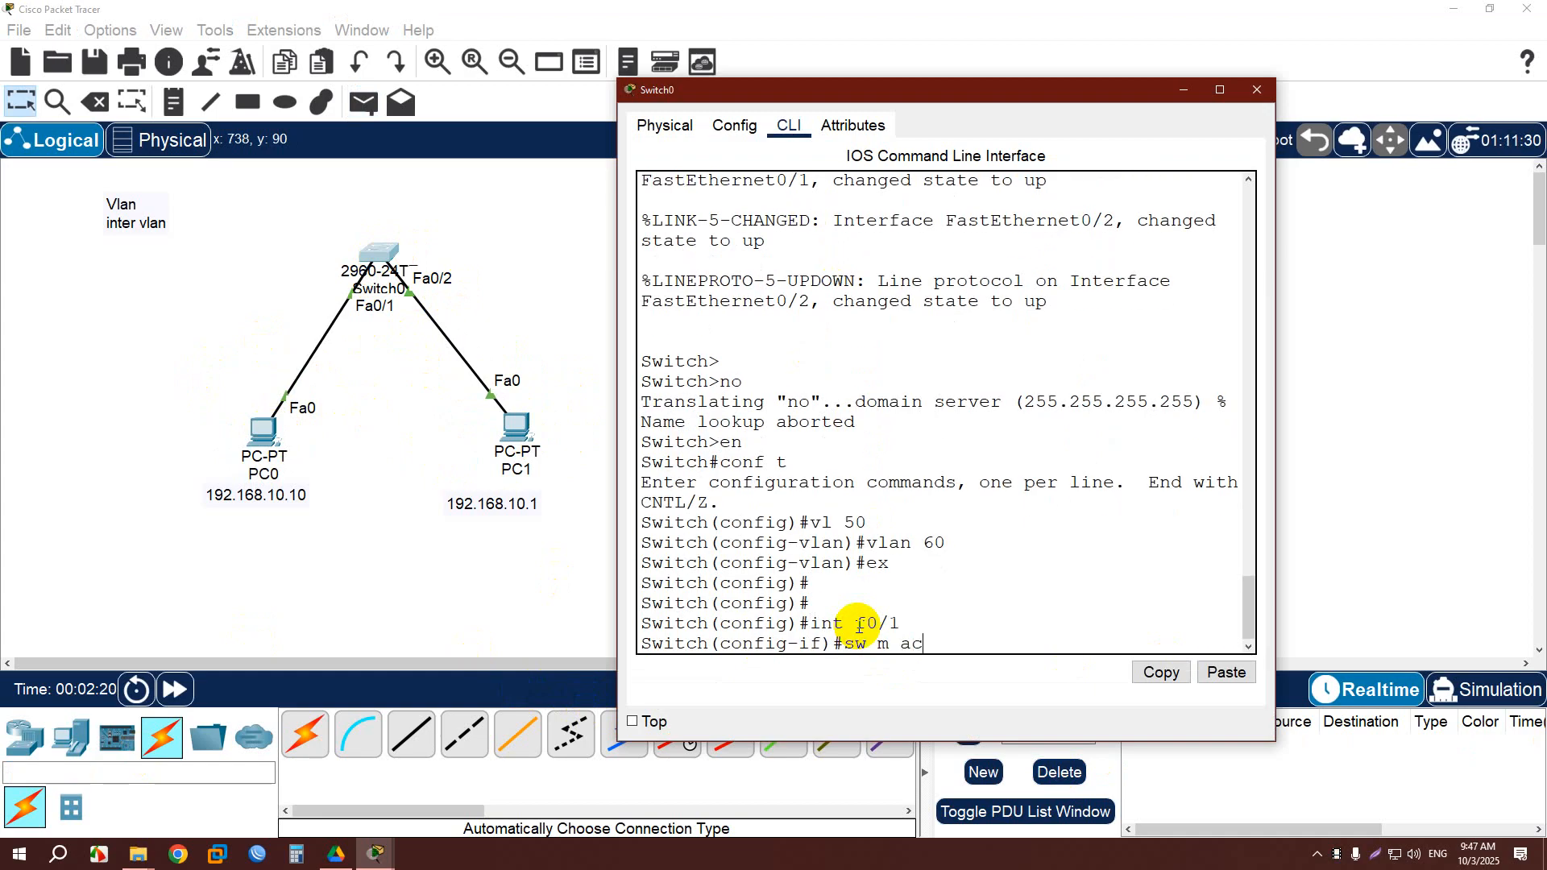
key("Return")
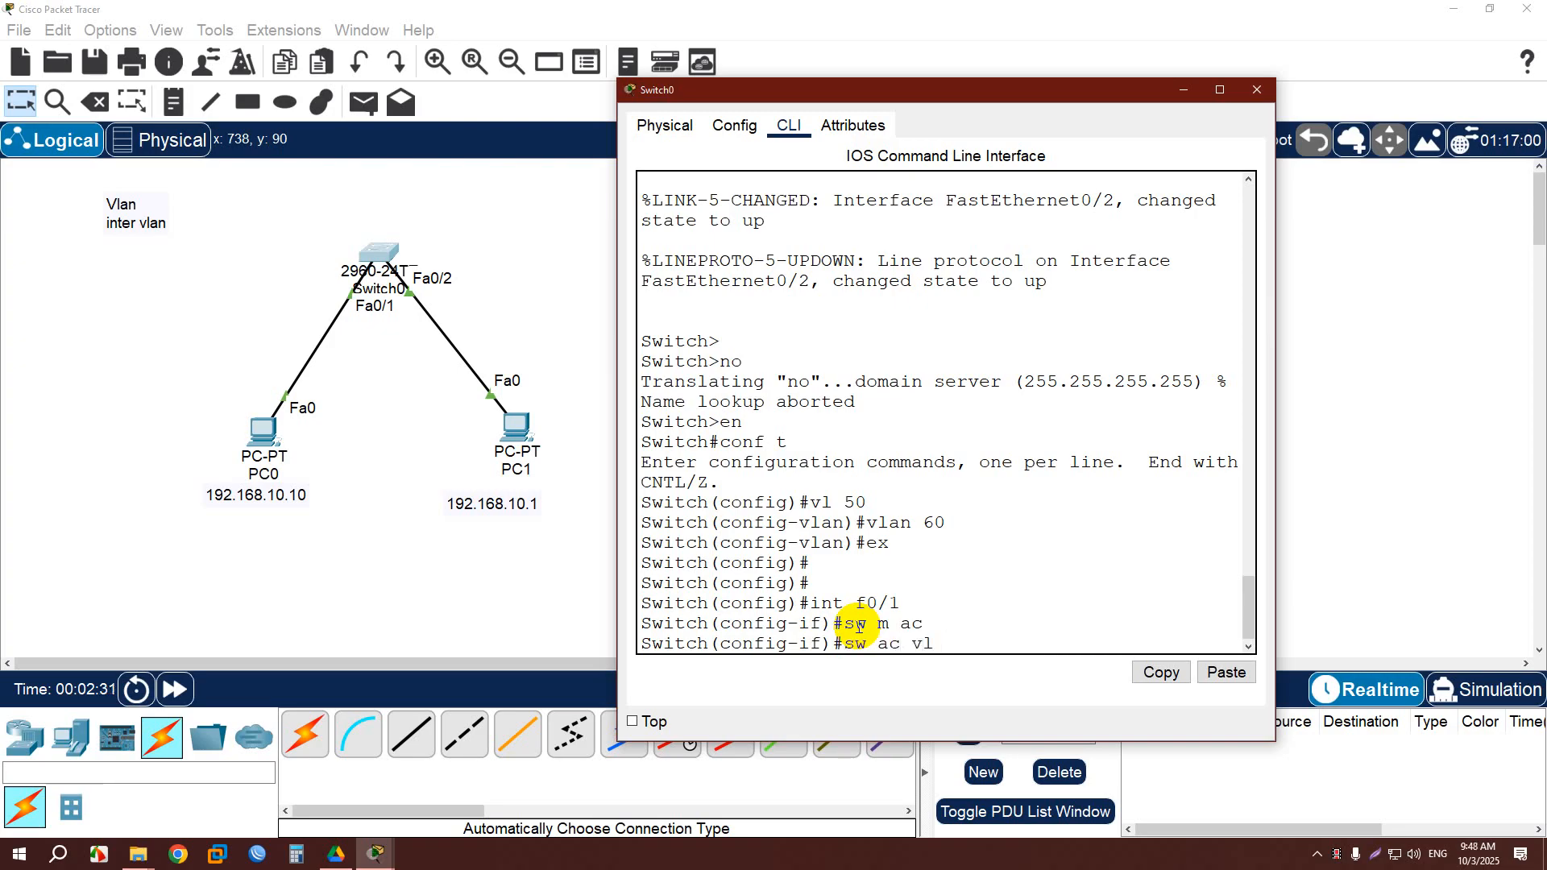
key("Return")
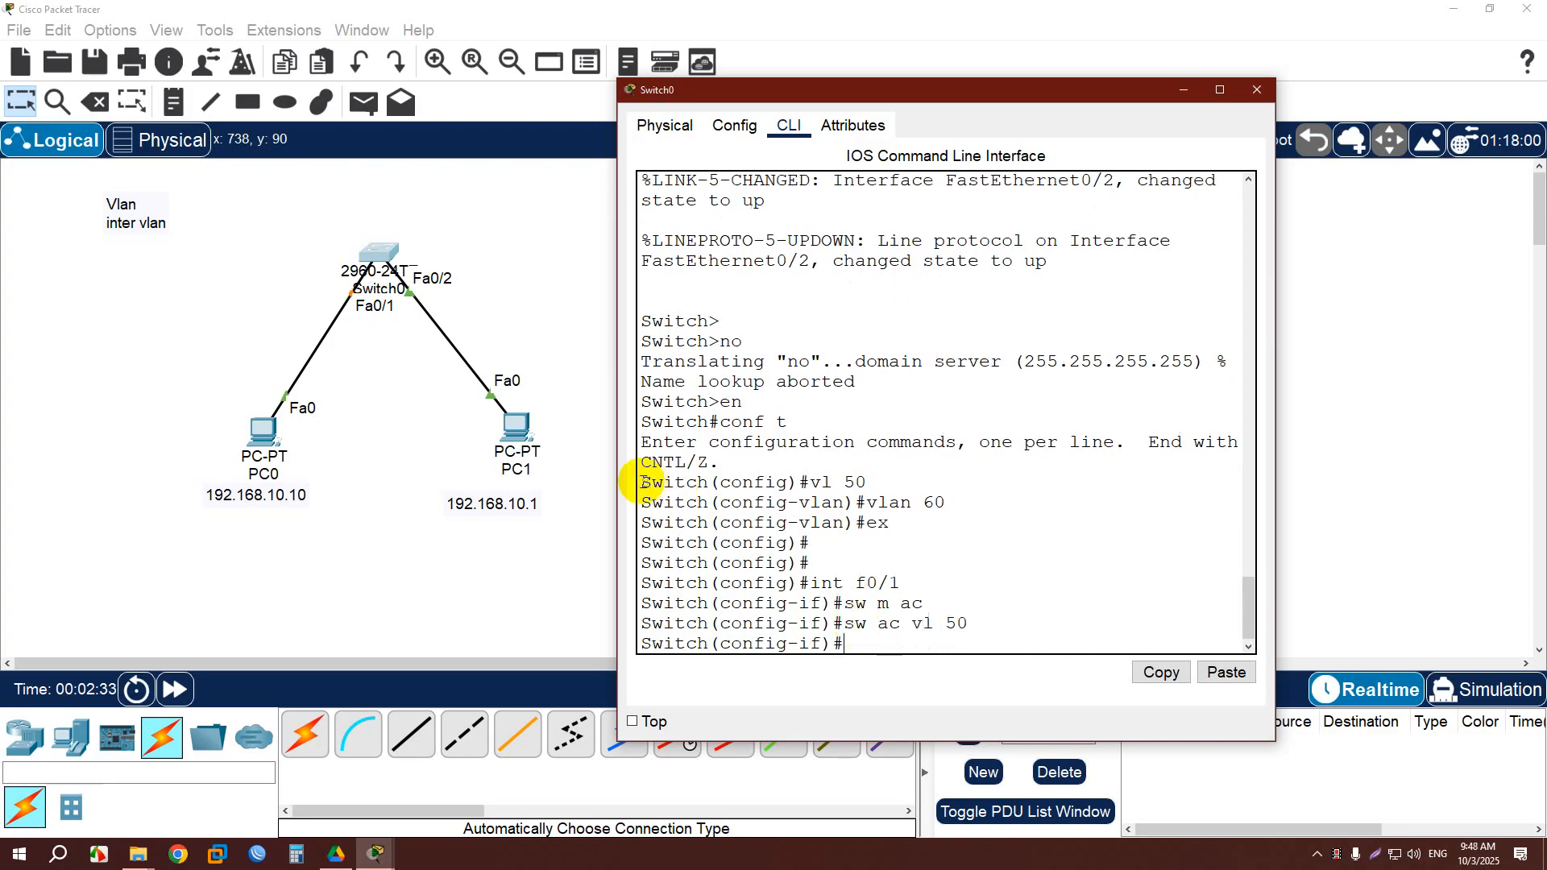
Copy the vl 50 and vlan 60 command lines from Switch0's CLI into a new note below the Vlan / inter vlan note.
left_click_drag(641, 481, 991, 499)
left_click(1161, 672)
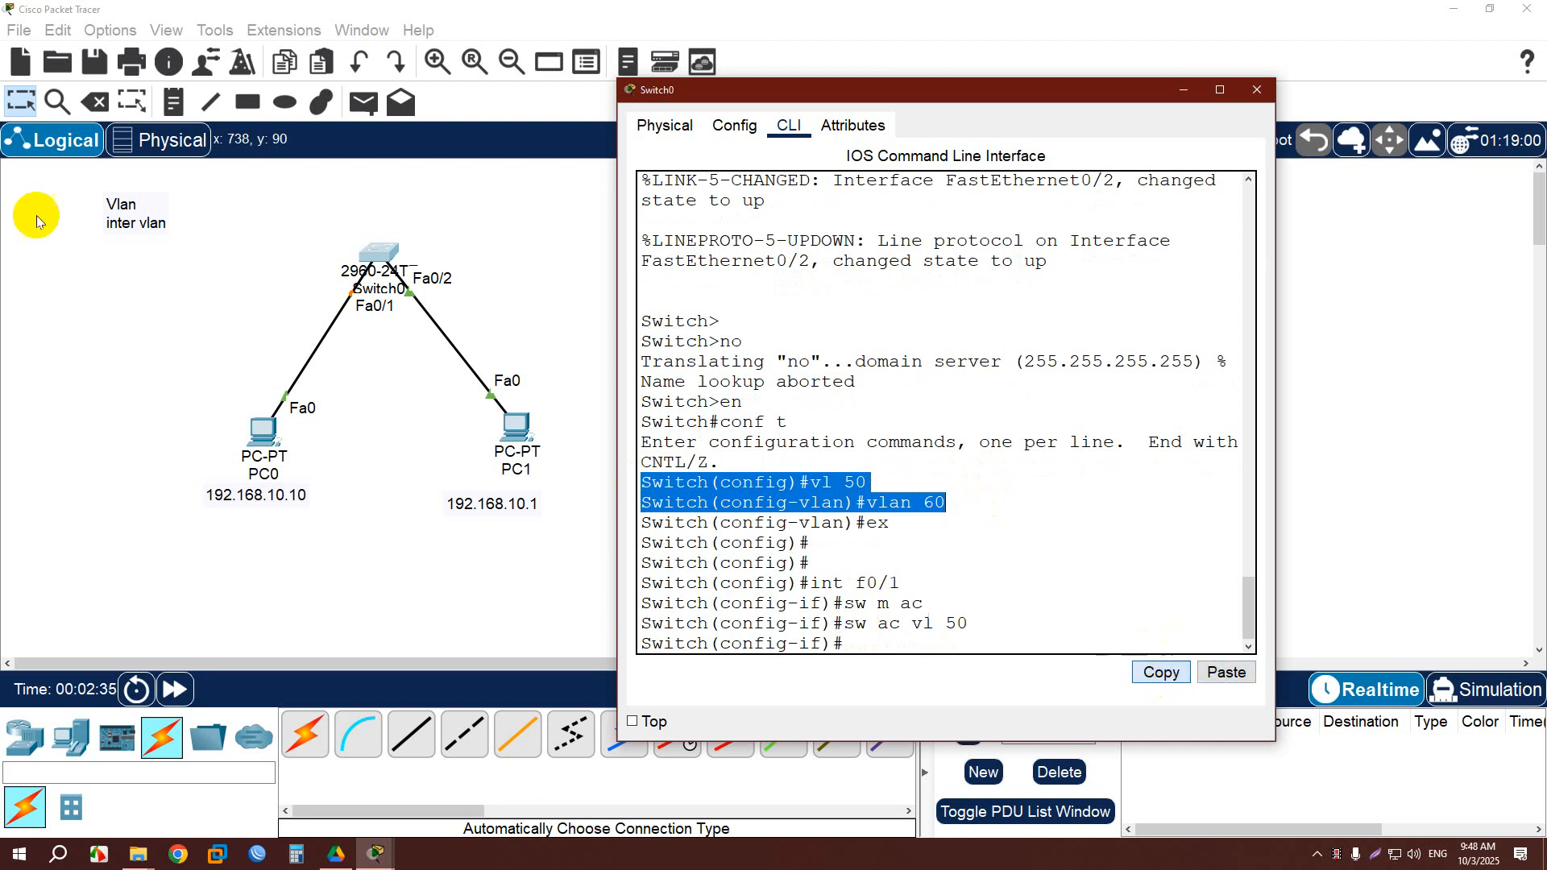
left_click(152, 241)
left_click(173, 102)
left_click(83, 295)
key("ctrl+v")
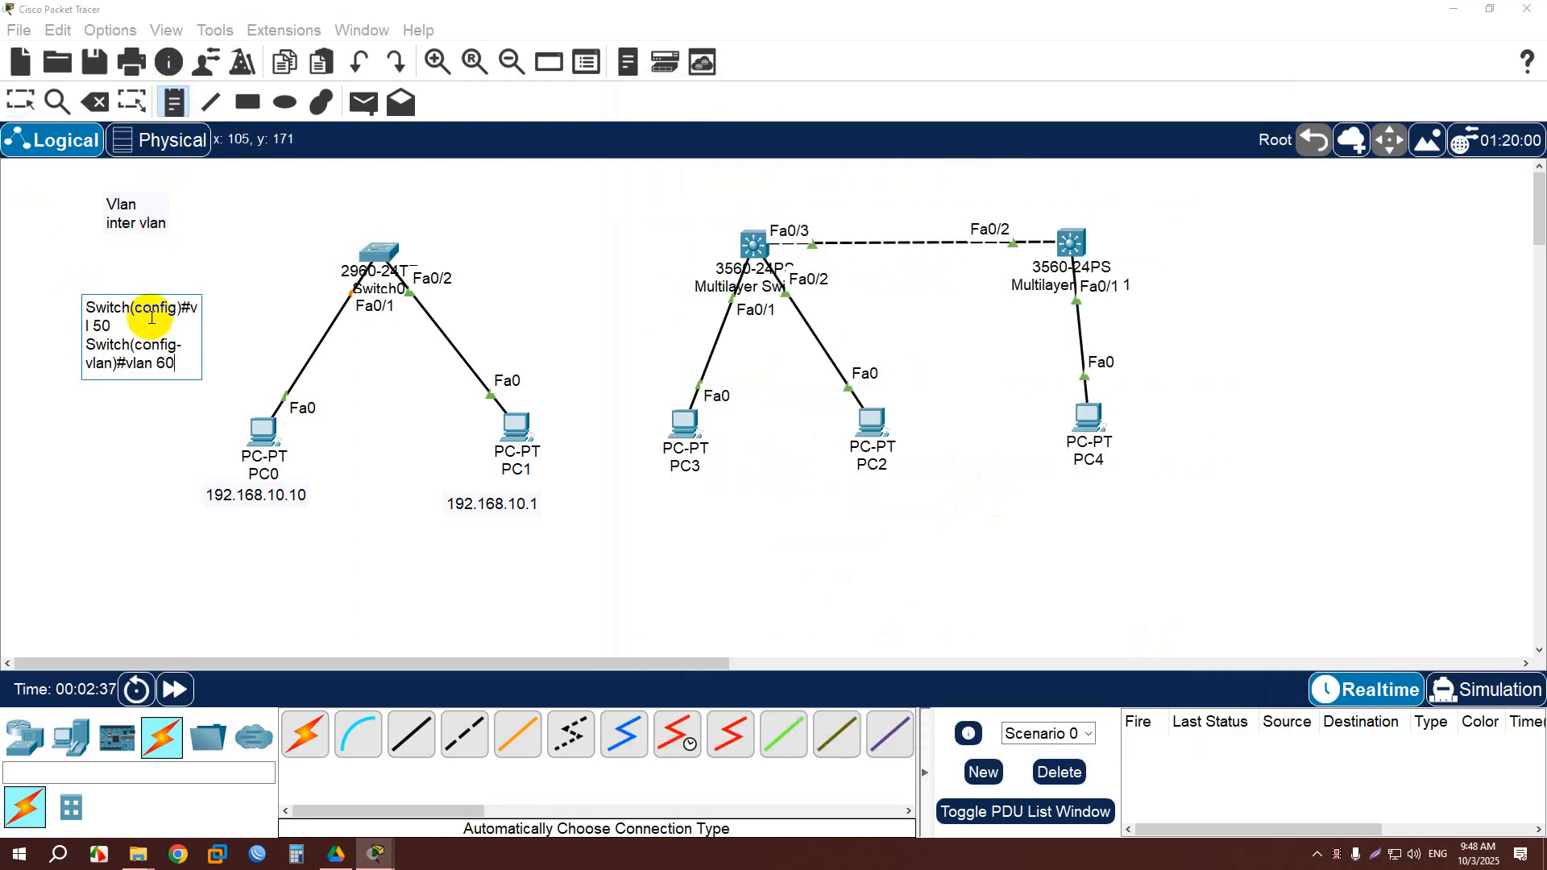
left_click(22, 101)
left_click_drag(184, 312, 153, 304)
double_click(154, 313)
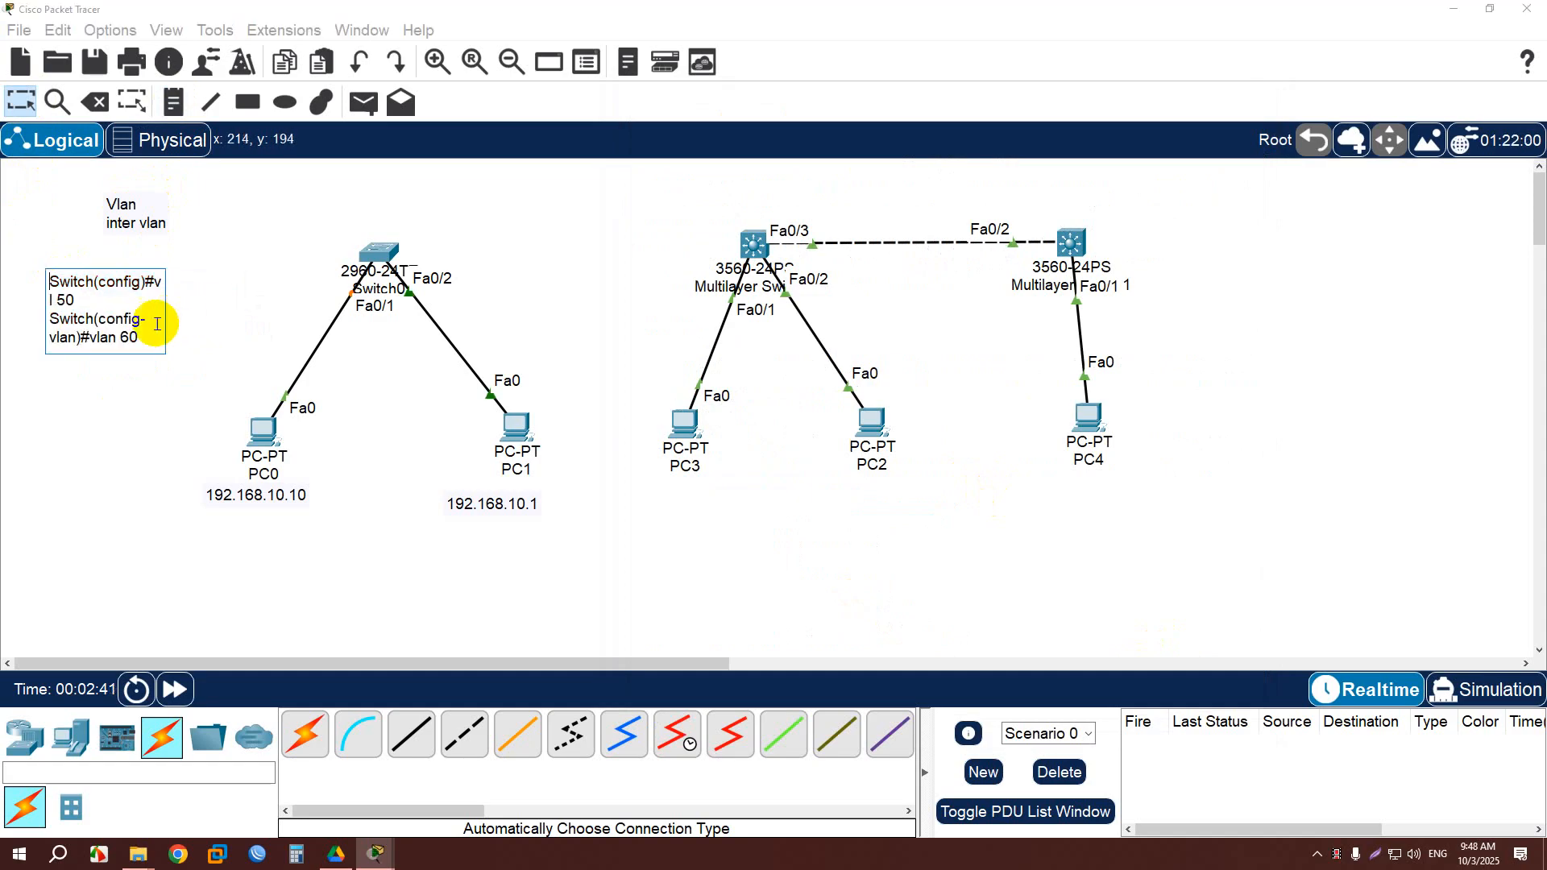
left_click(268, 313)
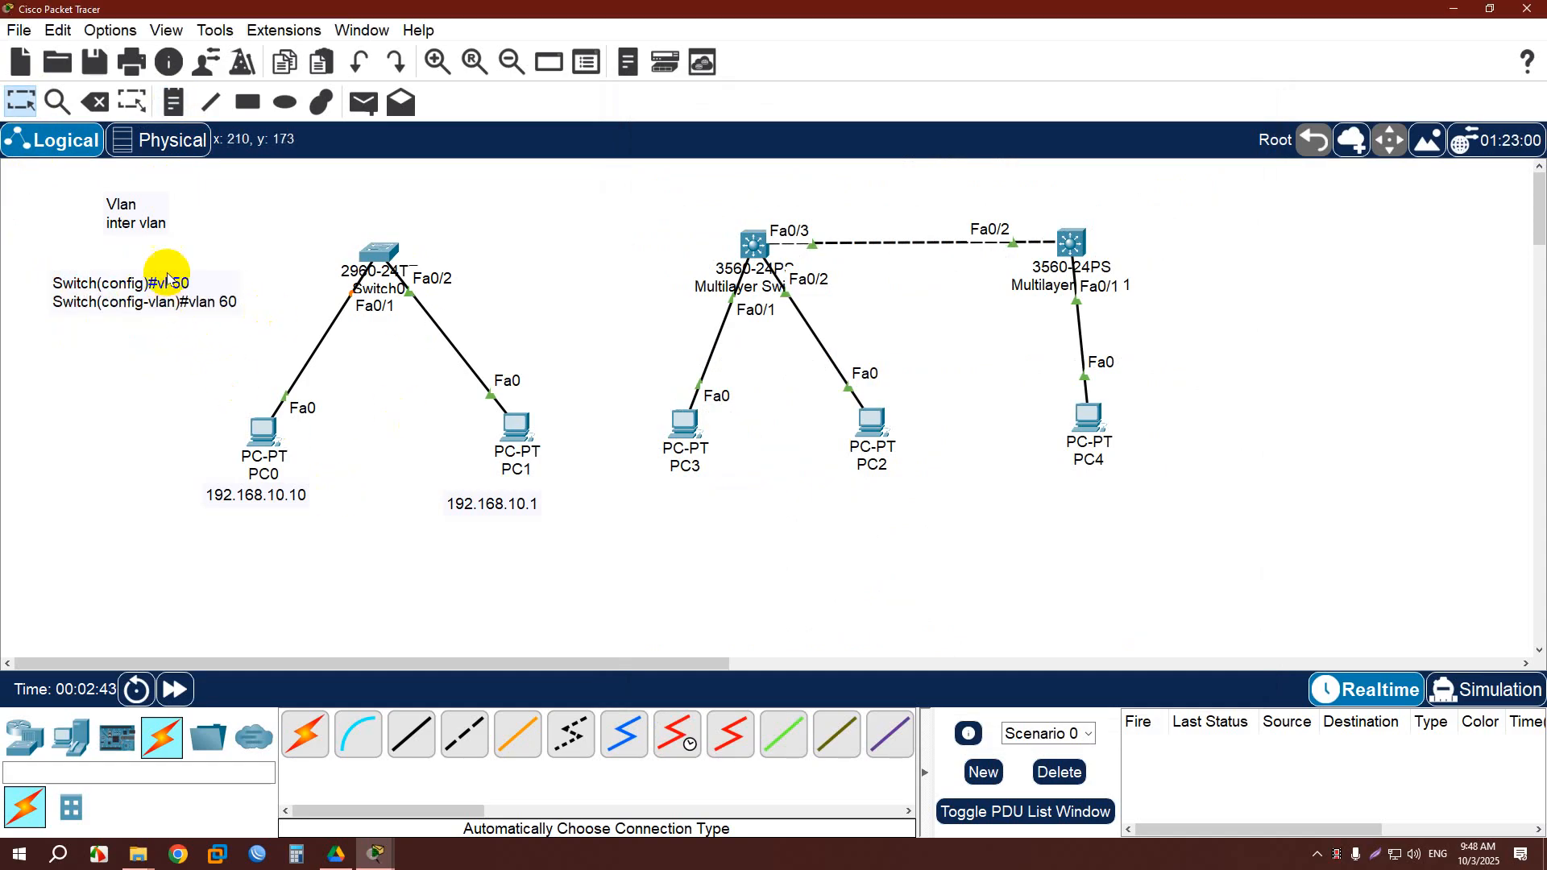
Add the line vlan 50 to PC0's note and vlan 60 to PC1's note, and shift PC1's note beneath its PC.
double_click(254, 504)
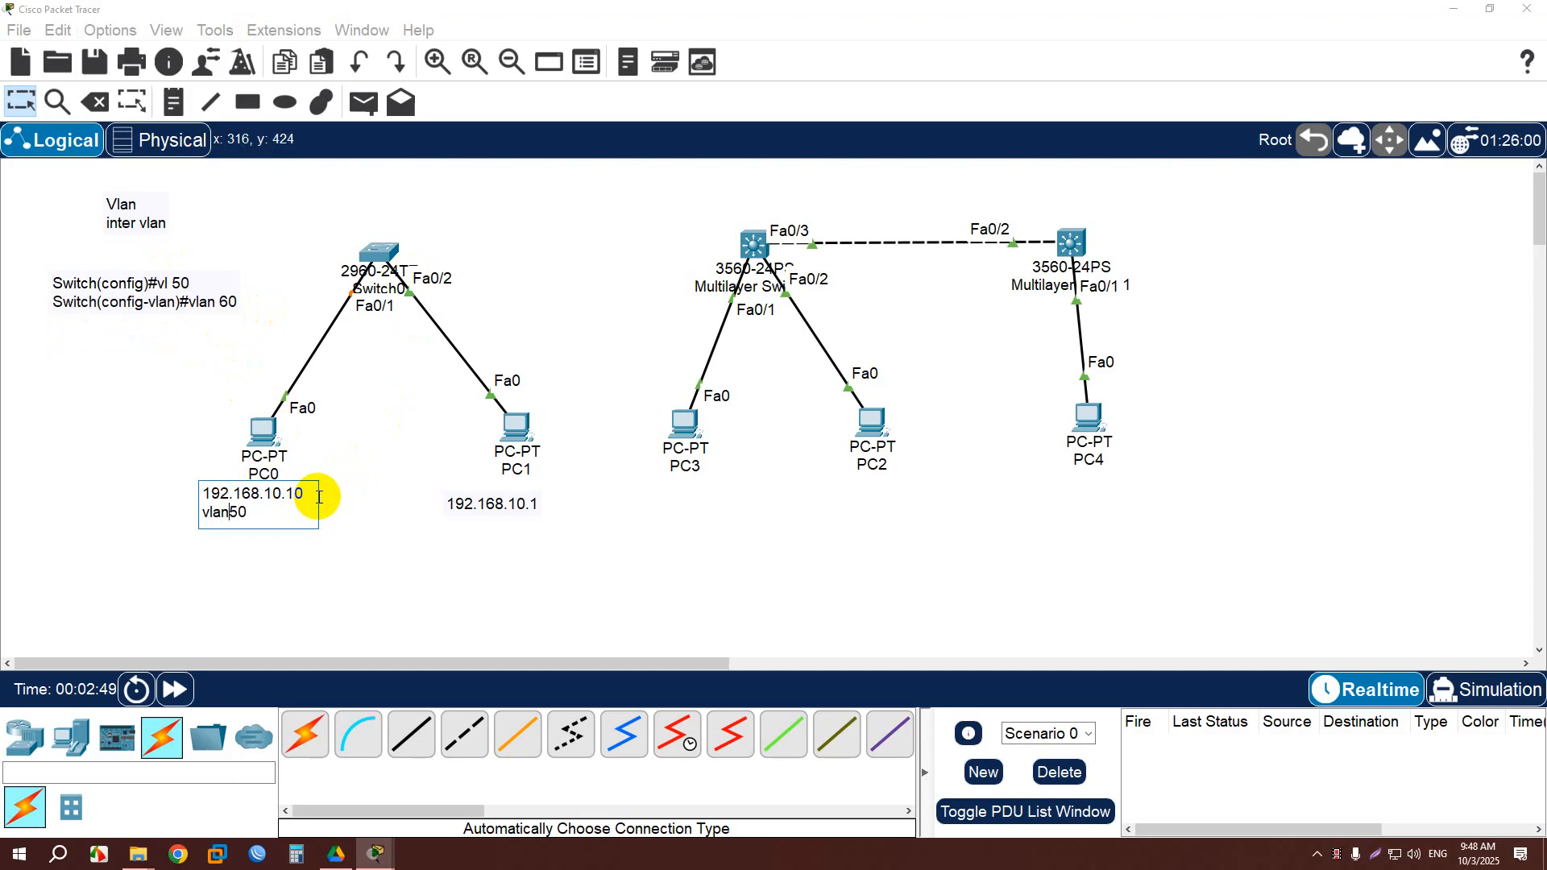
double_click(528, 503)
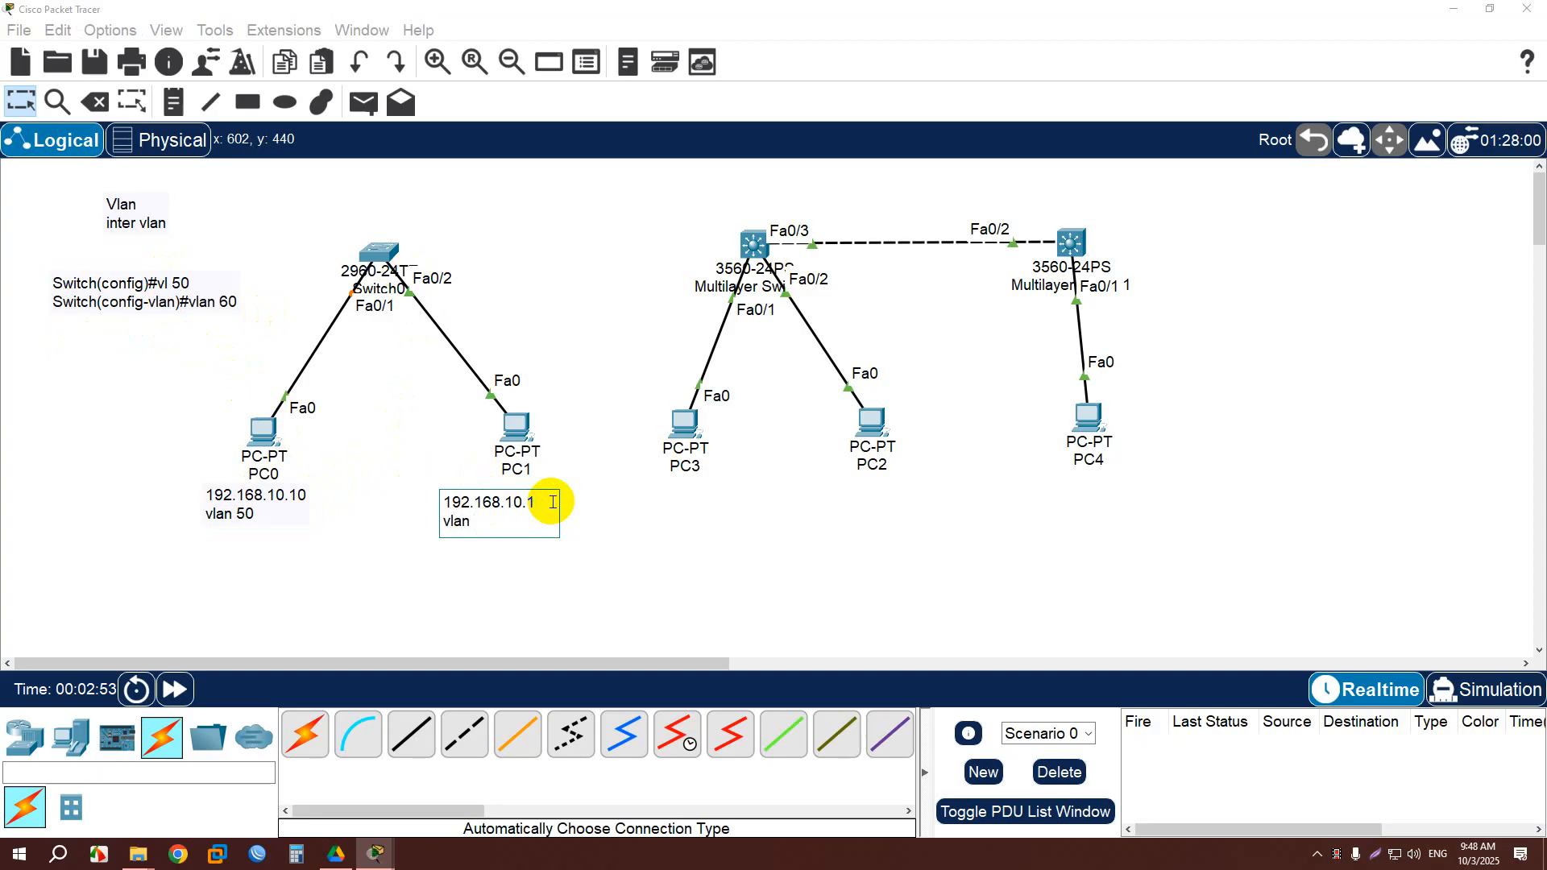
left_click(17, 108)
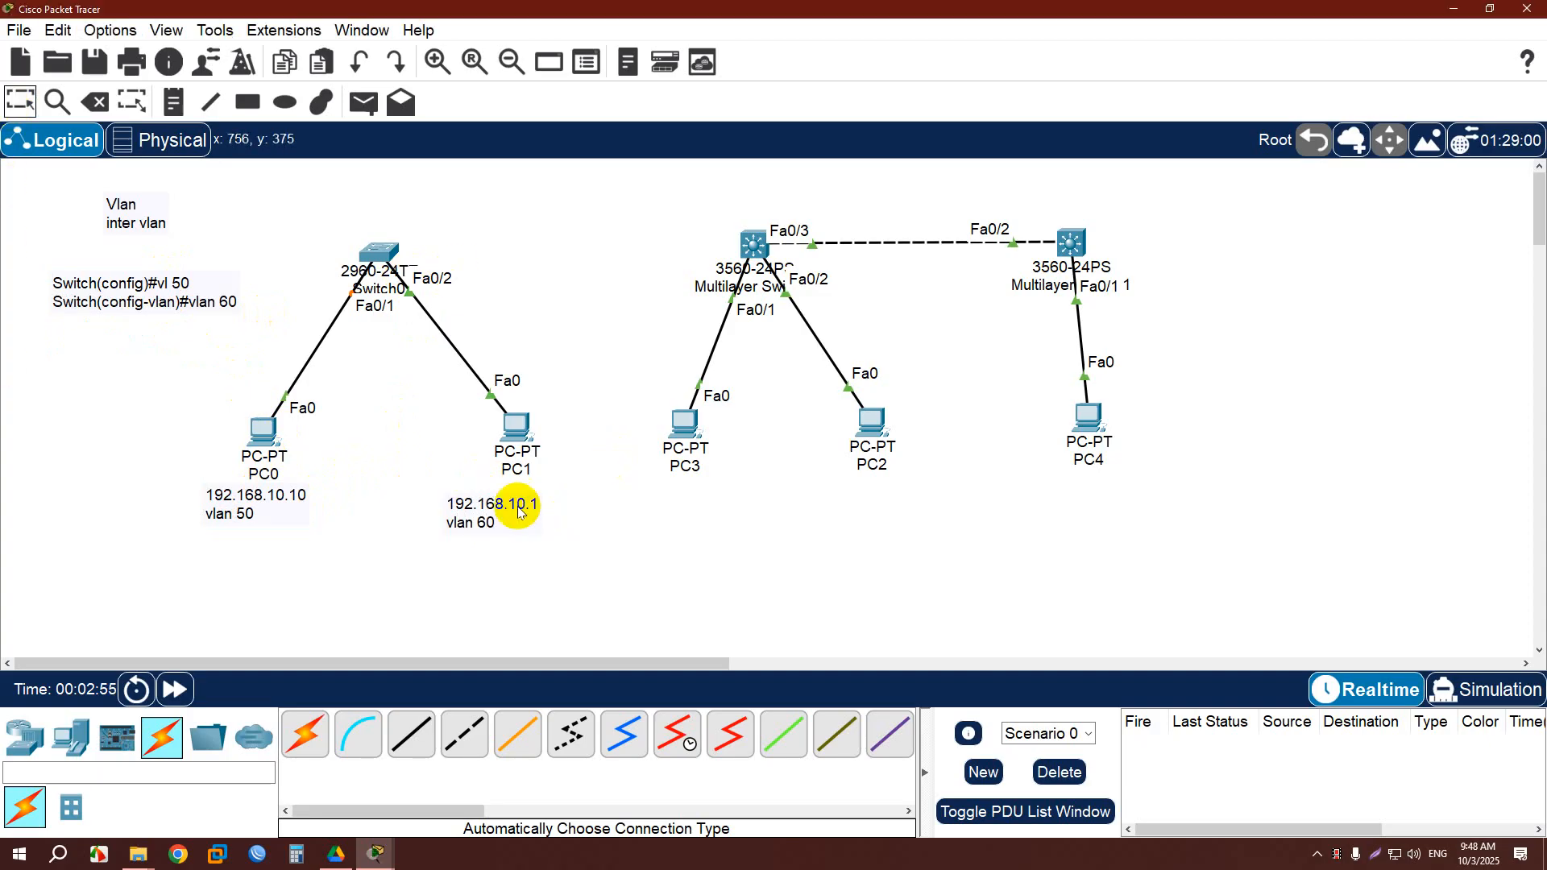
left_click_drag(493, 515, 517, 513)
left_click(382, 416)
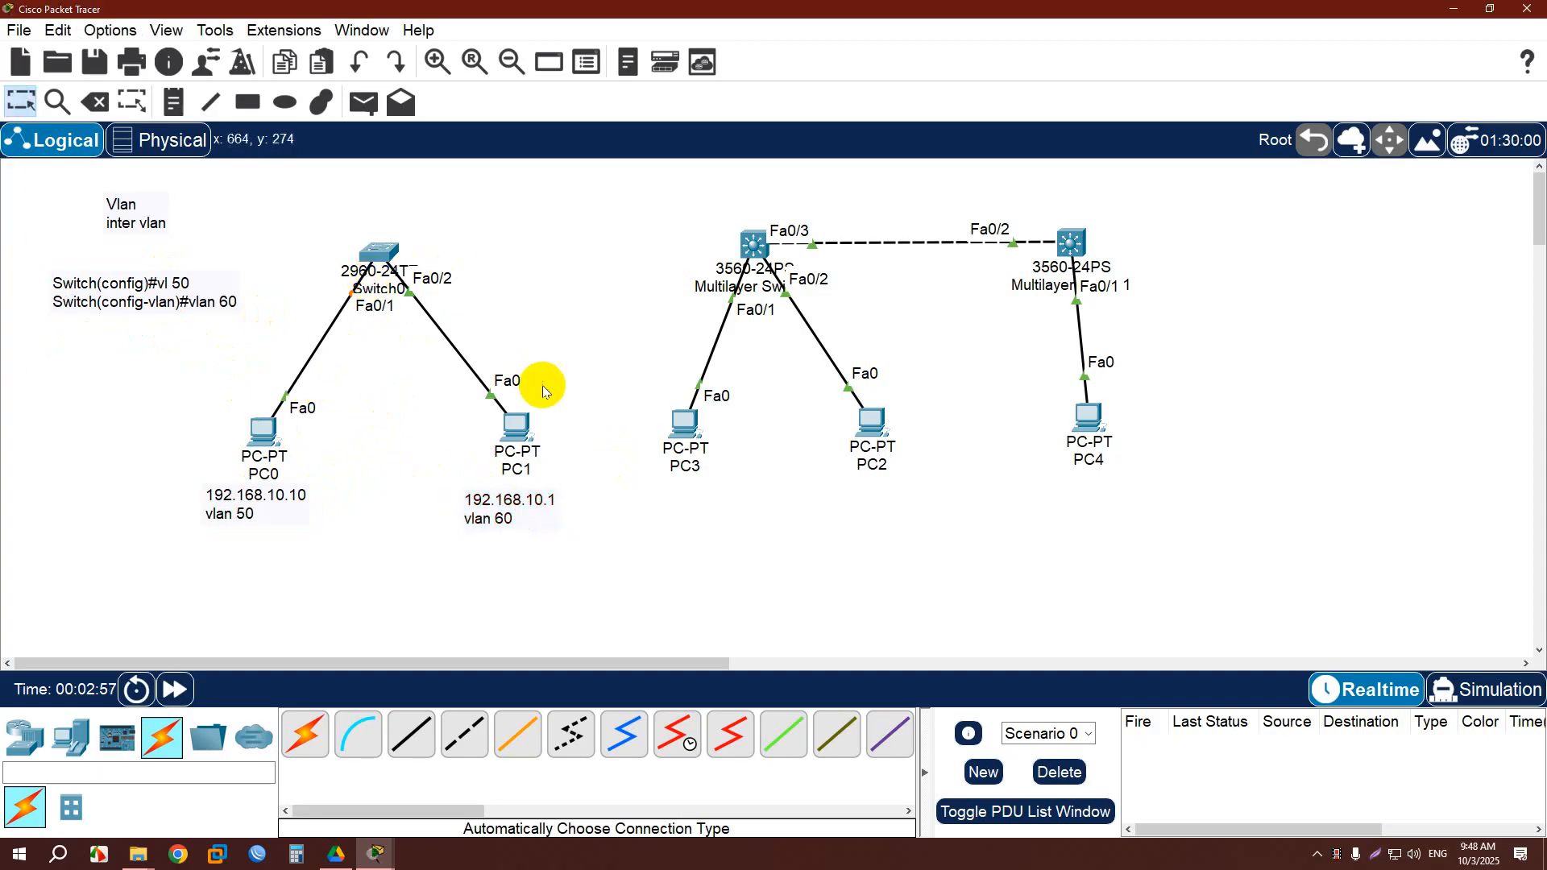
Return to Switch0's CLI and exit the f0/1 interface to global configuration mode.
left_click(522, 429)
left_click(1184, 200)
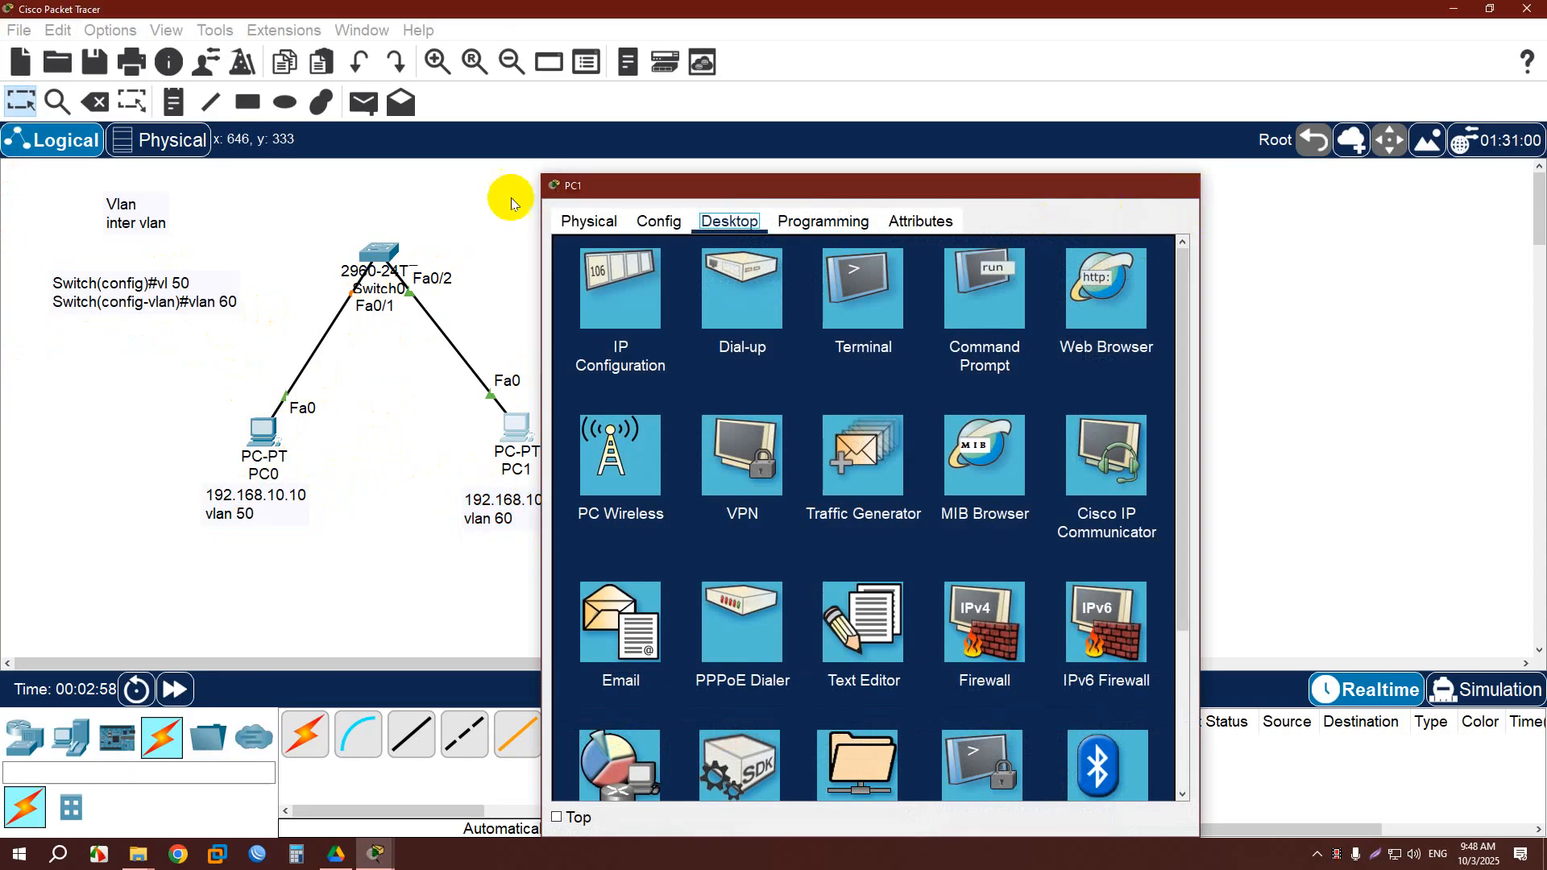
left_click(389, 251)
left_click(921, 647)
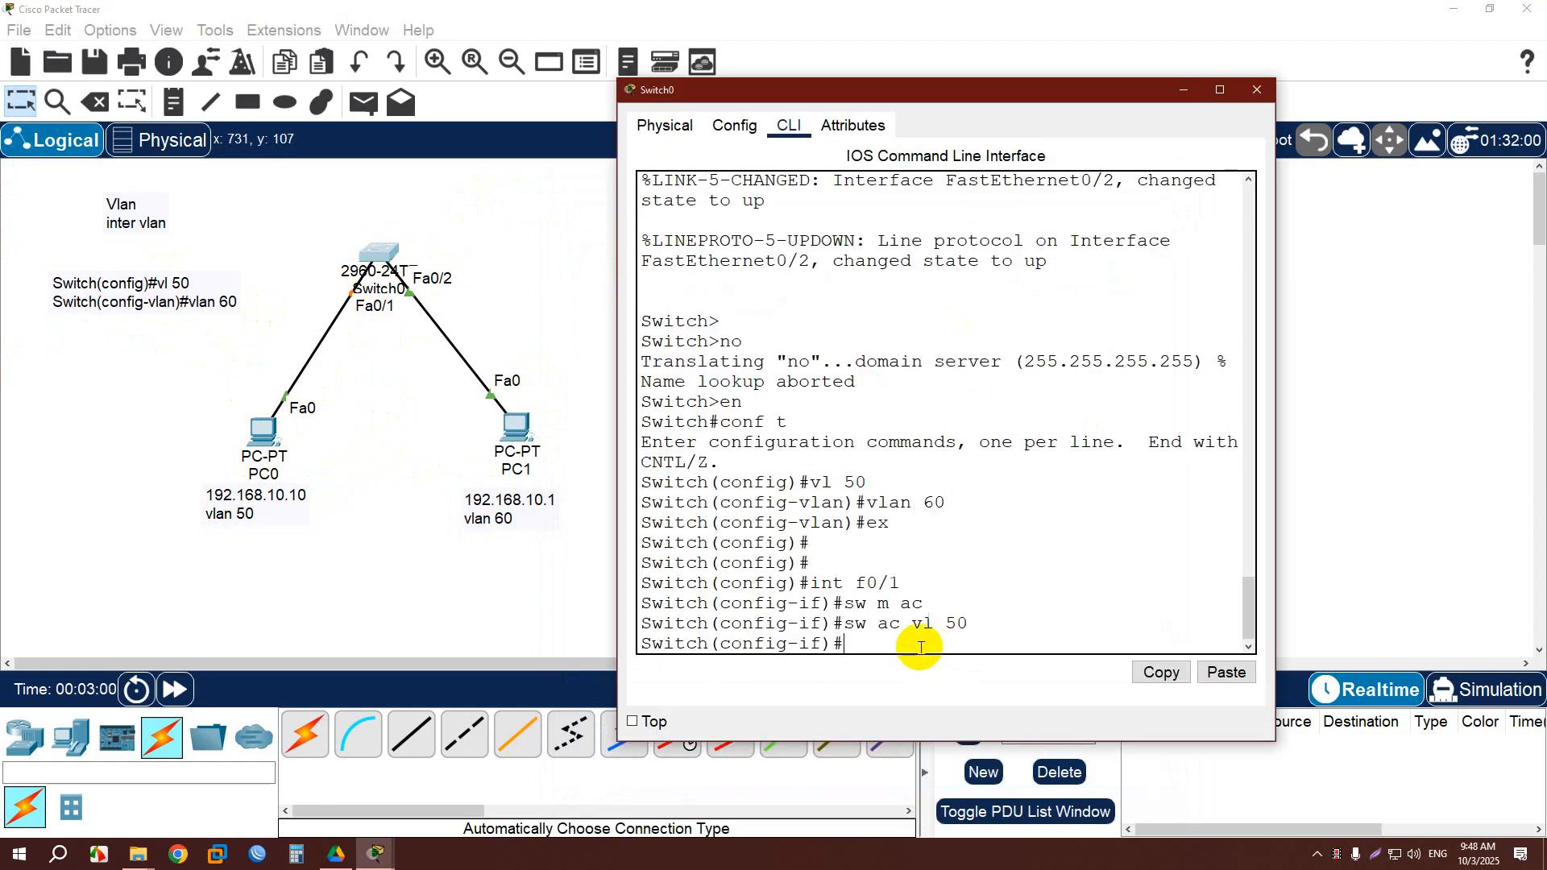
key("Return")
key("Return")
key("Return")
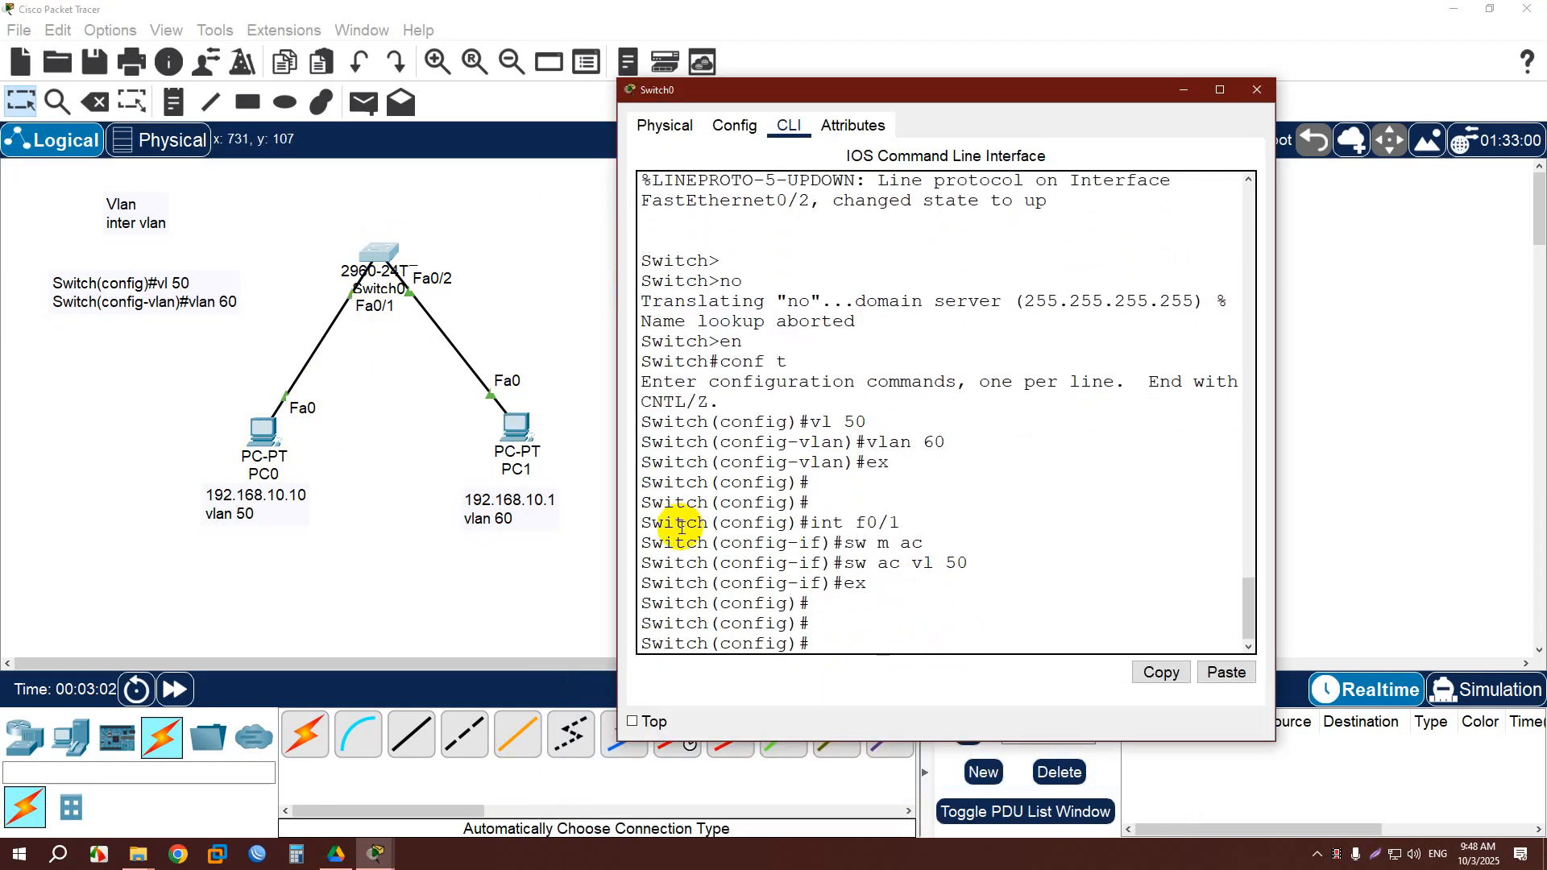
left_click_drag(638, 523, 974, 553)
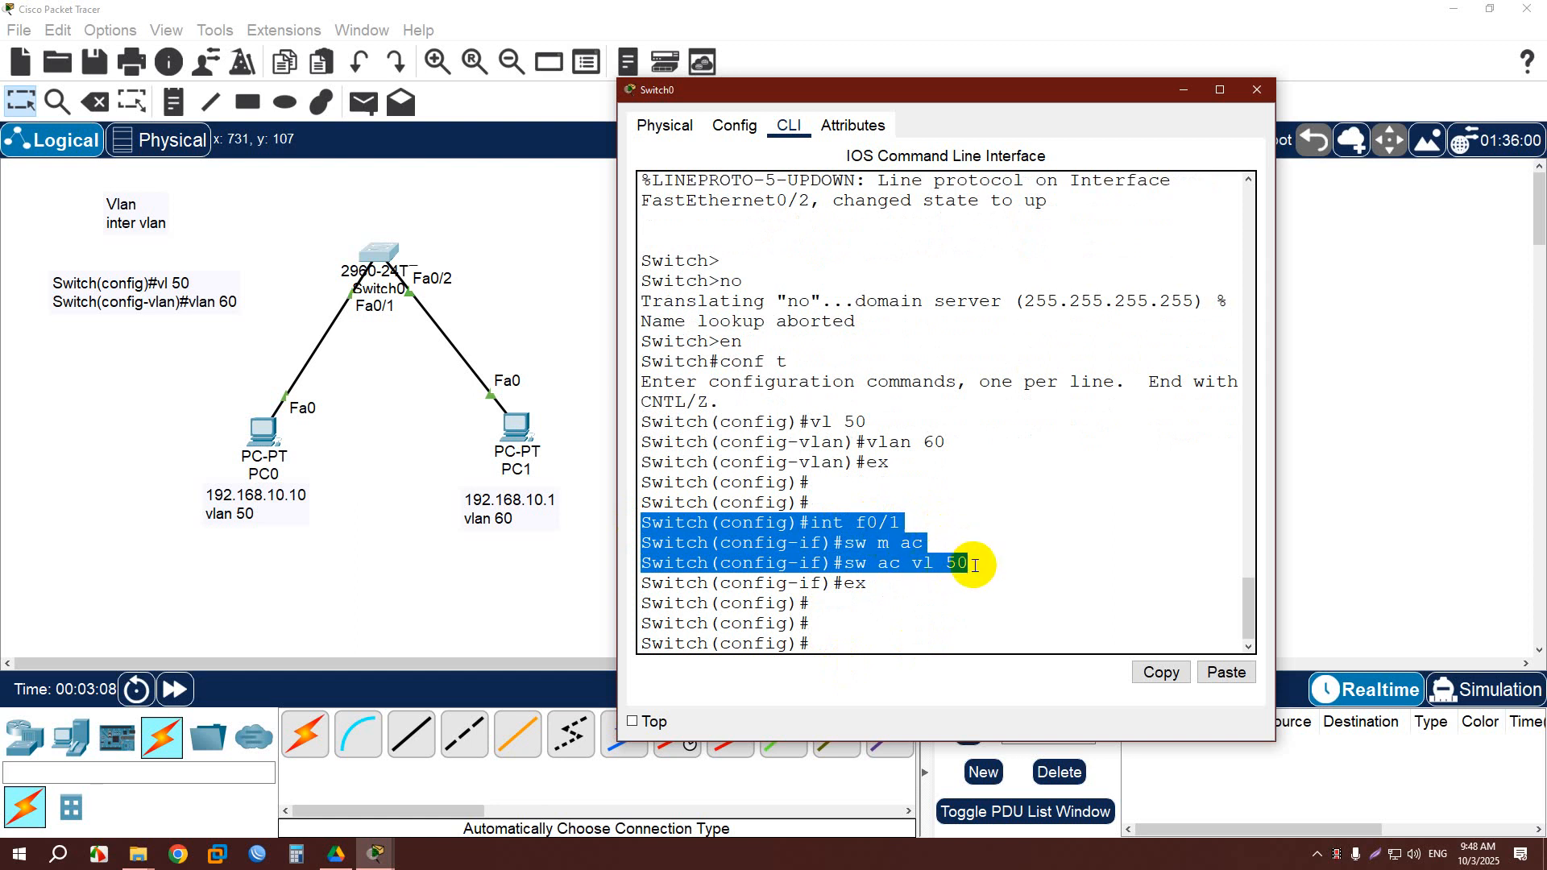
left_click(903, 626)
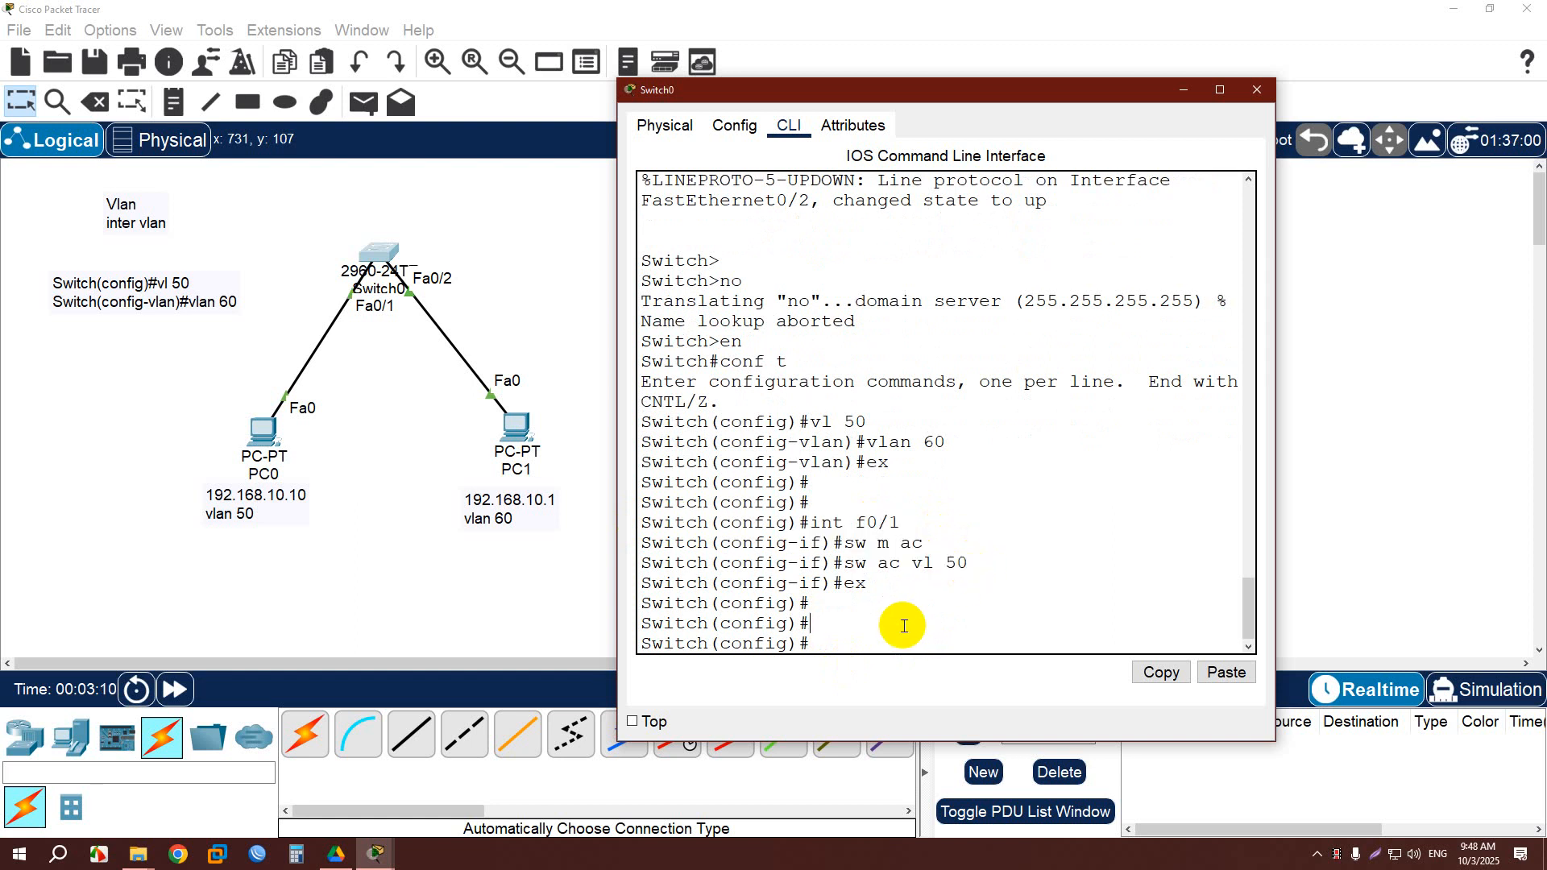
Configure interface f0/2 on Switch0 as an access port in VLAN 60, end configuration mode and close the switch window.
type("int f0/2")
key("Return")
type("sw m a")
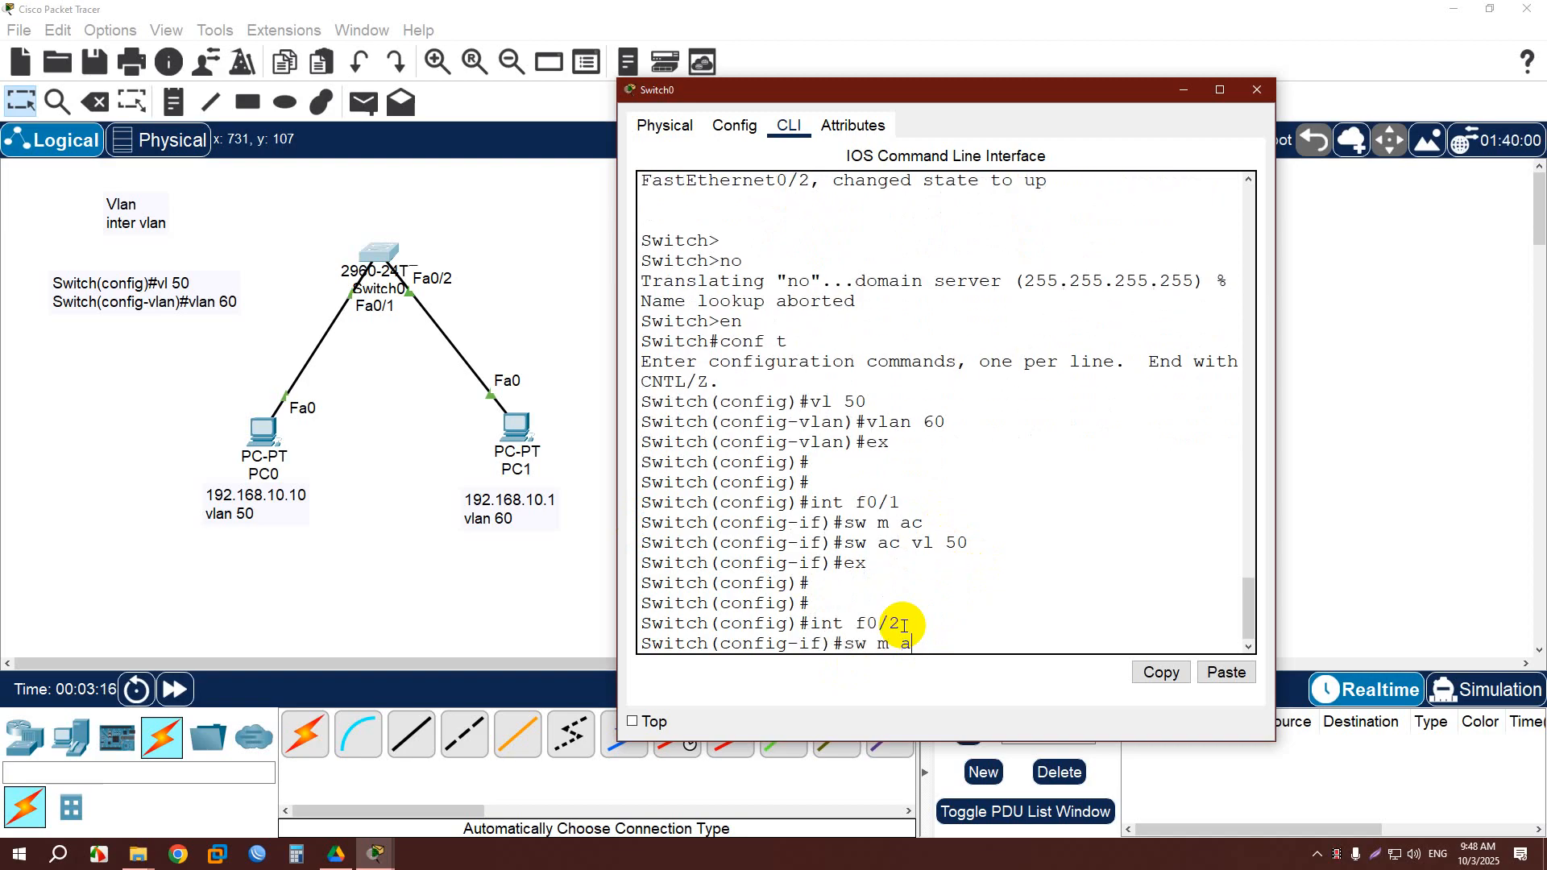
type("c")
key("Return")
type("sw ac")
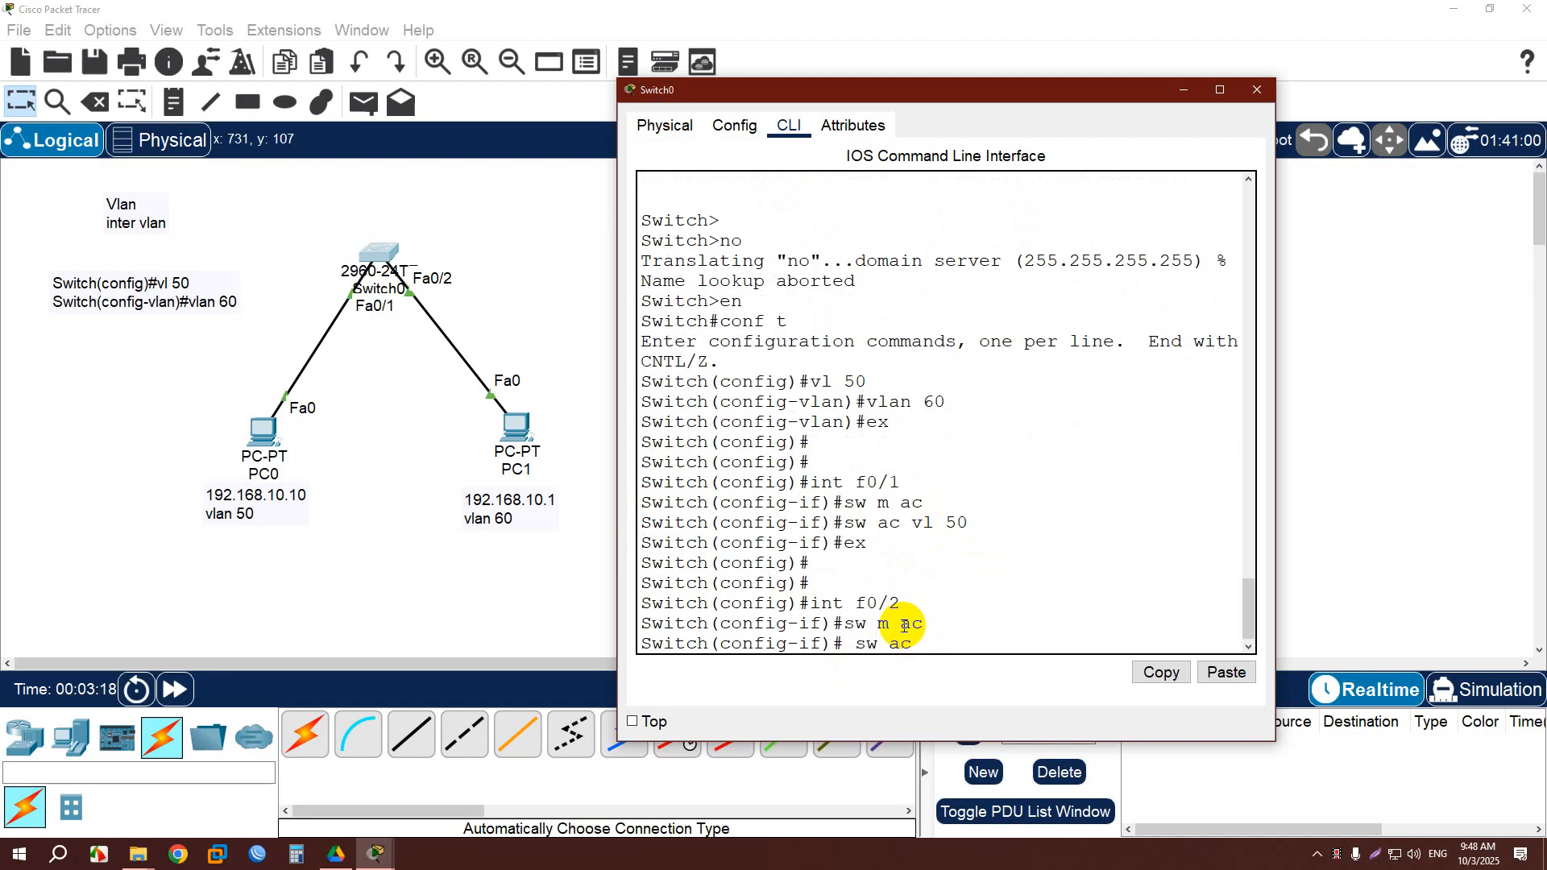
type(" vl 60")
key("Return")
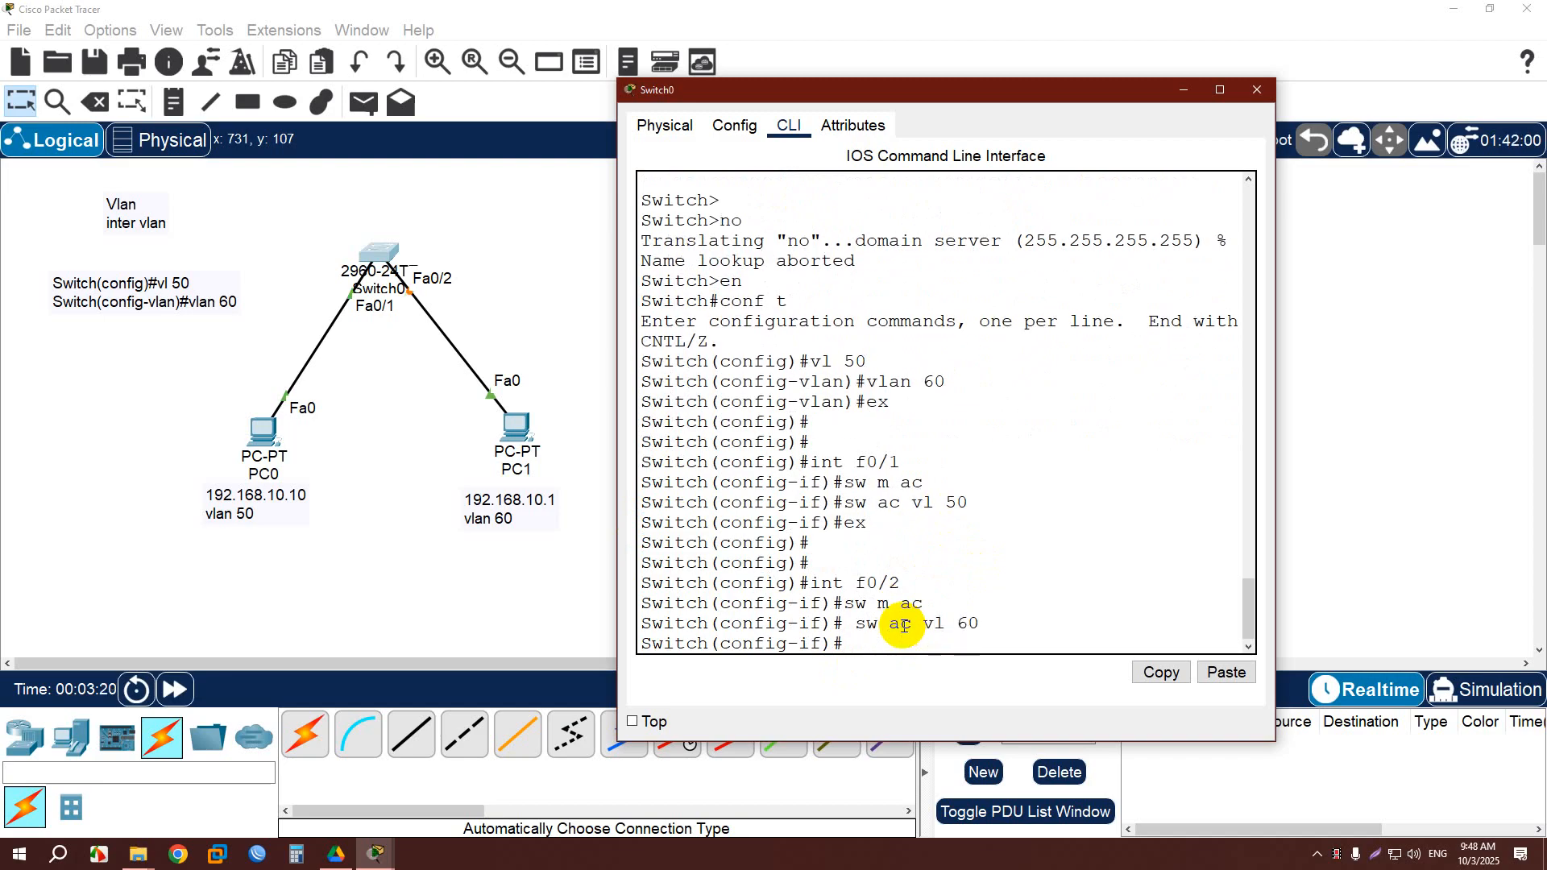
type("end")
key("Return")
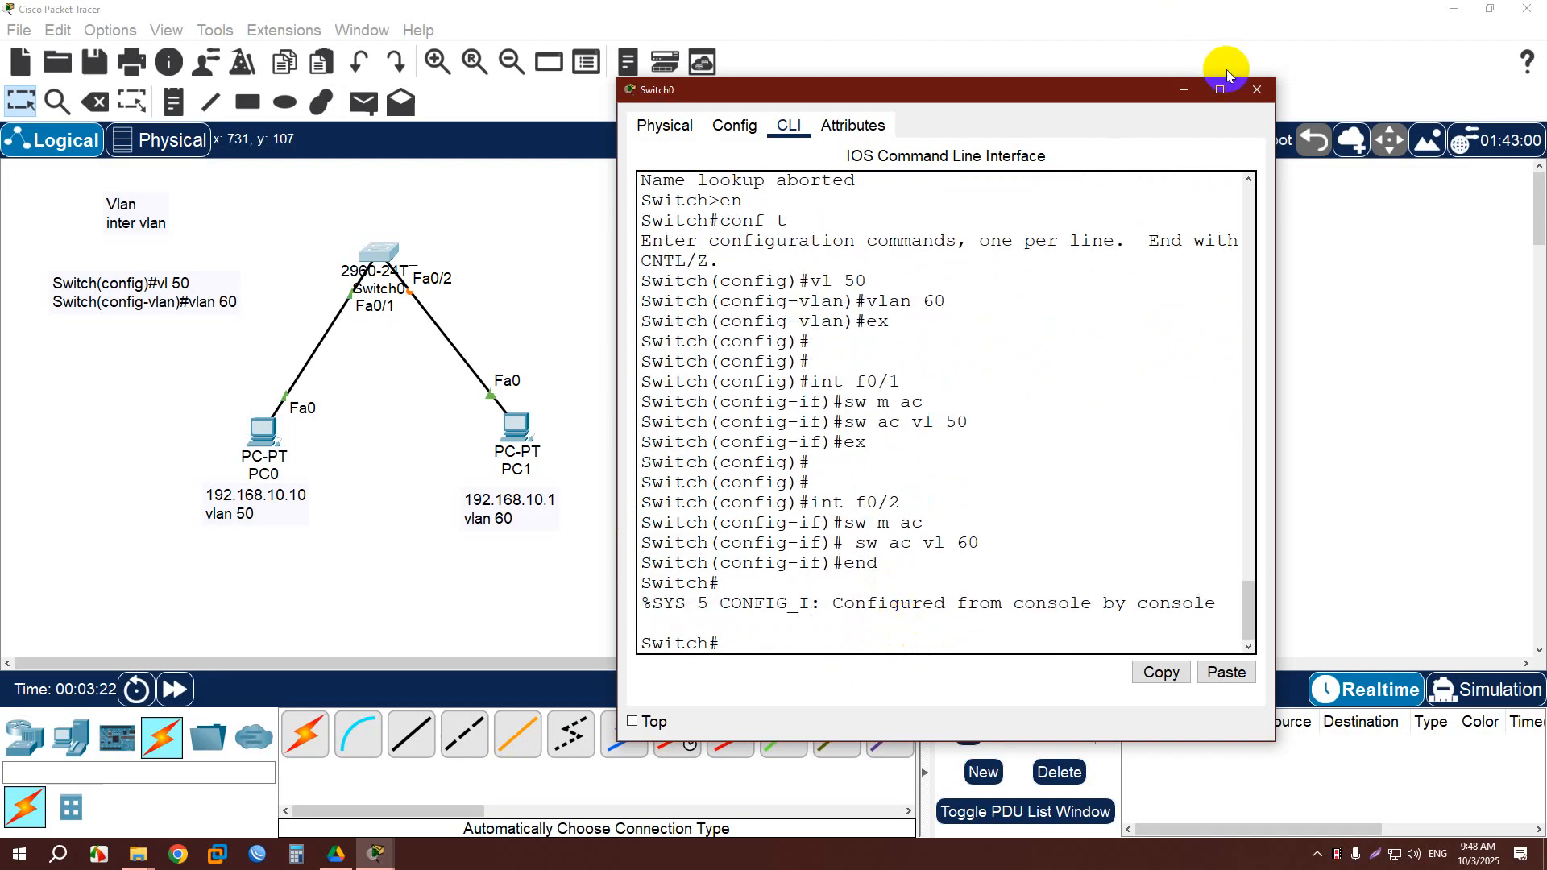
left_click(1257, 90)
left_click_drag(496, 359, 588, 490)
left_click(580, 544)
left_click_drag(191, 438, 596, 510)
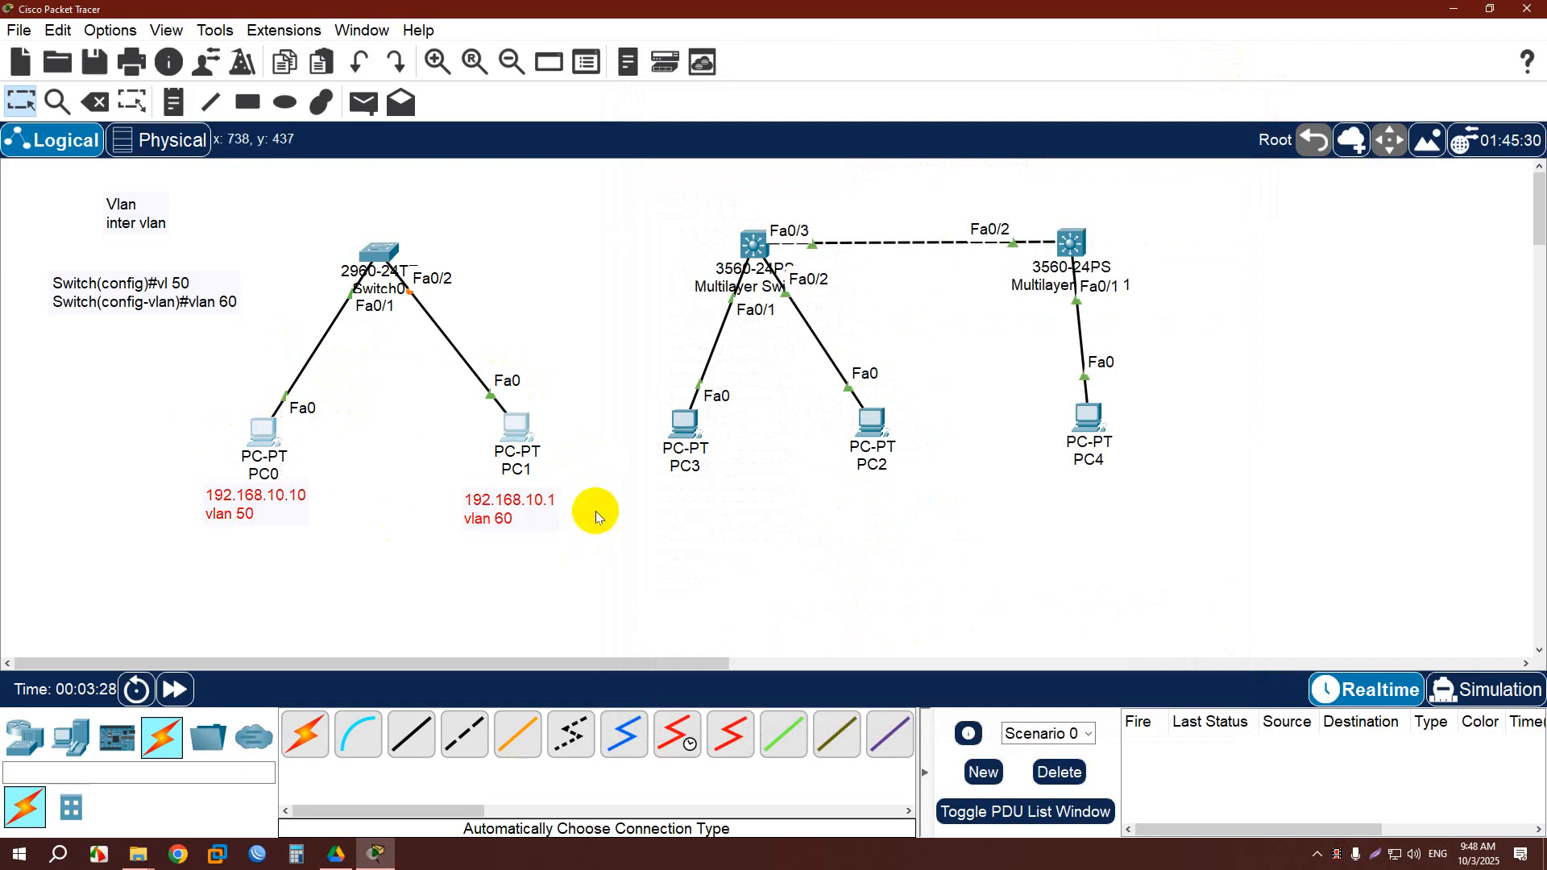
left_click_drag(208, 403, 600, 463)
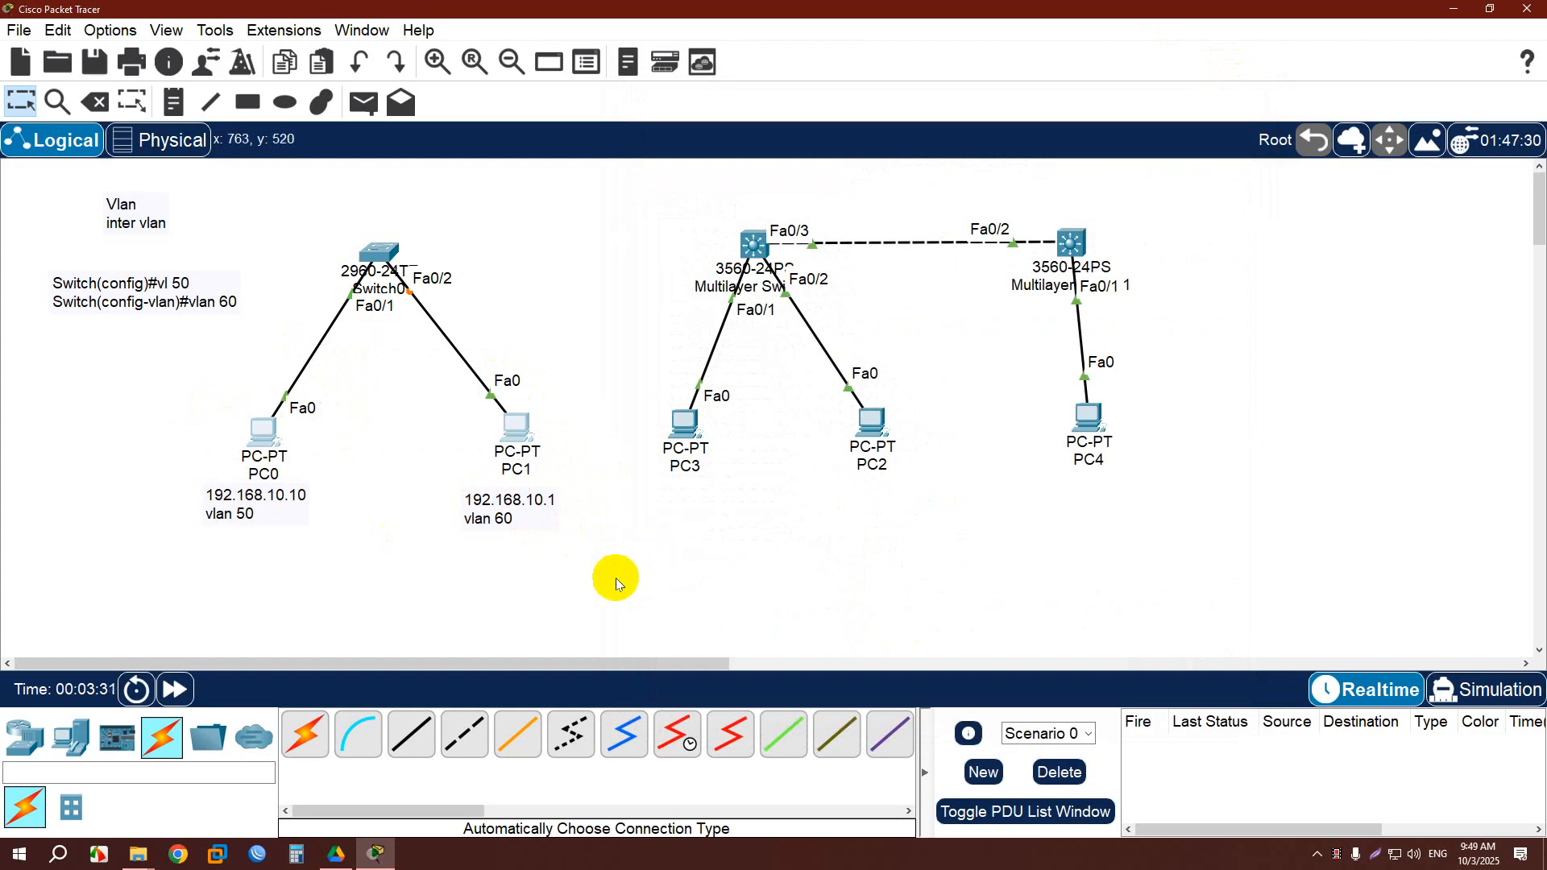
Align the address notes under PC0 and PC1, and correct PC1's note to read 192.168.10.11.
left_click(264, 497)
left_click_drag(263, 494, 262, 496)
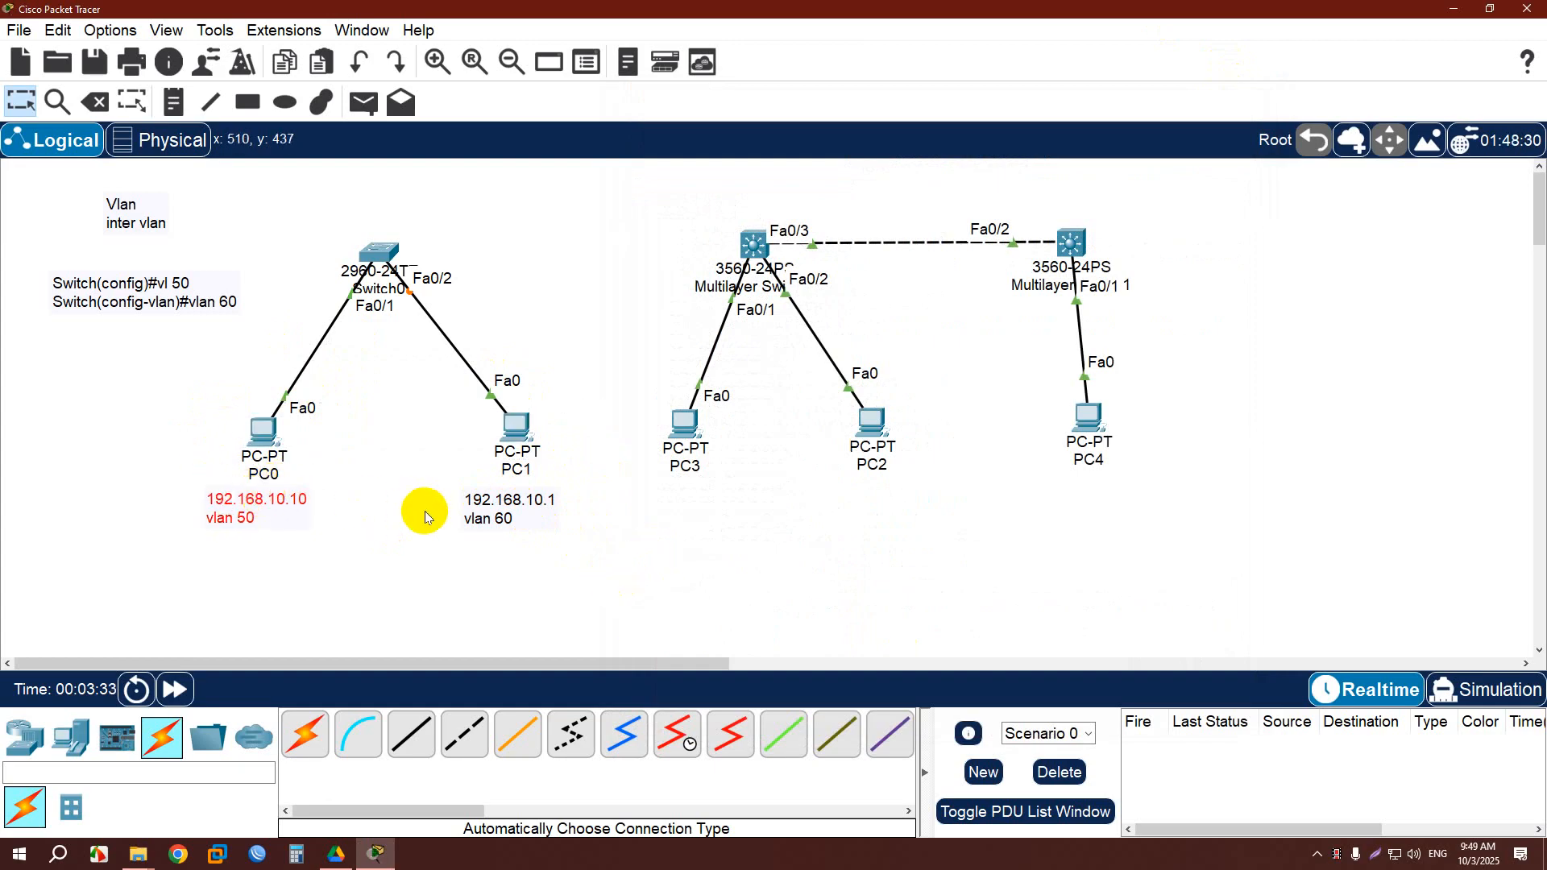
left_click_drag(494, 512, 500, 508)
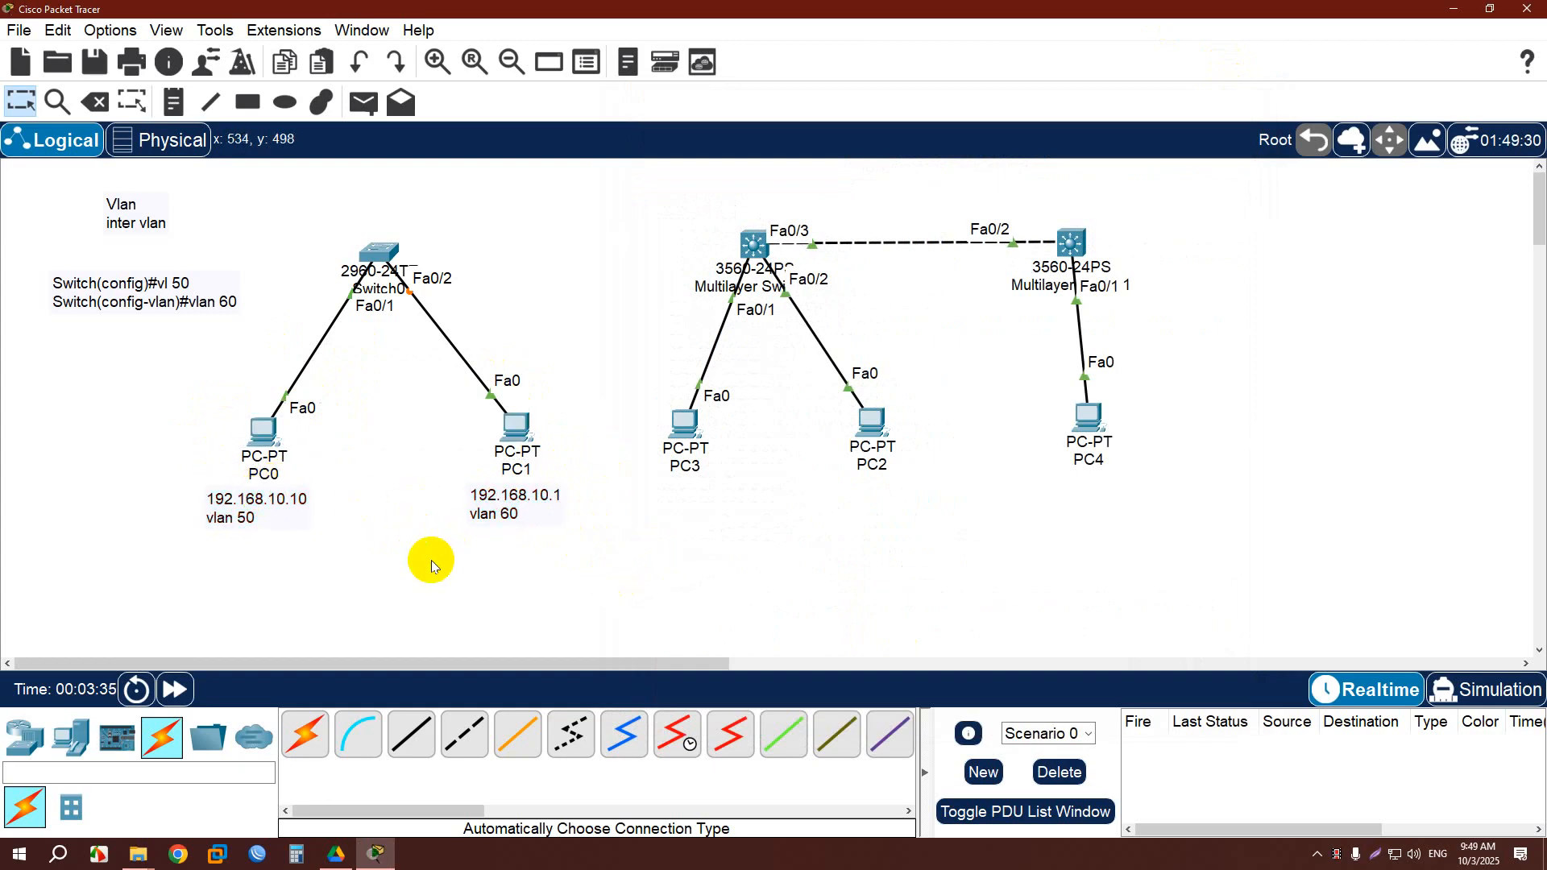
double_click(548, 496)
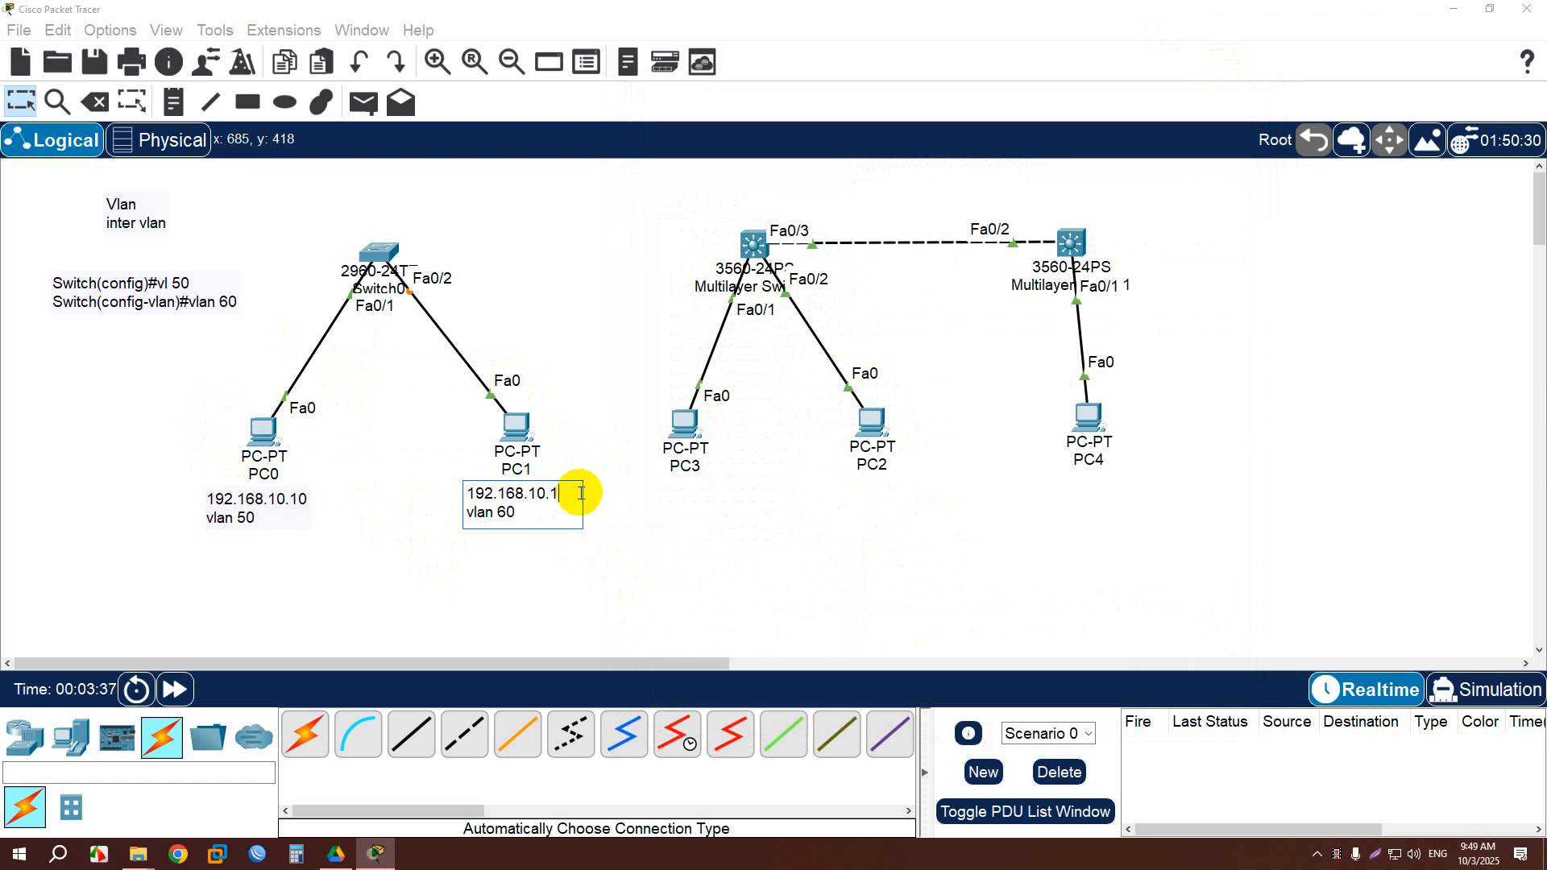
left_click(593, 586)
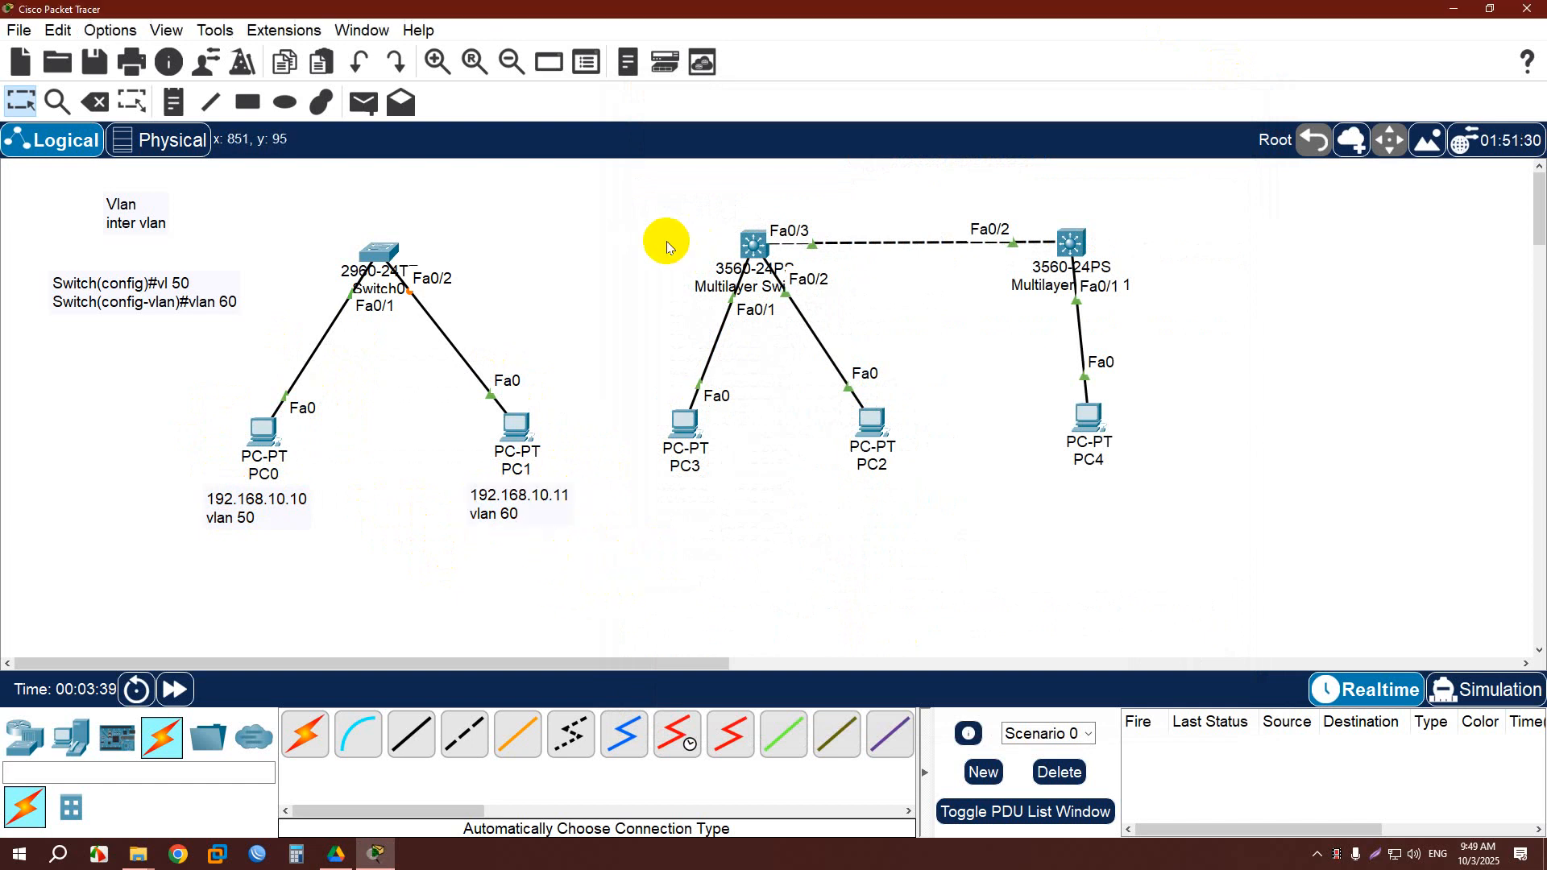
Send a simple PDU from PC0 in VLAN 50 to PC1 in VLAN 60 to test connectivity between the VLANs.
left_click_drag(272, 211, 580, 586)
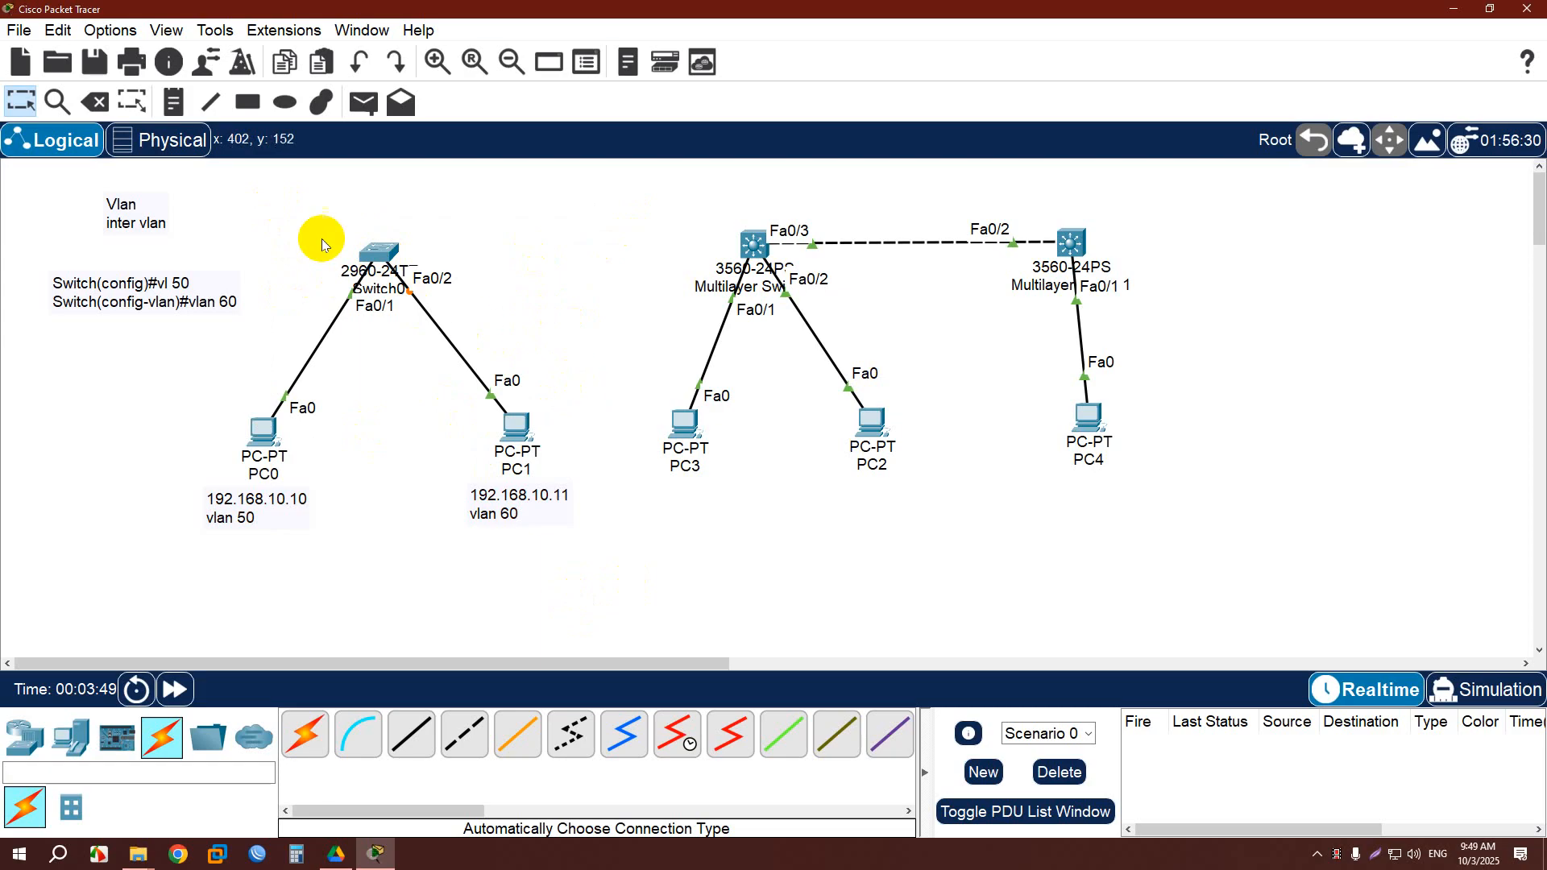
left_click(362, 102)
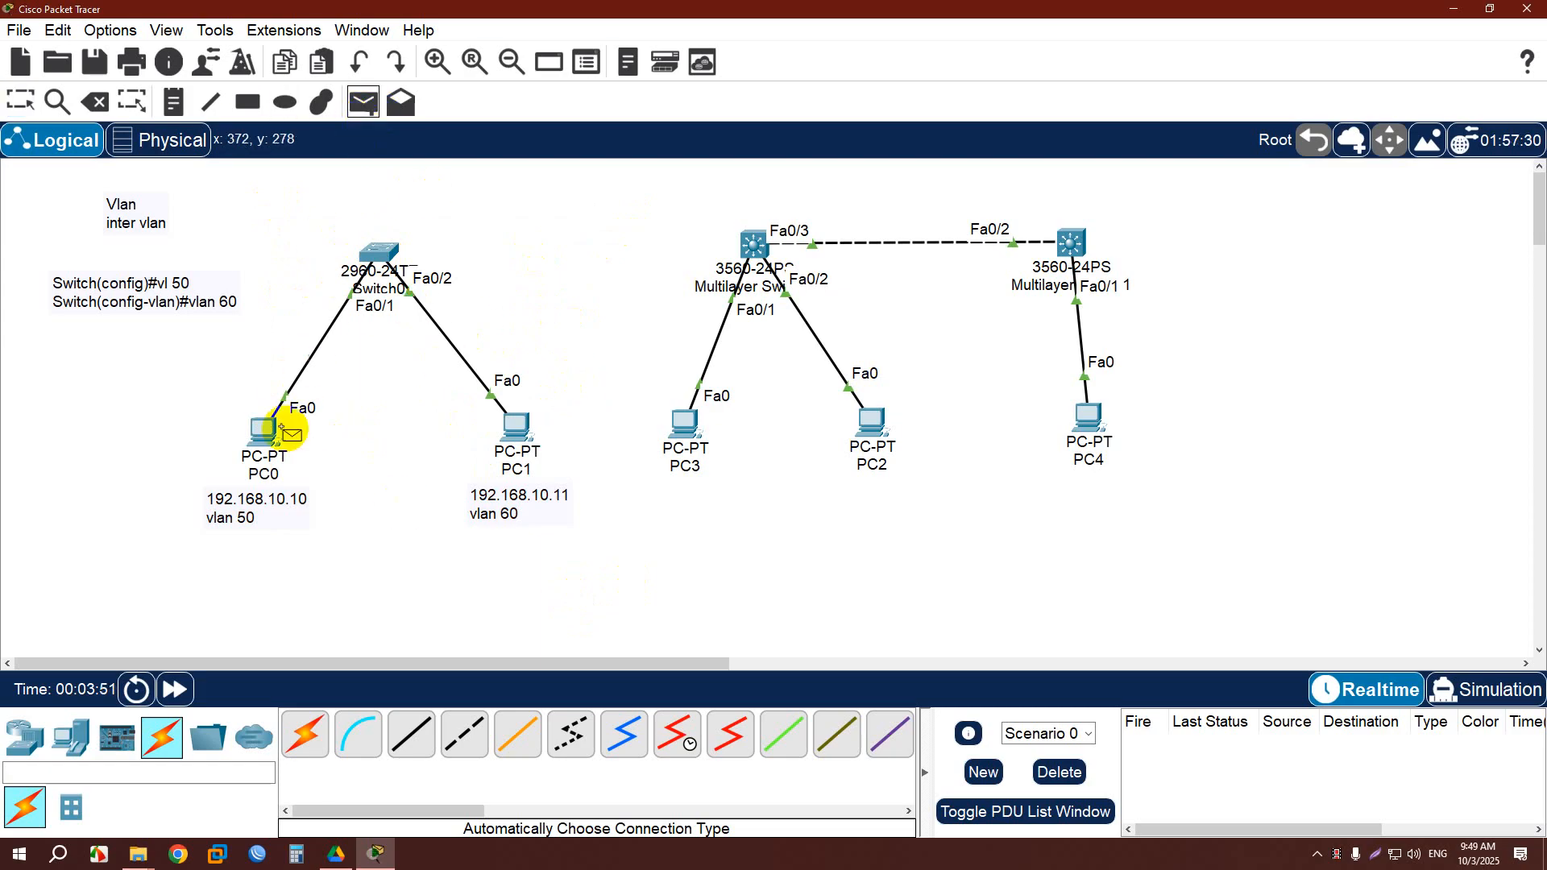
left_click(266, 431)
left_click(516, 426)
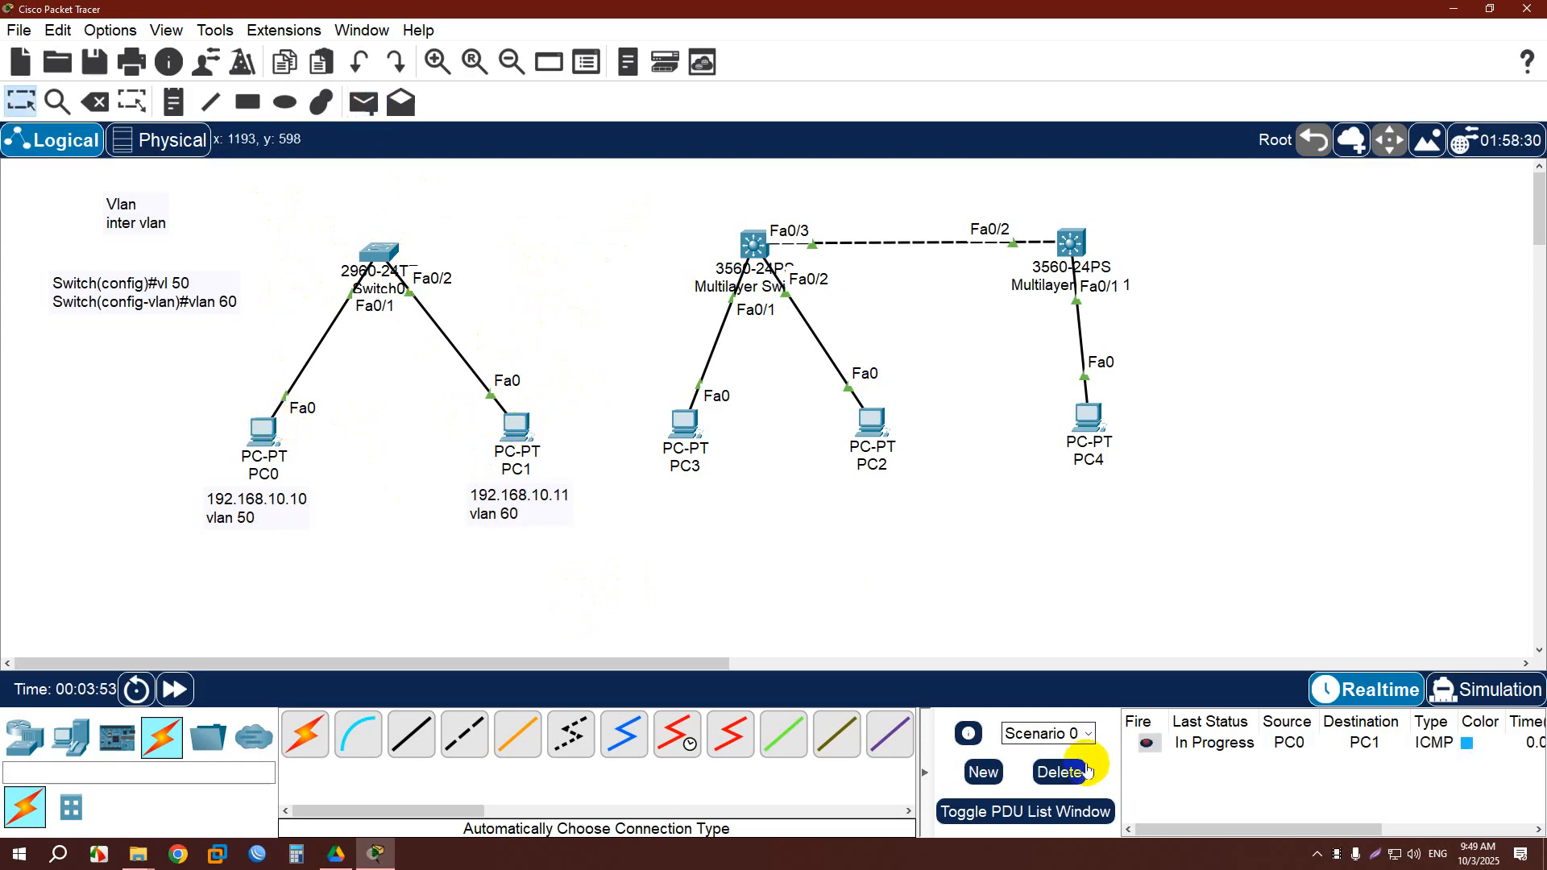
Delete the current PDU scenario to clear the test from PC0 to PC1.
left_click(1145, 744)
left_click(1059, 772)
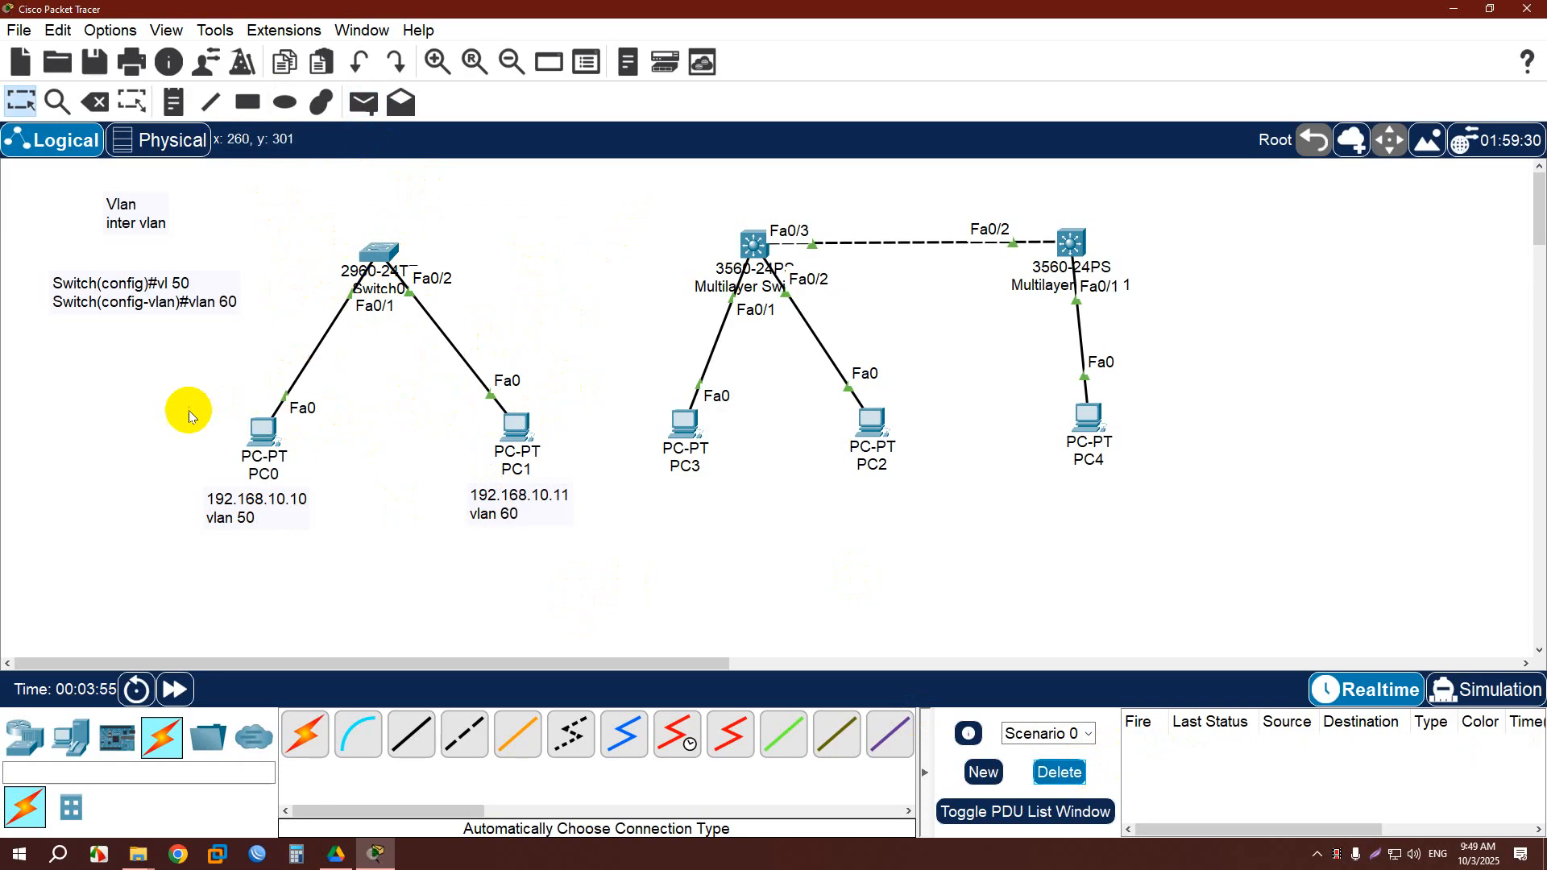
left_click_drag(138, 395, 612, 620)
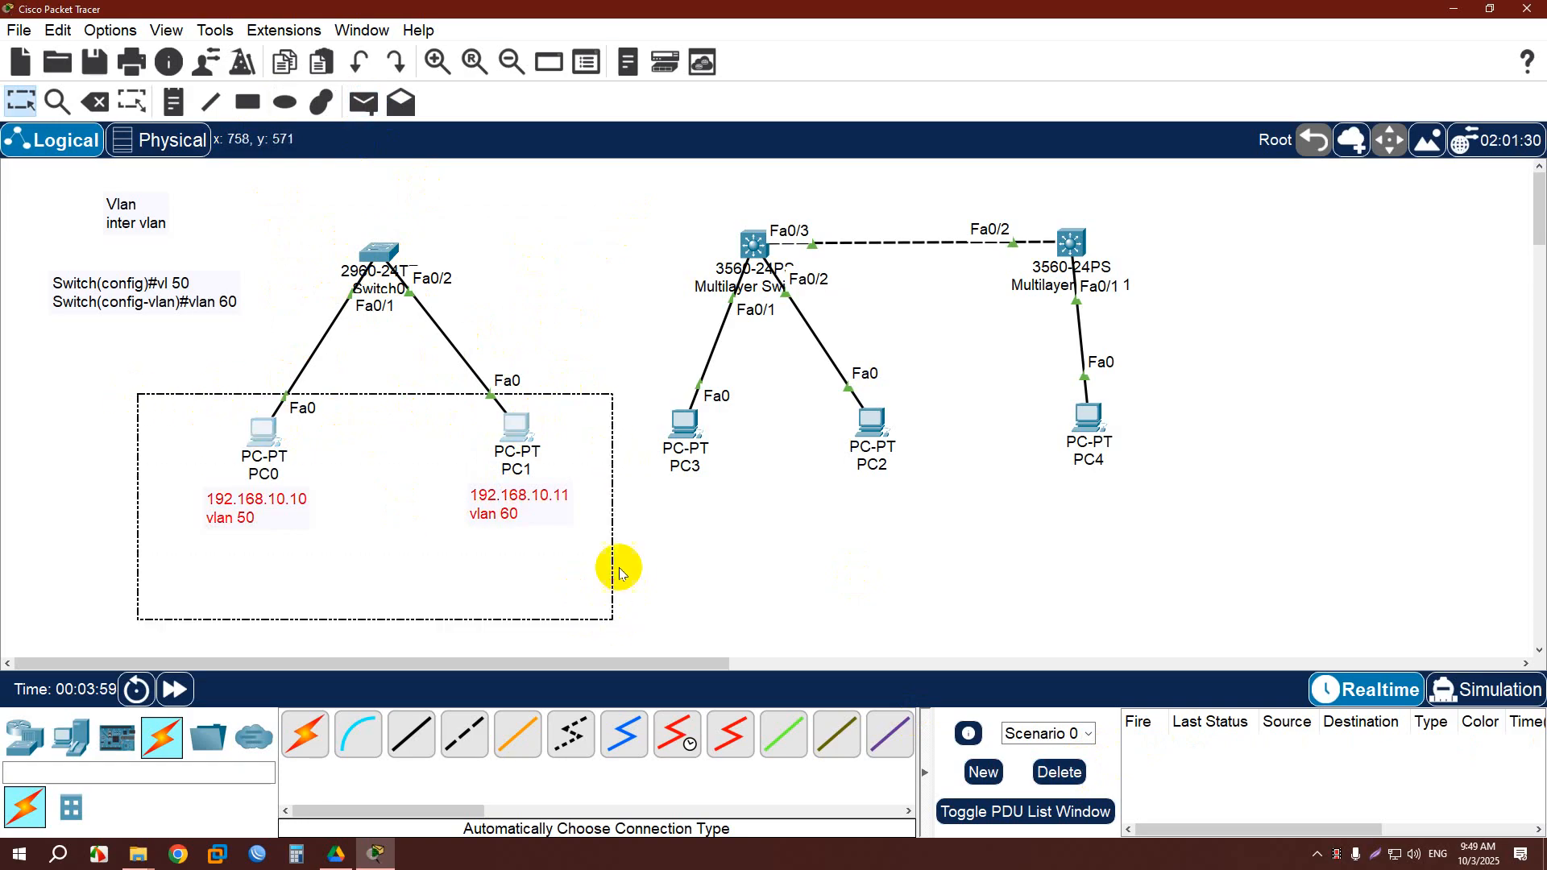
left_click(623, 548)
left_click_drag(663, 209, 1152, 289)
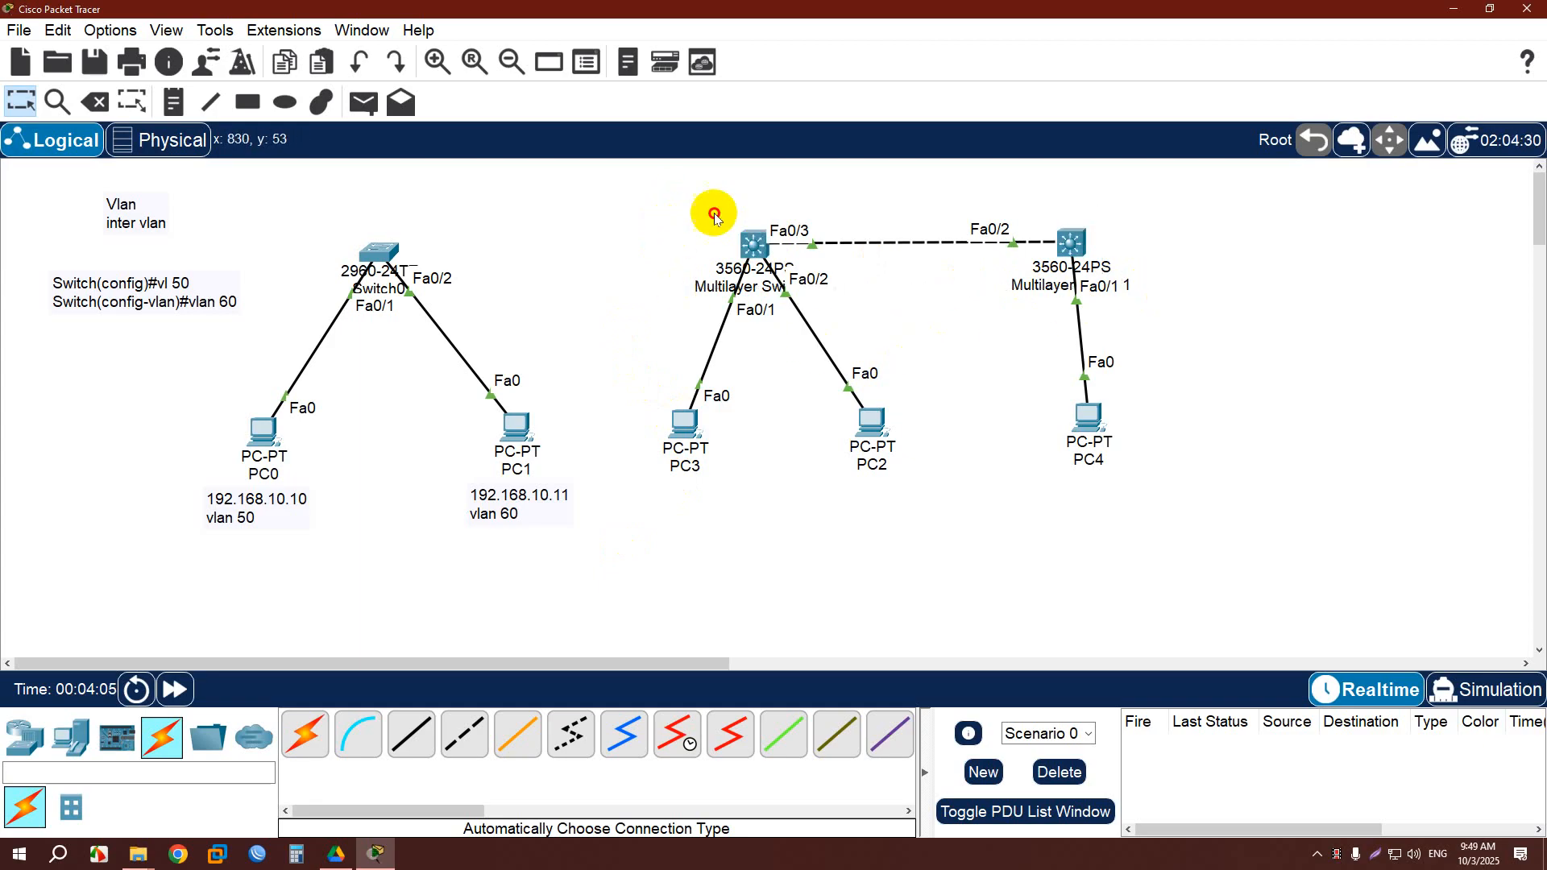
left_click_drag(675, 202, 1148, 285)
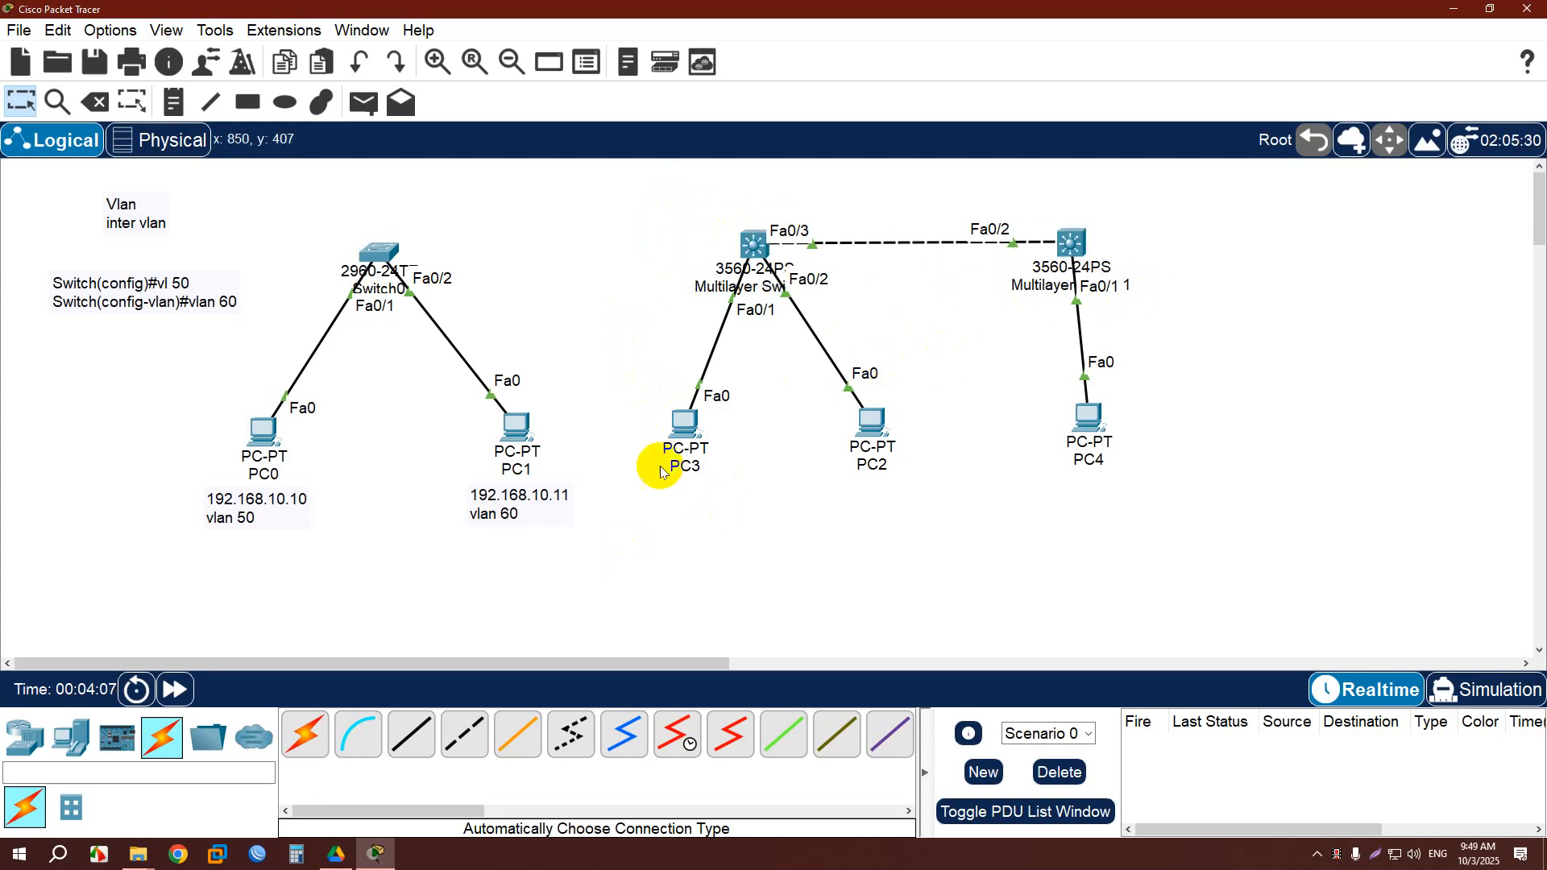
left_click_drag(621, 362, 984, 535)
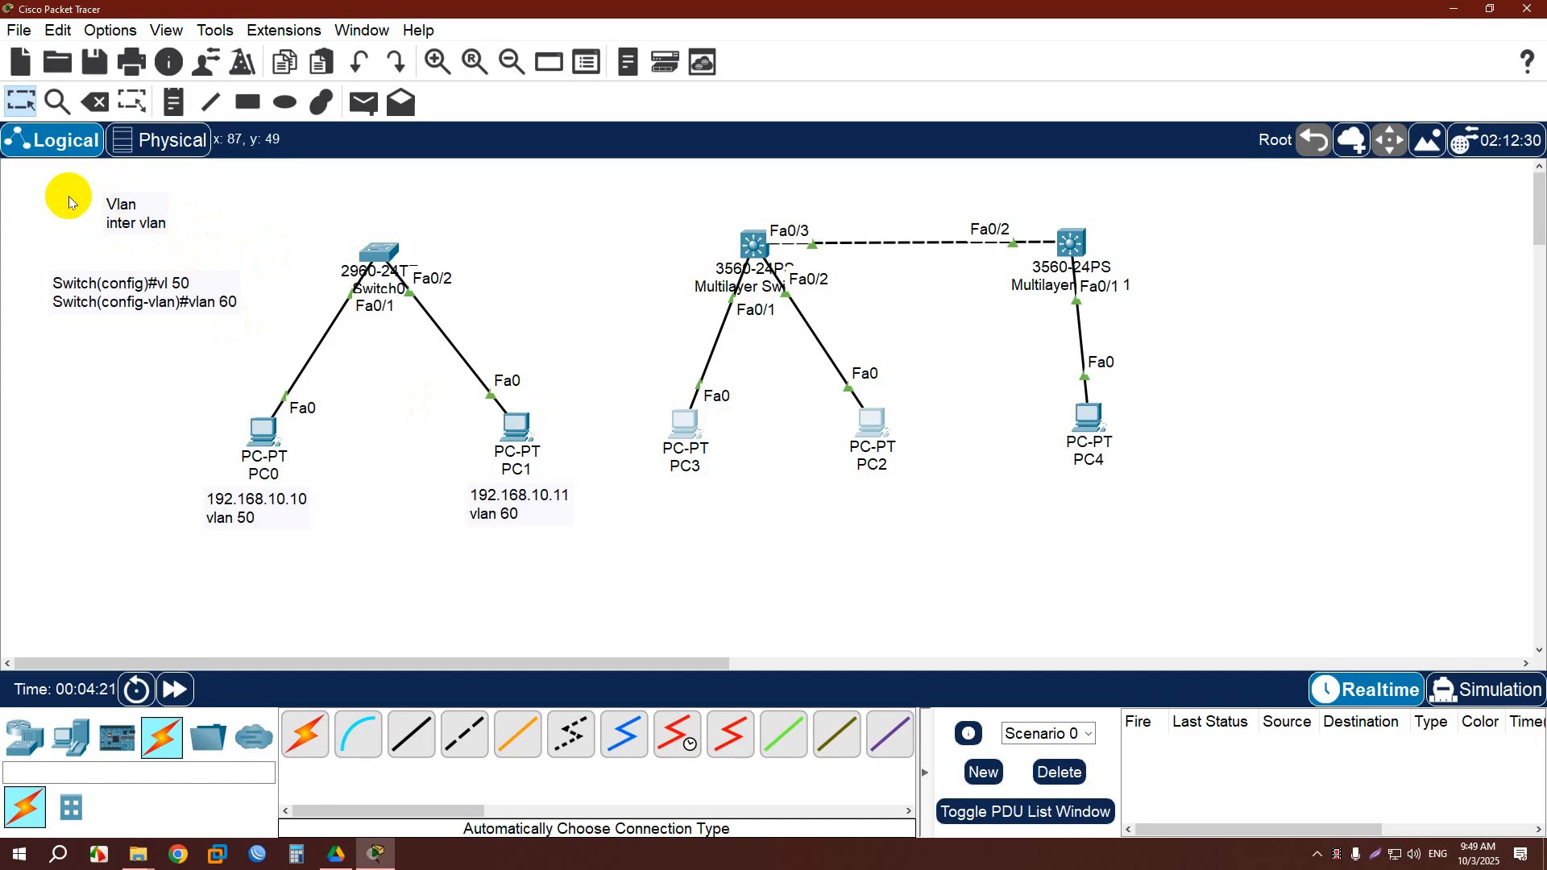
mouse_move(70, 196)
left_mouse_down()
mouse_move(549, 594)
mouse_move(593, 584)
left_mouse_up()
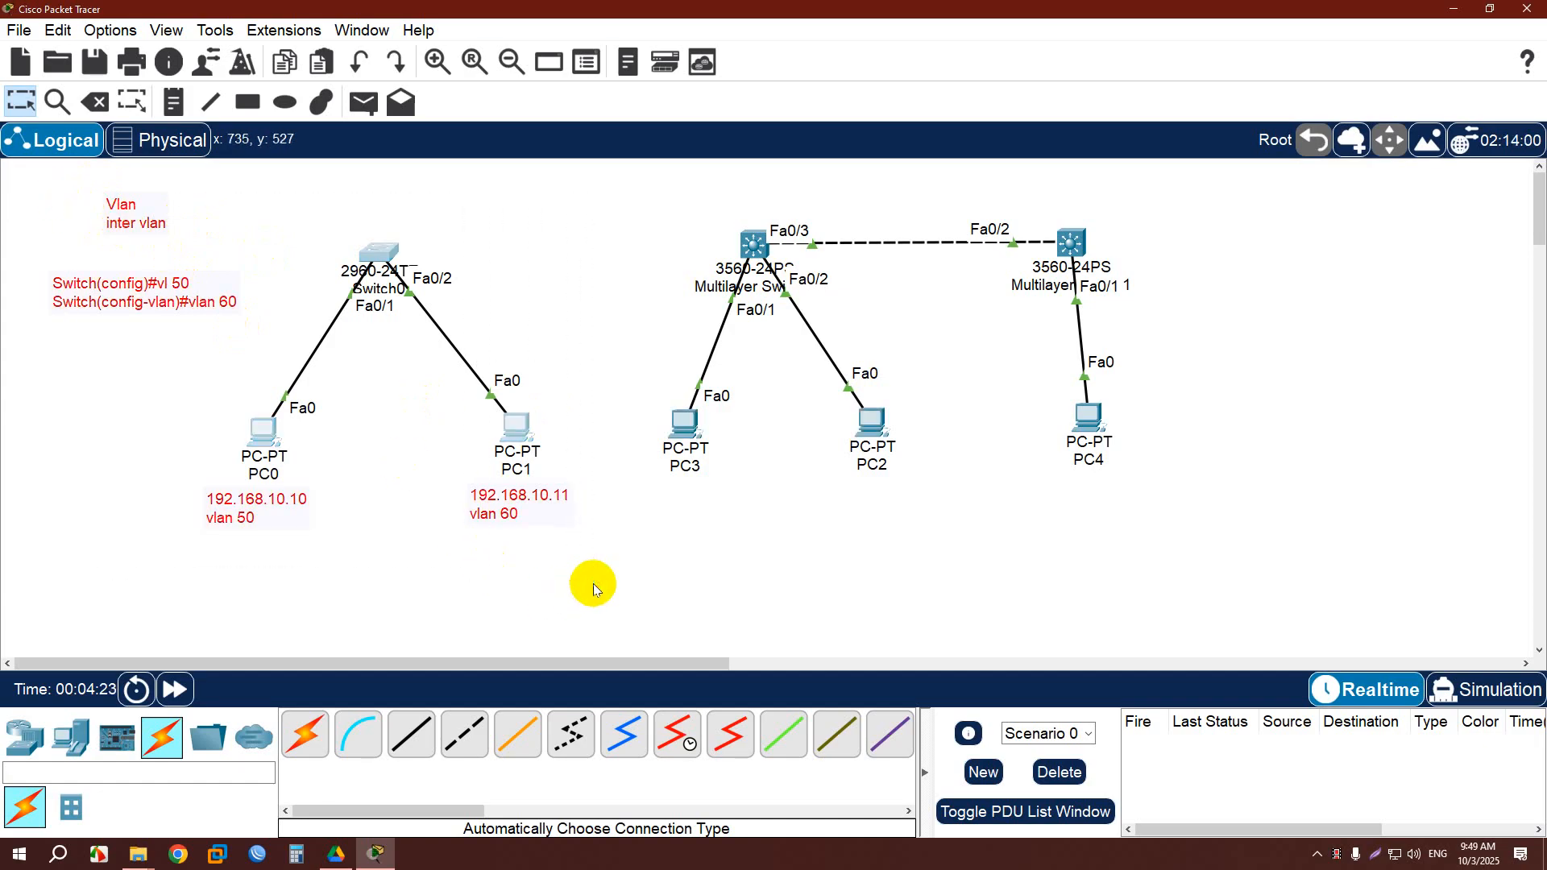
left_click(395, 569)
Move the VLAN creation note slightly upward and copy the f0/1 access-port commands for VLAN 50 from Switch0's CLI.
left_click_drag(190, 293, 193, 280)
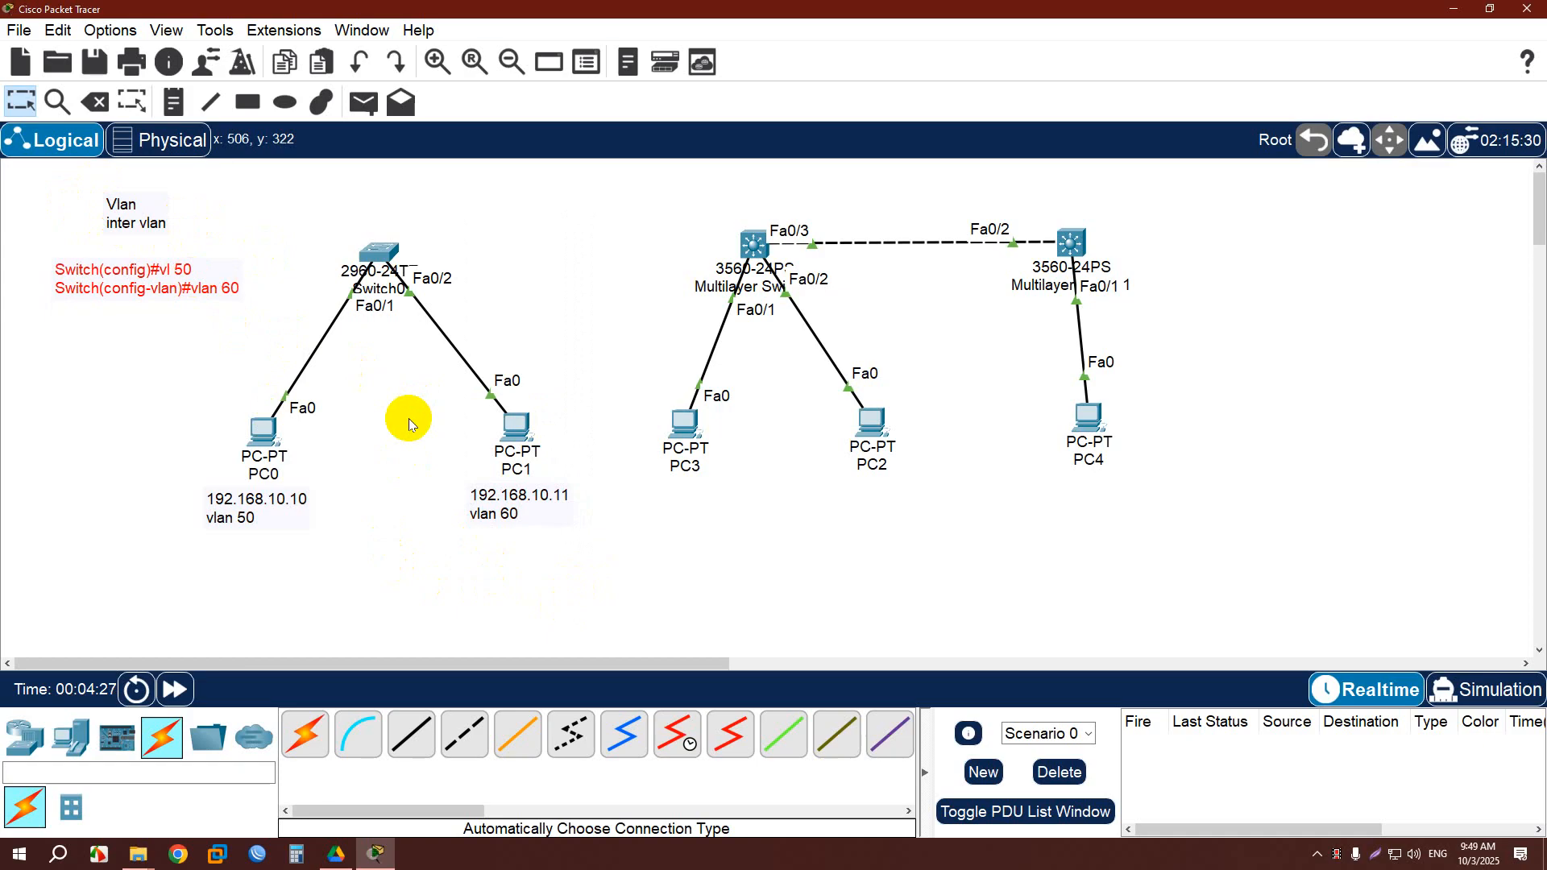
left_click(404, 251)
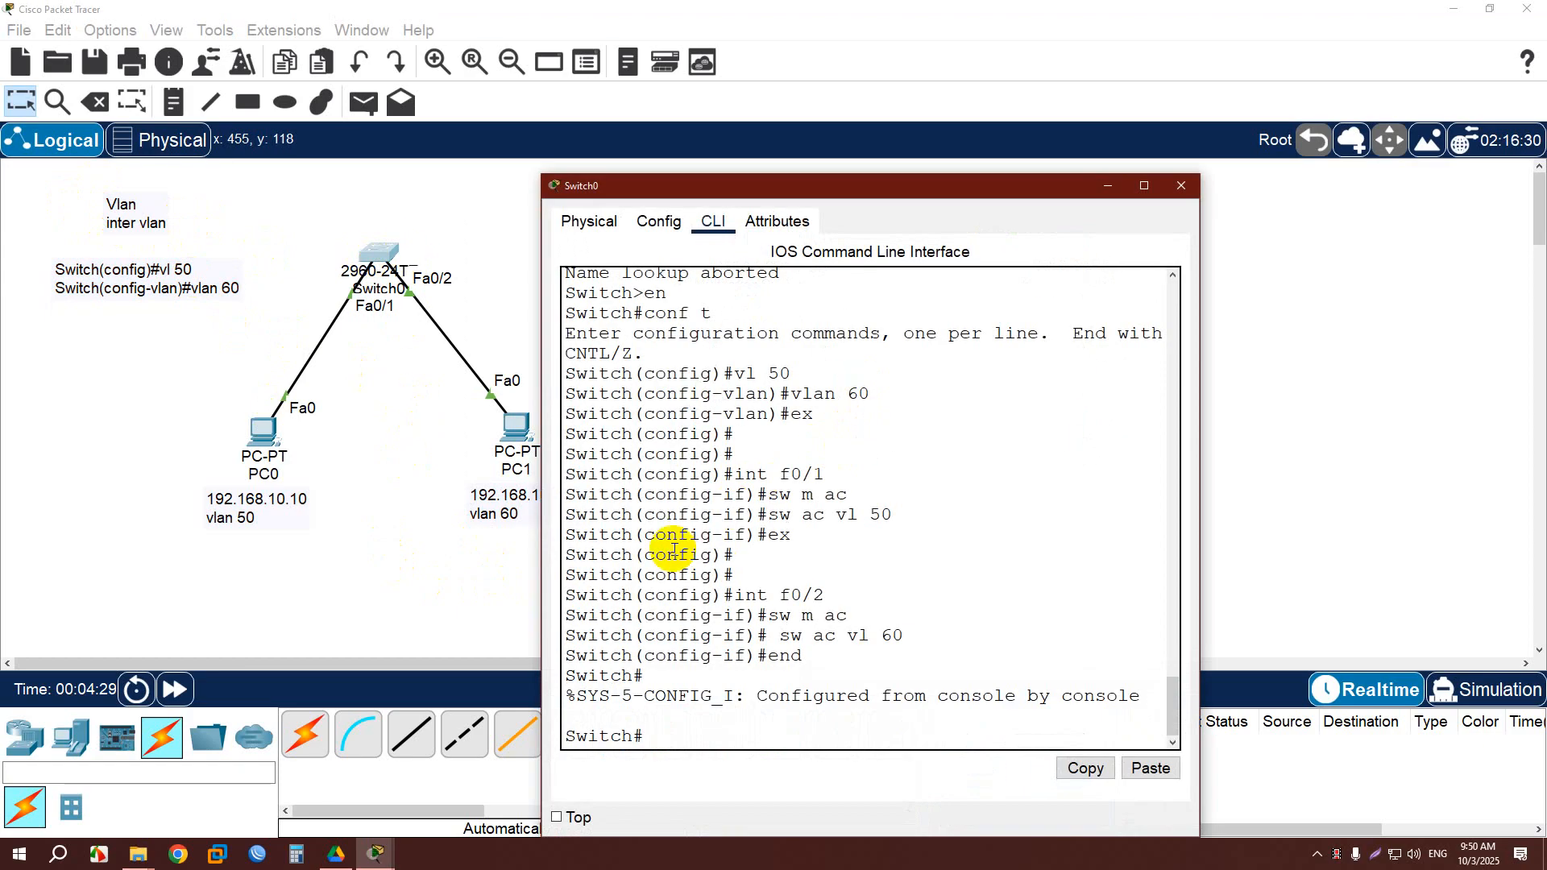
left_click_drag(572, 474, 967, 535)
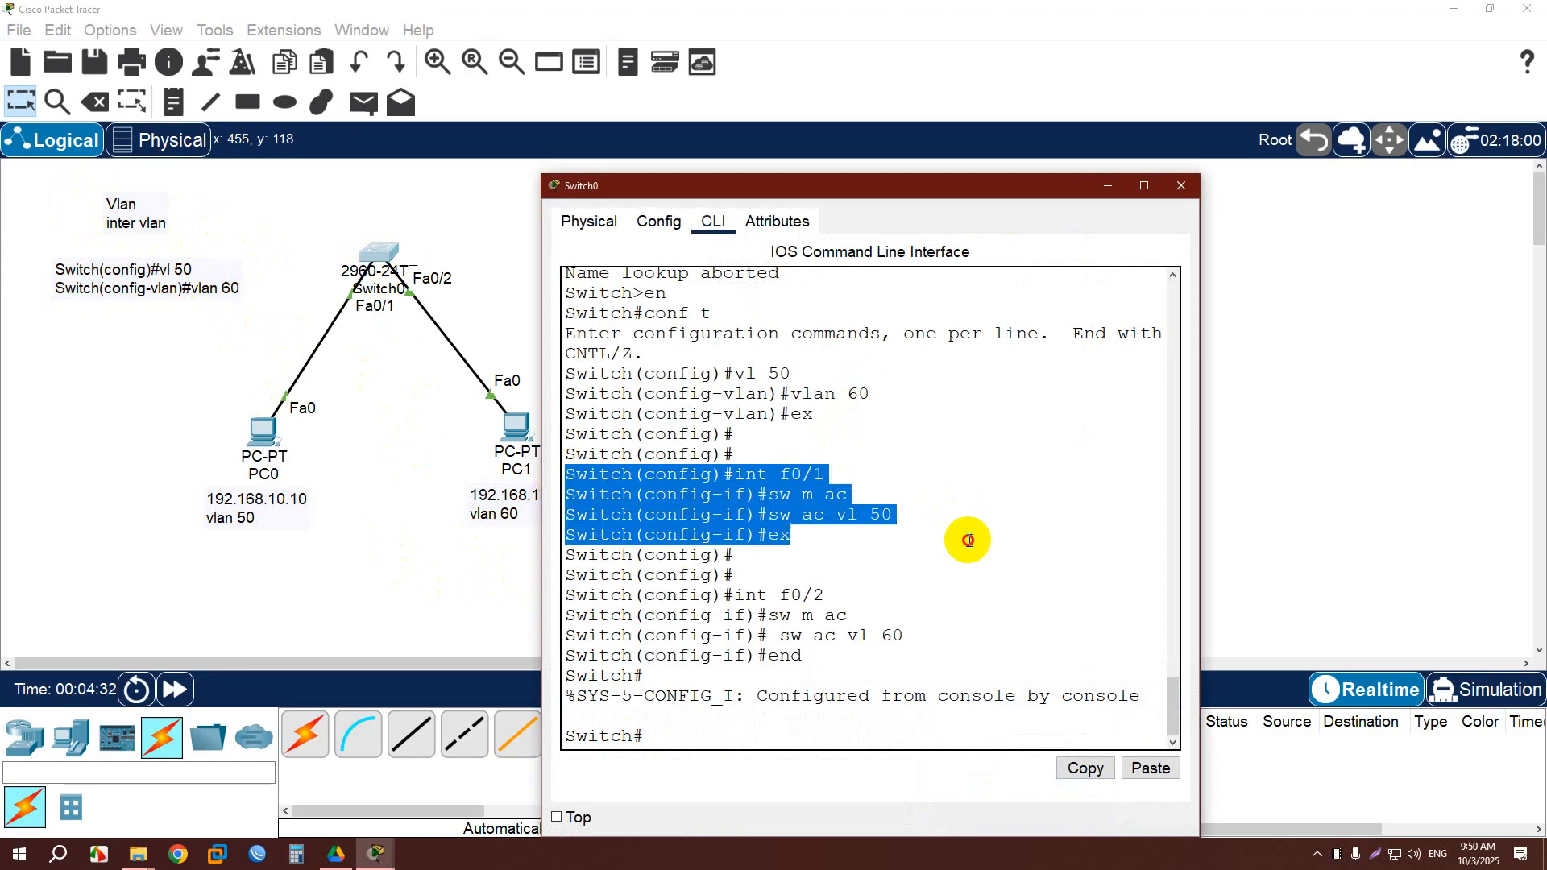
left_click(1084, 767)
left_click(123, 361)
Paste the copied f0/1 commands into a new workspace note and align it beneath the VLAN creation note.
left_click(173, 102)
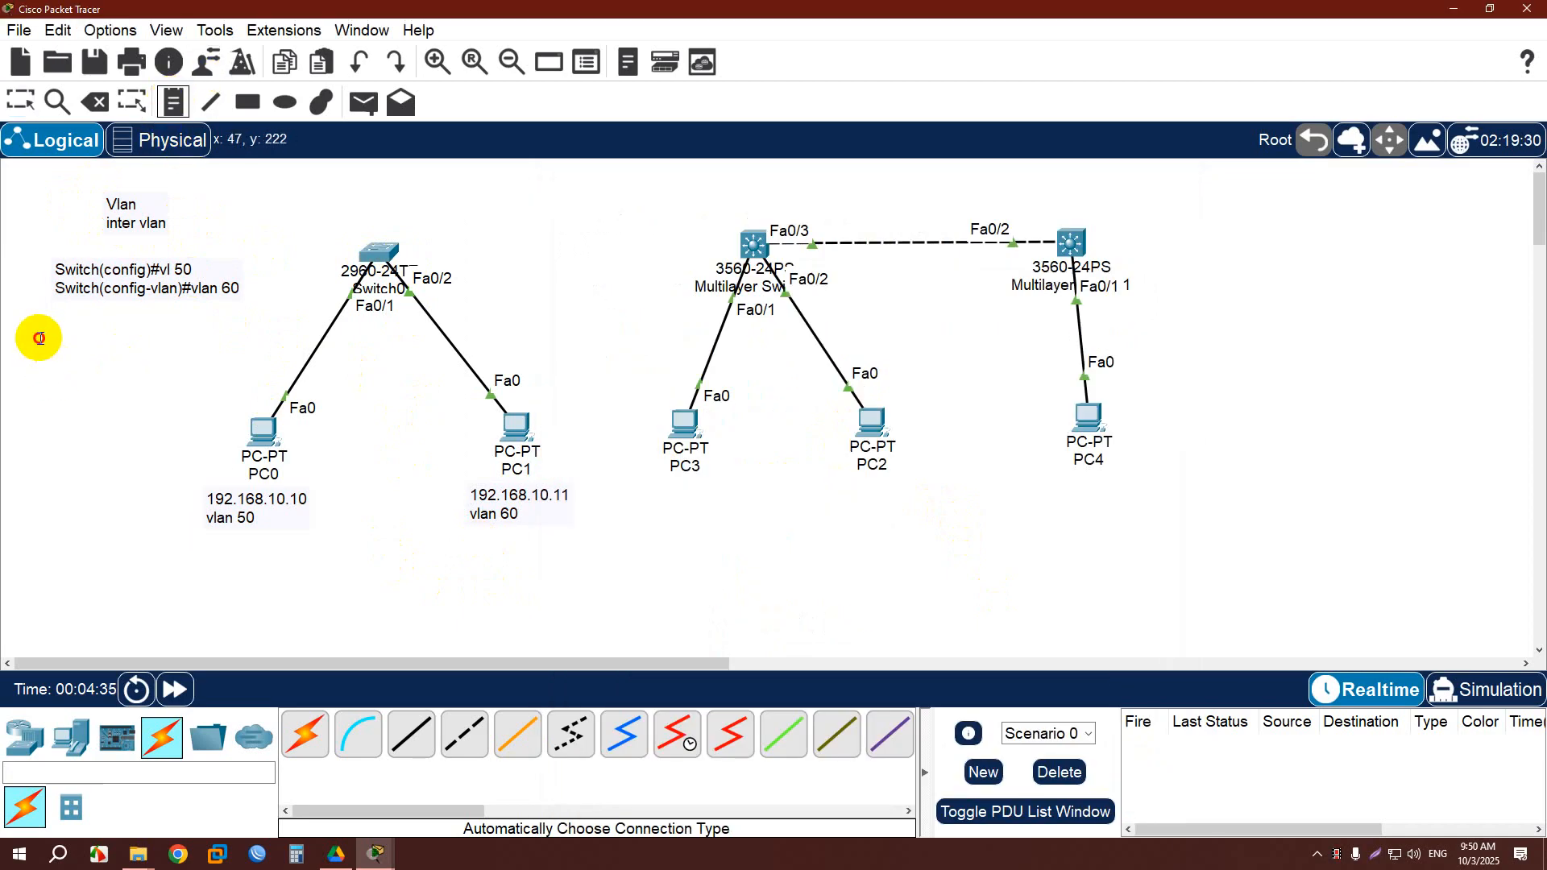
left_click(36, 338)
key("ctrl+v")
left_click(20, 103)
left_click(141, 378)
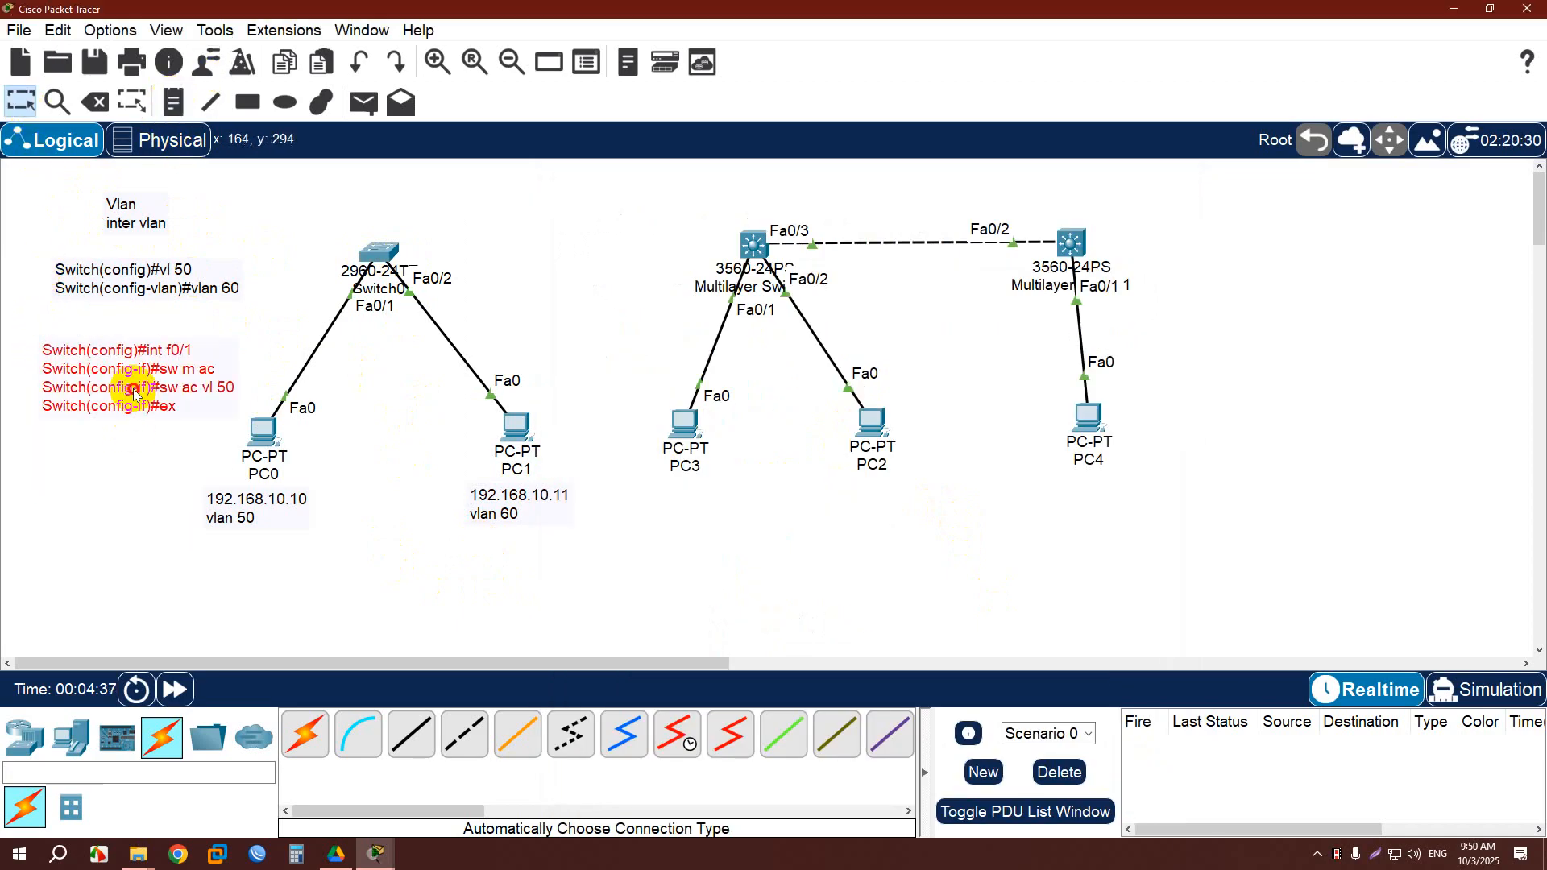
left_click_drag(145, 374, 152, 365)
left_click(199, 407)
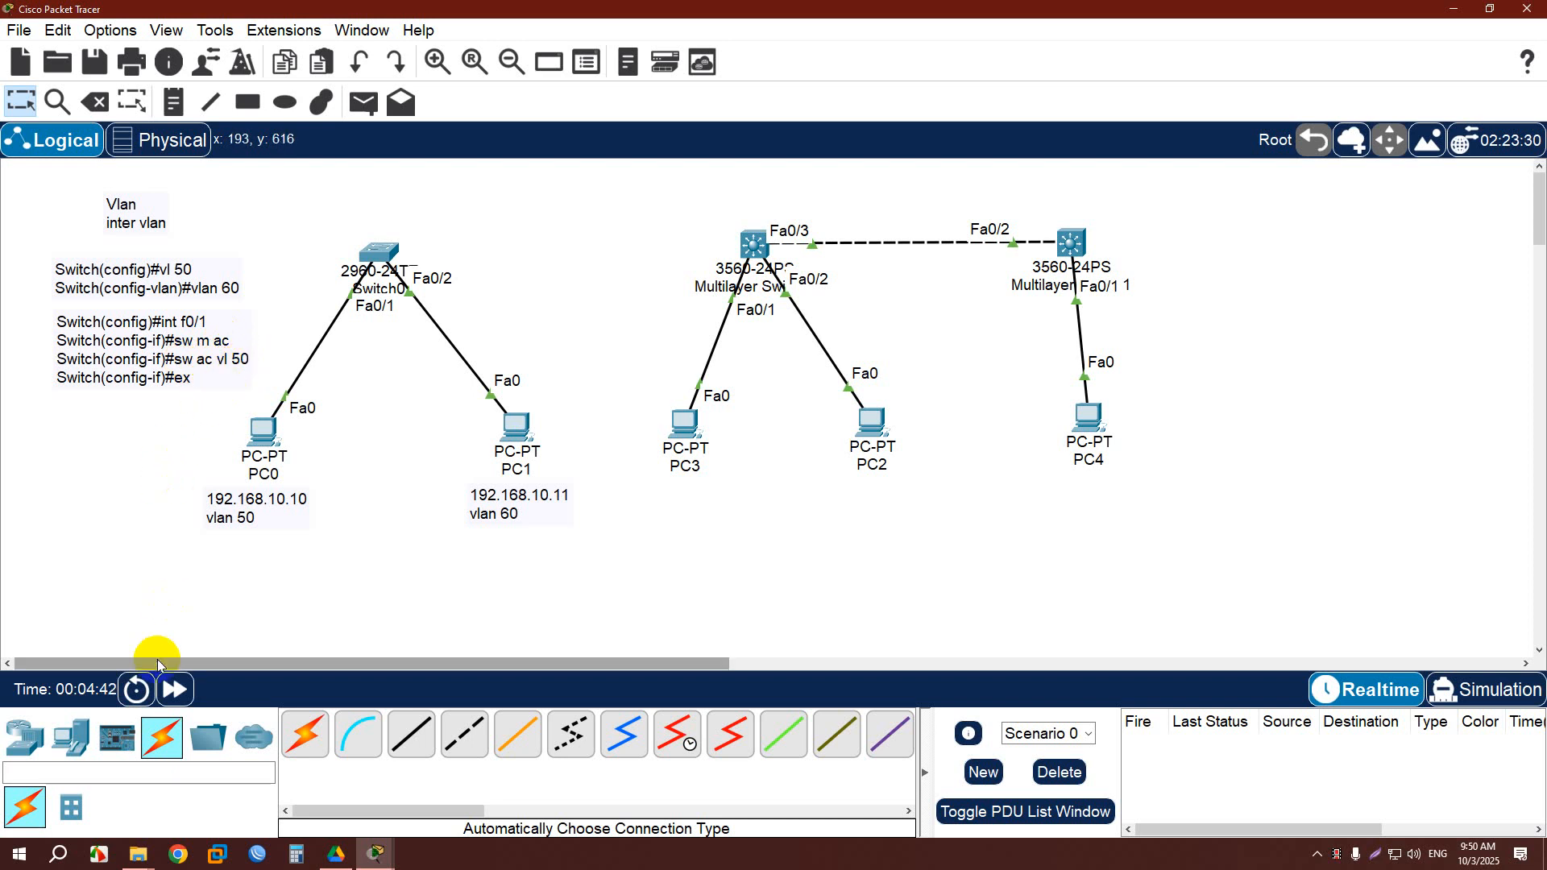
left_click_drag(566, 525, 563, 543)
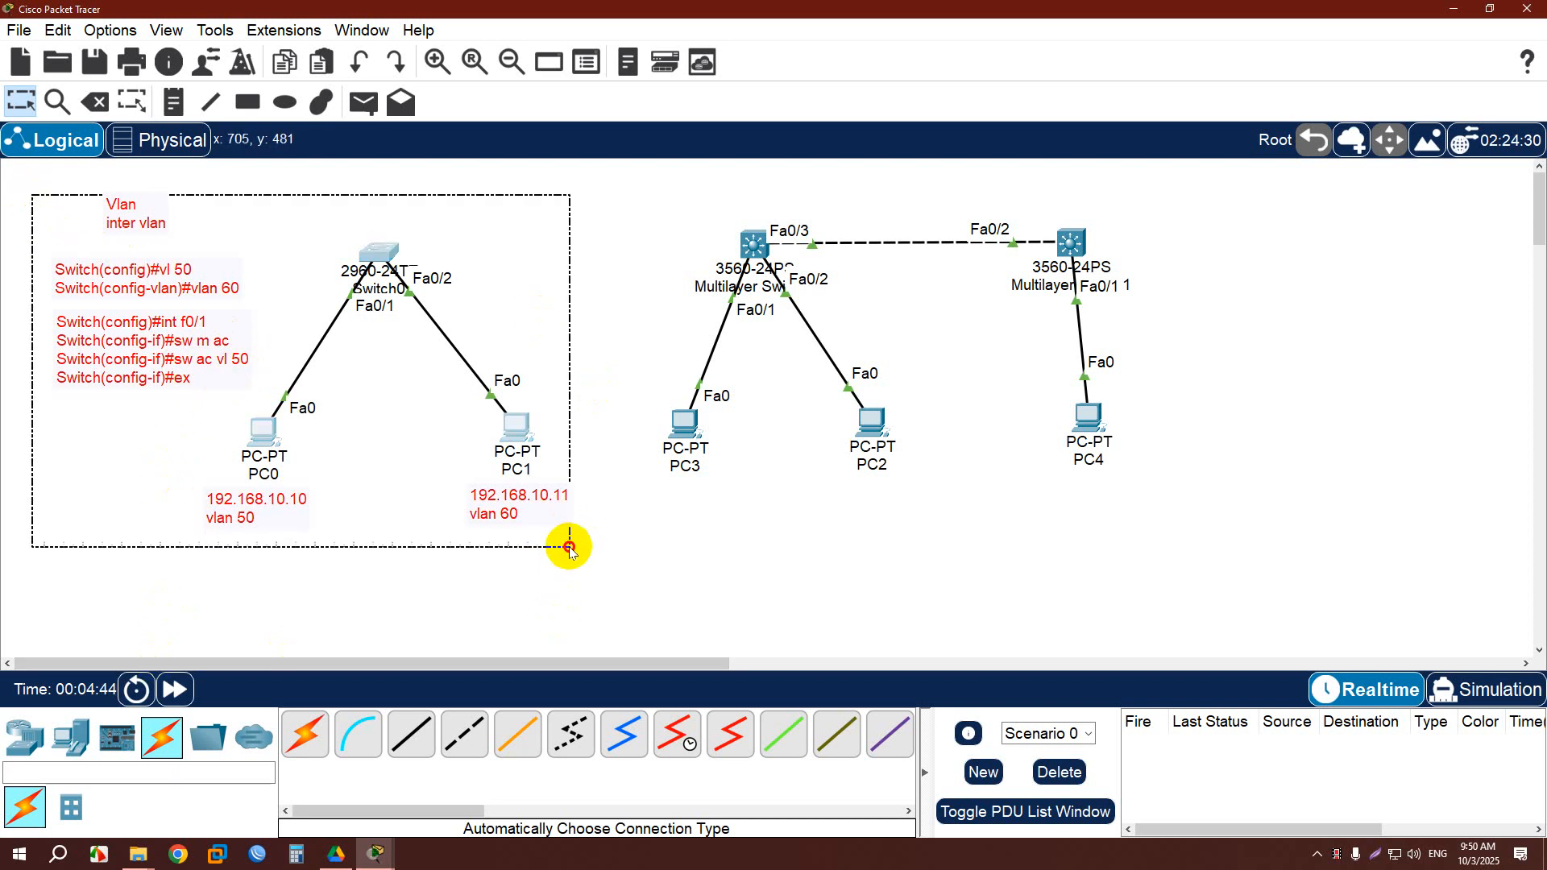
left_click(752, 596)
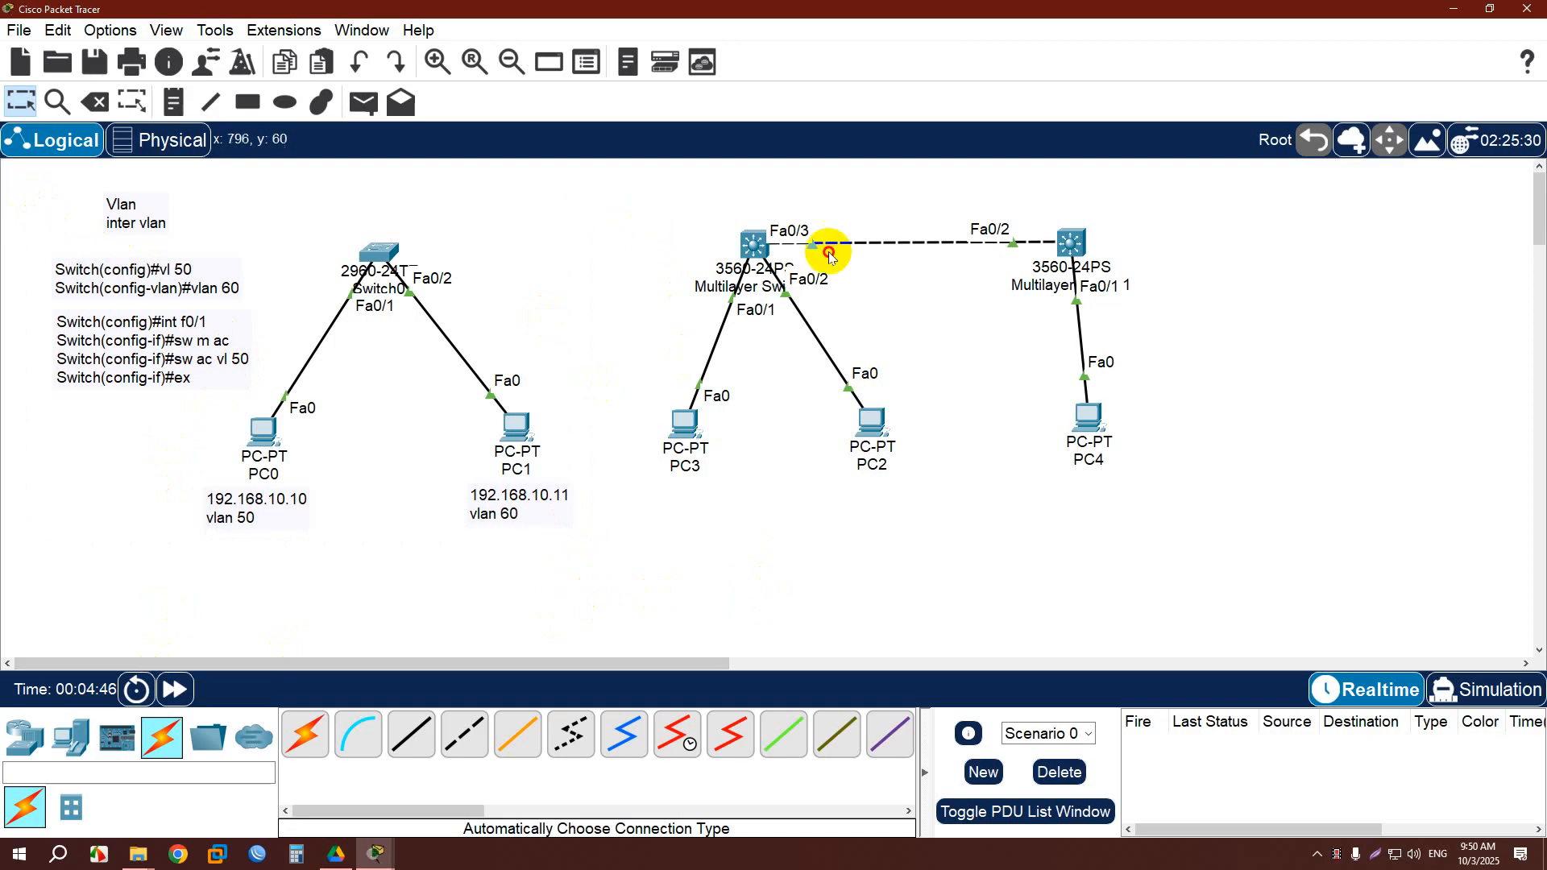
left_click_drag(639, 203, 1220, 572)
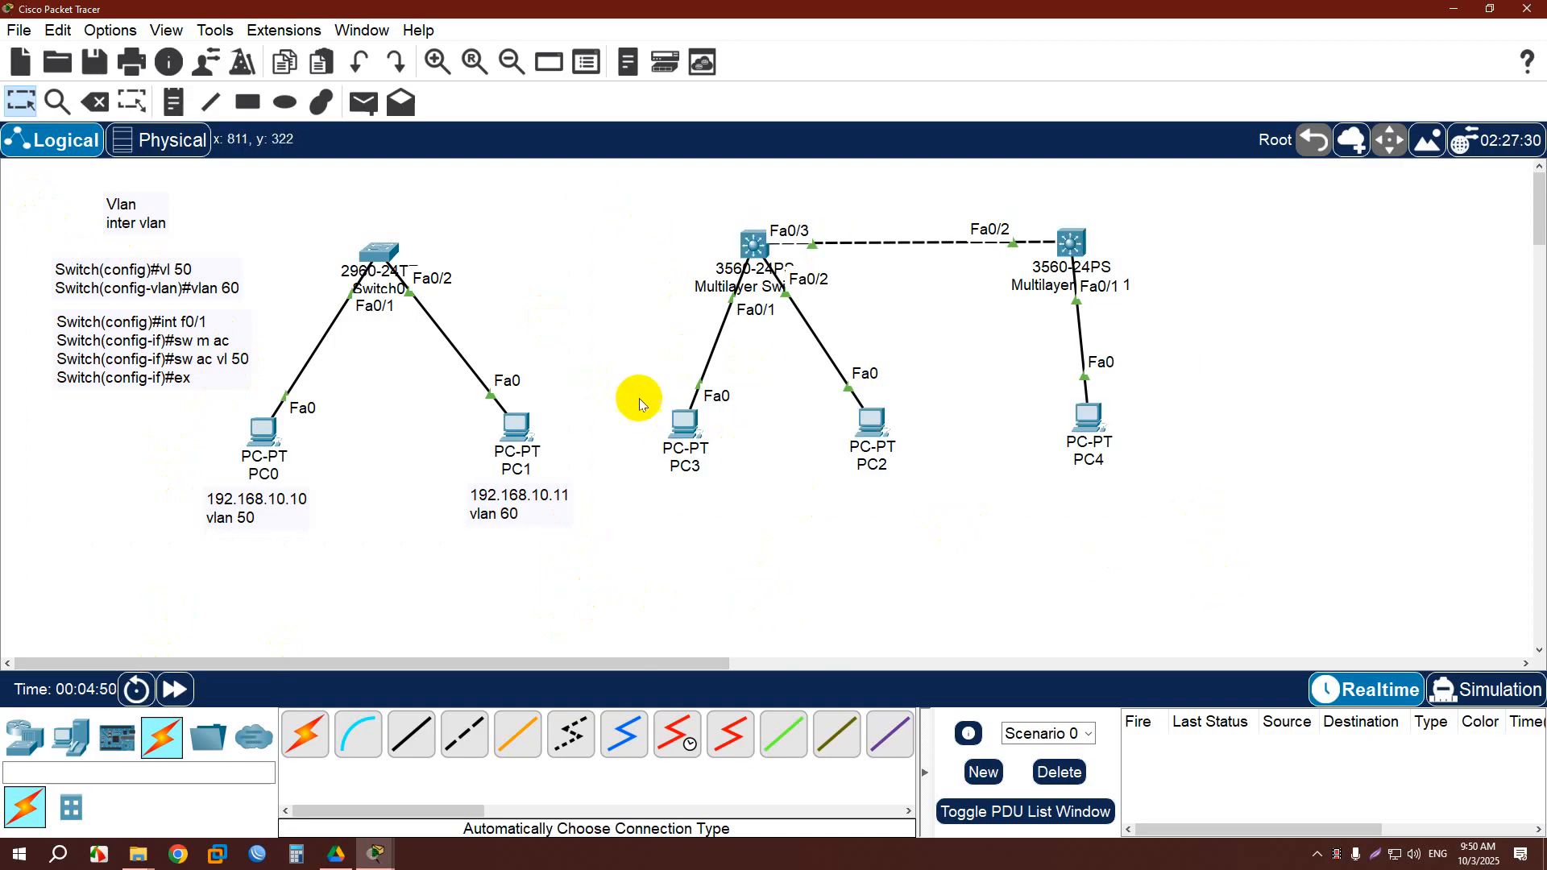
left_click_drag(632, 381, 768, 512)
left_click_drag(790, 375, 975, 548)
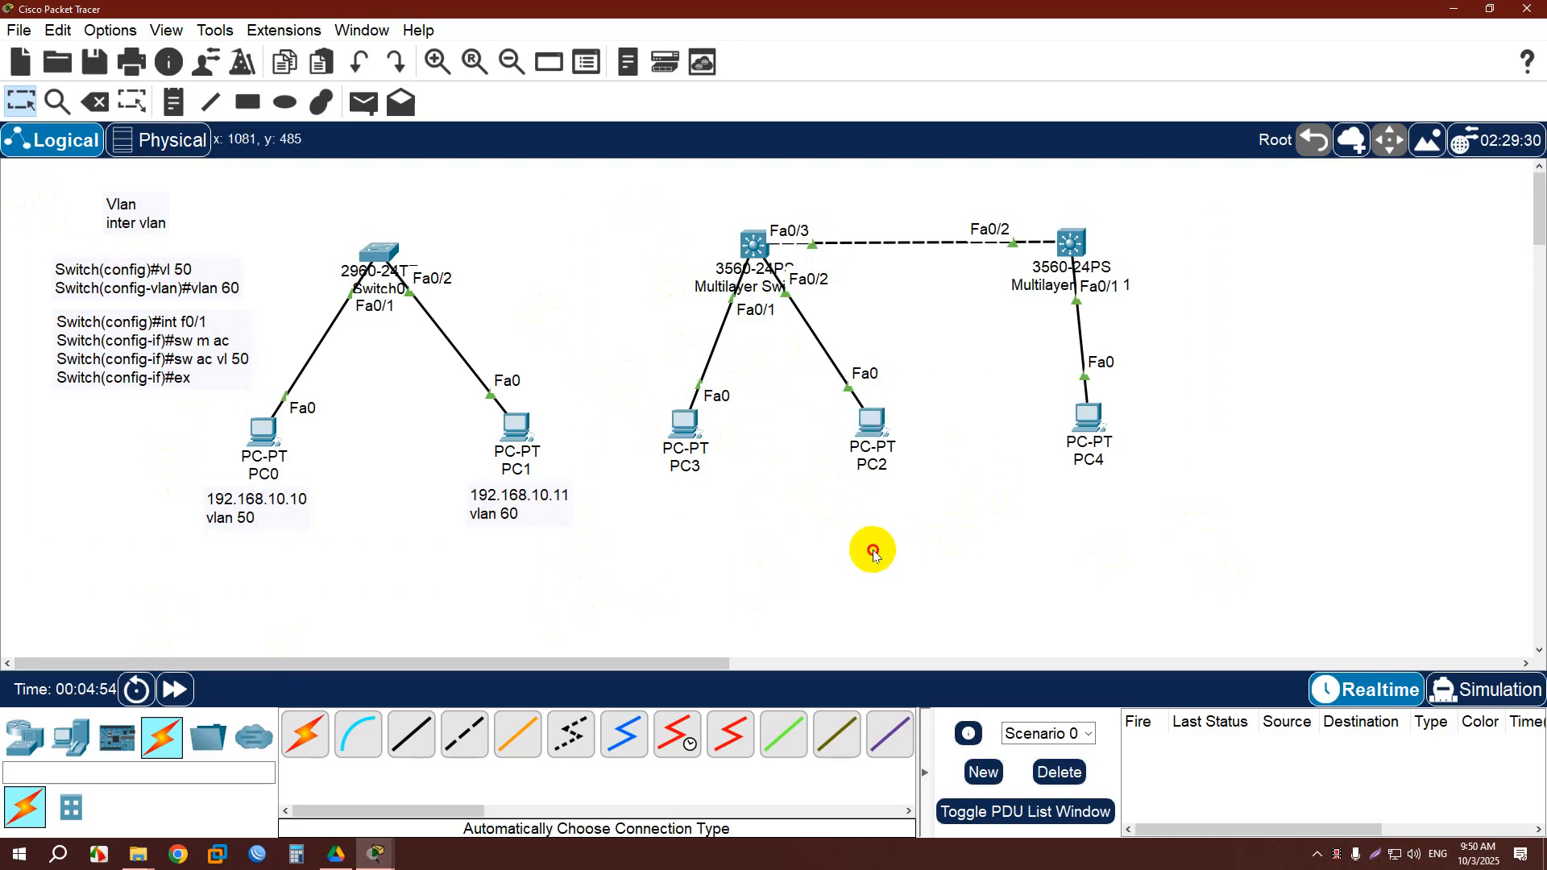
Add a generic server below PC2 and reroute the multilayer switch's Fa0/2 link from PC2 to the server.
left_click(71, 738)
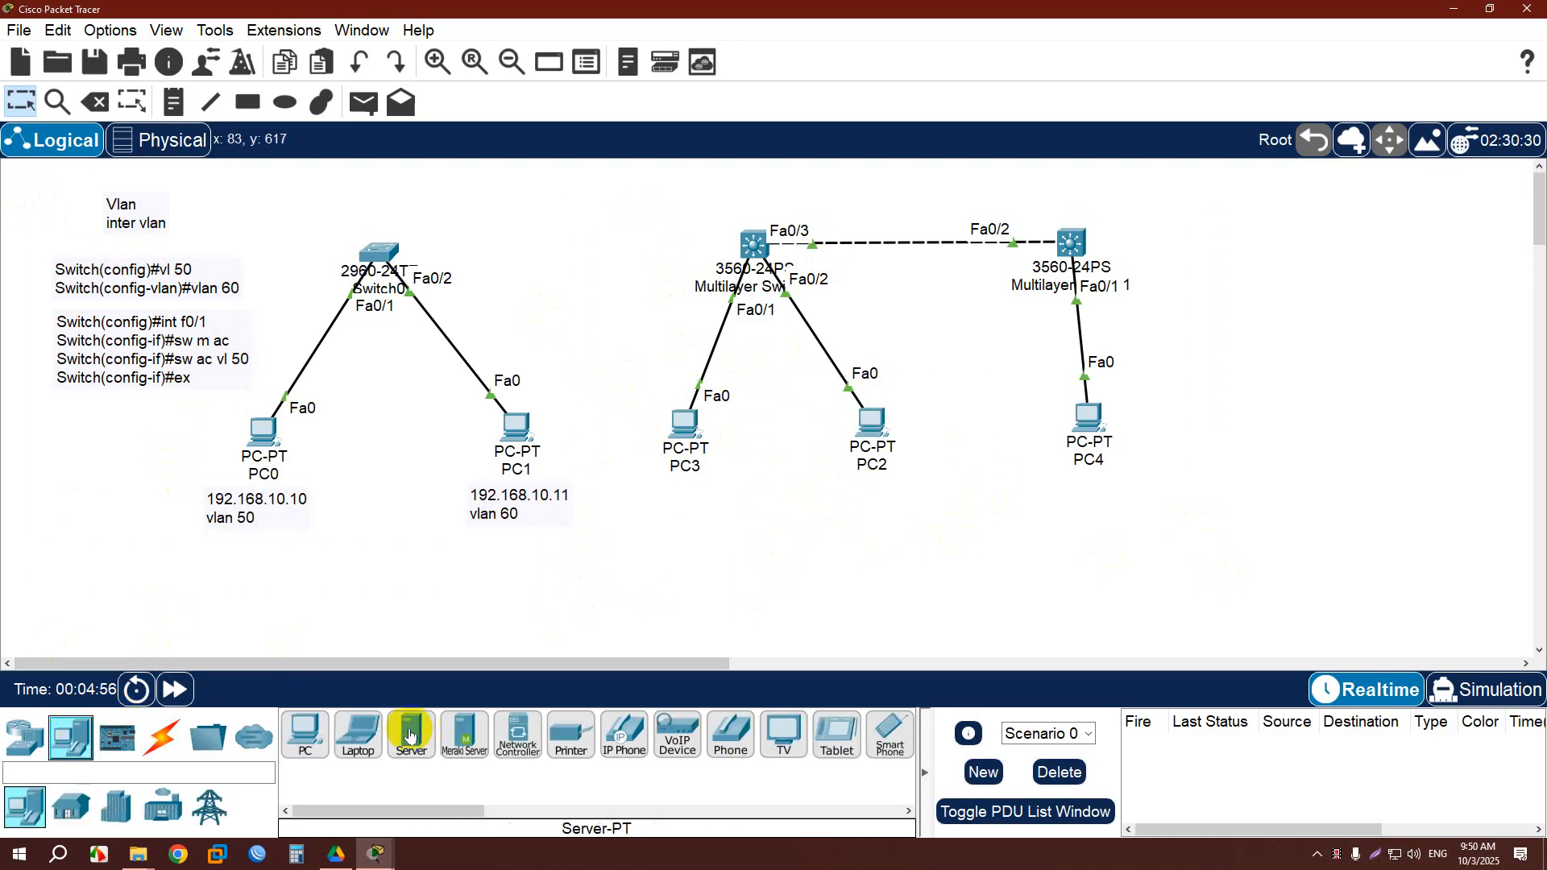
left_click(410, 735)
left_click(799, 516)
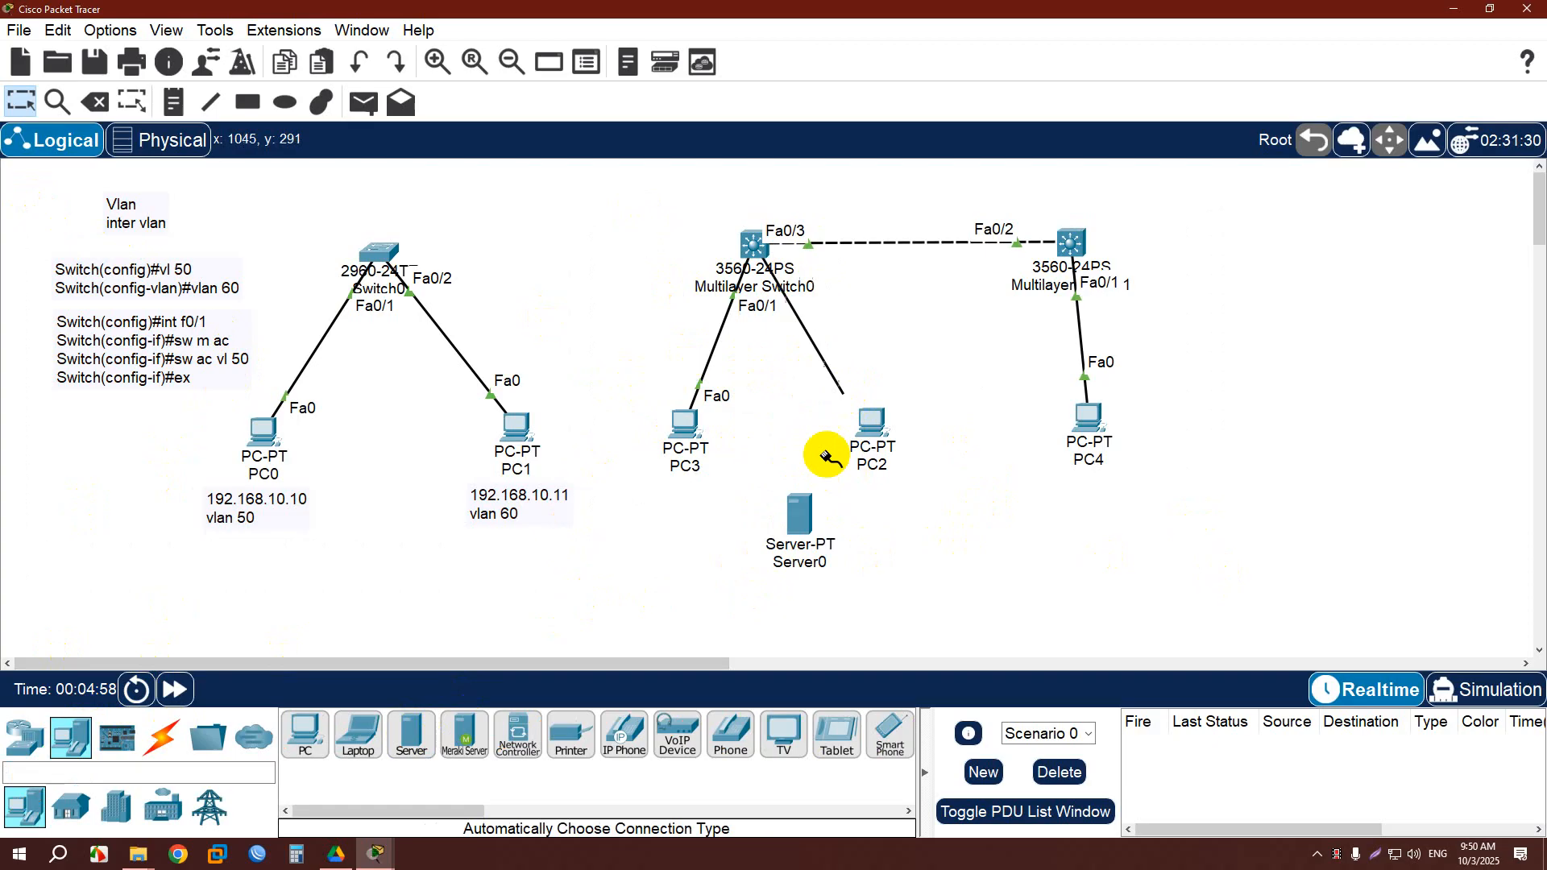
left_click(798, 515)
left_click(867, 520)
Park the disconnected PC2 below PC0 and move the server up beside PC3 in its place.
left_click_drag(863, 410, 1045, 624)
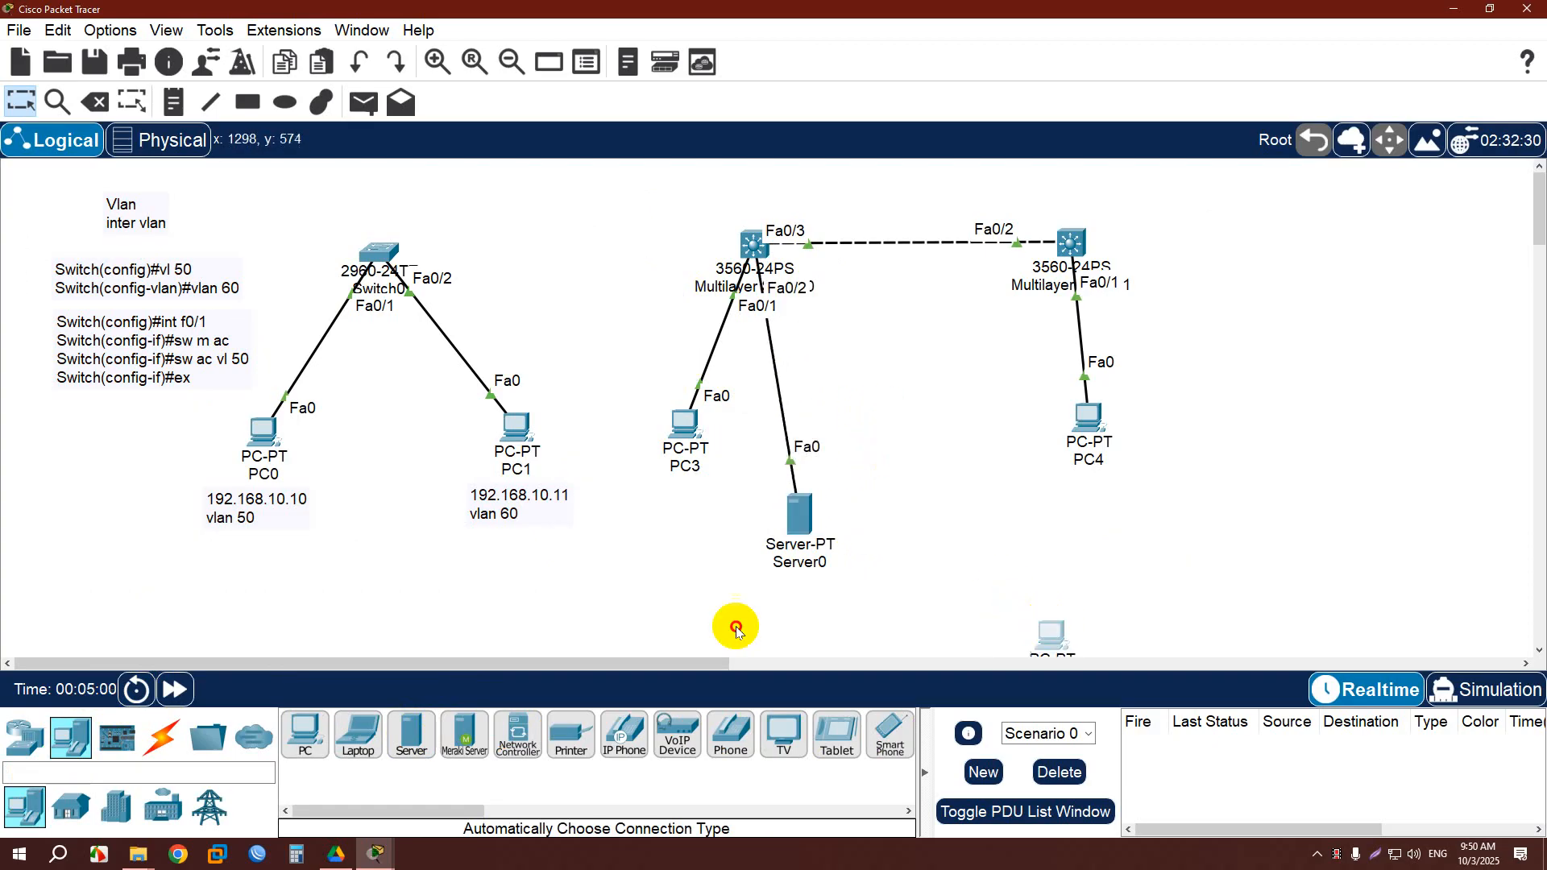
left_click_drag(736, 626, 302, 589)
left_click_drag(791, 496, 836, 402)
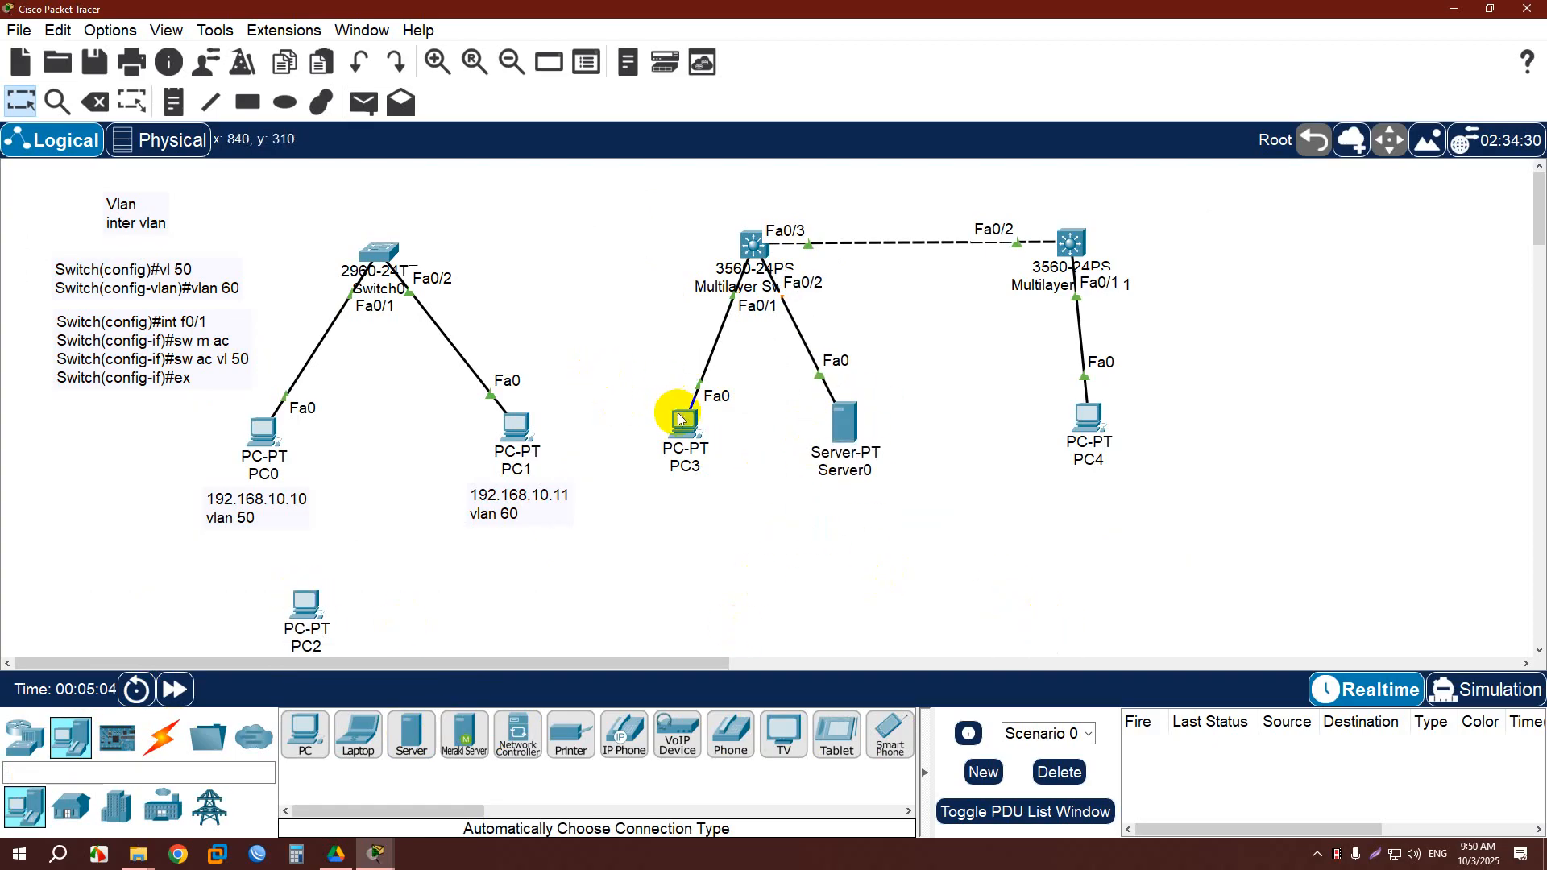
left_click_drag(661, 218, 839, 303)
left_click_drag(596, 350, 725, 486)
left_click_drag(756, 376, 905, 507)
left_click_drag(603, 363, 613, 474)
Rename the server's label to 192.168.100.100.
left_click(857, 470)
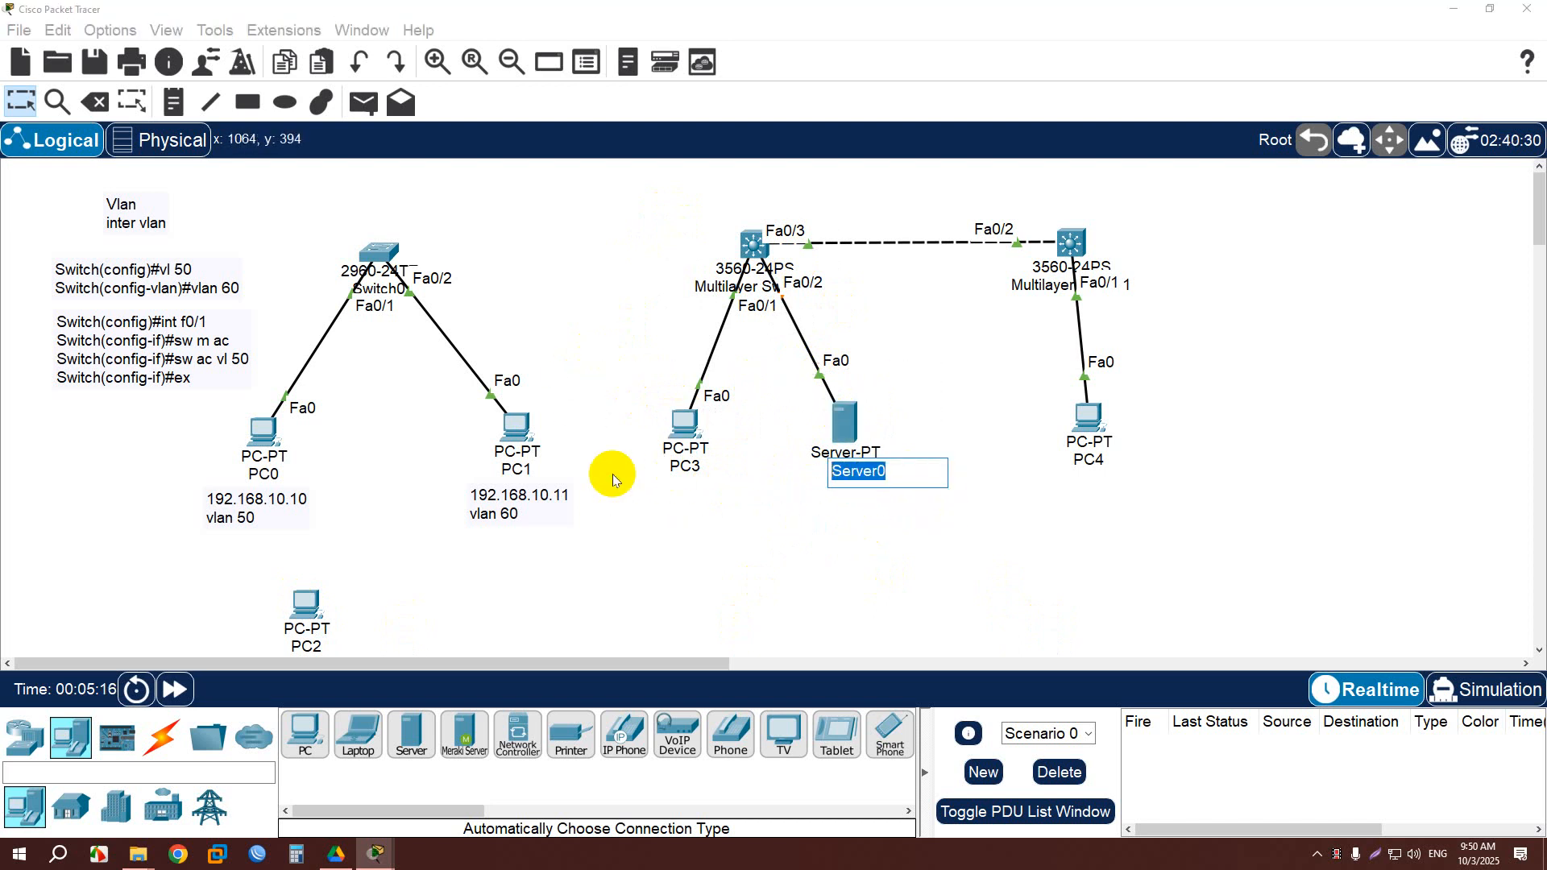
type("192.")
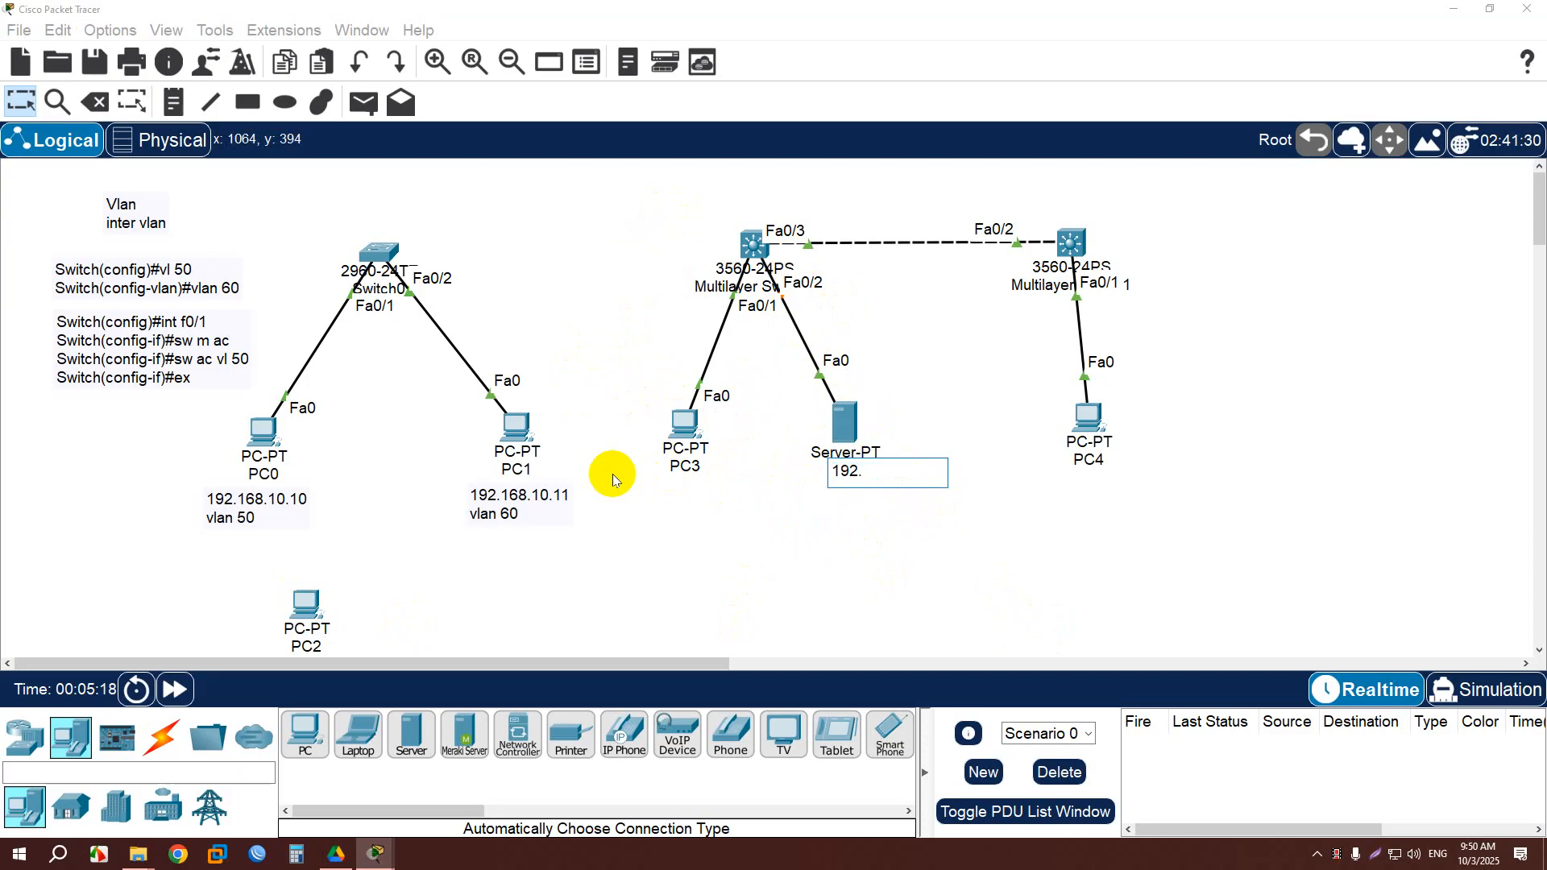
type("168.100.100")
left_click(613, 473)
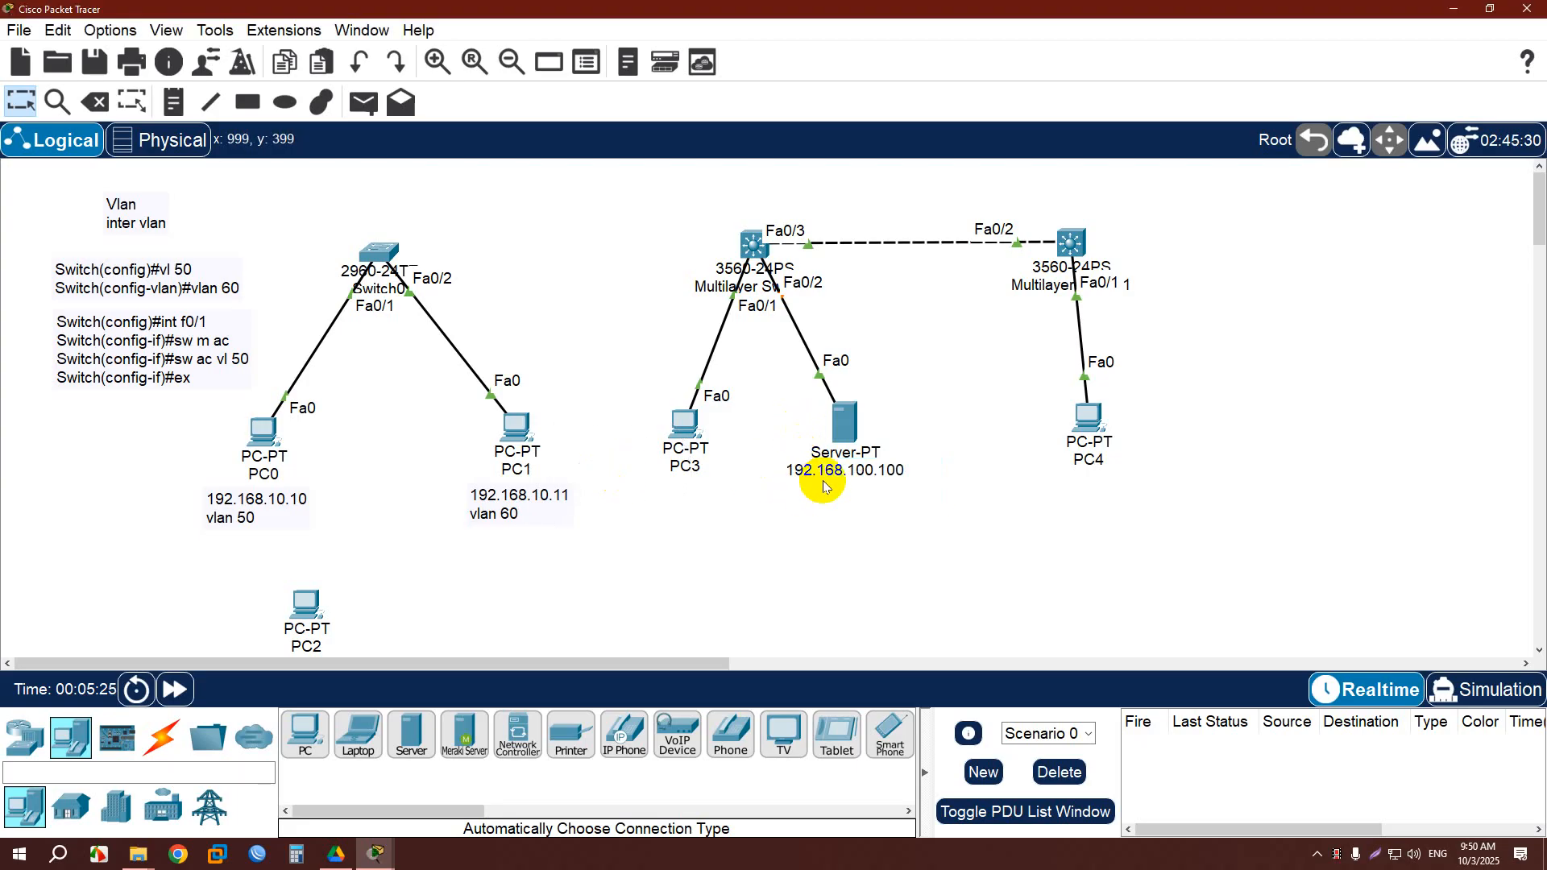
Append "vlan -100" to the server's label and move the server slightly farther from PC3.
double_click(887, 487)
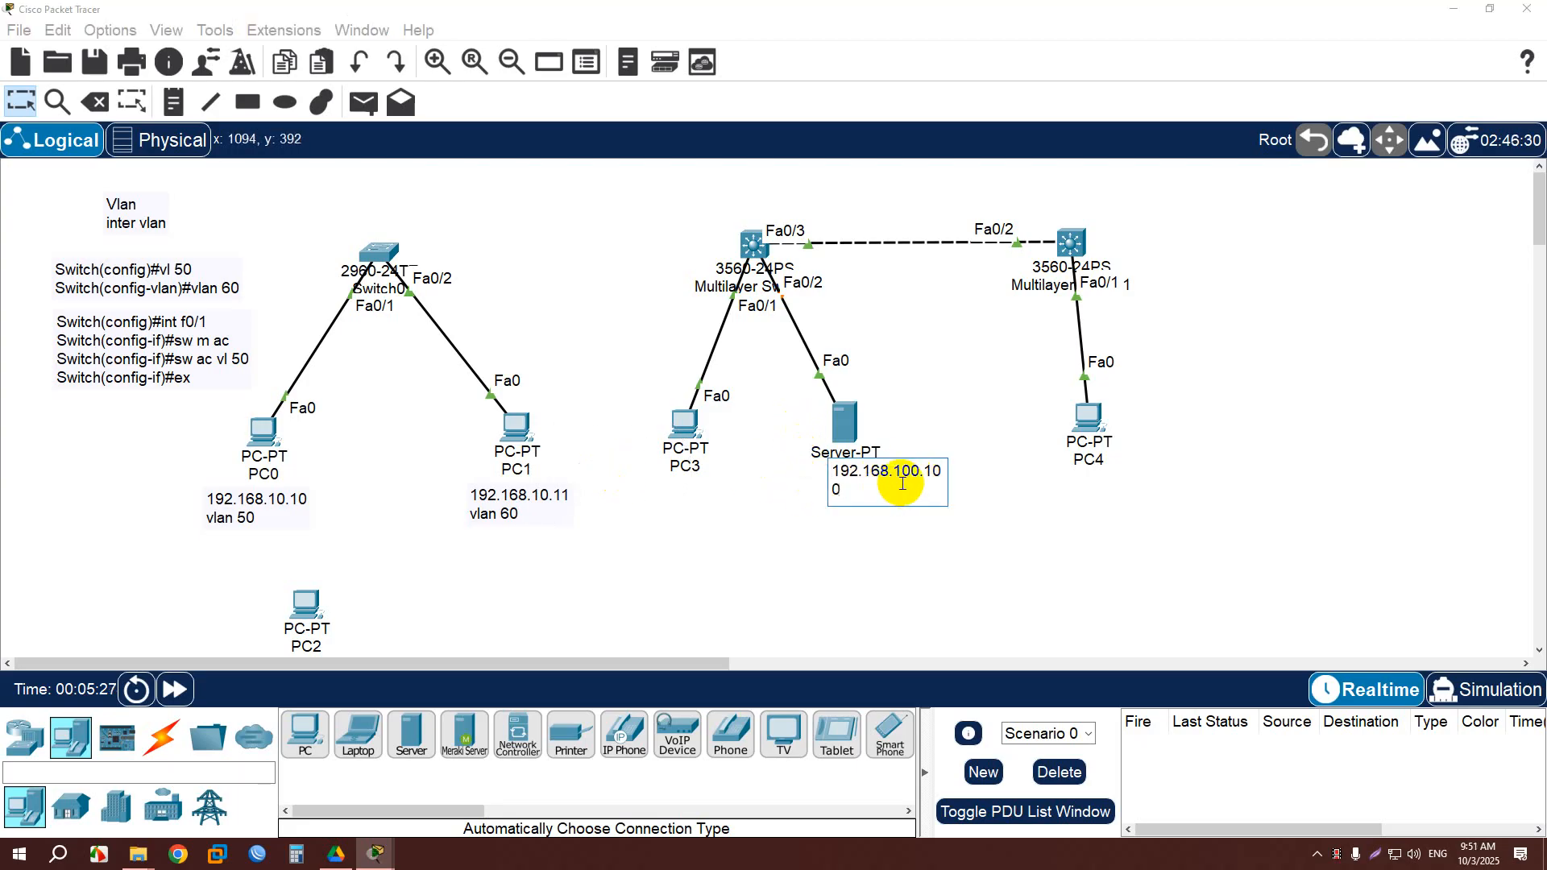
key("Return")
double_click(883, 475)
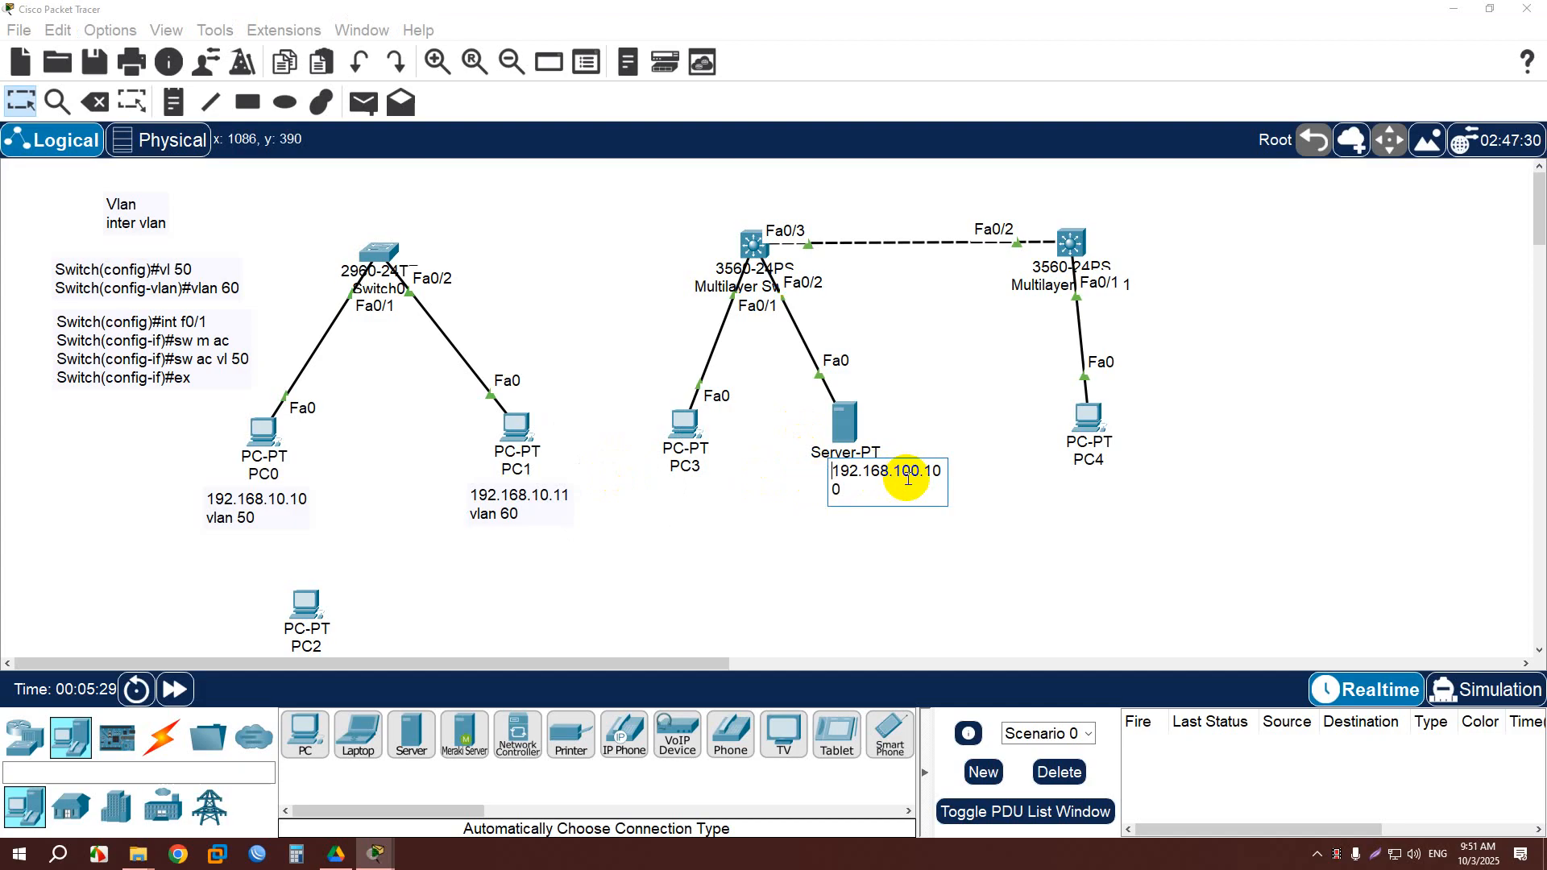
type("vlan -100")
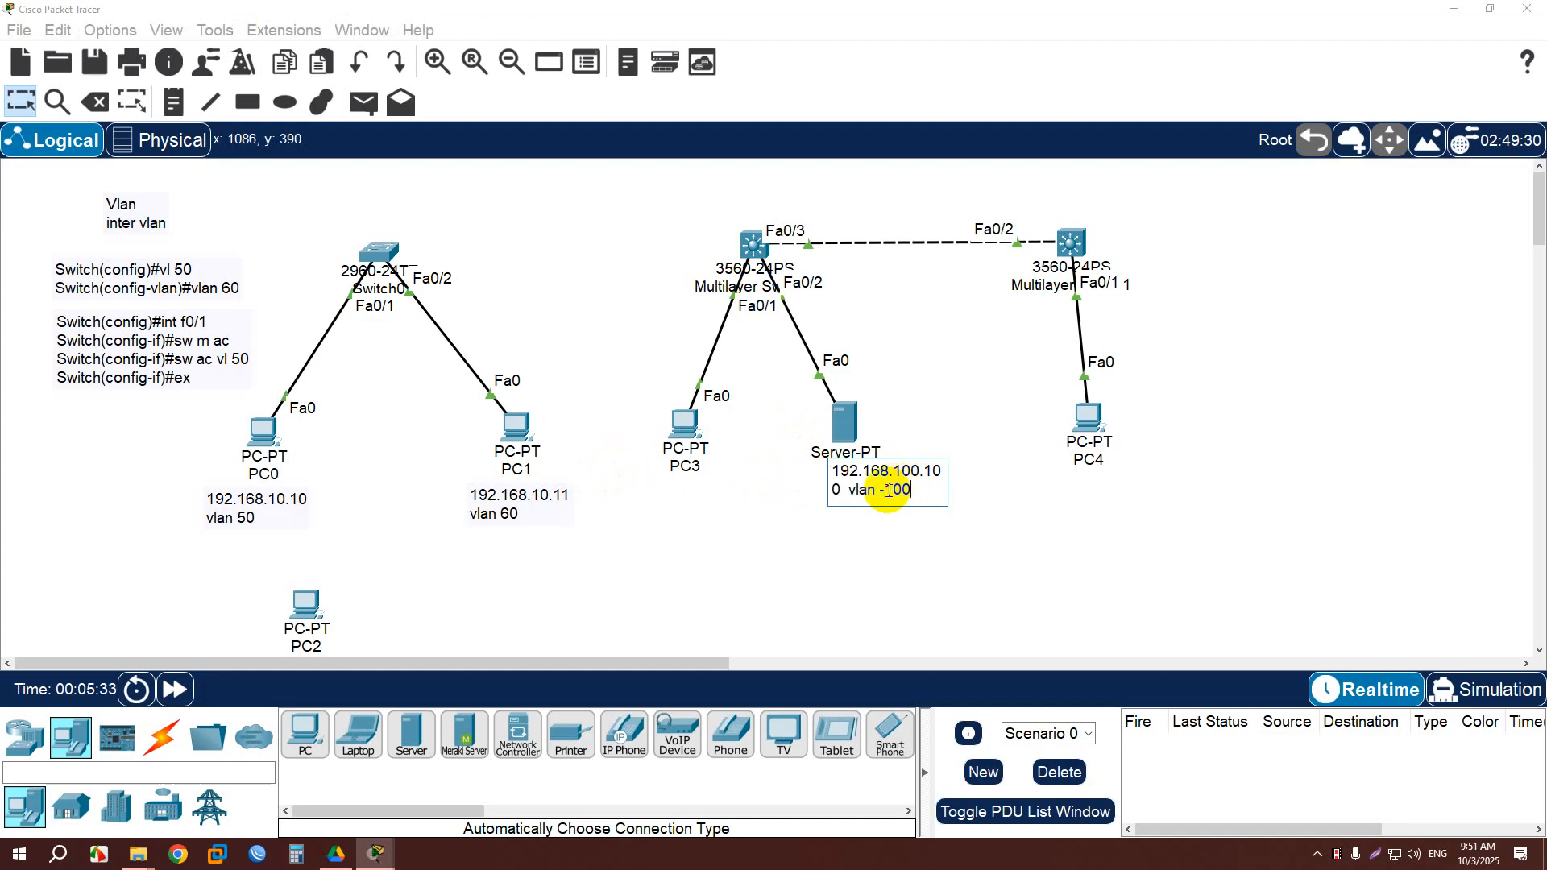
left_click(785, 559)
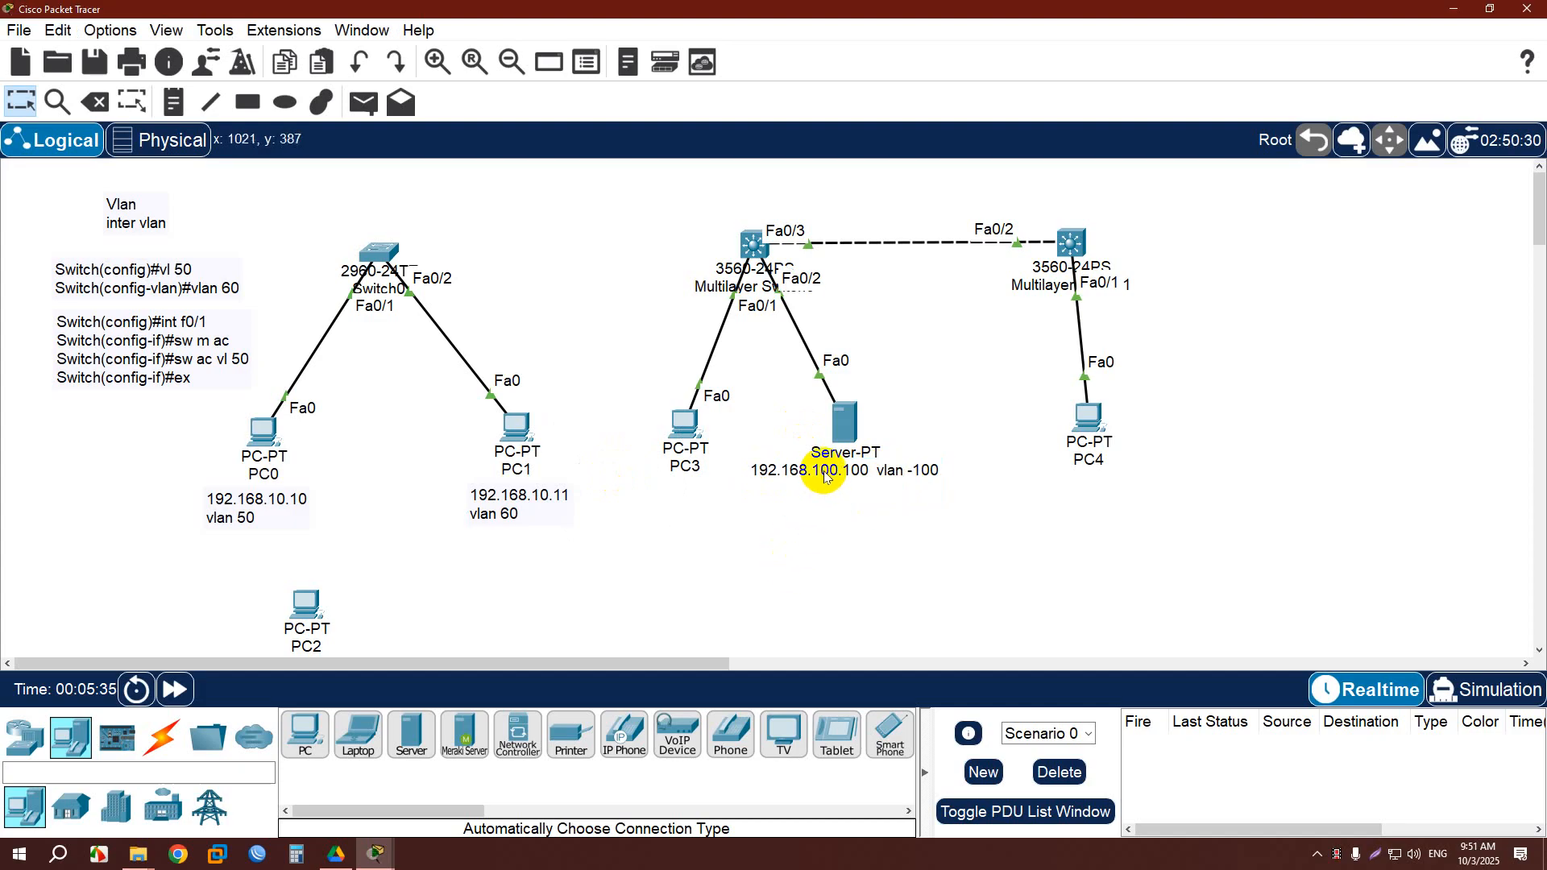
left_click_drag(822, 471, 891, 461)
Rename PC3's label to 192.168.100.10.
left_click(696, 476)
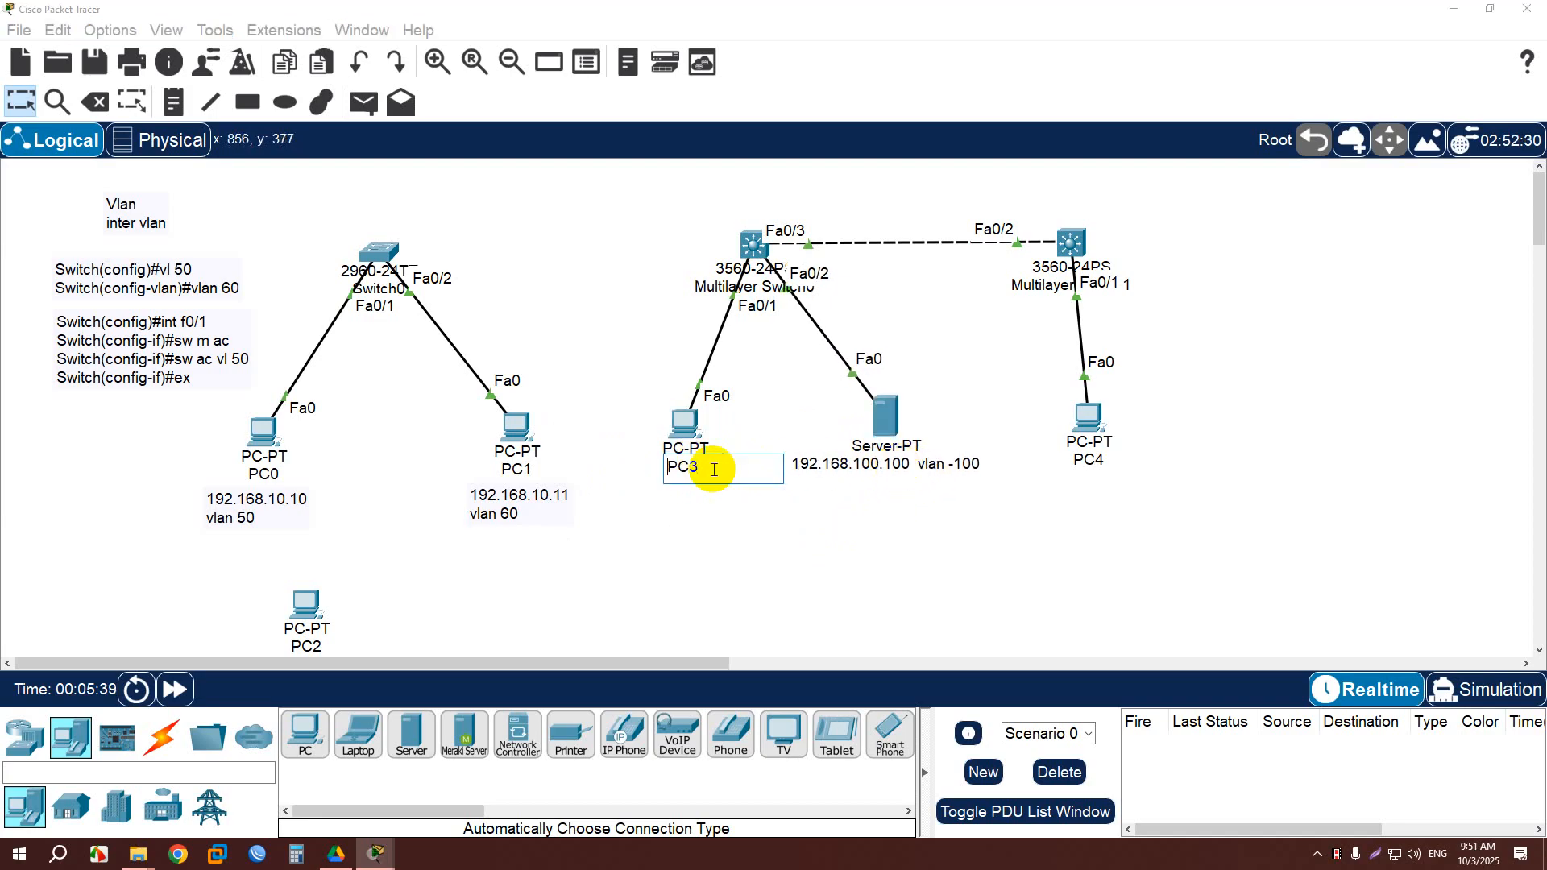
type("192.1698")
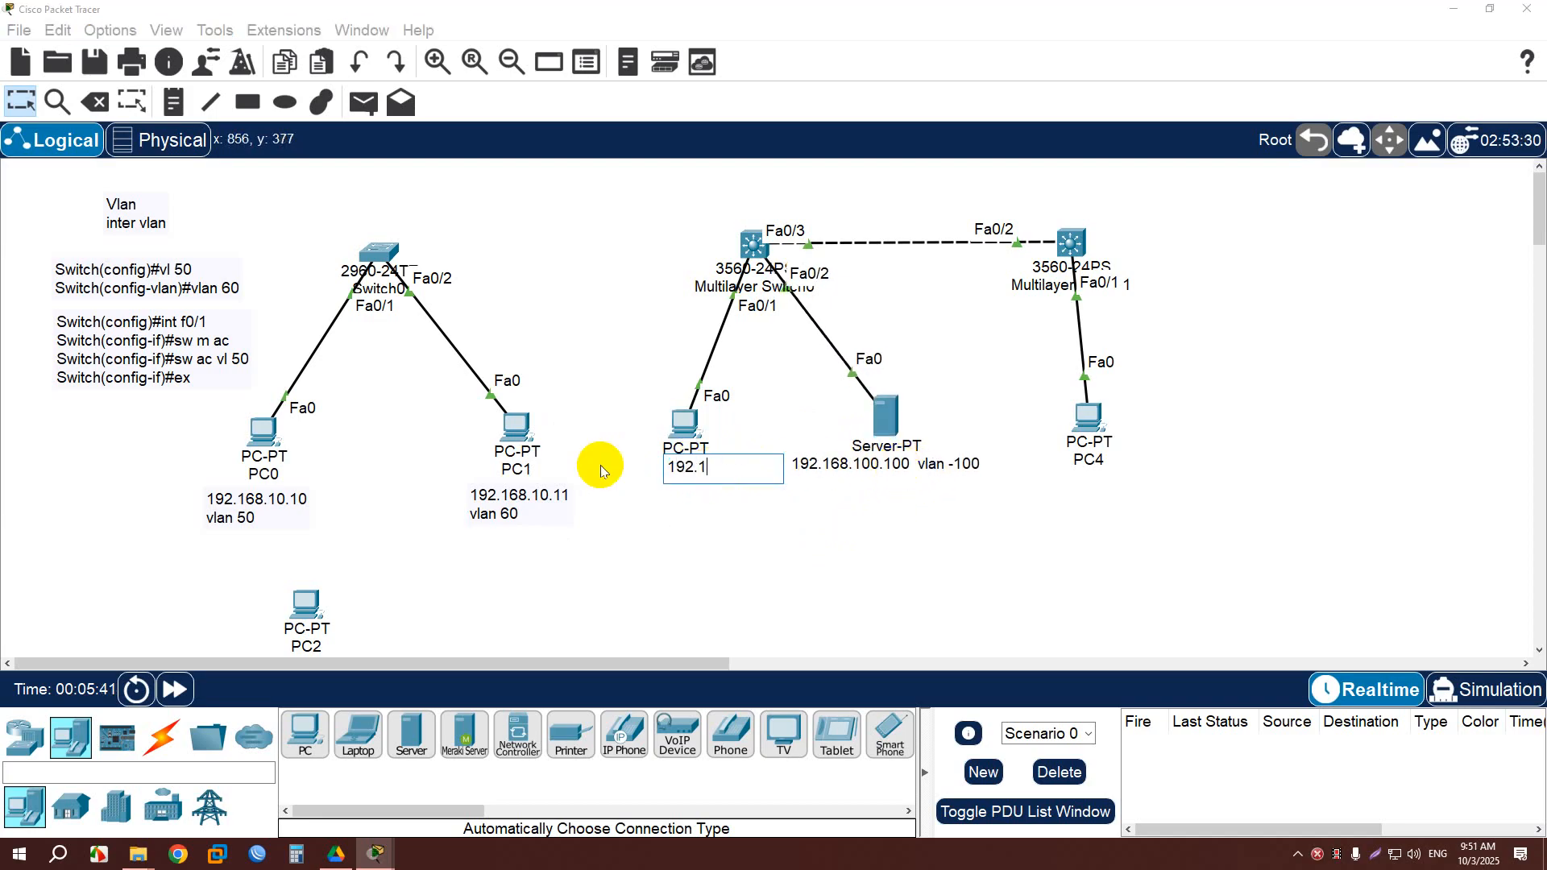
key("BackSpace")
key("BackSpace")
type("8.100.10")
left_click(694, 544)
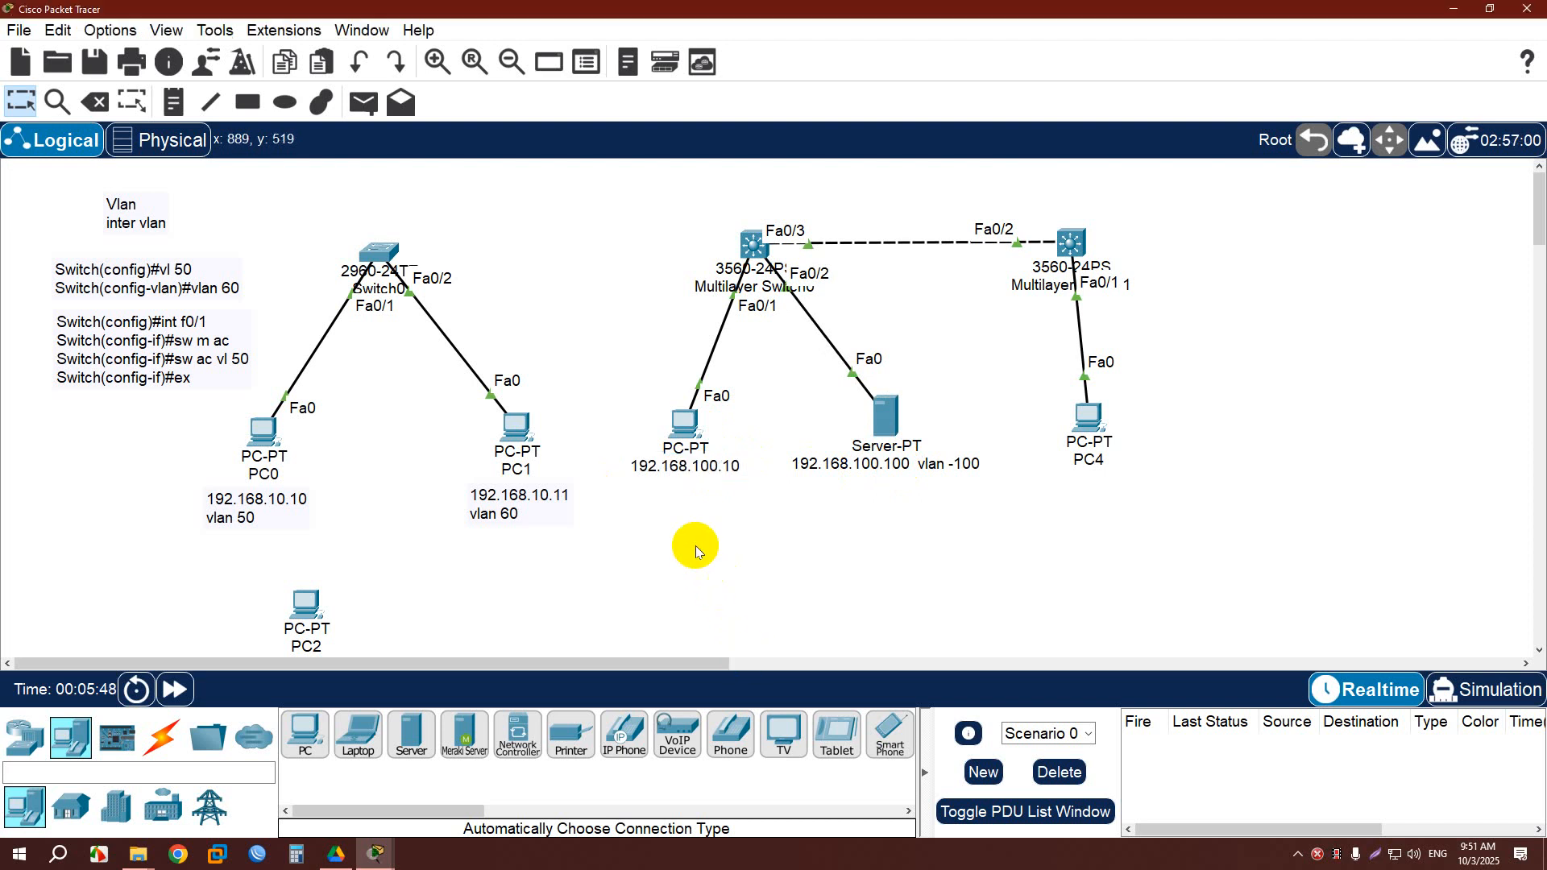
Append "- vl 50" to the label of the PC beside the server.
left_click(704, 471)
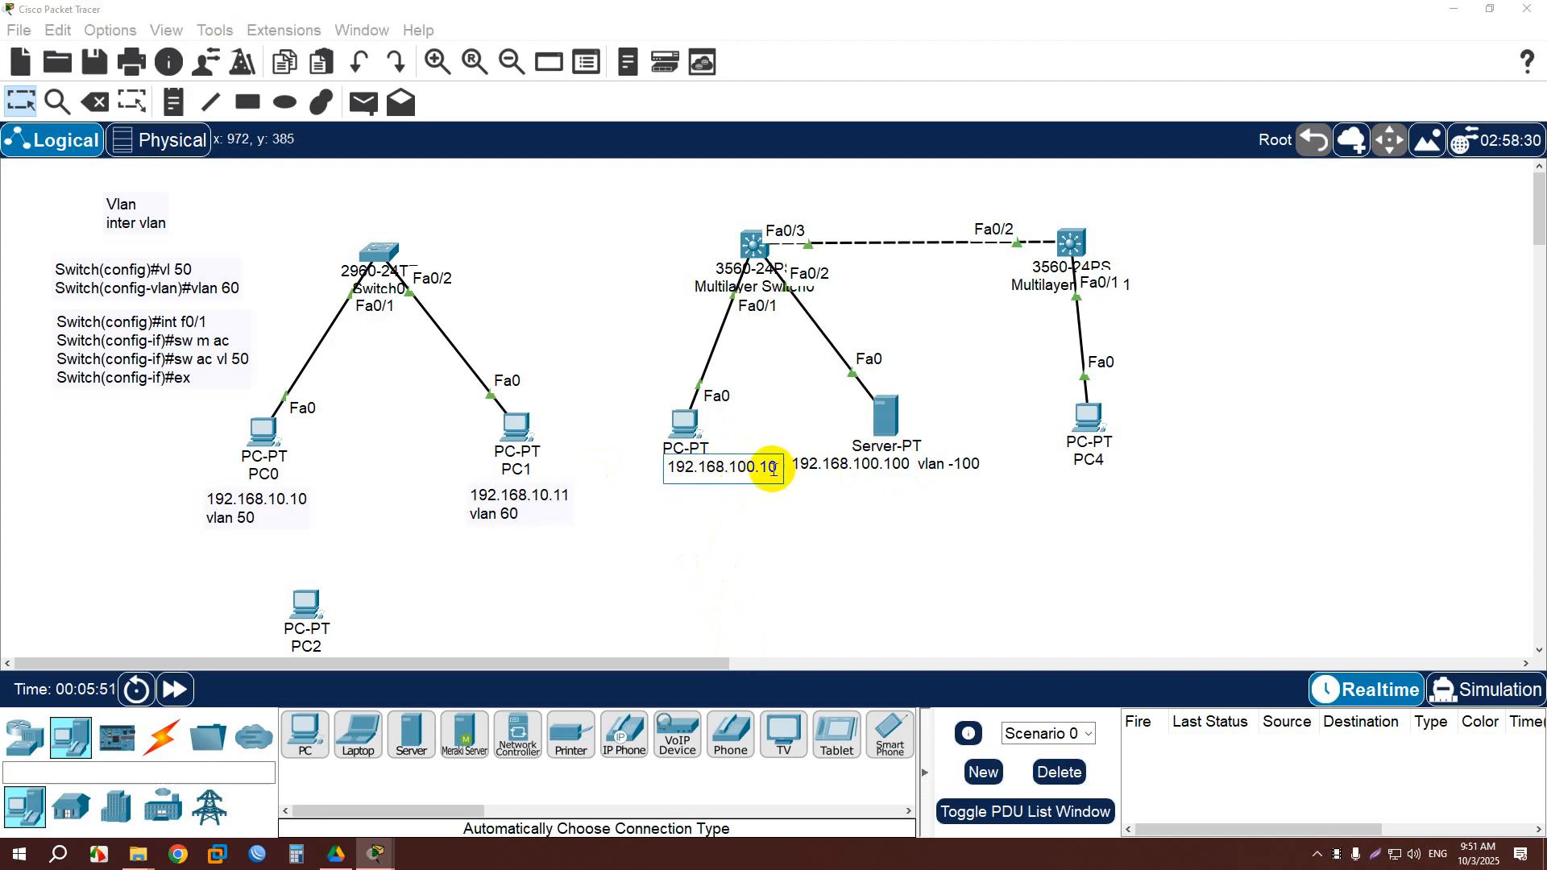
key("Return")
type("- v")
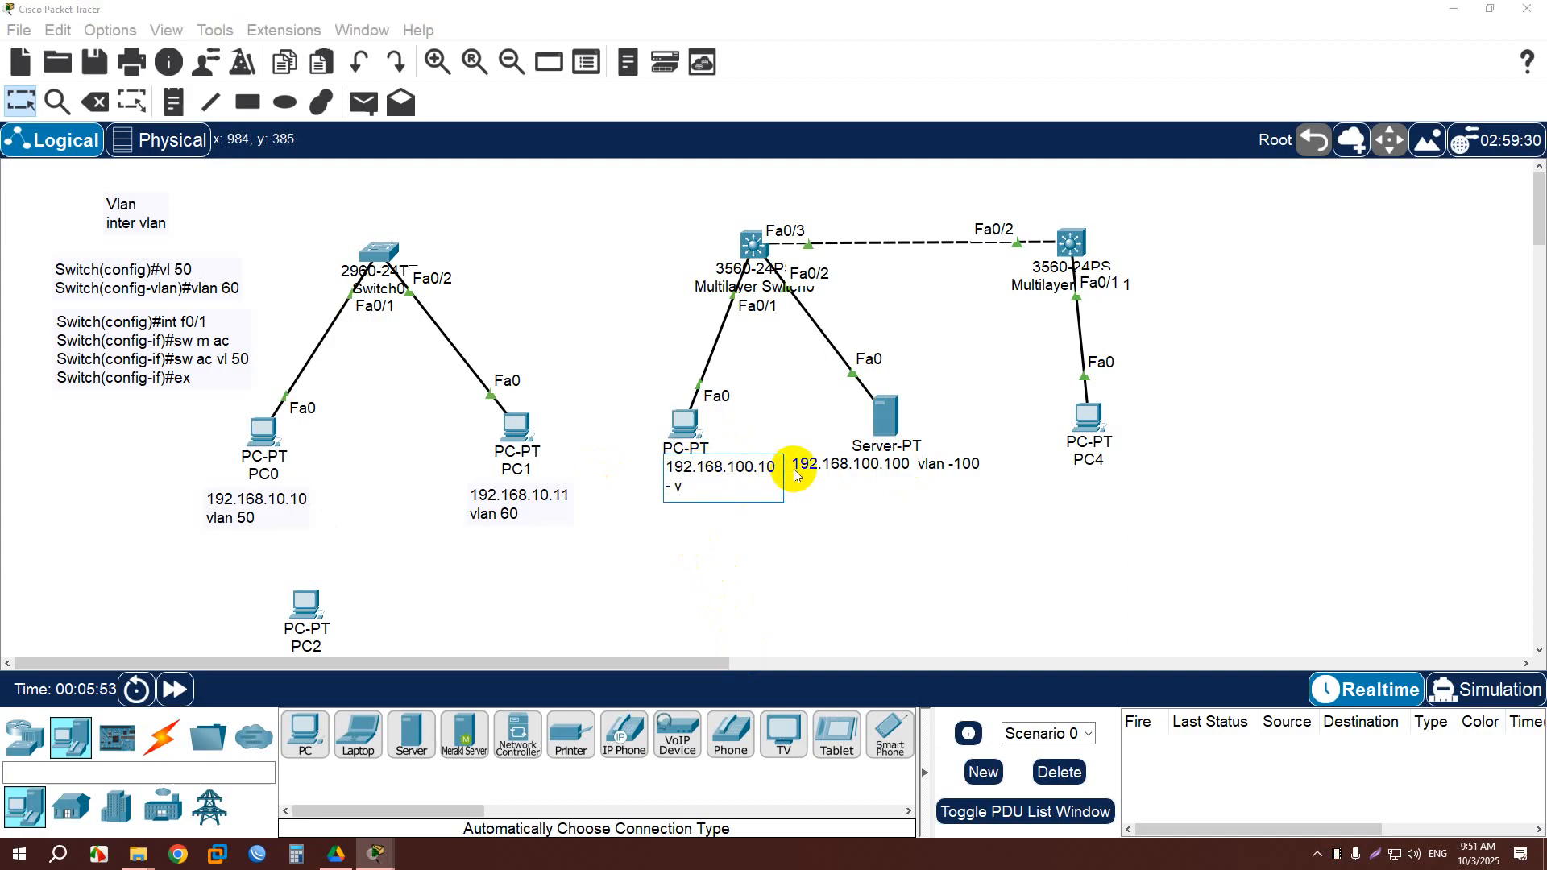
type("l 50")
left_click(733, 533)
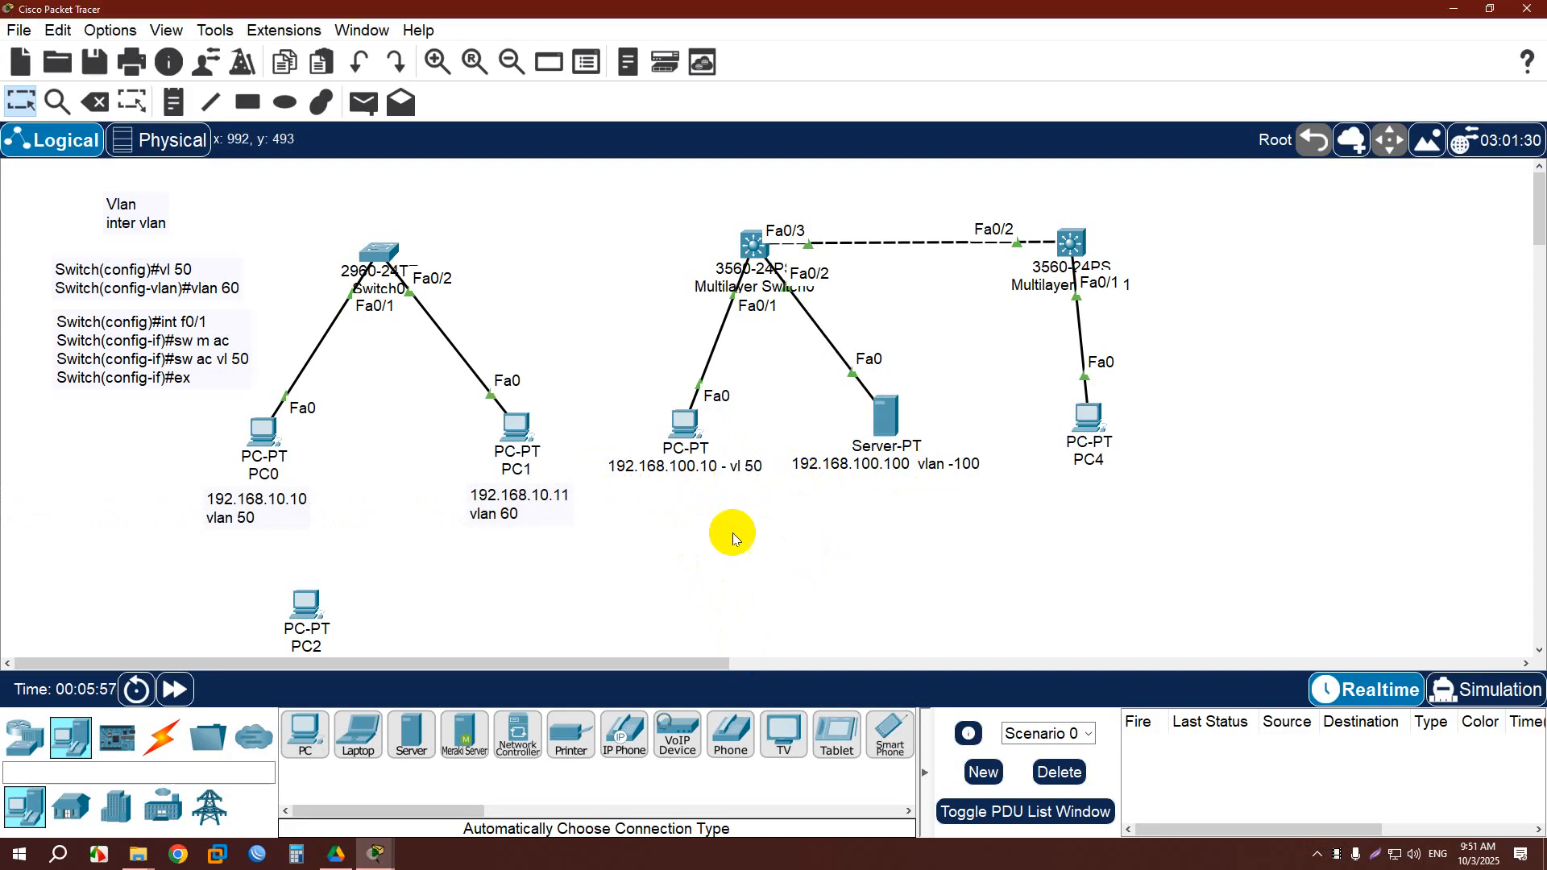
Change the address in the label of the PC beside the server to 192.168.10.10.
mouse_move(689, 463)
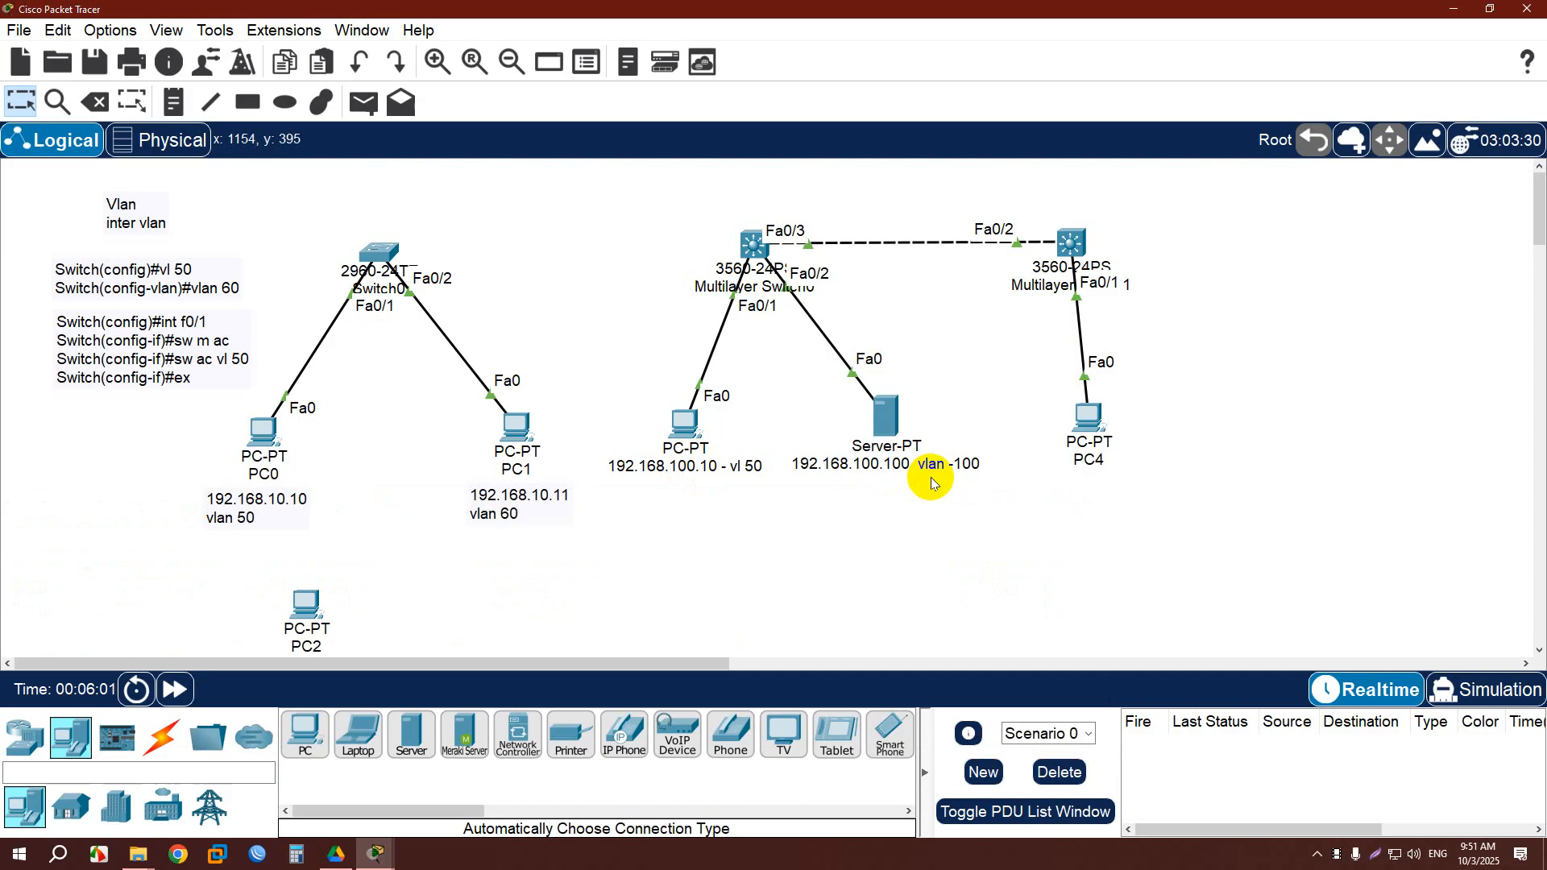
left_click(698, 472)
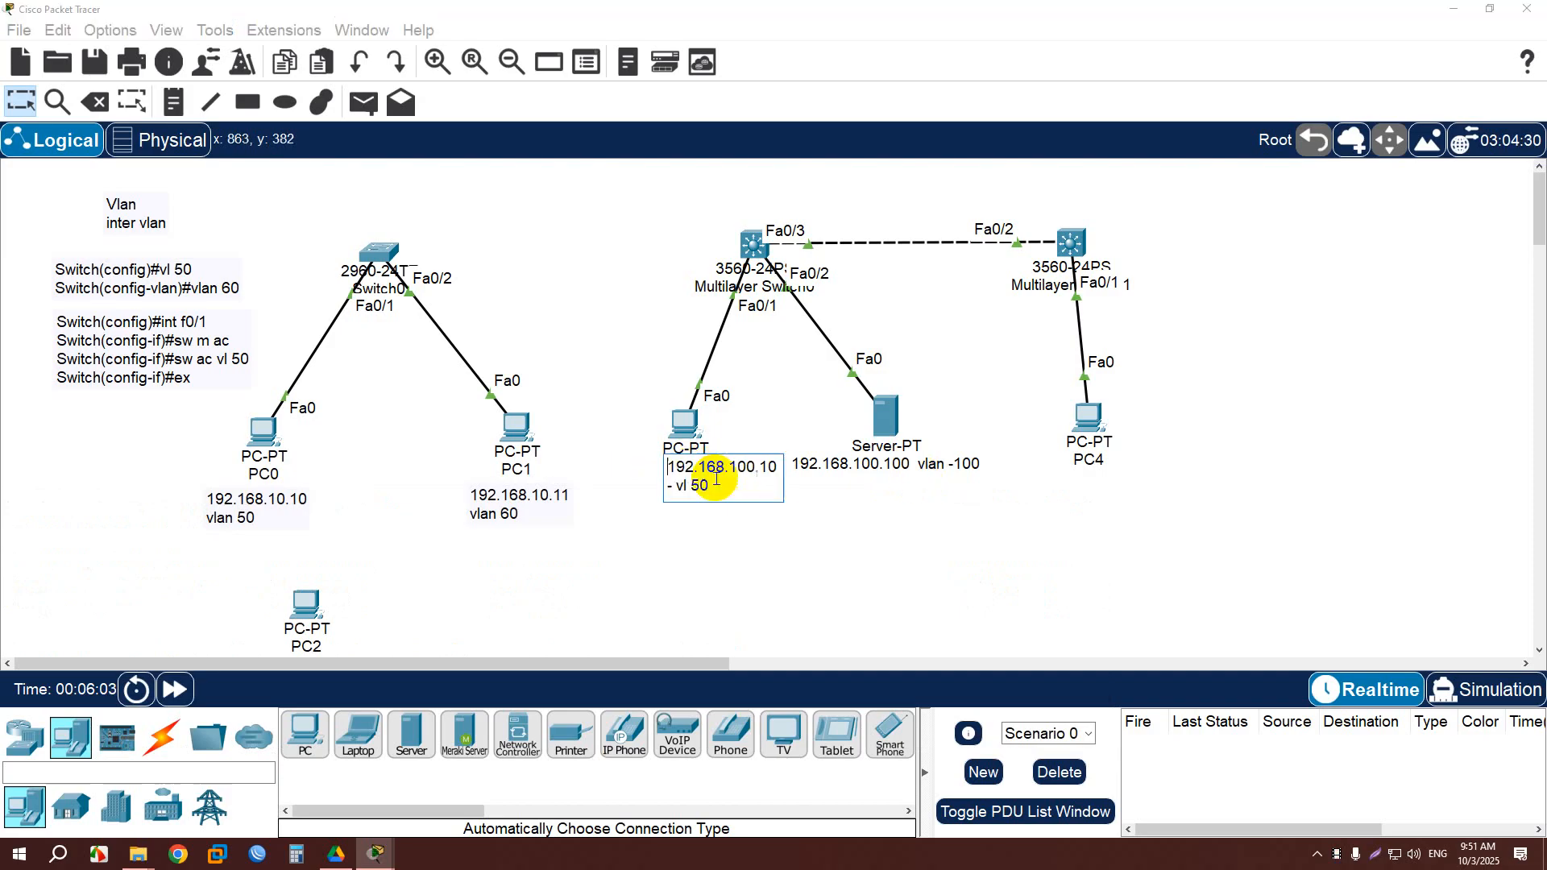
left_click(747, 469)
key("BackSpace")
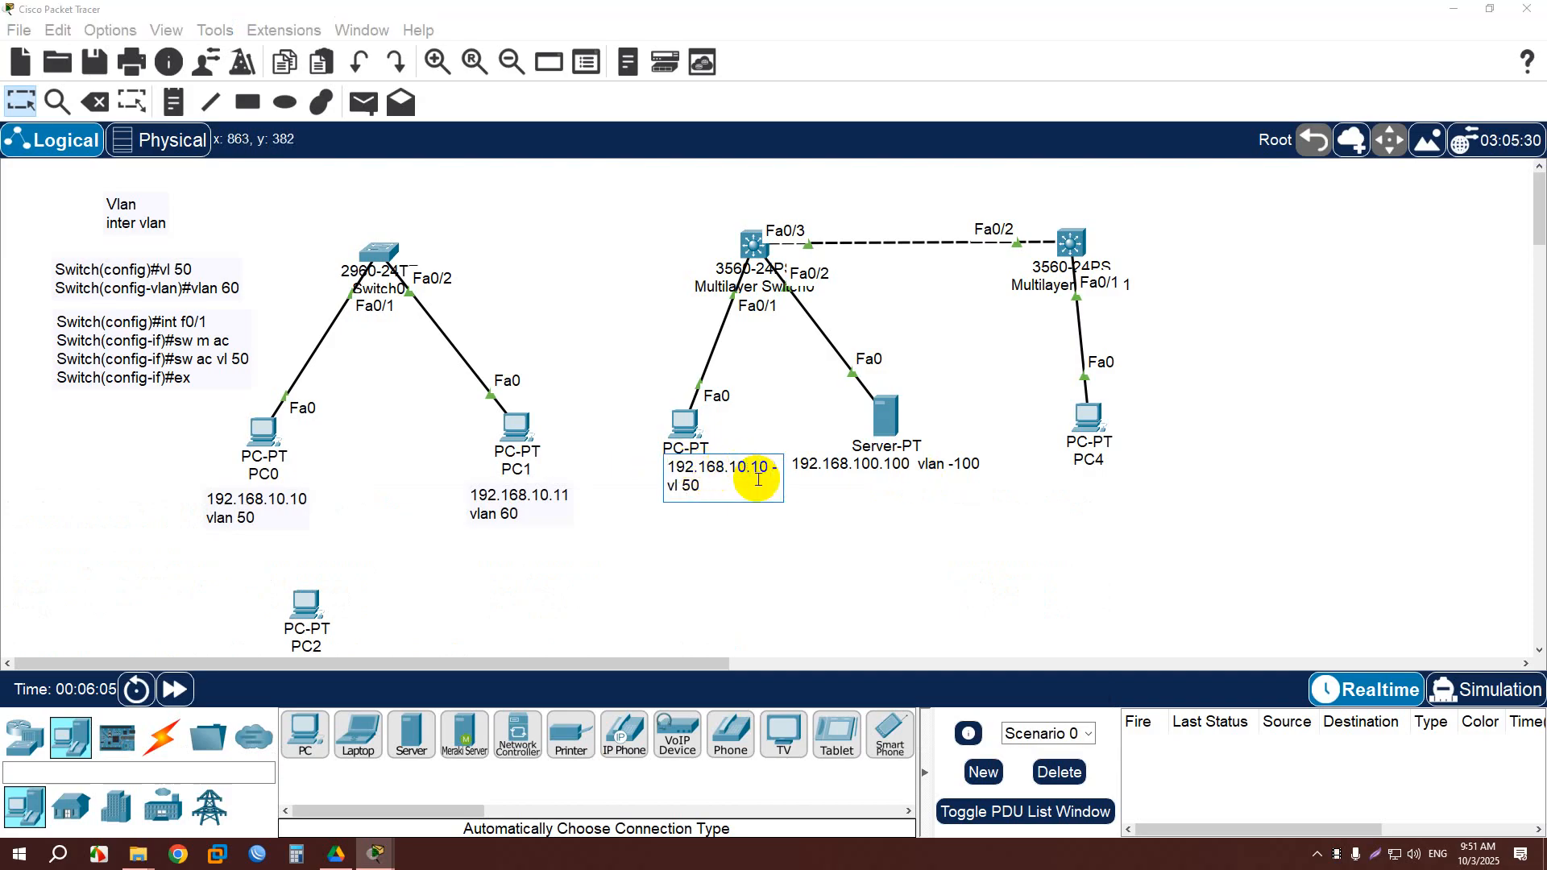
left_click(756, 607)
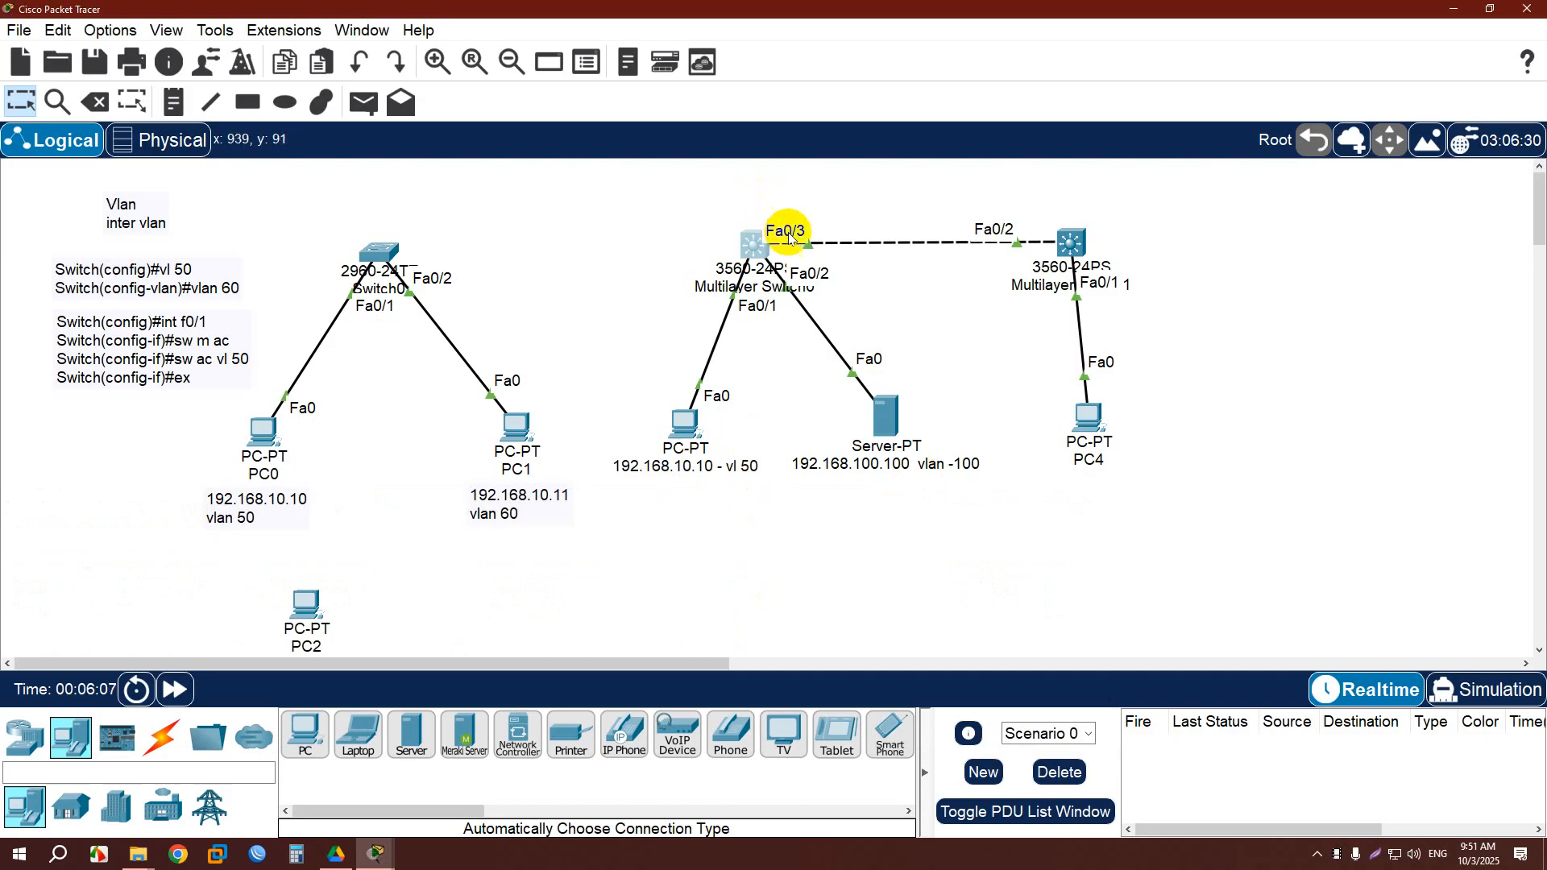
Open Multilayer Switch0's command line and answer no to the initial configuration dialog.
left_click(758, 238)
left_click_drag(791, 190, 1165, 82)
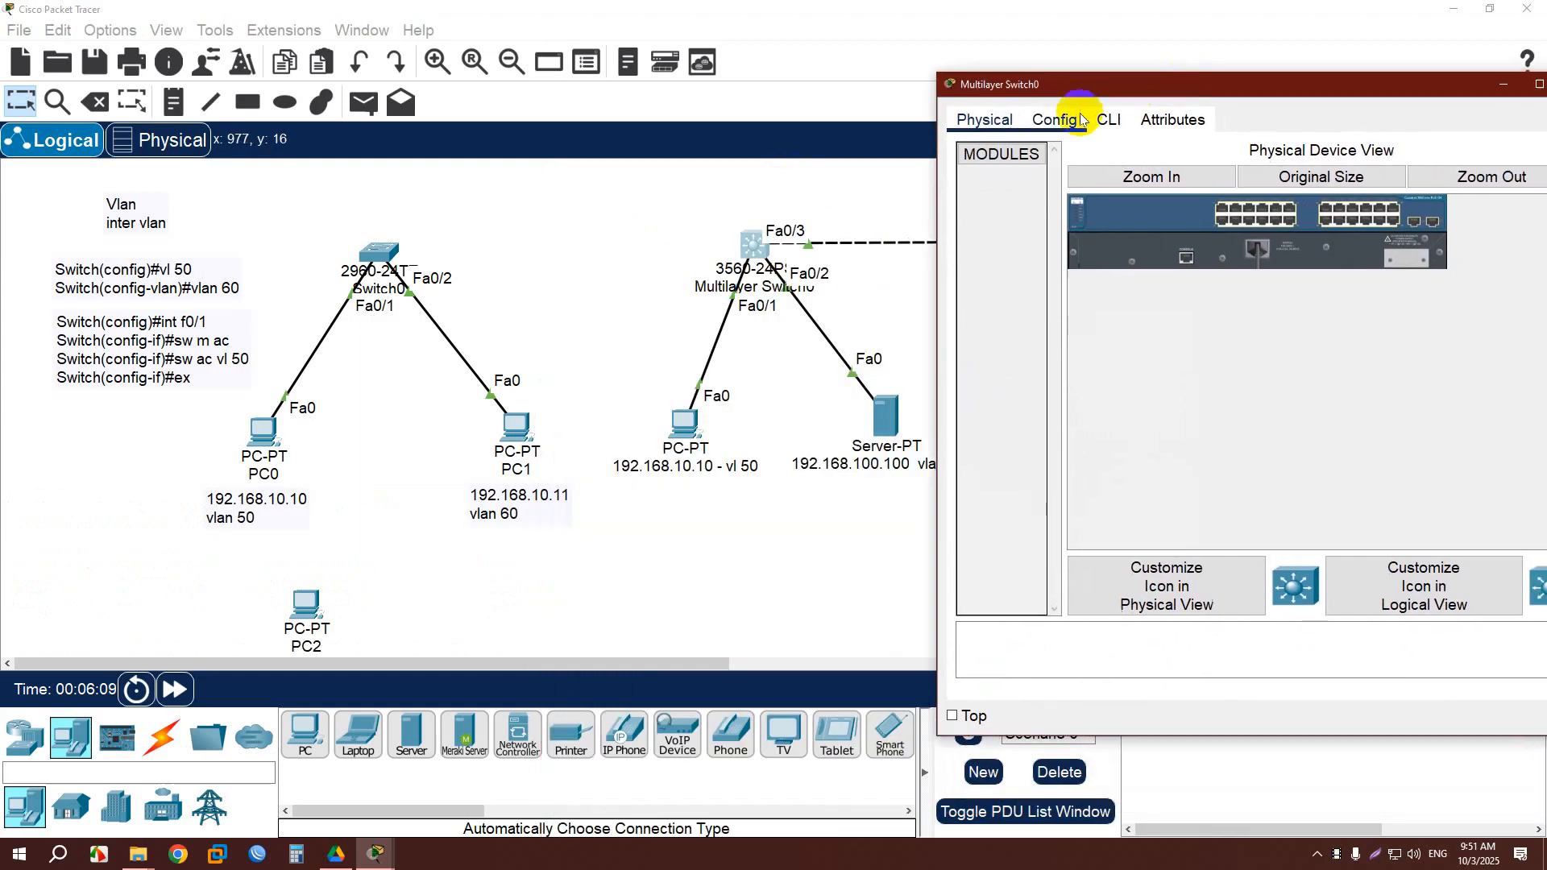
left_click(1108, 119)
key("Return")
key("Return")
key("Return")
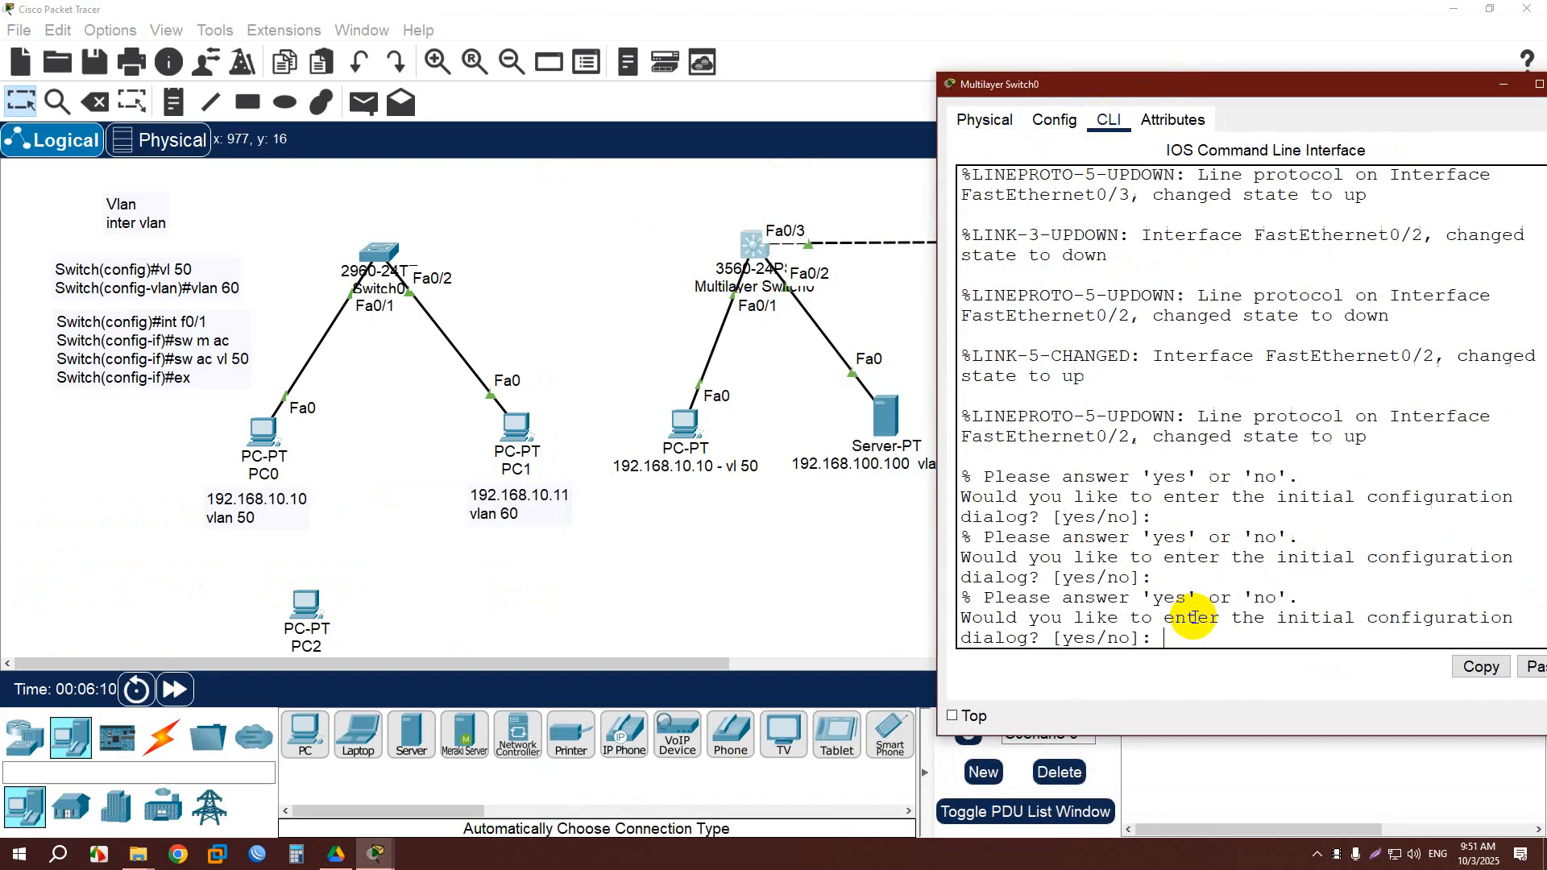
type("no")
key("Return")
key("Return")
key("Return")
Enter privileged mode with en and global configuration mode with conf t on Multilayer Switch0.
type("en")
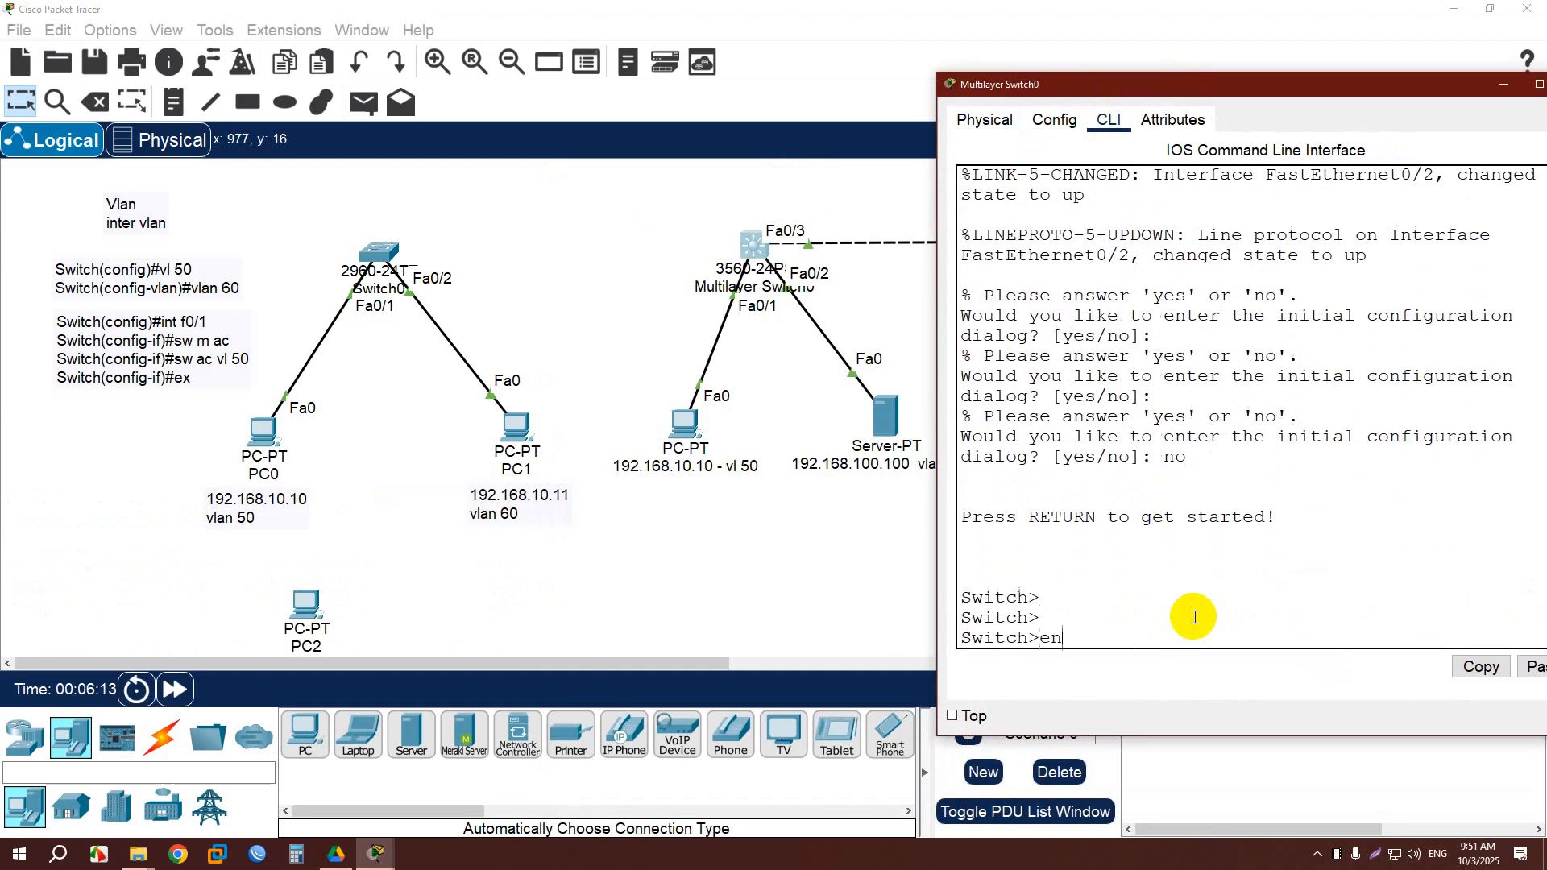
key("Return")
type("conf t")
key("Return")
key("Return")
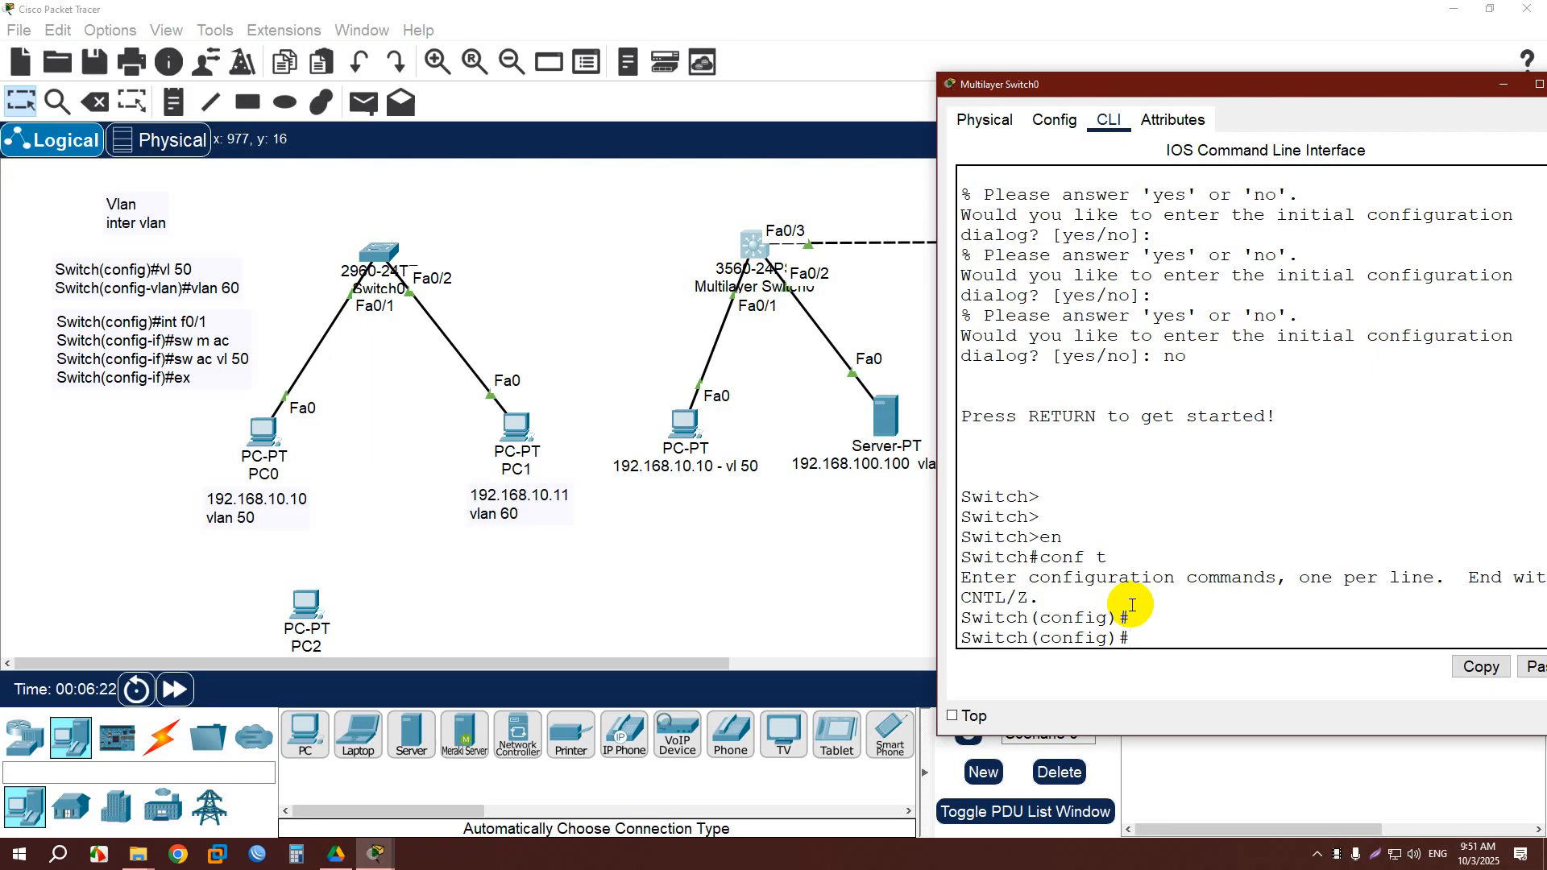
Restore the address in the label of the PC beside the server to 192.168.100.10.
left_click(706, 463)
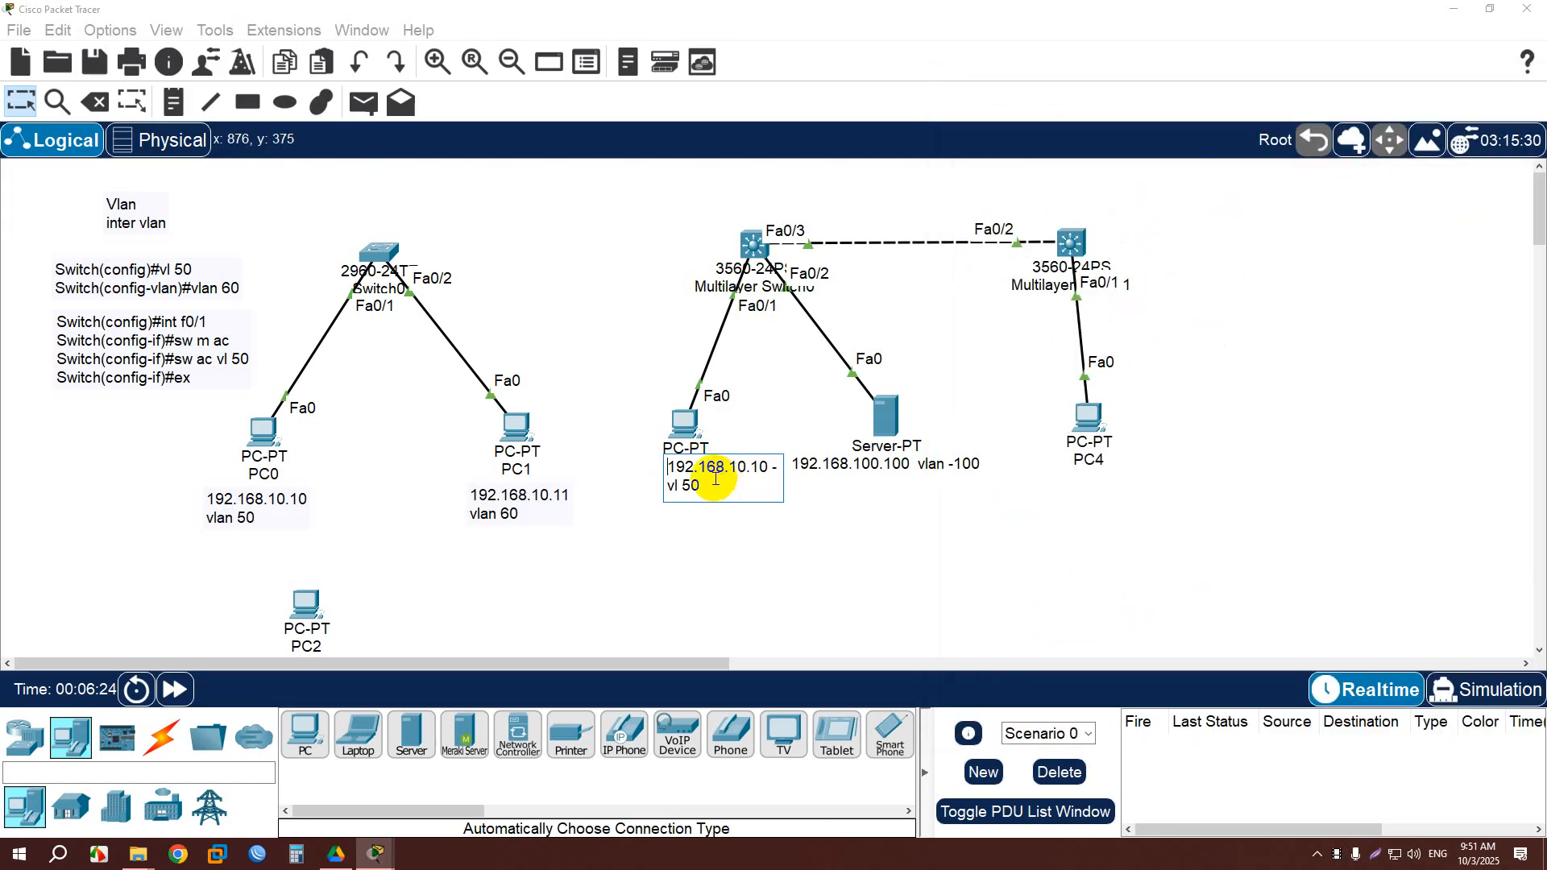
type("0")
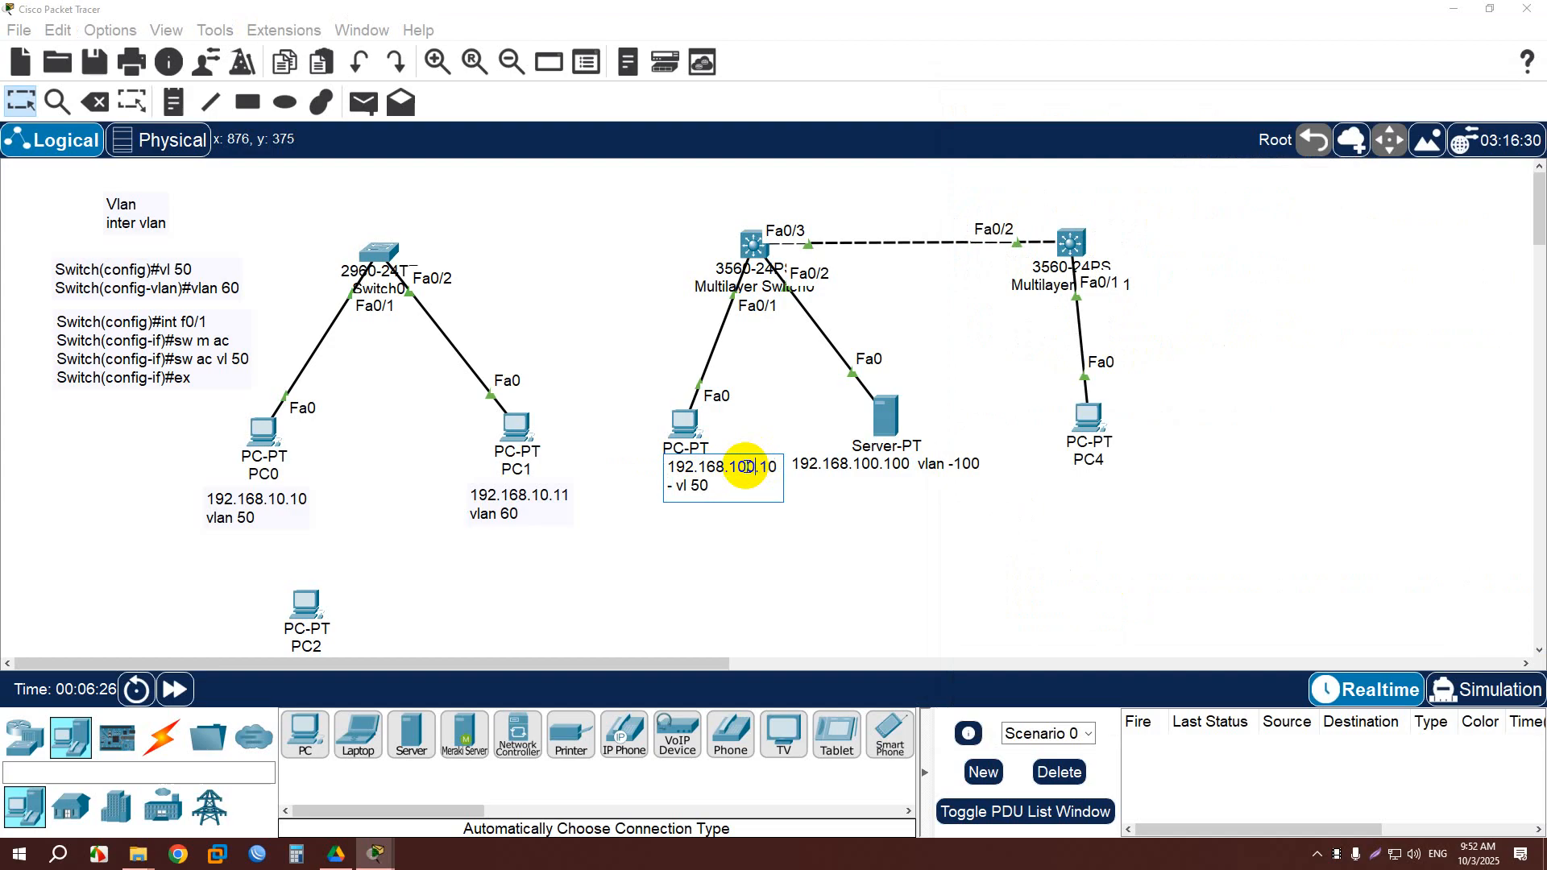
left_click(790, 548)
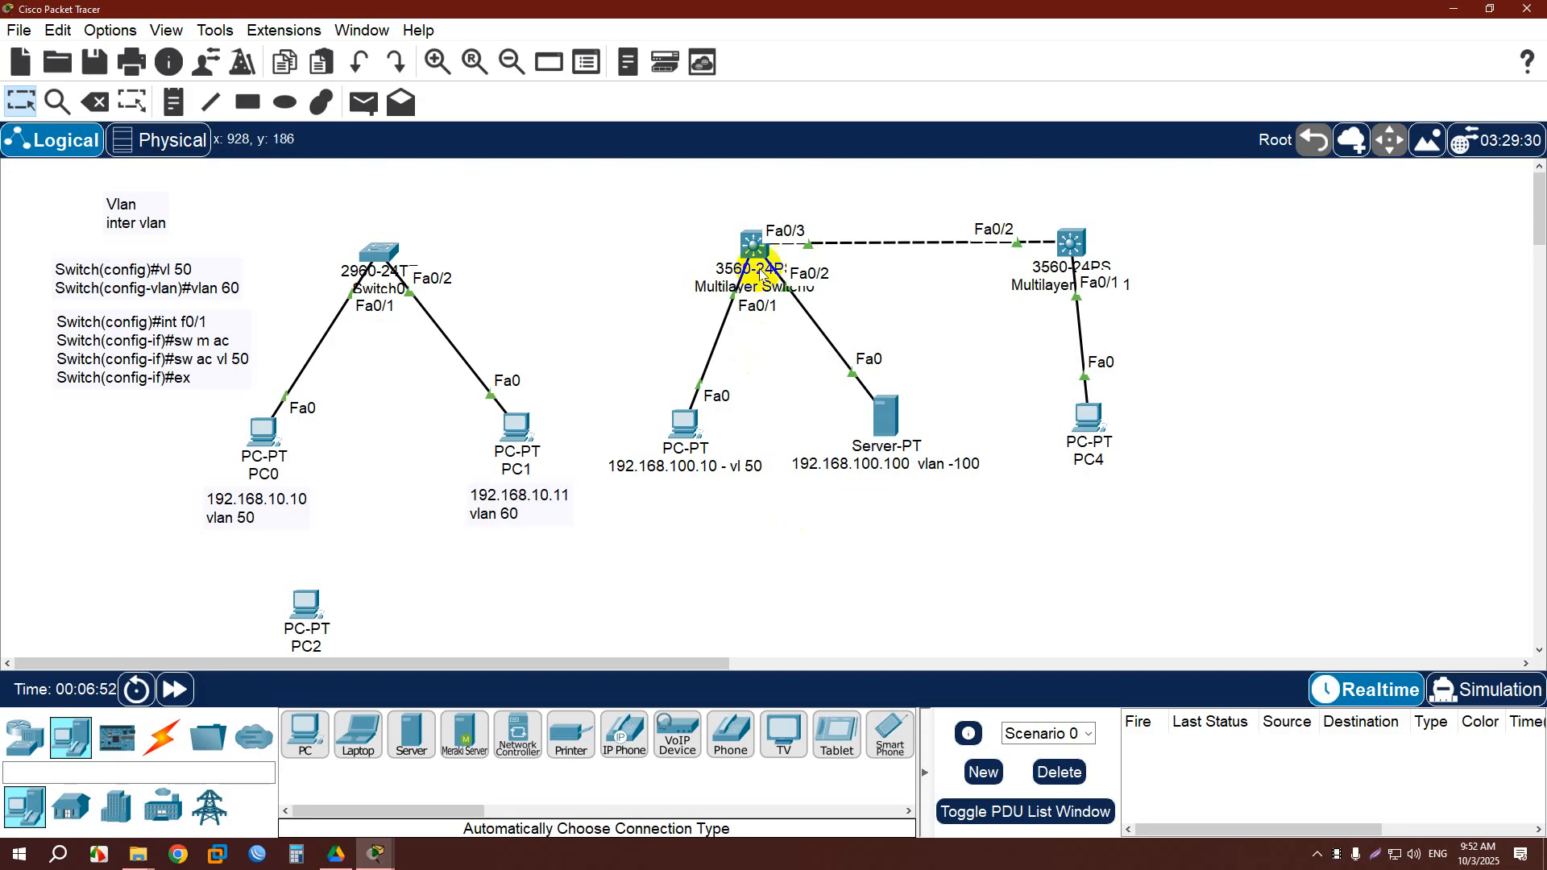
Create VLAN 50 on Multilayer Switch0 and name it HR.
left_click(757, 245)
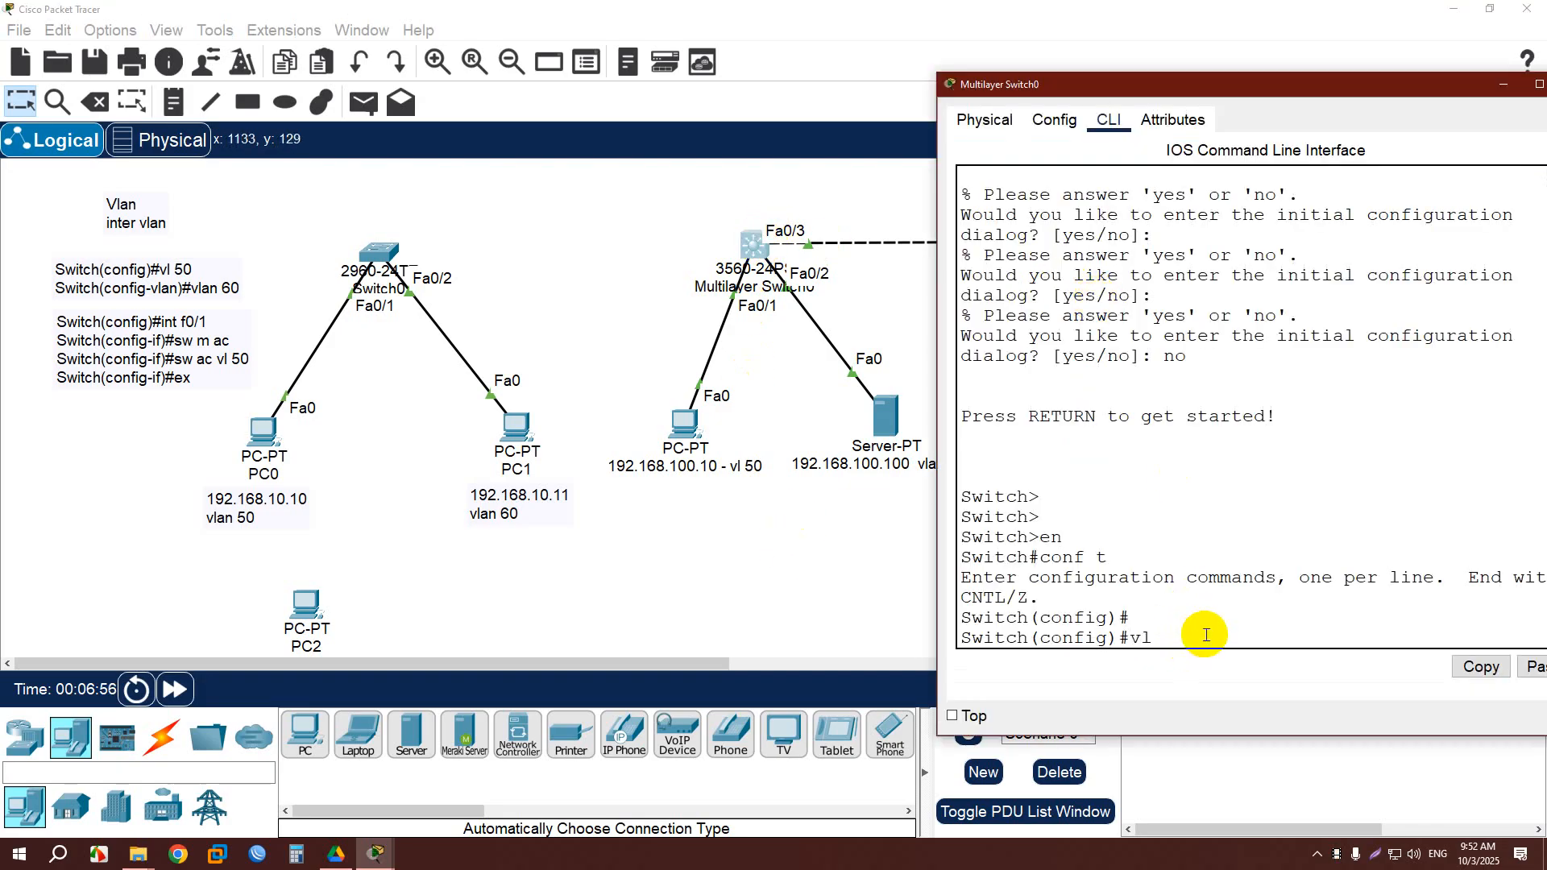
type("vl 50")
key("Return")
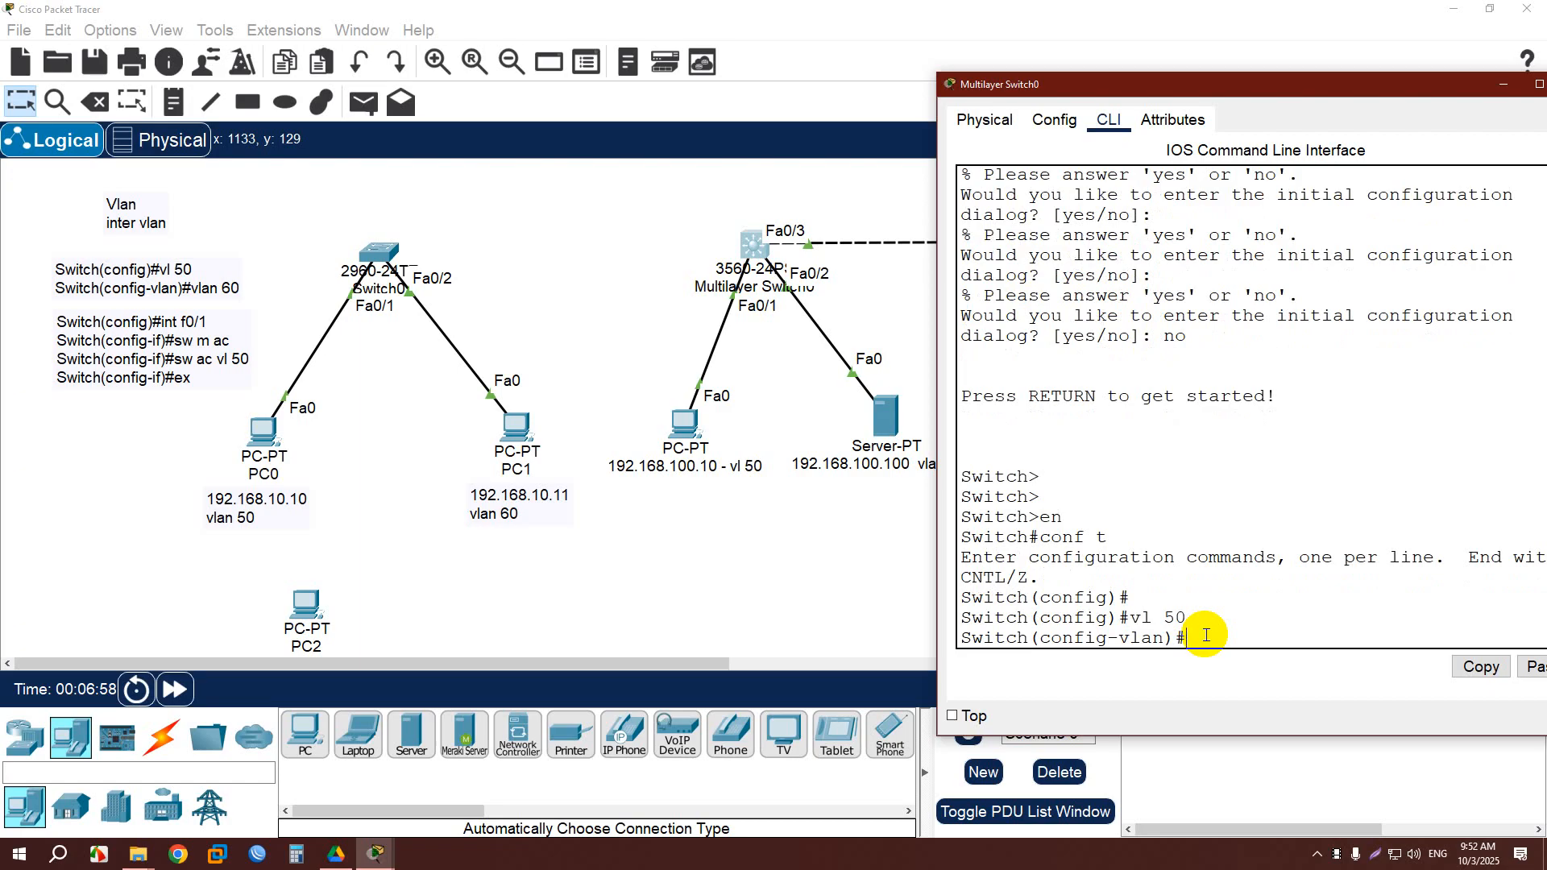
type("name HR")
key("Return")
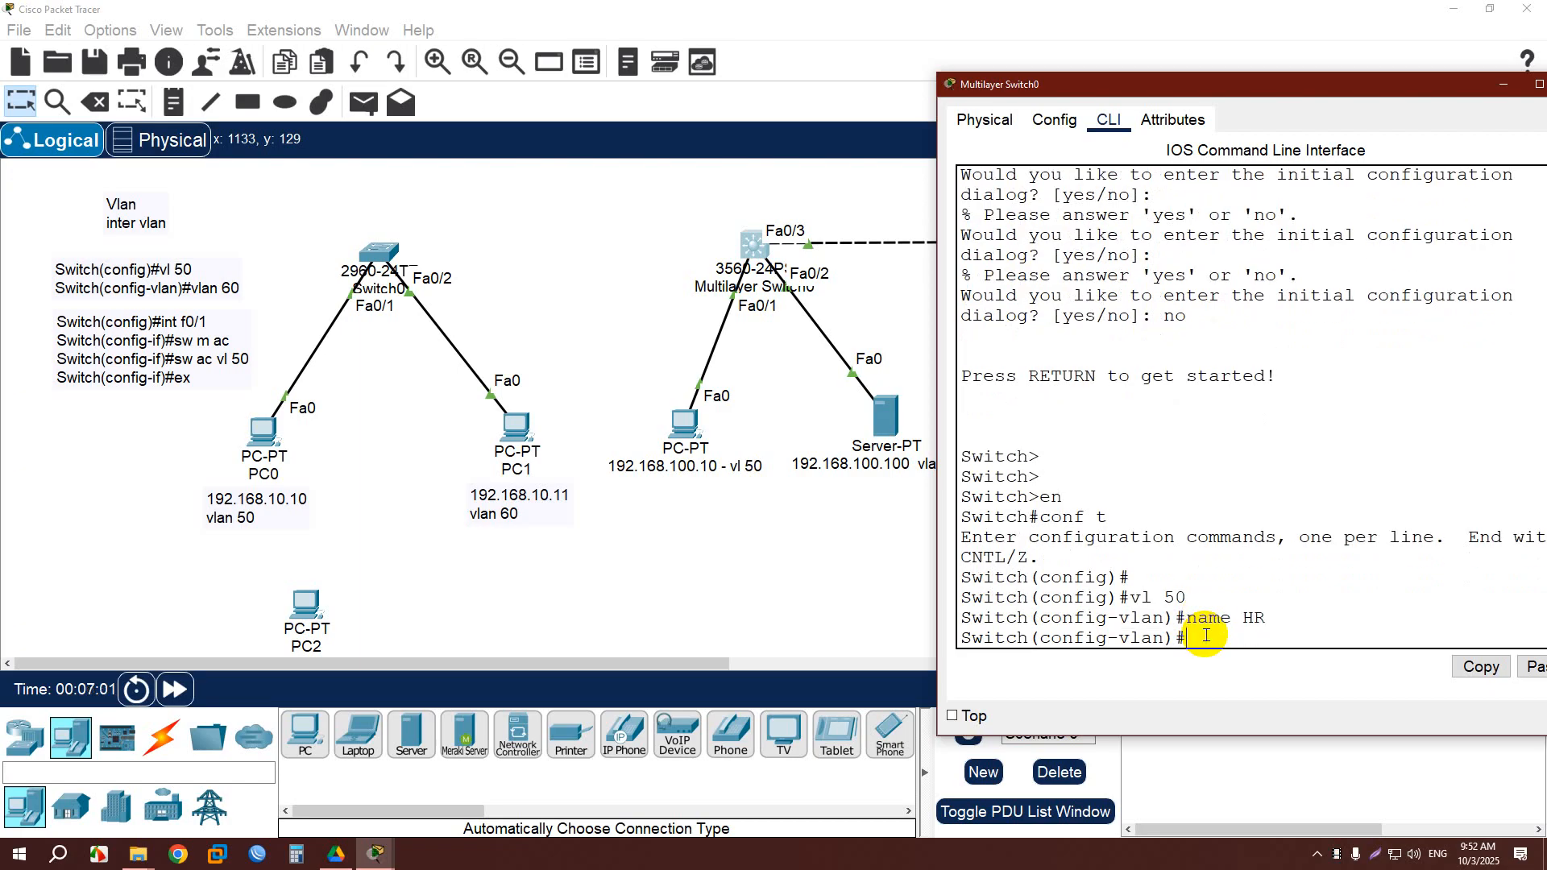
Create VLAN 100 named WEb_server on Multilayer Switch0 and return to global configuration mode.
type("vl 100")
key("Return")
type("name")
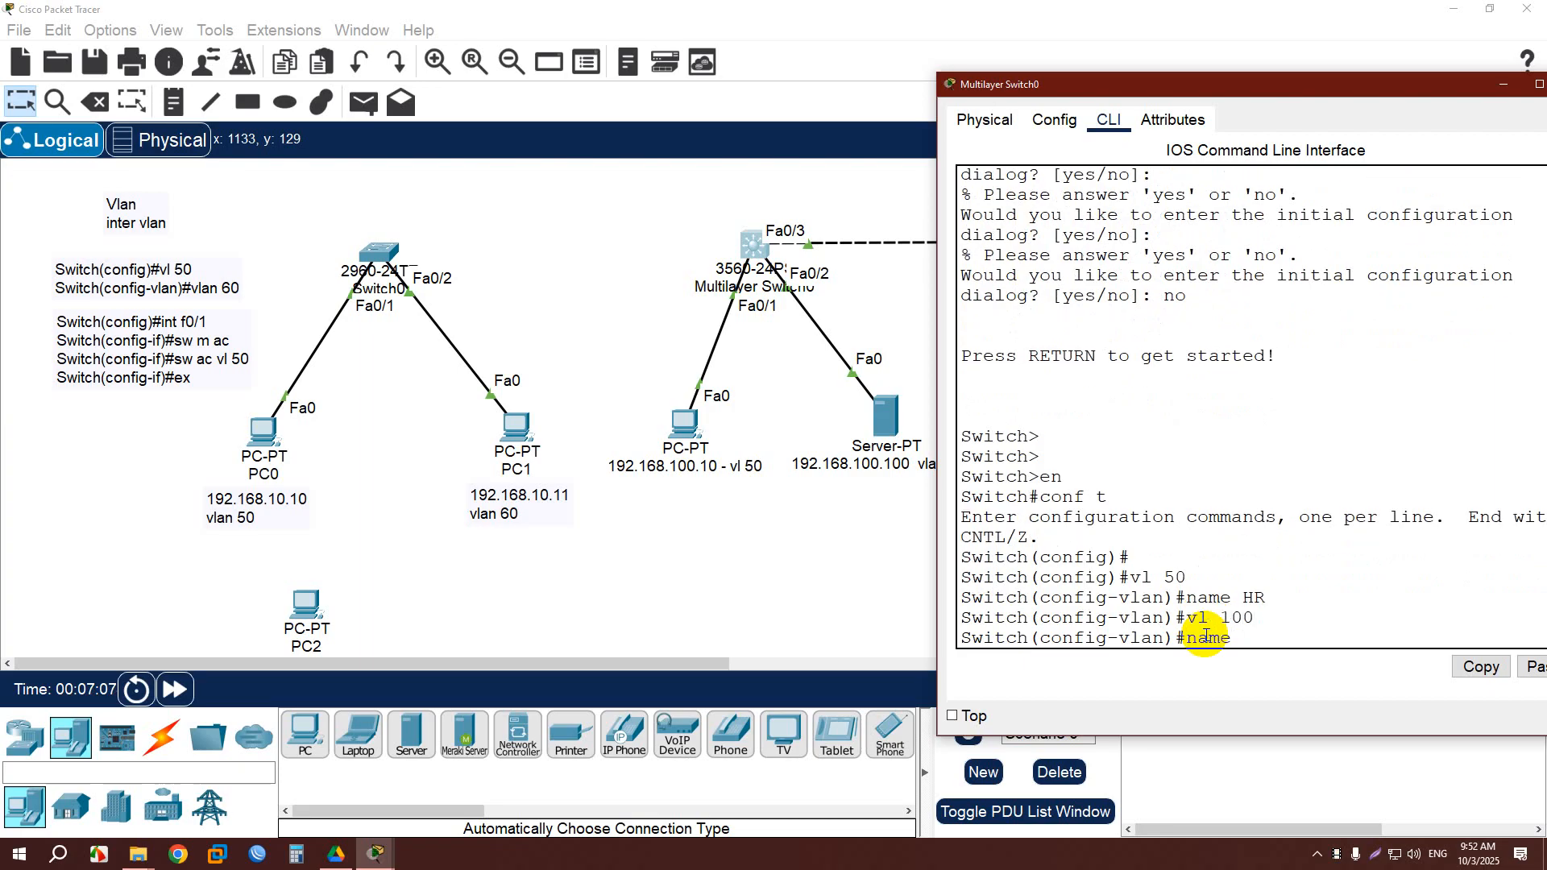
type(" WEb_server")
key("Return")
type("e")
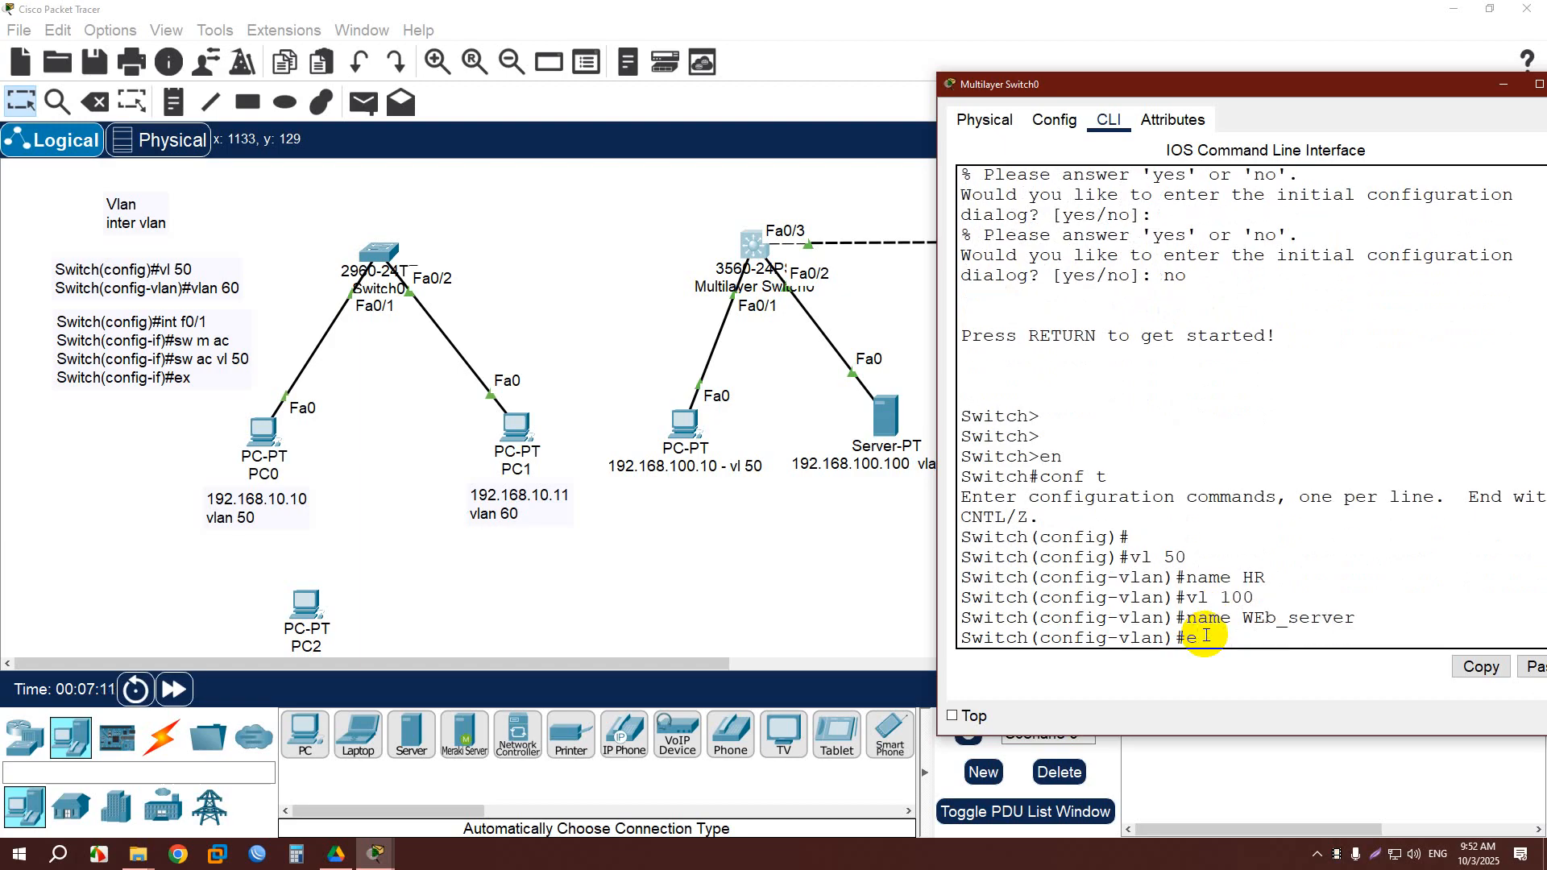
type("x")
key("Return")
key("Return")
key("Return")
Configure interface f0/1 on Multilayer Switch0 as an access port in VLAN 50 and exit the interface.
type("int f0/1")
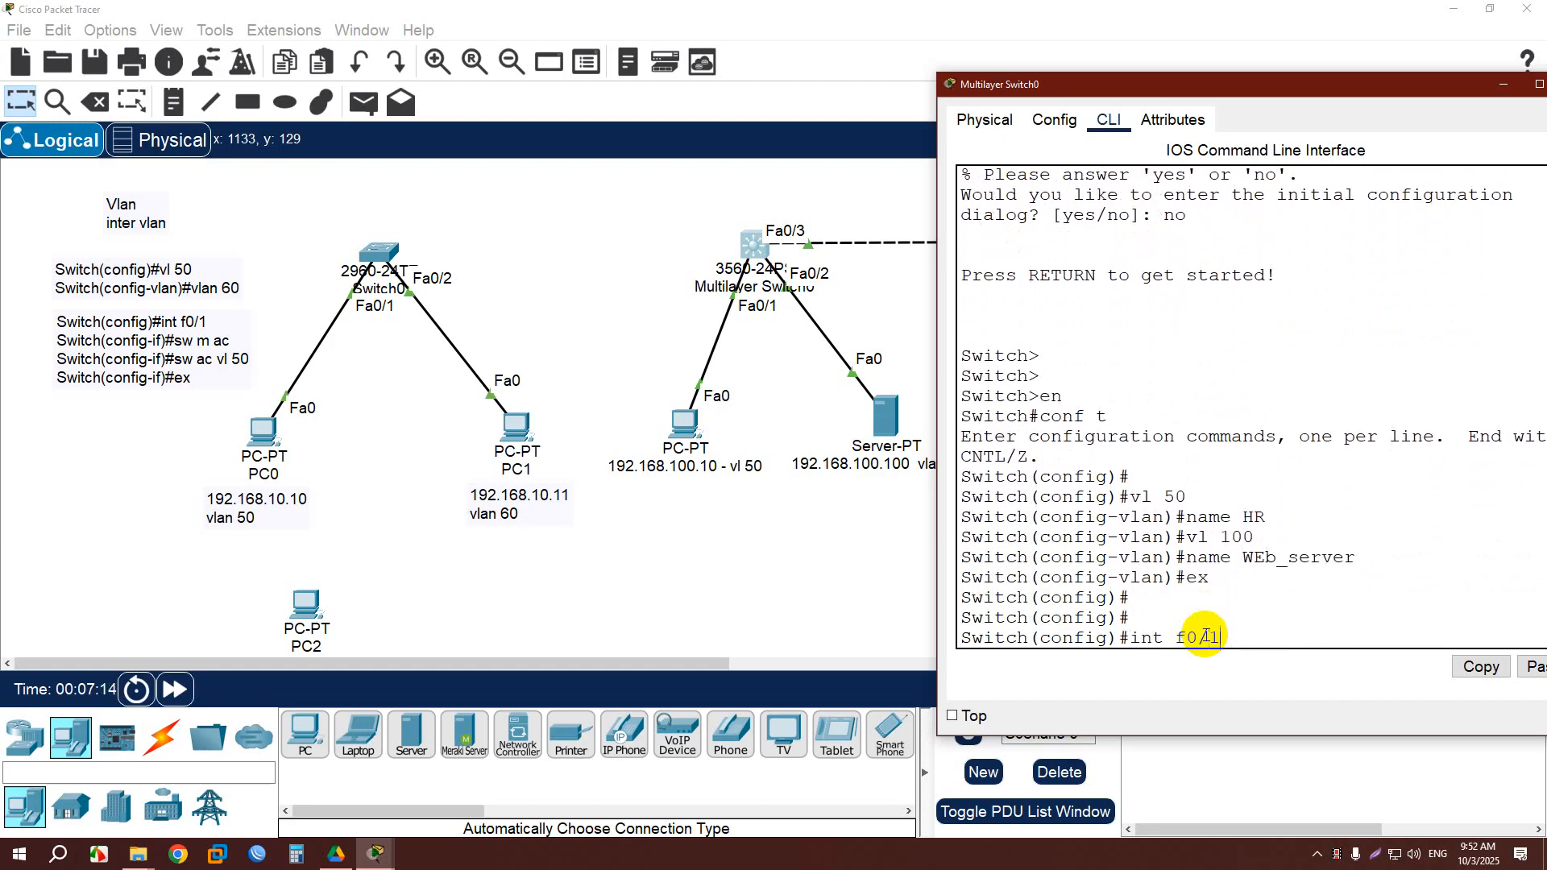
key("Return")
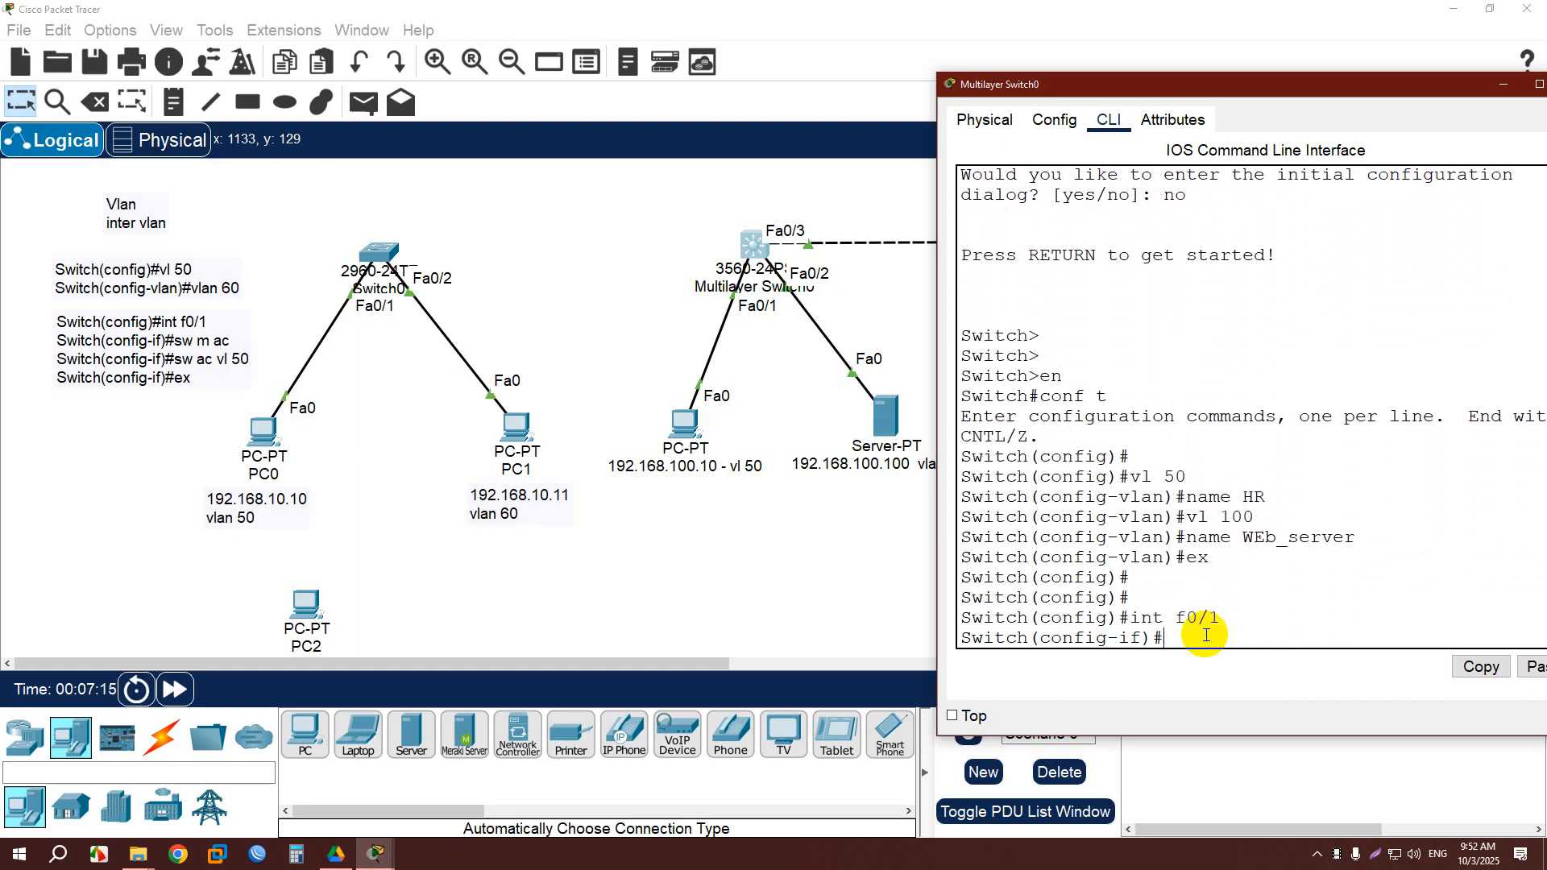
type("sw m ac")
key("Return")
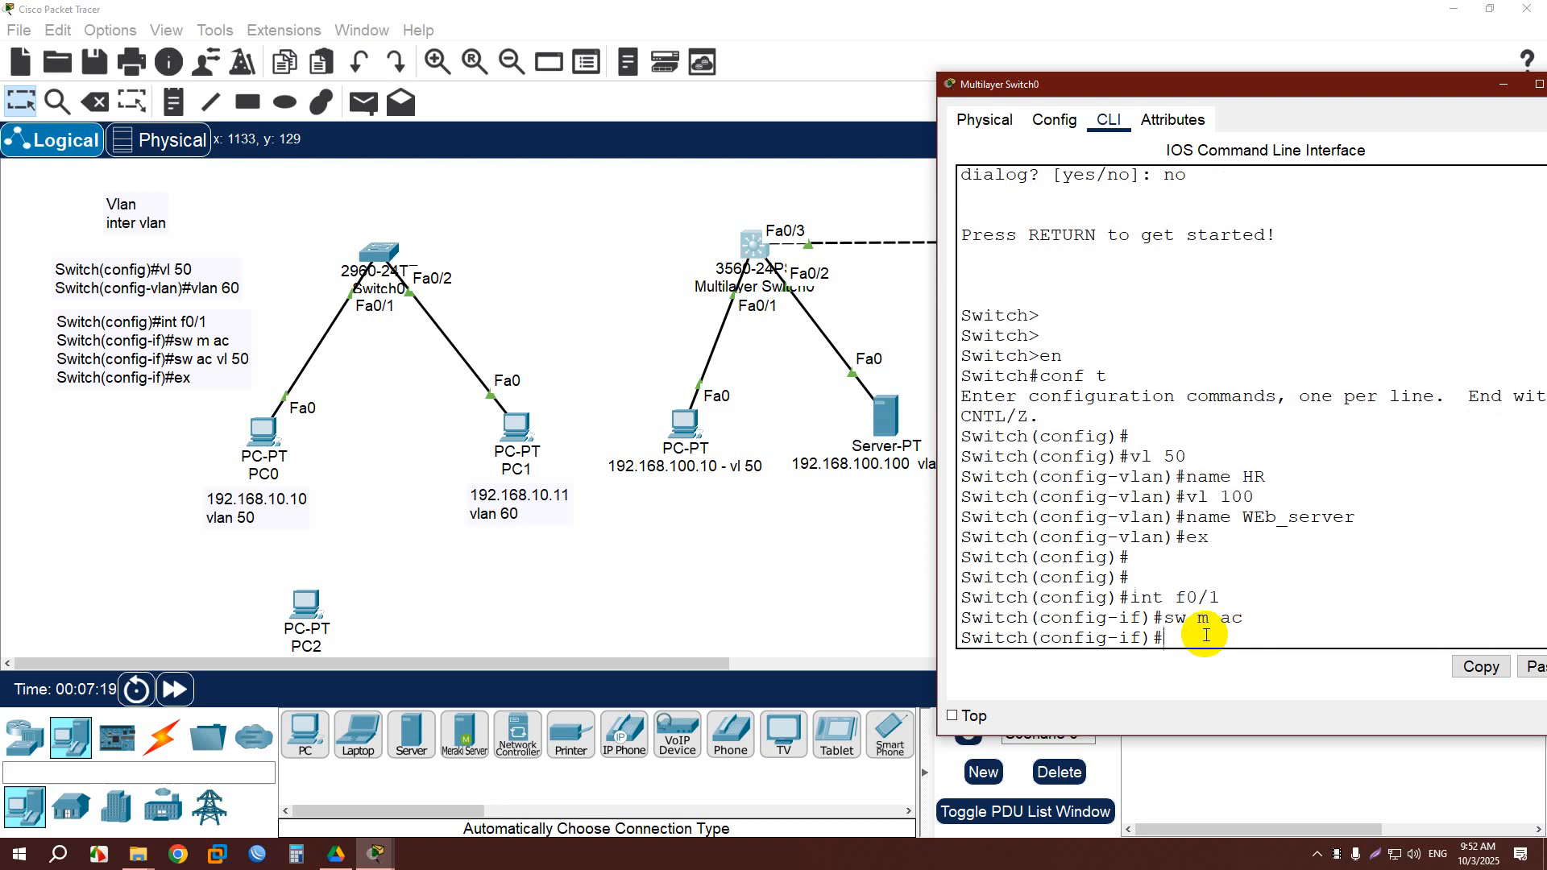
type("sw ac vl50")
key("BackSpace")
type("50")
key("Return")
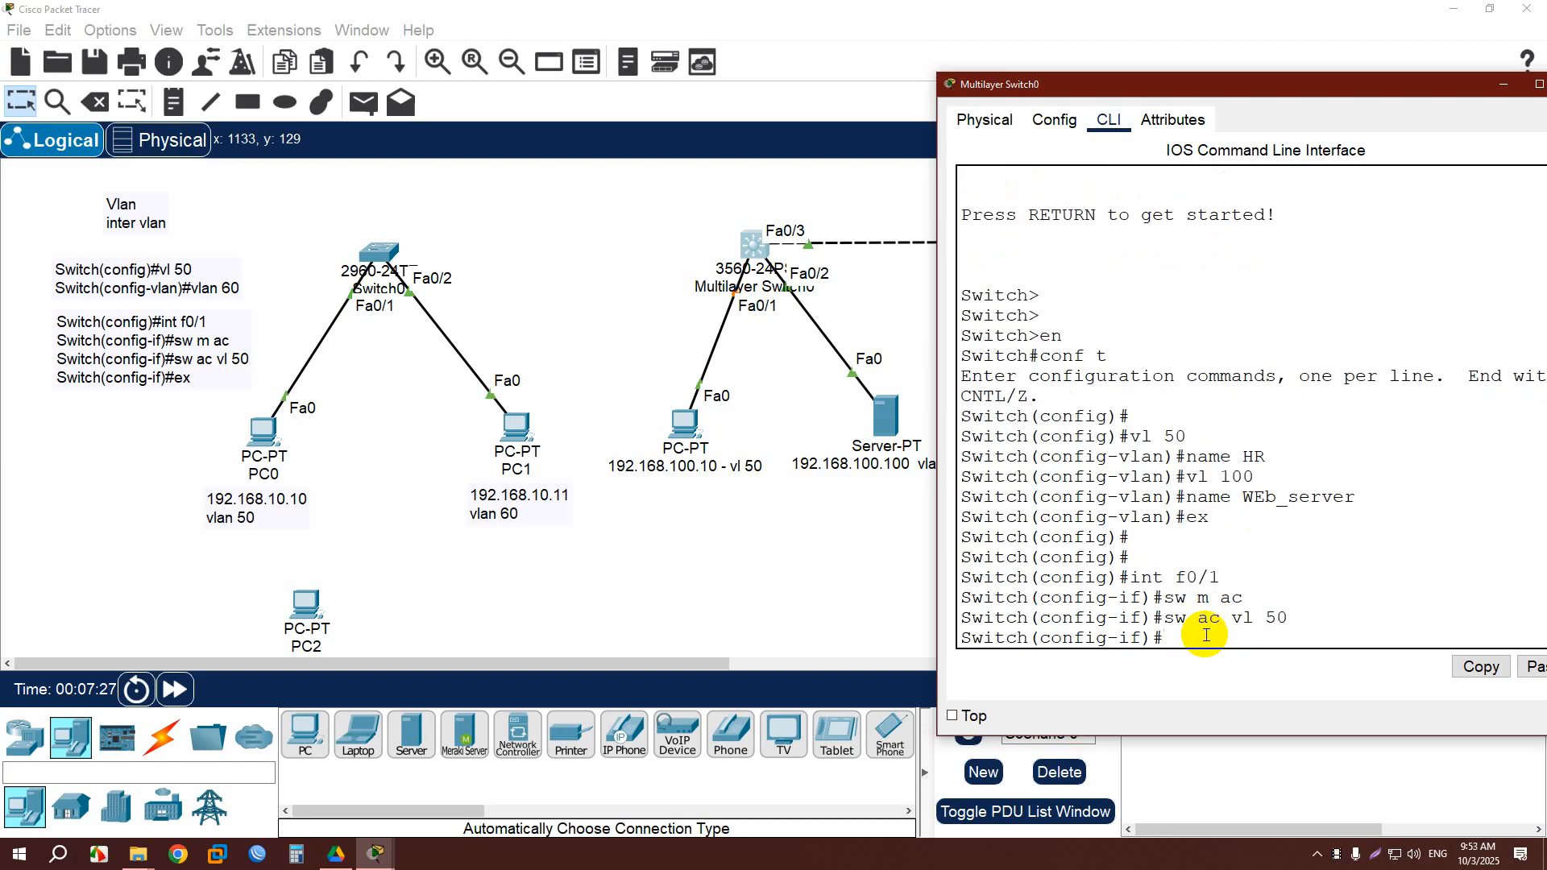
type("ex")
key("Return")
Configure interface f0/2 on Multilayer Switch0 as an access port in VLAN 100.
type("int ")
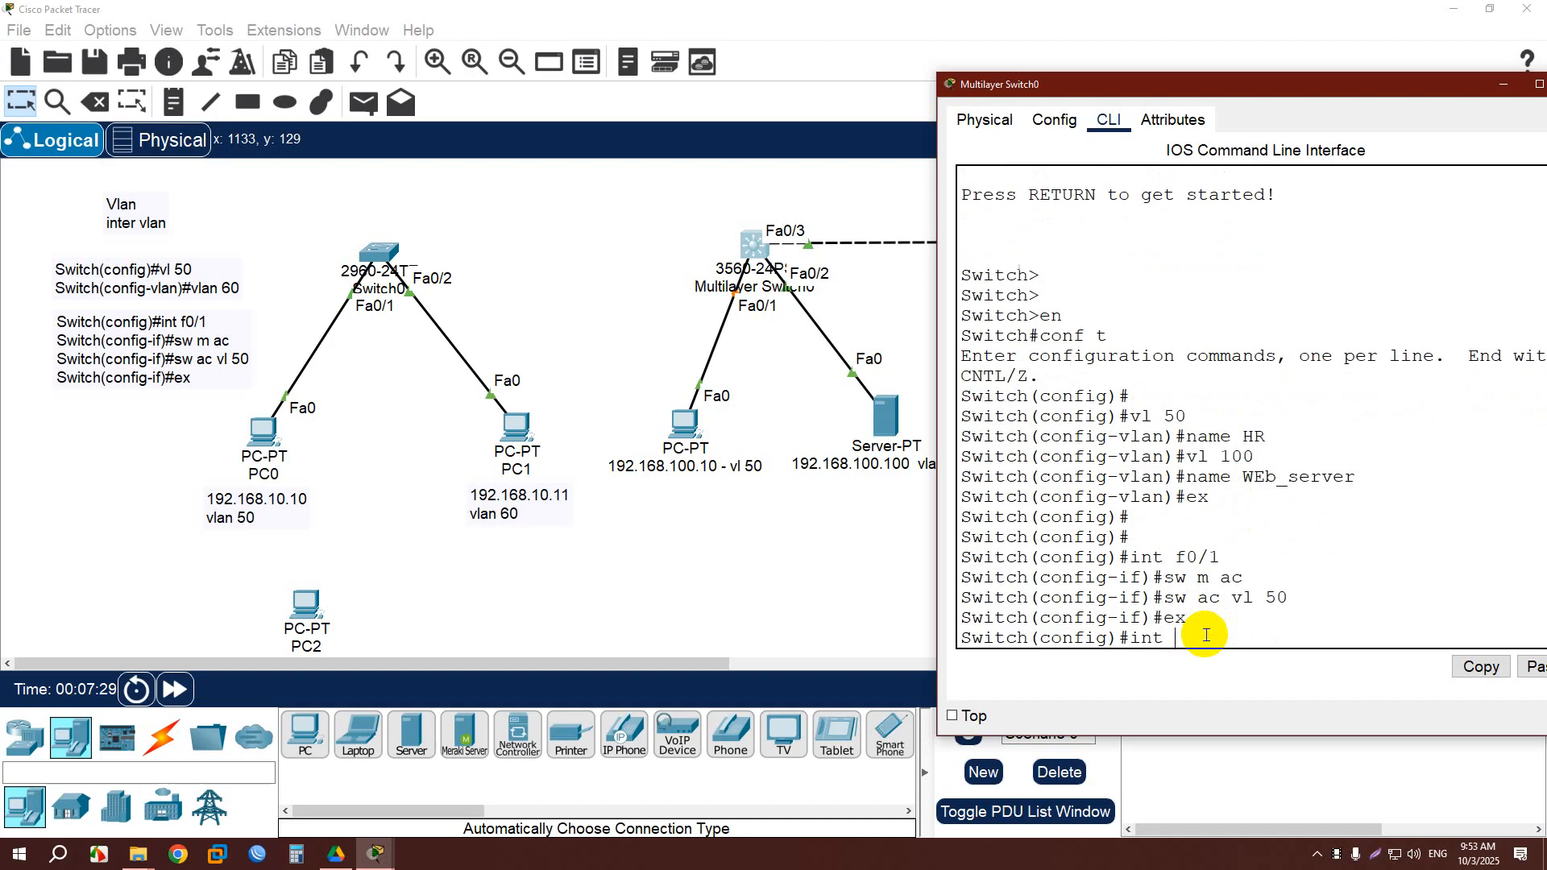
type("f0/2")
key("Return")
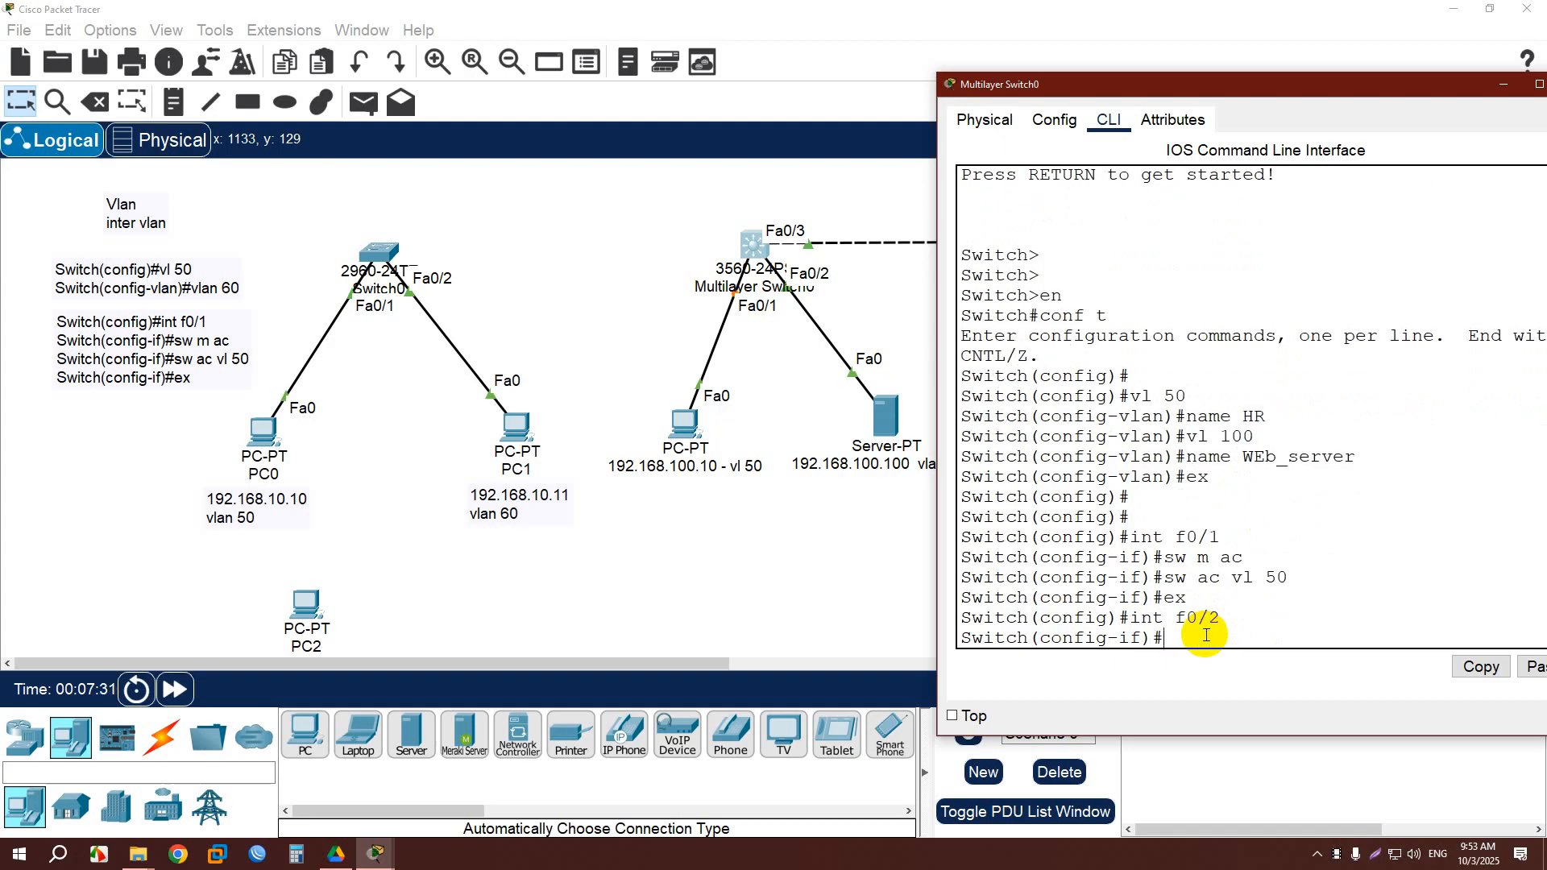
type("sw m ac")
key("Return")
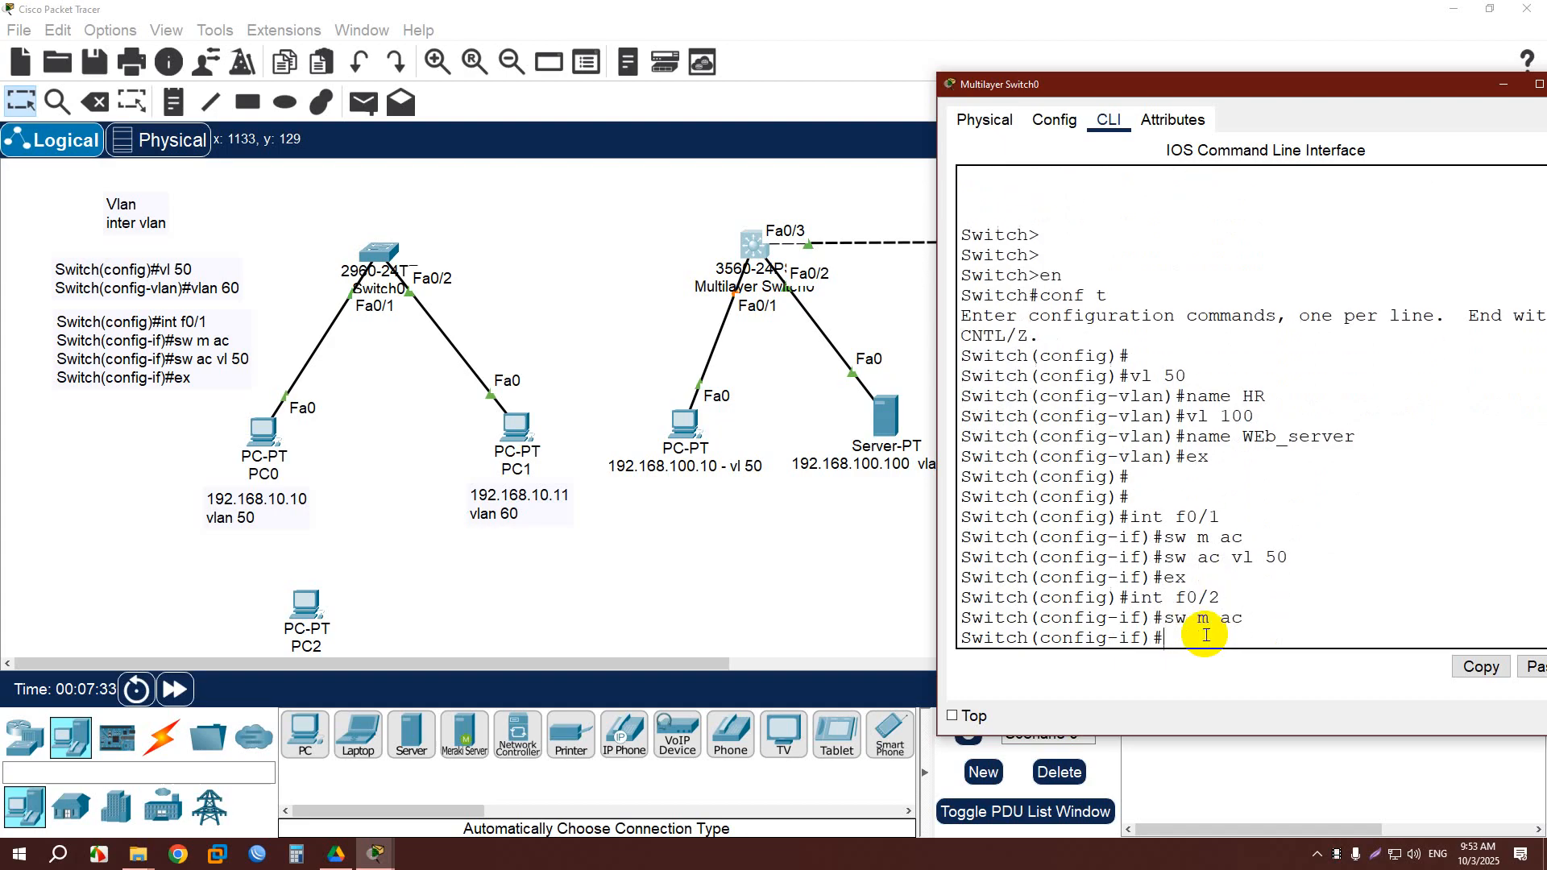
type("sw ac vl 100")
key("Return")
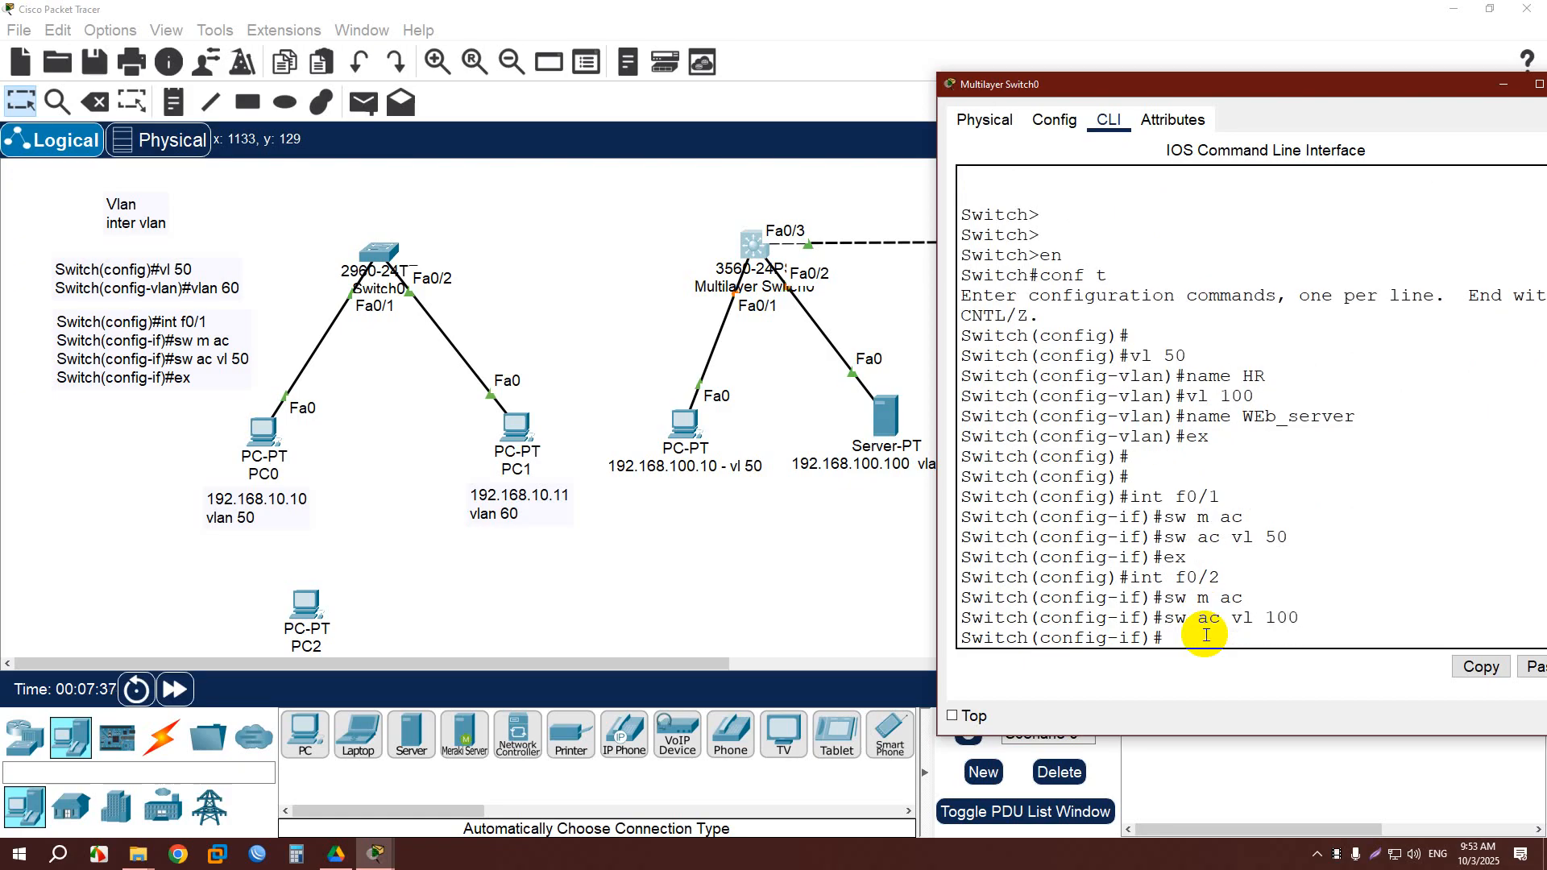
Move the server and the neighbouring 192.168.100.10 PC farther apart in the topology.
left_click(810, 487)
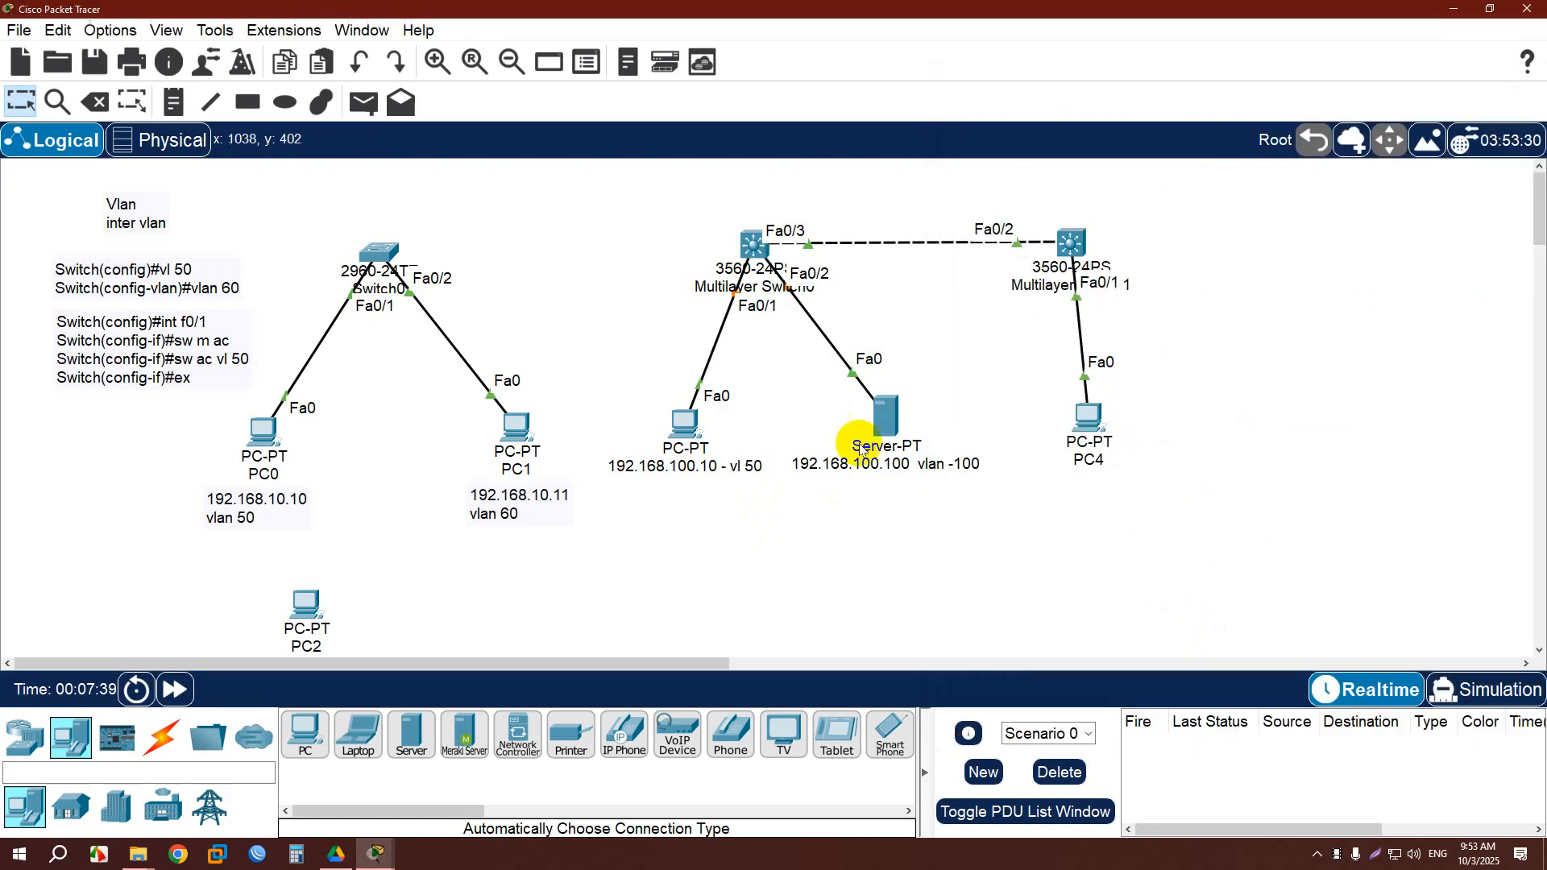
left_click_drag(889, 409, 950, 404)
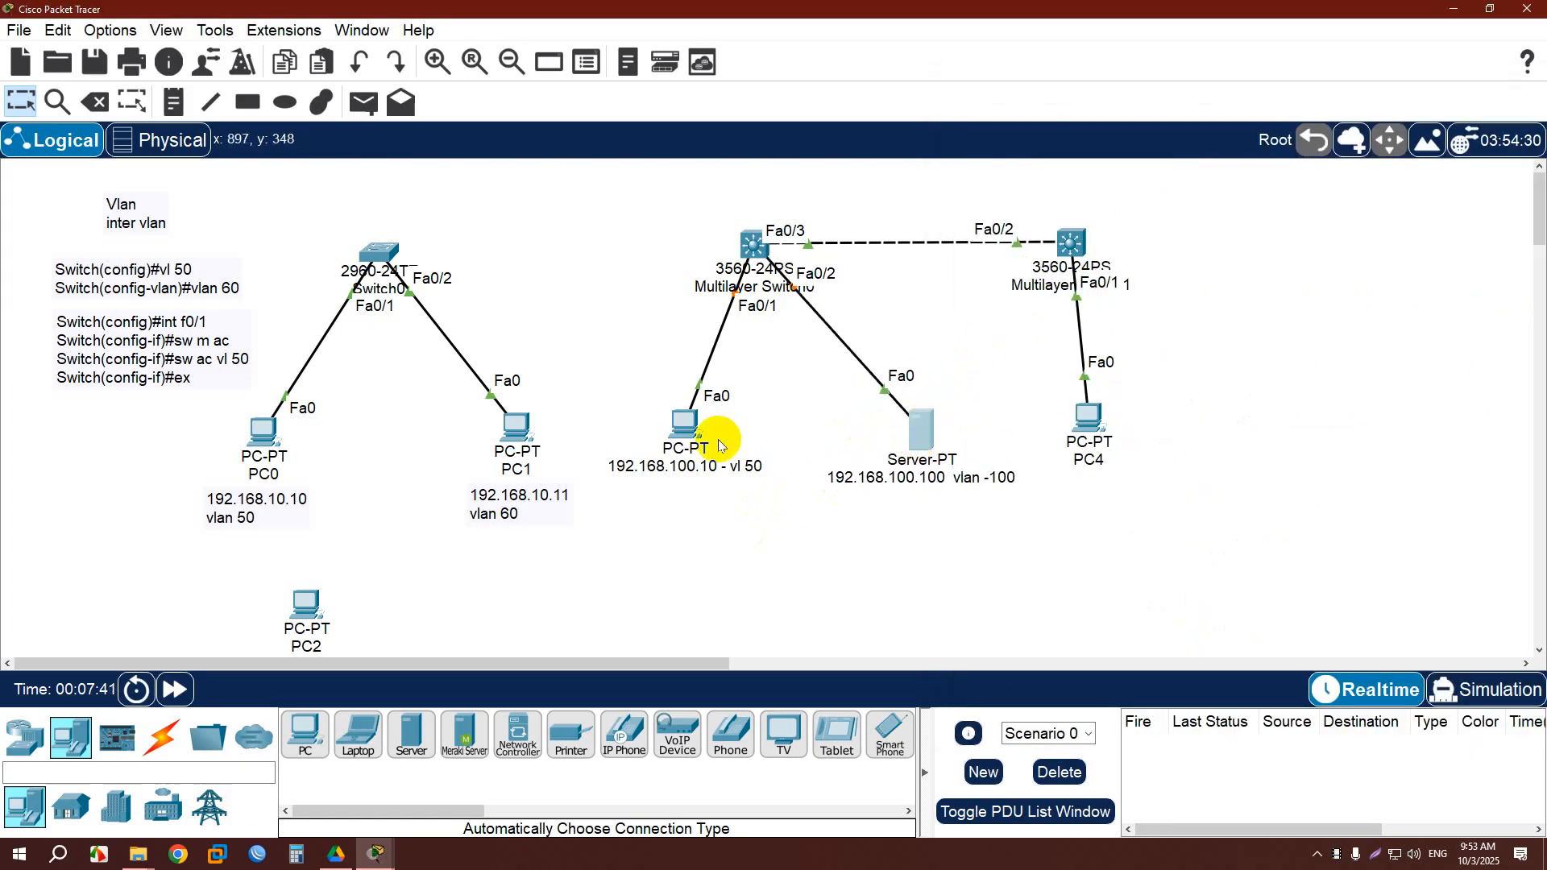
mouse_move(697, 450)
left_mouse_down()
mouse_move(649, 395)
mouse_move(674, 439)
left_mouse_up()
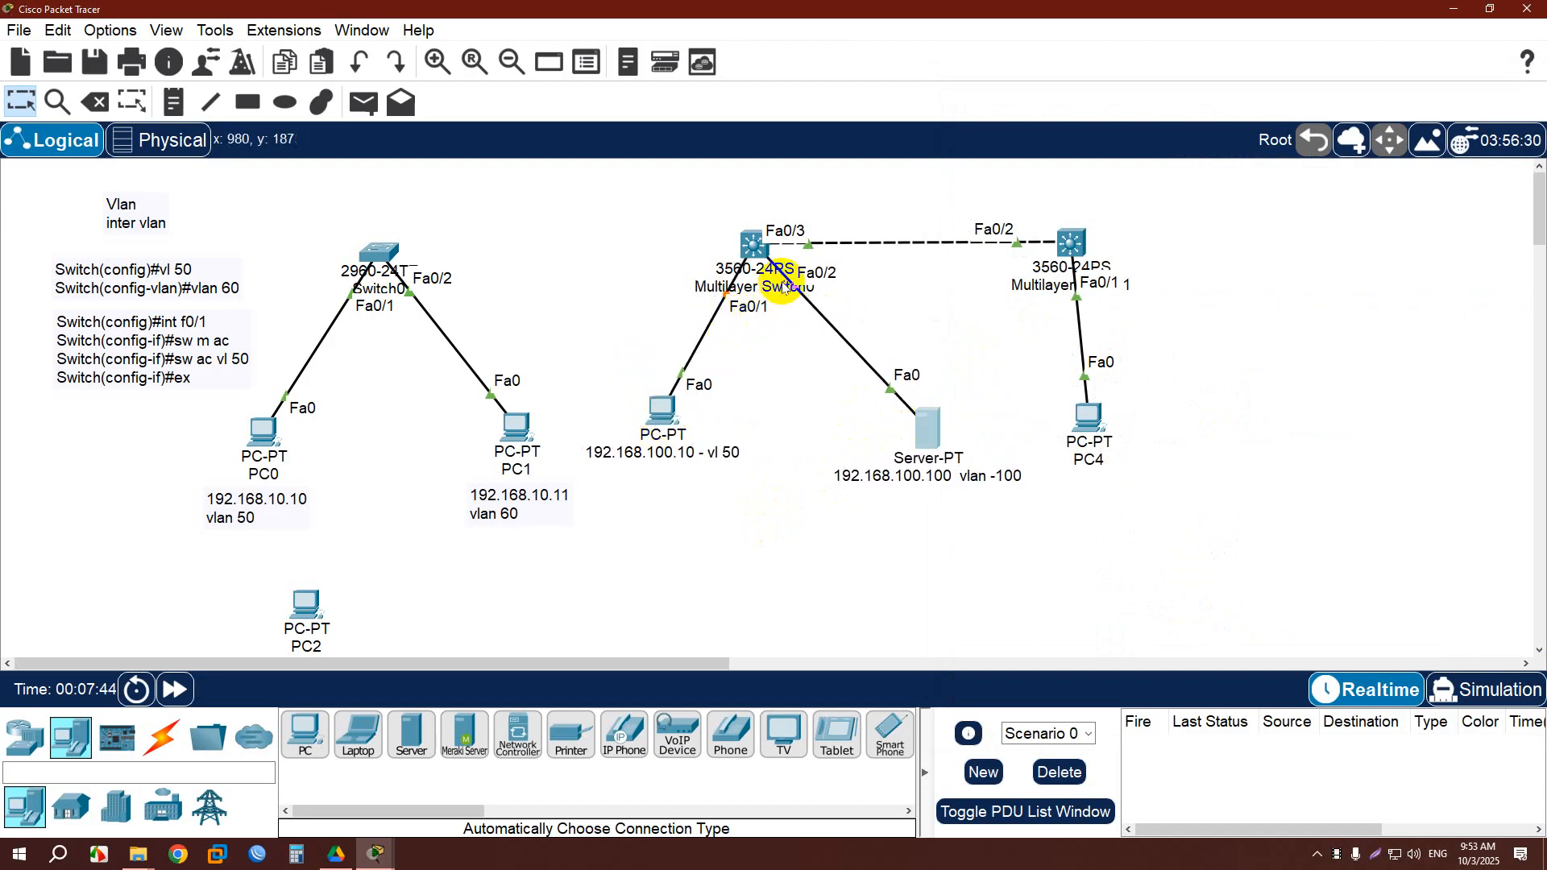
Review the VLAN assignments entered for ports f0/1 and f0/2 in Multilayer Switch0's command line.
left_click(753, 243)
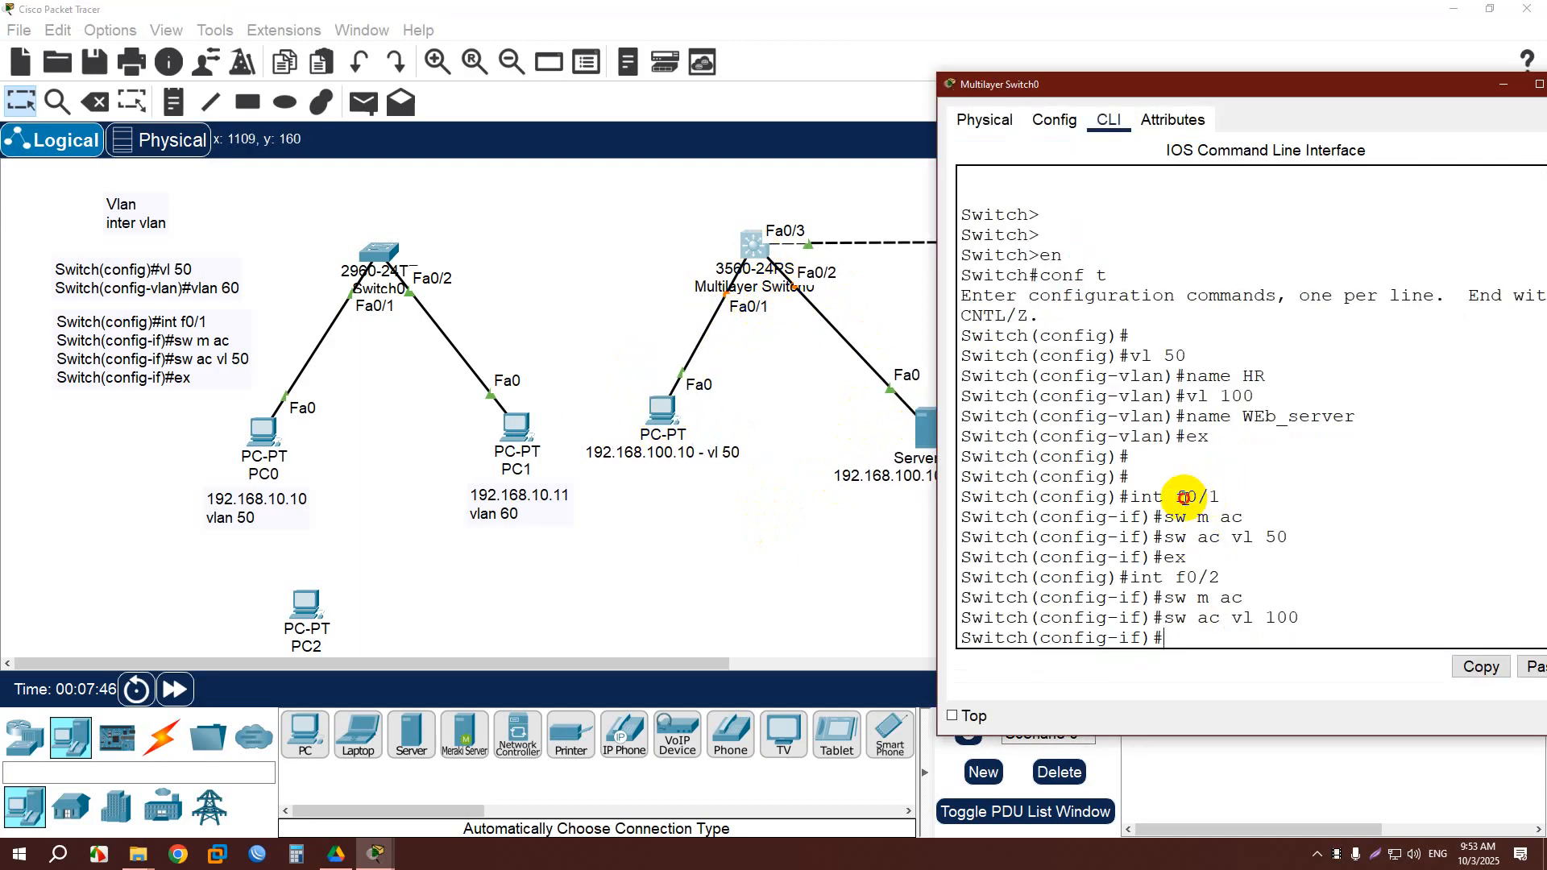
left_click_drag(1187, 497, 1222, 497)
left_click_drag(1293, 536, 1313, 617)
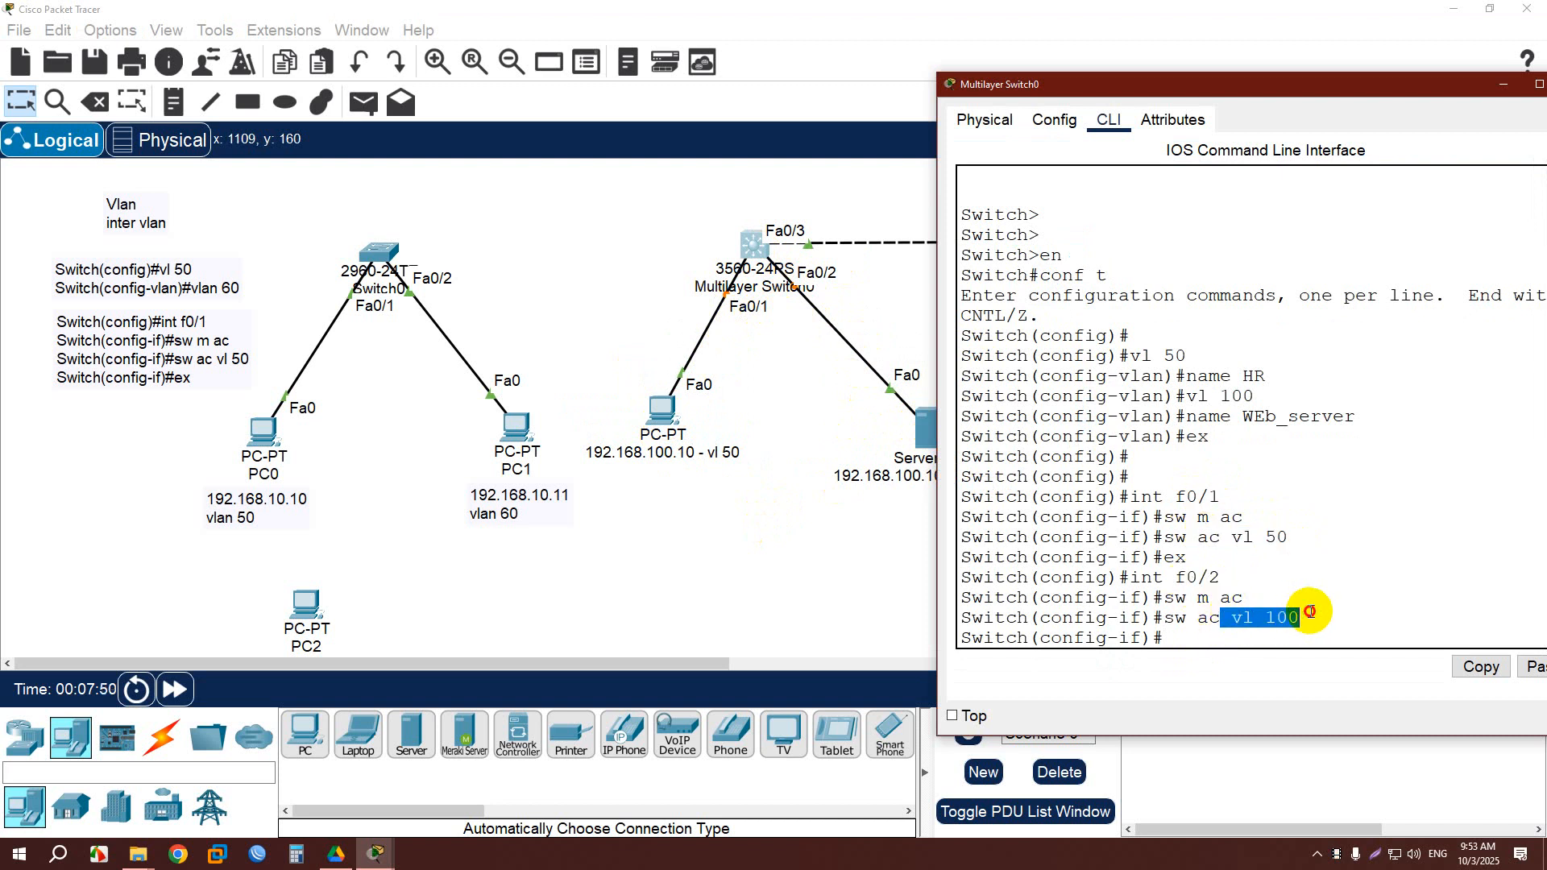
Set the static IPv4 address of the VLAN 50 PC under Multilayer Switch0 to 192.168.100.10 and close its window.
left_click(663, 425)
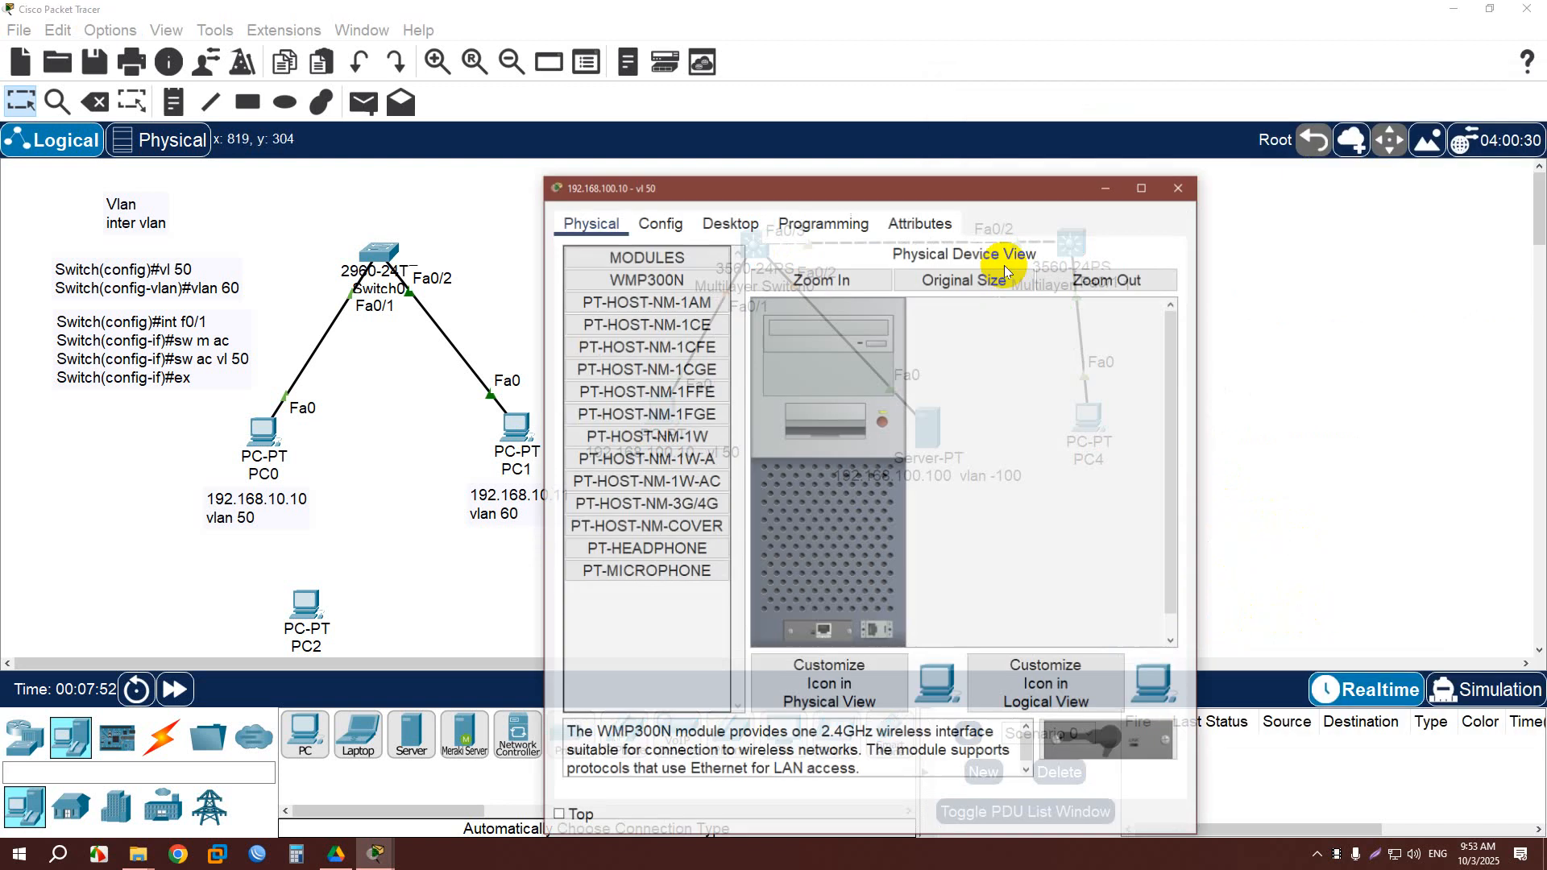
left_click(729, 220)
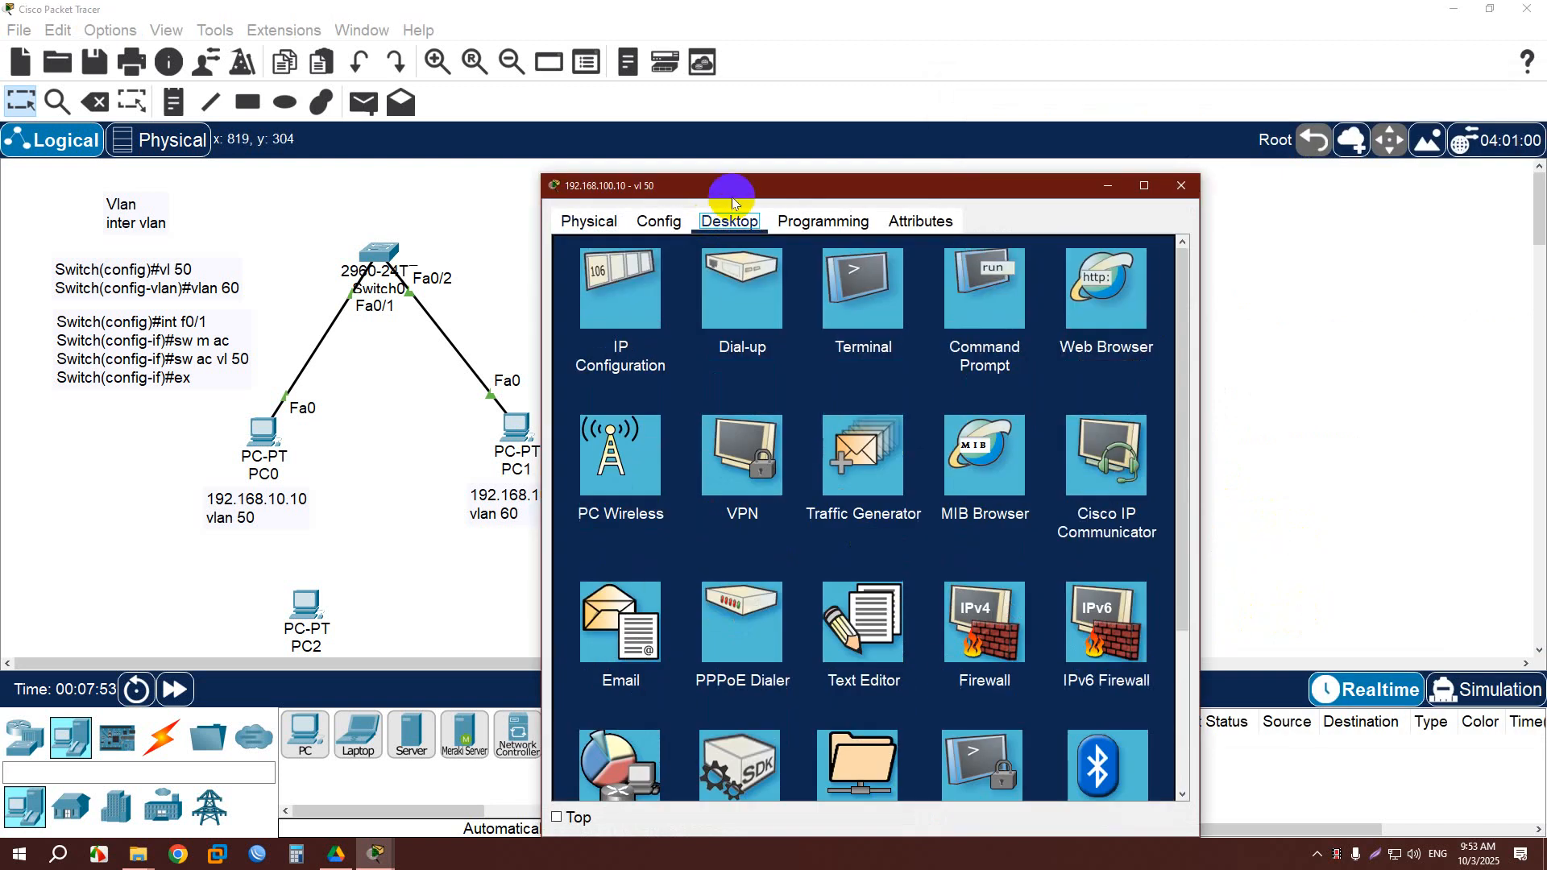
left_click_drag(732, 201, 1067, 188)
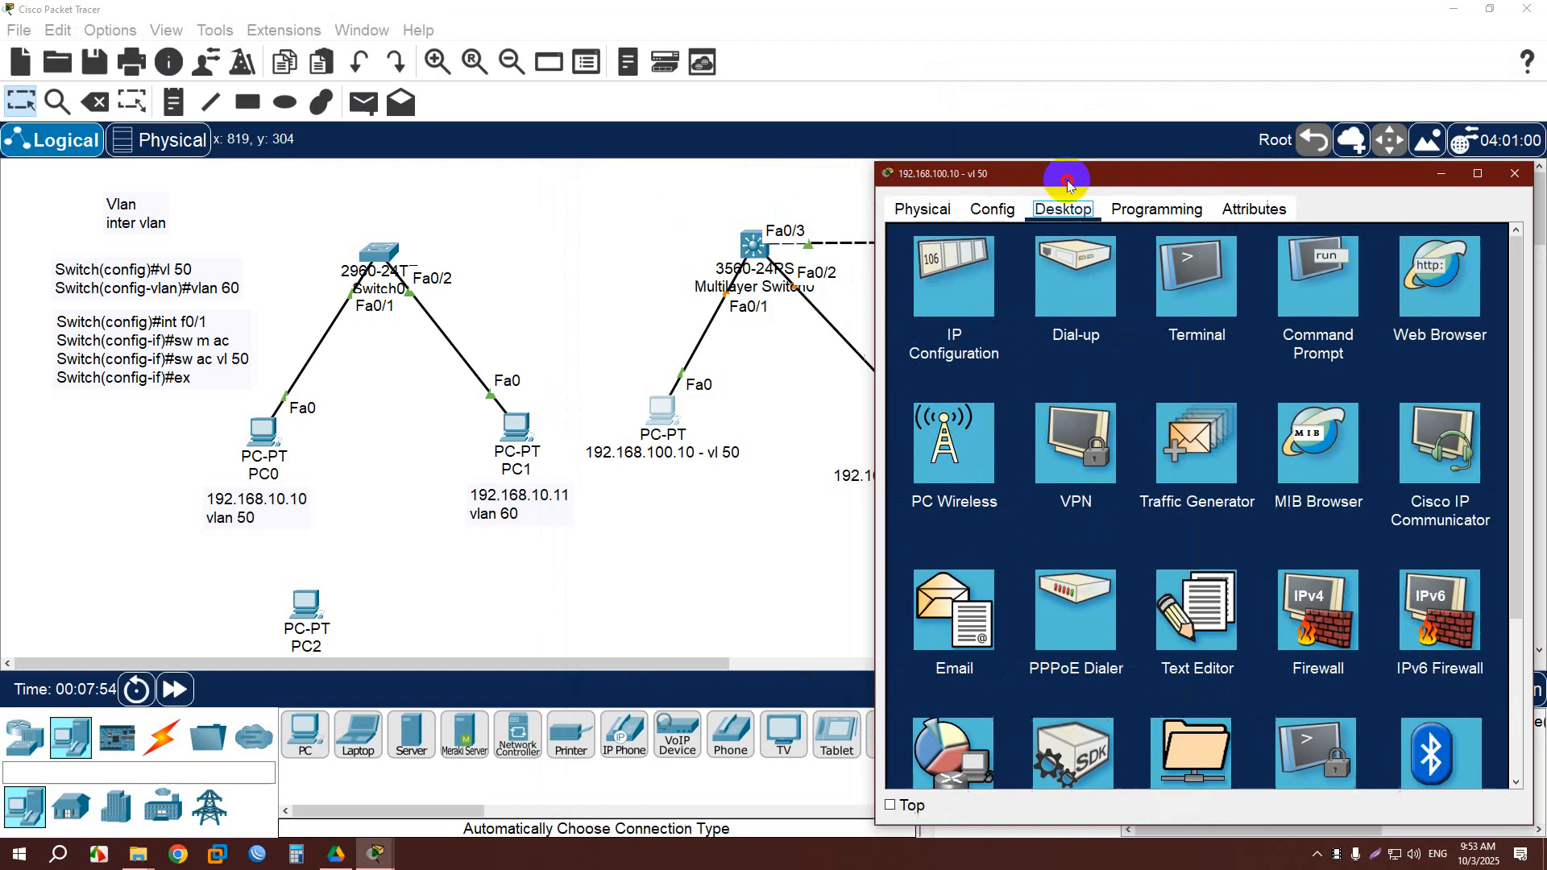
left_click(955, 286)
left_click(1136, 338)
type("192")
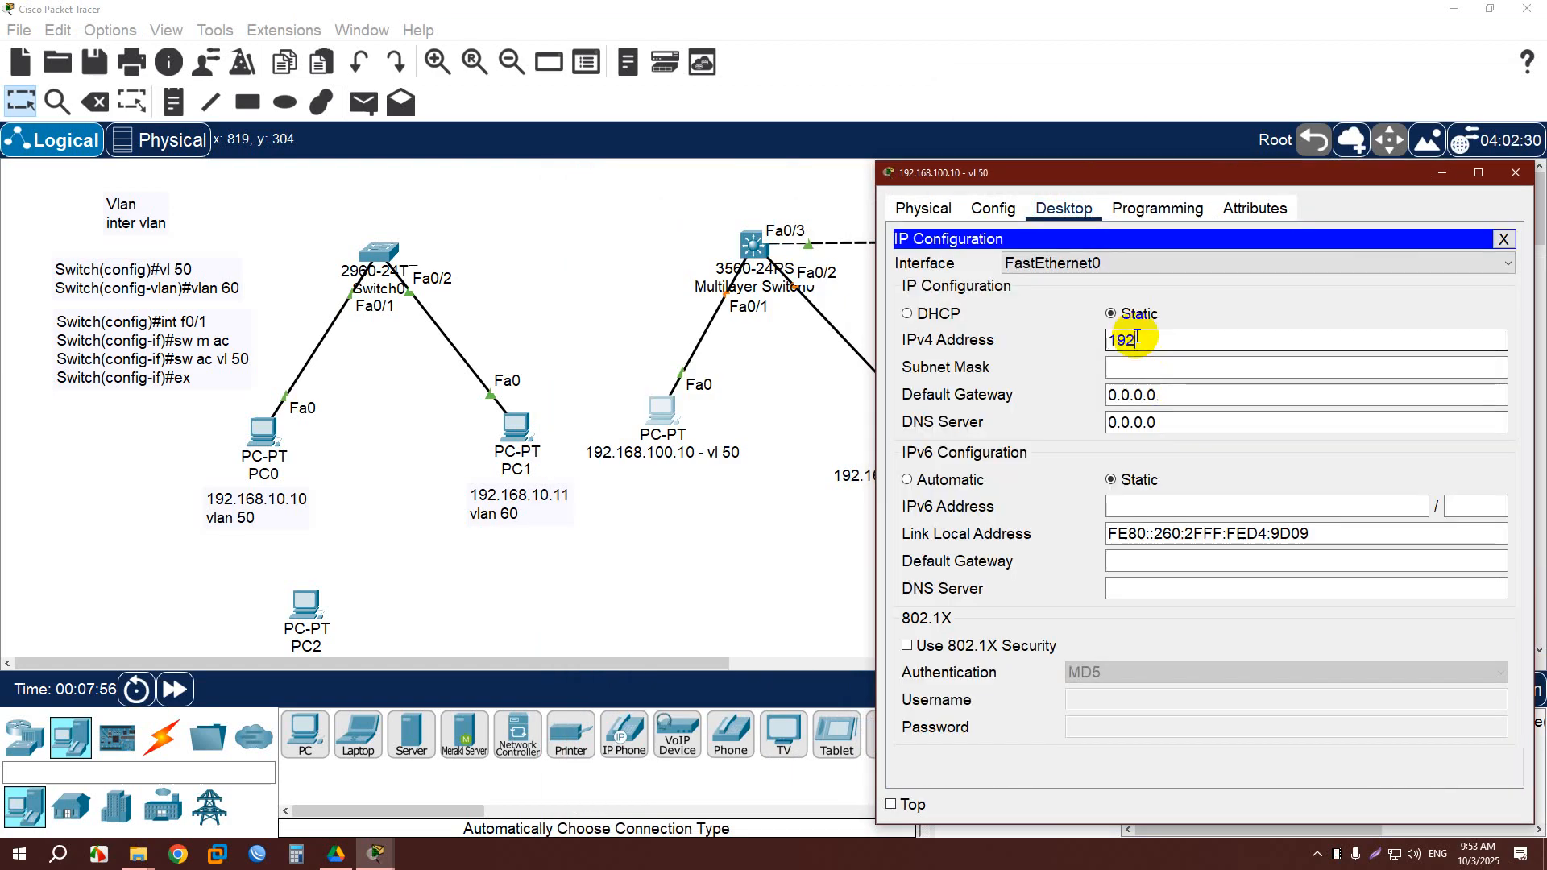
type(".168.100.10")
left_click(1137, 368)
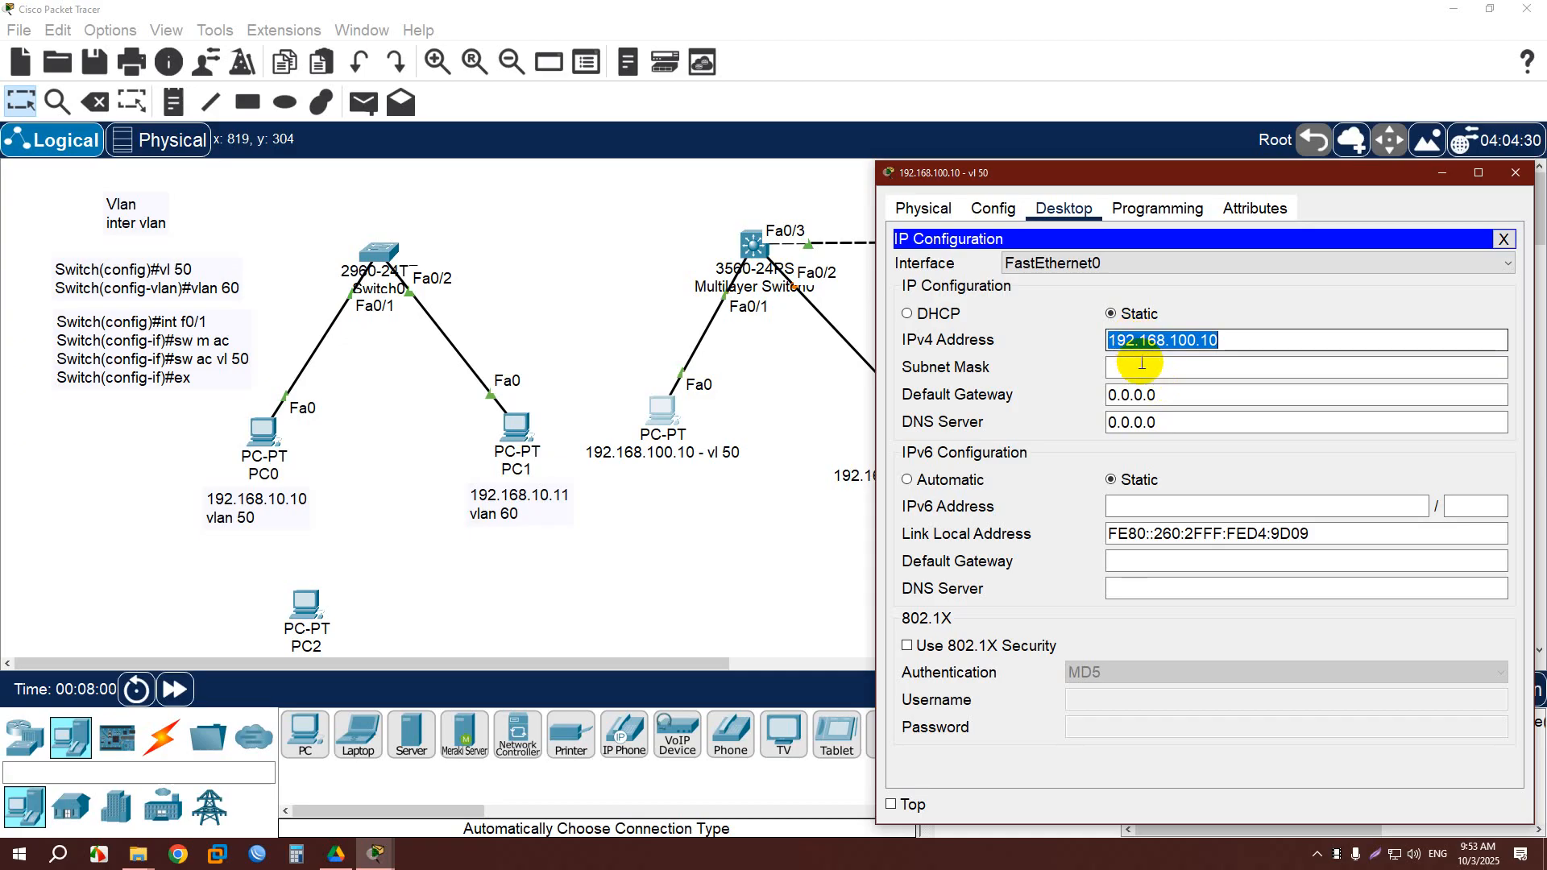
left_click(1518, 179)
Set the static IPv4 address of the VLAN 100 server to 192.168.100.100 with the default subnet mask and close its window.
left_click(926, 427)
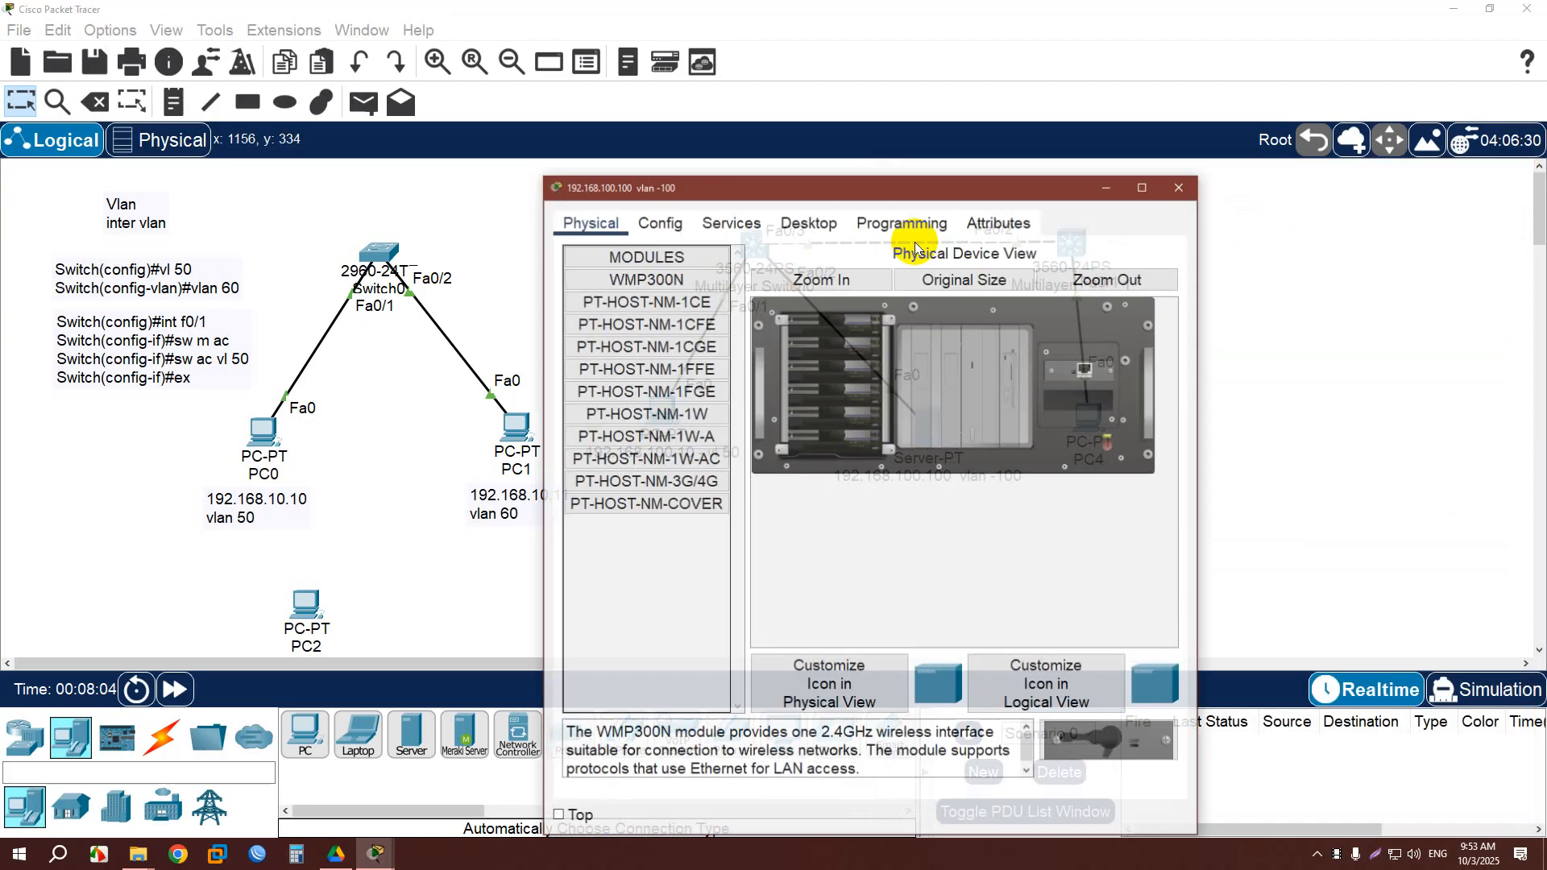
left_click(709, 222)
left_click(806, 220)
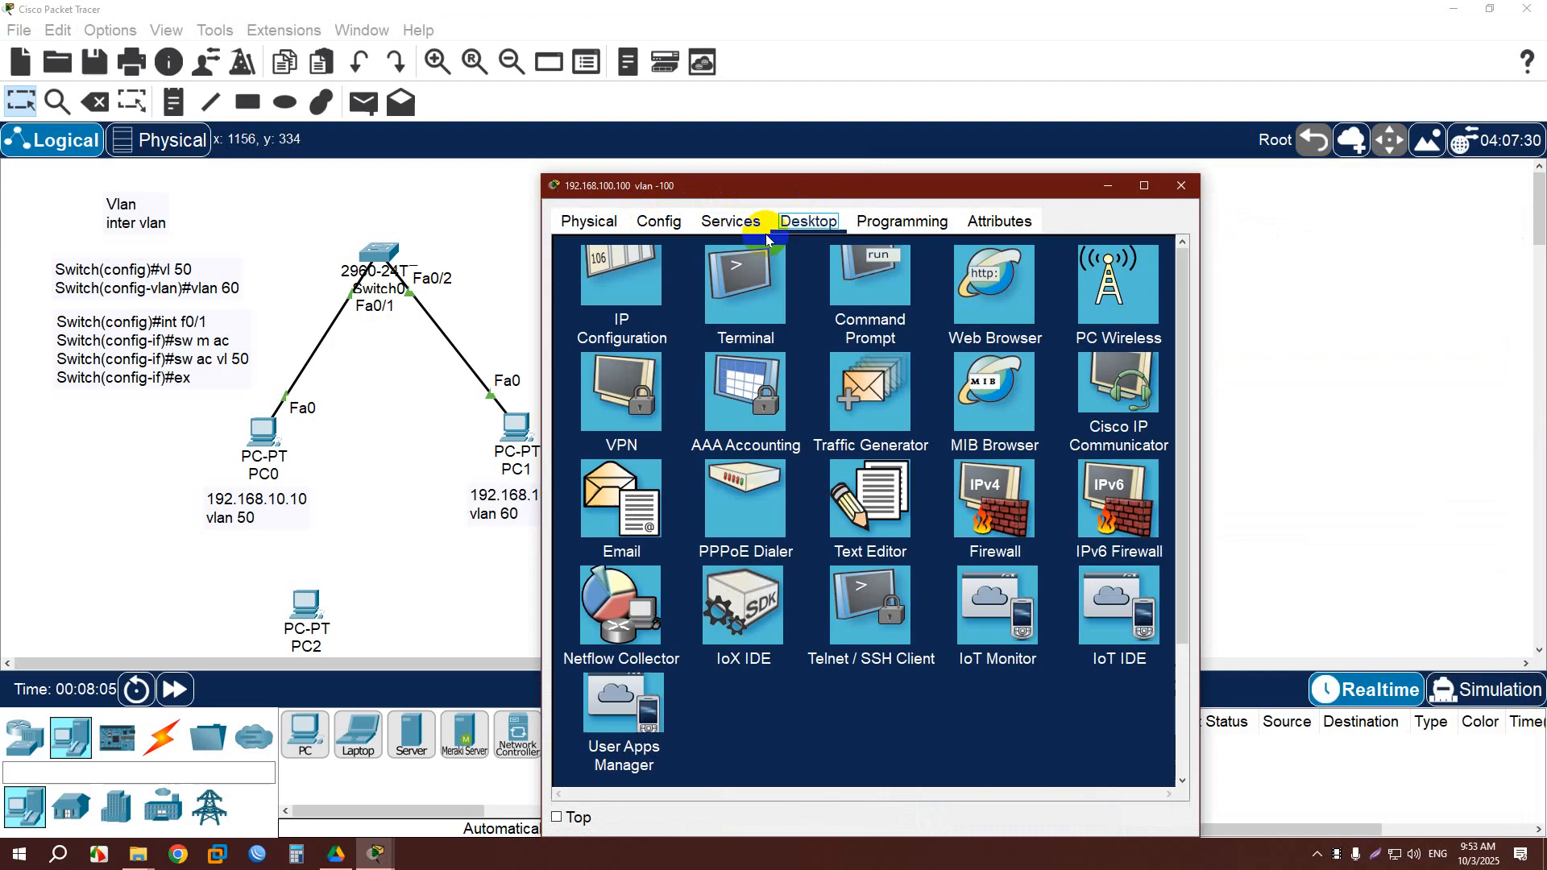
left_click(643, 284)
left_click(836, 327)
type("192.168.100.10")
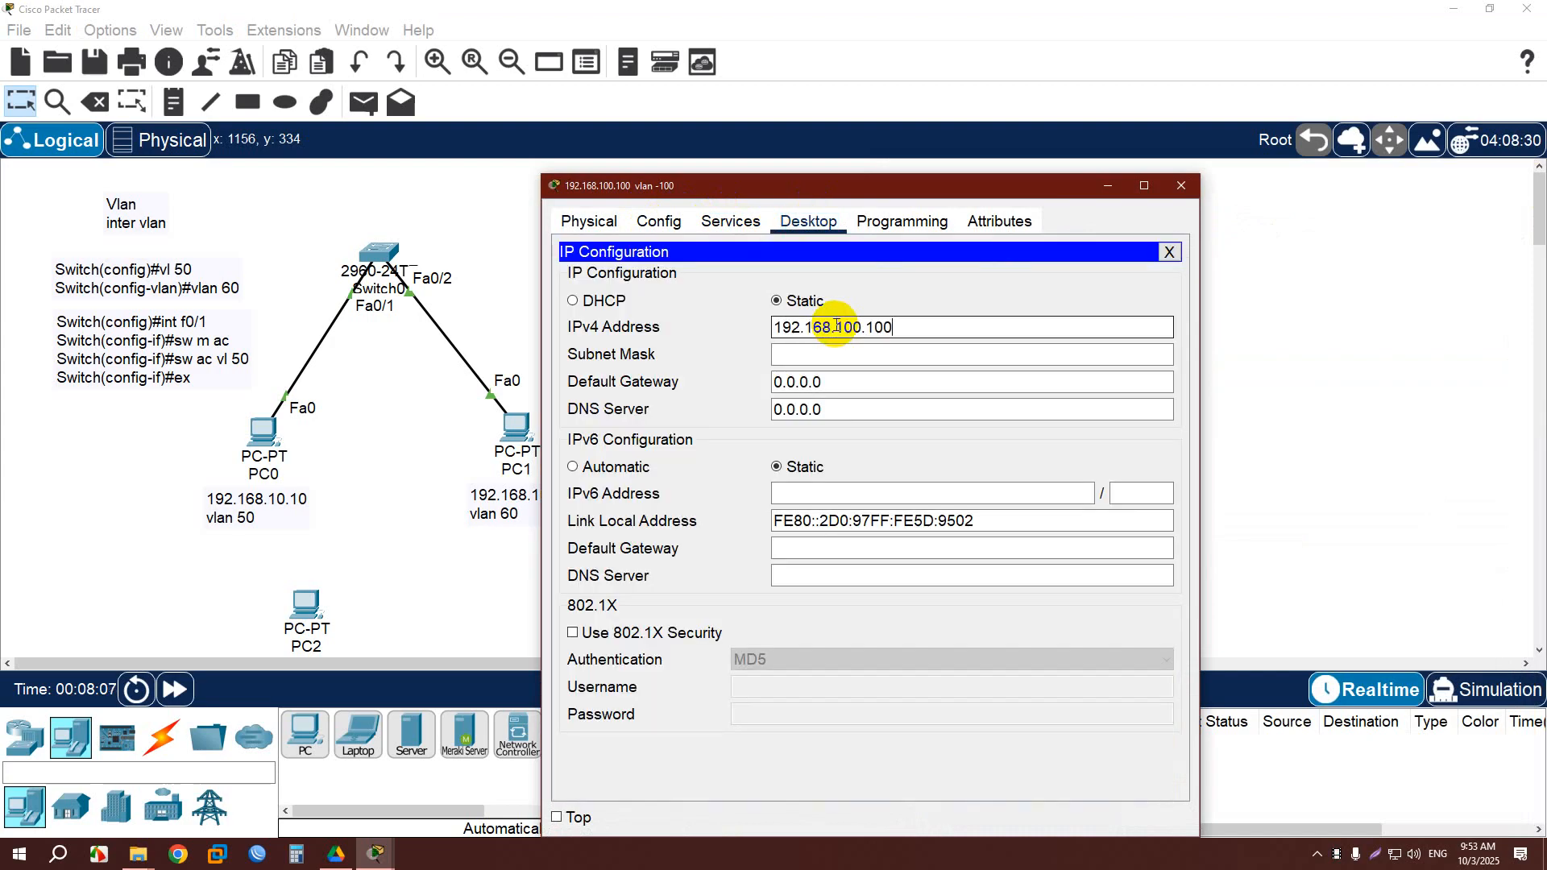
type("0")
left_click(837, 356)
left_click(1181, 185)
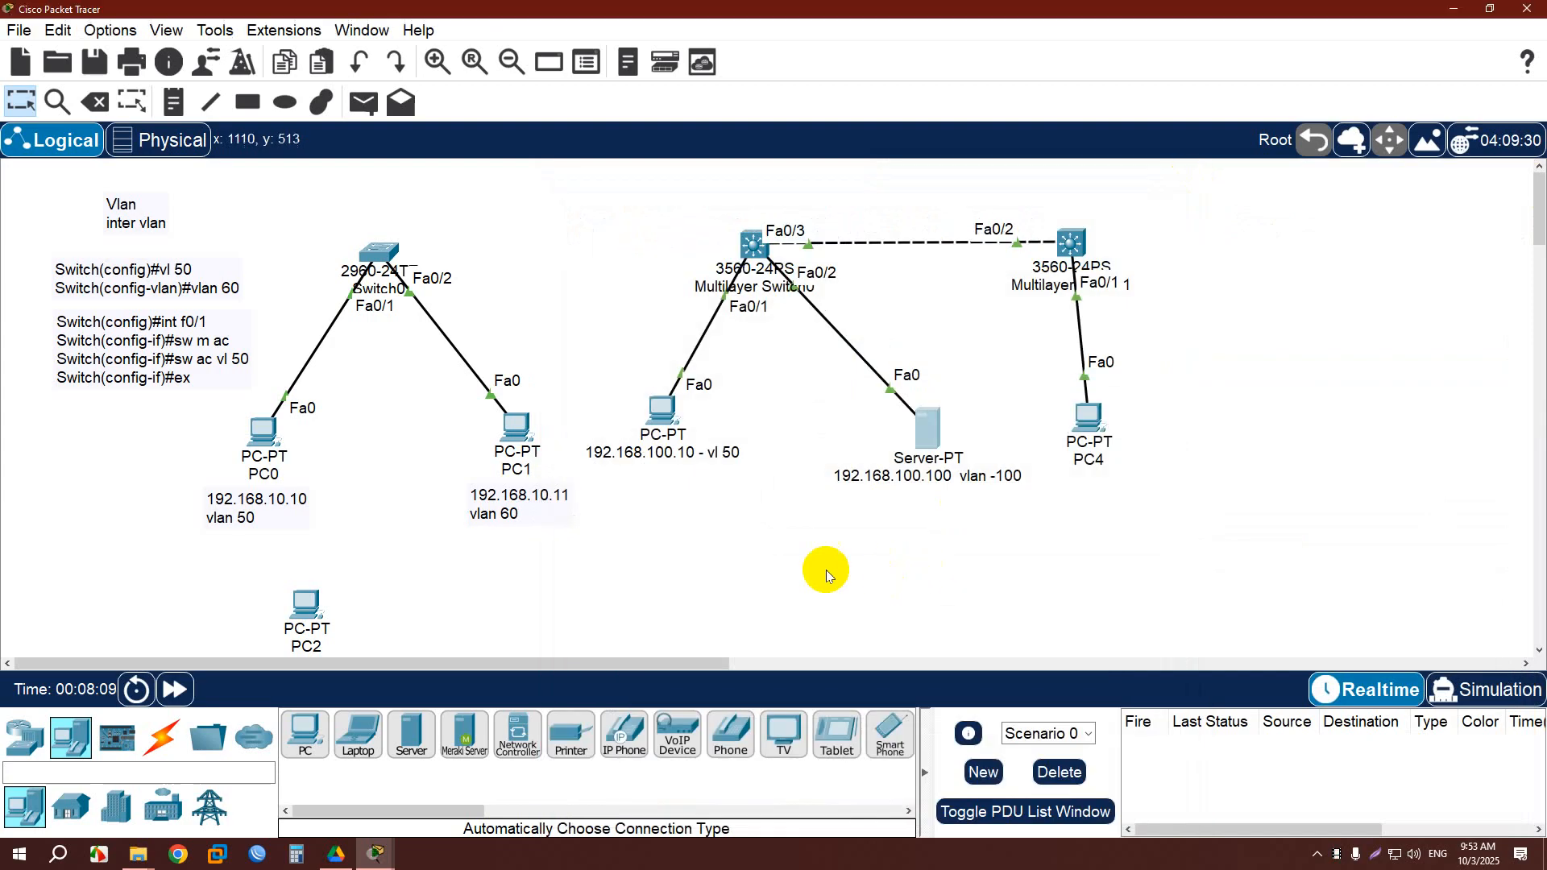
Test connectivity with a simple PDU from the 192.168.100.10 PC to the server, then delete the scenario's PDU entry.
left_click(363, 102)
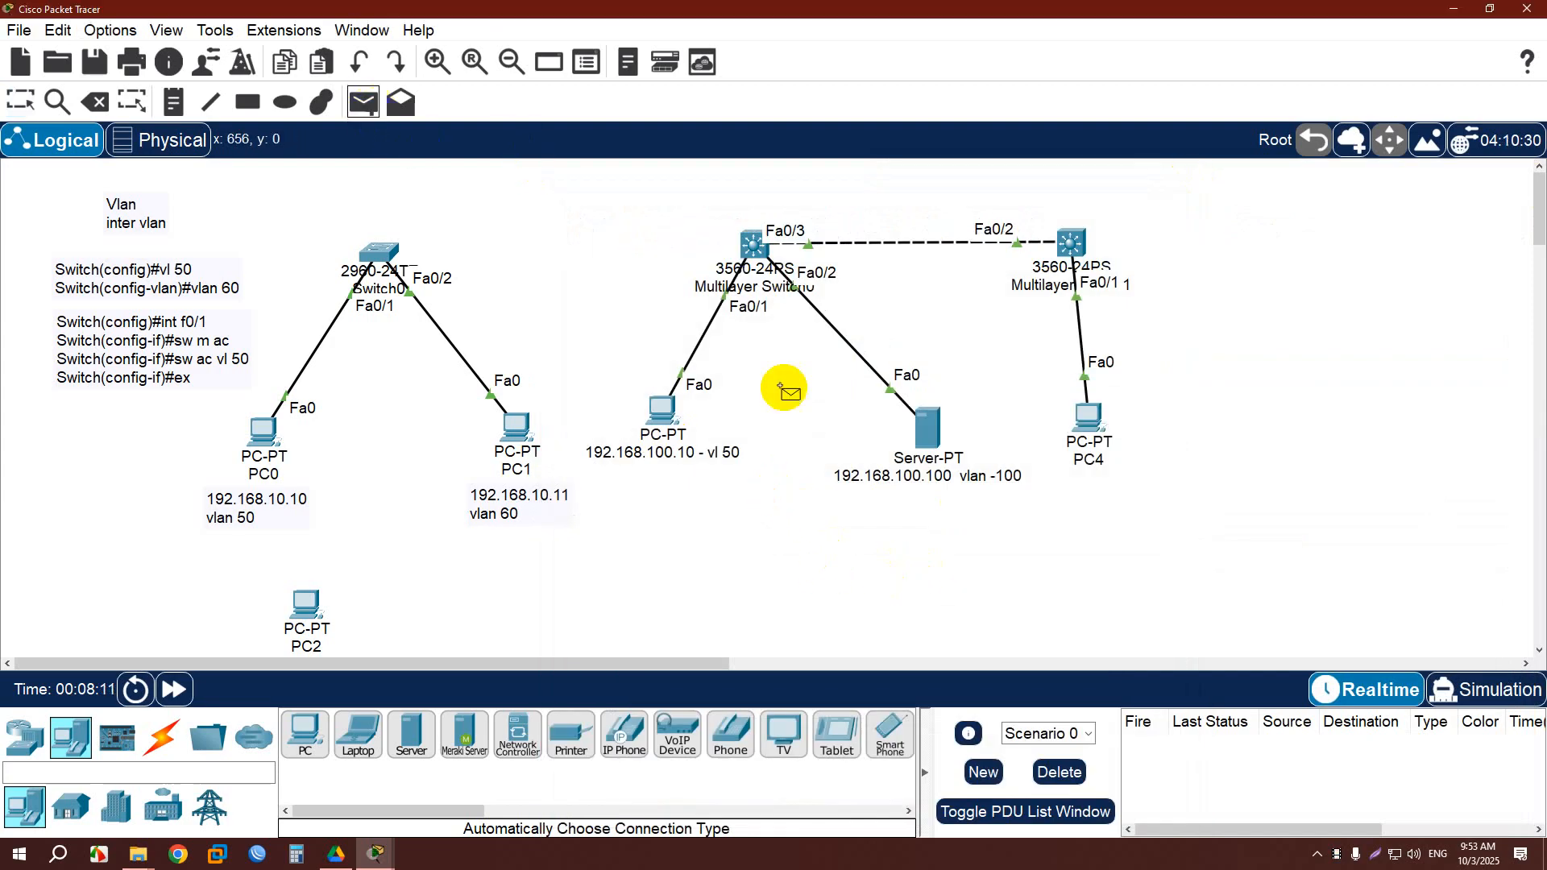
left_click(661, 411)
left_click(926, 429)
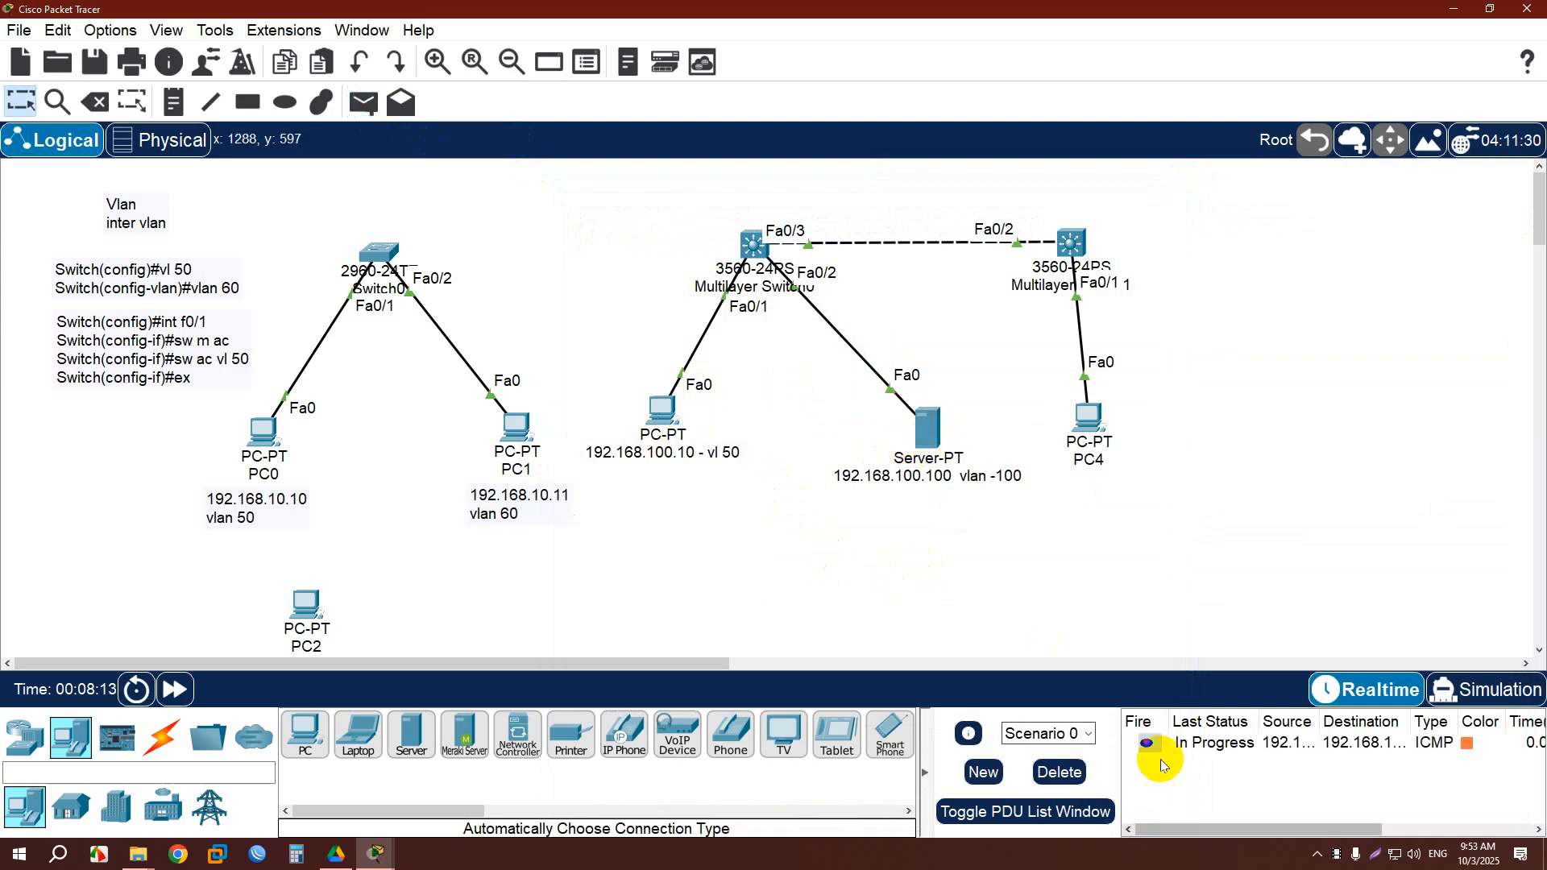
left_click(1059, 772)
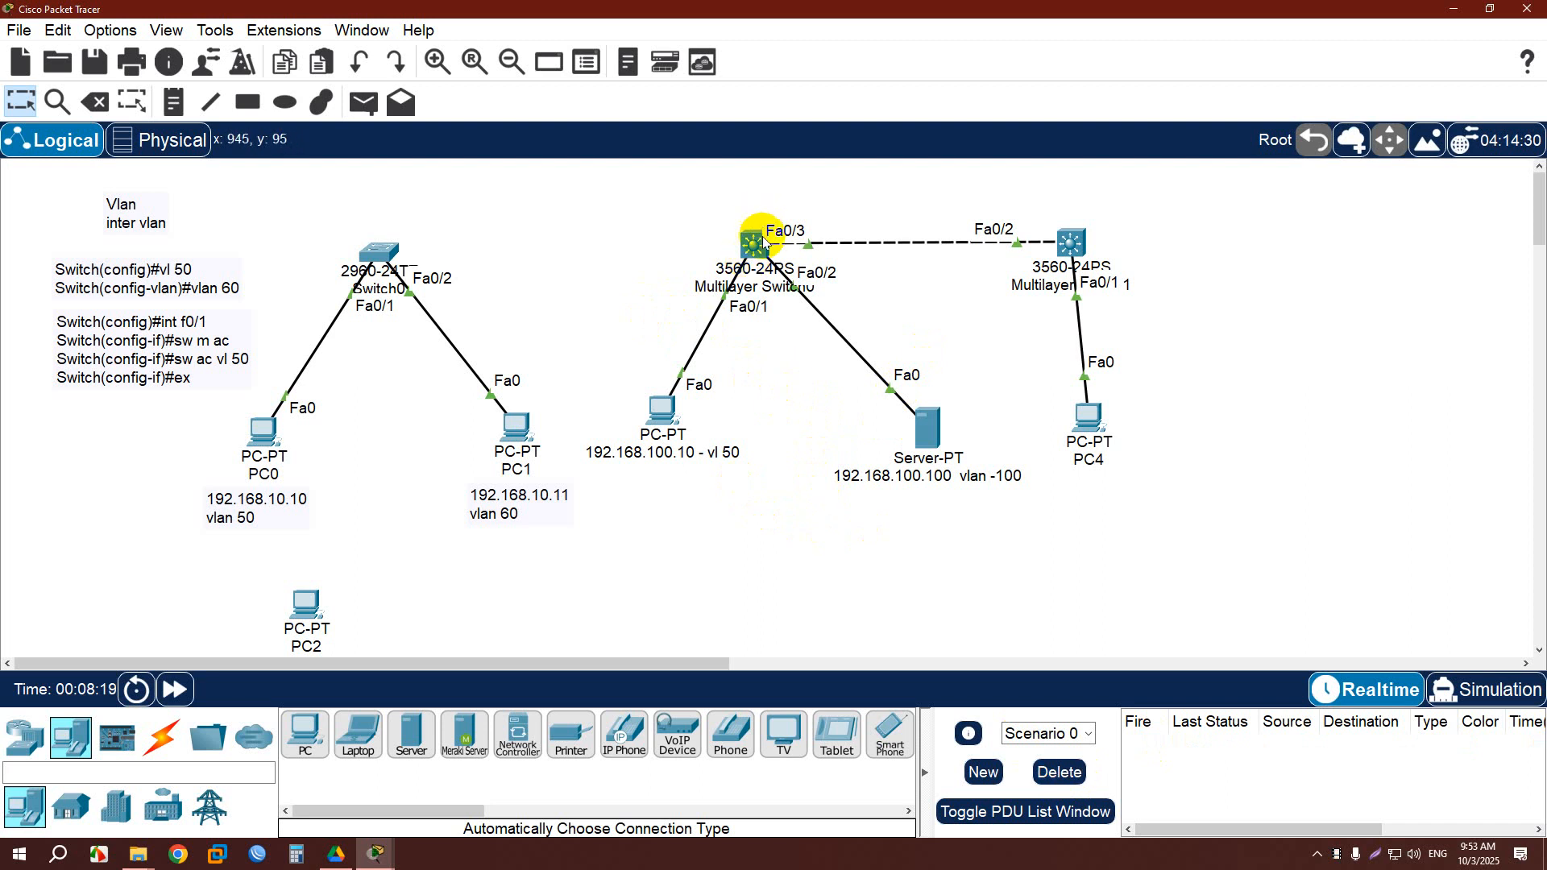
Move PC1 and its address note closer to PC0, and shift the 2960 switch and the server slightly.
left_click_drag(17, 190, 549, 558)
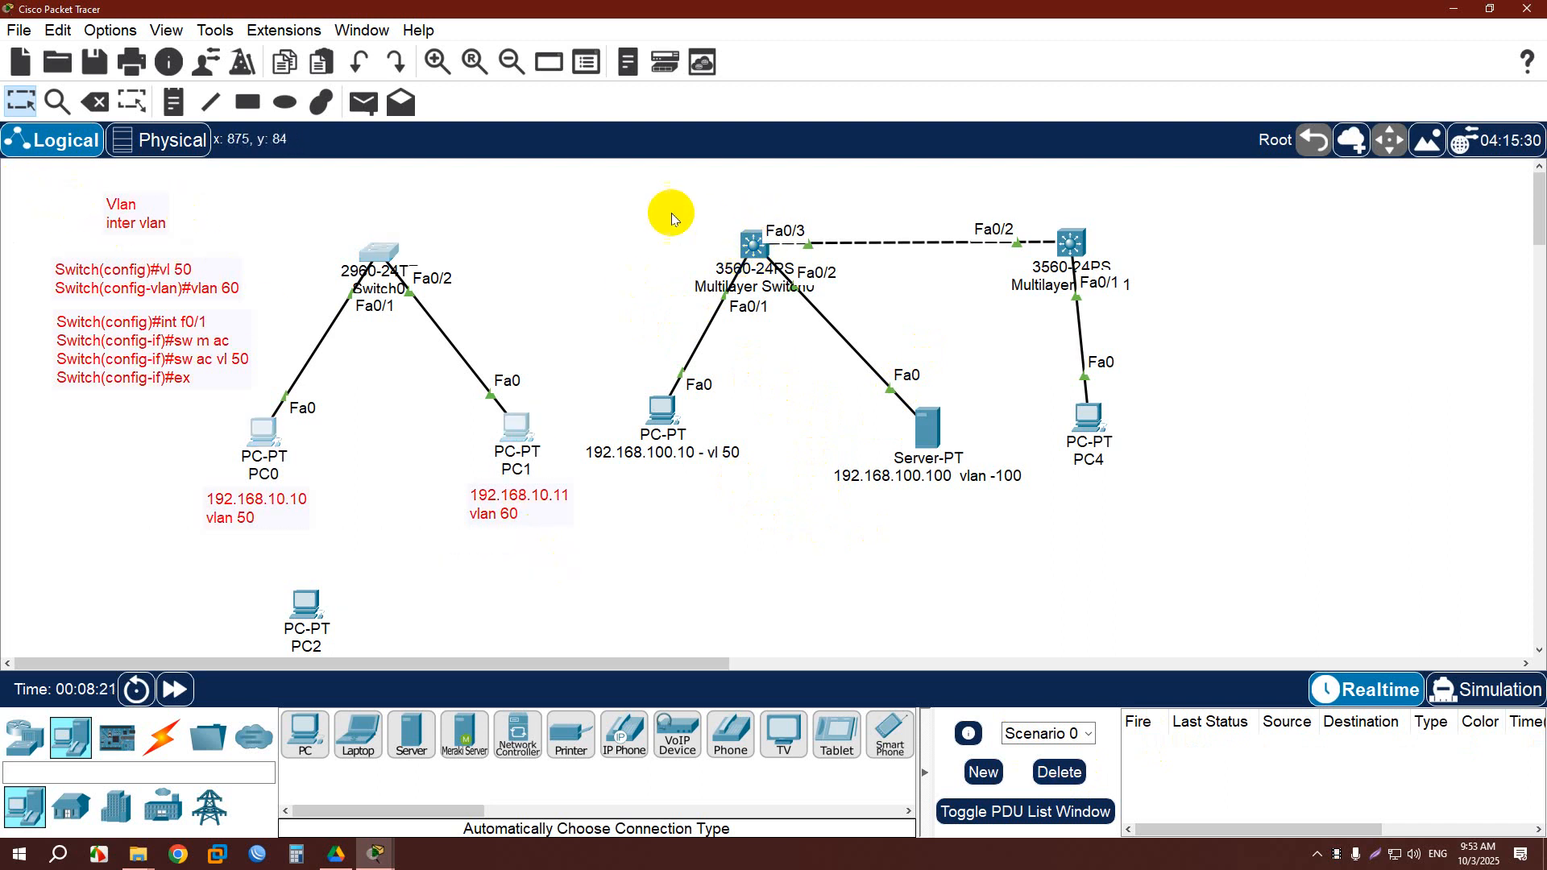
left_click_drag(636, 207, 962, 489)
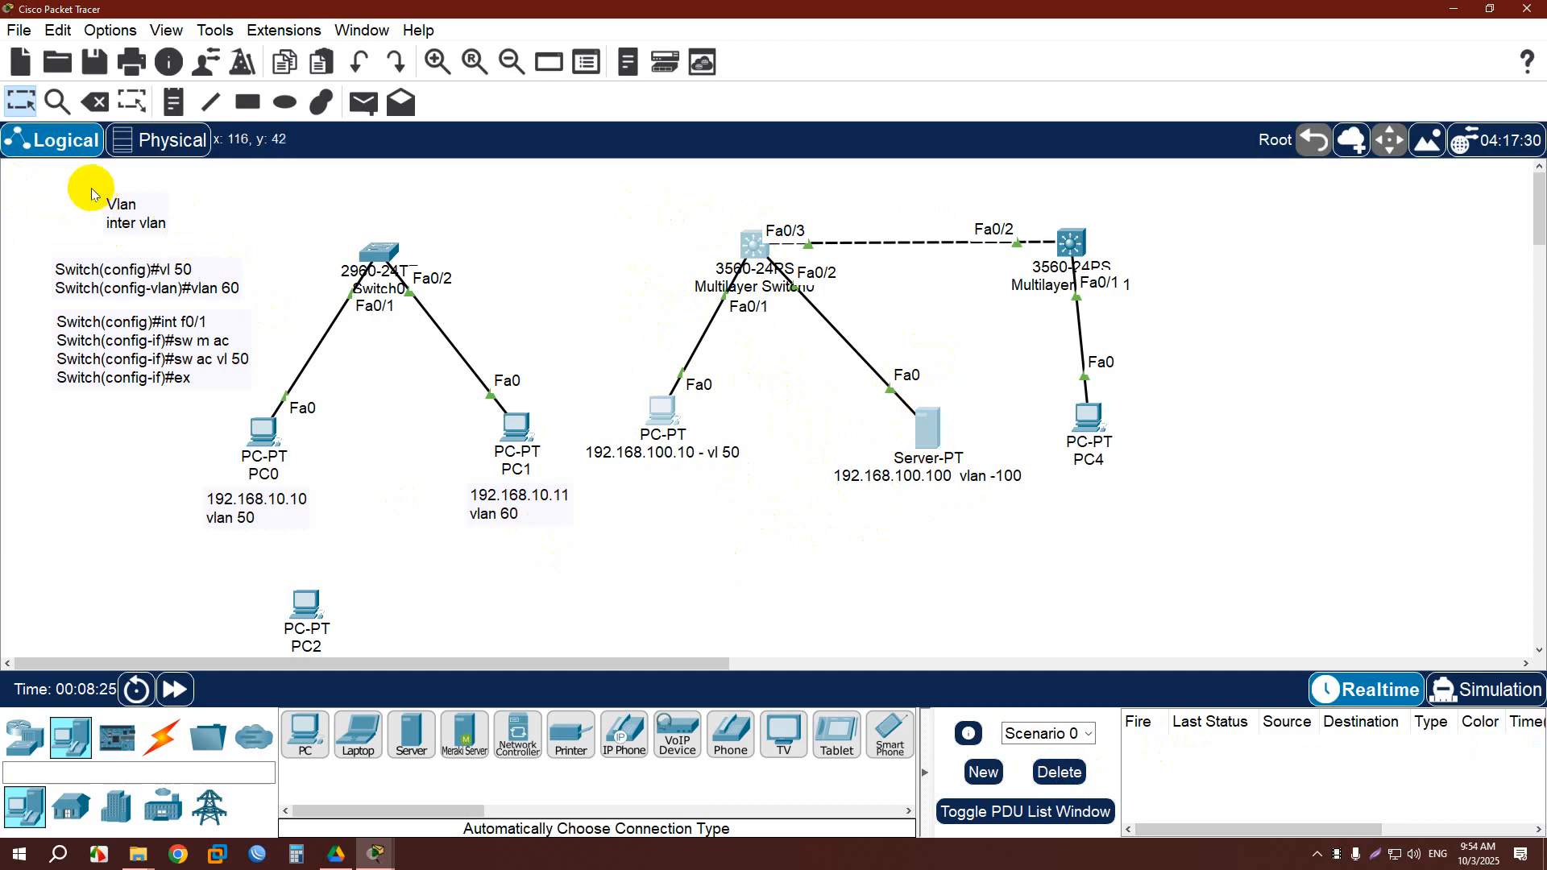
left_click_drag(374, 254, 365, 248)
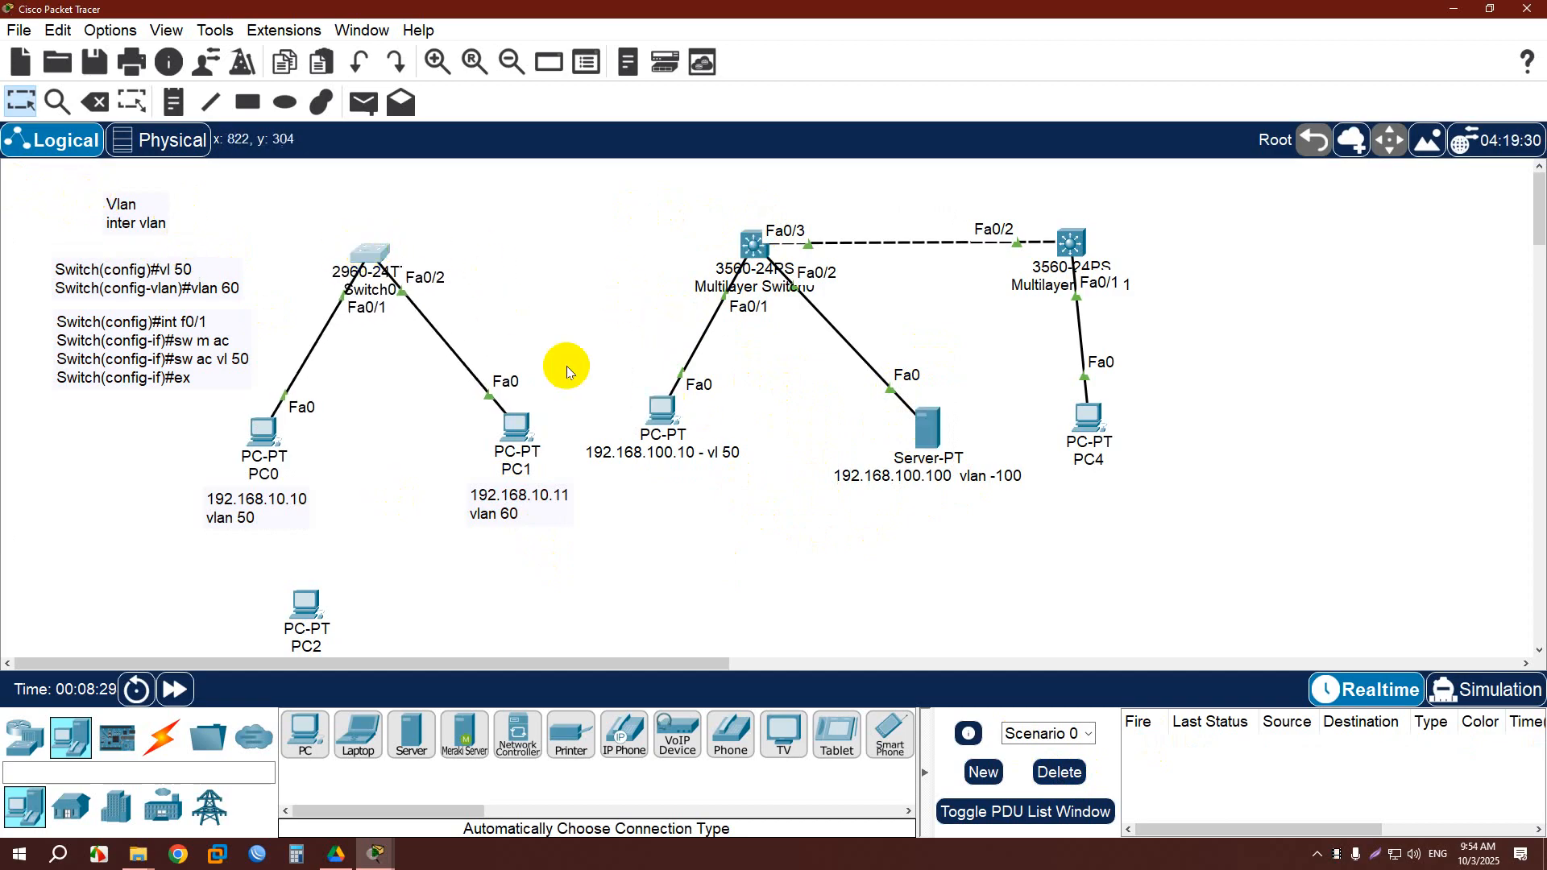
left_click_drag(583, 338, 490, 537)
left_click_drag(502, 512, 421, 507)
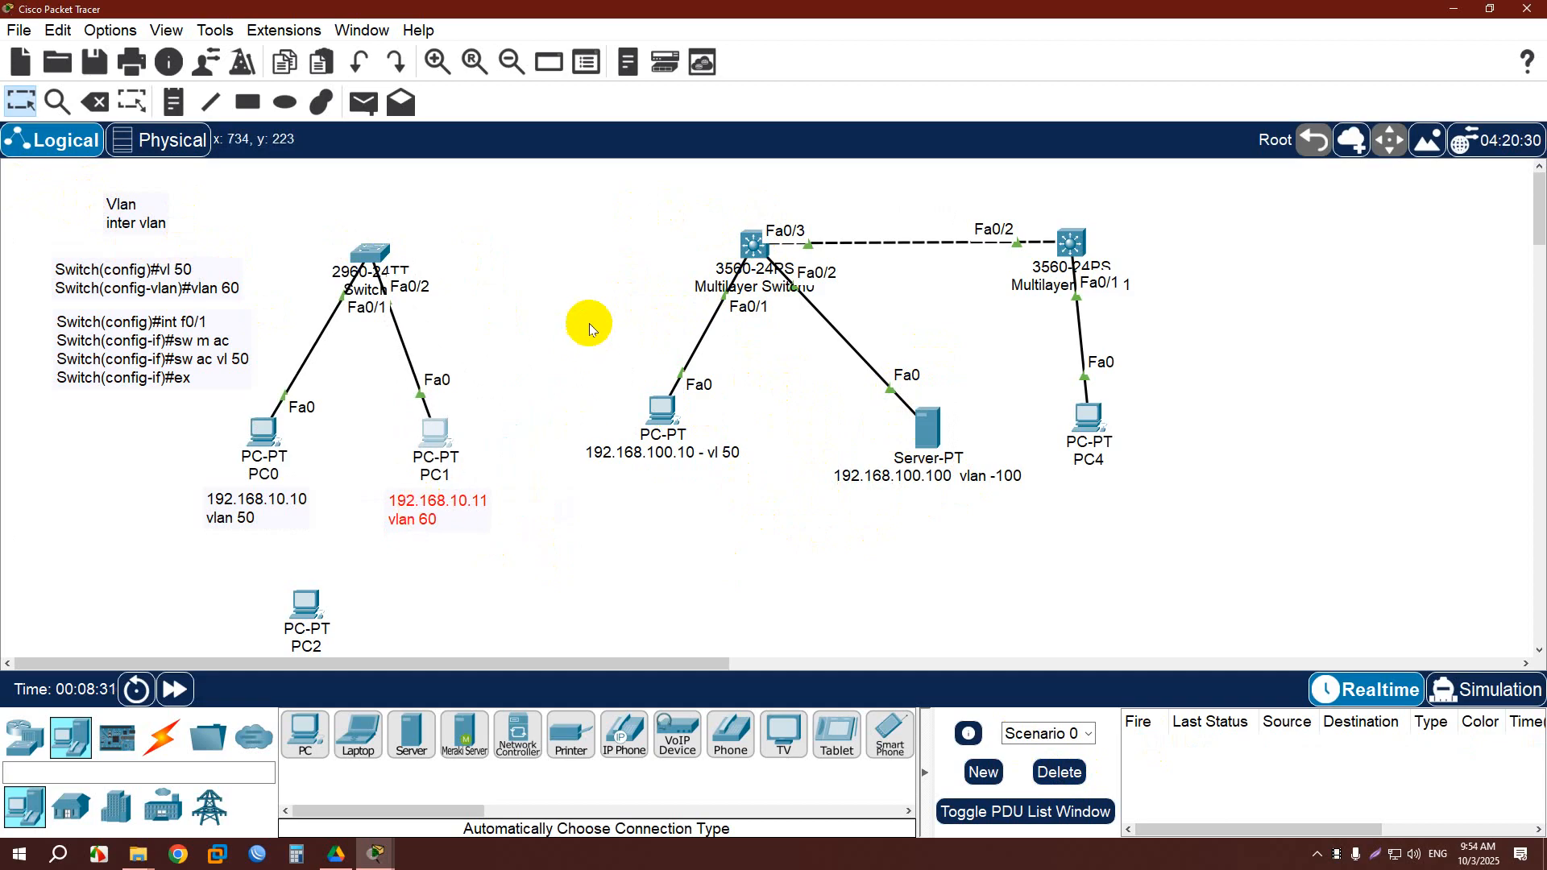
left_click_drag(605, 220, 973, 521)
left_click(860, 553)
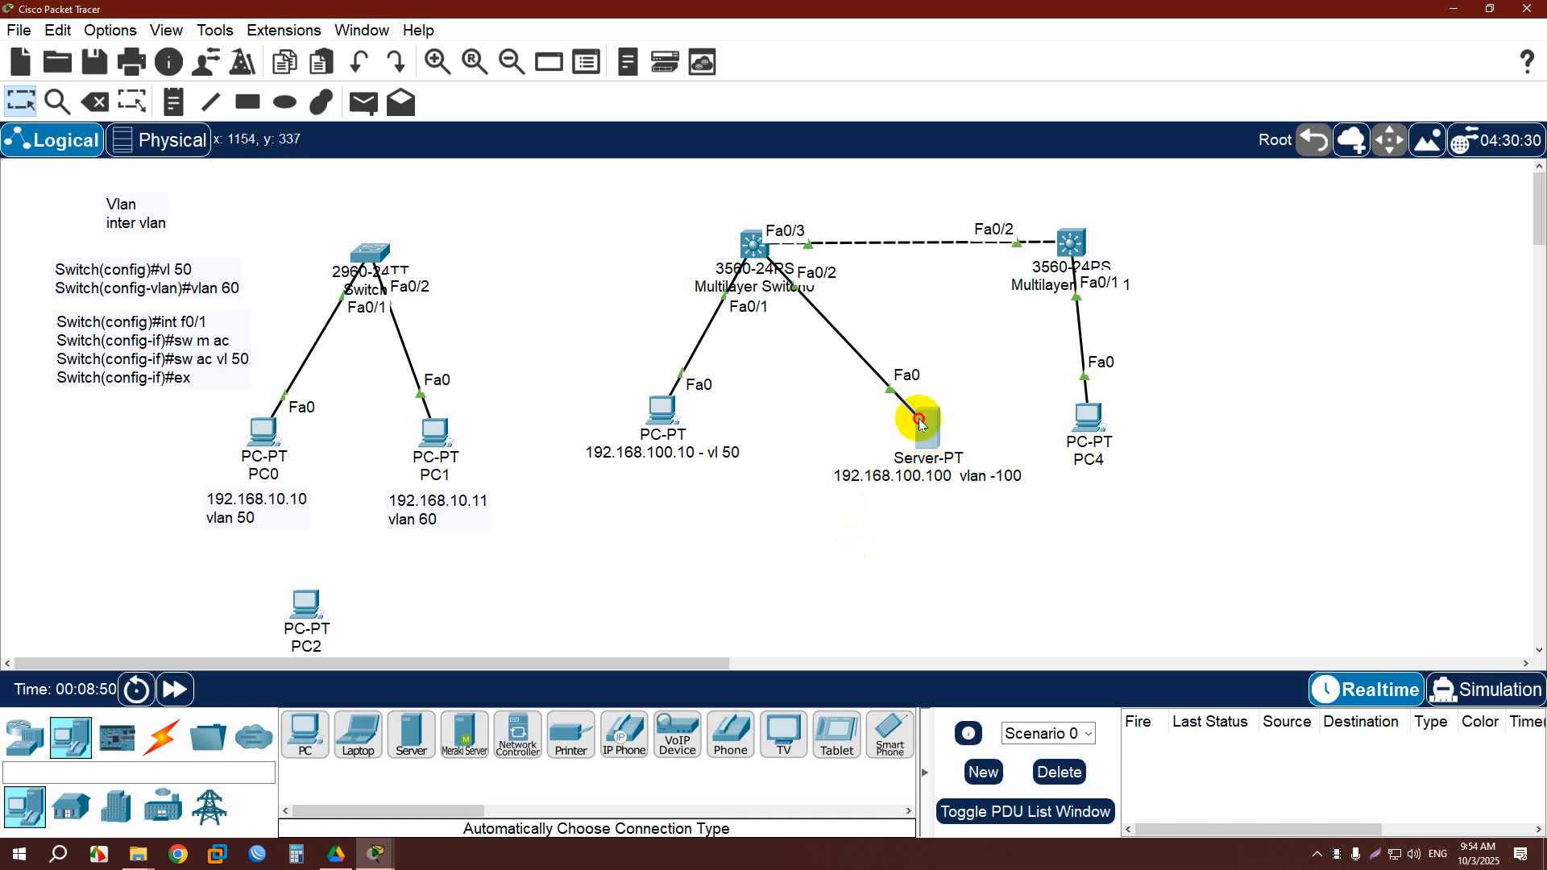
left_click_drag(926, 429, 918, 415)
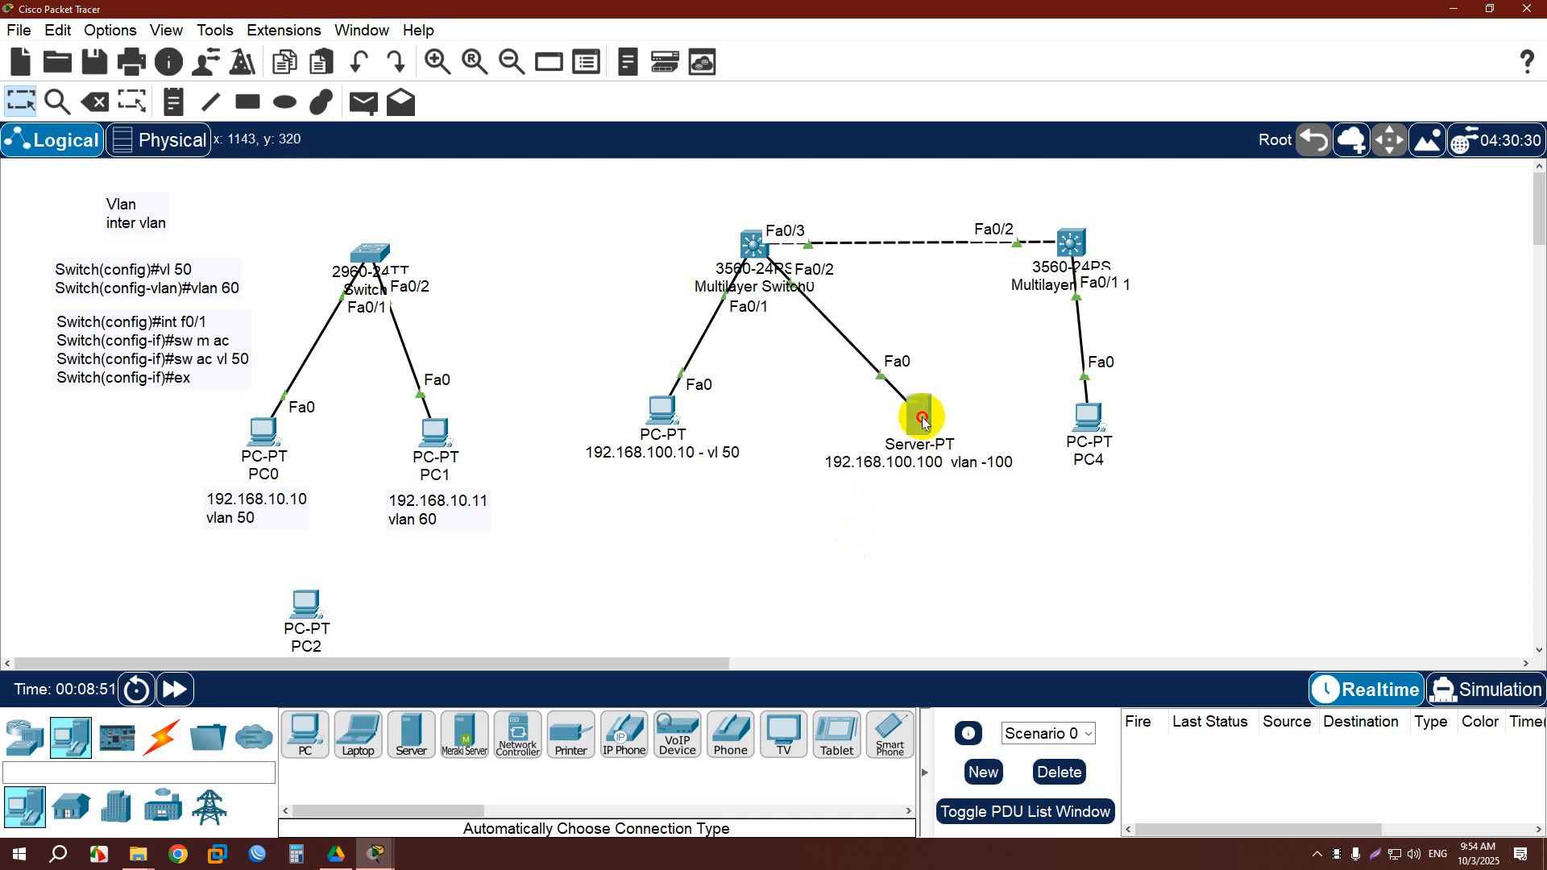
Leave interface configuration mode on Multilayer Switch0 with the end command.
left_click(752, 243)
left_click(1232, 626)
type("e")
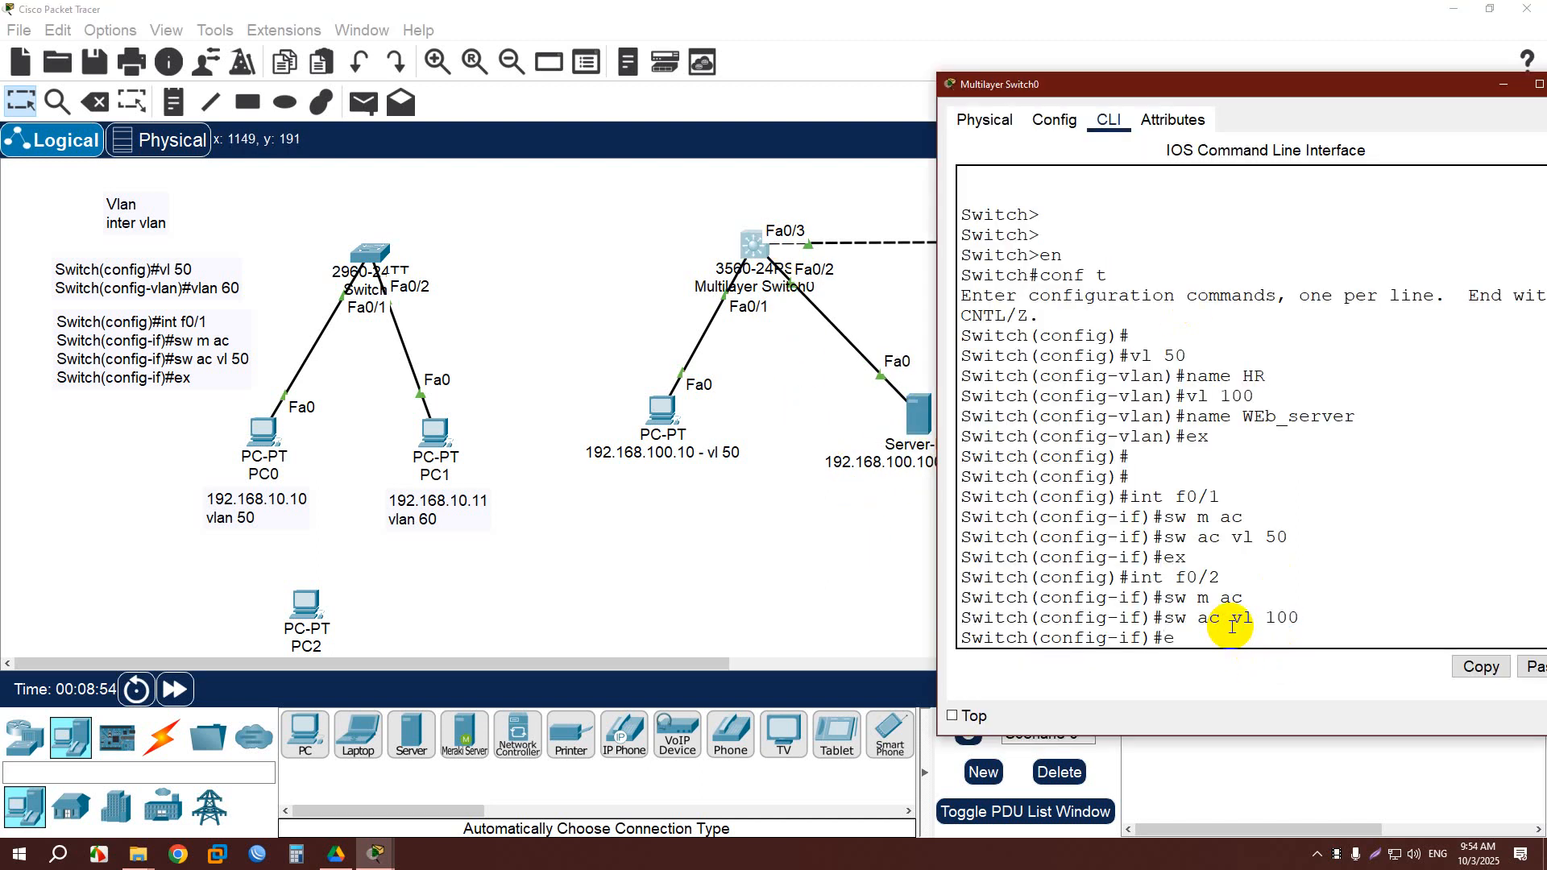
type("nd")
key("Return")
key("Return")
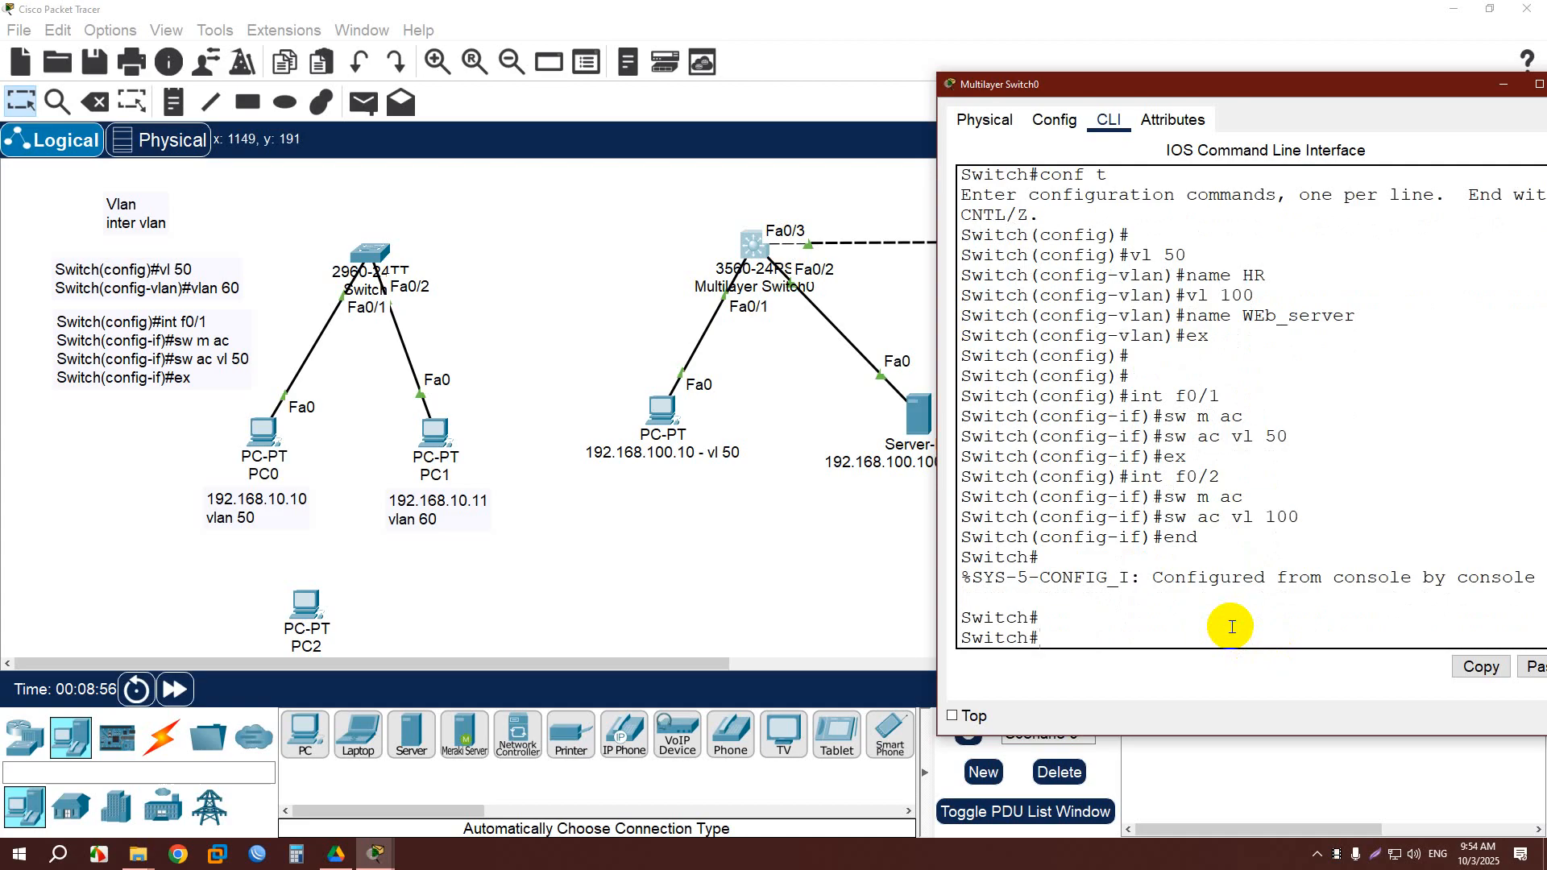
Display Multilayer Switch0's running configuration and examine the access mode and VLAN settings of FastEthernet0/1 and FastEthernet0/2.
type("sh run")
key("Return")
key("space")
key("space")
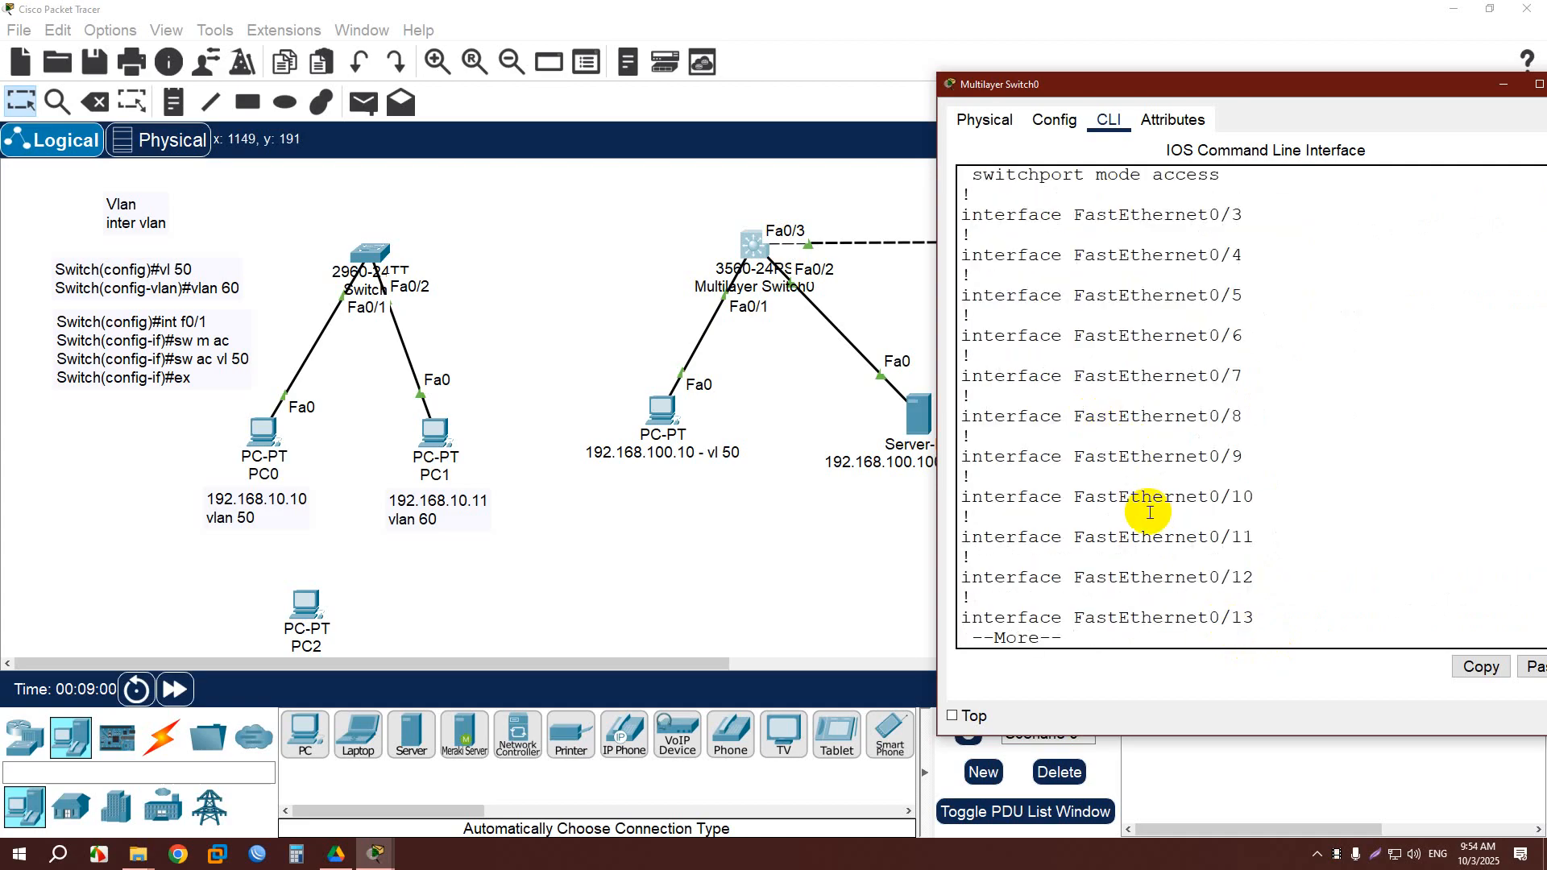
key("space")
scroll(1147, 514, "up", 15)
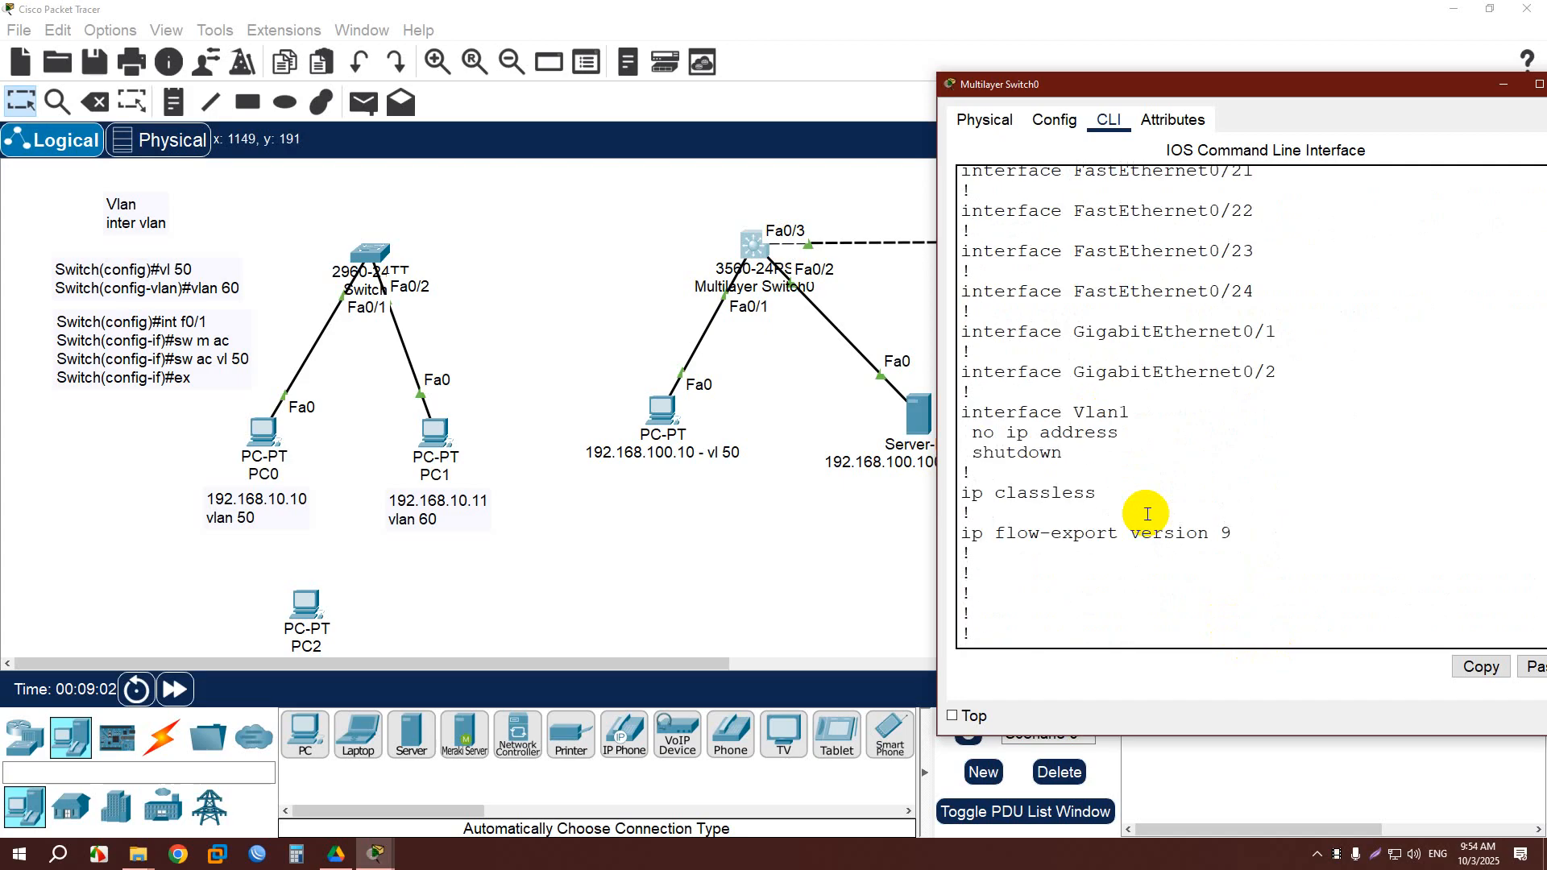
scroll(1152, 526, "down", 2)
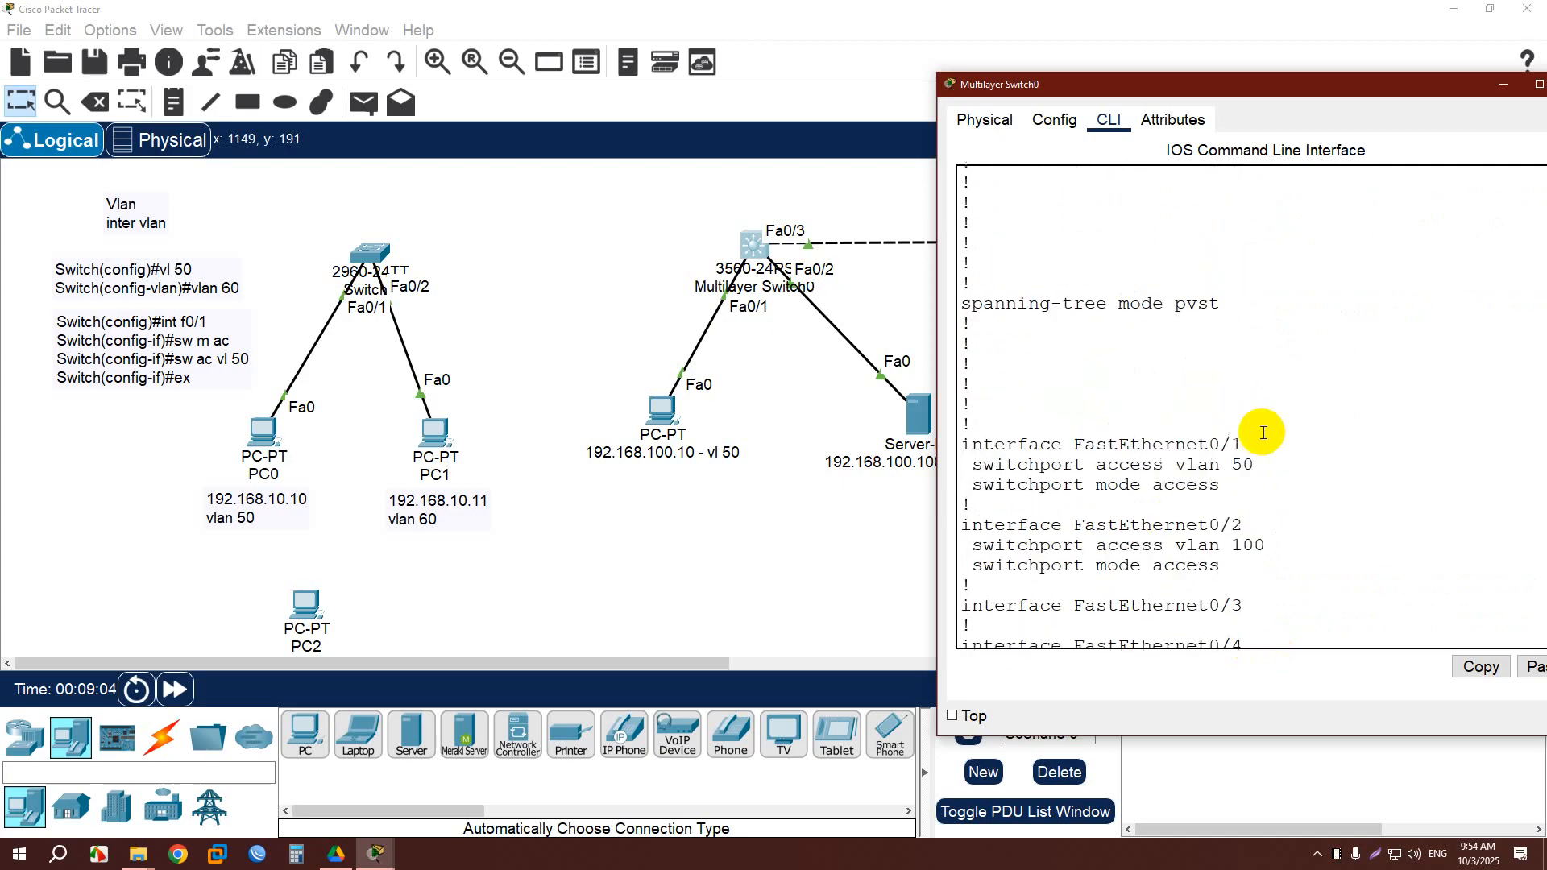
left_click_drag(1264, 464, 1037, 465)
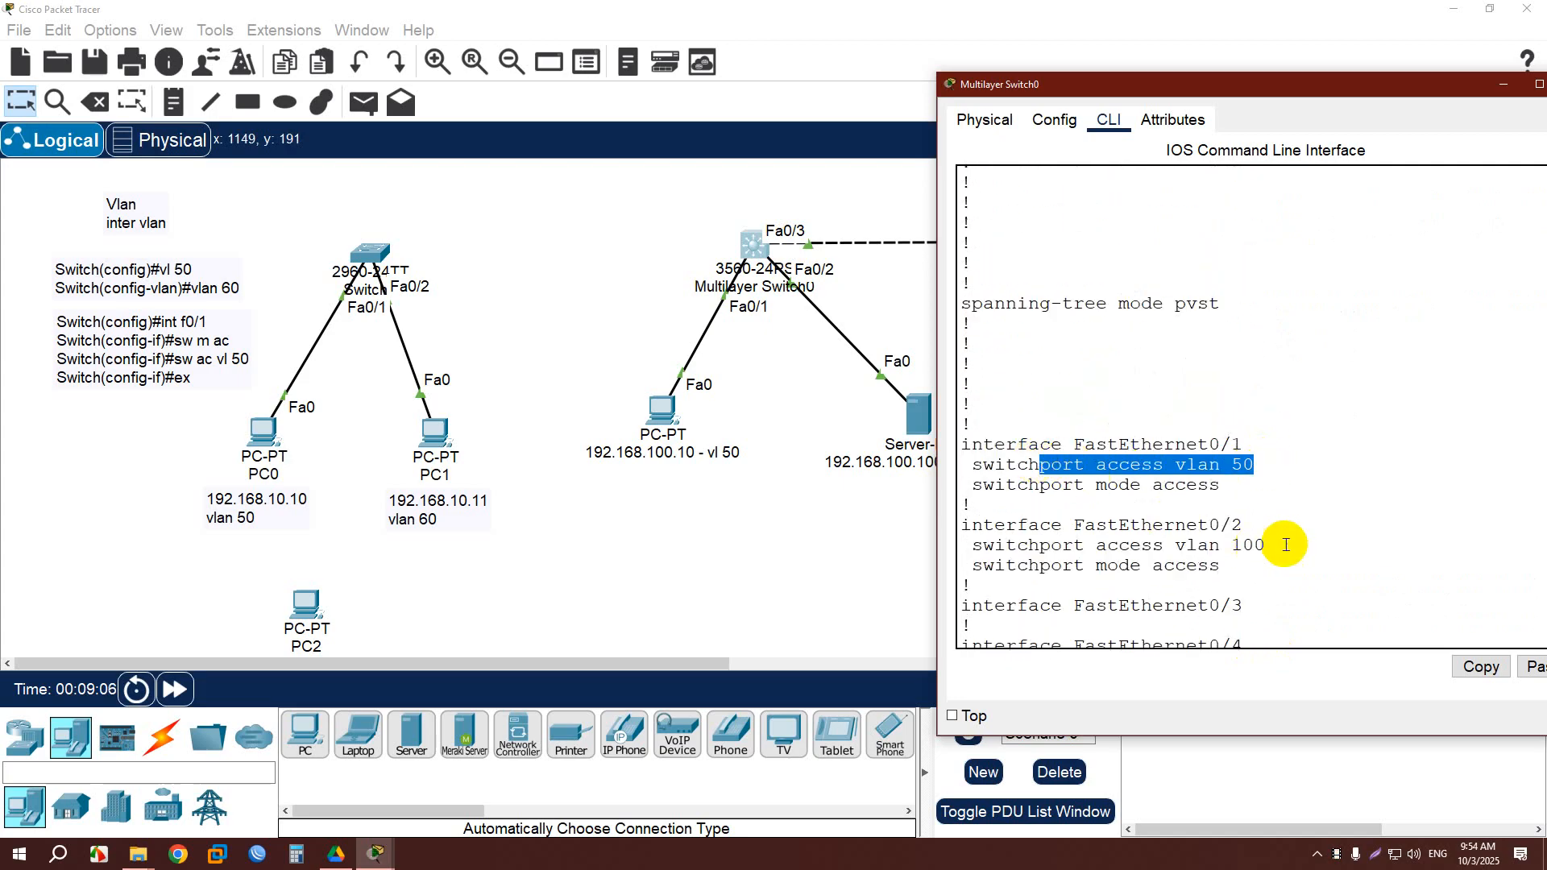
left_click_drag(1283, 545, 1120, 545)
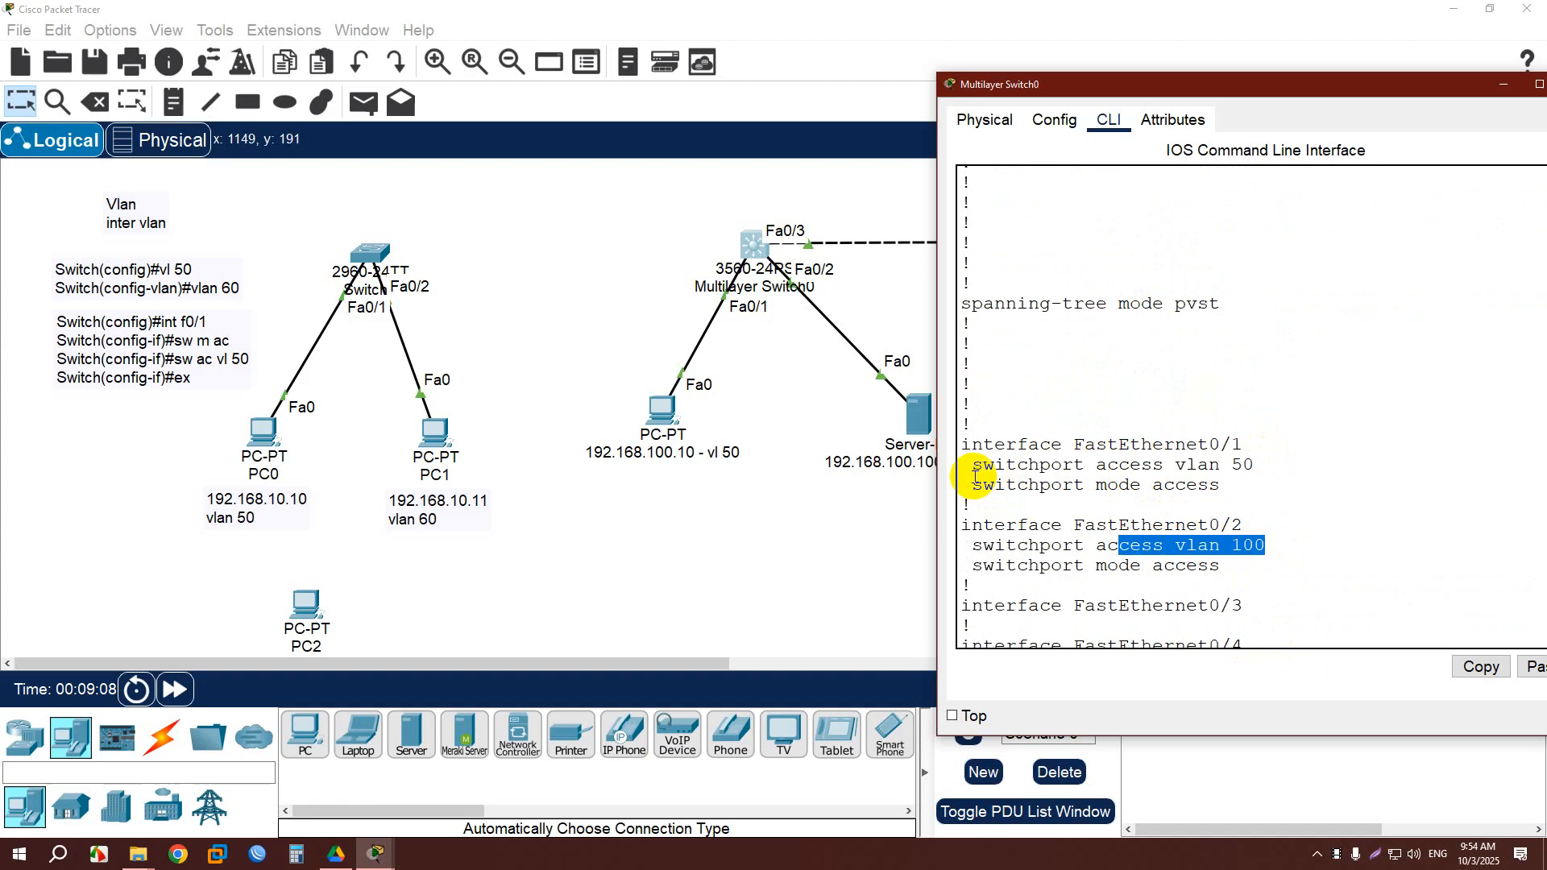
left_click_drag(973, 484, 1218, 482)
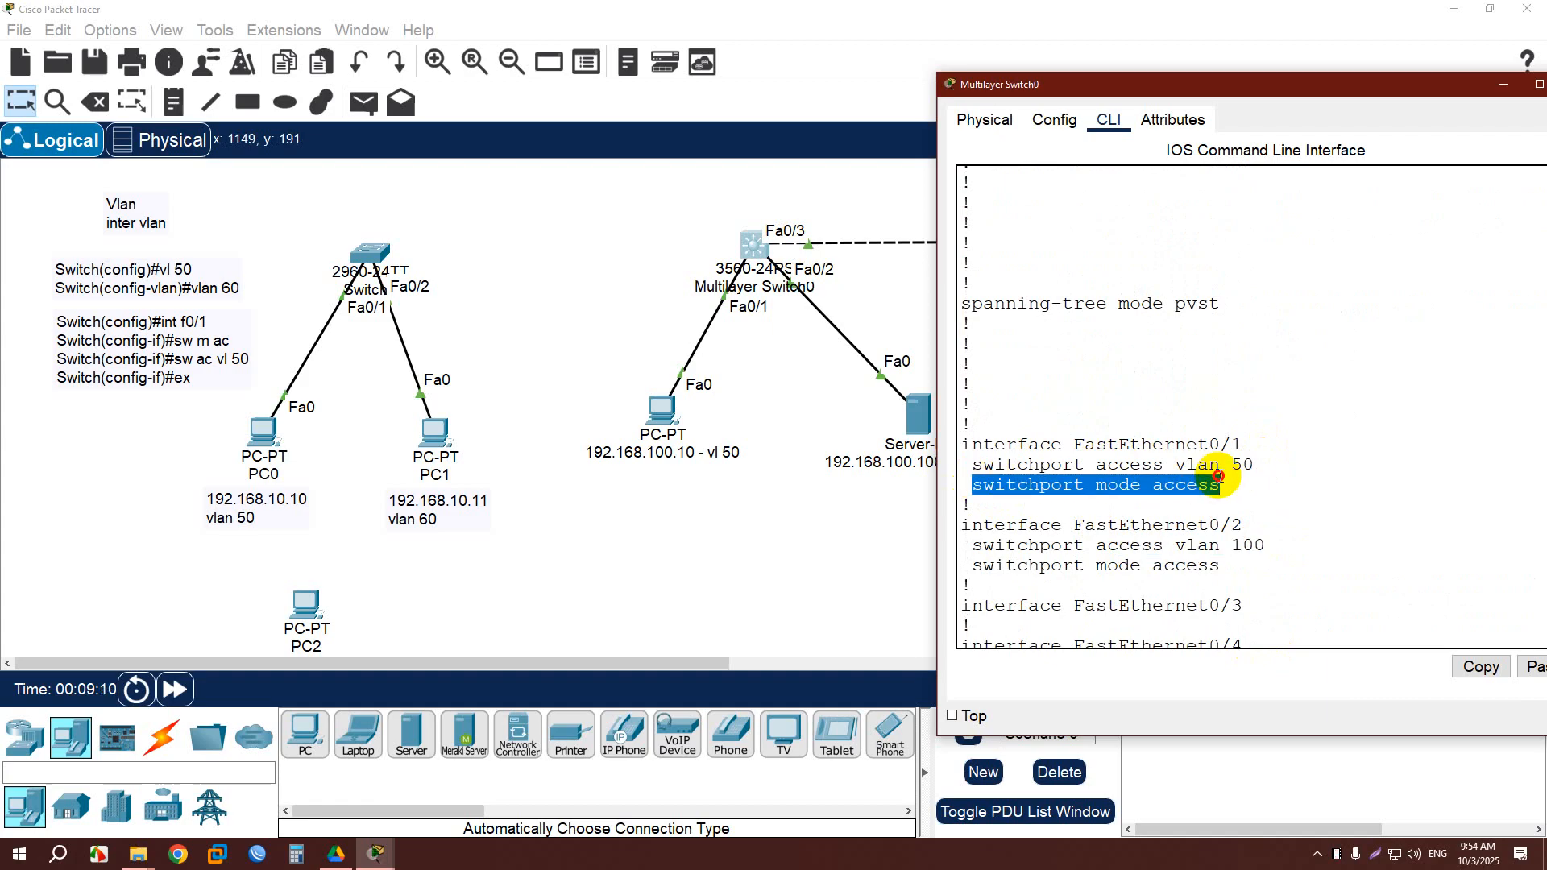
scroll(1128, 597, "down", 3)
left_click_drag(1029, 422, 1208, 432)
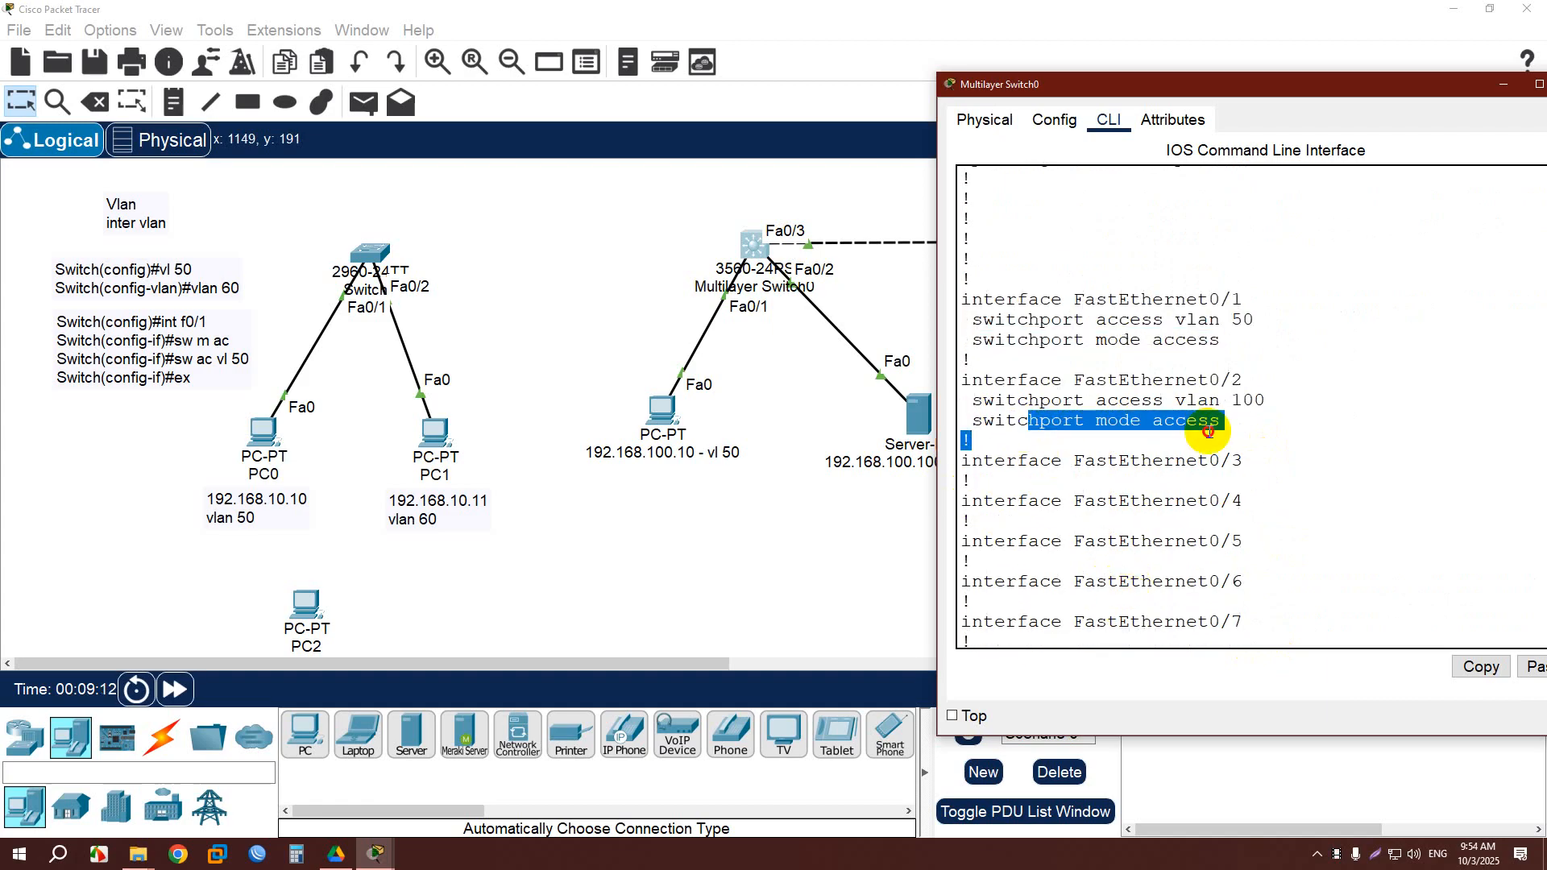
Enter global configuration mode on Multilayer Switch0 and create the VLAN 50 interface with int vl 50.
type("s")
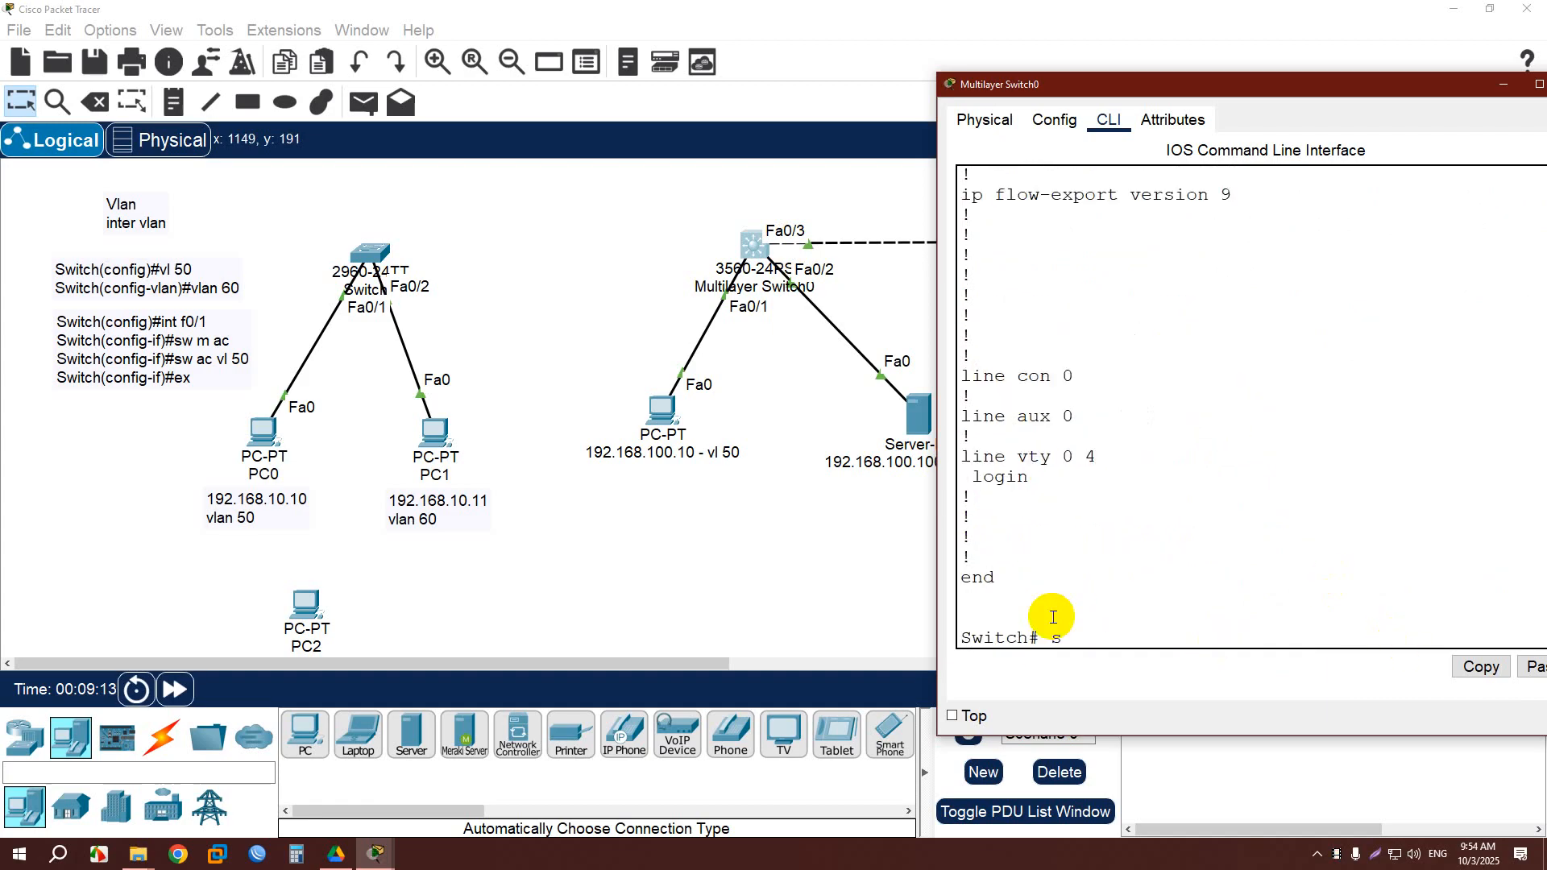
key("BackSpace")
type("int")
key("BackSpace")
key("BackSpace")
key("BackSpace")
key("BackSpace")
key("BackSpace")
key("BackSpace")
type("conf t")
key("Return")
type("int")
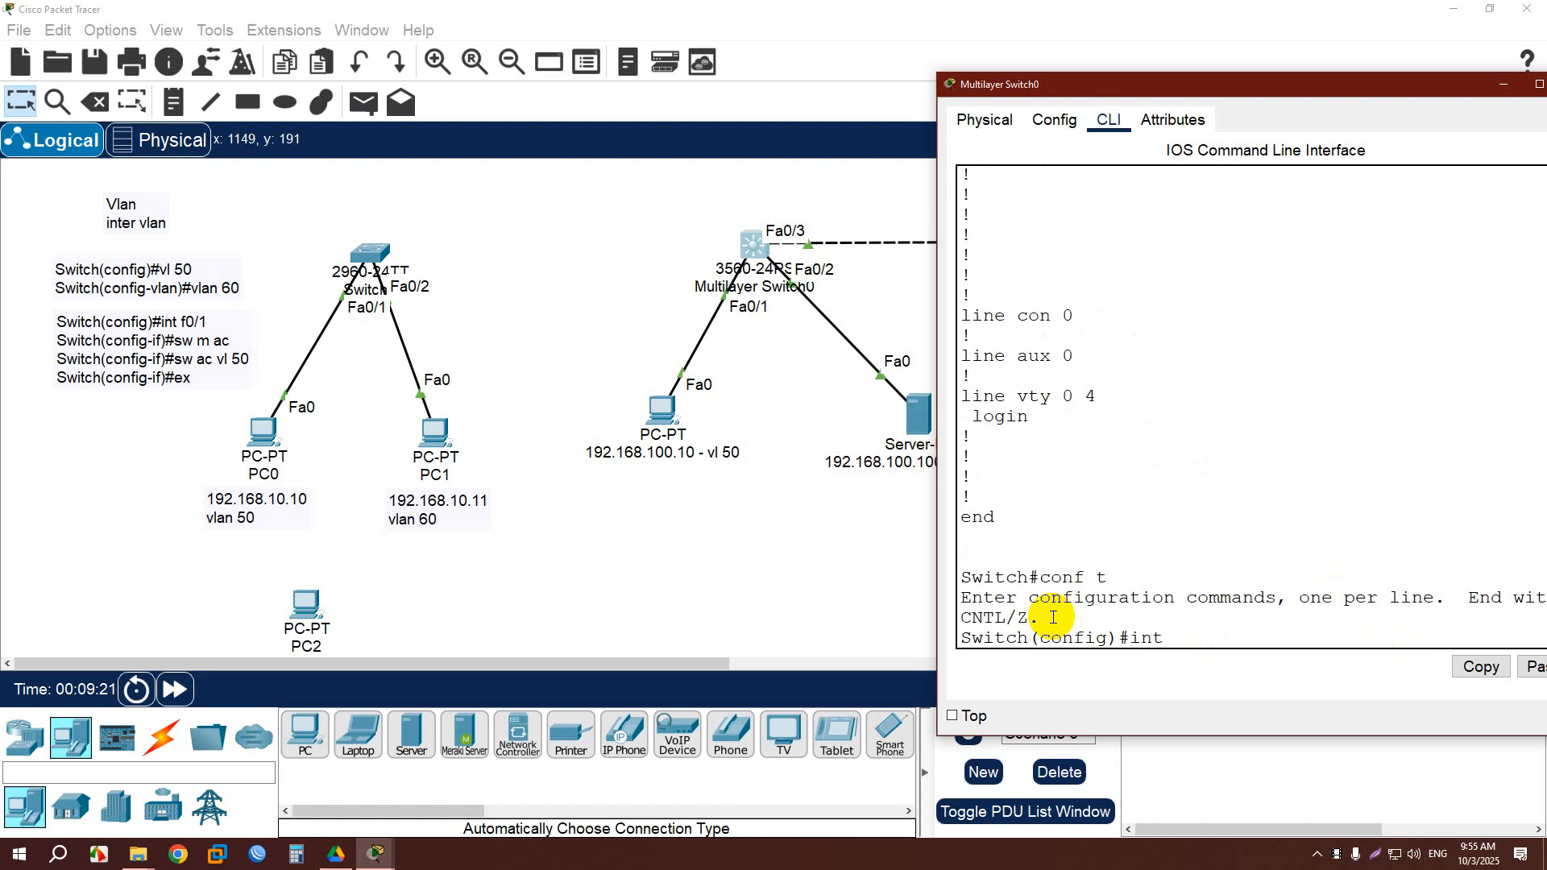
type(" vl 50")
key("Return")
key("Return")
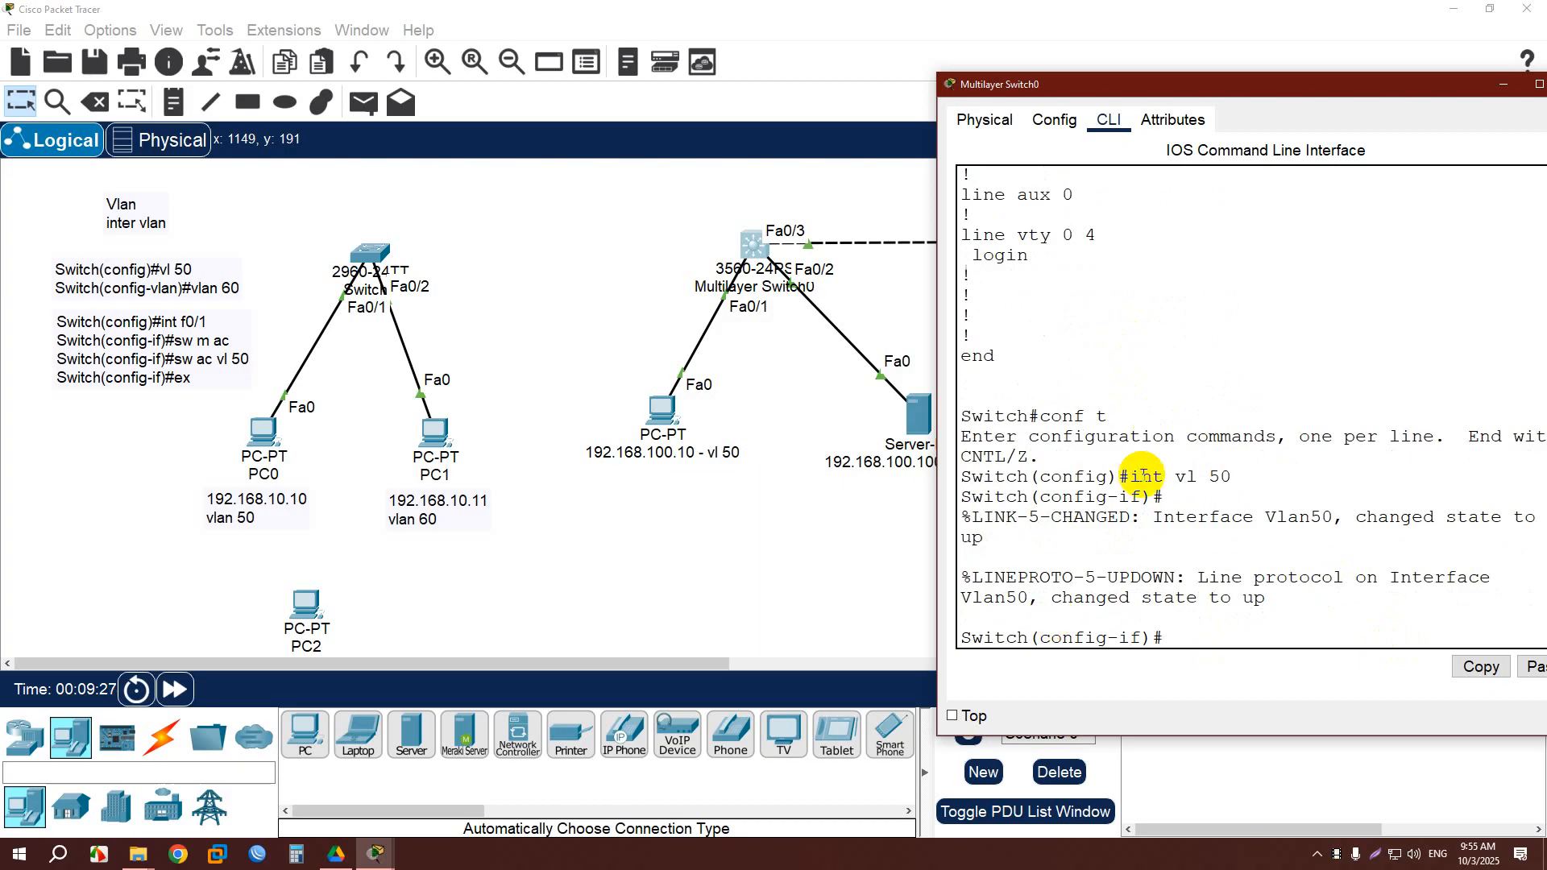
Assign the VLAN 50 interface the IP address 192.168.100.1 with mask 255.255.255.0.
left_click_drag(1175, 477, 1242, 471)
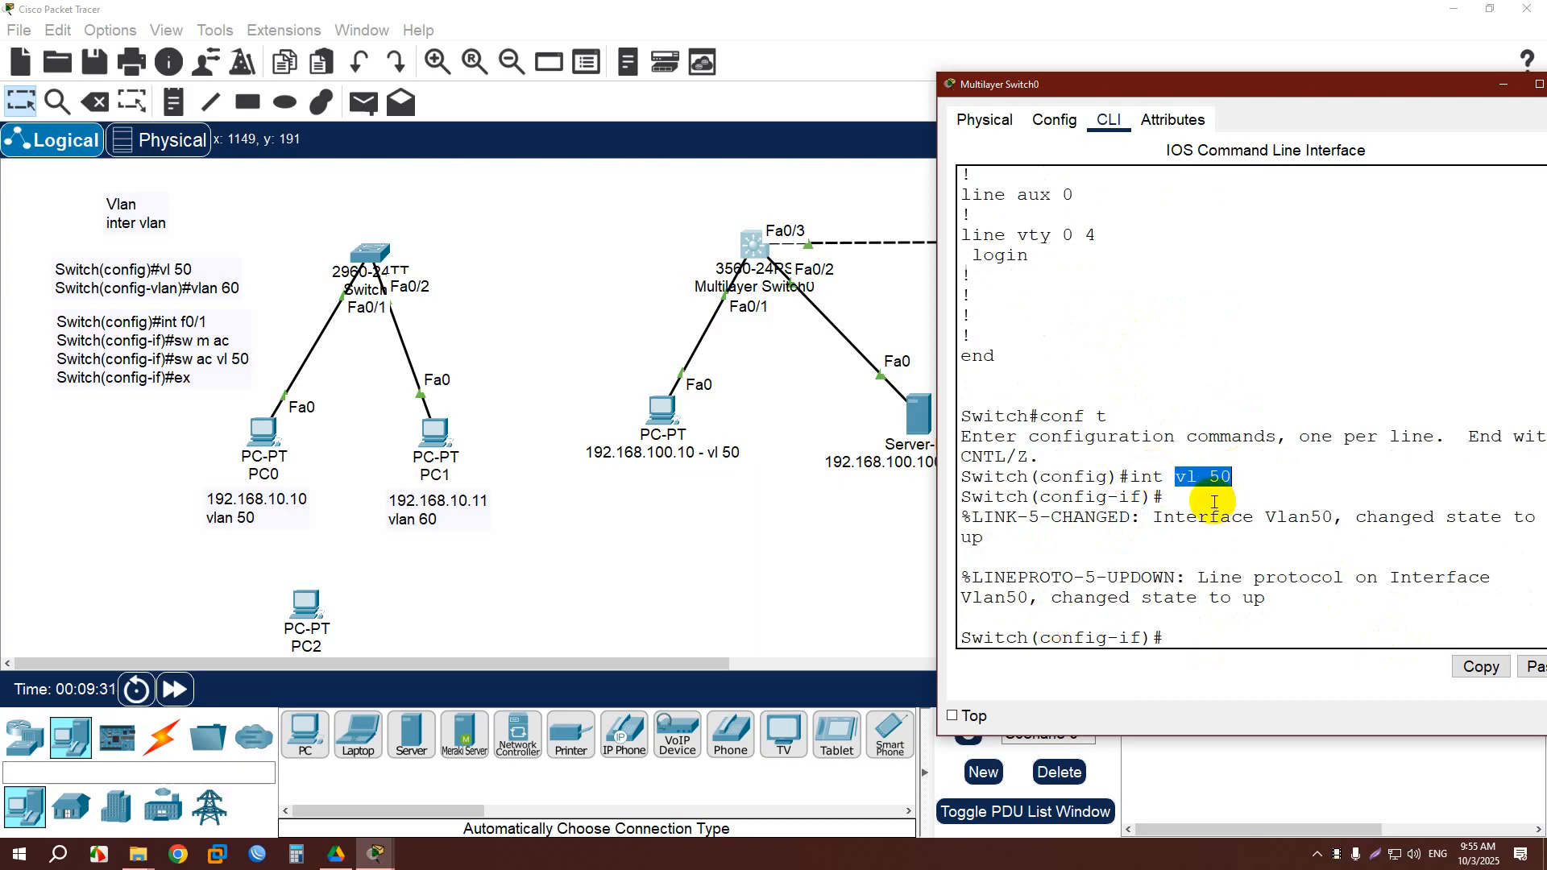
left_click(1178, 478)
left_click_drag(1189, 475, 1236, 475)
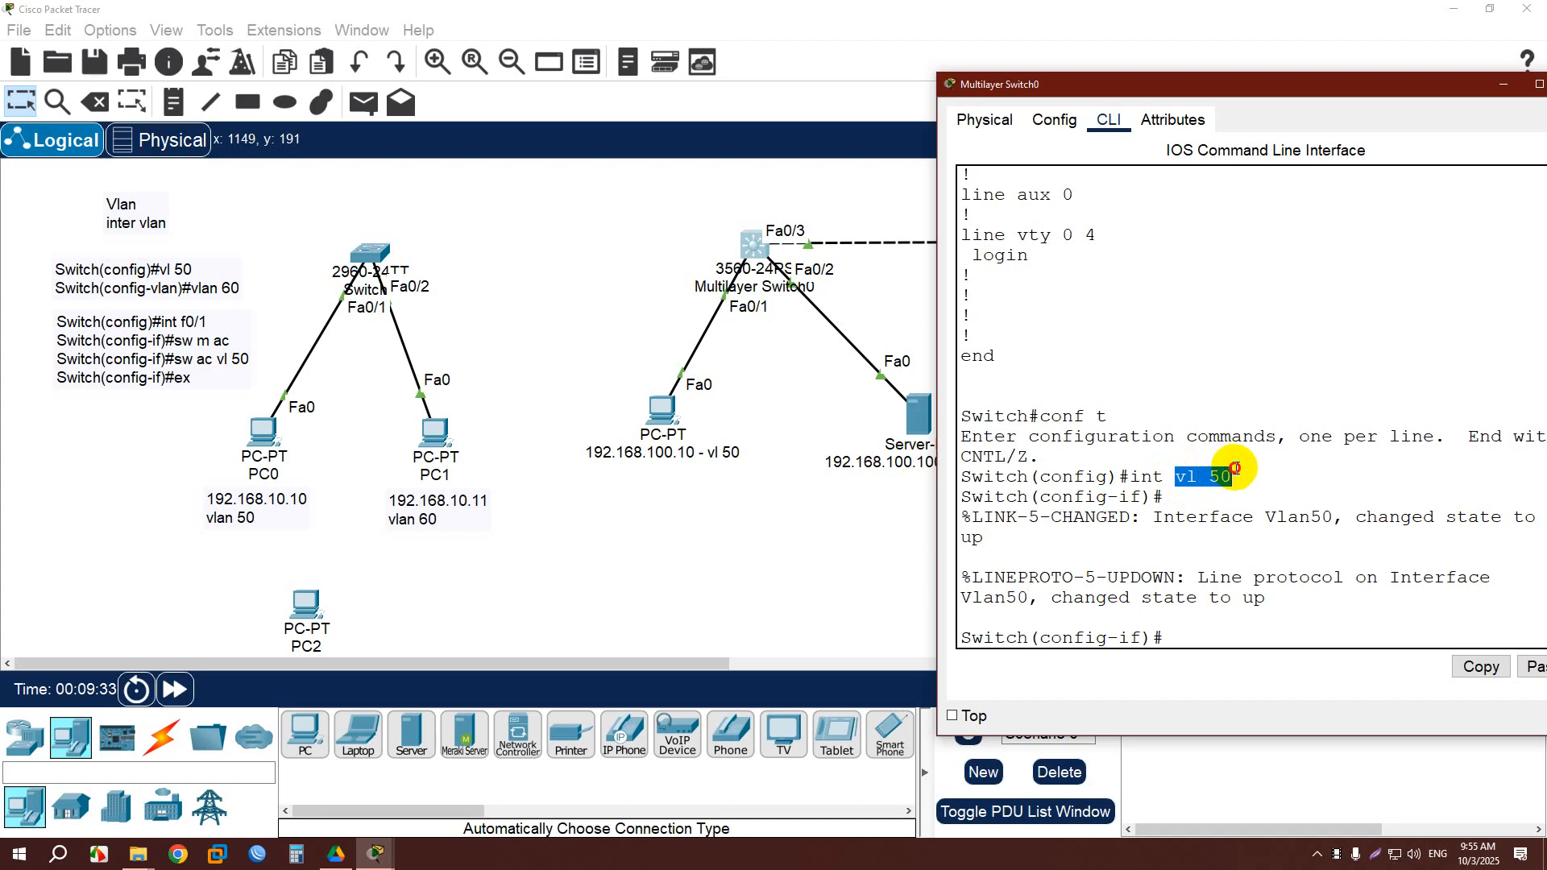
left_click(1189, 636)
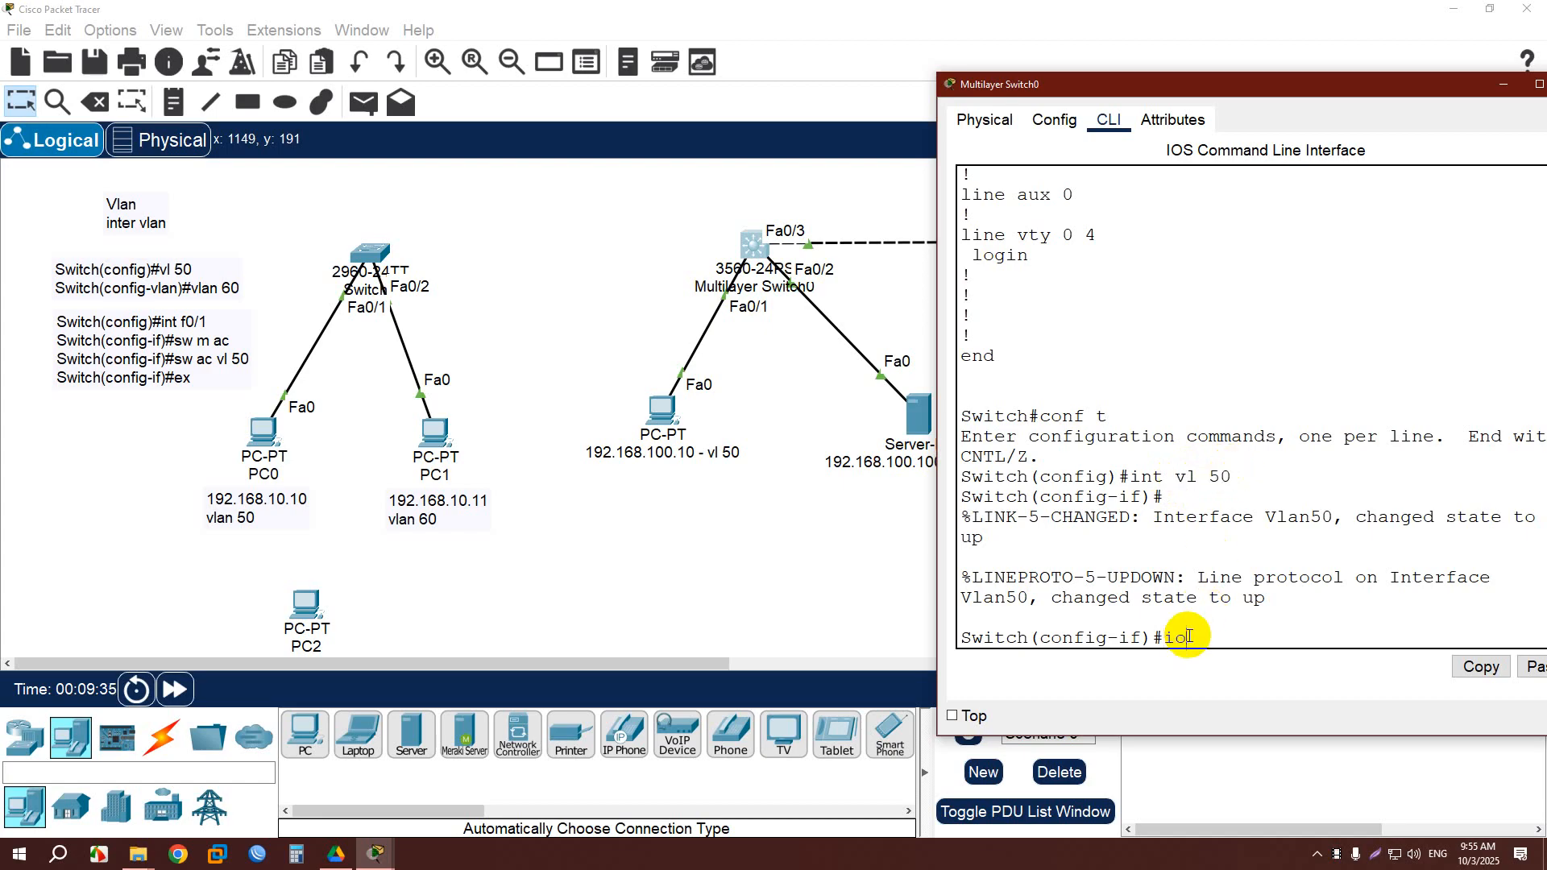
type("io a")
key("BackSpace")
type("ip add 192.168.100.1")
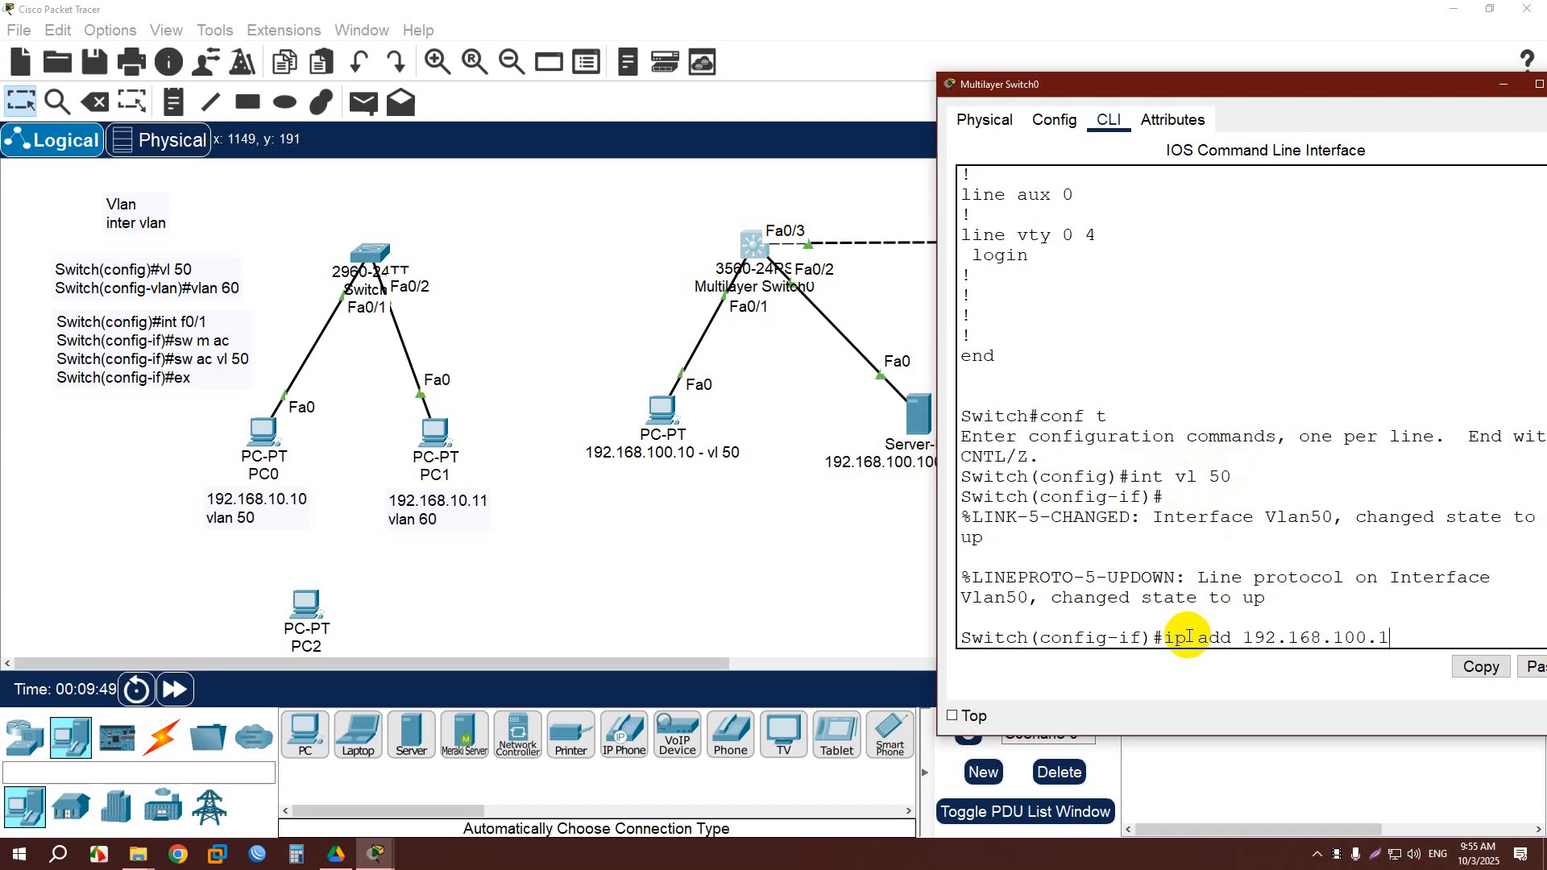
type(" 255.255.255.0")
key("Return")
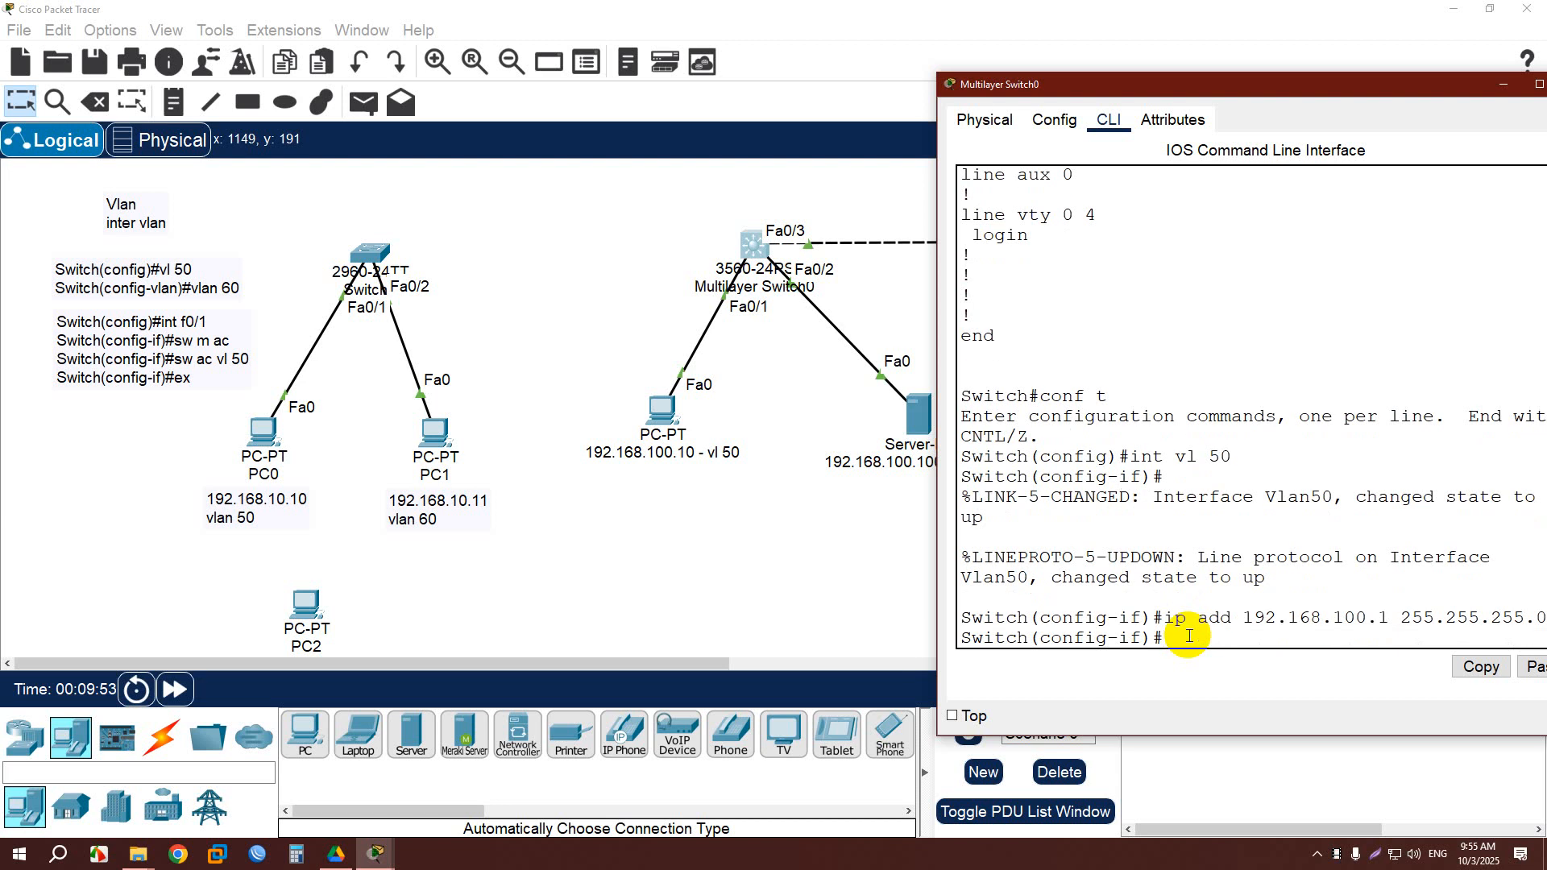
Enable the VLAN 50 interface with no sh and exit to global configuration mode.
type("no sh")
key("Return")
key("Return")
type("ex")
key("Return")
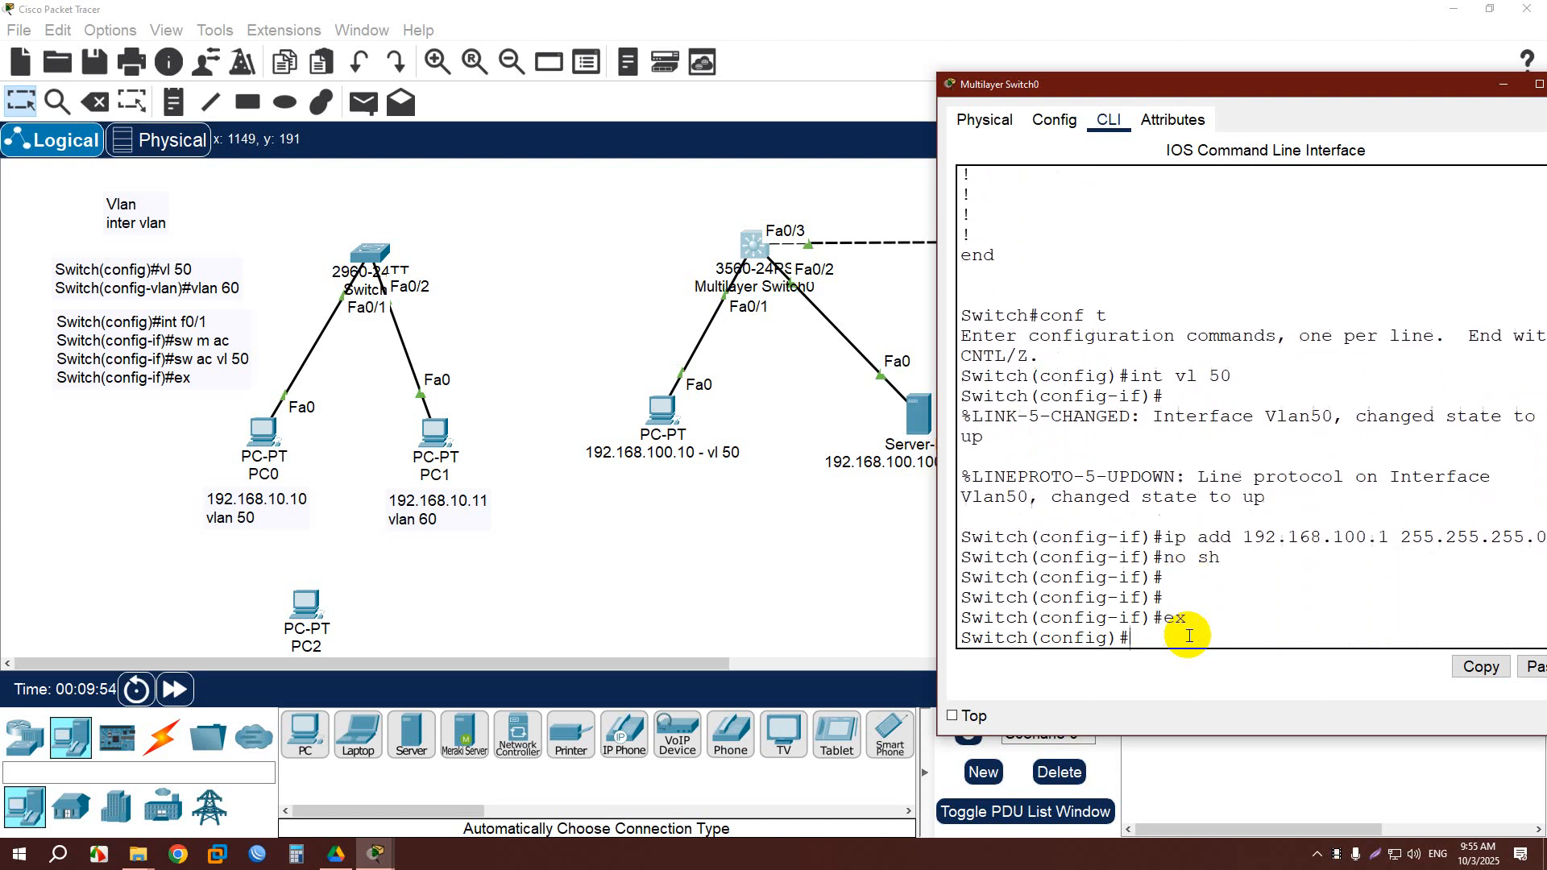
key("Return")
Create the VLAN 100 interface on Multilayer Switch0 and assign it 192.168.10.1 with mask 255.255.255.0.
type("int")
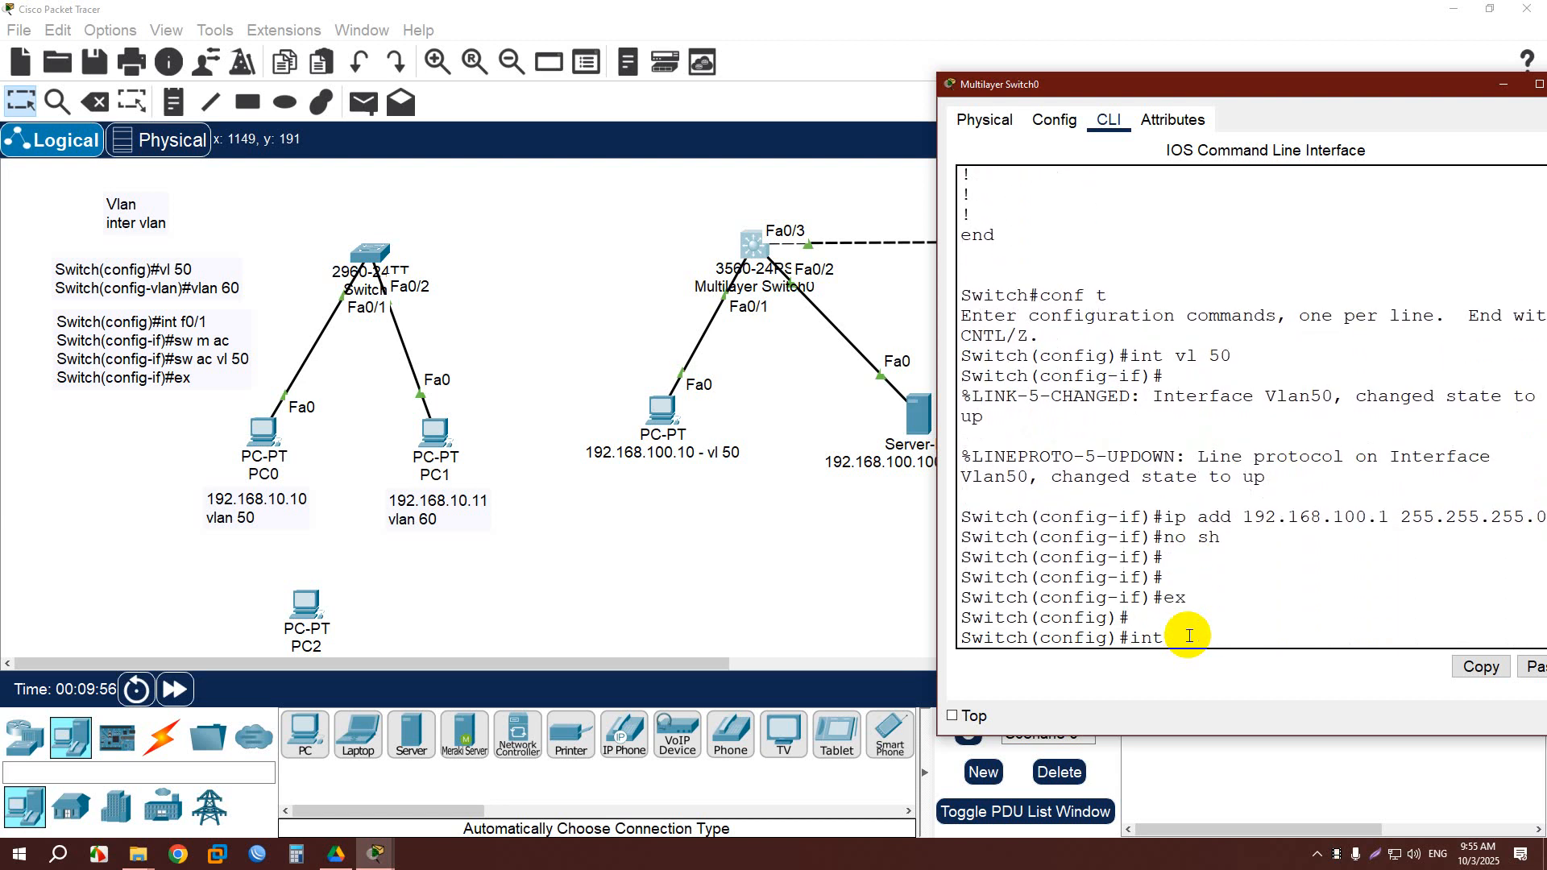
type(" vl 100")
key("Return")
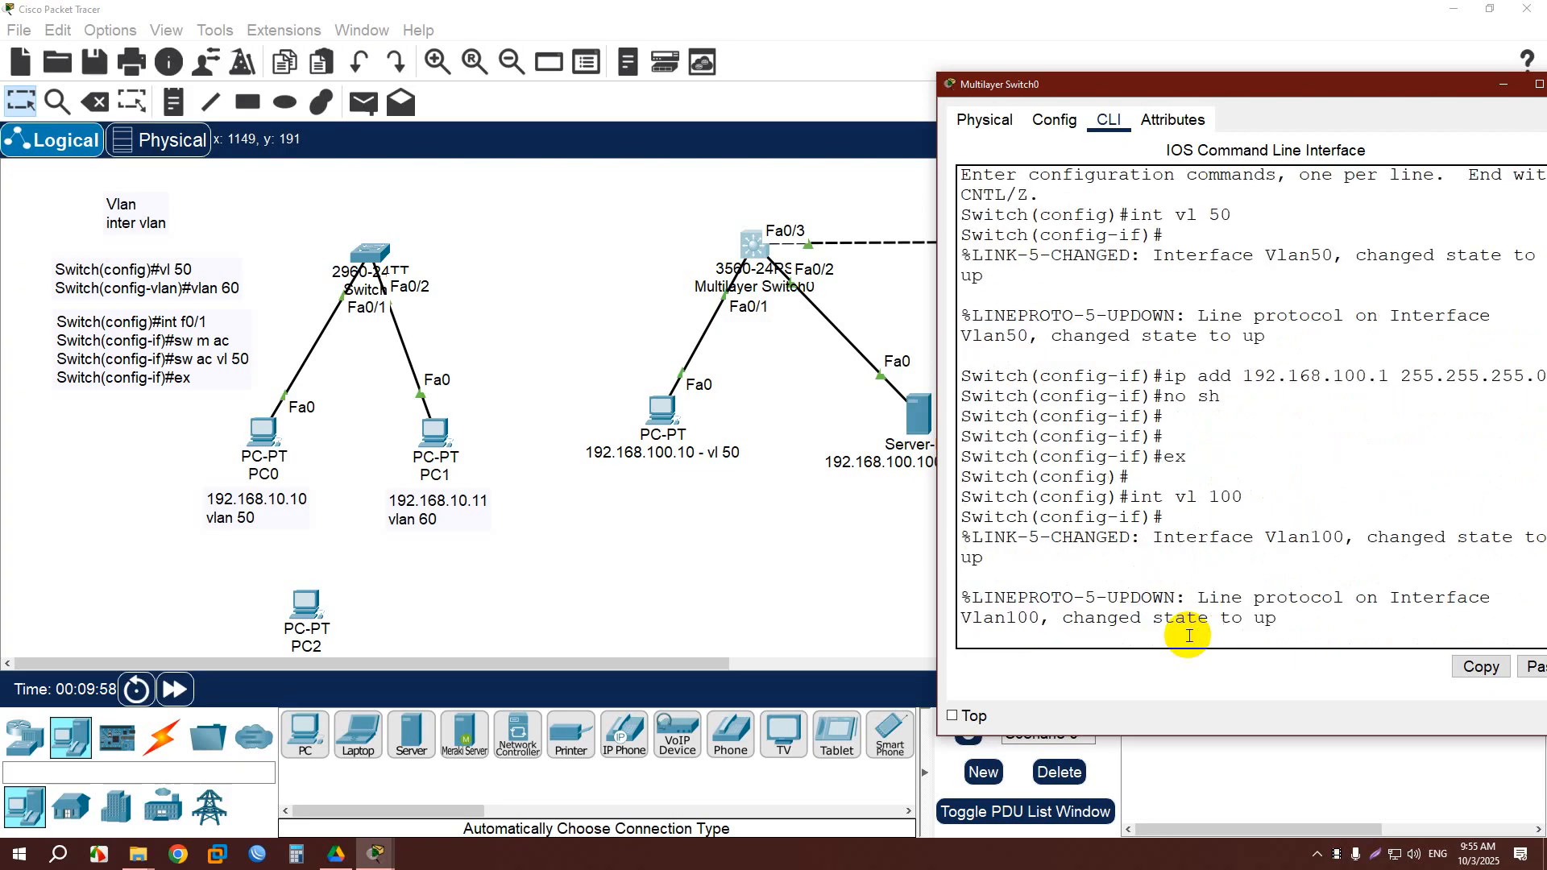
key("Return")
type("itch(config-if)#i")
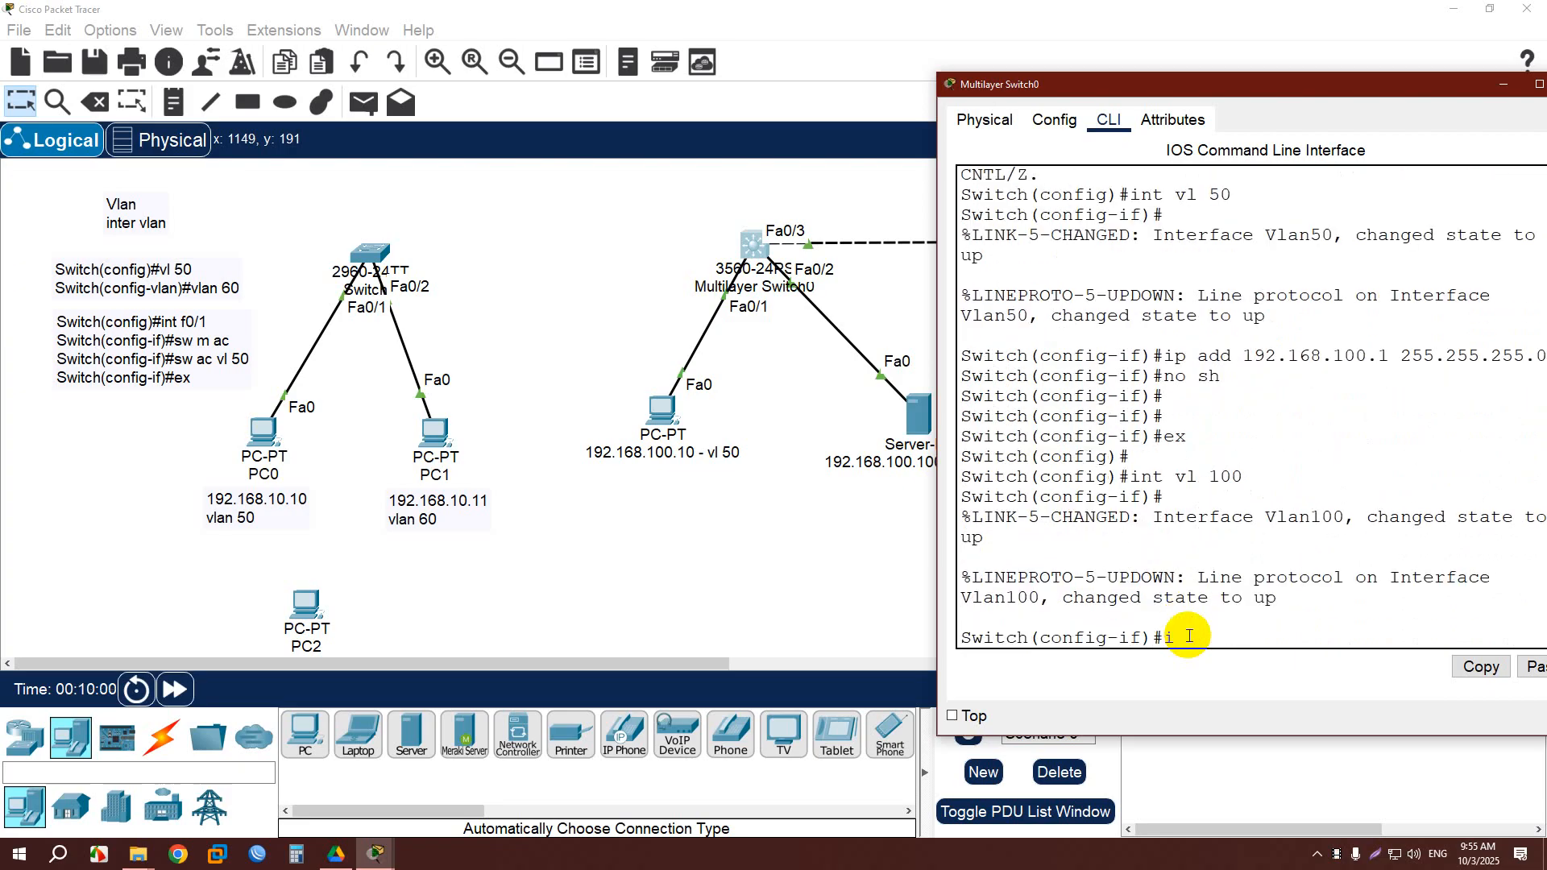
type("p add 192.168/")
type(".")
key("BackSpace")
key("BackSpace")
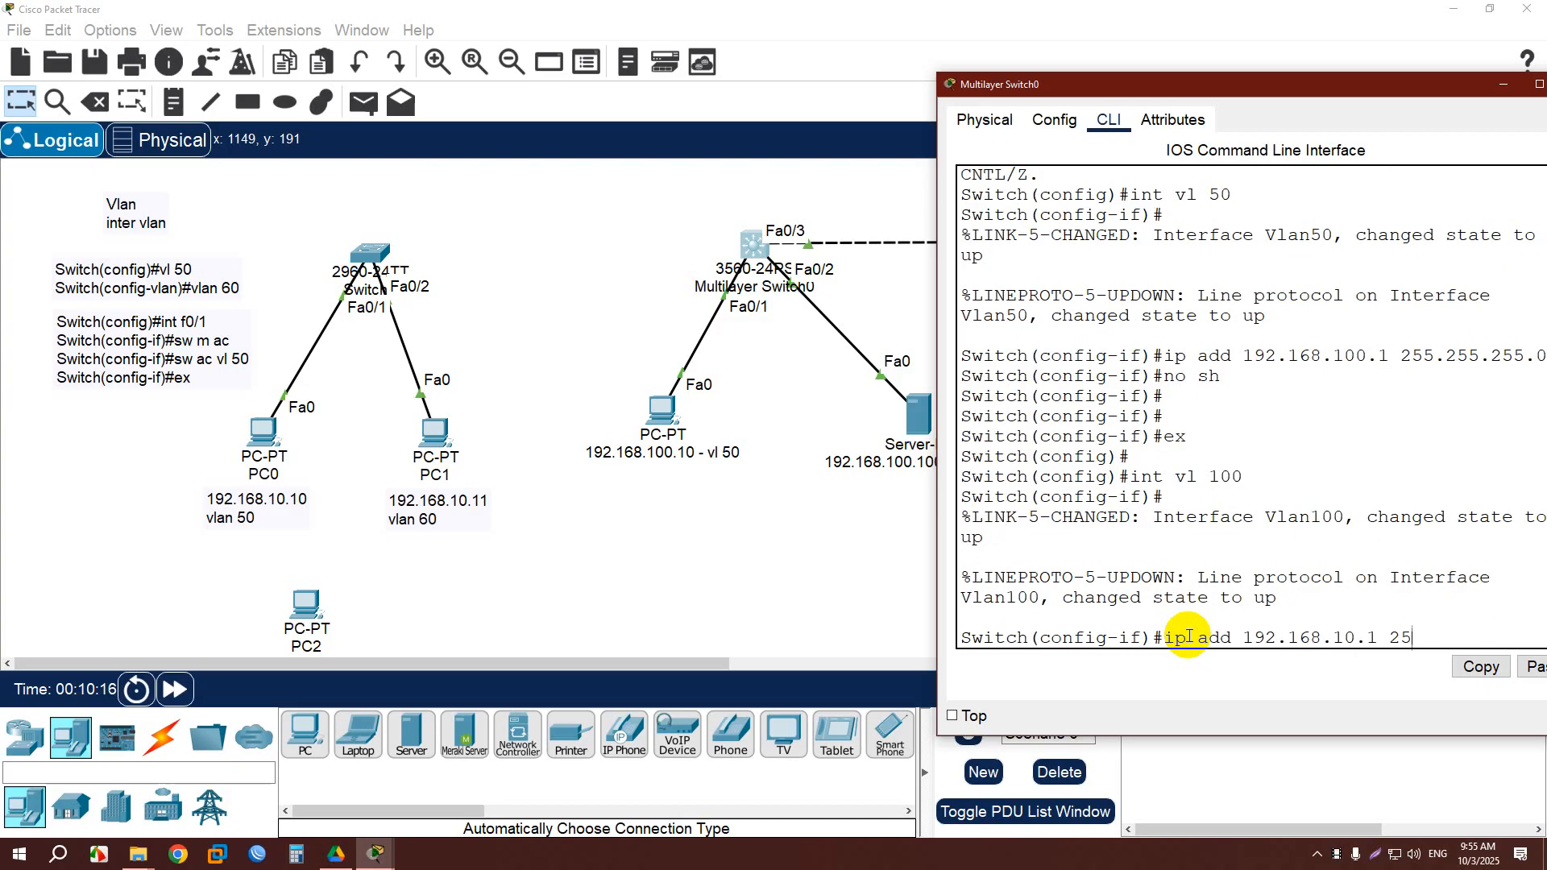
type("5.255.255.0")
key("Return")
Enable the VLAN 100 interface with no sh, exit interface configuration mode and return to the topology.
type("no sh")
key("Return")
key("Return")
key("Return")
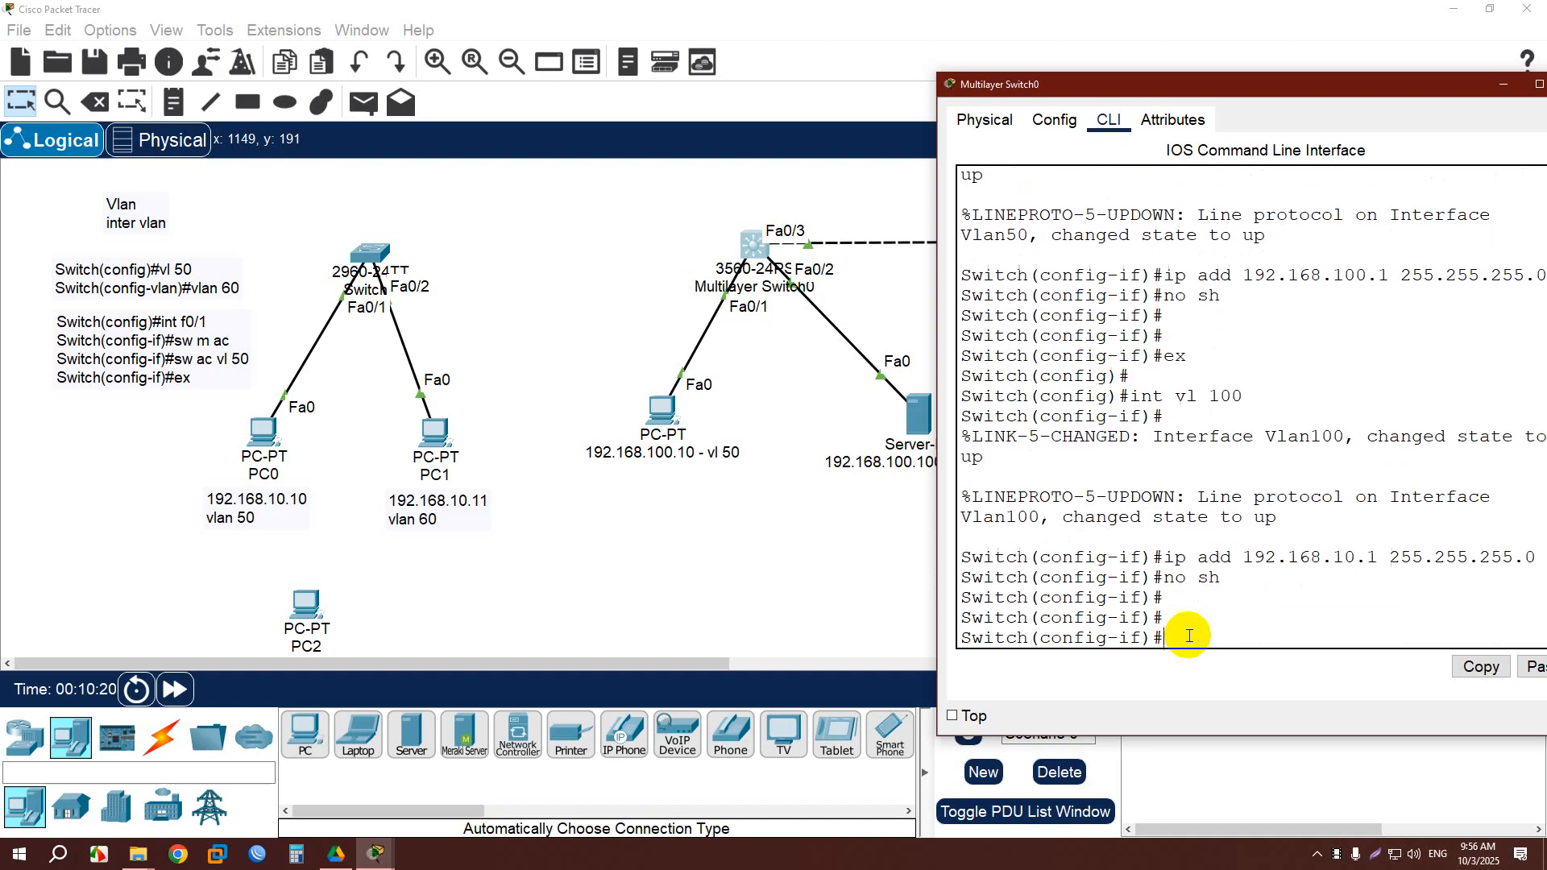
type("ex")
key("Return")
key("Return")
key("Return")
left_click(800, 529)
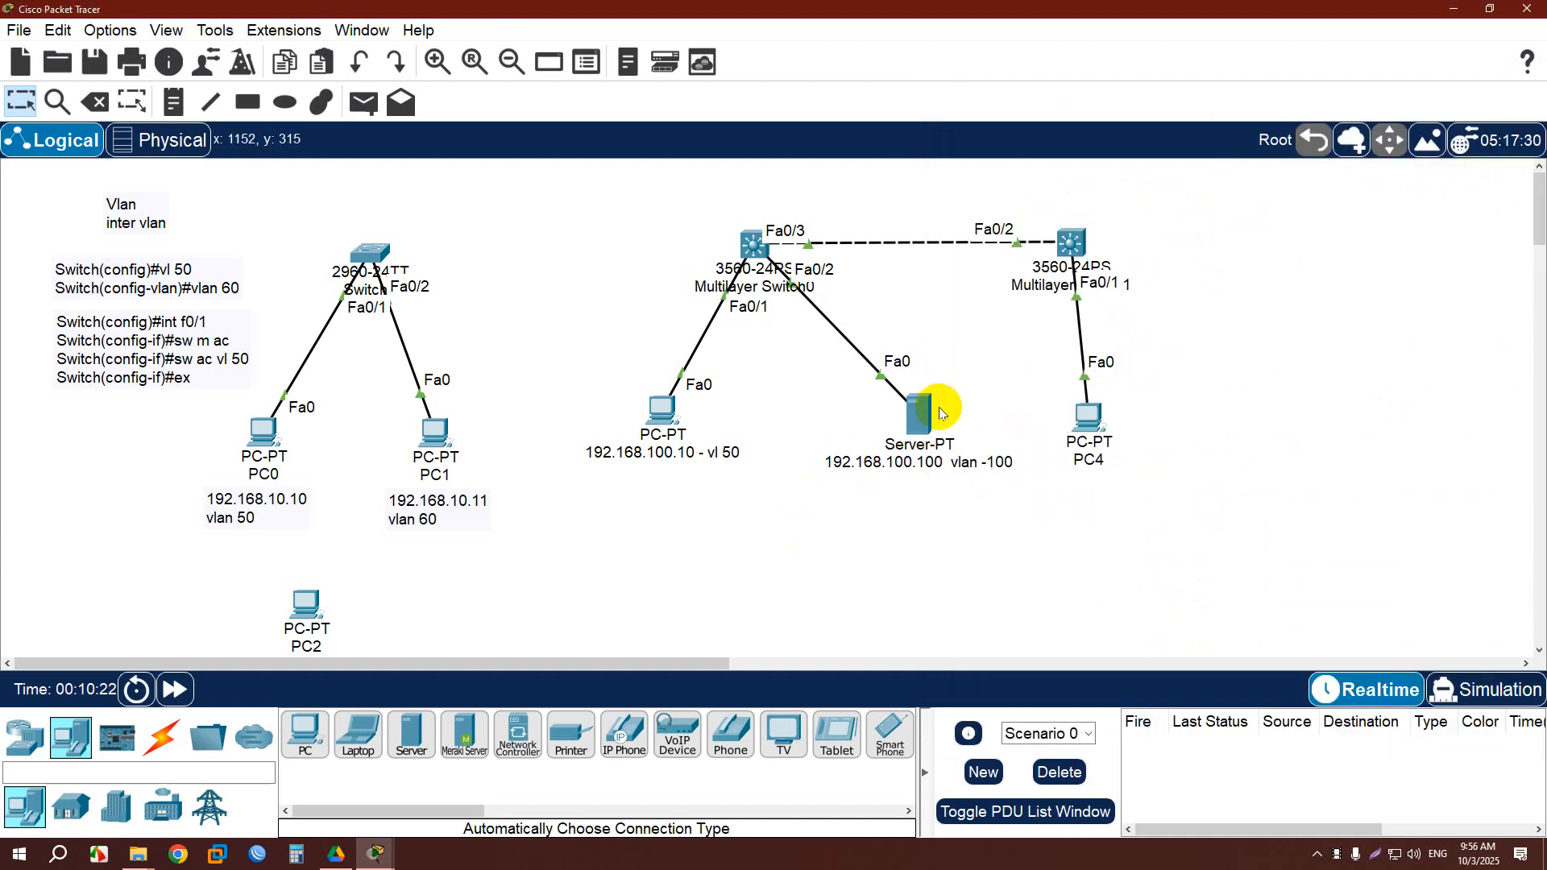
Change the address in the server's label to 192.168.10.100, keeping the vlan -100 text.
double_click(980, 463)
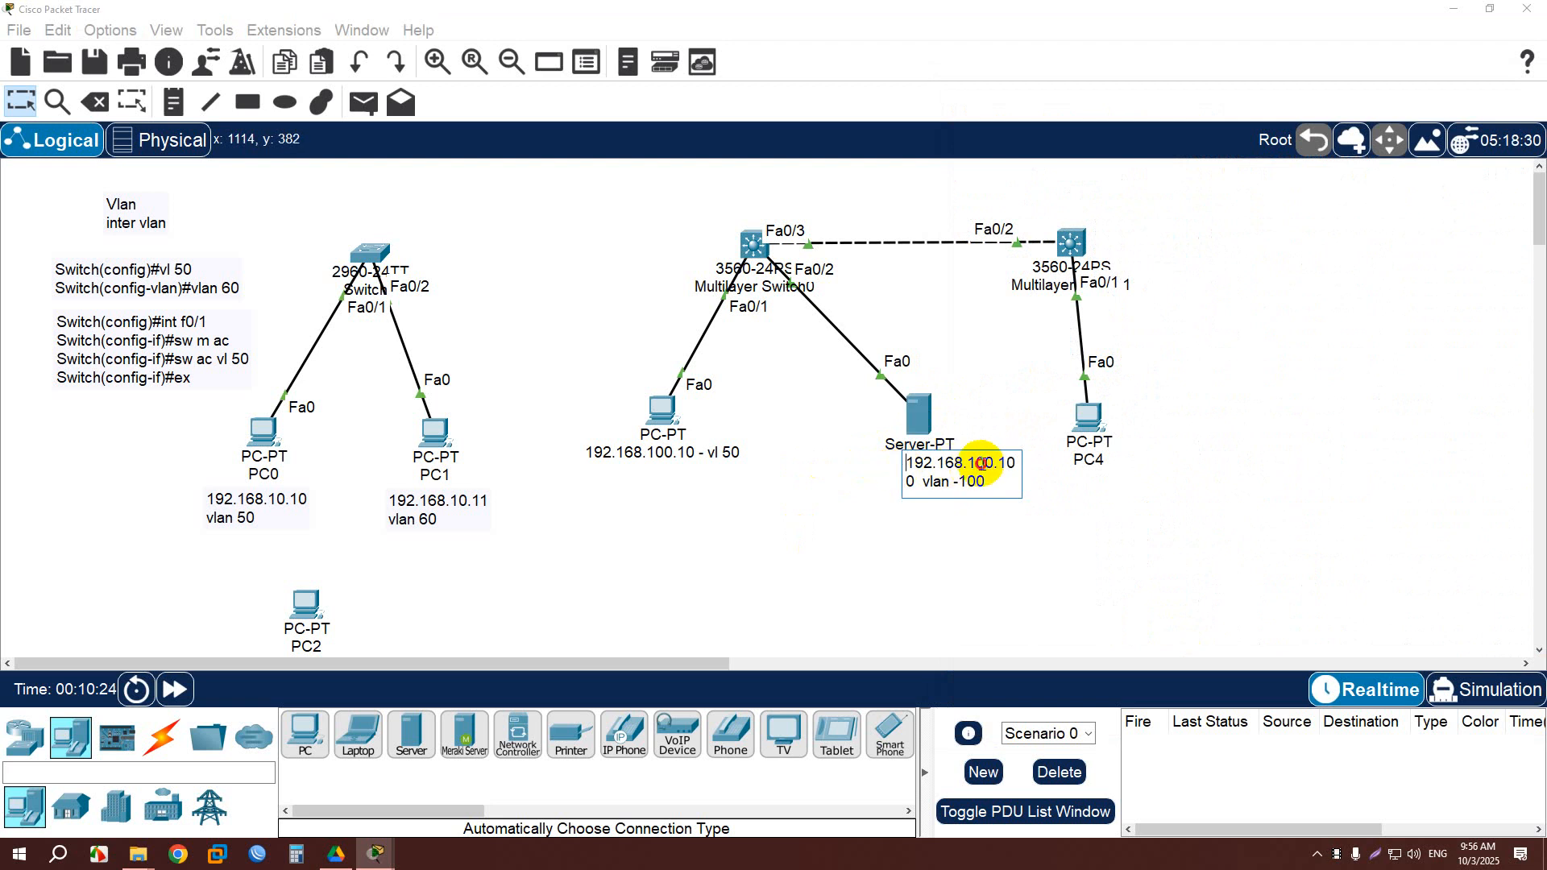
key("Delete")
left_click(914, 424)
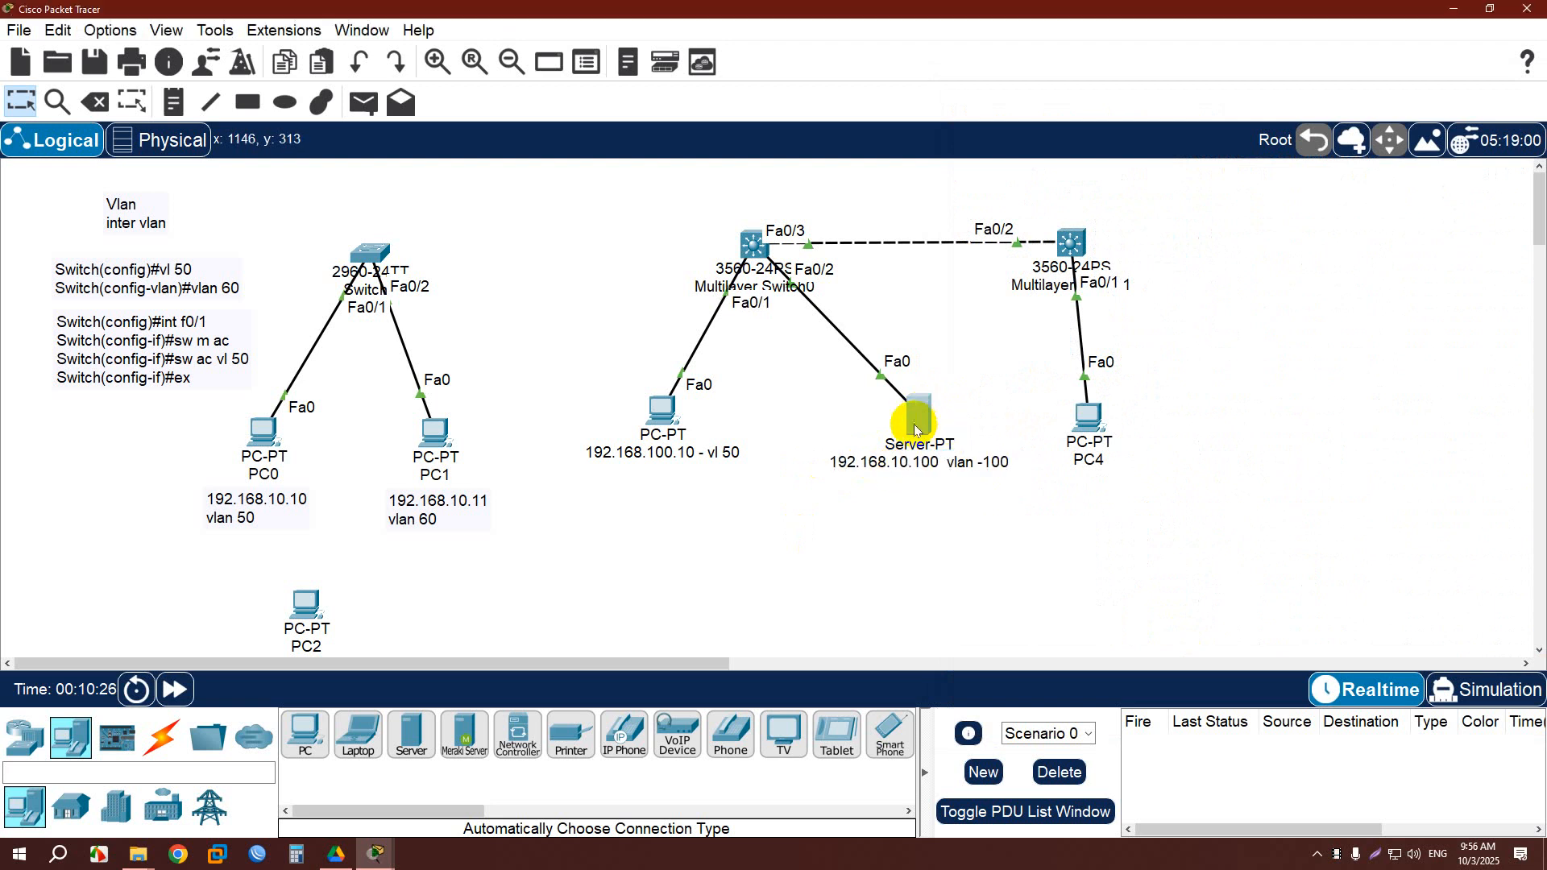
Set the server's static IPv4 address to 192.168.10.100 and its default gateway to 192.168.10.1.
left_click(621, 330)
left_click(855, 326)
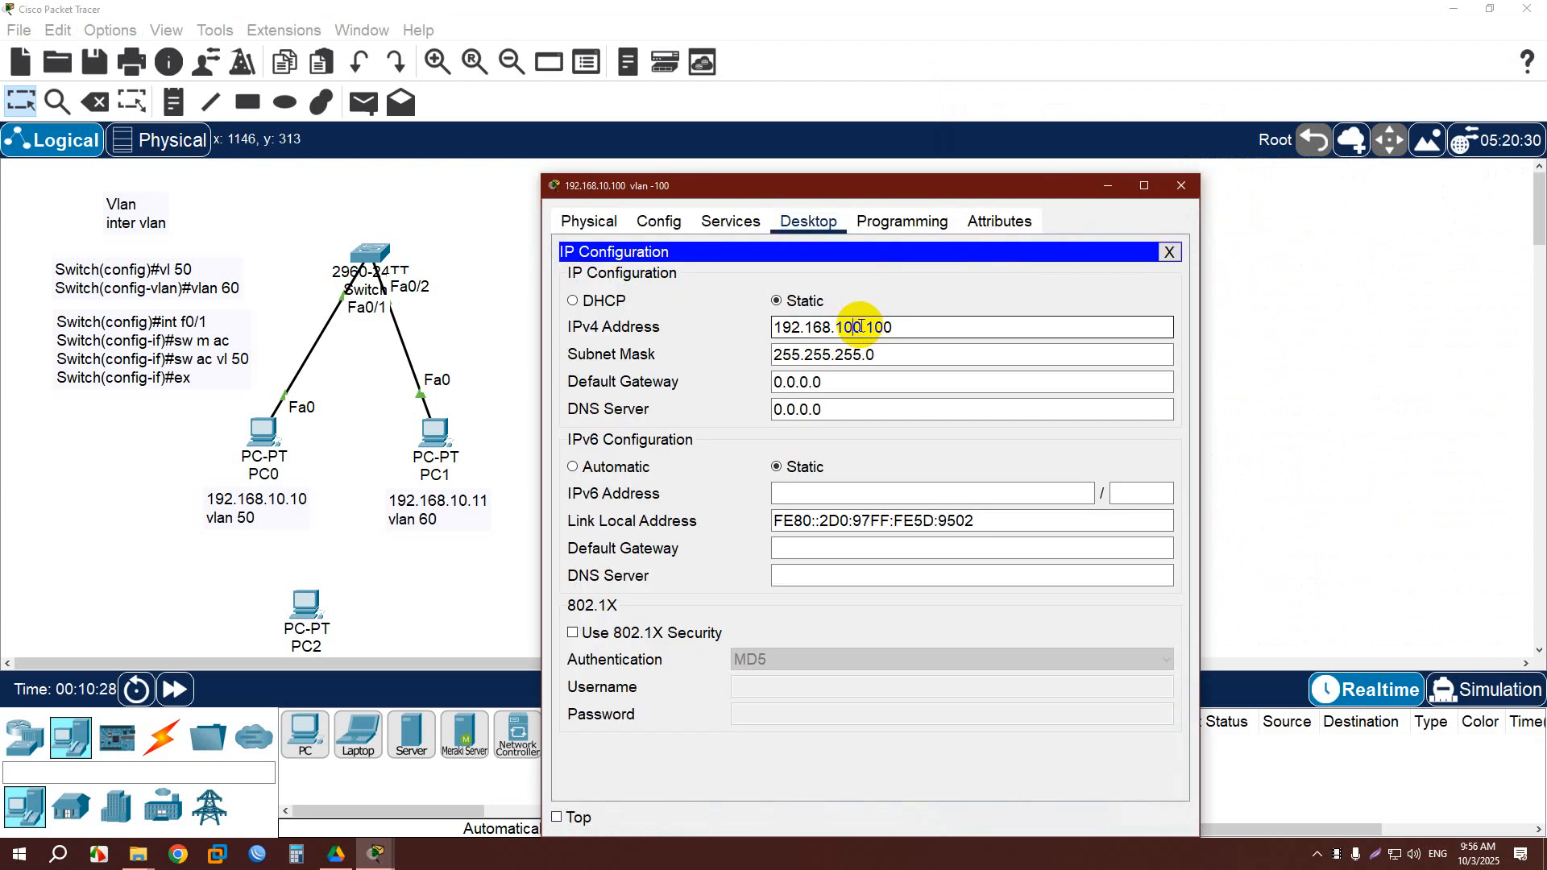
key("Delete")
key("ctrl+a")
key("ctrl+c")
left_click(864, 384)
key("ctrl+a")
key("ctrl+v")
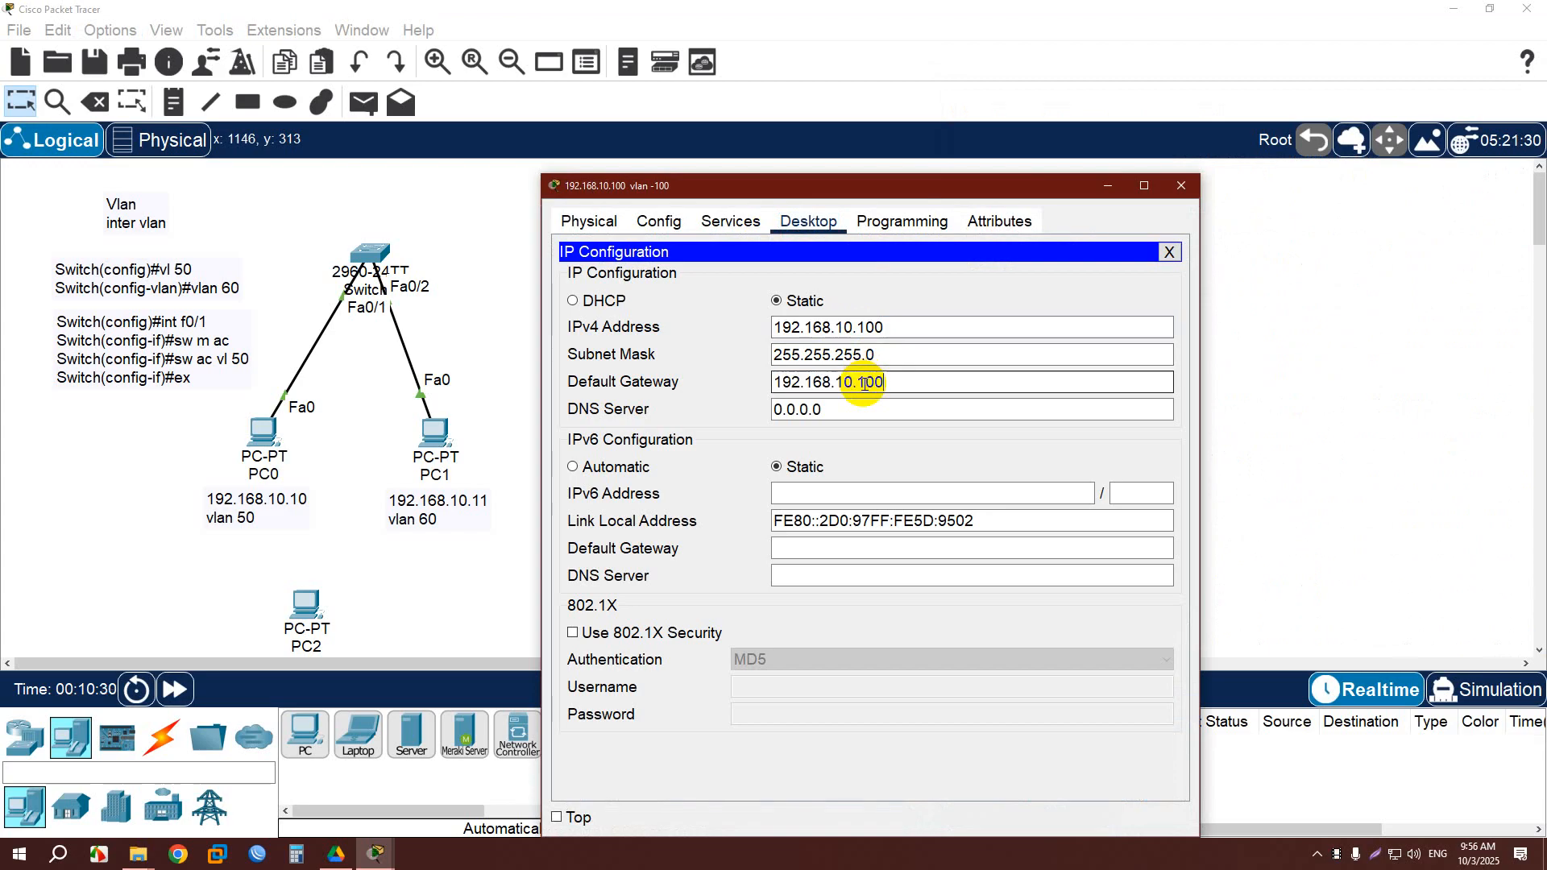
key("BackSpace")
key("ctrl+a")
left_click(1181, 185)
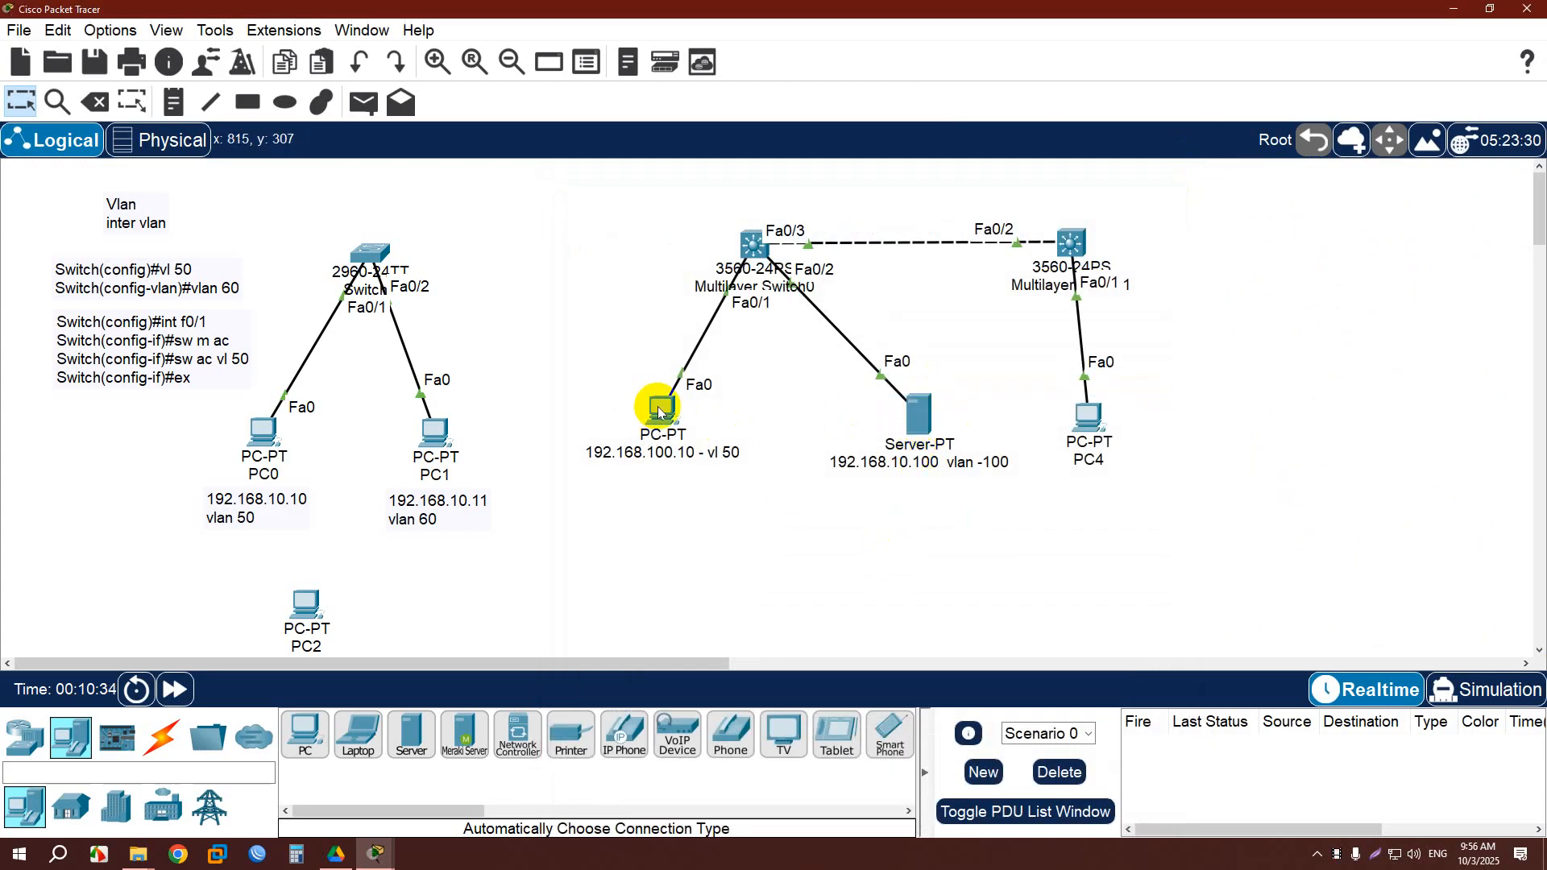
Set the default gateway of the VLAN 50 PC (192.168.100.10) to 192.168.100.1.
left_click(662, 411)
left_click(619, 282)
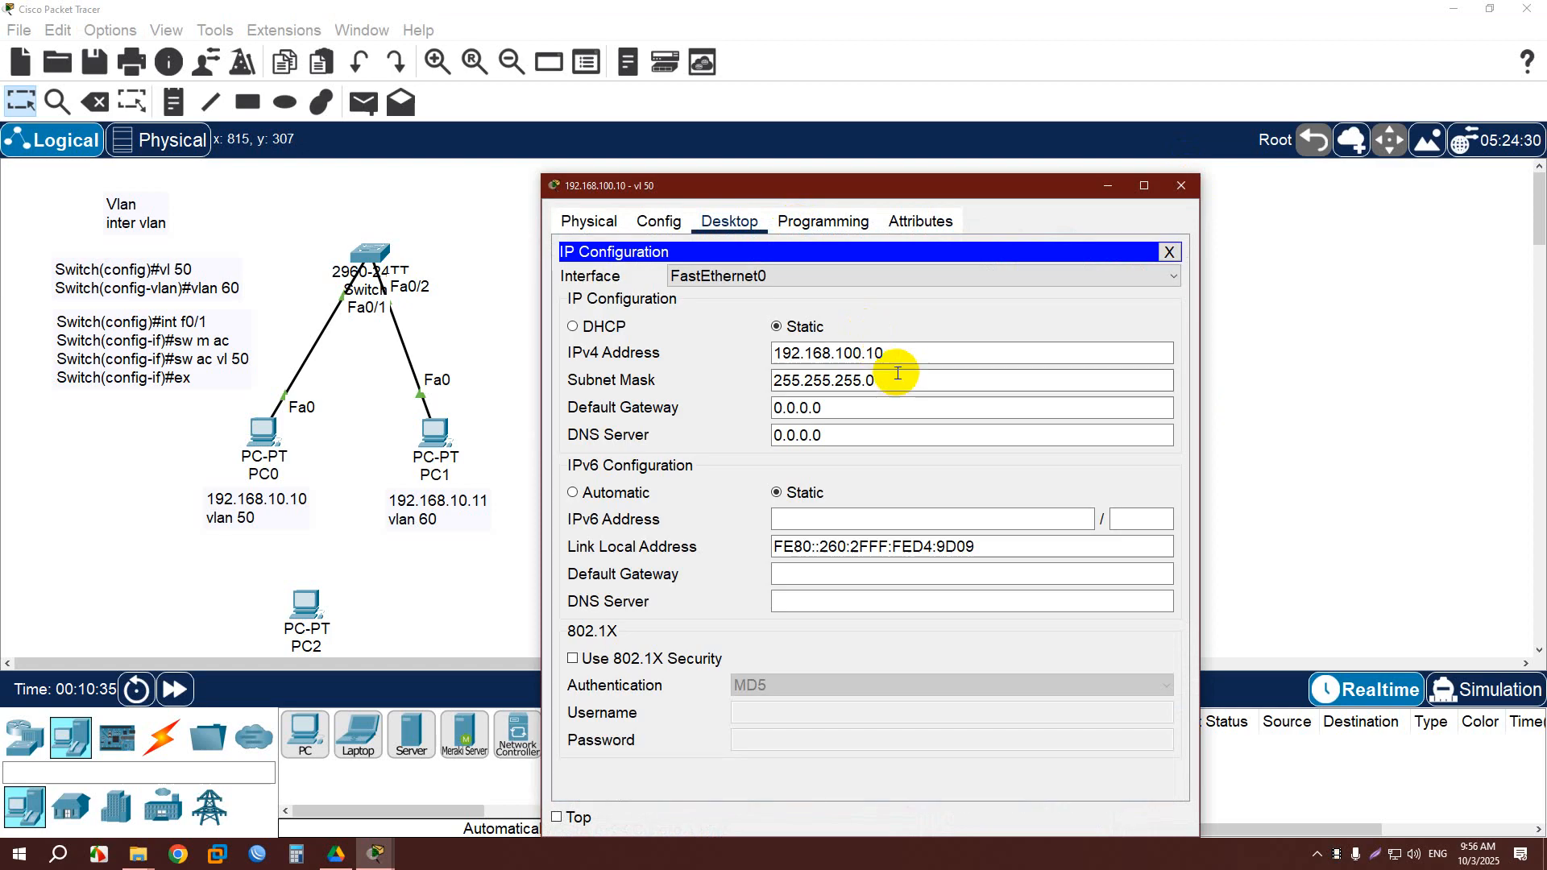
left_click(910, 362)
key("ctrl+a")
key("ctrl+c")
left_click(892, 406)
key("ctrl+a")
key("ctrl+v")
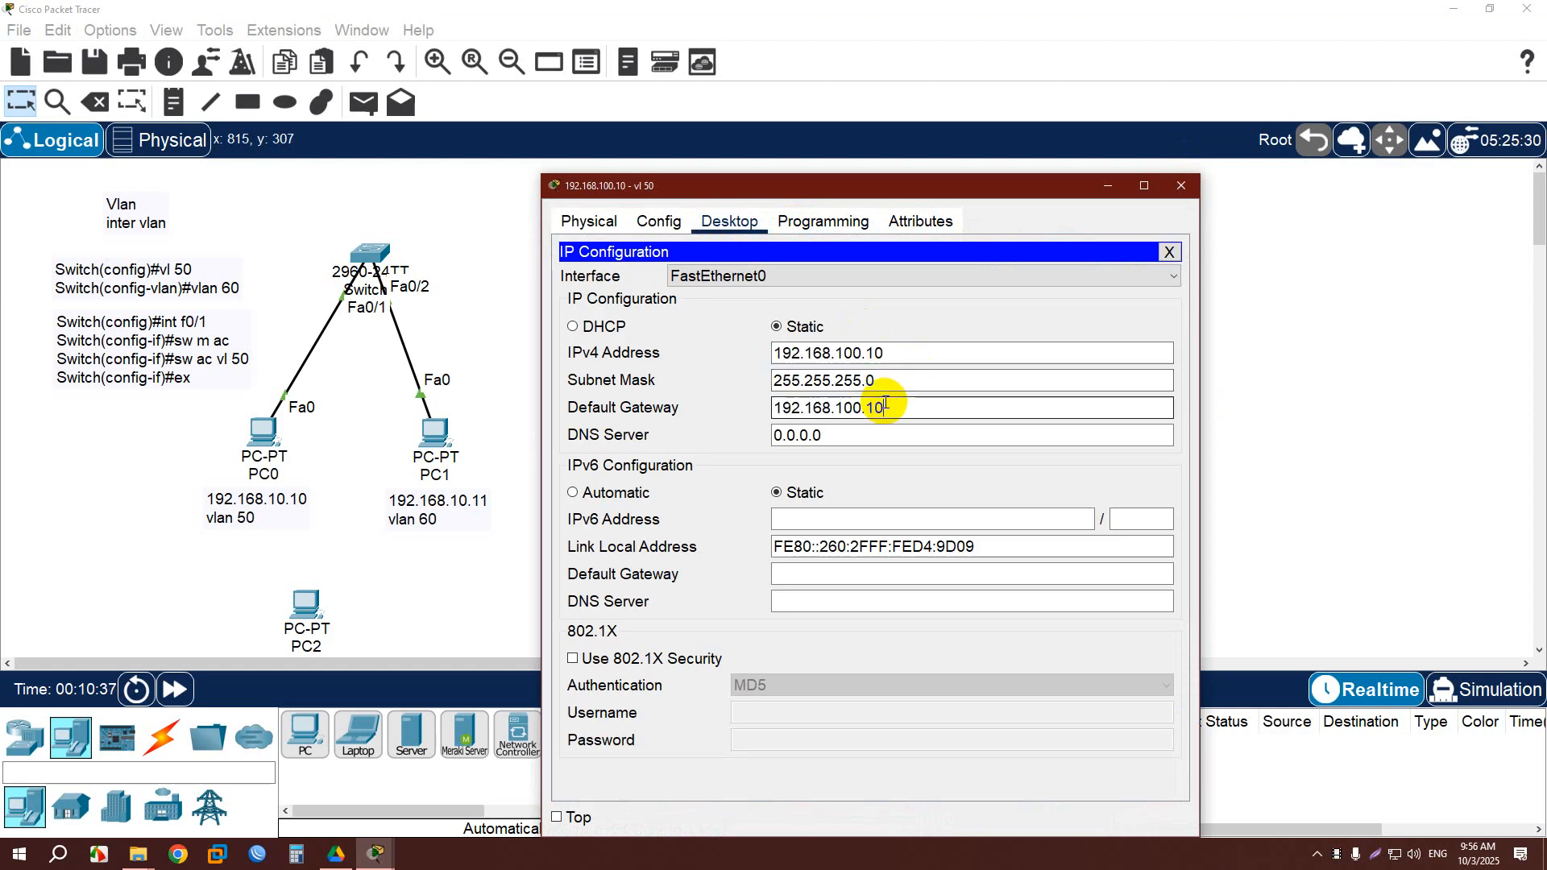
key("BackSpace")
left_click(1181, 185)
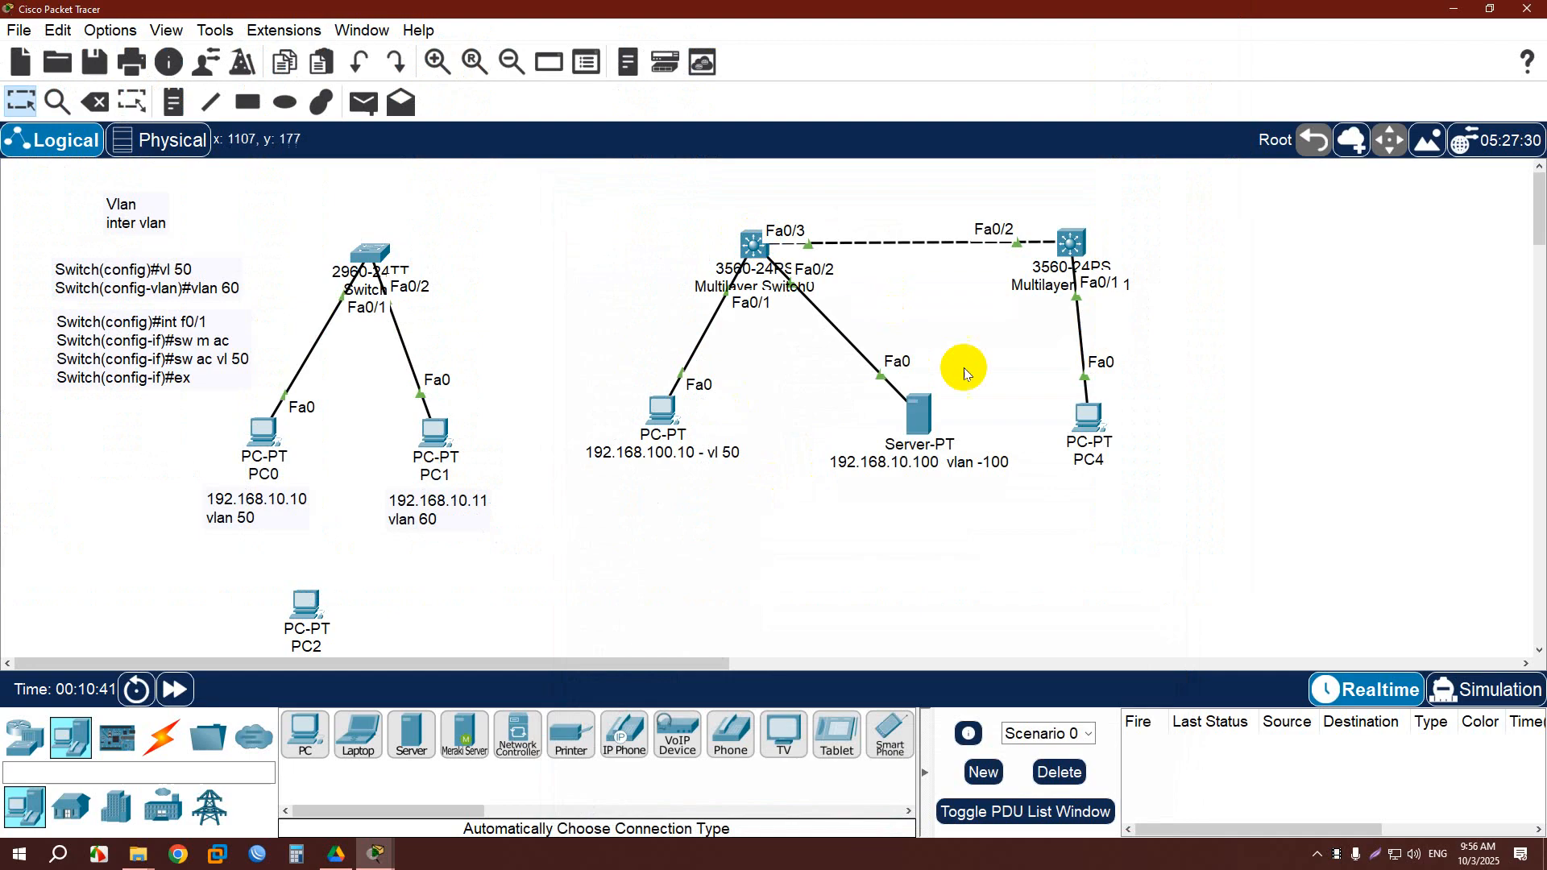
Review the VLAN 50 and VLAN 100 interface addresses in the command-line history of Multilayer Switch0.
left_click(753, 244)
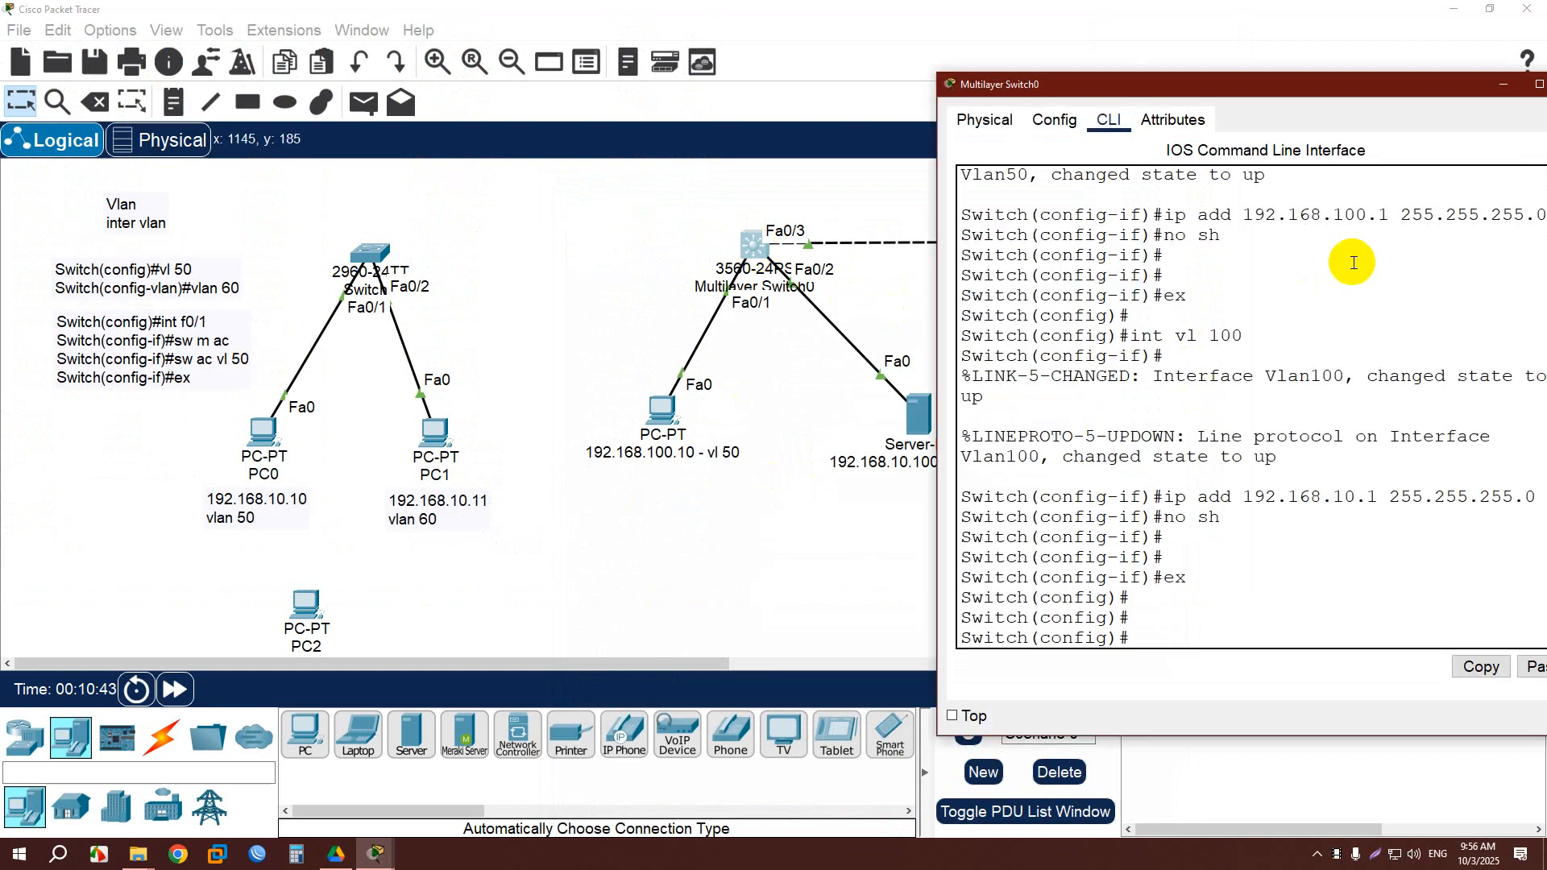
scroll(1329, 322, "up", 2)
left_click_drag(1390, 360, 1160, 368)
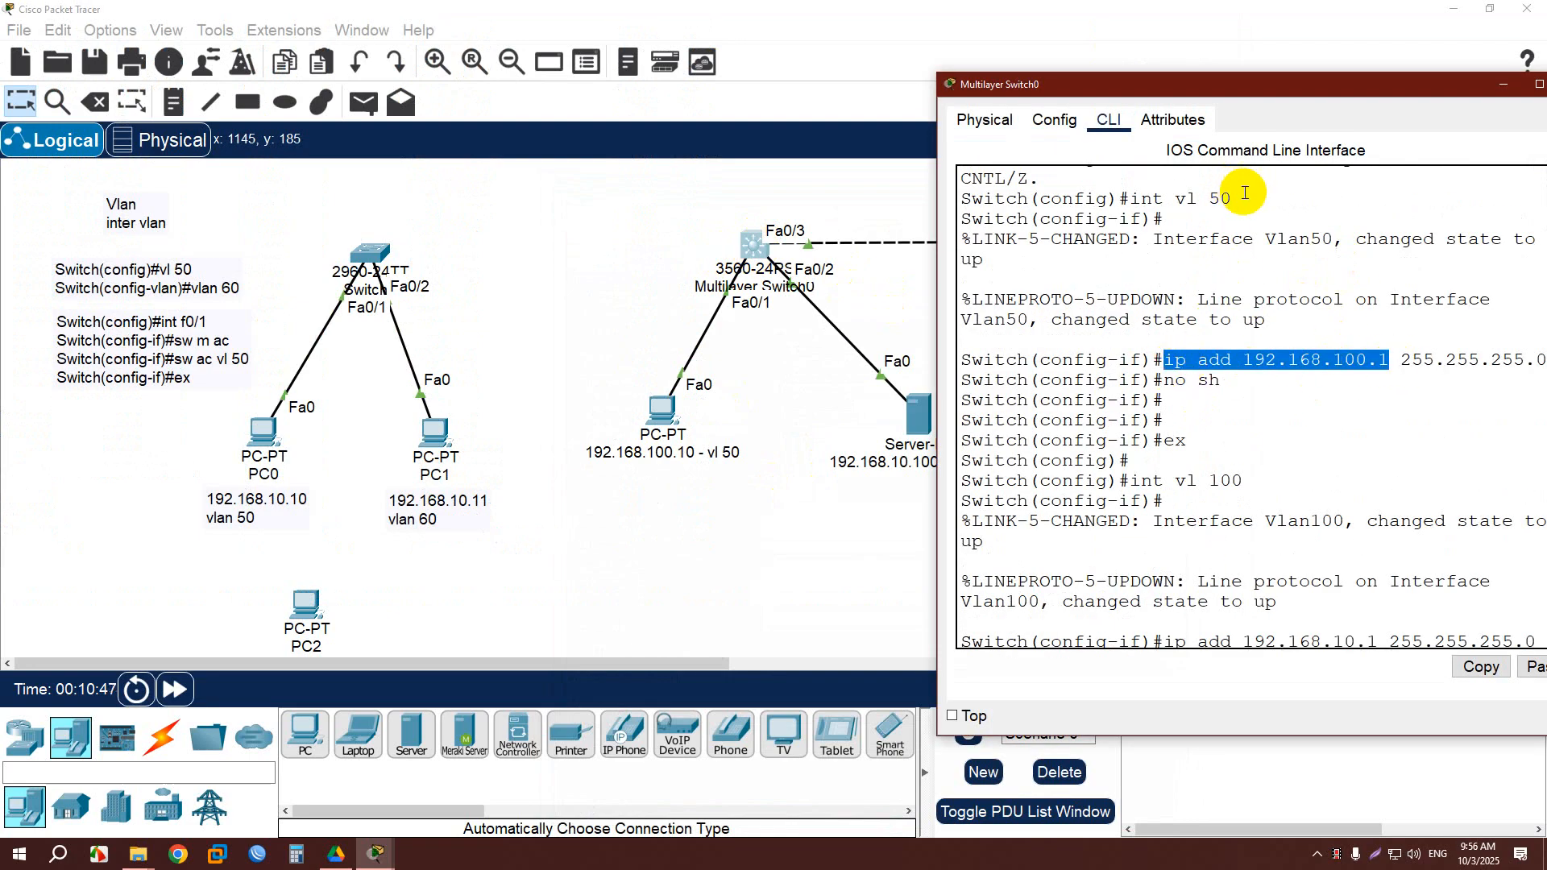
left_click_drag(1237, 199, 1120, 196)
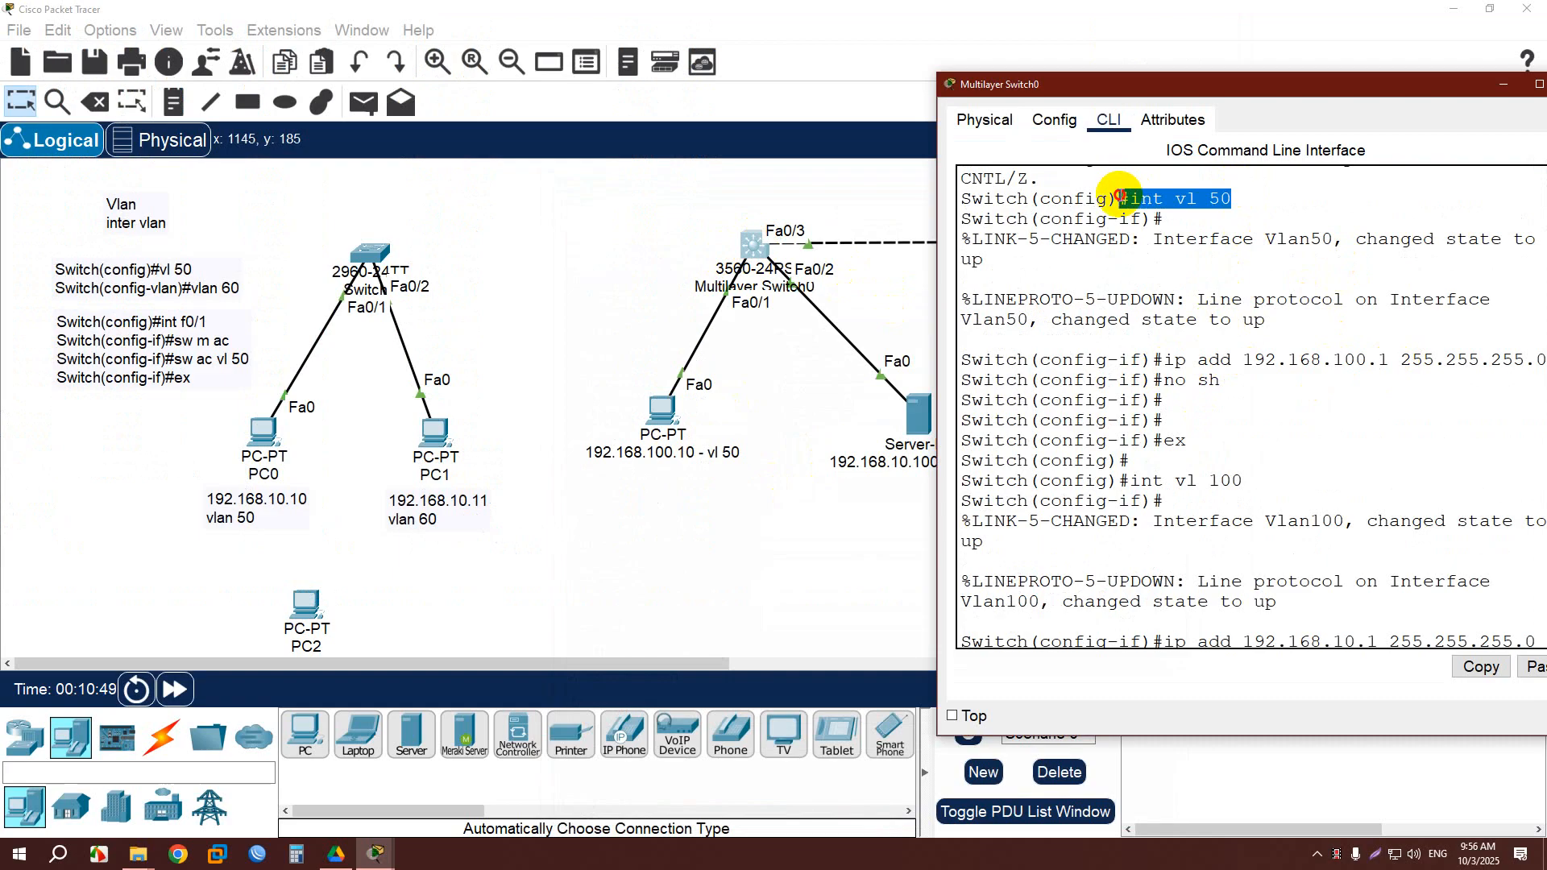
scroll(1249, 544, "down", 2)
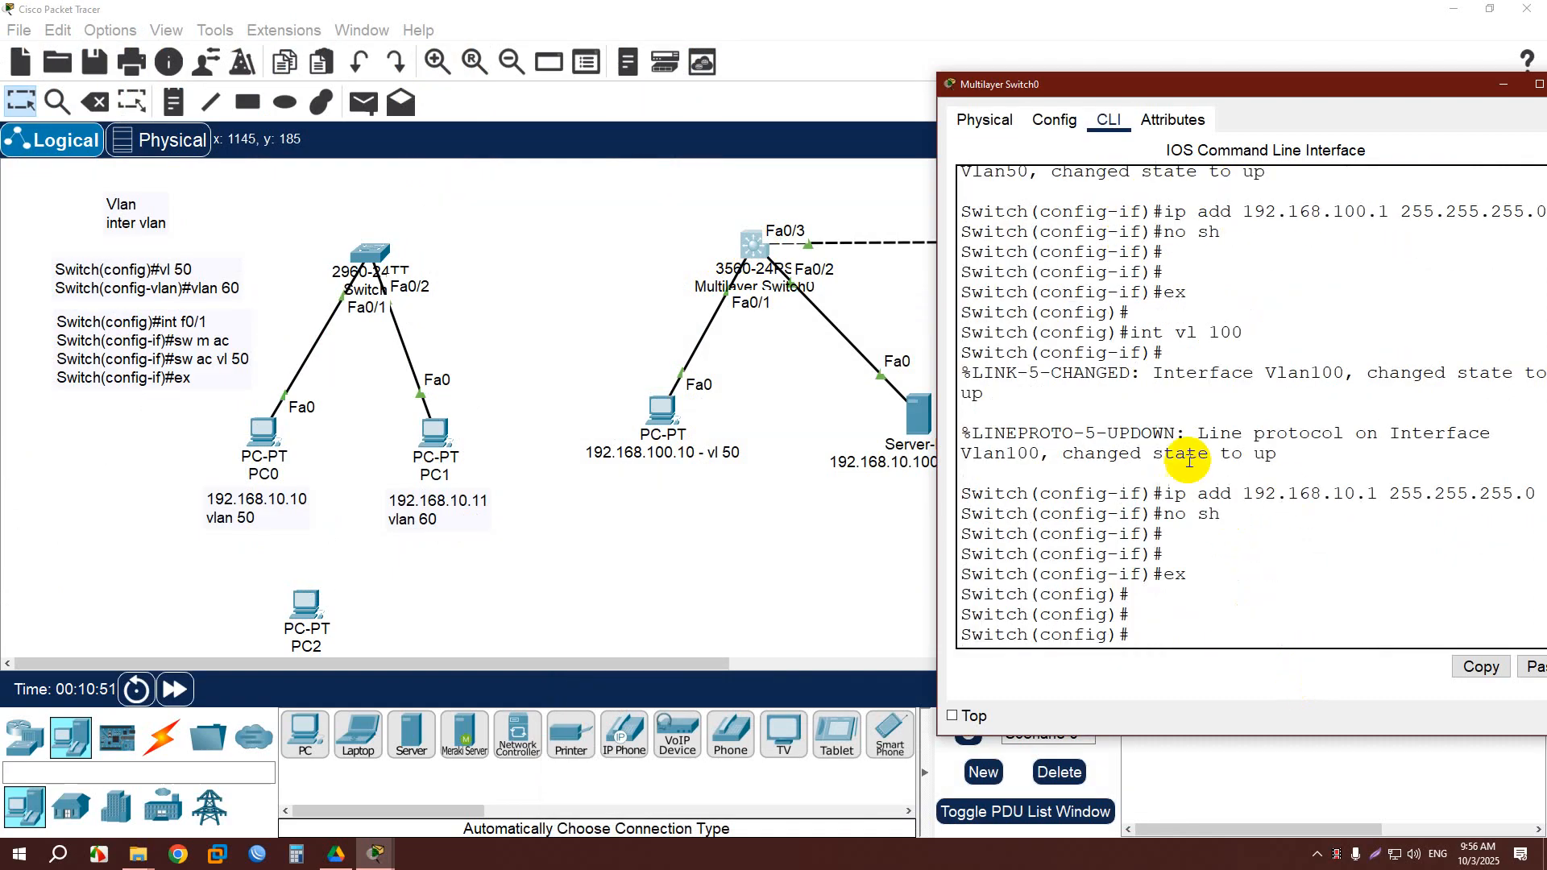
left_click_drag(1243, 333, 1119, 332)
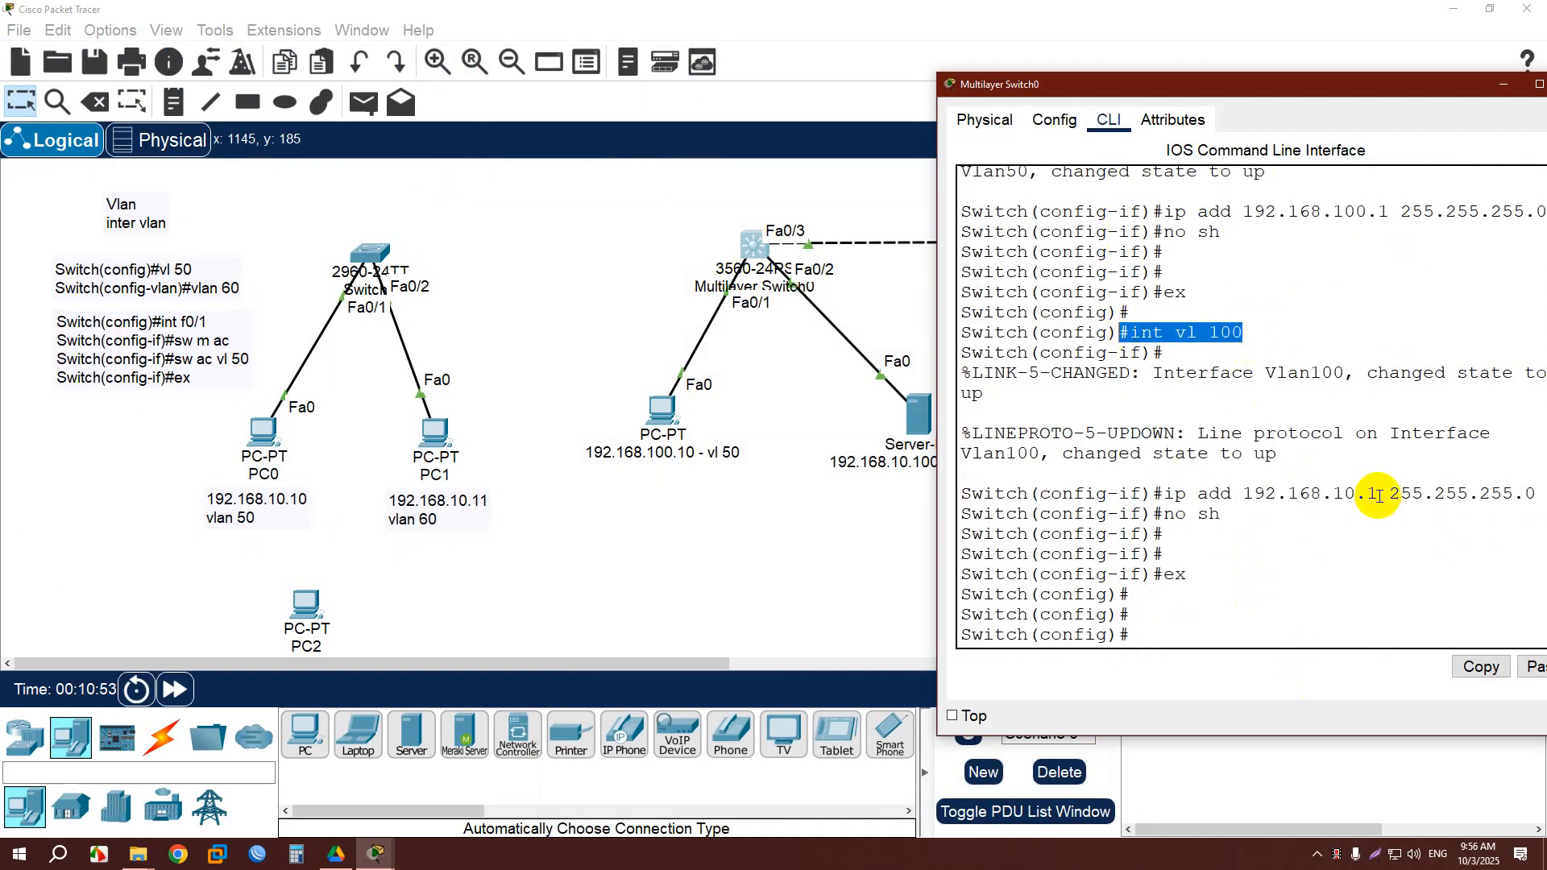
left_click_drag(1377, 495, 1290, 494)
Compare the server's IPv4 address and default gateway with the VLAN 100 interface address on Multilayer Switch0.
left_click(915, 419)
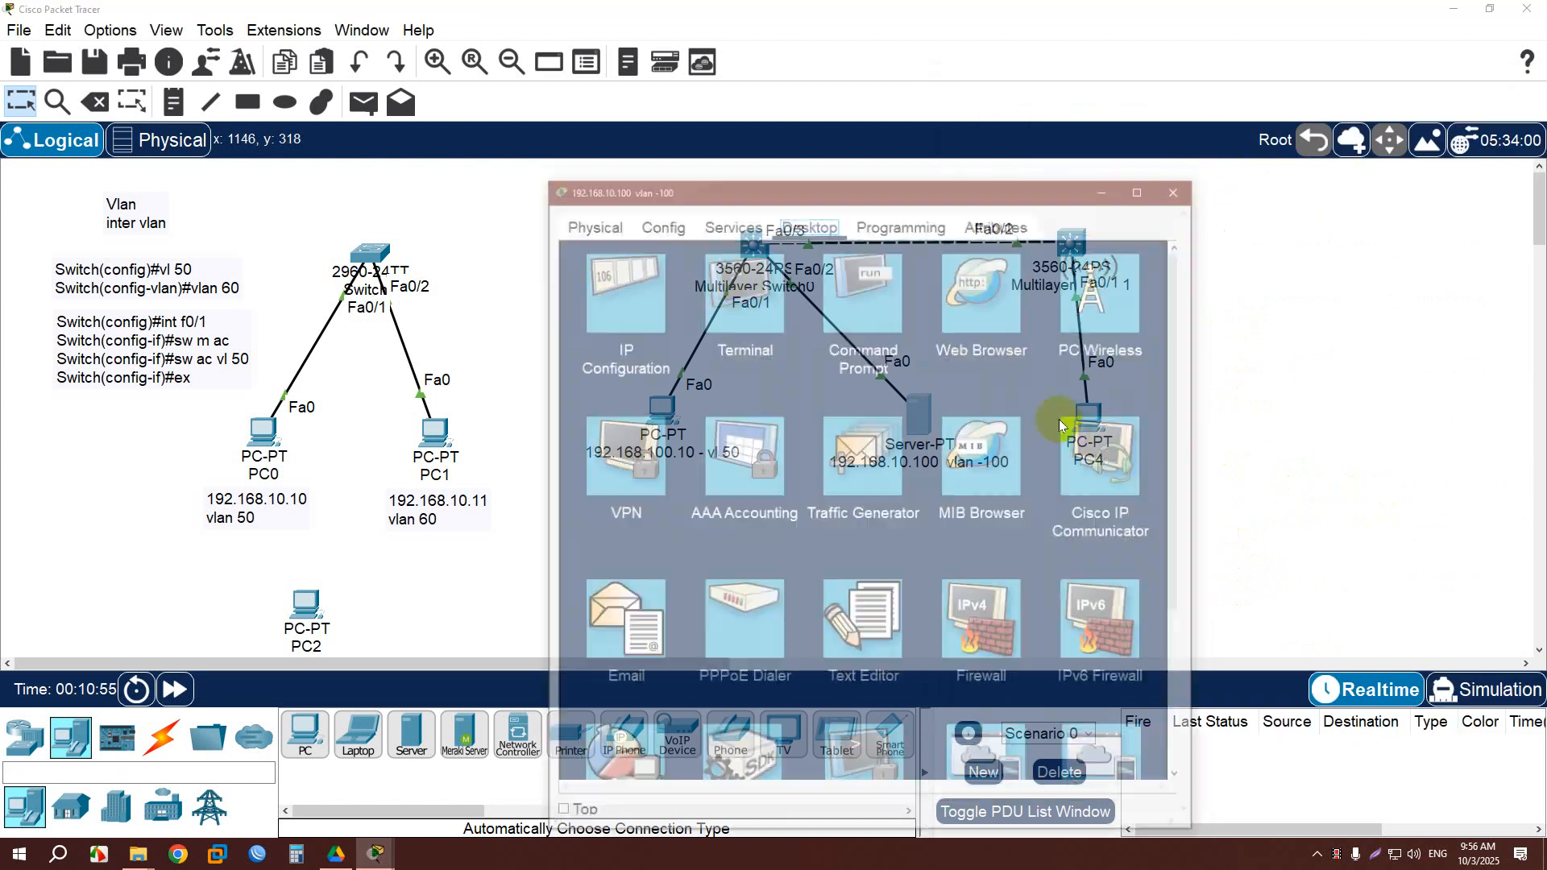
left_click(619, 290)
left_click_drag(886, 328, 718, 322)
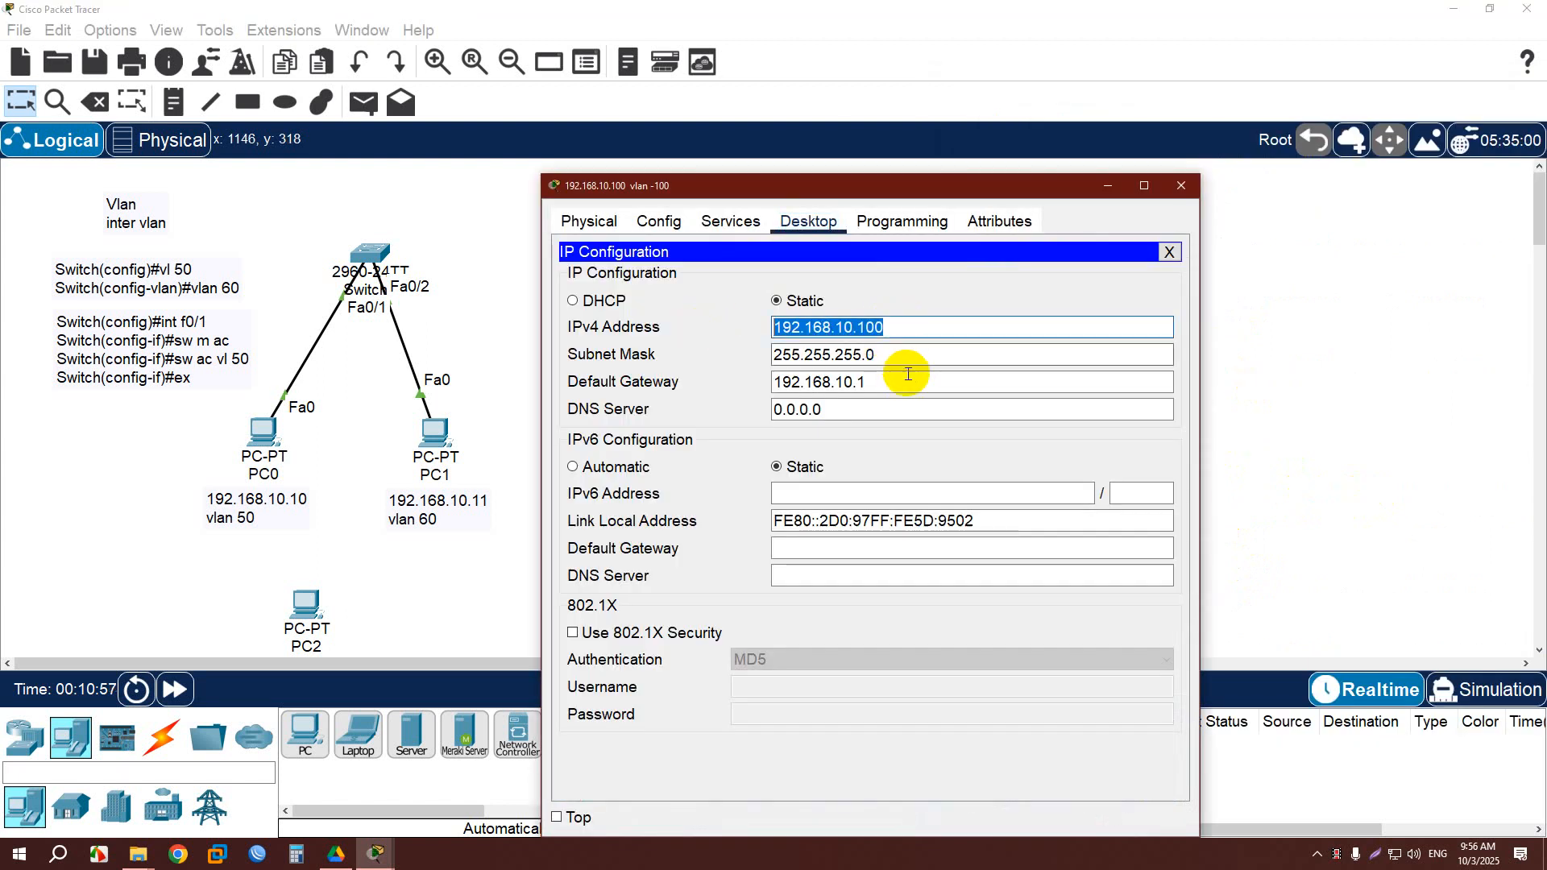
left_click_drag(907, 374, 687, 379)
left_click(1182, 185)
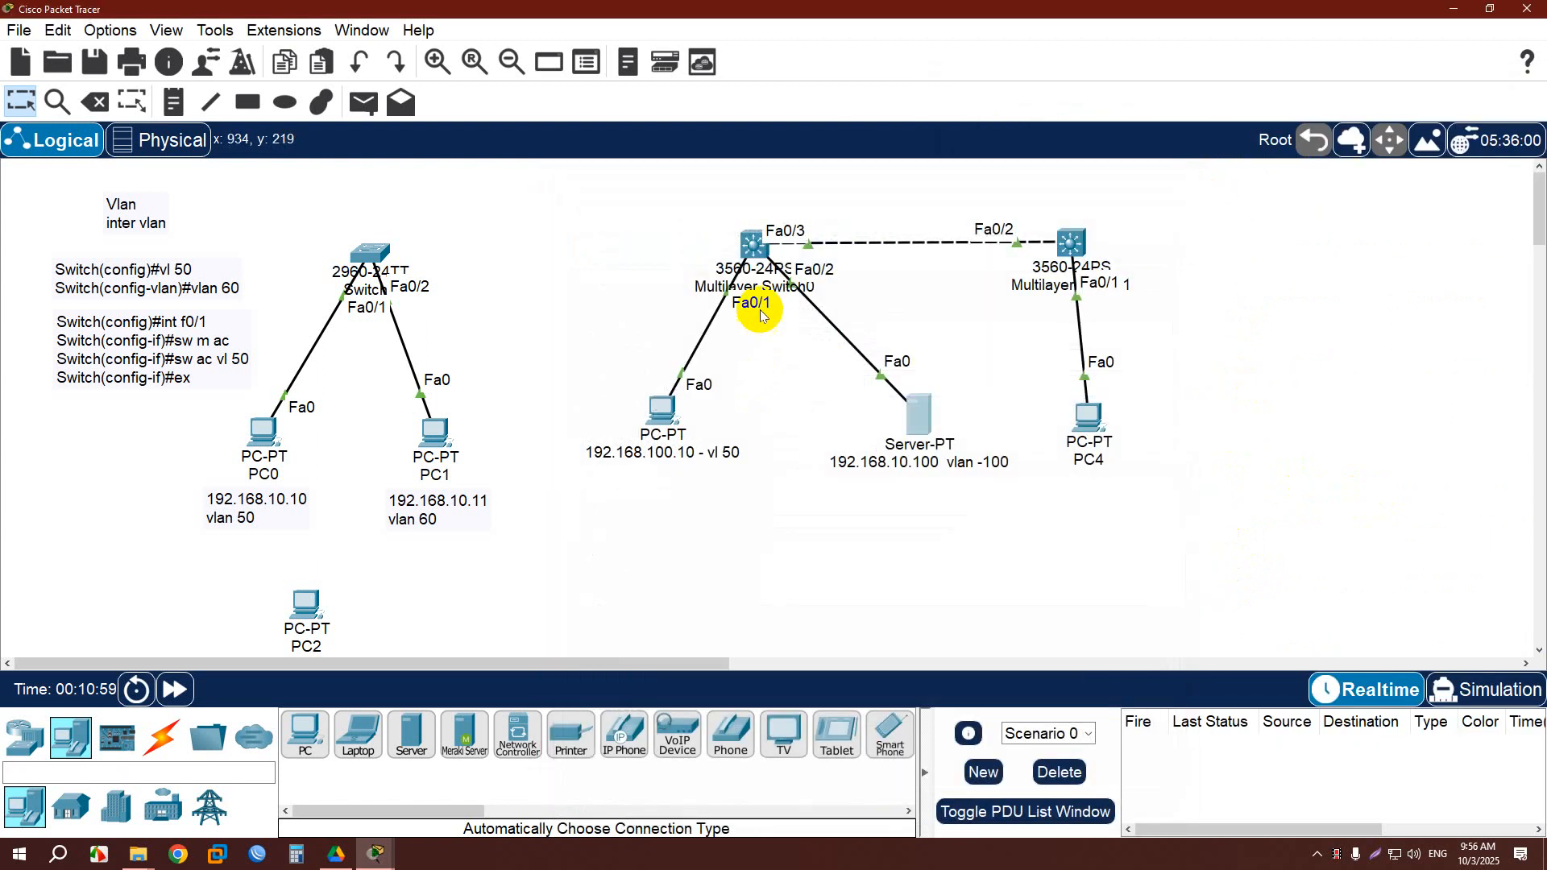
left_click(752, 244)
left_click_drag(1380, 494, 1188, 494)
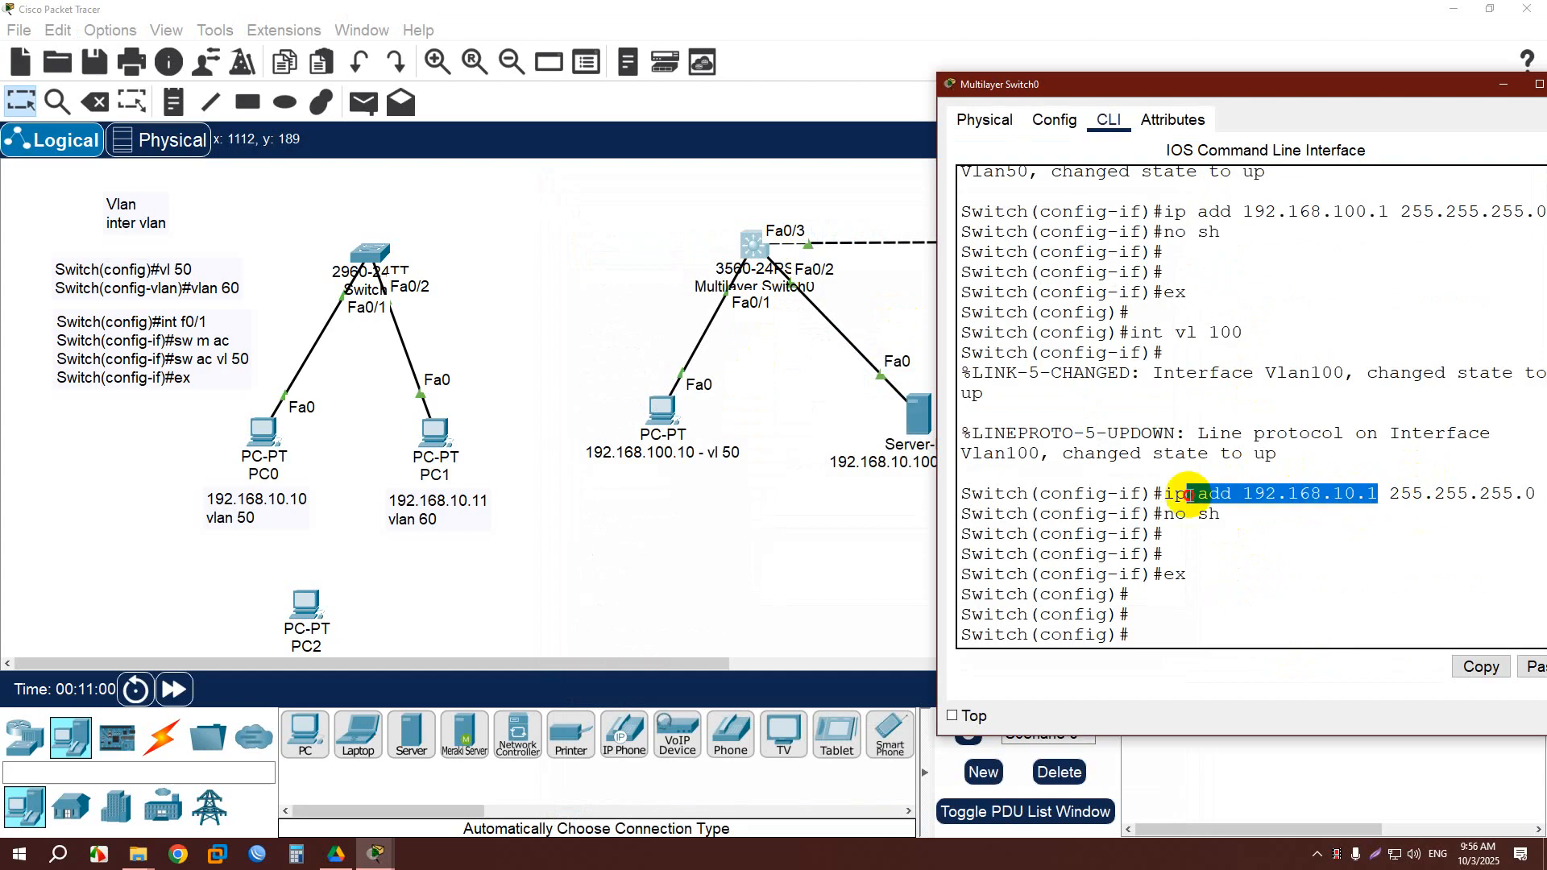
Leave global configuration mode on Multilayer Switch0 with the end command.
left_click(1160, 508)
key("Return")
key("Return")
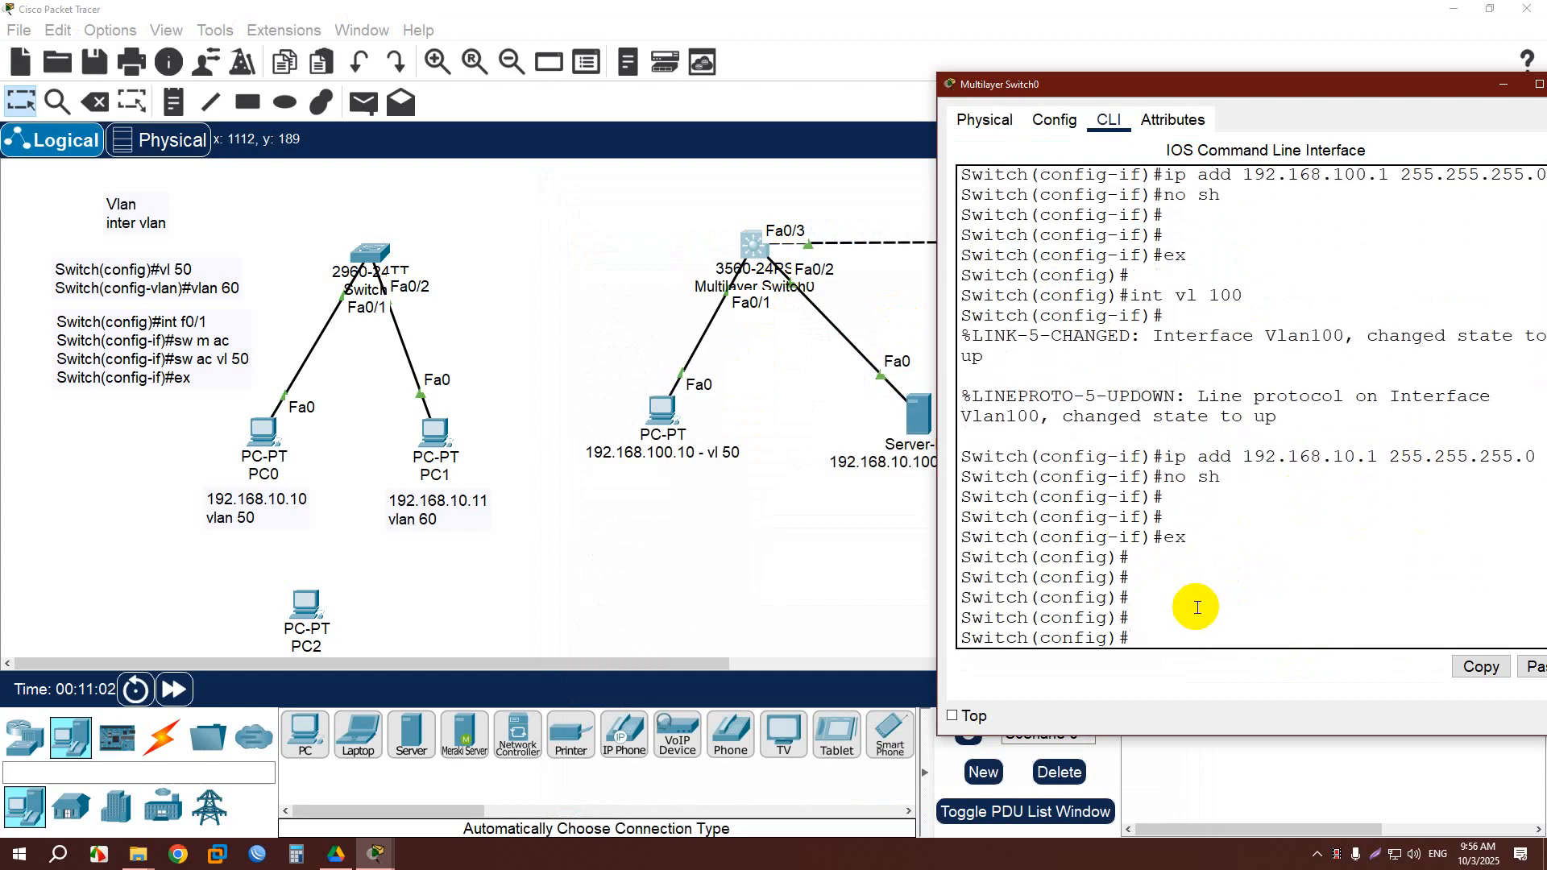
type("end")
key("Return")
key("Return")
Display the routing information of Multilayer Switch0 with sh ip route, examine the output, and close the switch window.
type("sh i")
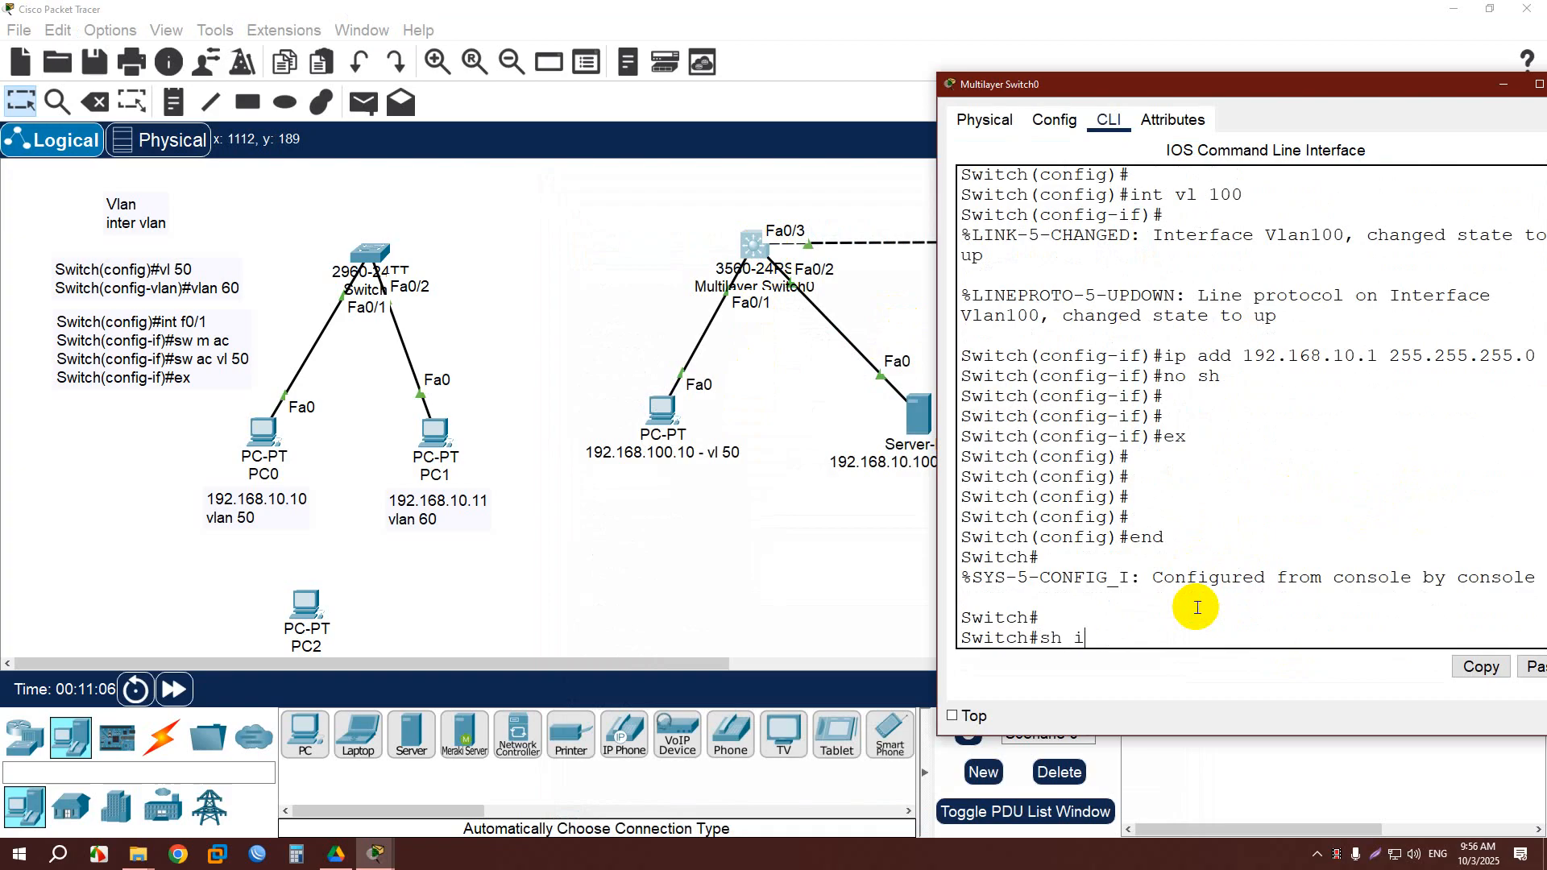
type("p ru")
key("Return")
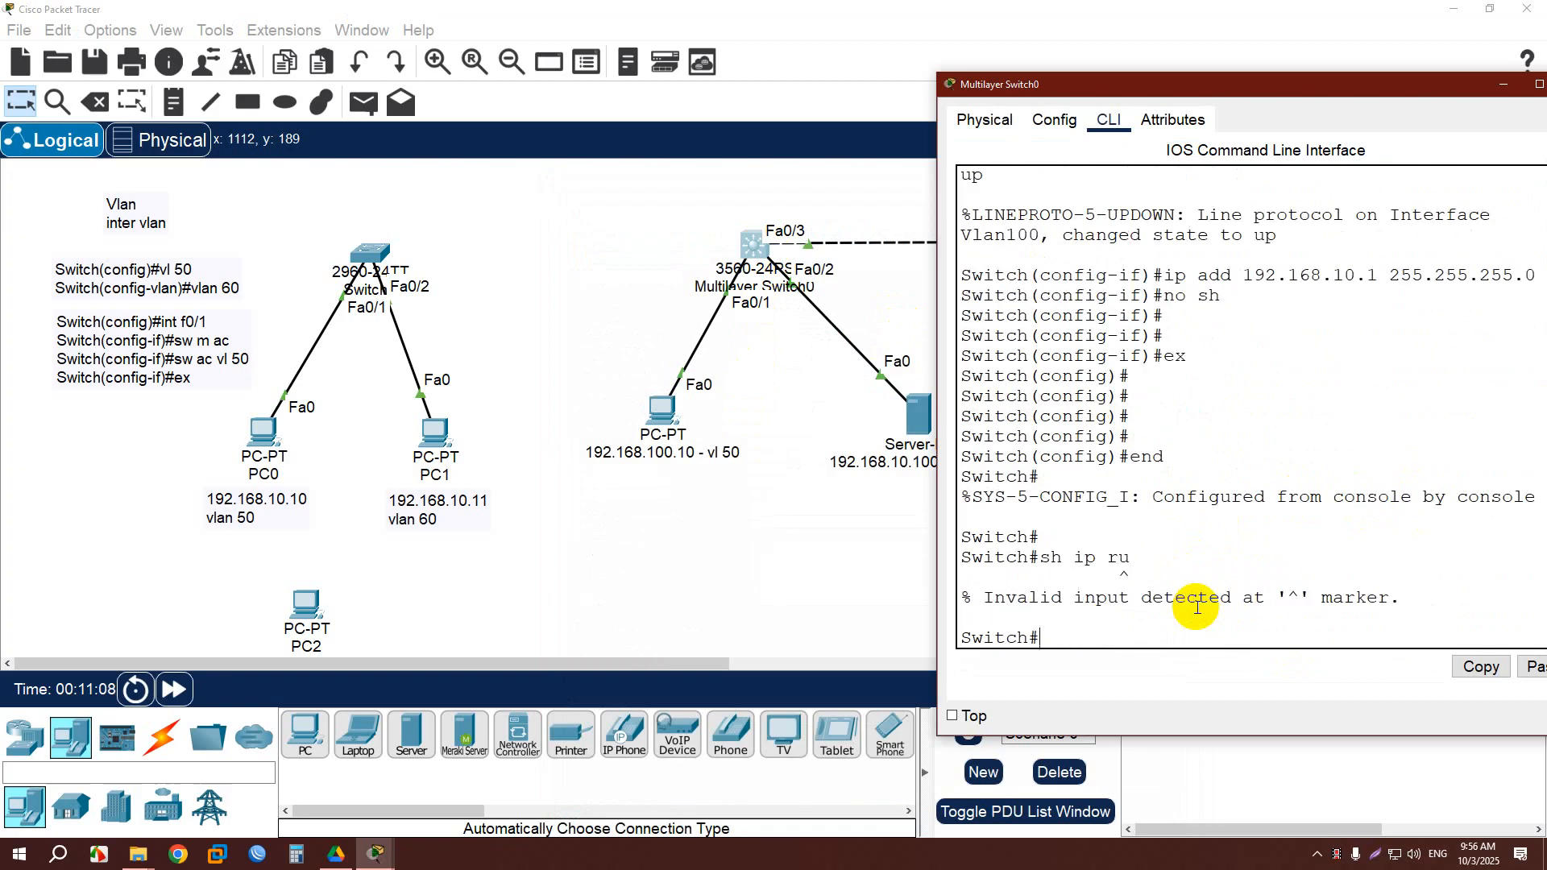
type("sh ip route")
key("Return")
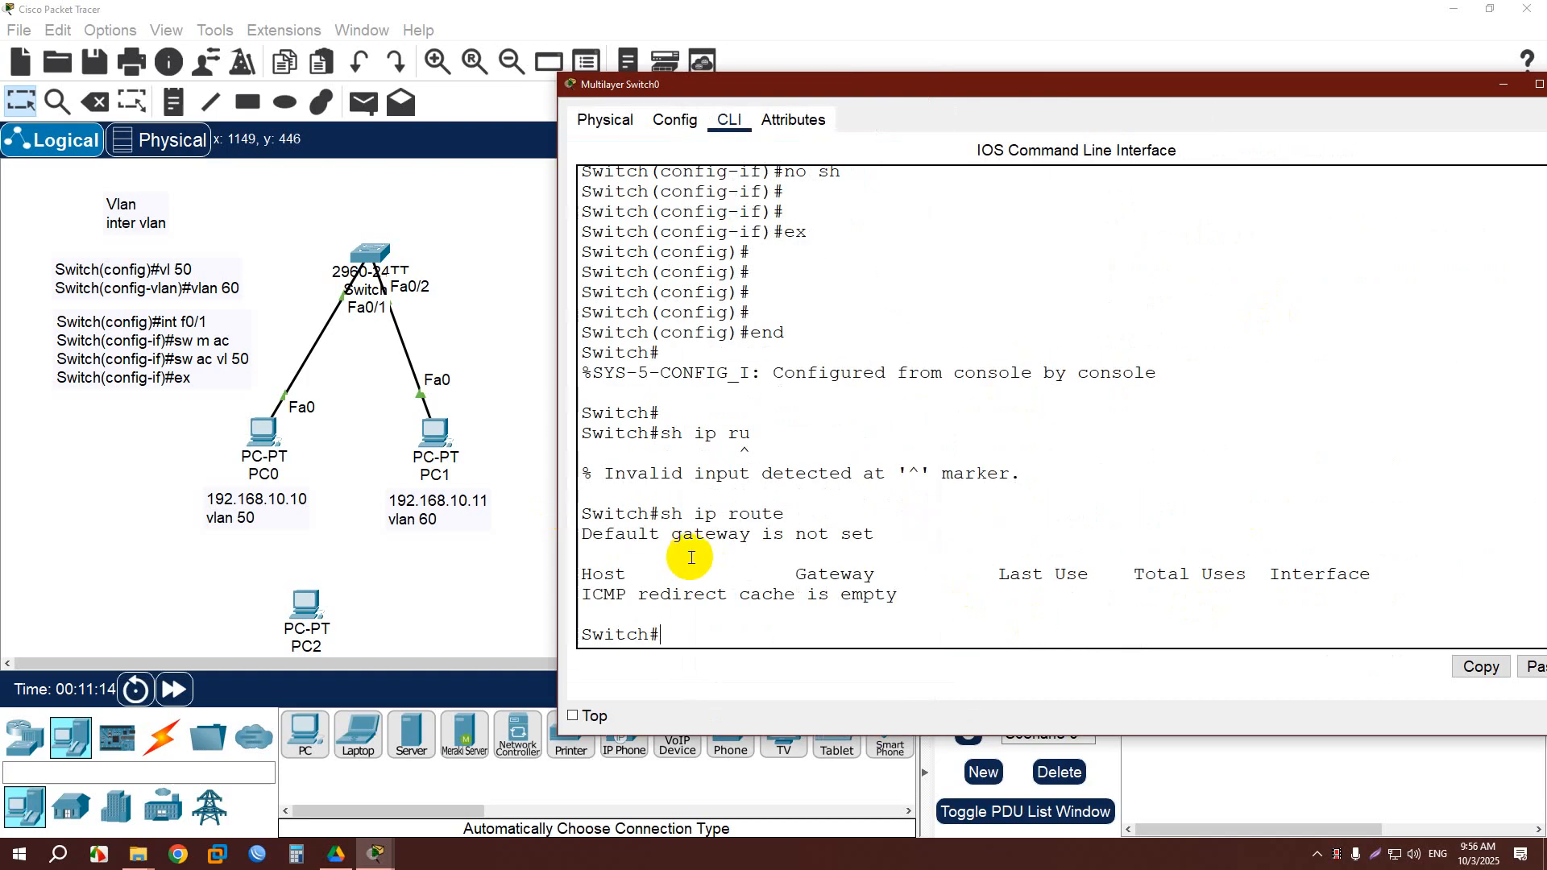
left_click_drag(637, 594, 1003, 614)
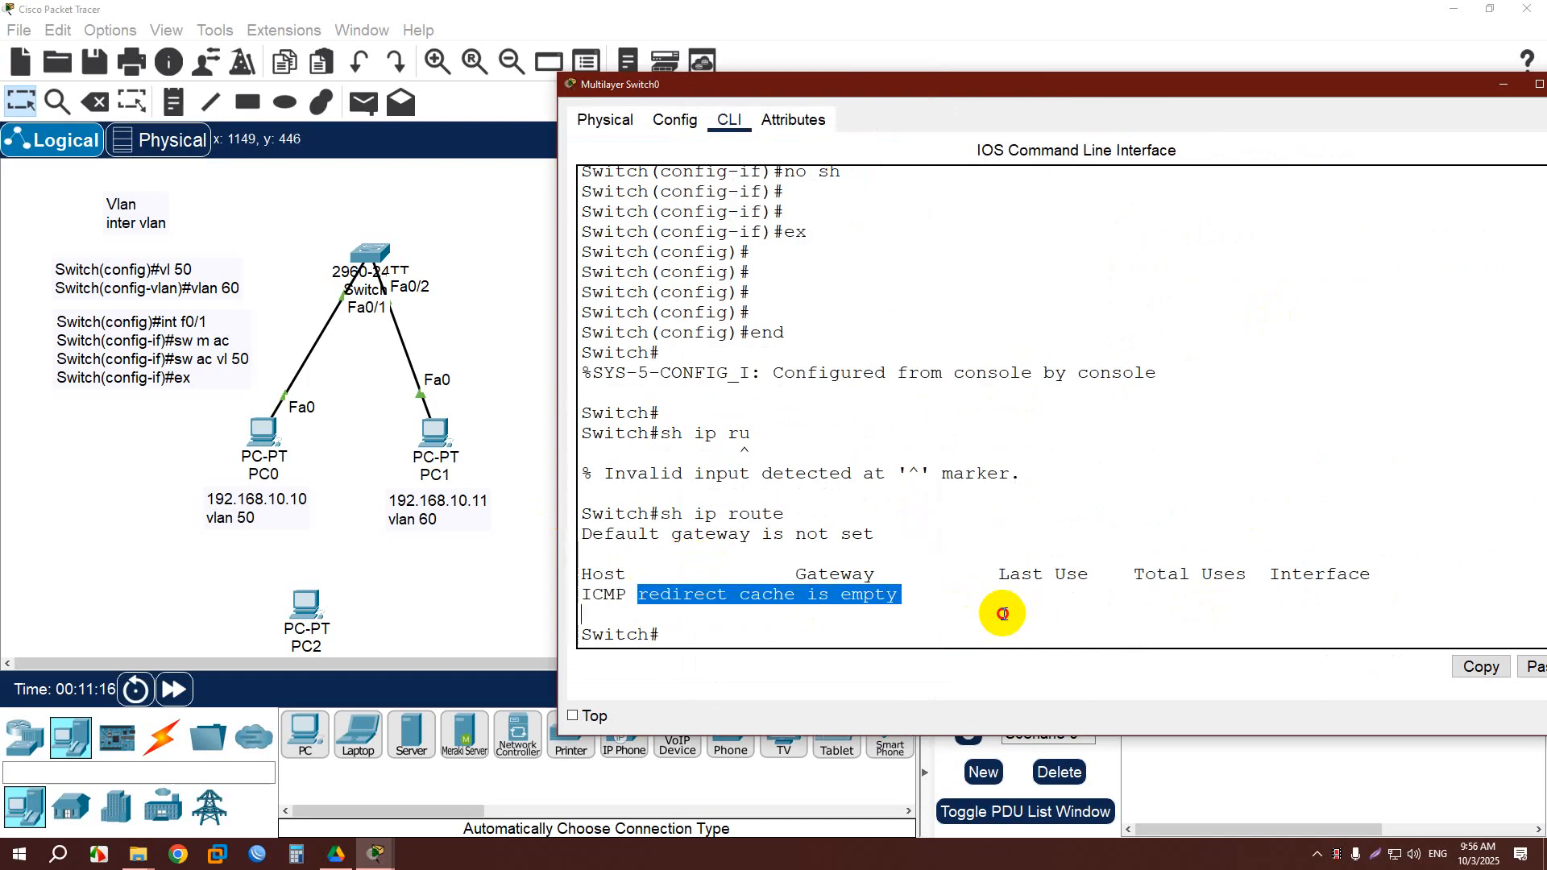
left_click(948, 627)
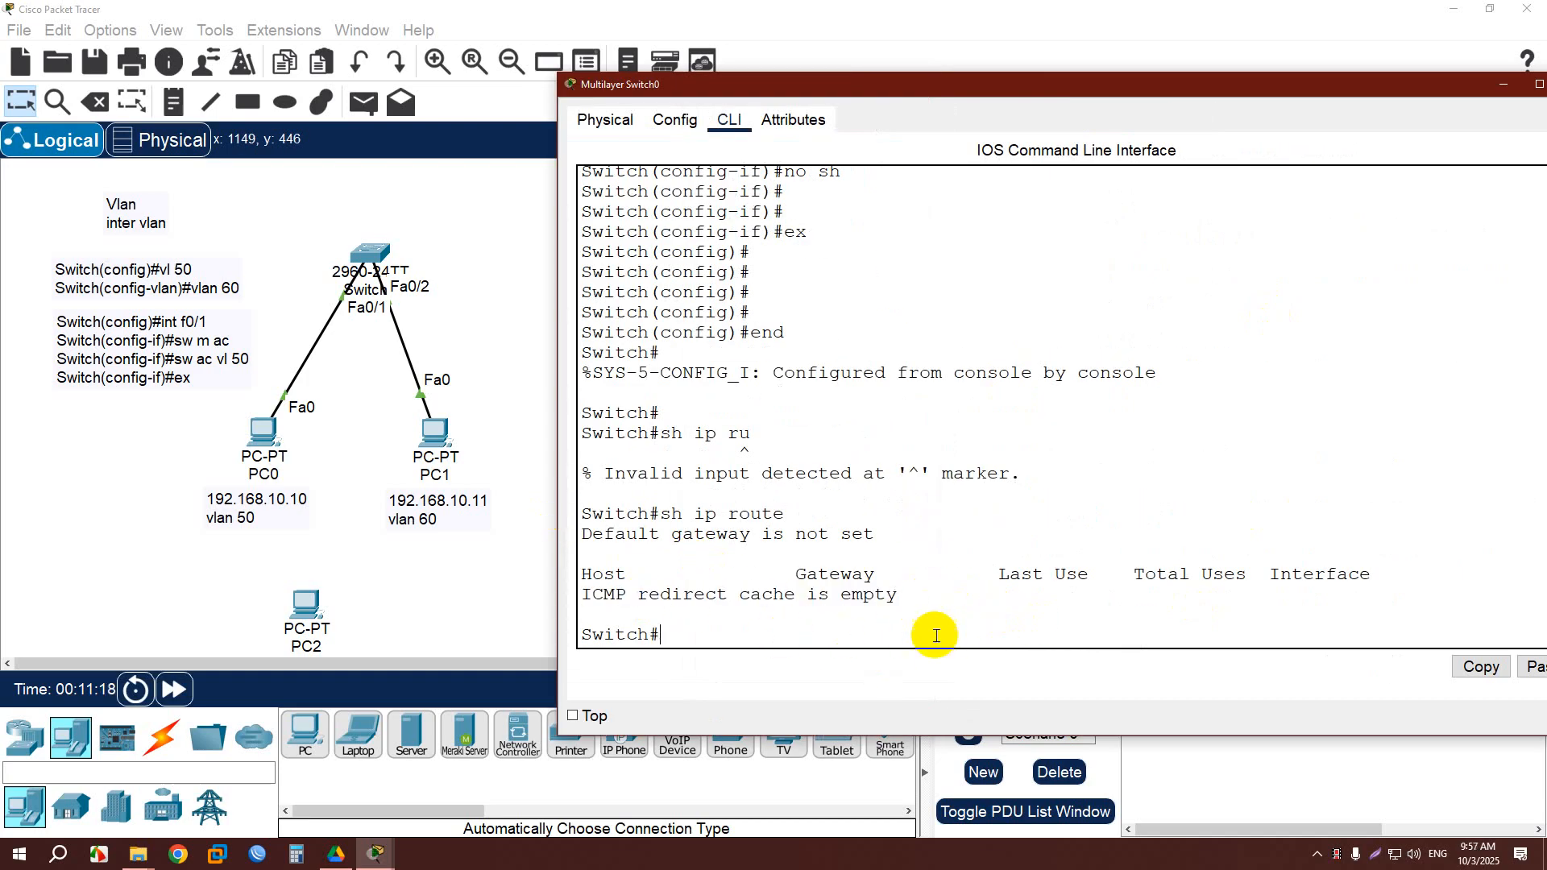
left_click_drag(1452, 85, 1363, 99)
left_click(1485, 98)
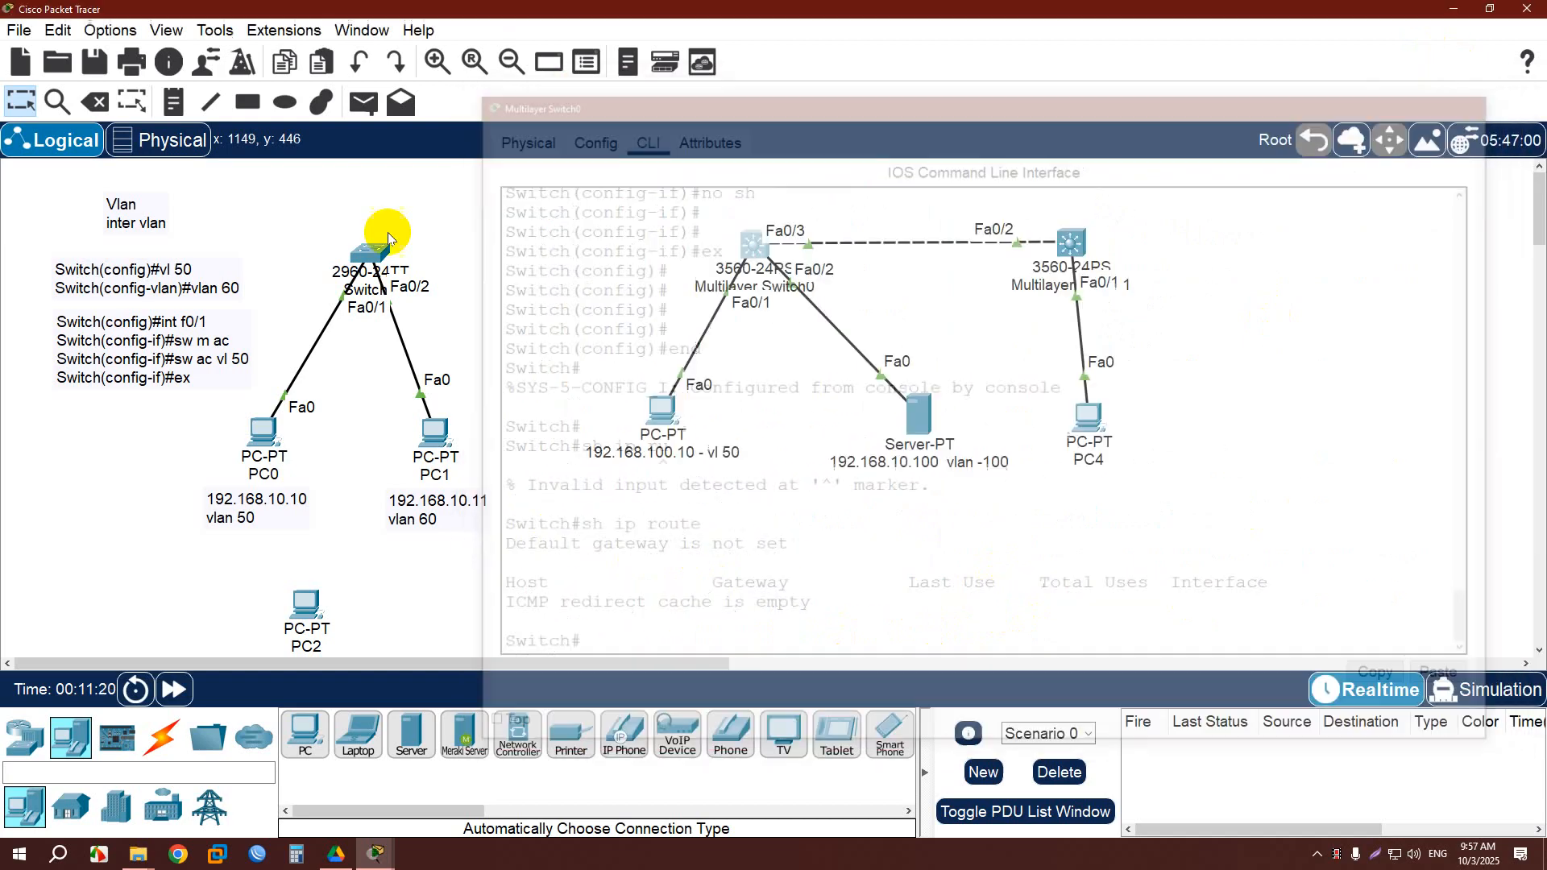
Try to display the IP routing table on the 2960 switch with sh ip route, and look over its two connected PCs.
left_click(372, 255)
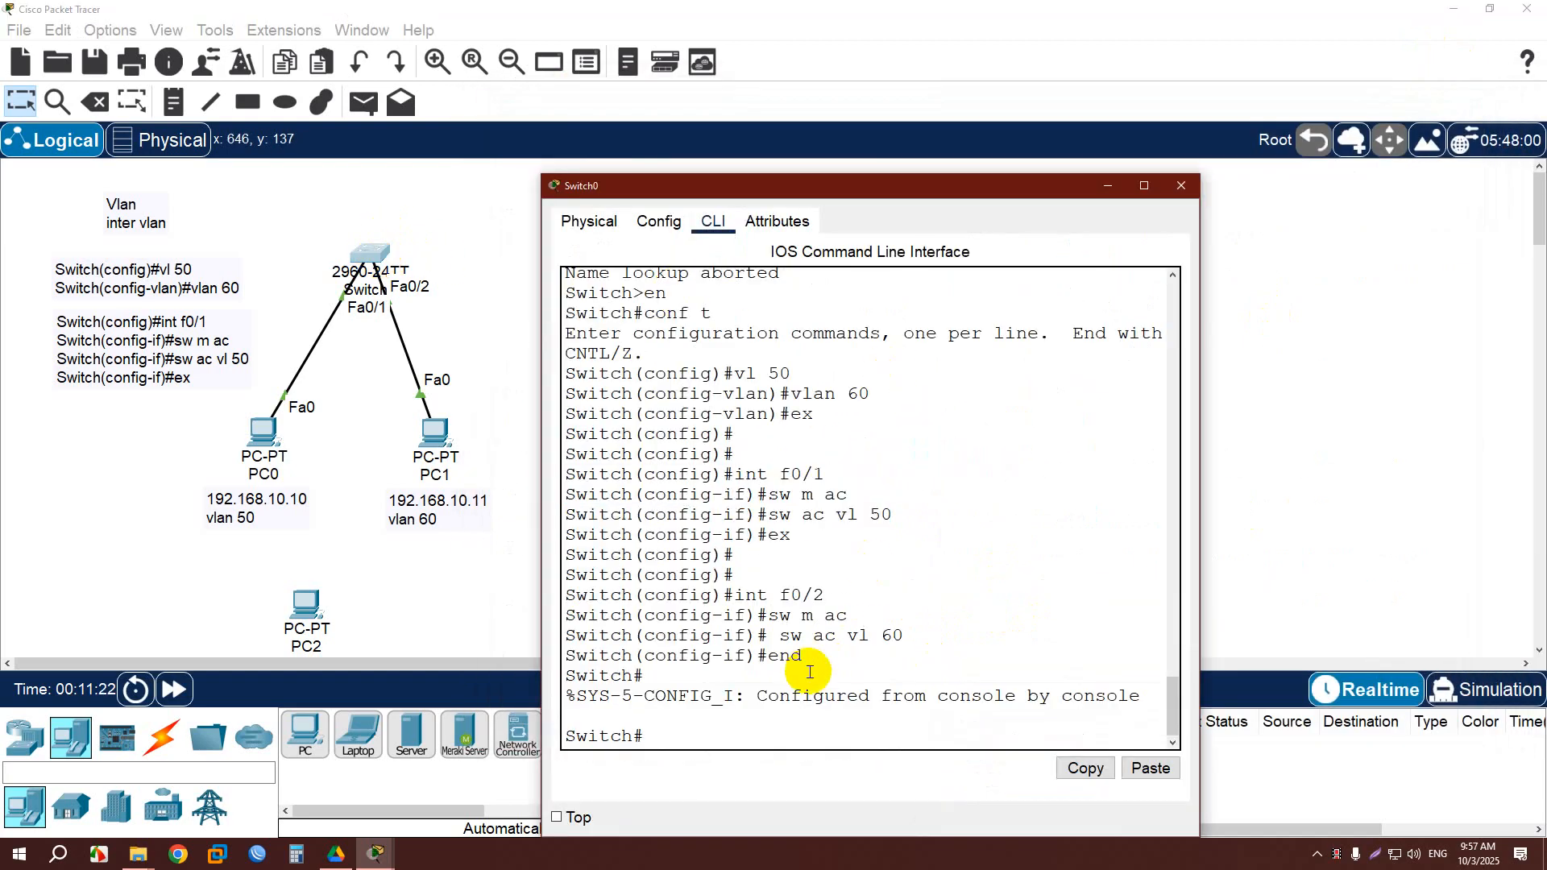
key("Return")
key("Return")
type("sh ip r")
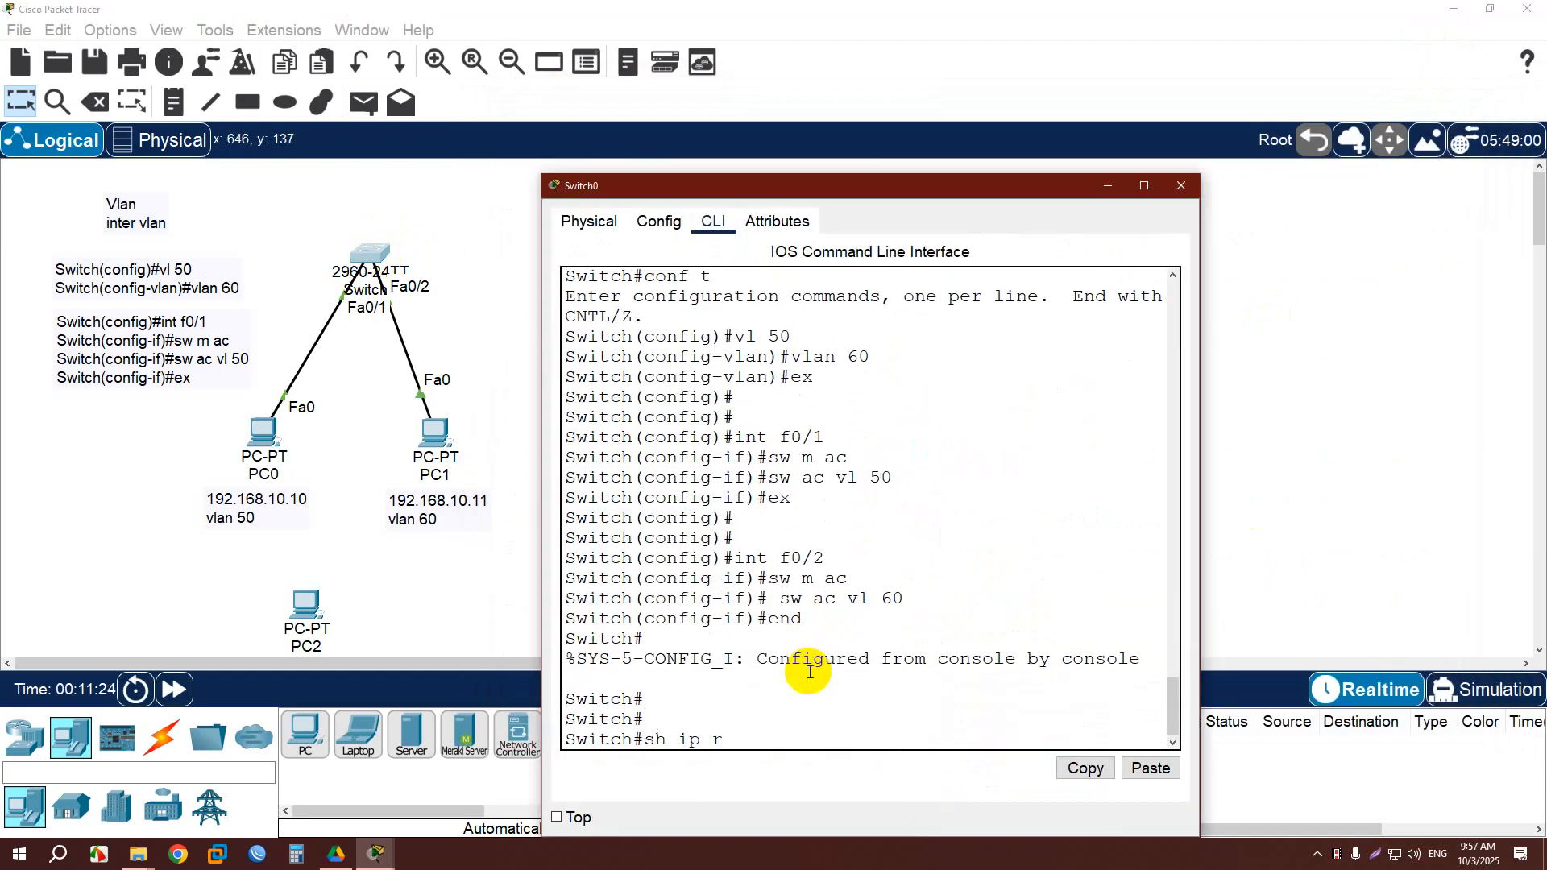
type("oute")
key("Return")
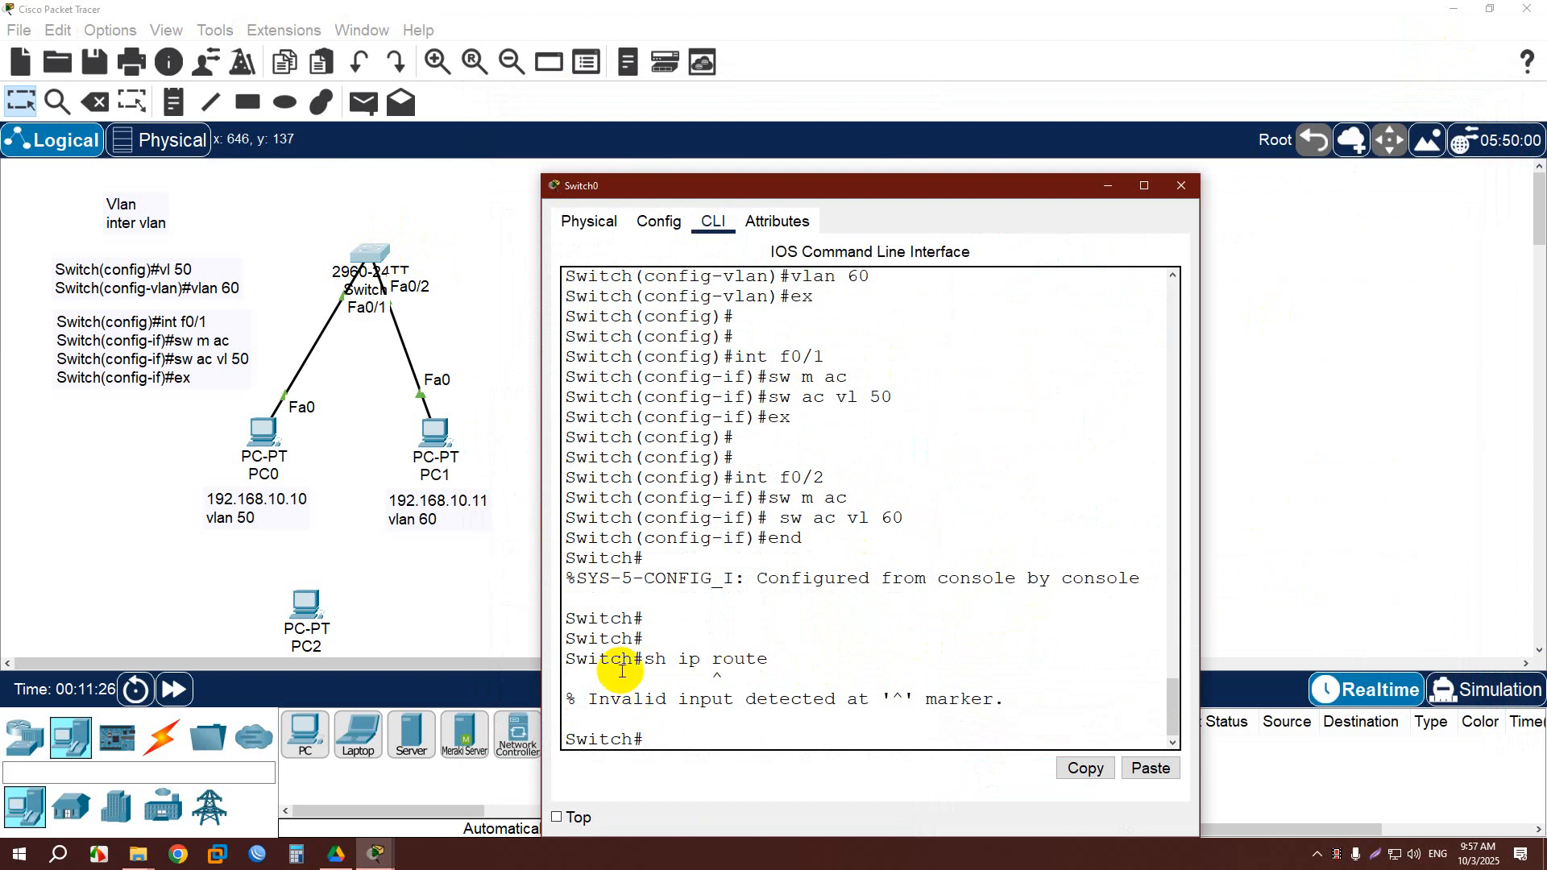
left_click_drag(838, 656, 809, 698)
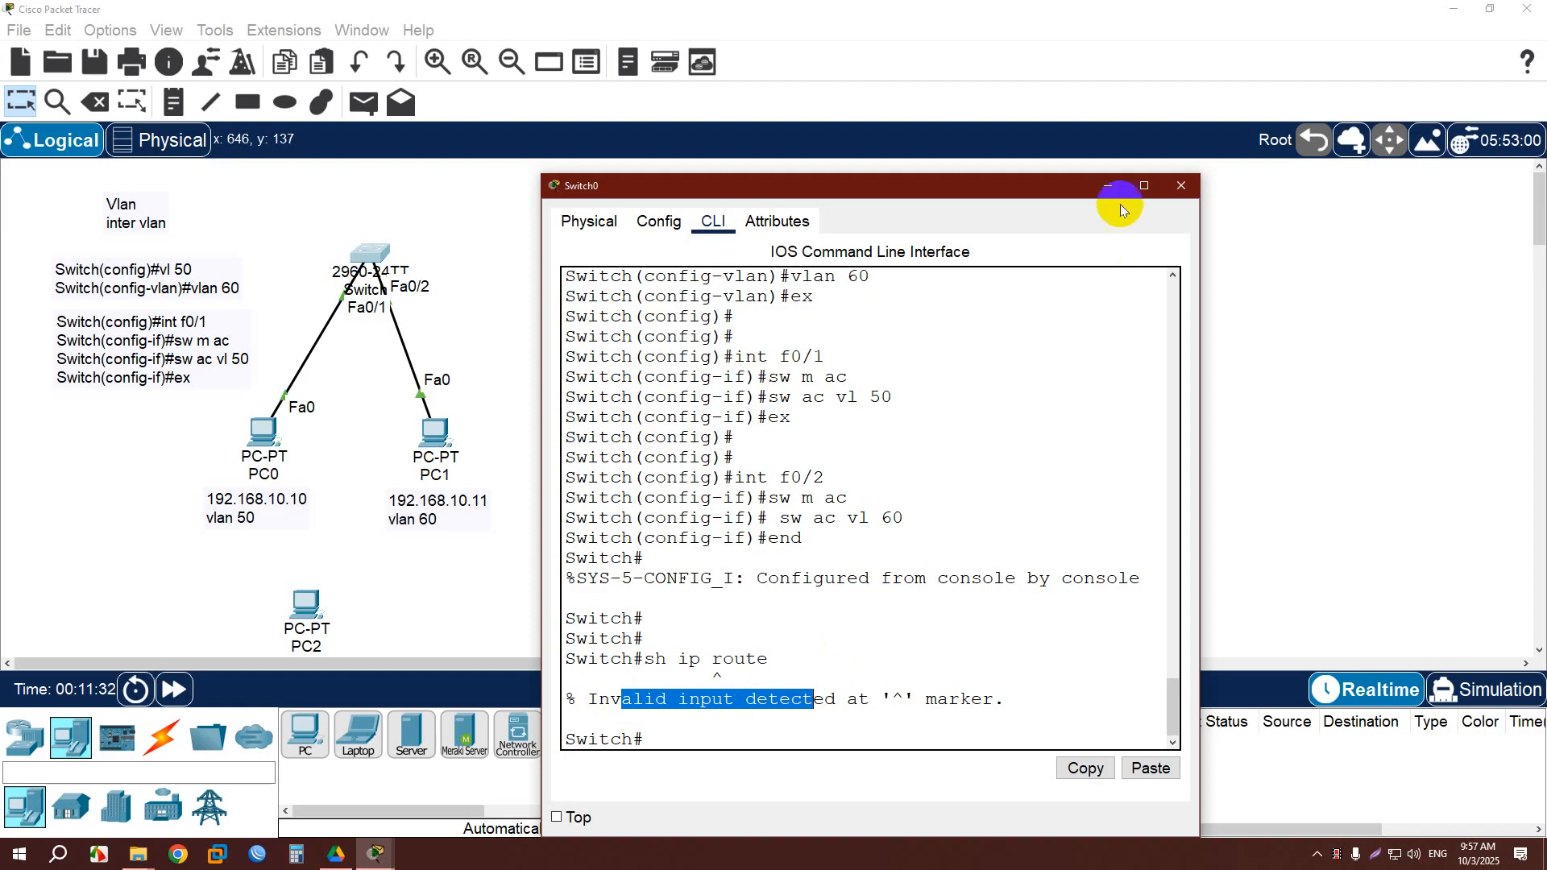
left_click(1181, 185)
left_click_drag(246, 213, 494, 510)
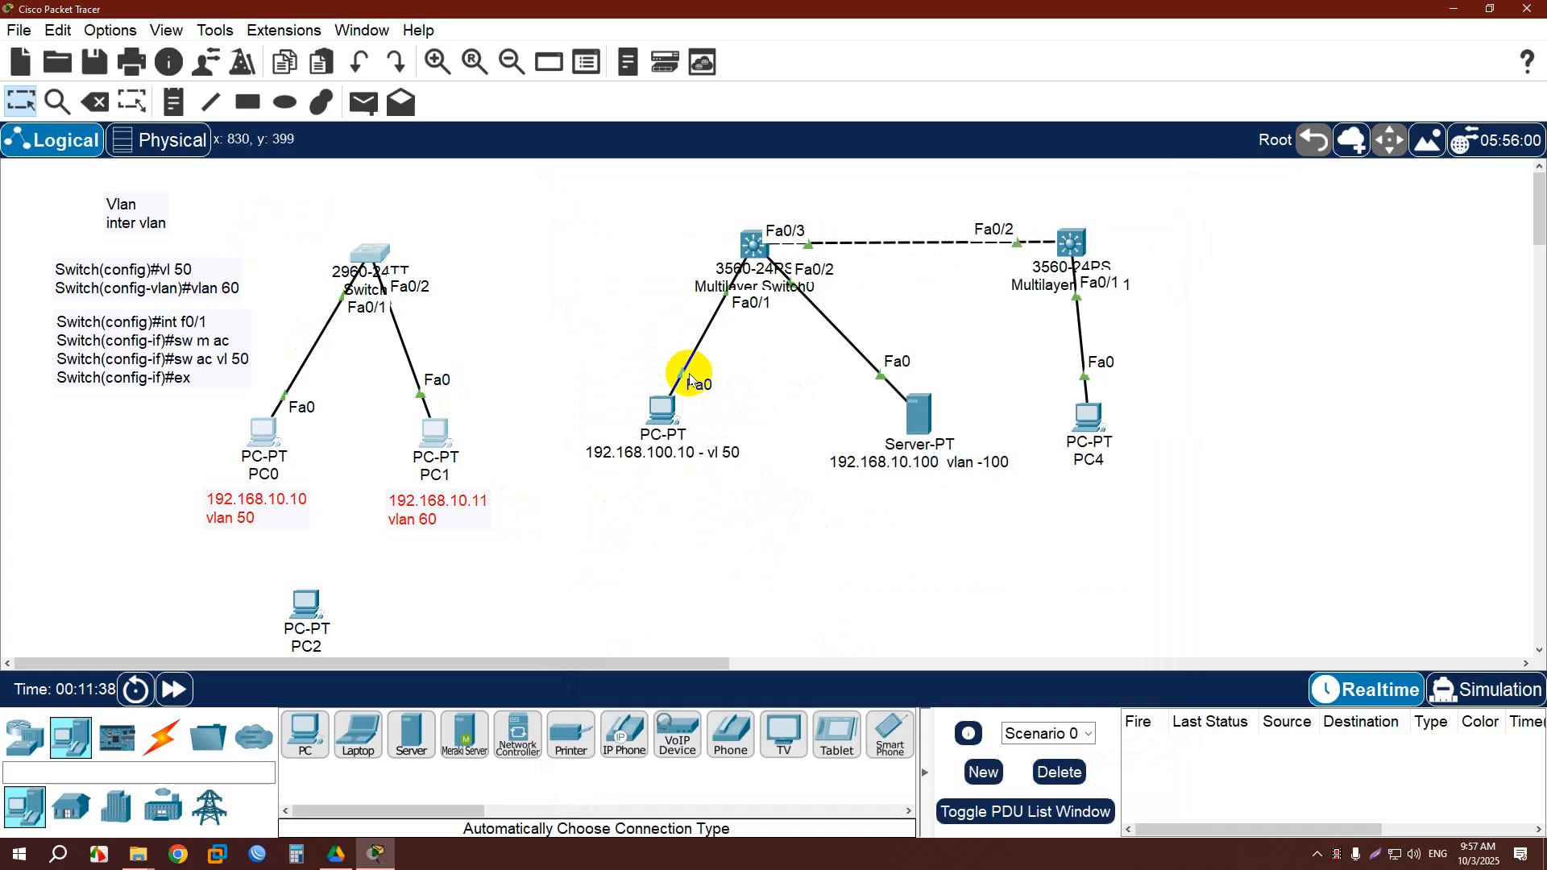
Enable layer 3 routing on Multilayer Switch0 with the global command ip routing, and return to privileged mode.
left_click(755, 240)
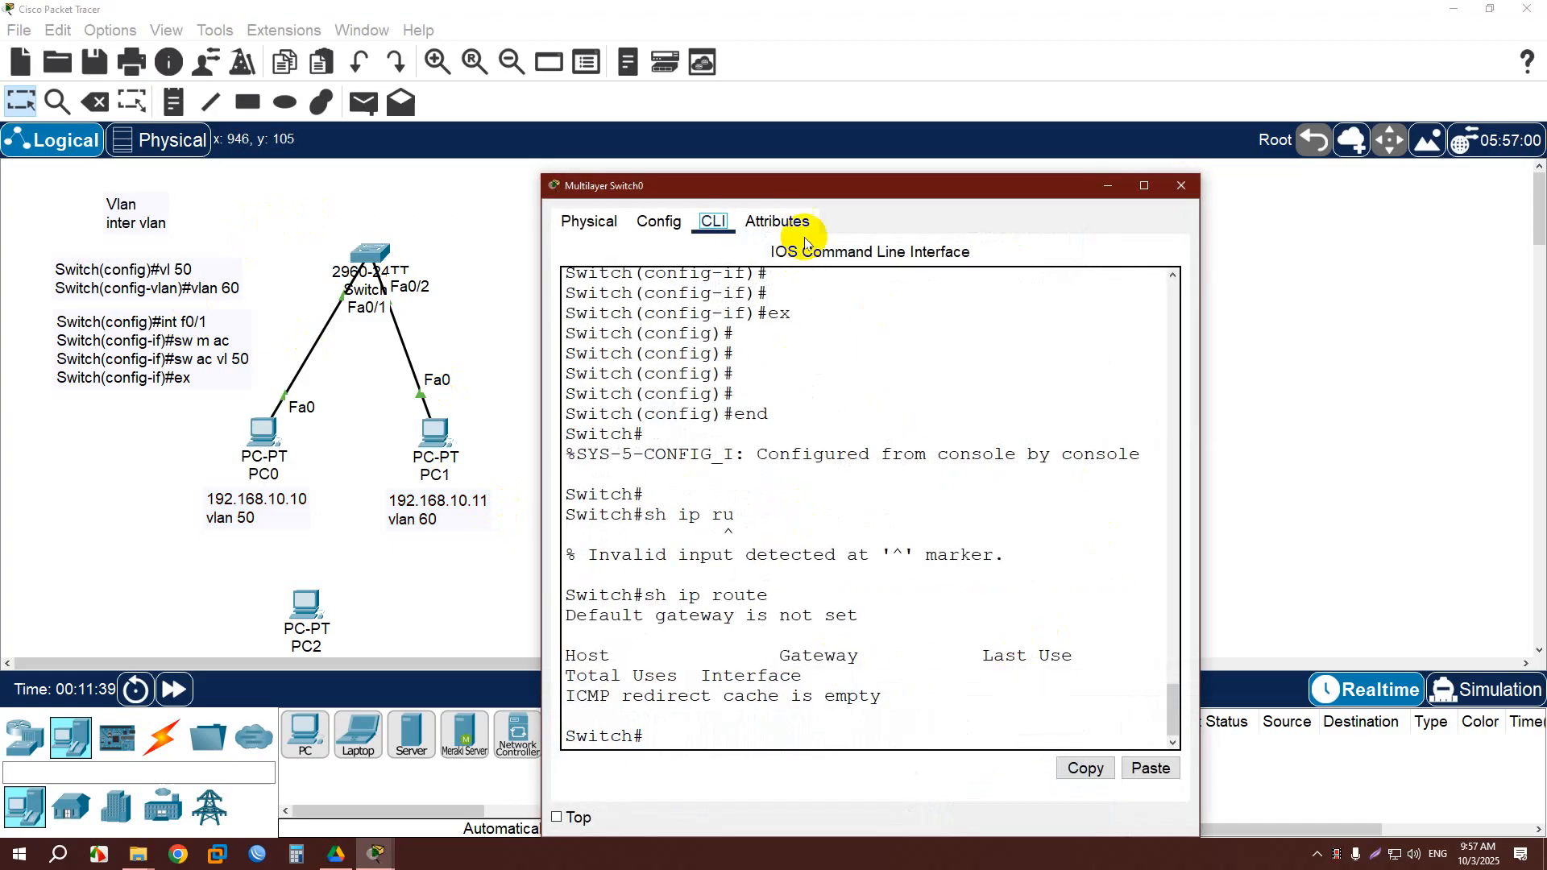
left_click_drag(818, 187, 1099, 114)
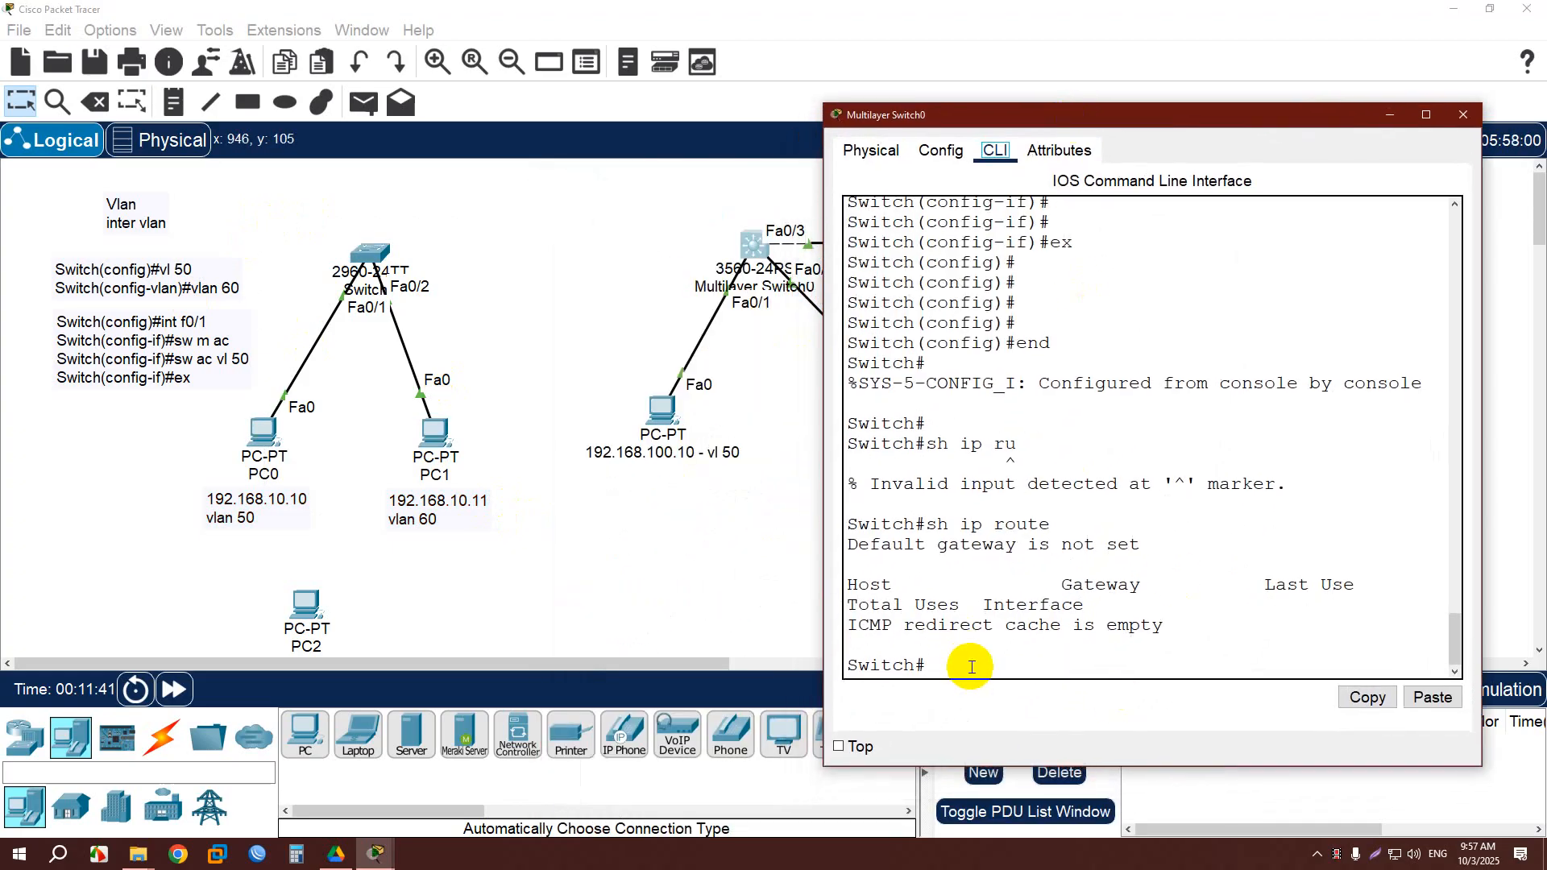
type("conf t")
key("Return")
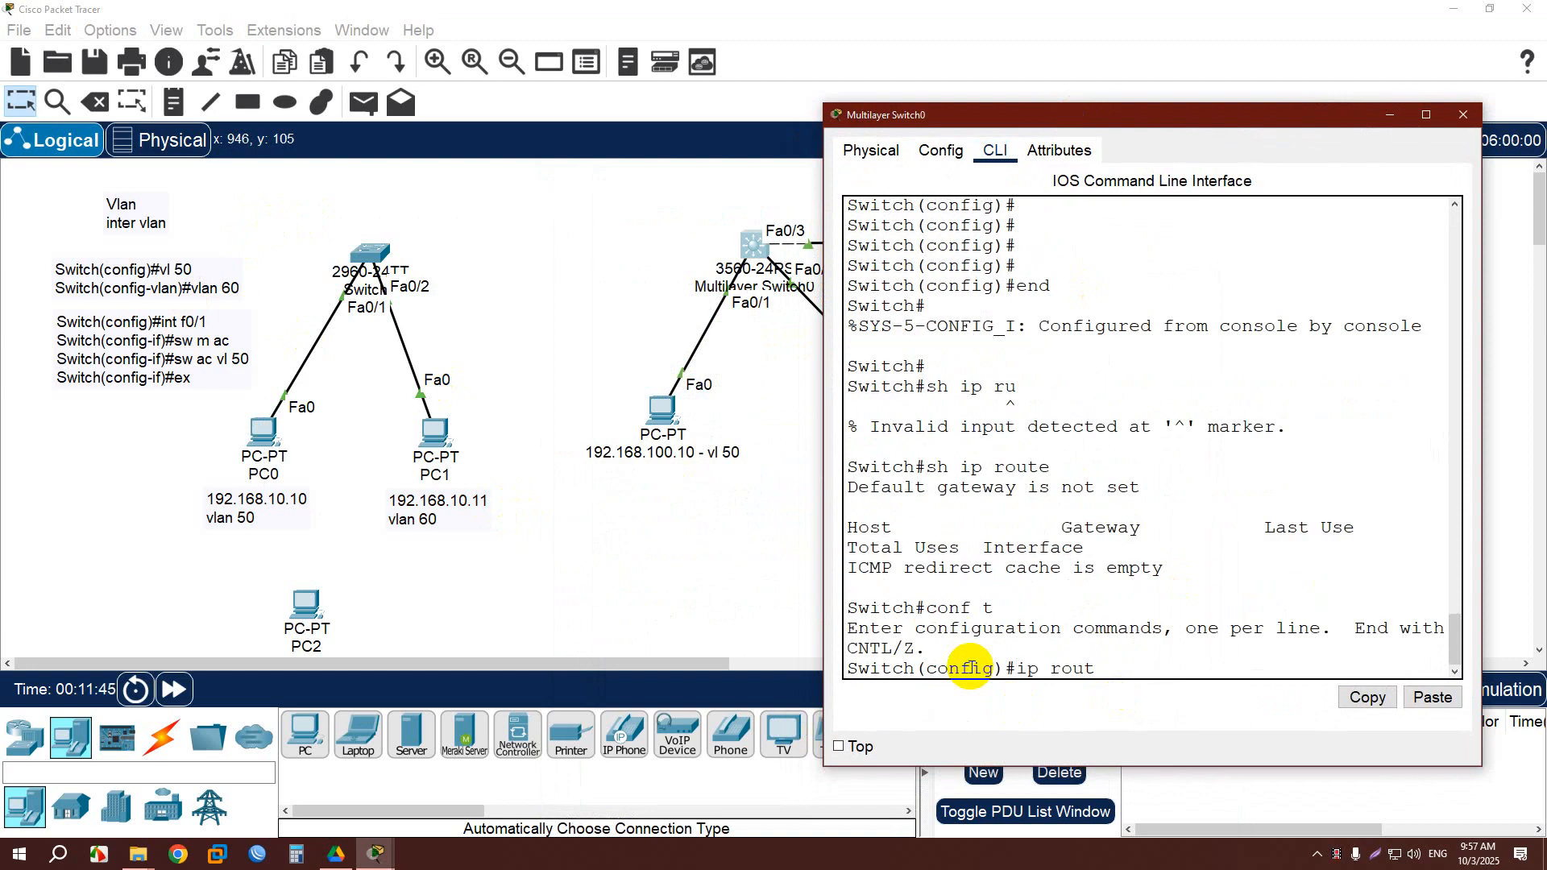
type("ip rout")
key("Tab")
type("ing")
key("Tab")
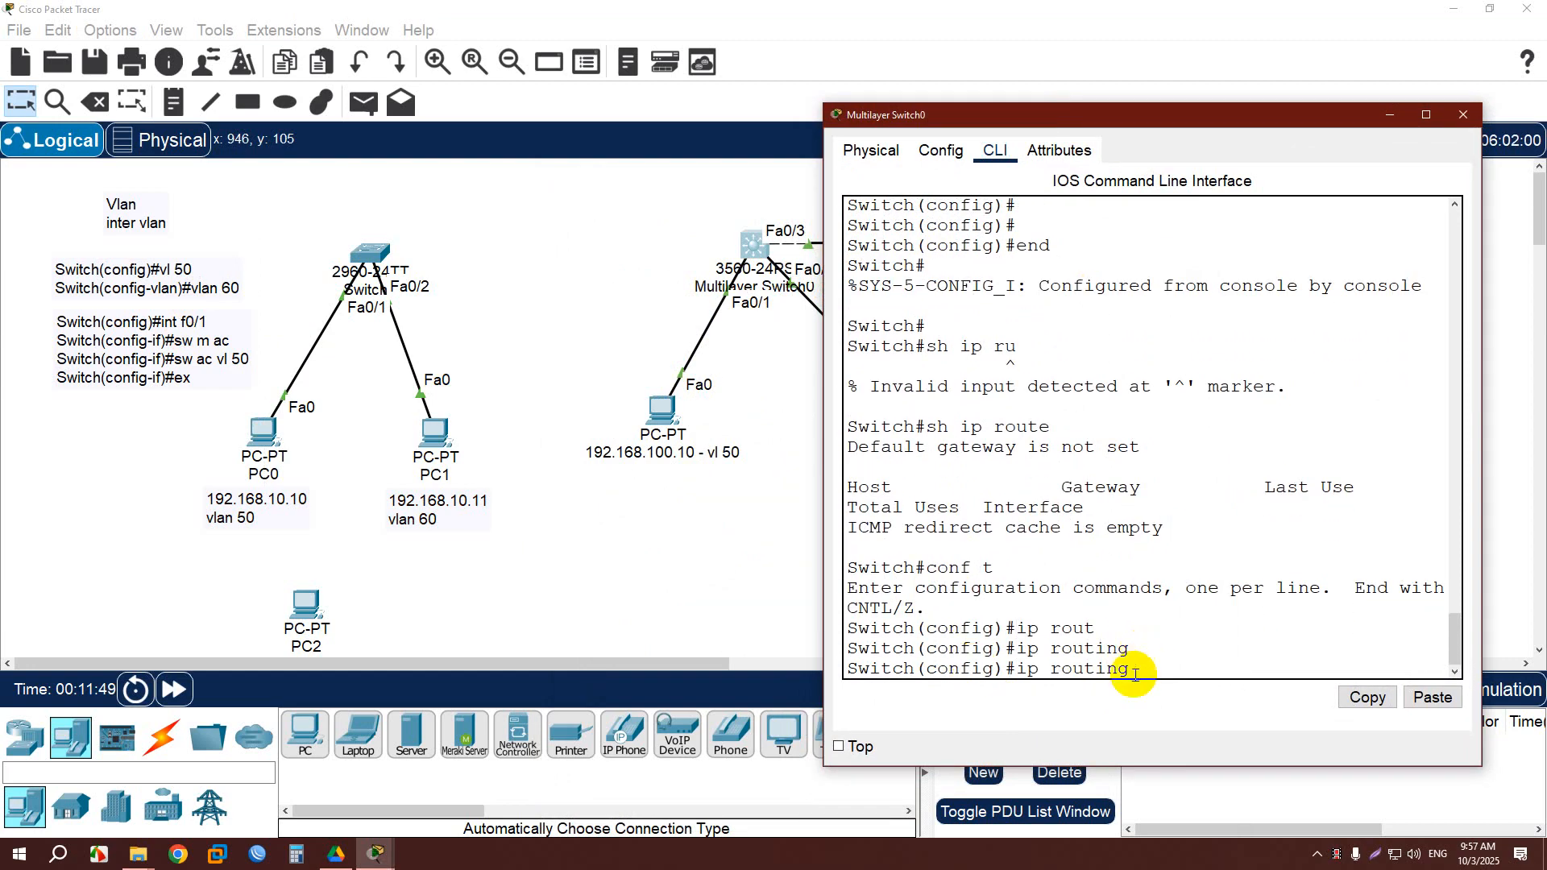
left_click_drag(1128, 669, 850, 667)
key("ctrl+c")
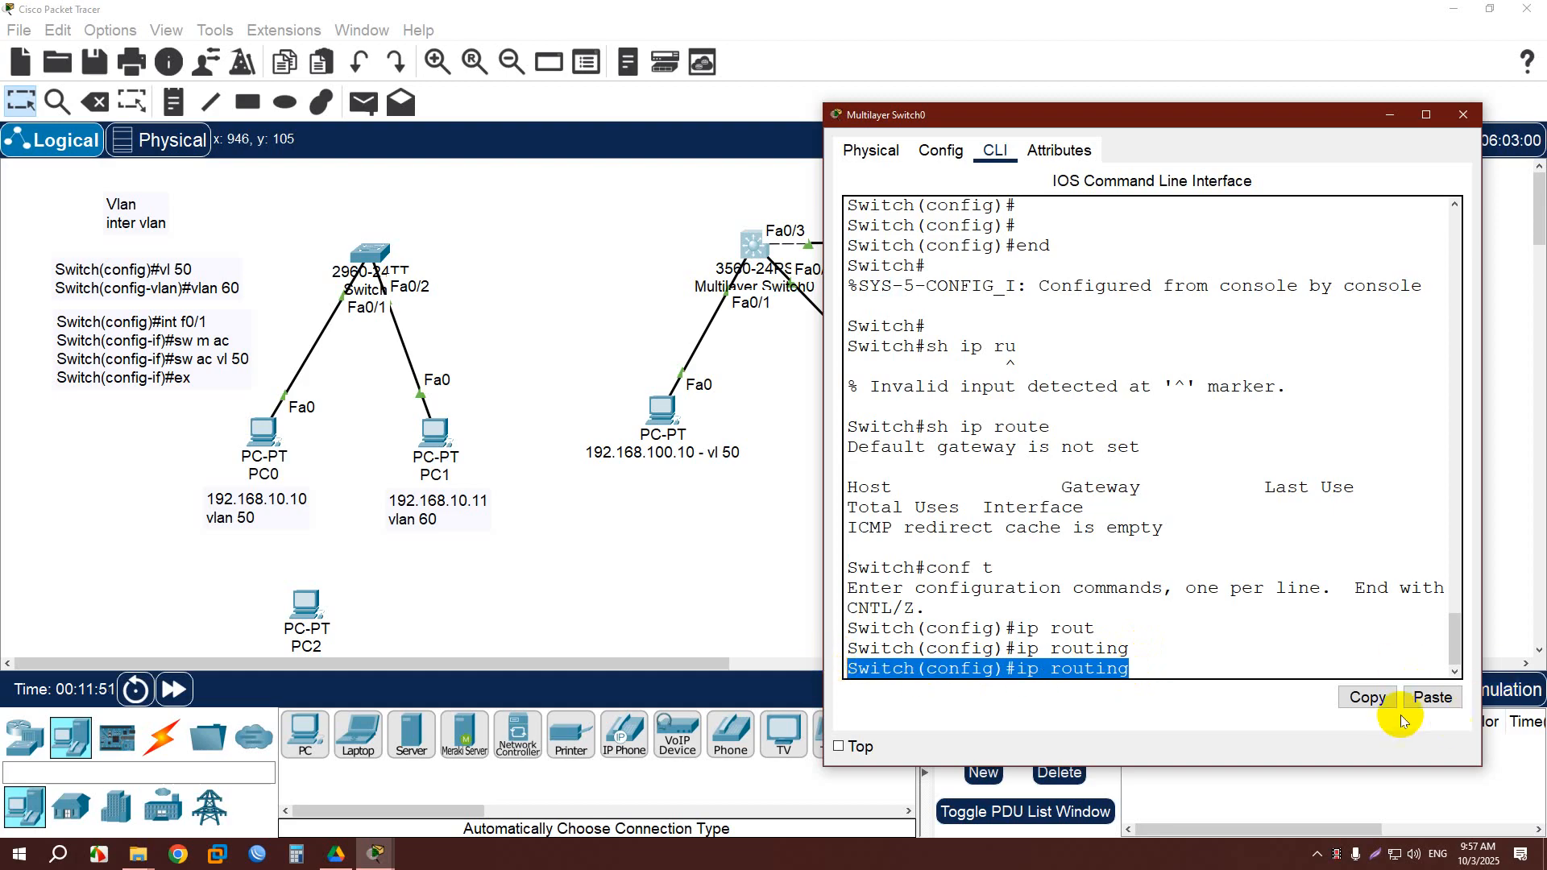
left_click(1168, 651)
key("Return")
type("end")
key("Return")
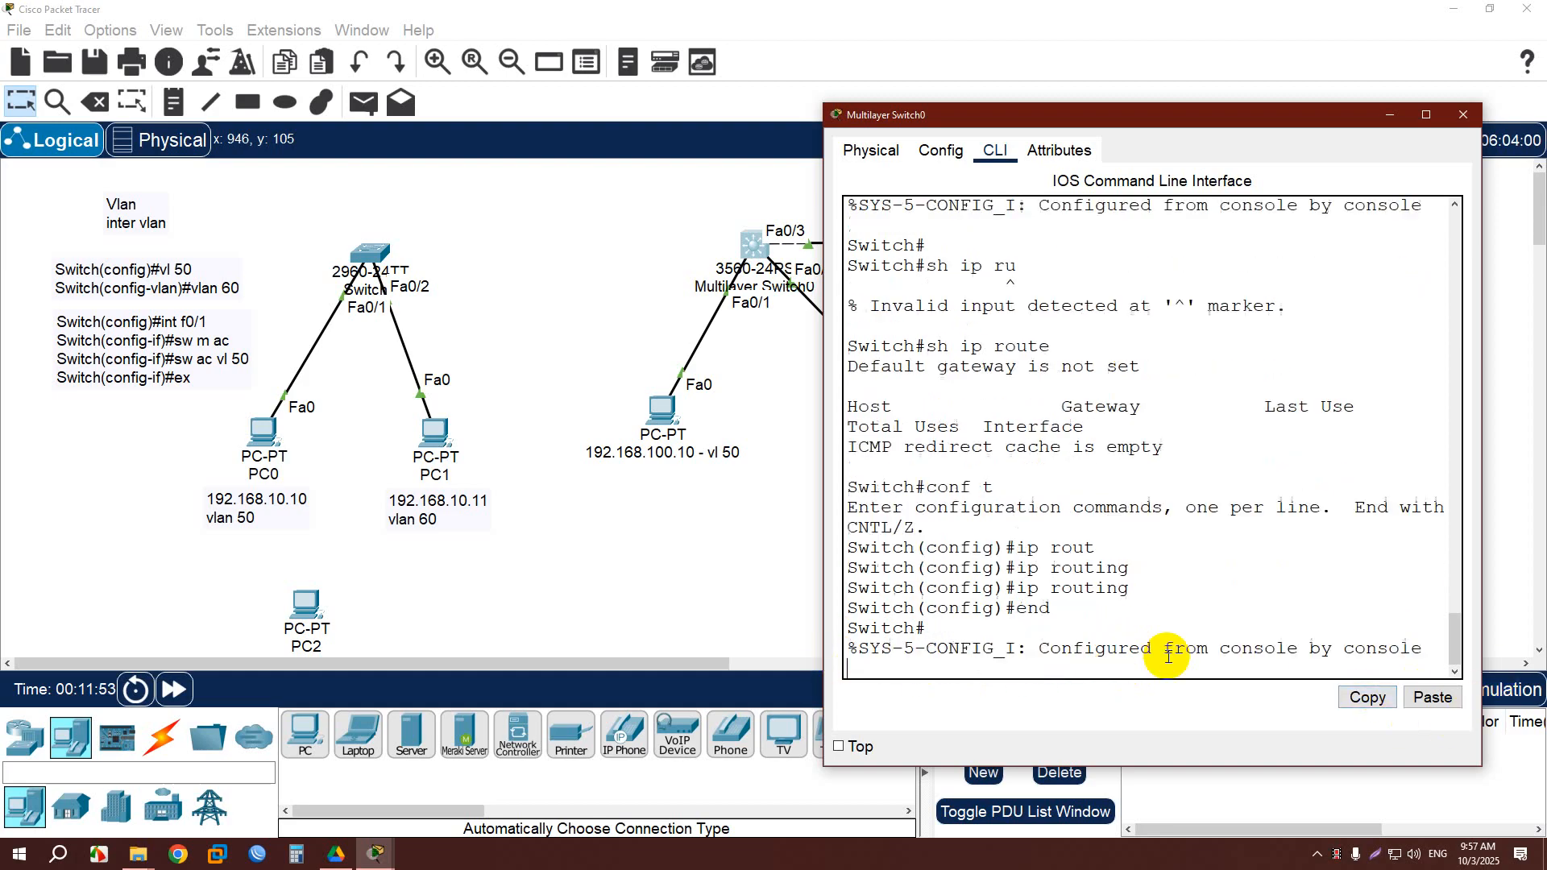
Display the routing table of Multilayer Switch0 with sh ip ro and examine its directly connected VLAN networks.
key("Return")
type("sh ip ro")
key("Return")
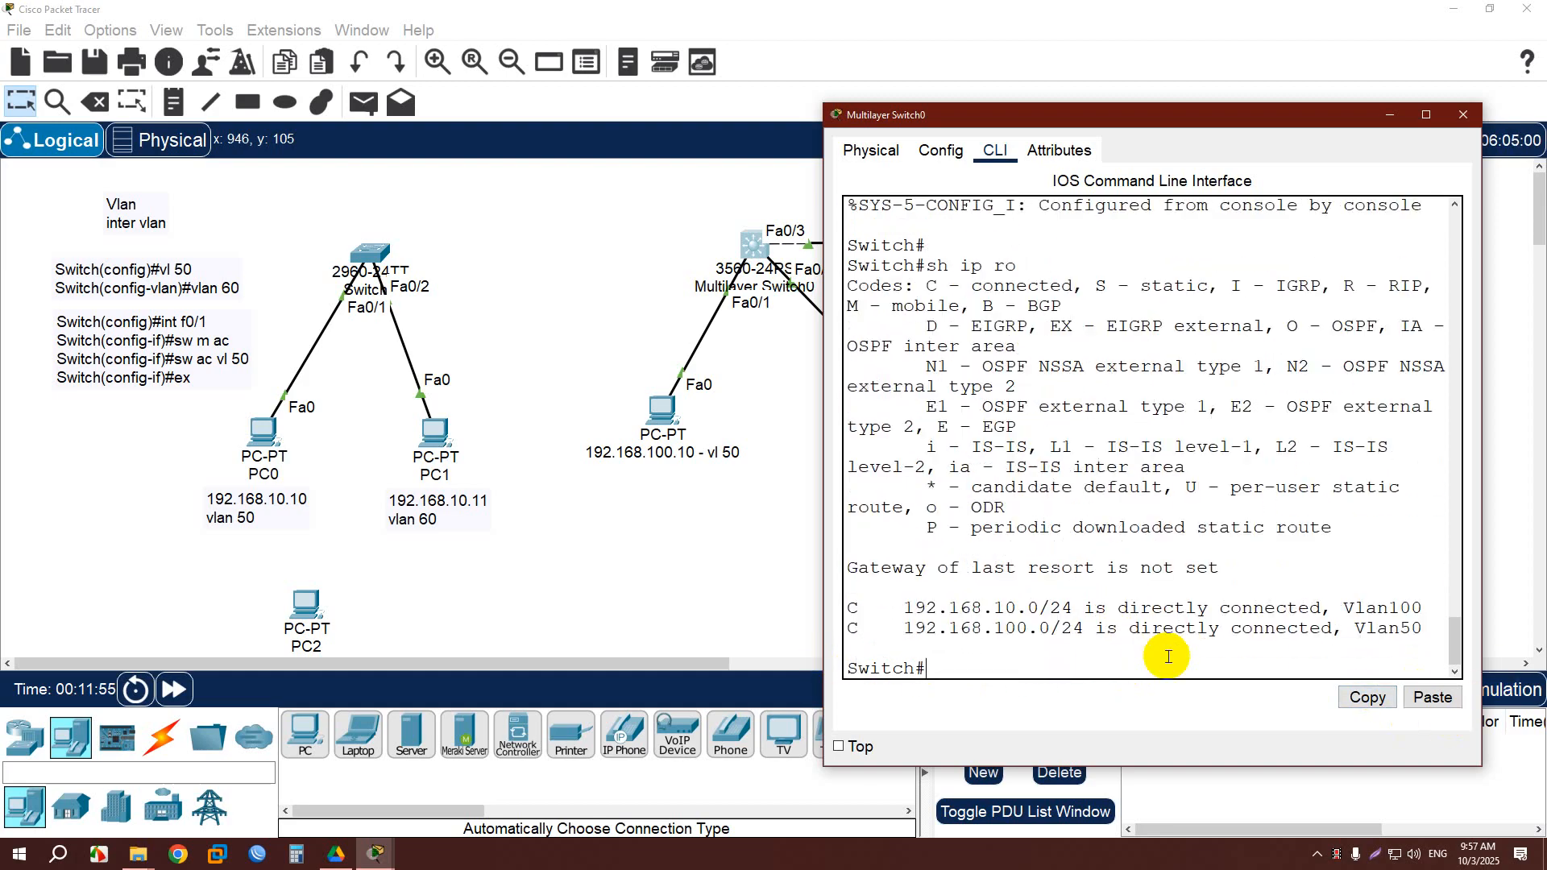
mouse_move(904, 608)
left_mouse_down()
mouse_move(1075, 608)
mouse_move(900, 628)
left_mouse_up()
mouse_move(1081, 604)
left_mouse_down()
mouse_move(937, 602)
mouse_move(1092, 632)
left_mouse_up()
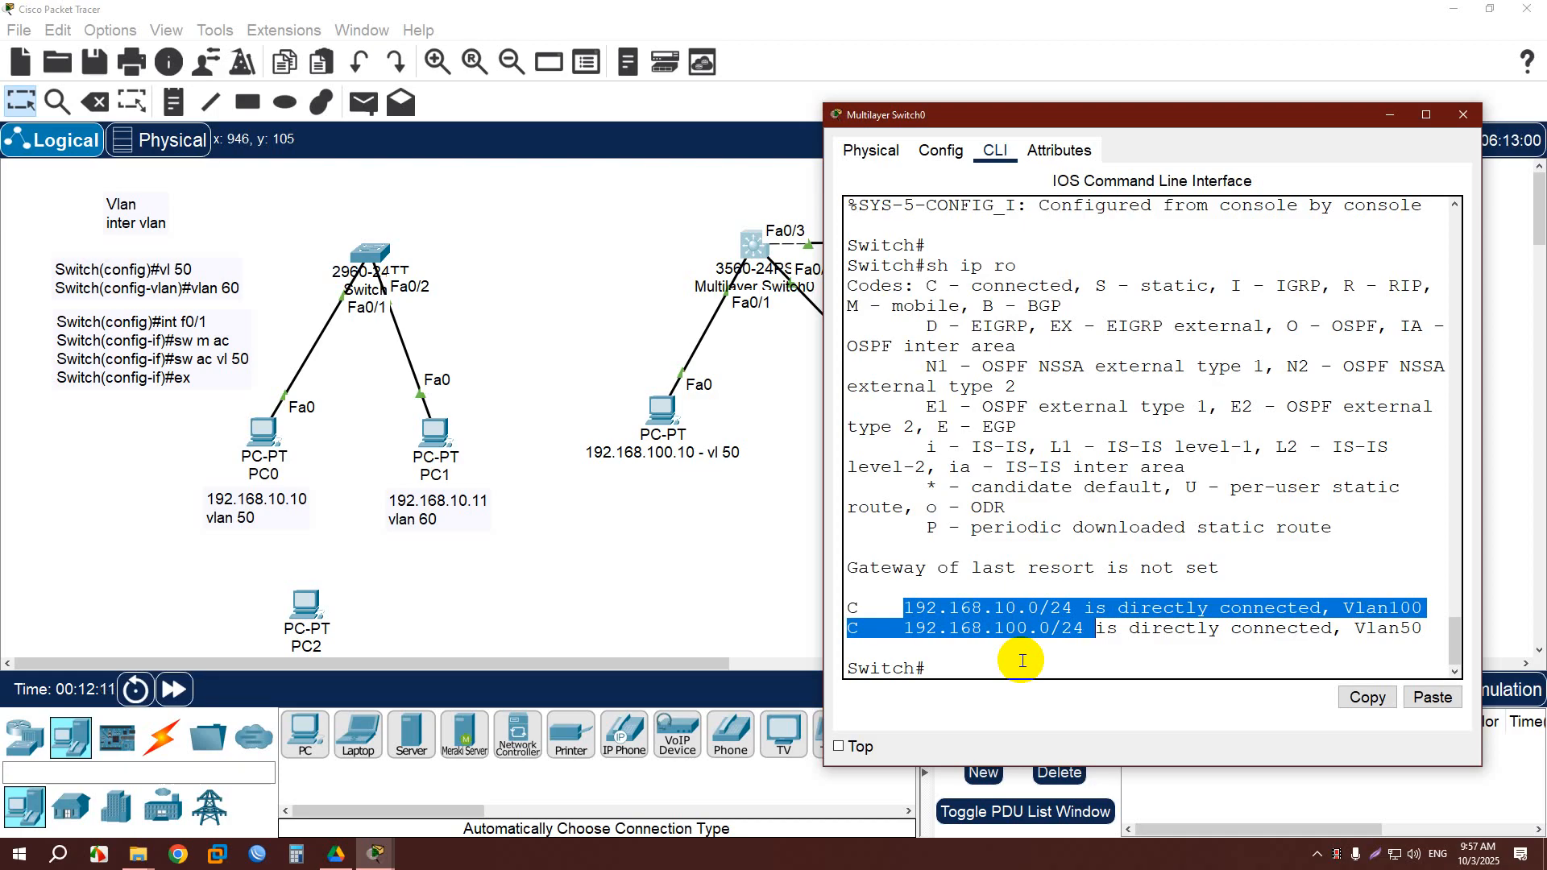
Send a simple PDU from the VLAN 50 PC to the VLAN 100 server and check its delivery status.
left_click(679, 576)
left_click(364, 103)
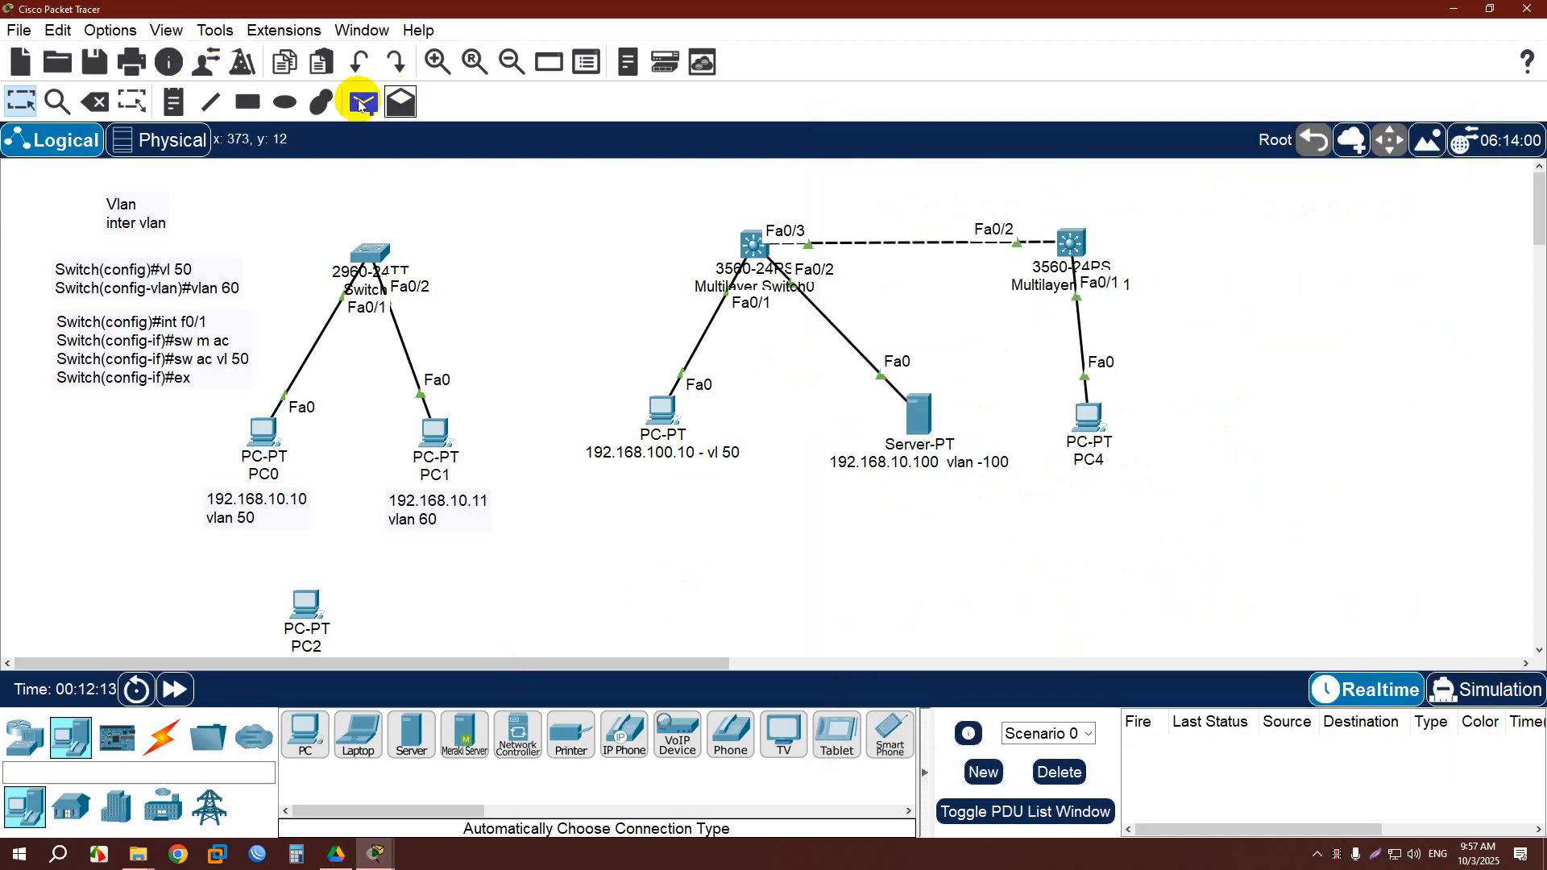
left_click(662, 409)
left_click(919, 419)
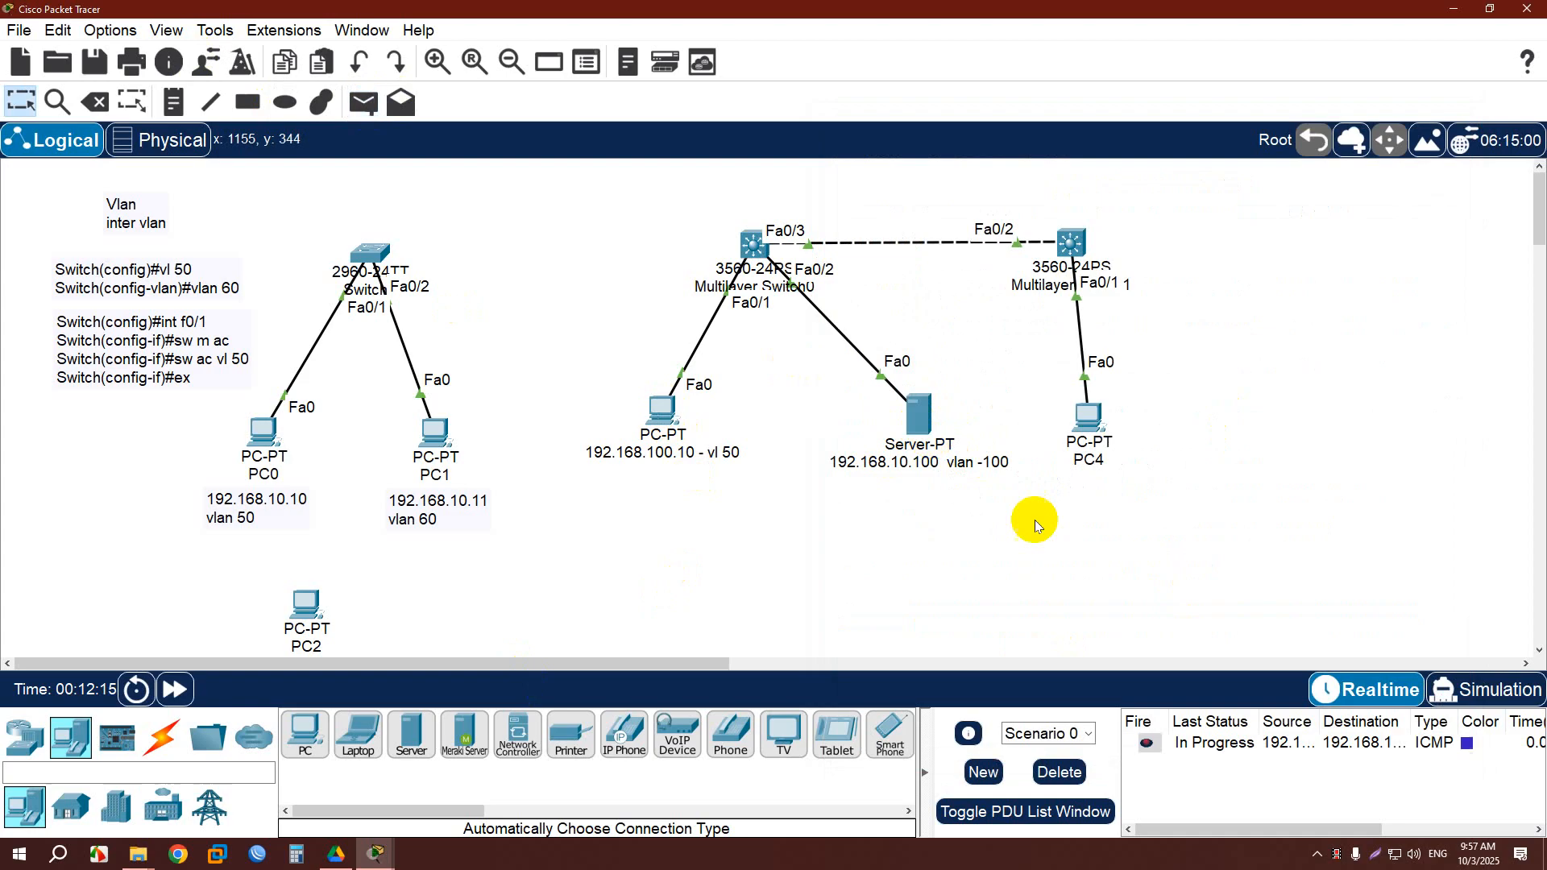
double_click(1146, 745)
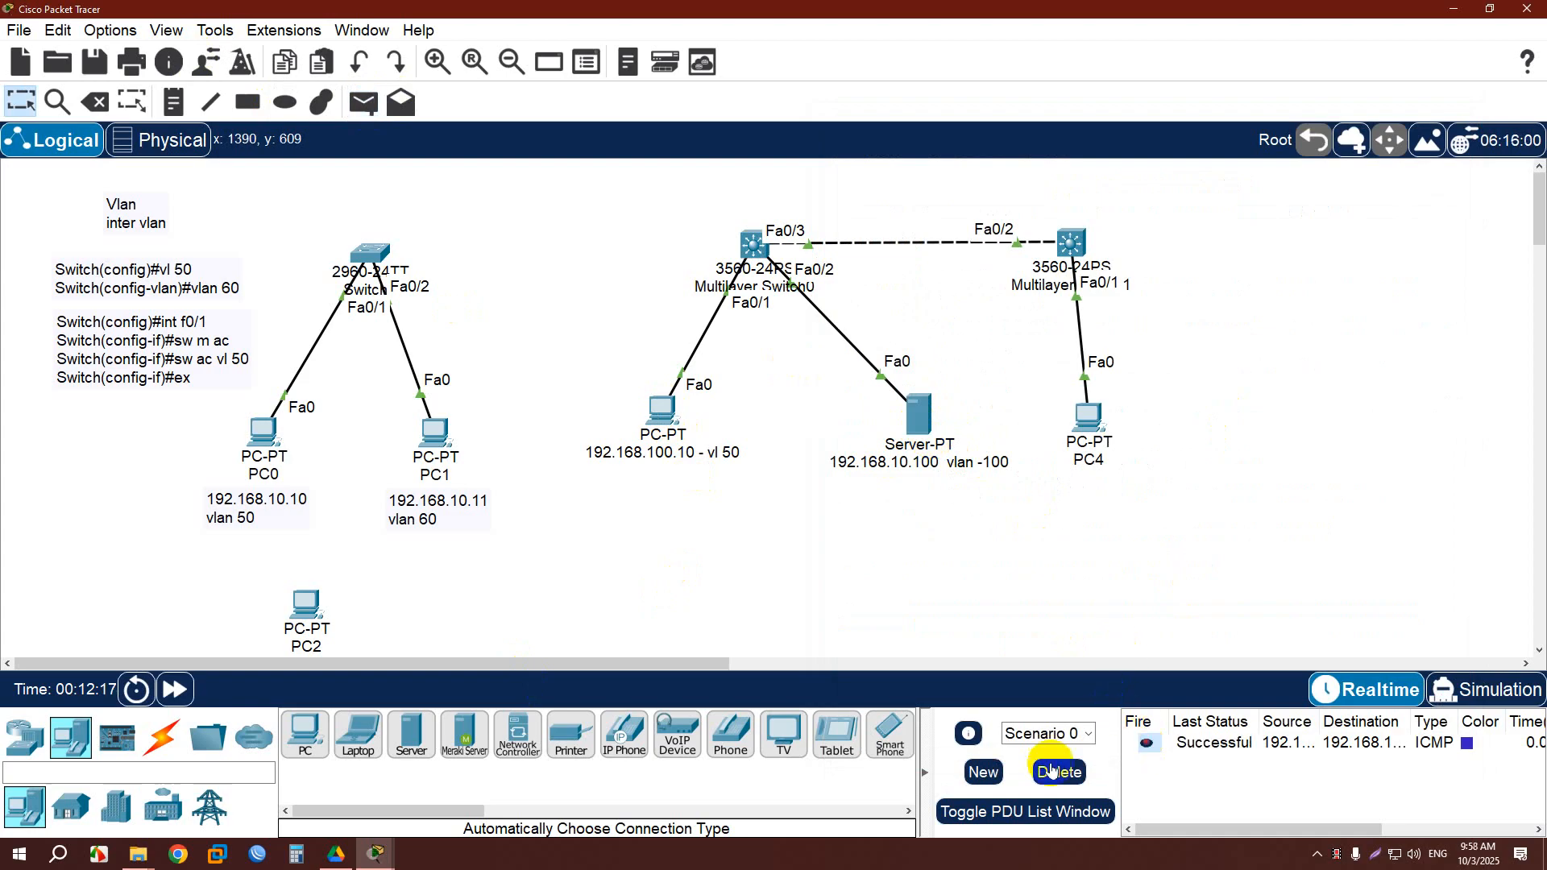
left_click_drag(575, 376, 767, 571)
left_click_drag(829, 397, 998, 550)
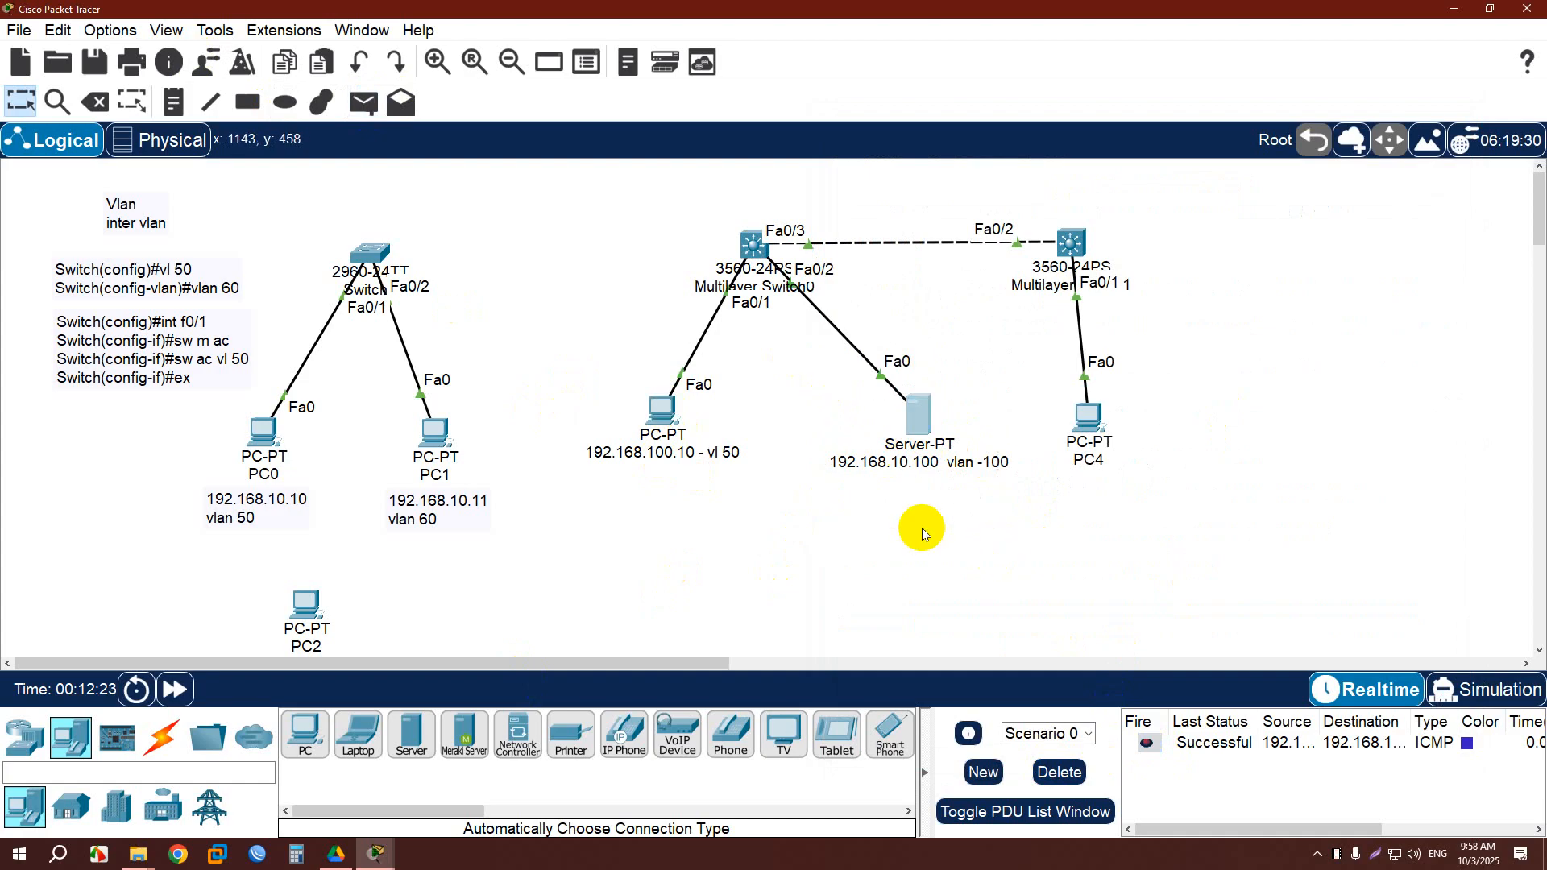
Add the note "Switch(config)#ip routing" to the workspace and place it above and to the left of Multilayer Switch0.
left_click(176, 96)
left_click(558, 232)
key("ctrl+v")
left_click(16, 99)
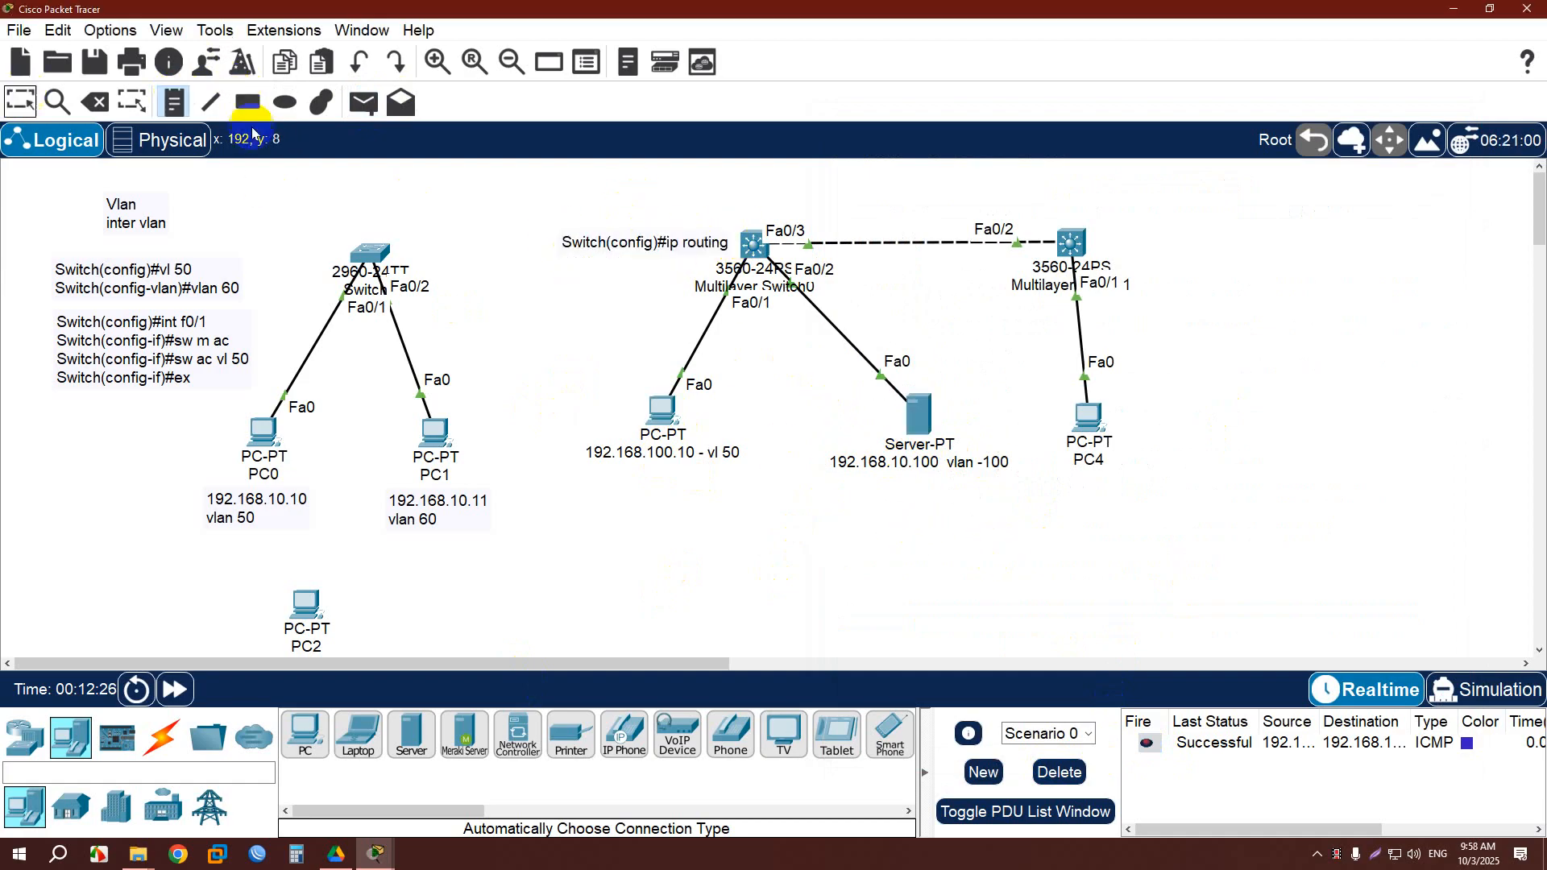
left_click_drag(656, 237, 640, 188)
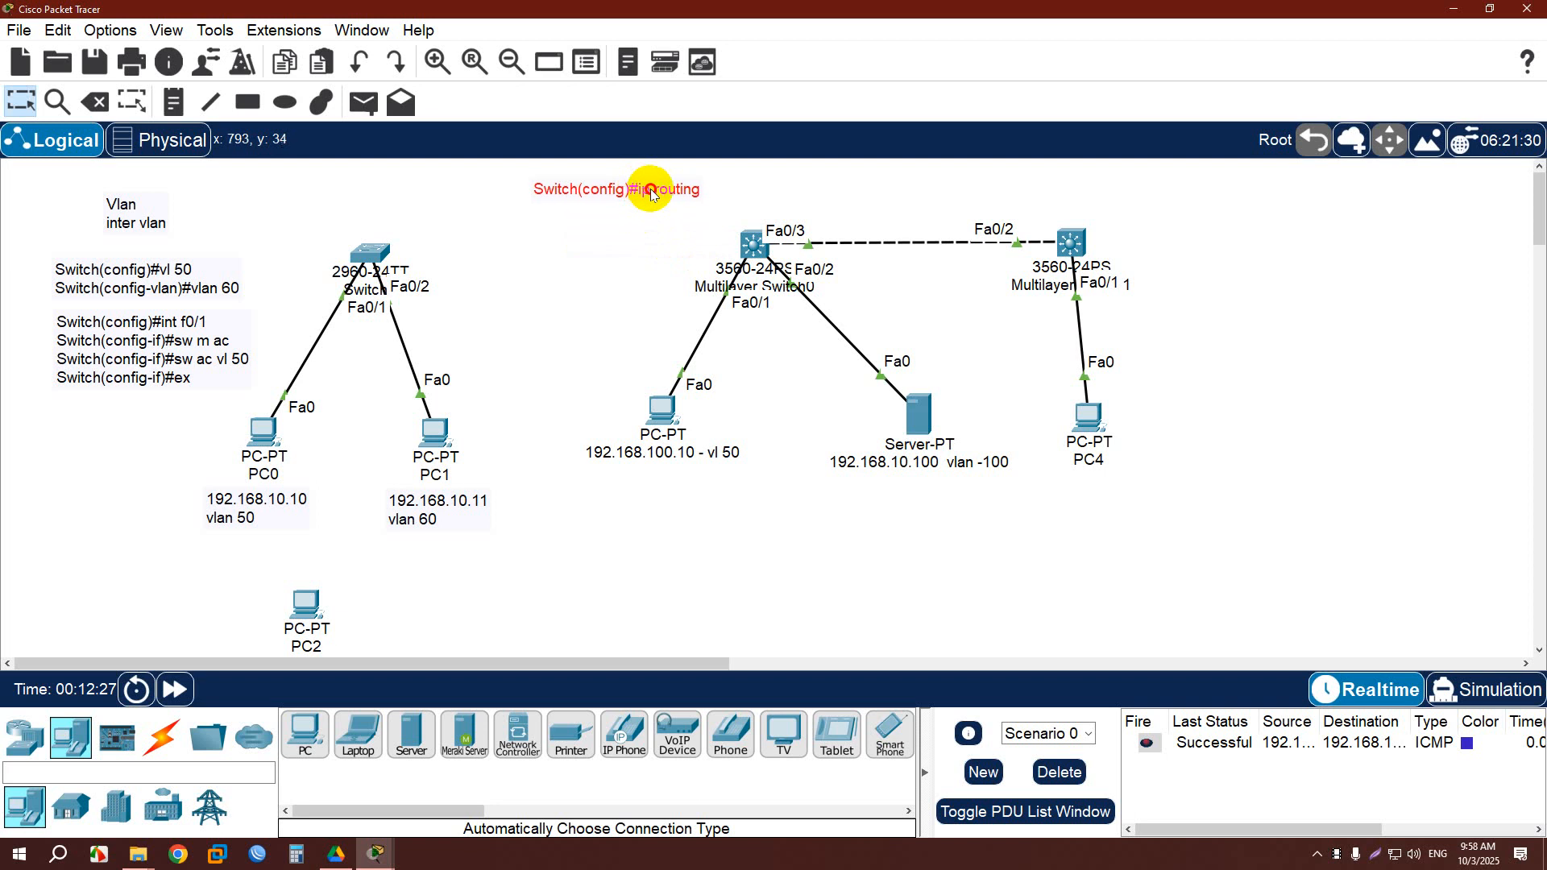
Copy the VLAN 50 interface commands, from int vl 50 through ex, out of Multilayer Switch0's CLI history into a new Notepad document.
left_click(763, 256)
scroll(1281, 431, "up", 10)
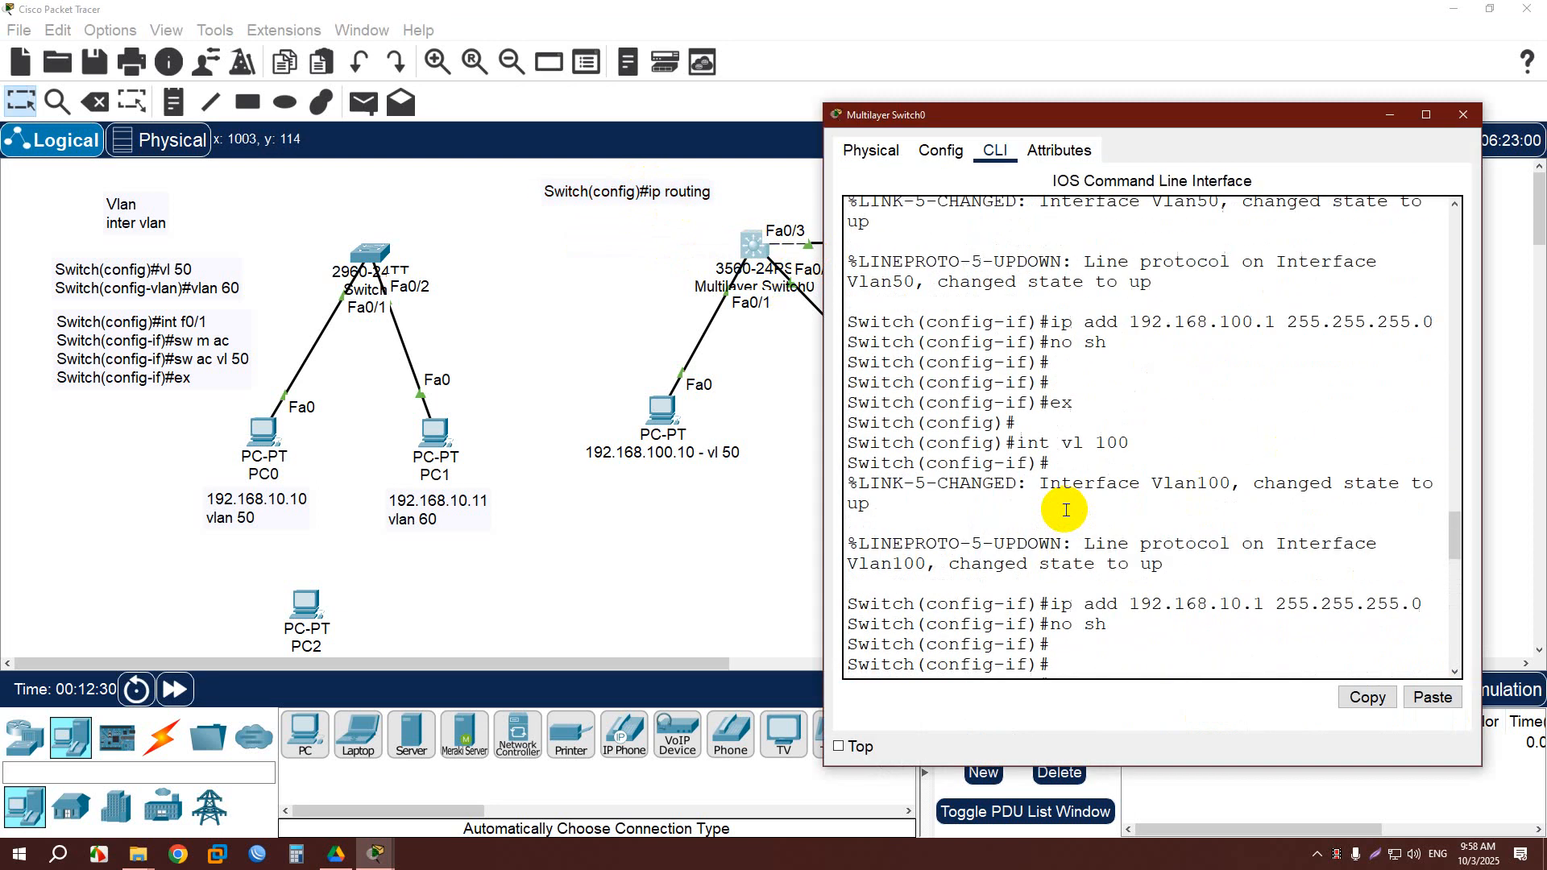
scroll(905, 451, "up", 4)
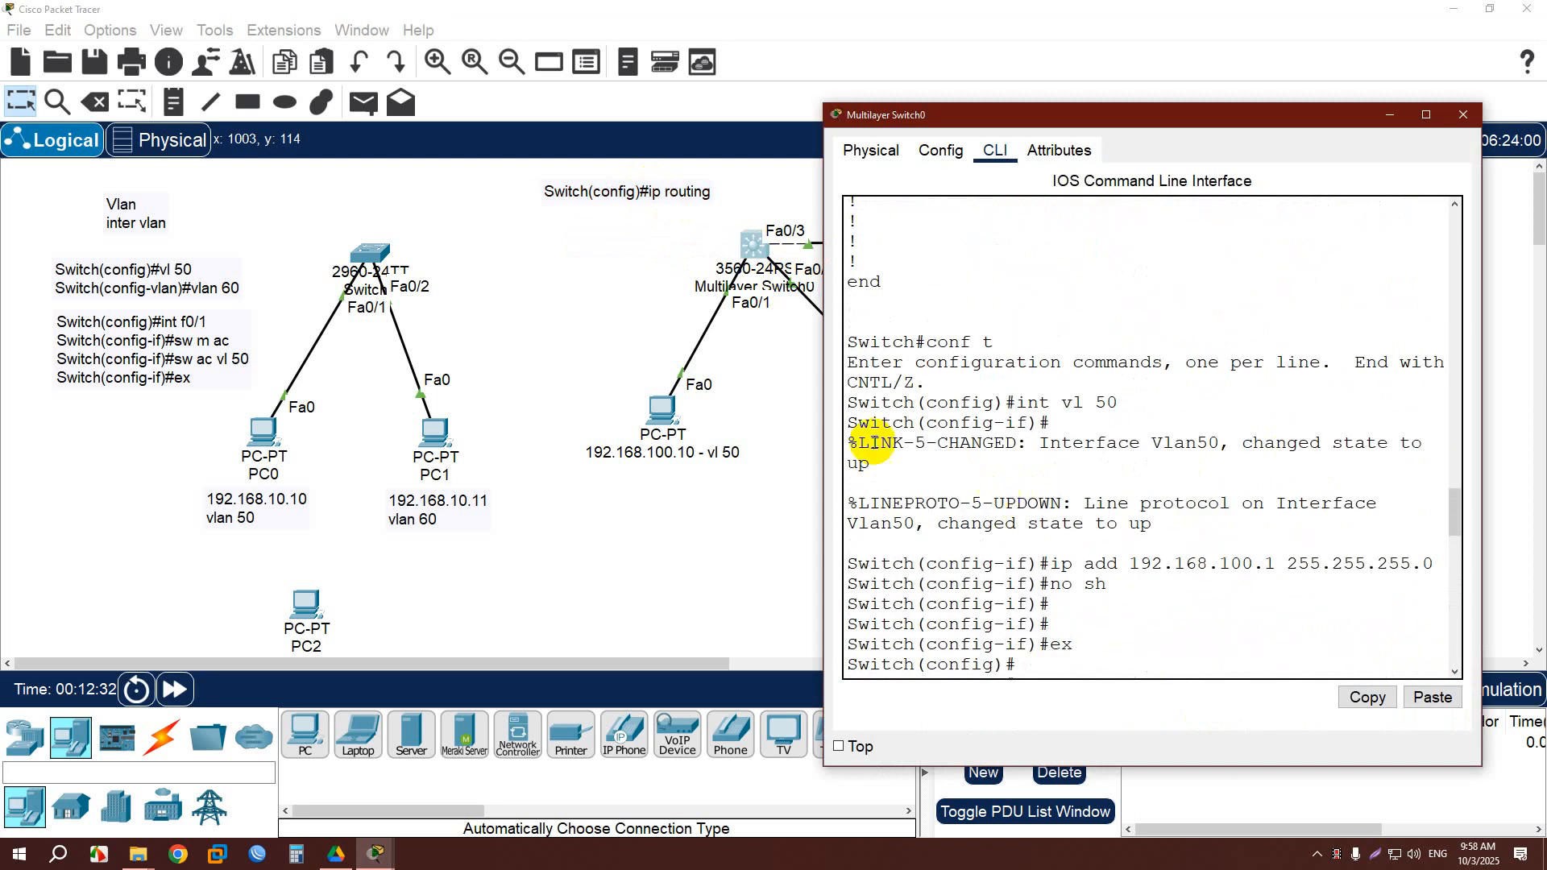
left_click_drag(847, 403, 1129, 636)
left_click(1368, 697)
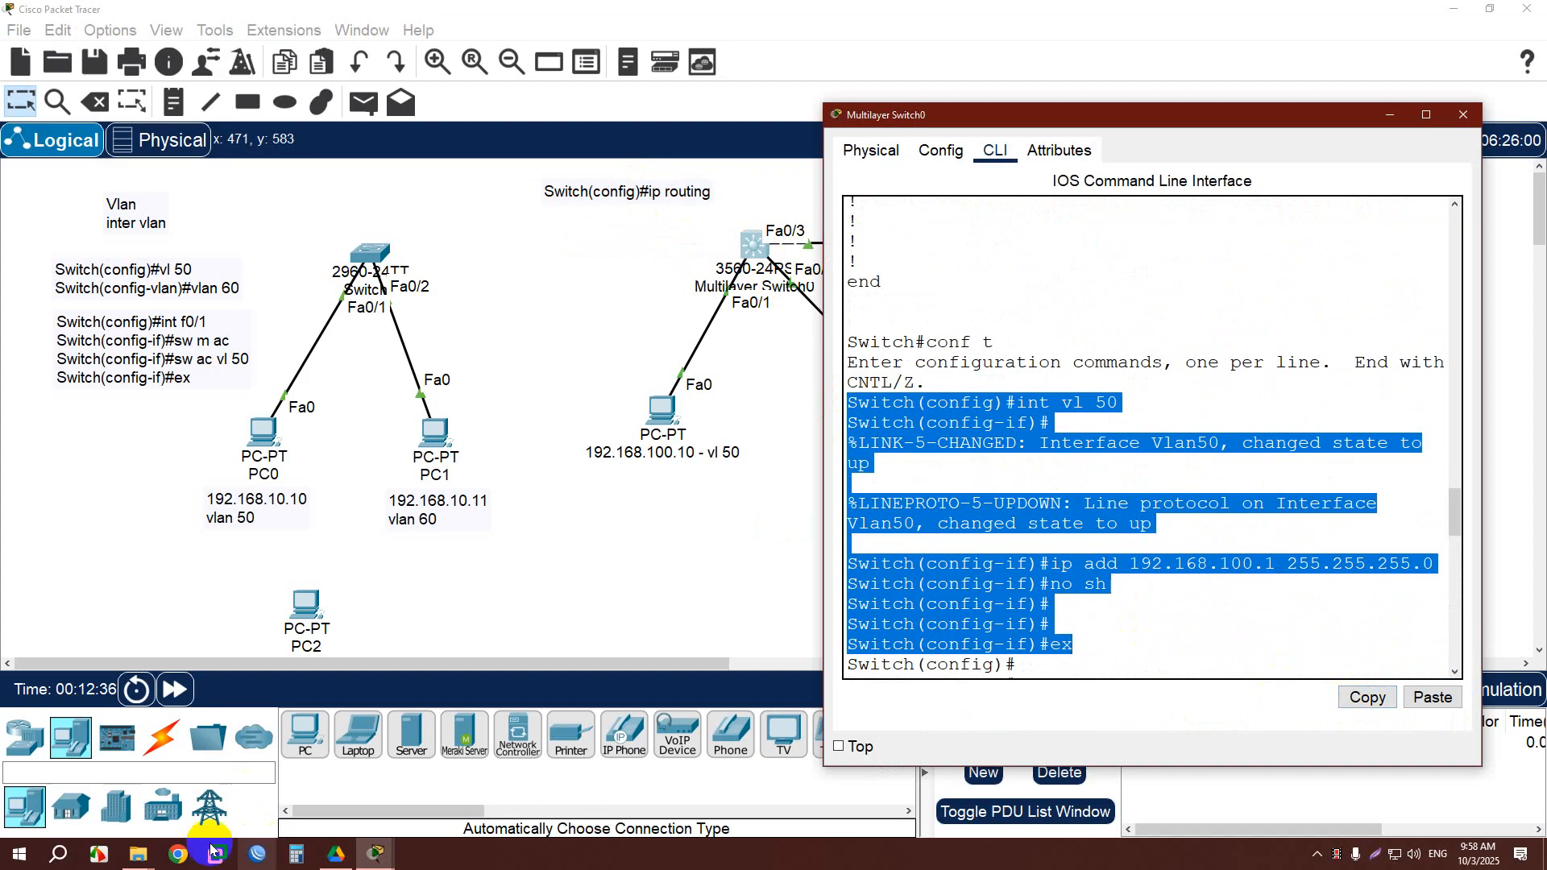
left_click(17, 854)
type("no")
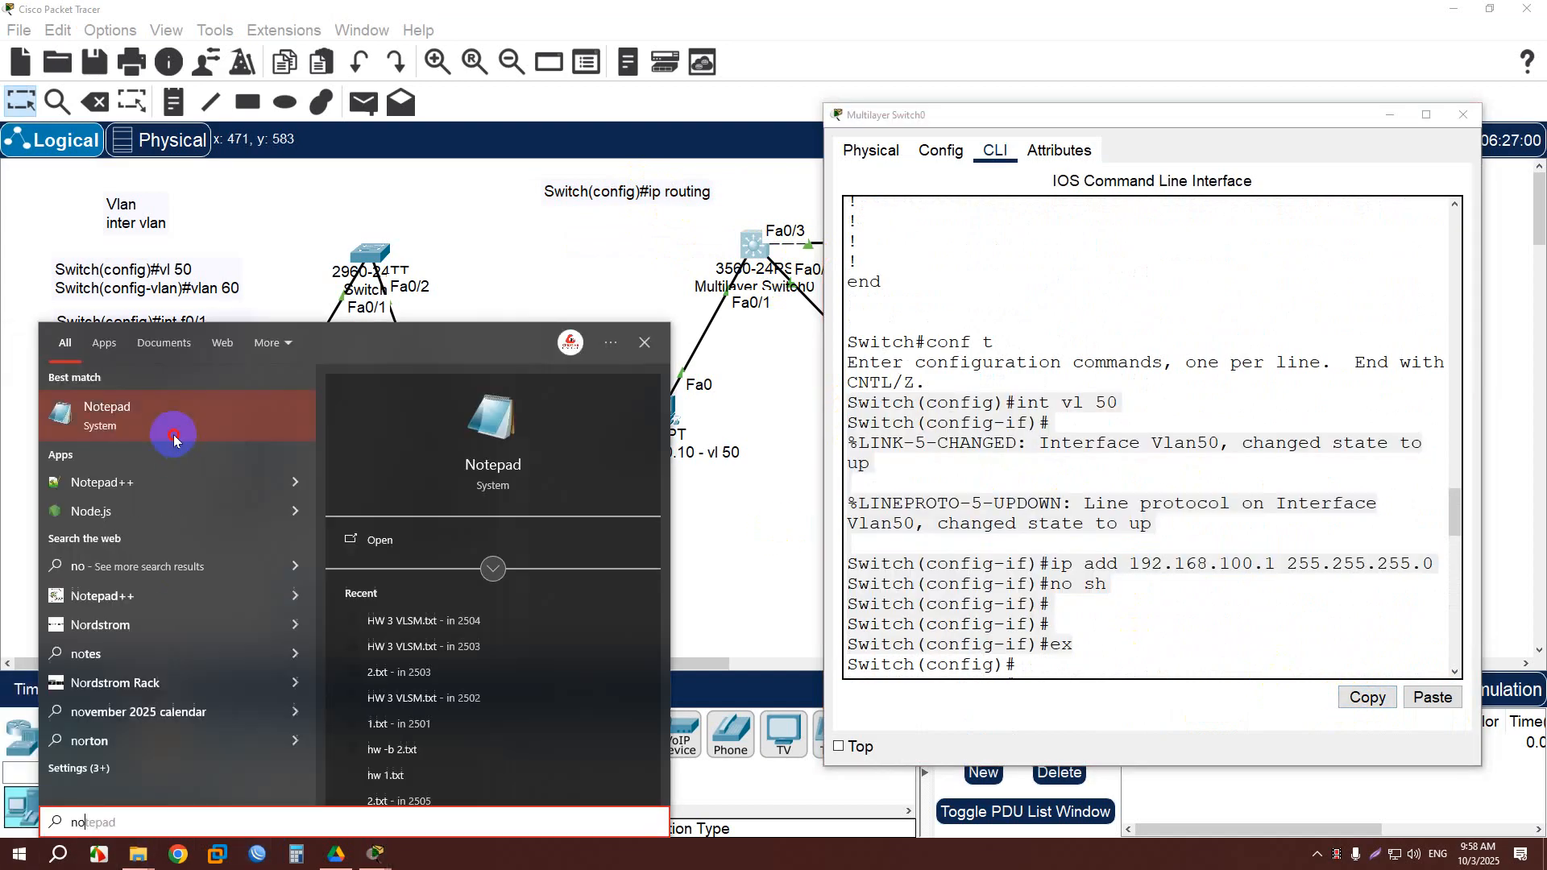
left_click(174, 436)
key("ctrl+v")
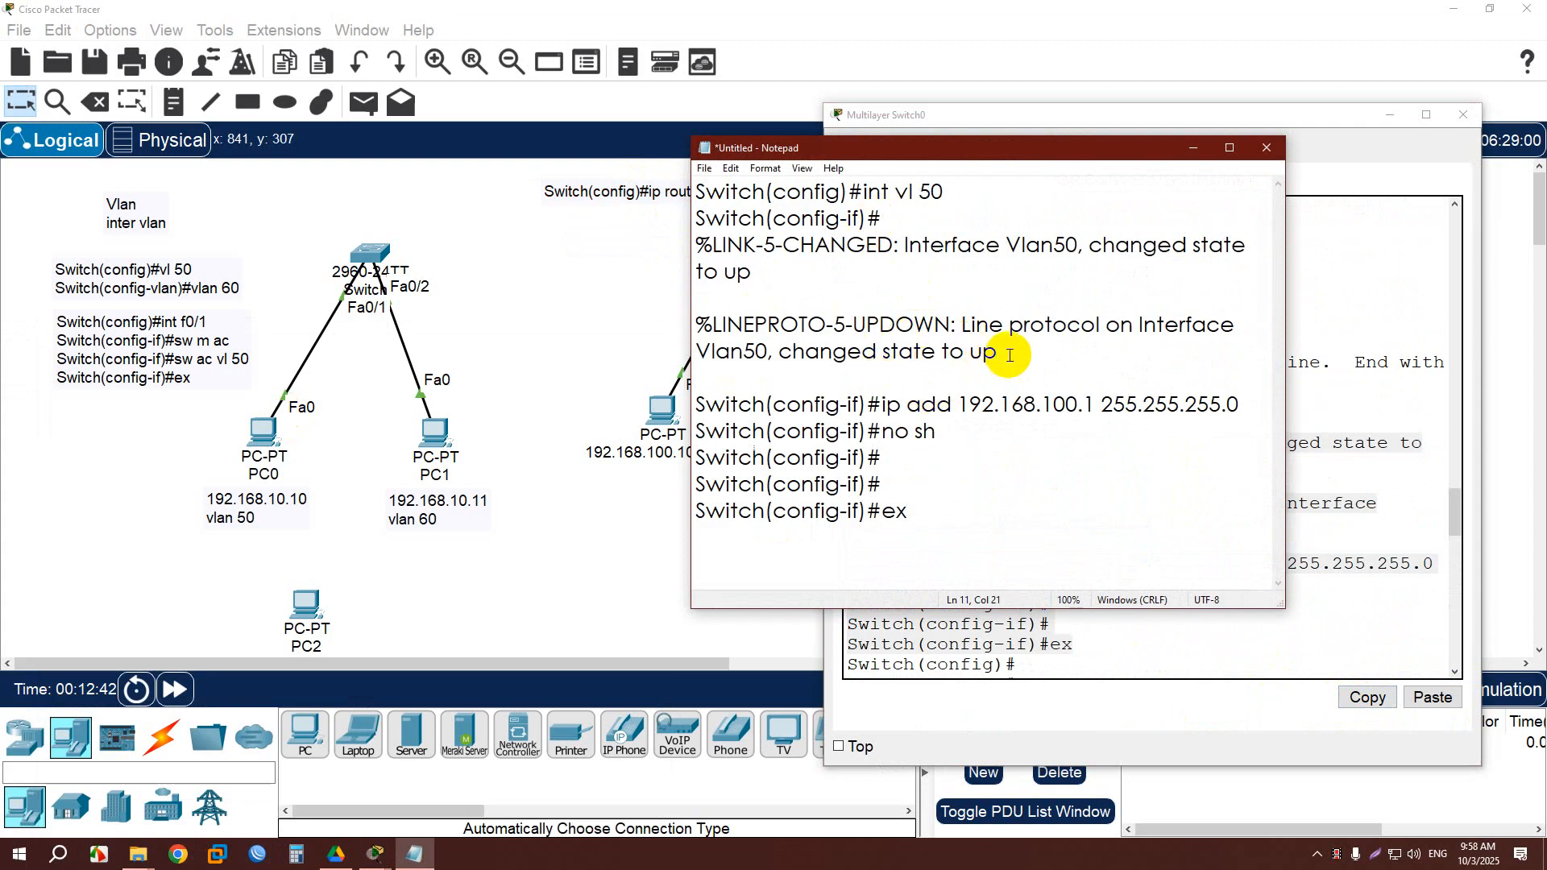
Remove the link status messages and empty prompt lines, keeping only the int vl 50, ip add, no sh and ex lines.
left_click_drag(1009, 355, 683, 225)
key("BackSpace")
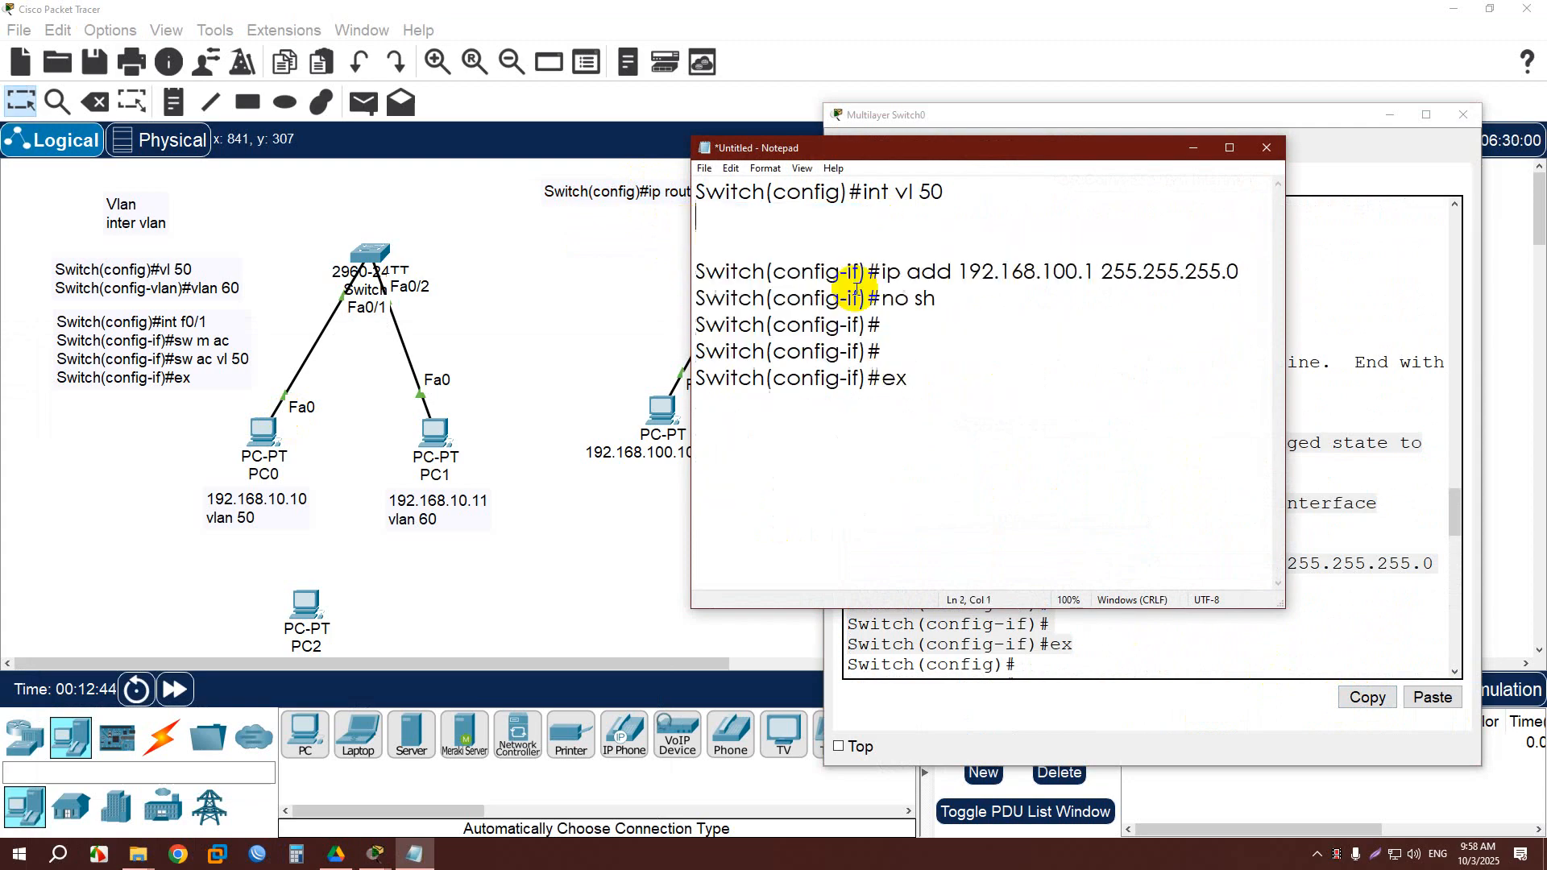
key("Delete")
key("Delete")
left_click(887, 298)
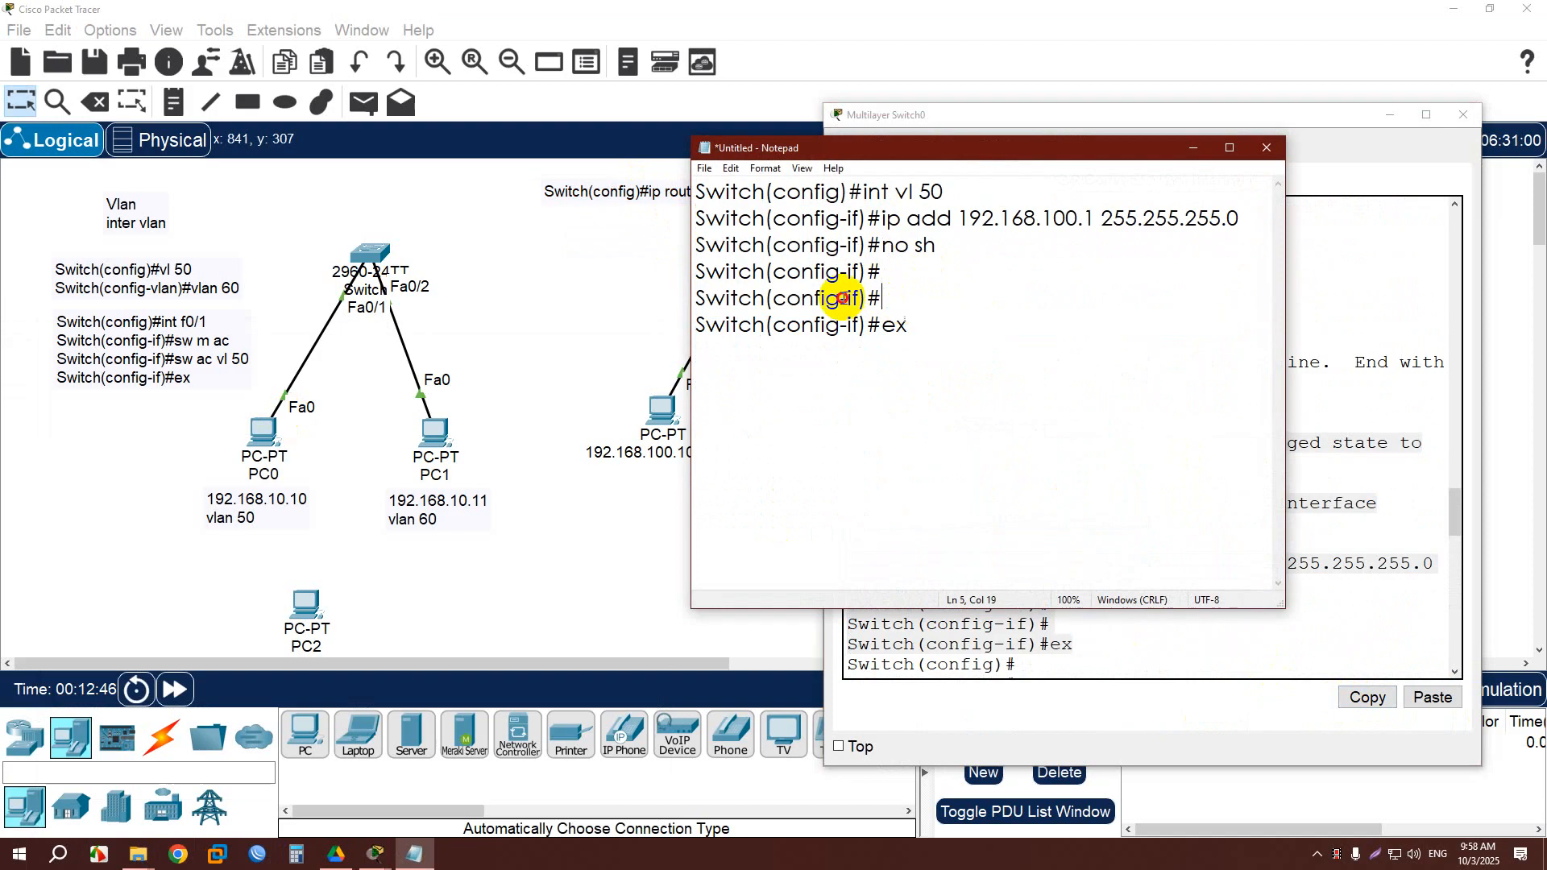
left_click_drag(882, 300, 666, 270)
key("BackSpace")
key("Delete")
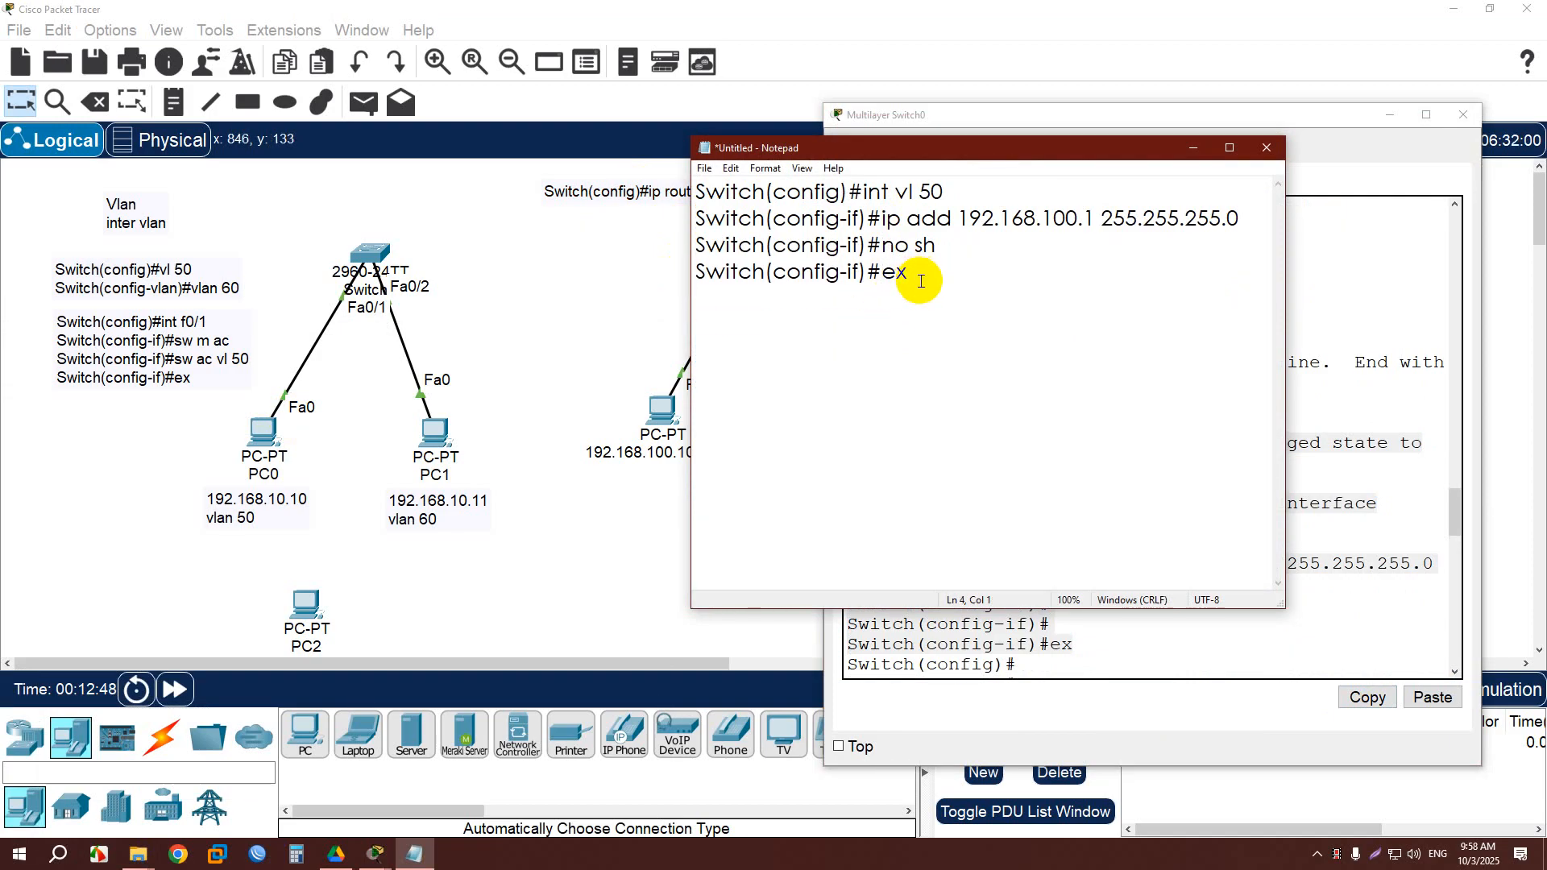
Add the cleaned VLAN 50 commands as a Packet Tracer note beside the second multilayer switch, and place the ip routing note beneath it.
key("ctrl+a")
left_click(552, 286)
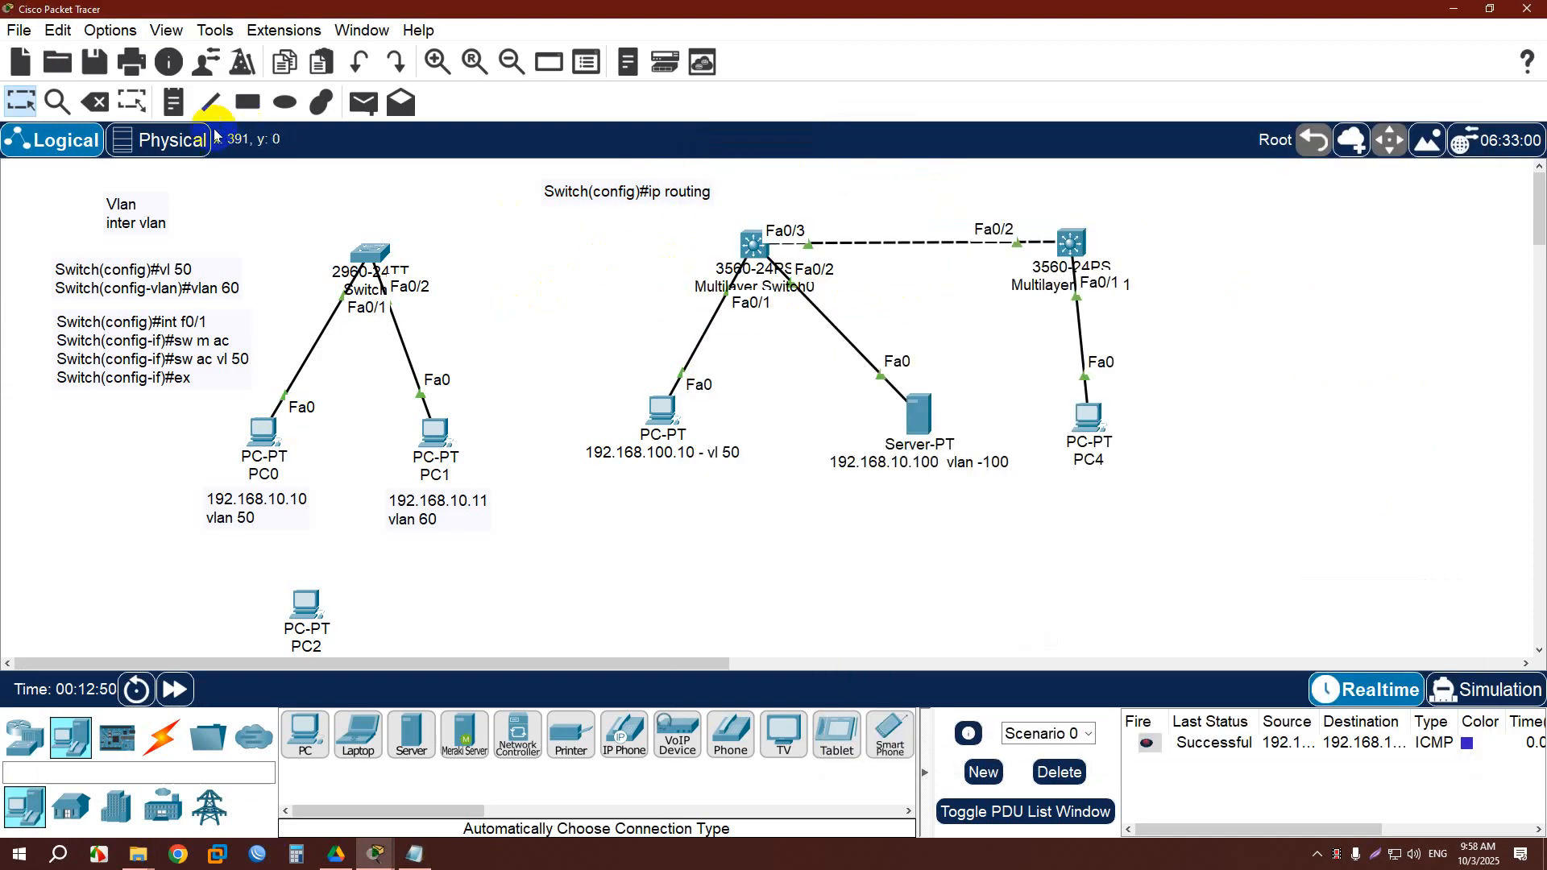
left_click(1185, 214)
key("ctrl+v")
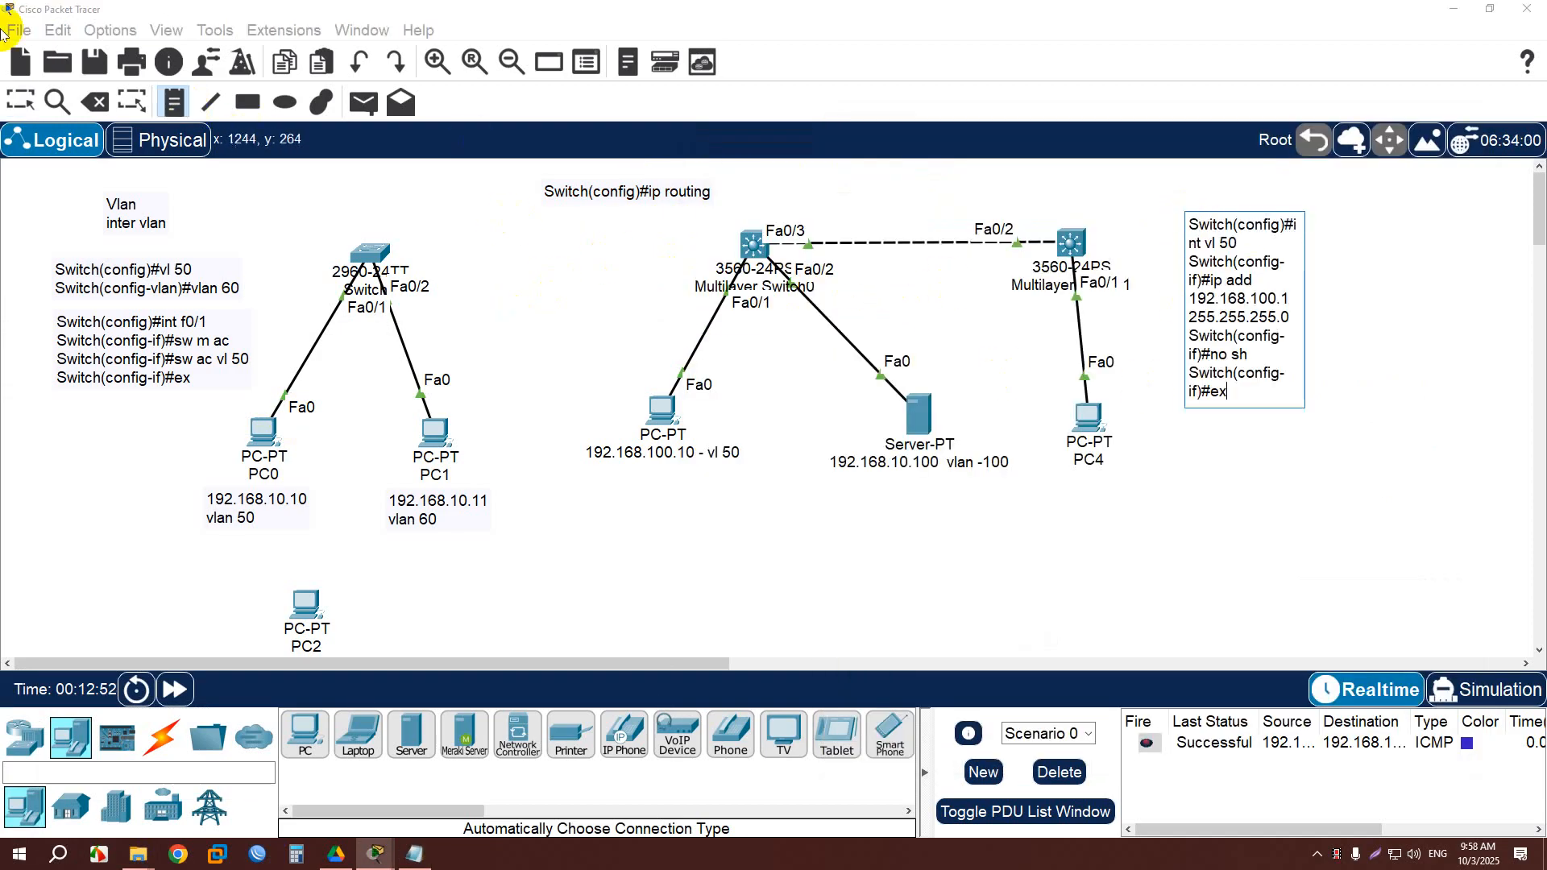
left_click(19, 98)
left_click_drag(1289, 279, 1248, 250)
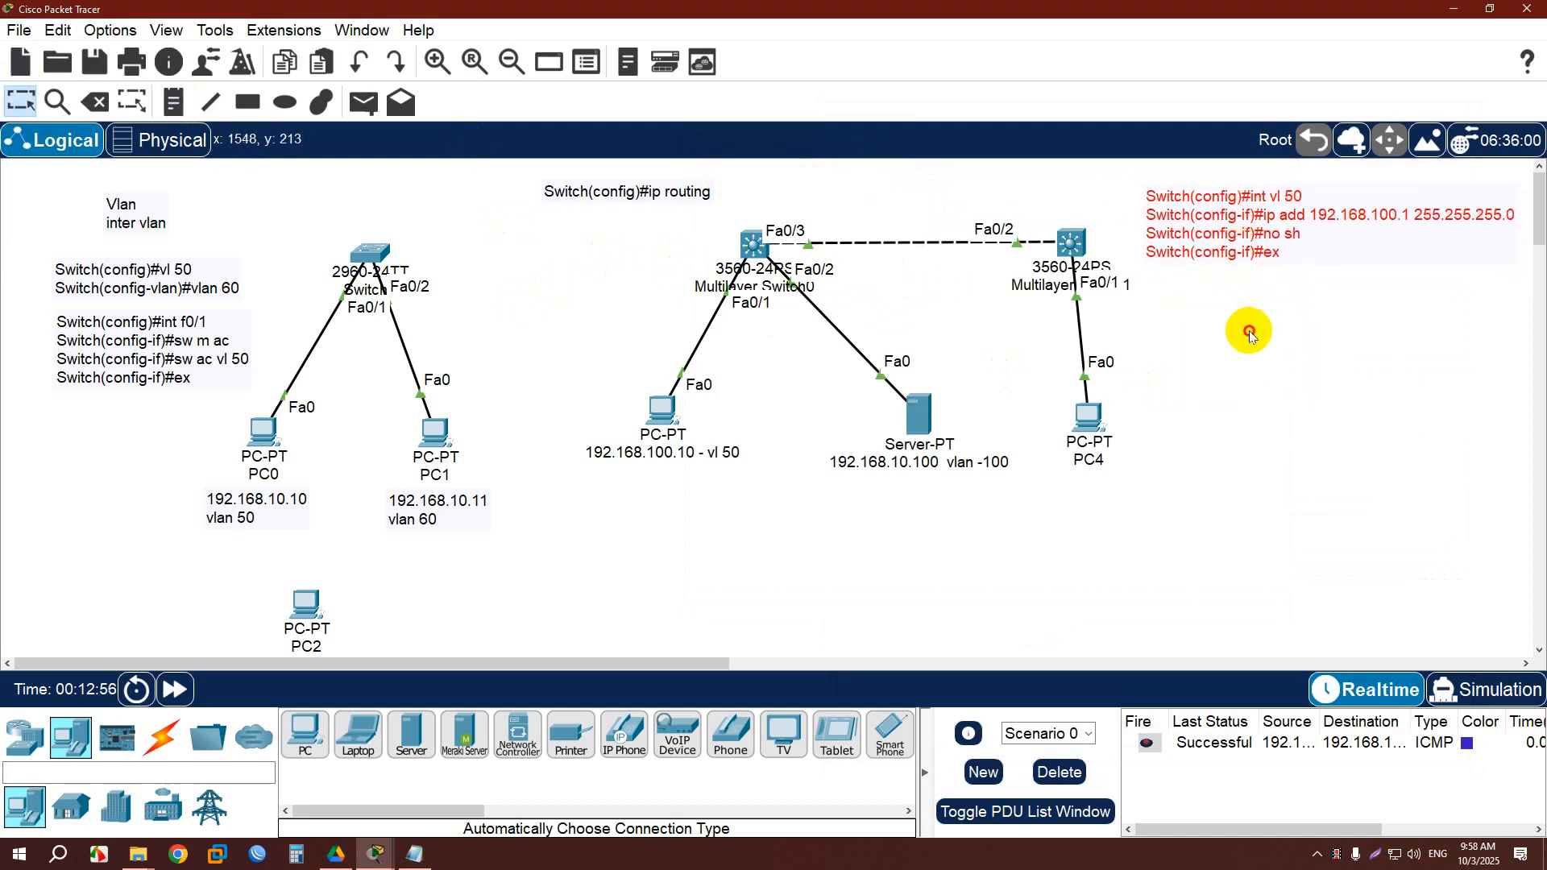
left_click(1221, 381)
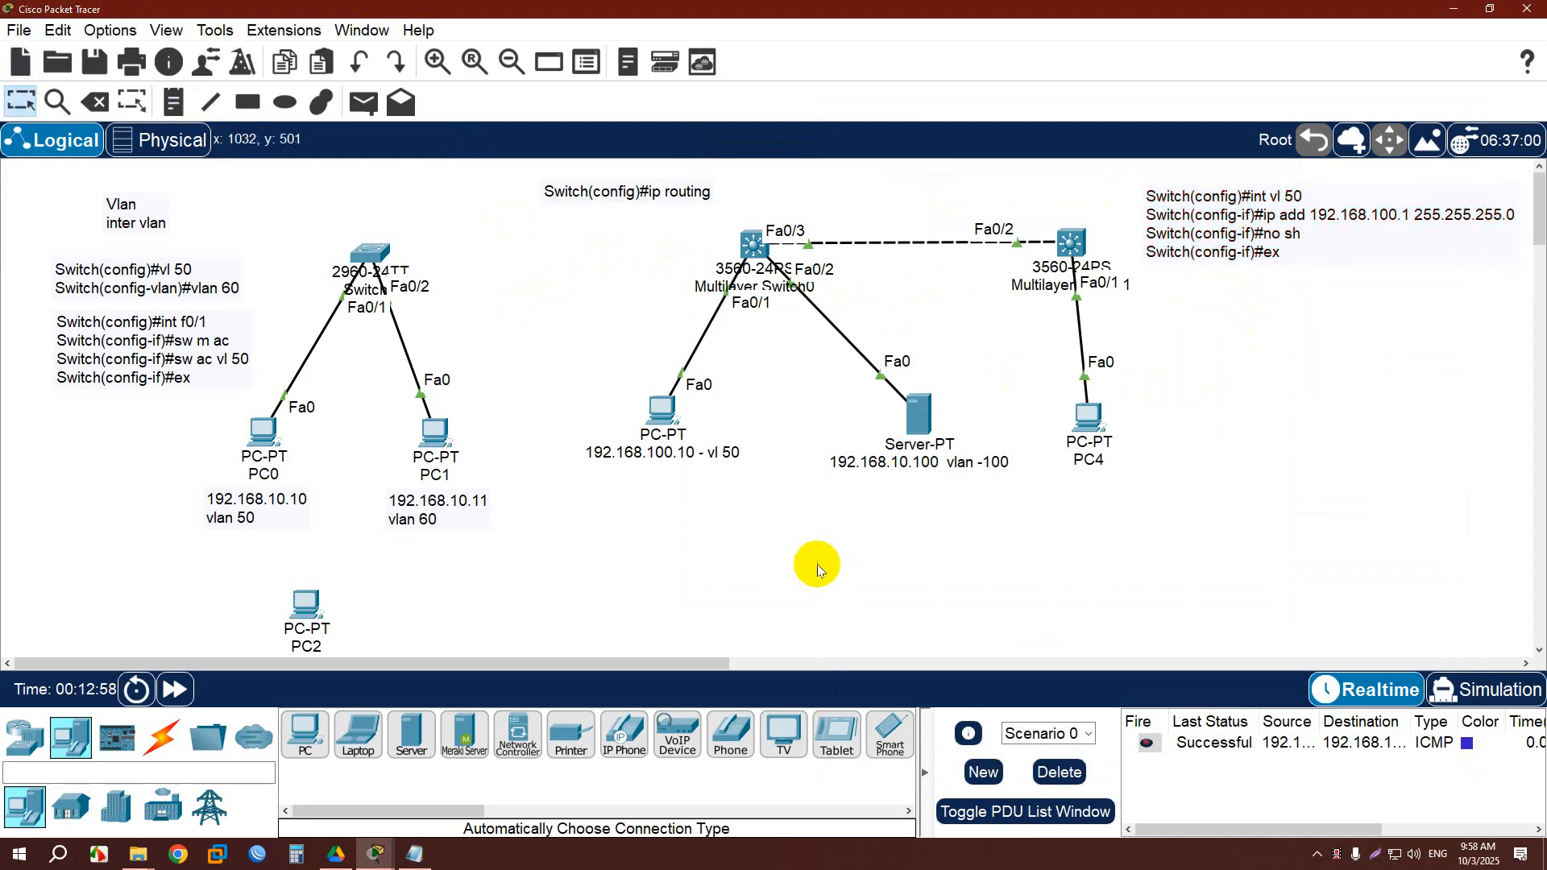
left_click_drag(597, 185, 1203, 281)
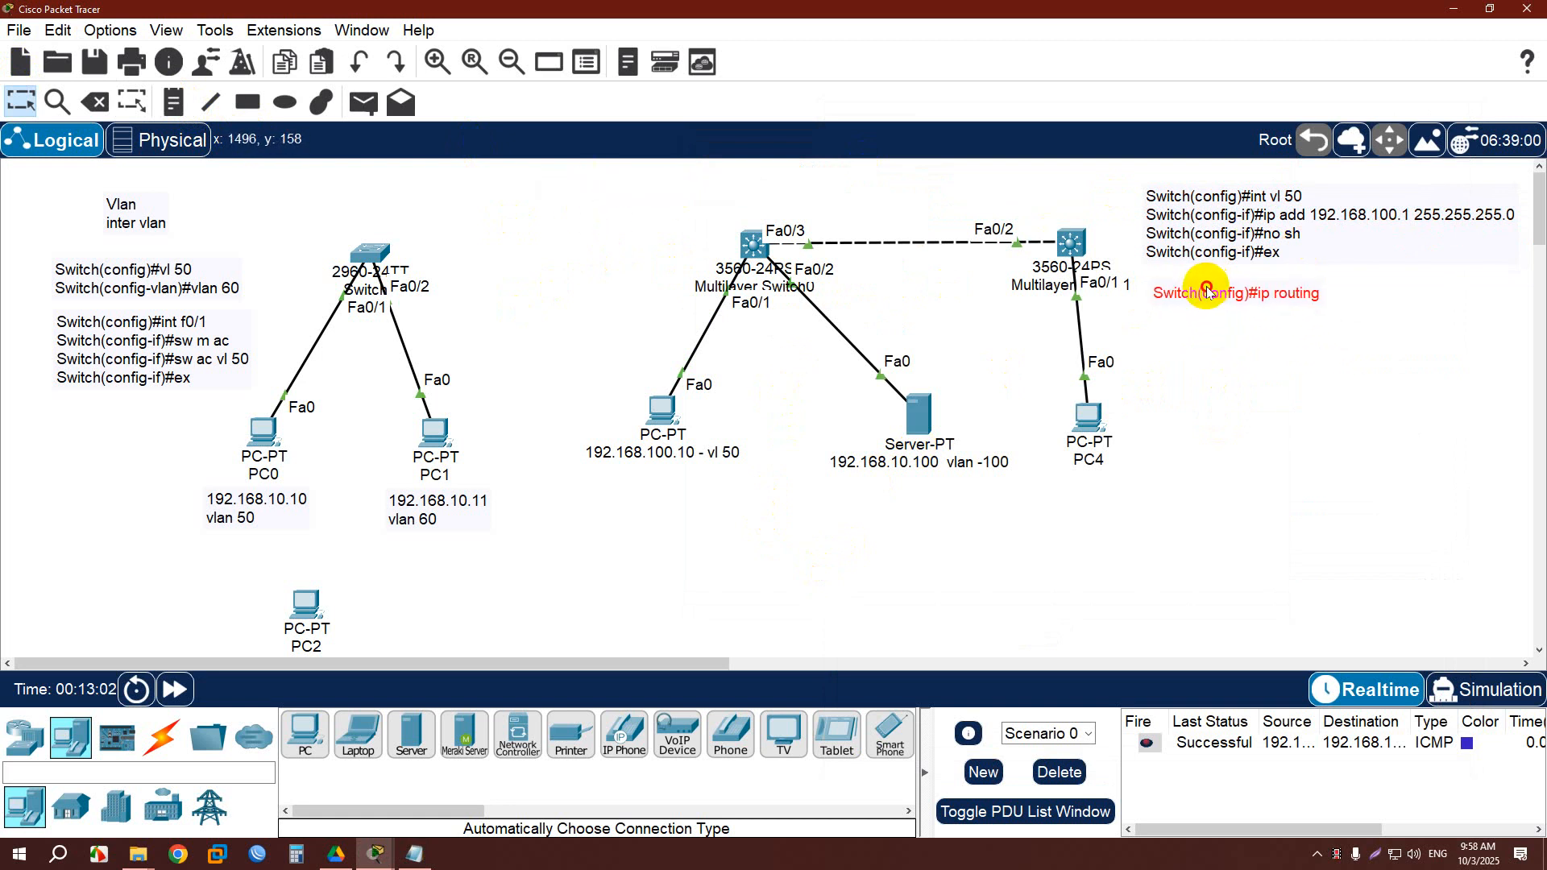
left_click(978, 335)
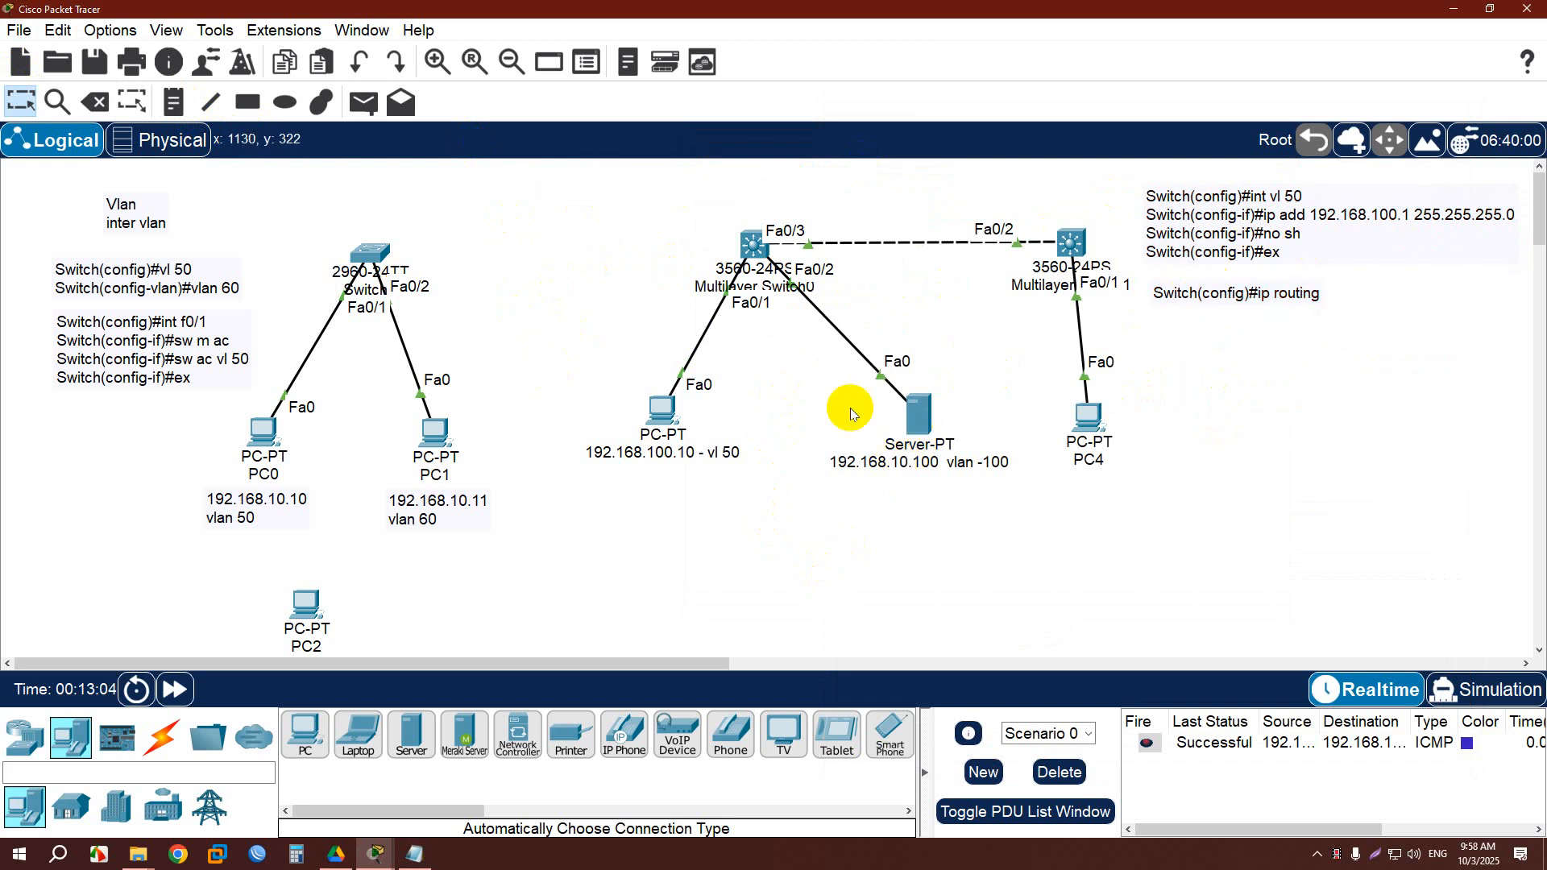
left_click_drag(824, 394, 1027, 490)
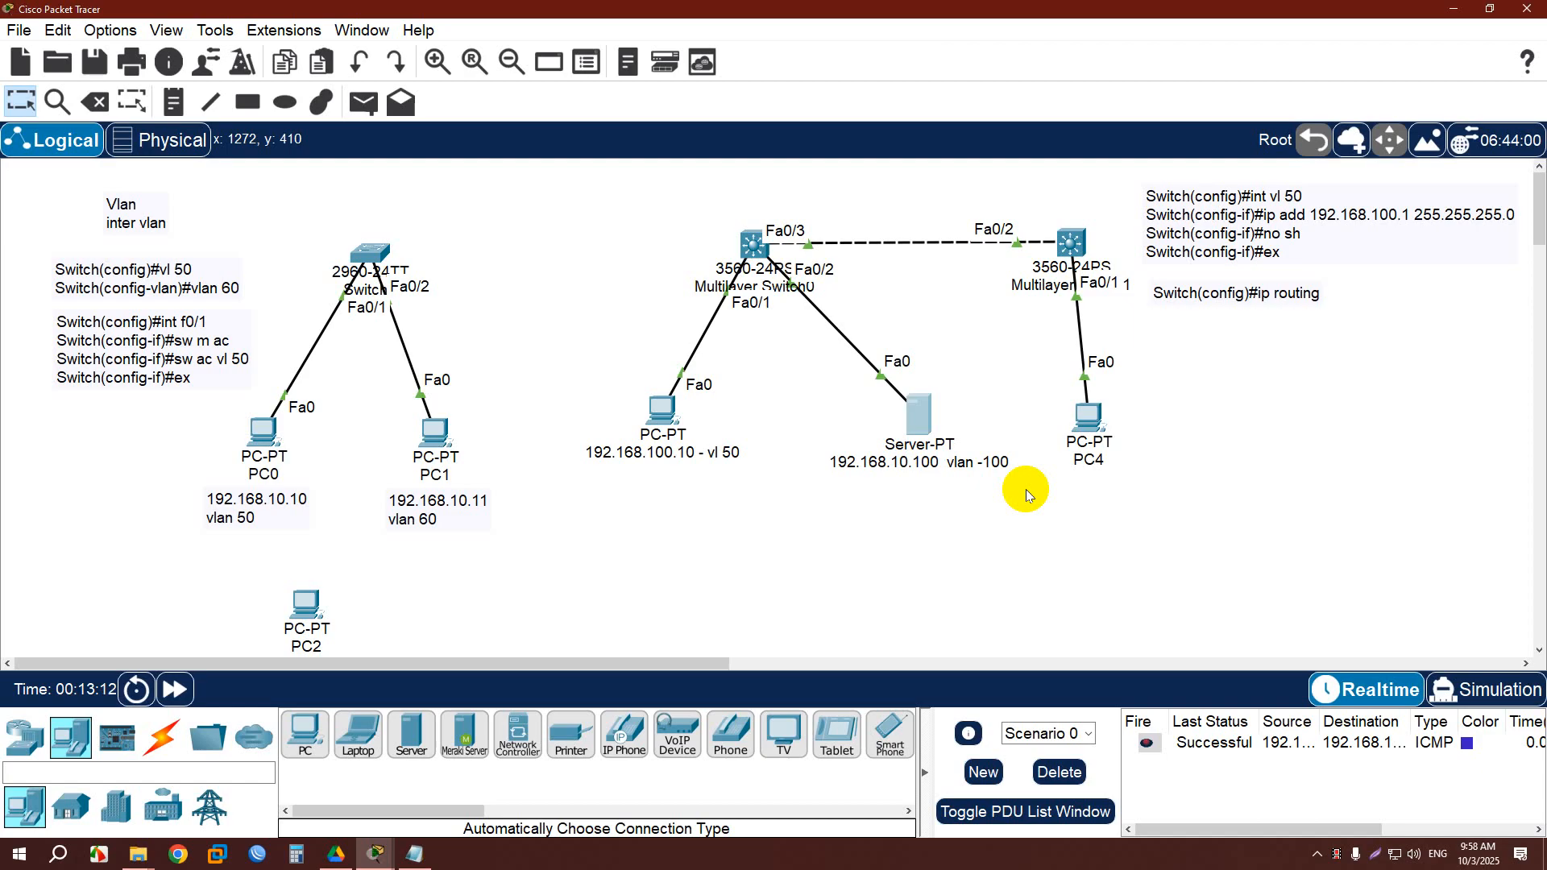
left_click_drag(810, 354, 1027, 522)
left_click_drag(284, 205, 442, 416)
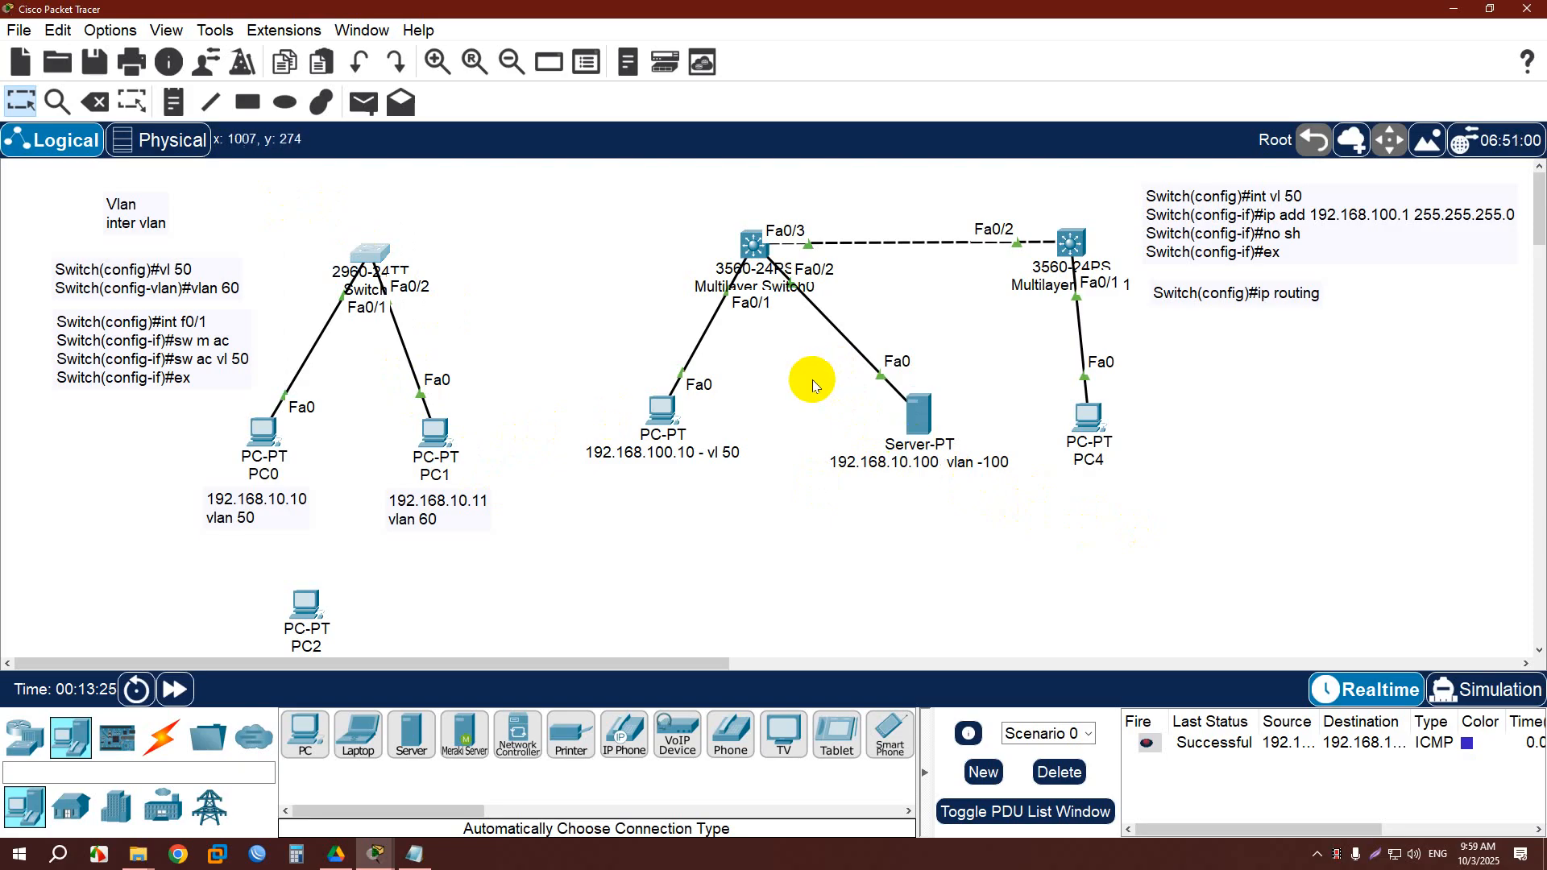
left_click_drag(812, 379, 1038, 516)
left_click_drag(566, 335, 709, 540)
Move the VLAN 50 PC up beside Multilayer Switch0, look over the pair, and return the PC below the switch.
left_click_drag(666, 453, 556, 237)
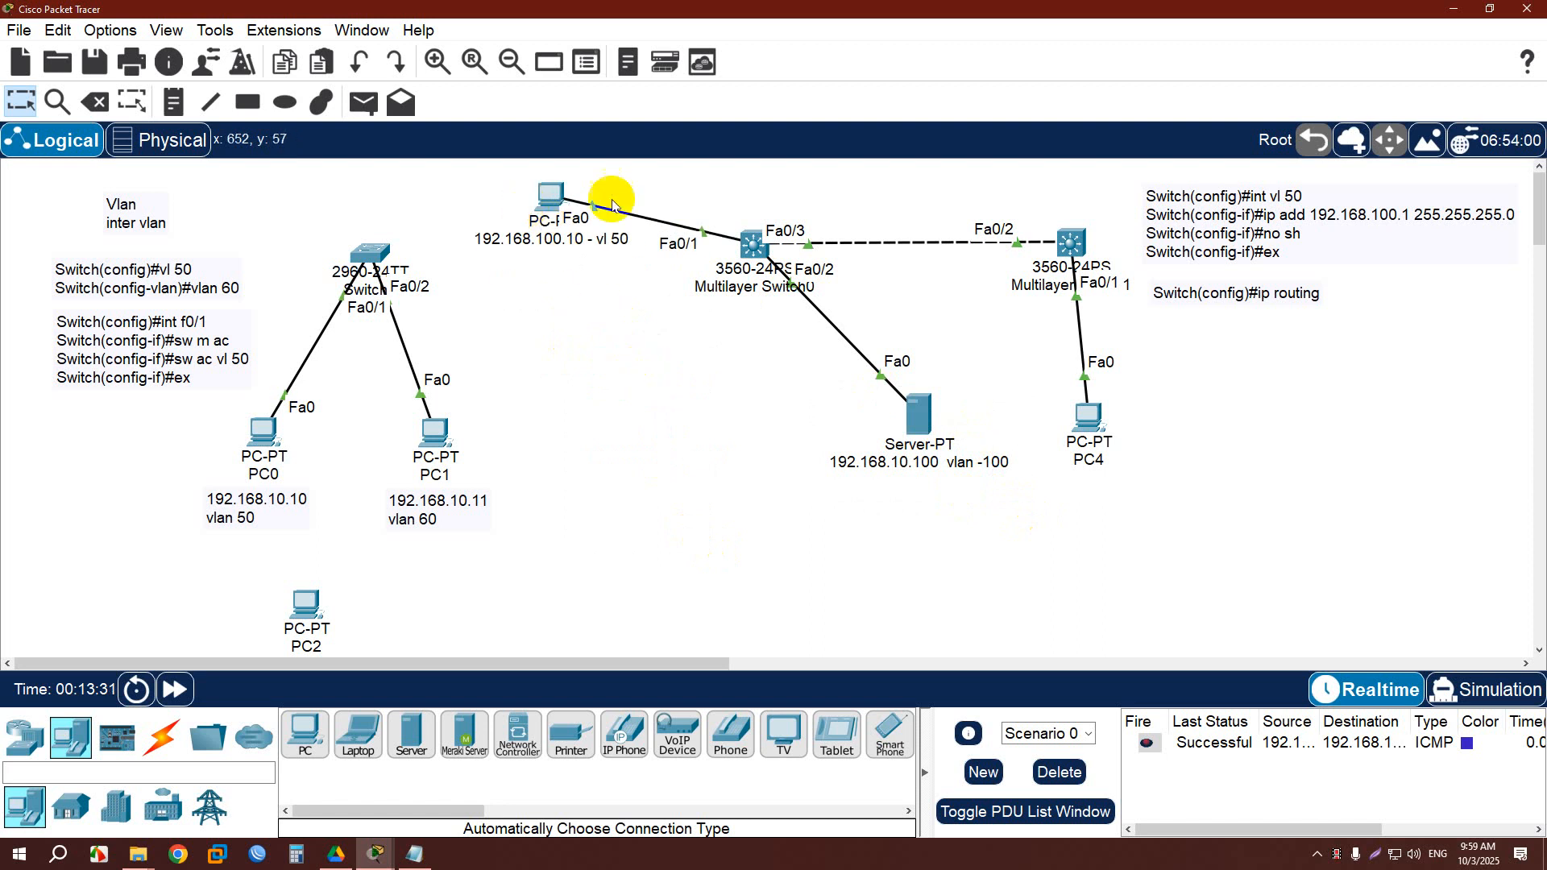
left_click_drag(709, 199, 768, 306)
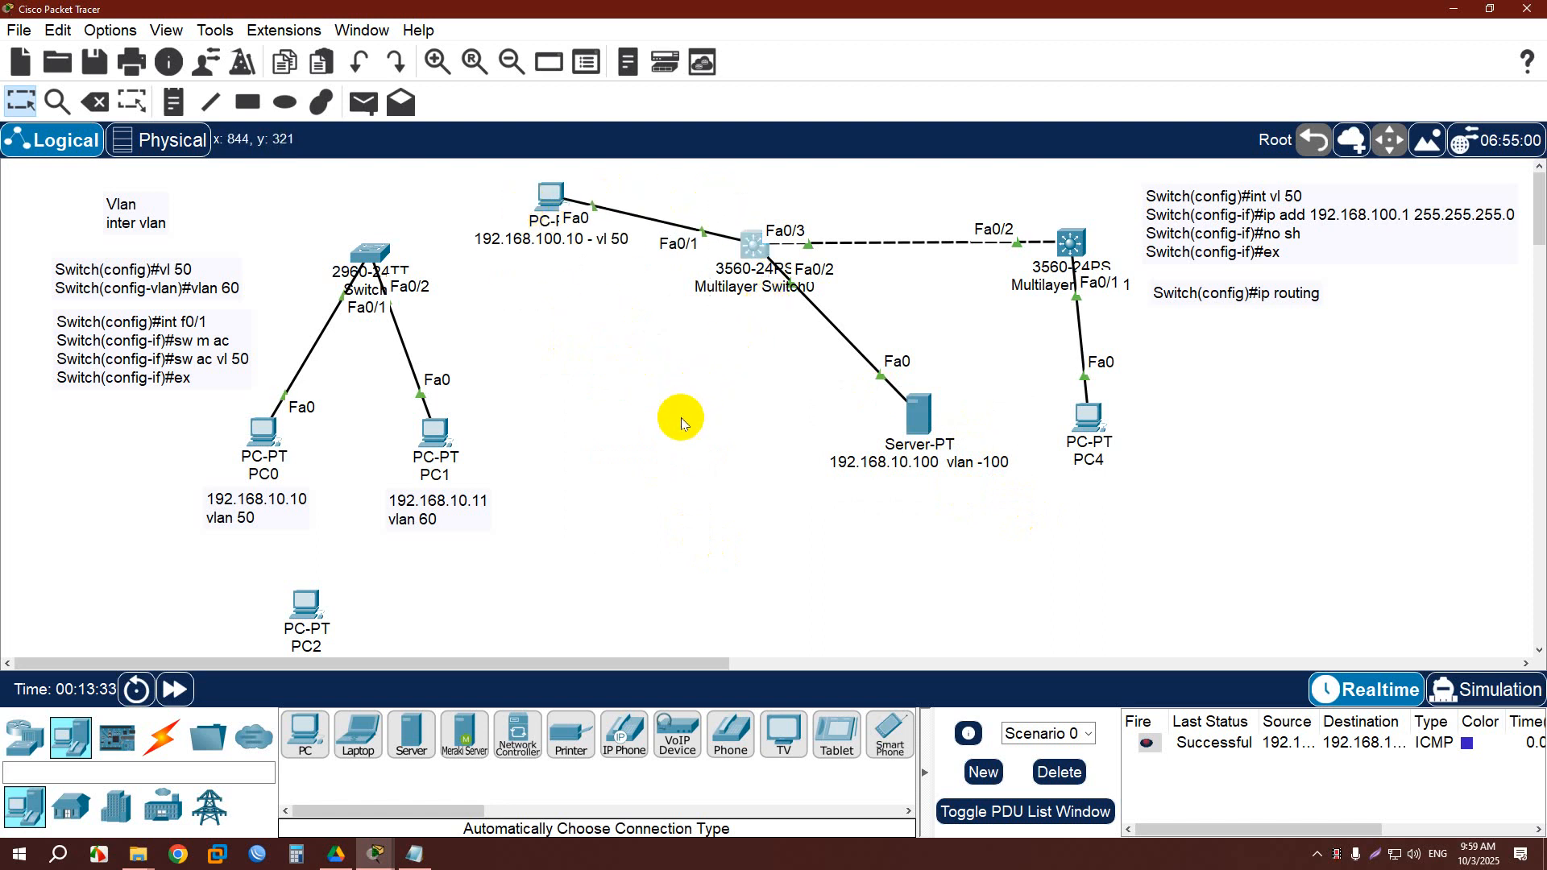
left_click_drag(476, 174, 626, 295)
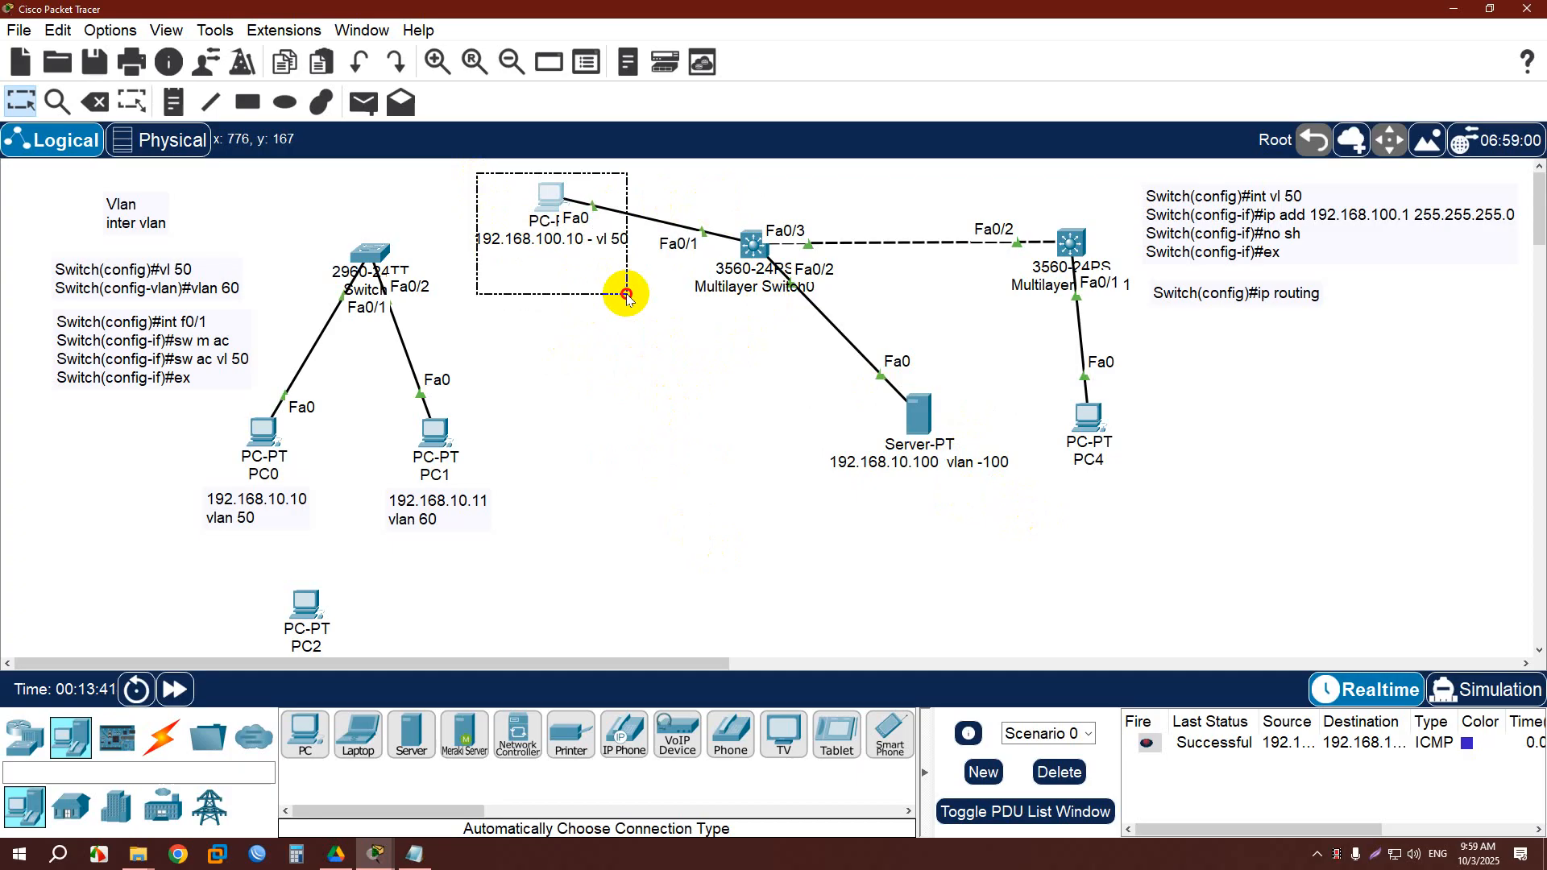
left_click_drag(627, 295, 628, 295)
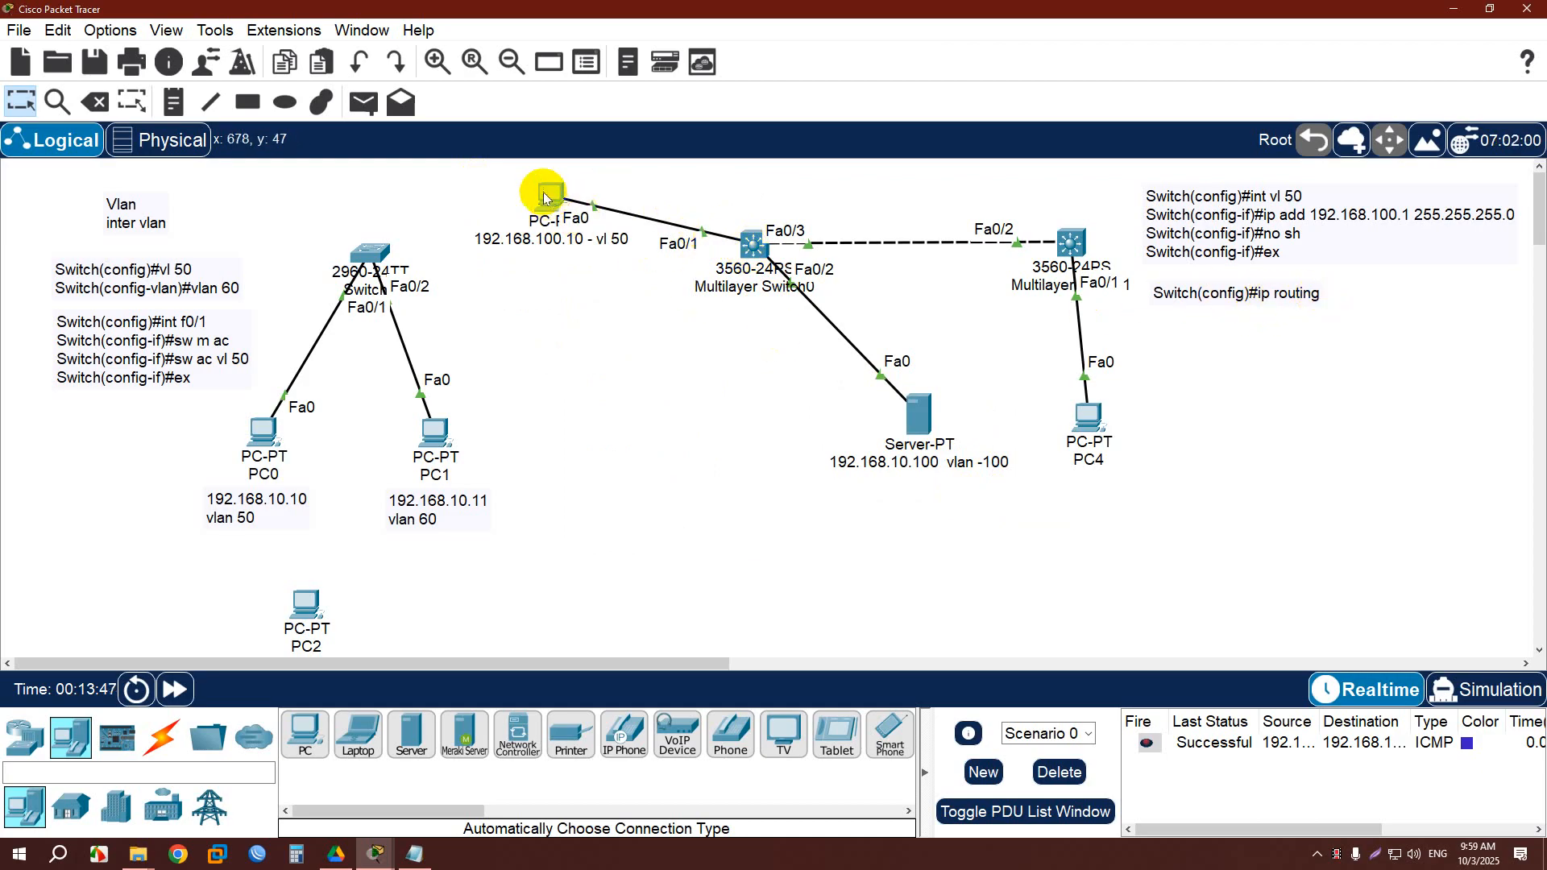
left_click_drag(547, 198, 609, 407)
Examine the VLAN 100 server's addressing and gateway details, along with its link to Multilayer Switch0 and the 2960 switch.
left_click_drag(840, 389, 998, 495)
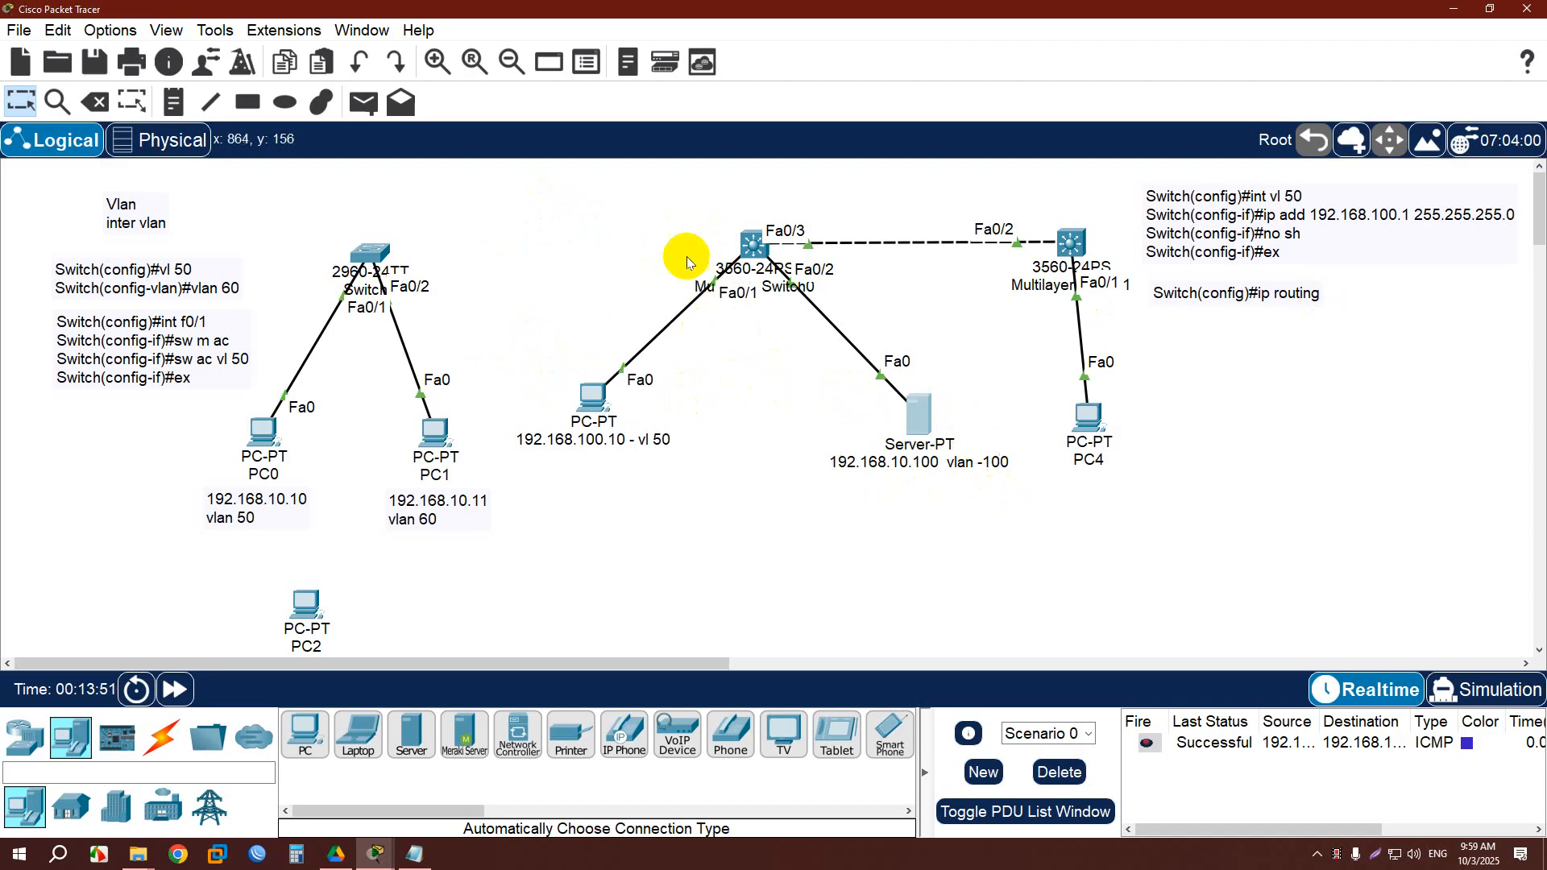
left_click_drag(694, 196, 796, 340)
left_click_drag(693, 196, 805, 363)
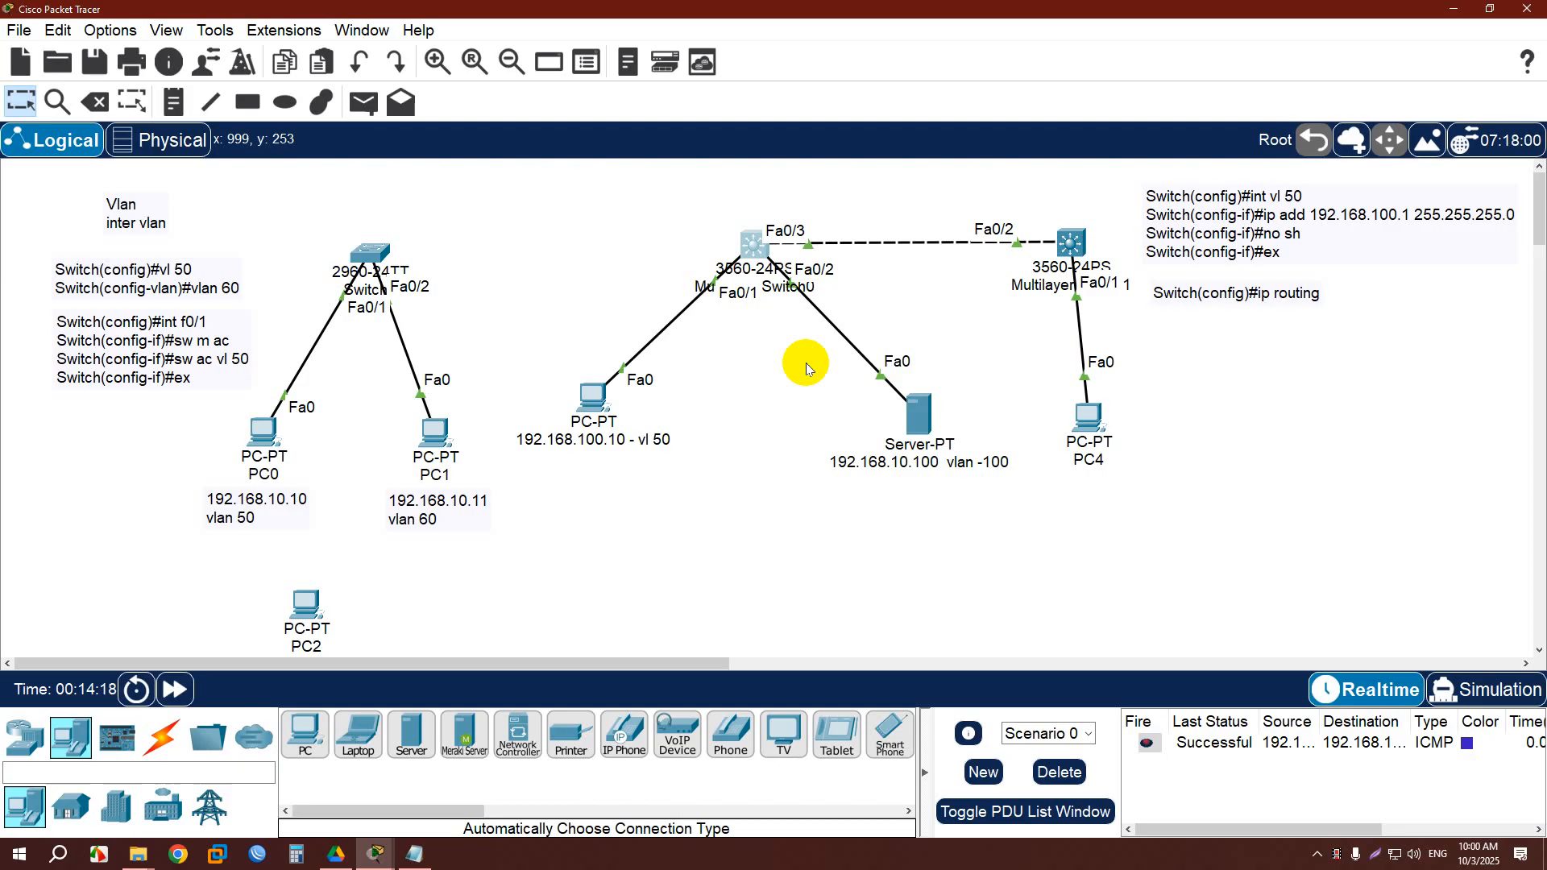
left_click_drag(796, 396, 1031, 492)
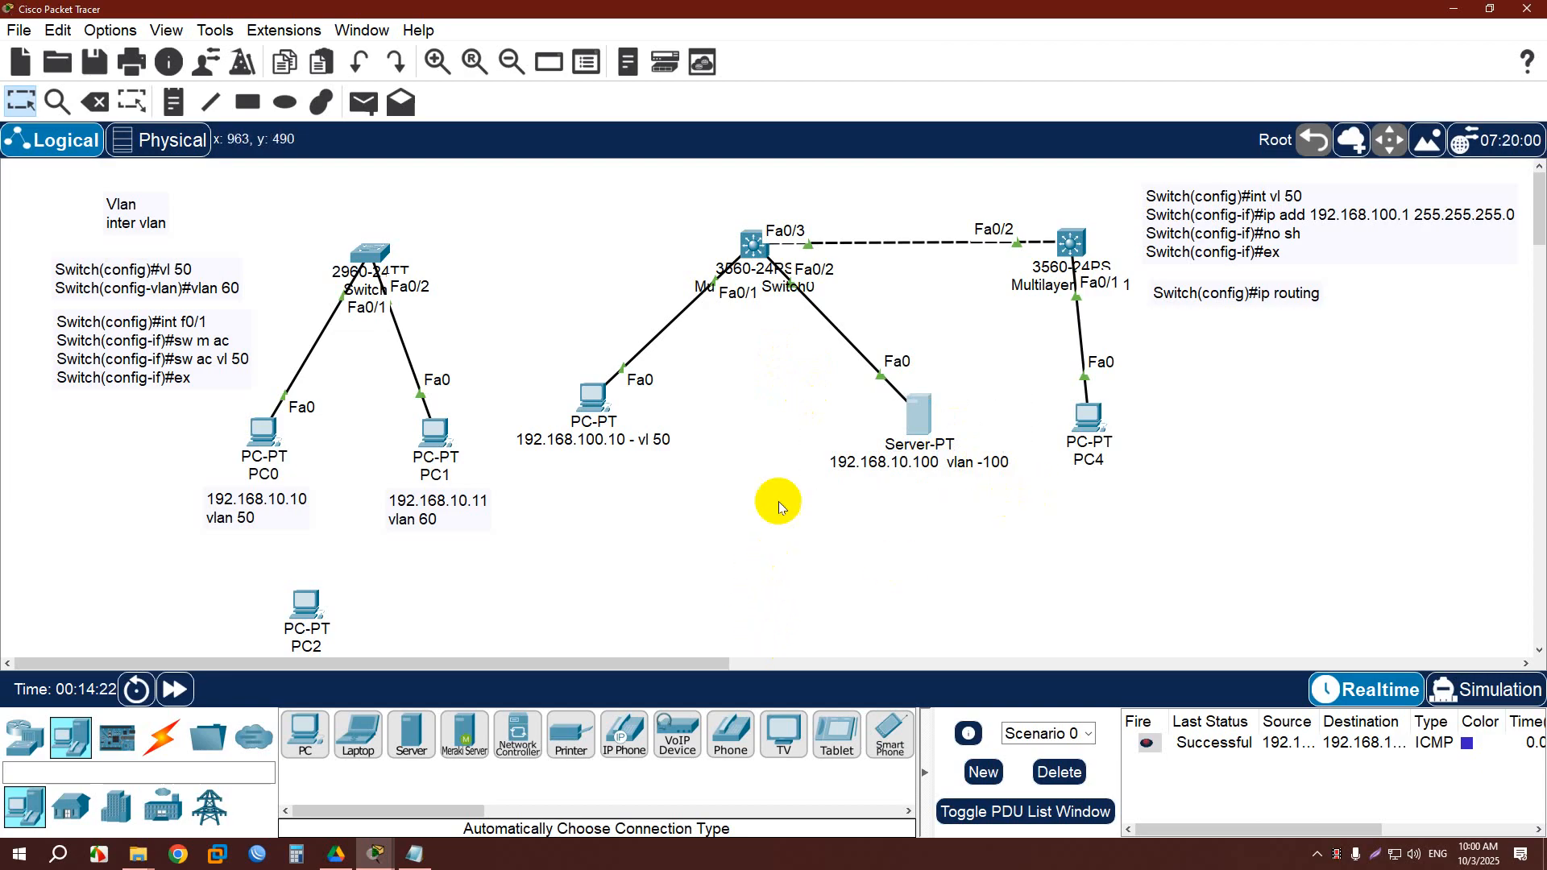
left_click(815, 398)
left_click_drag(817, 395, 1023, 505)
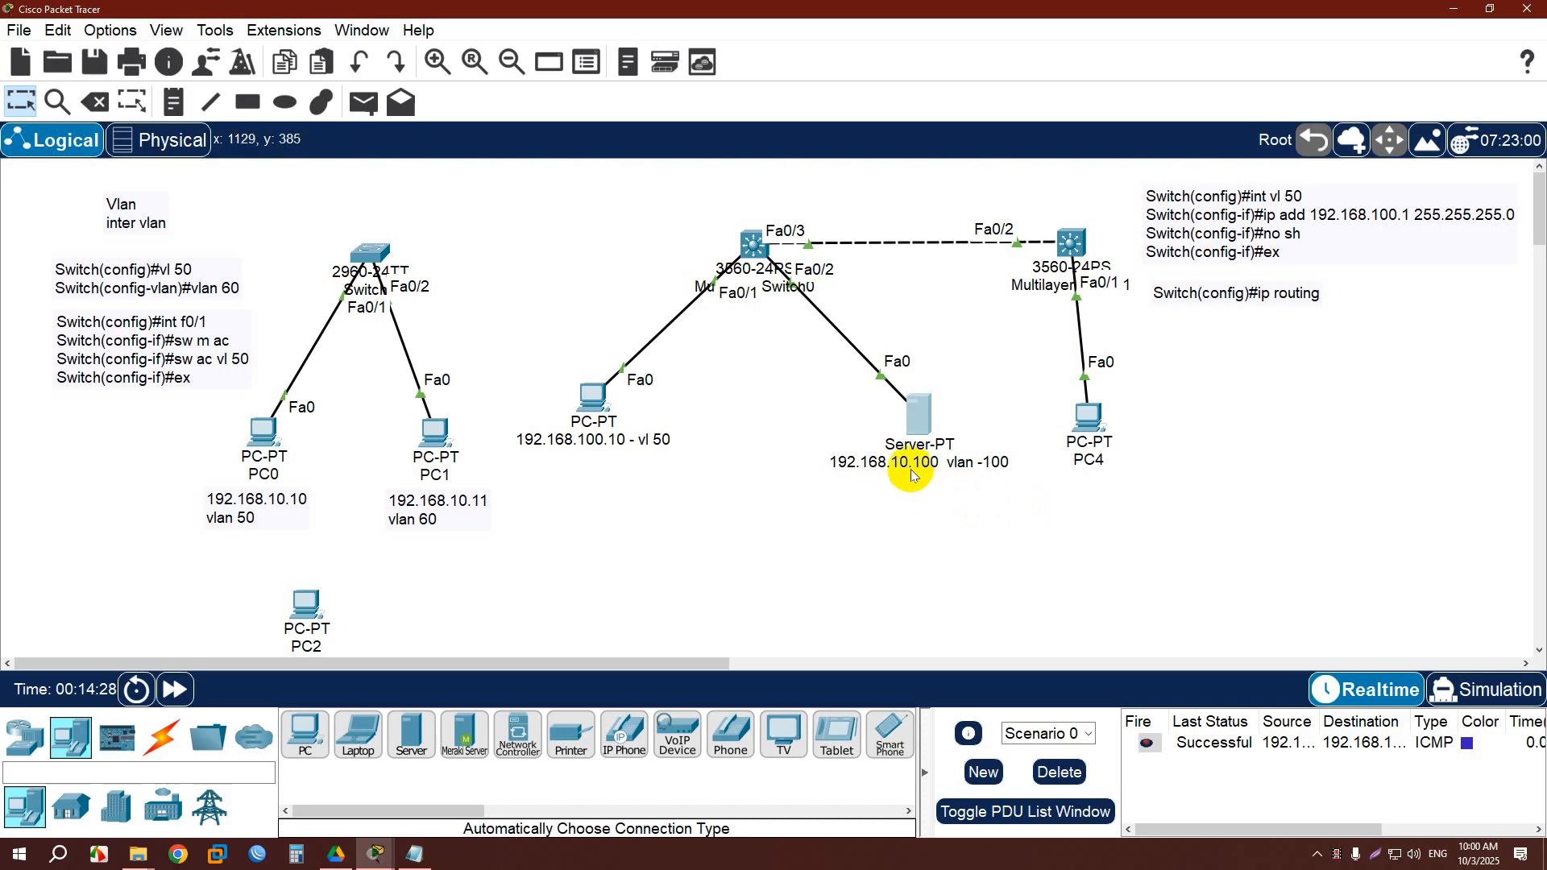
mouse_move(911, 474)
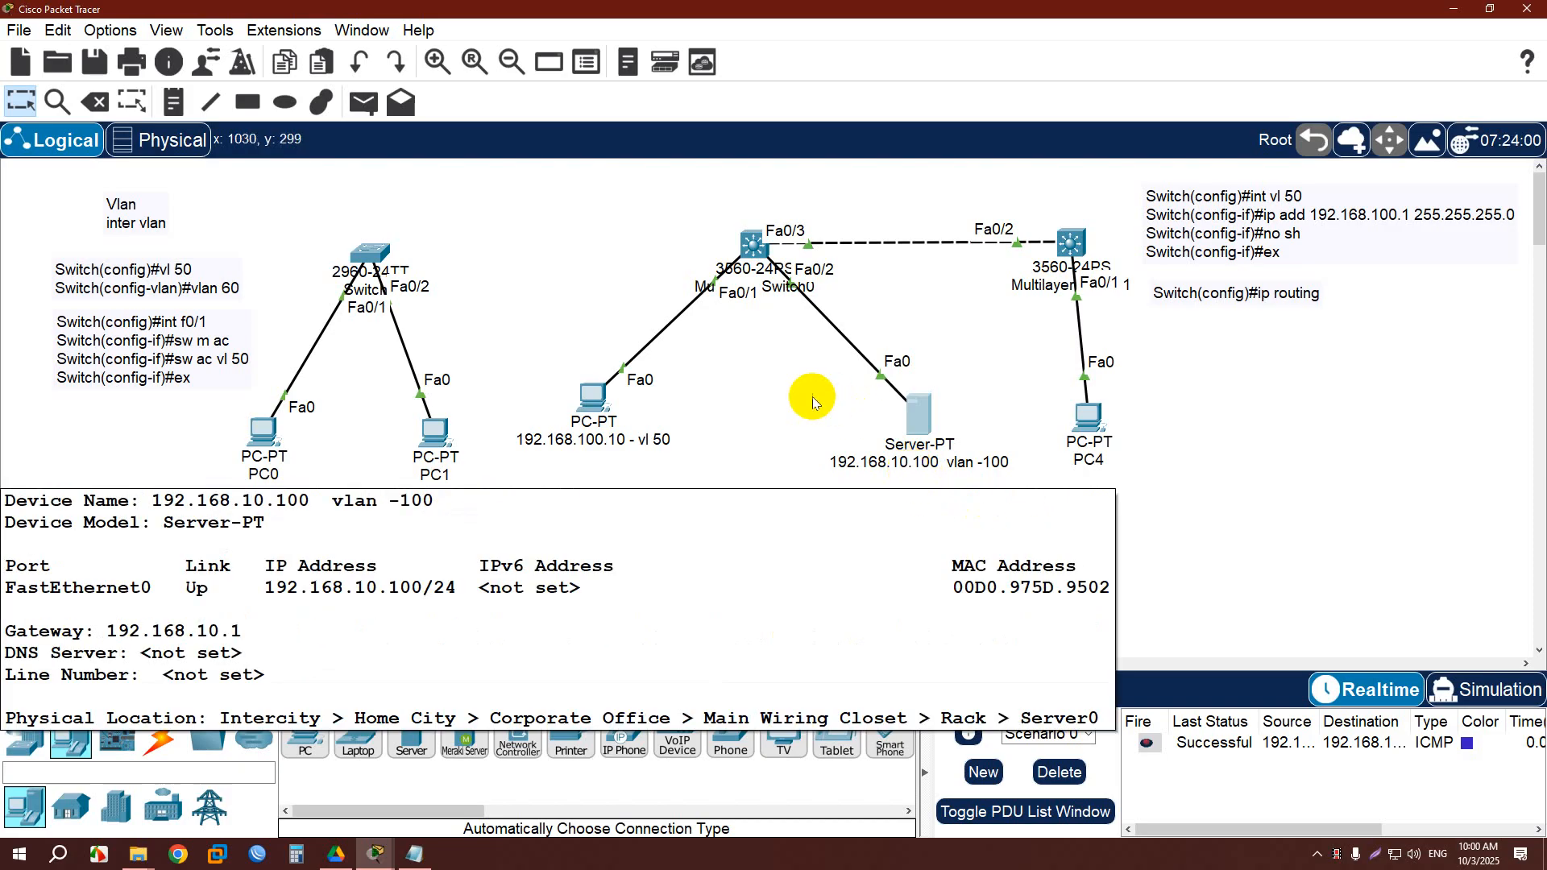
left_click_drag(811, 397, 1030, 504)
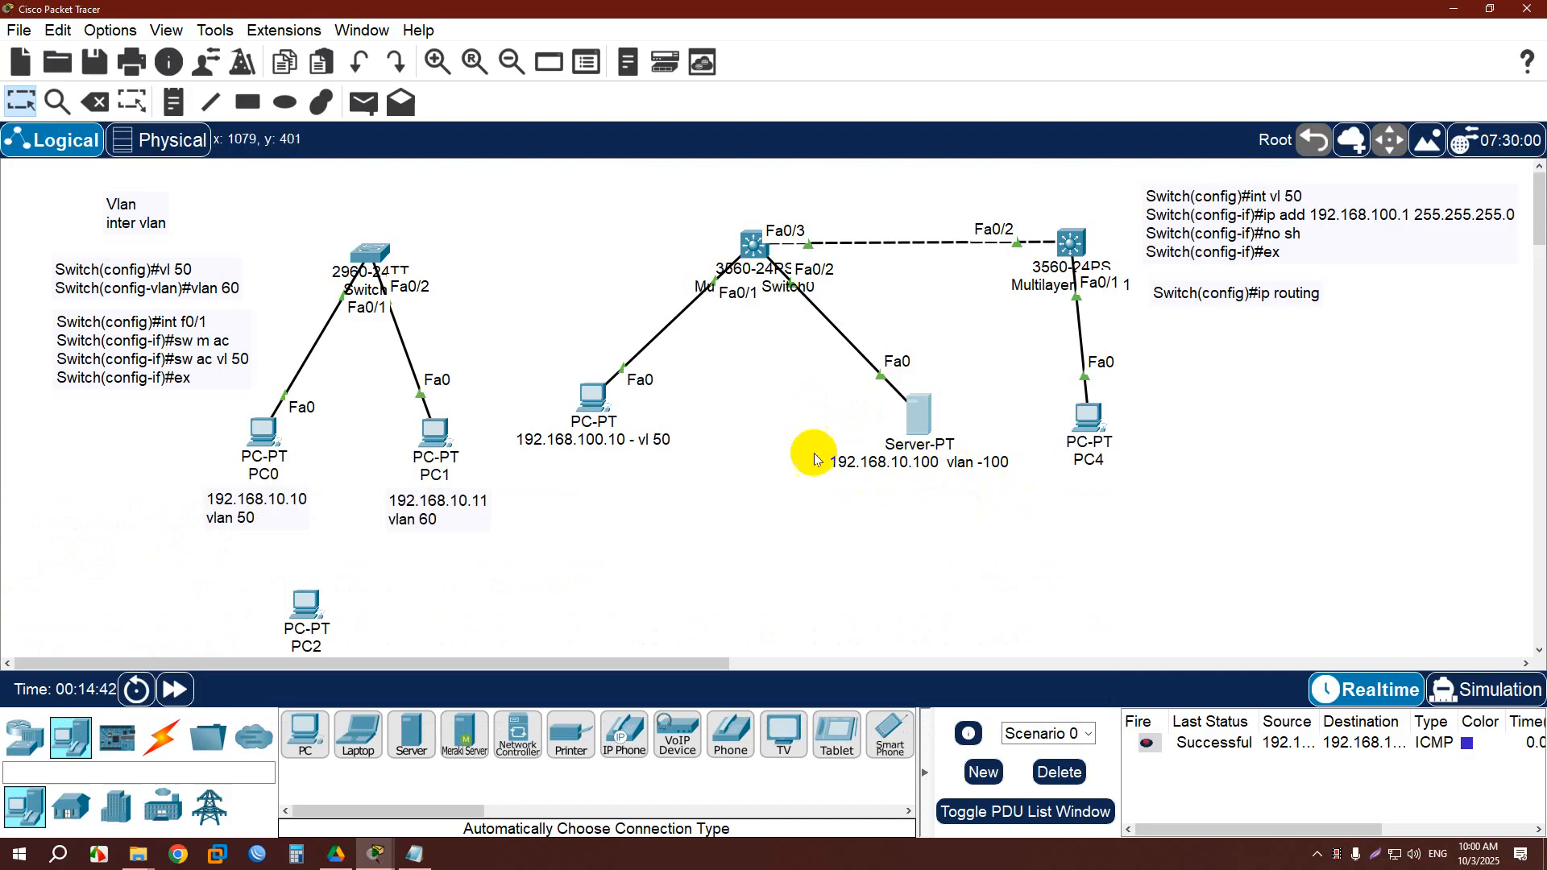
left_click_drag(776, 356, 1028, 524)
left_click(1027, 523)
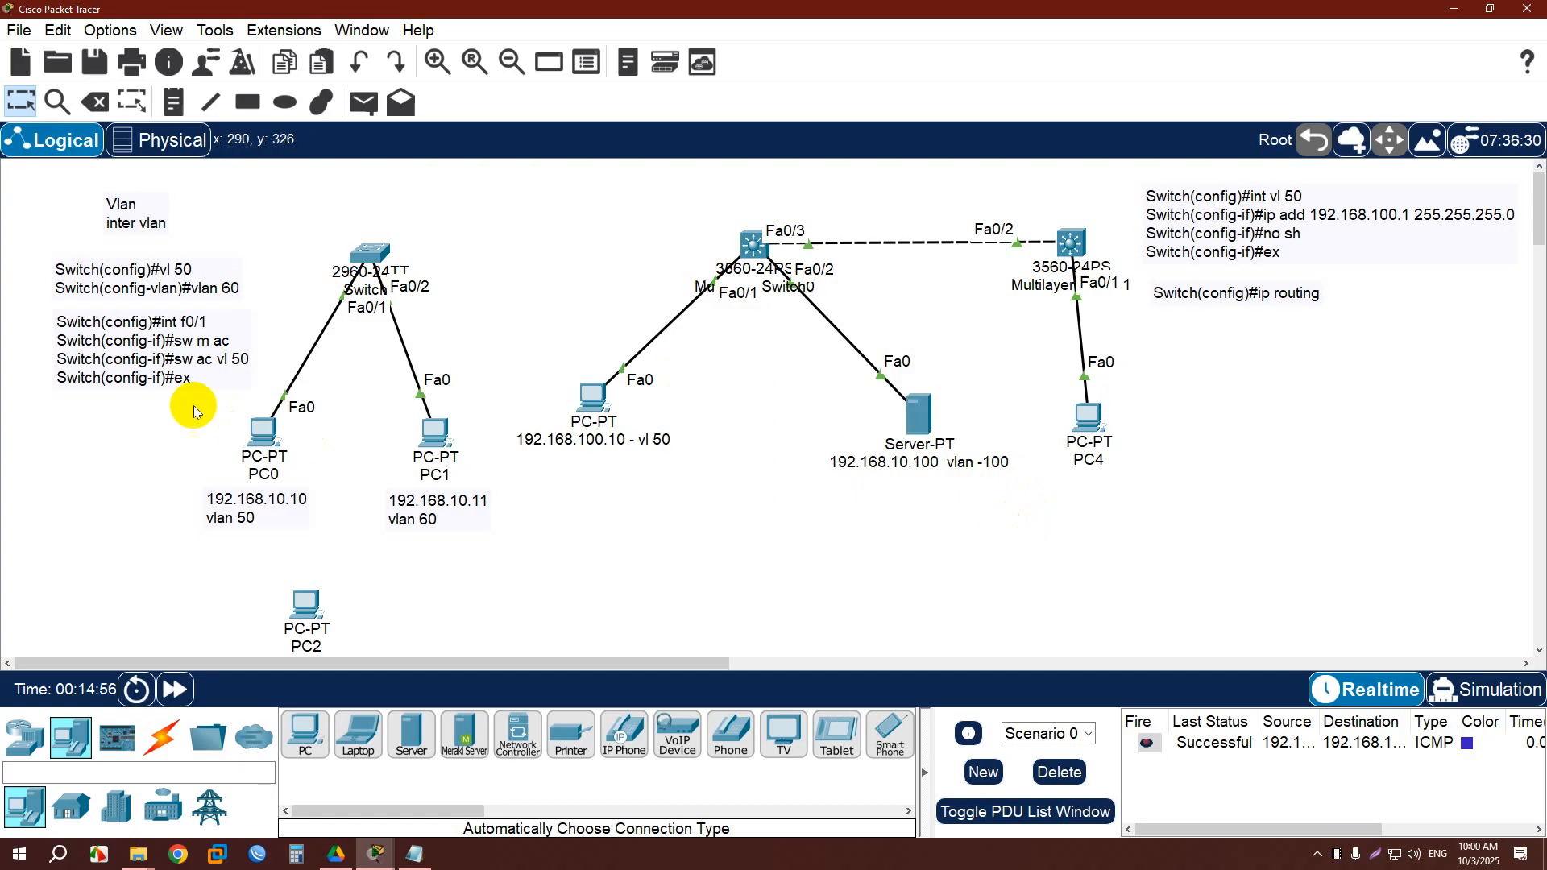
left_click_drag(272, 205, 440, 316)
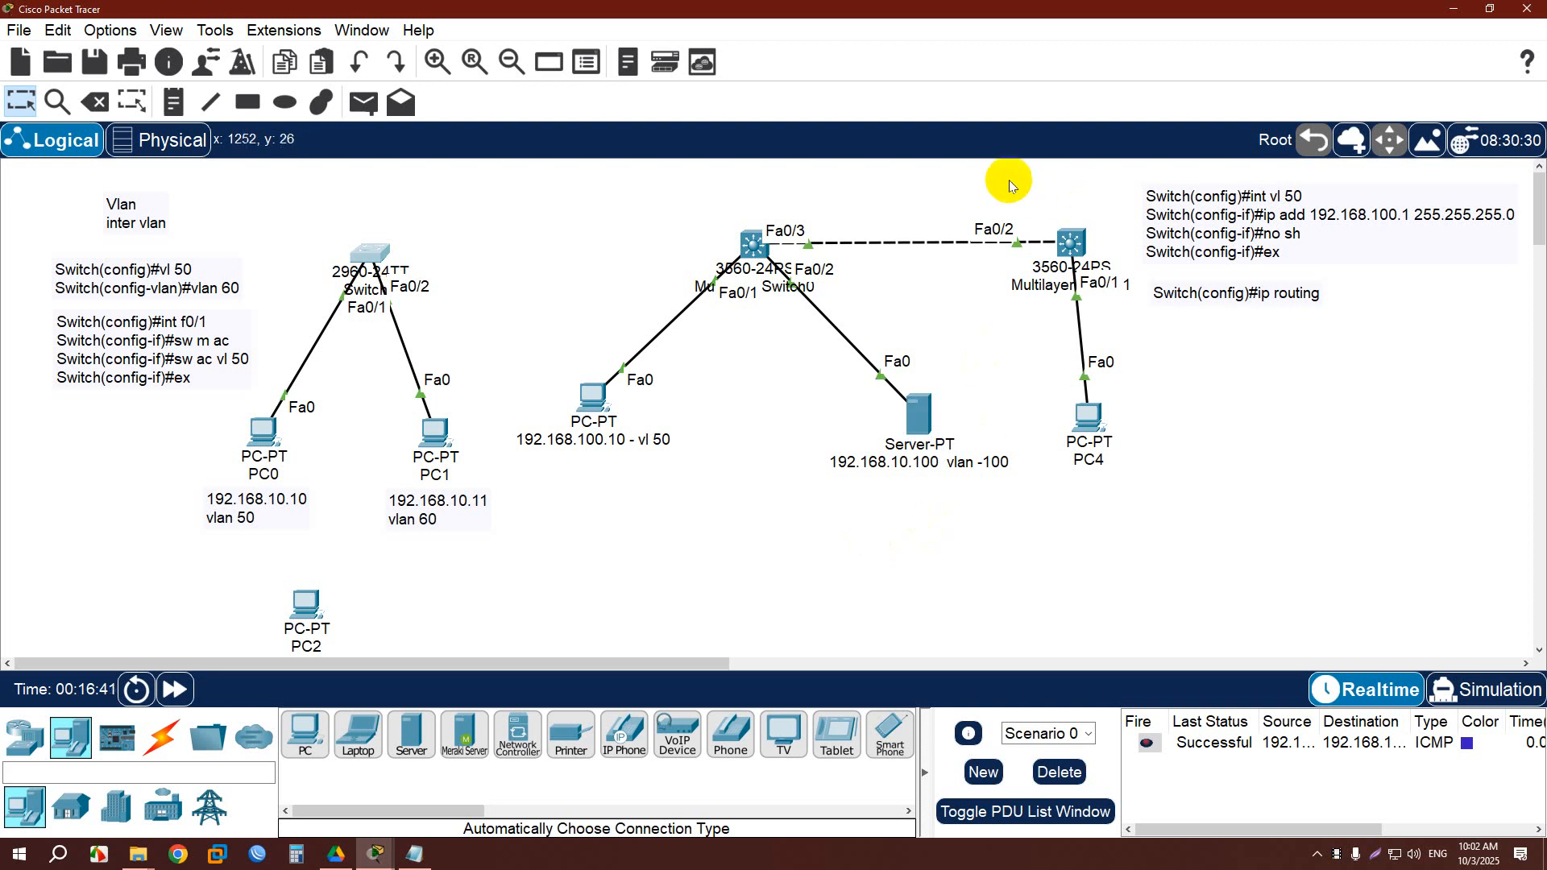
Move the VLAN 50 PC slightly closer to the VLAN 100 server, level with it below Multilayer Switch0.
left_click_drag(613, 427, 651, 448)
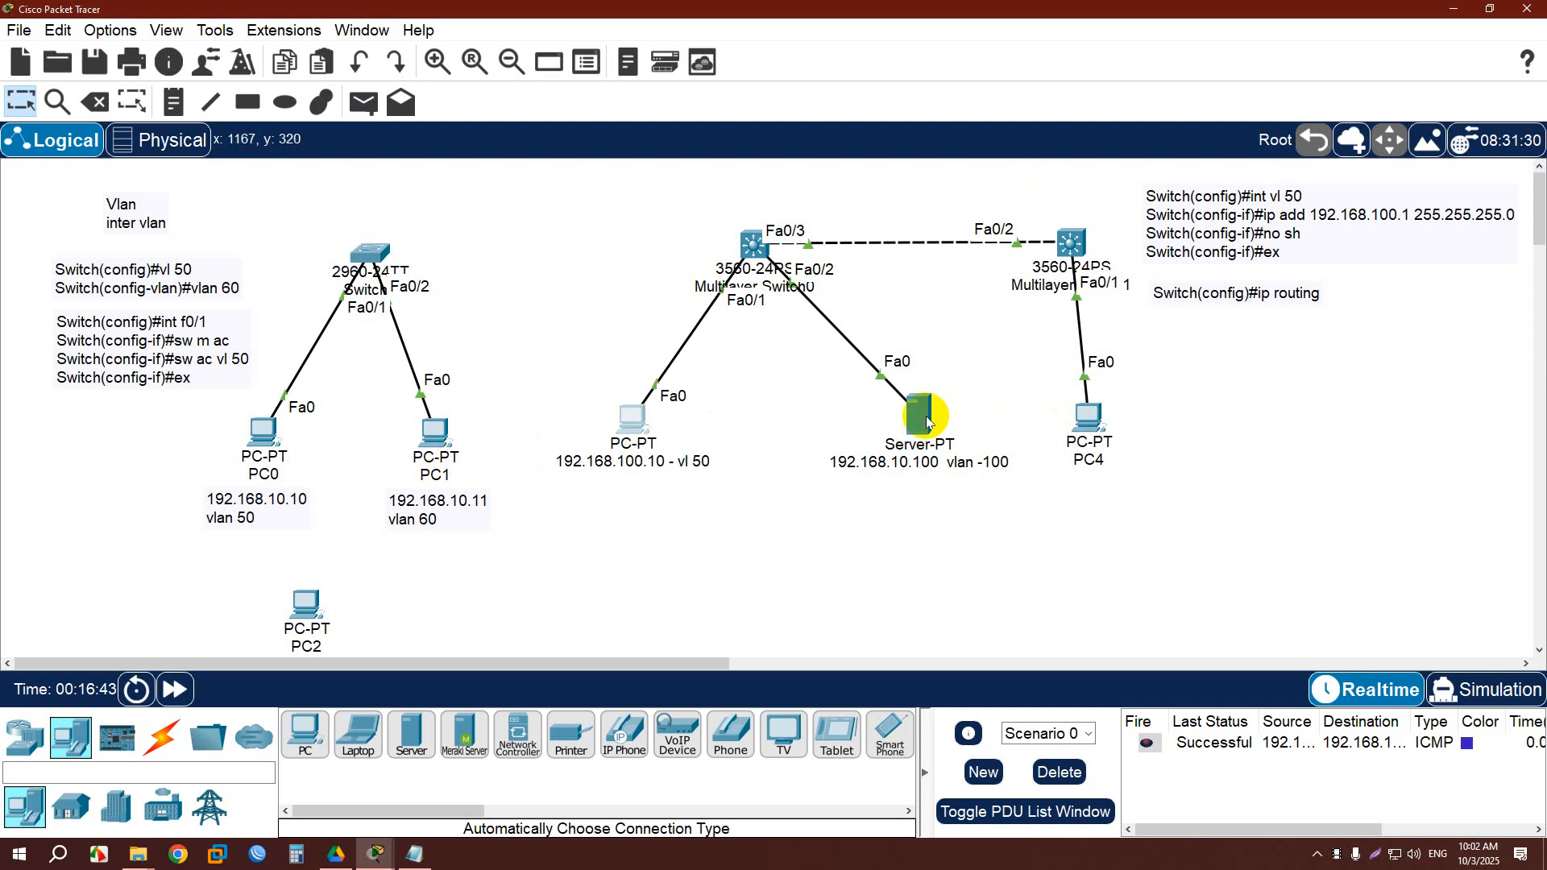
Move the VLAN 100 server closer to the VLAN 50 PC below Multilayer Switch0, and look over Multilayer Switch1 with PC4.
left_click_drag(926, 415, 864, 424)
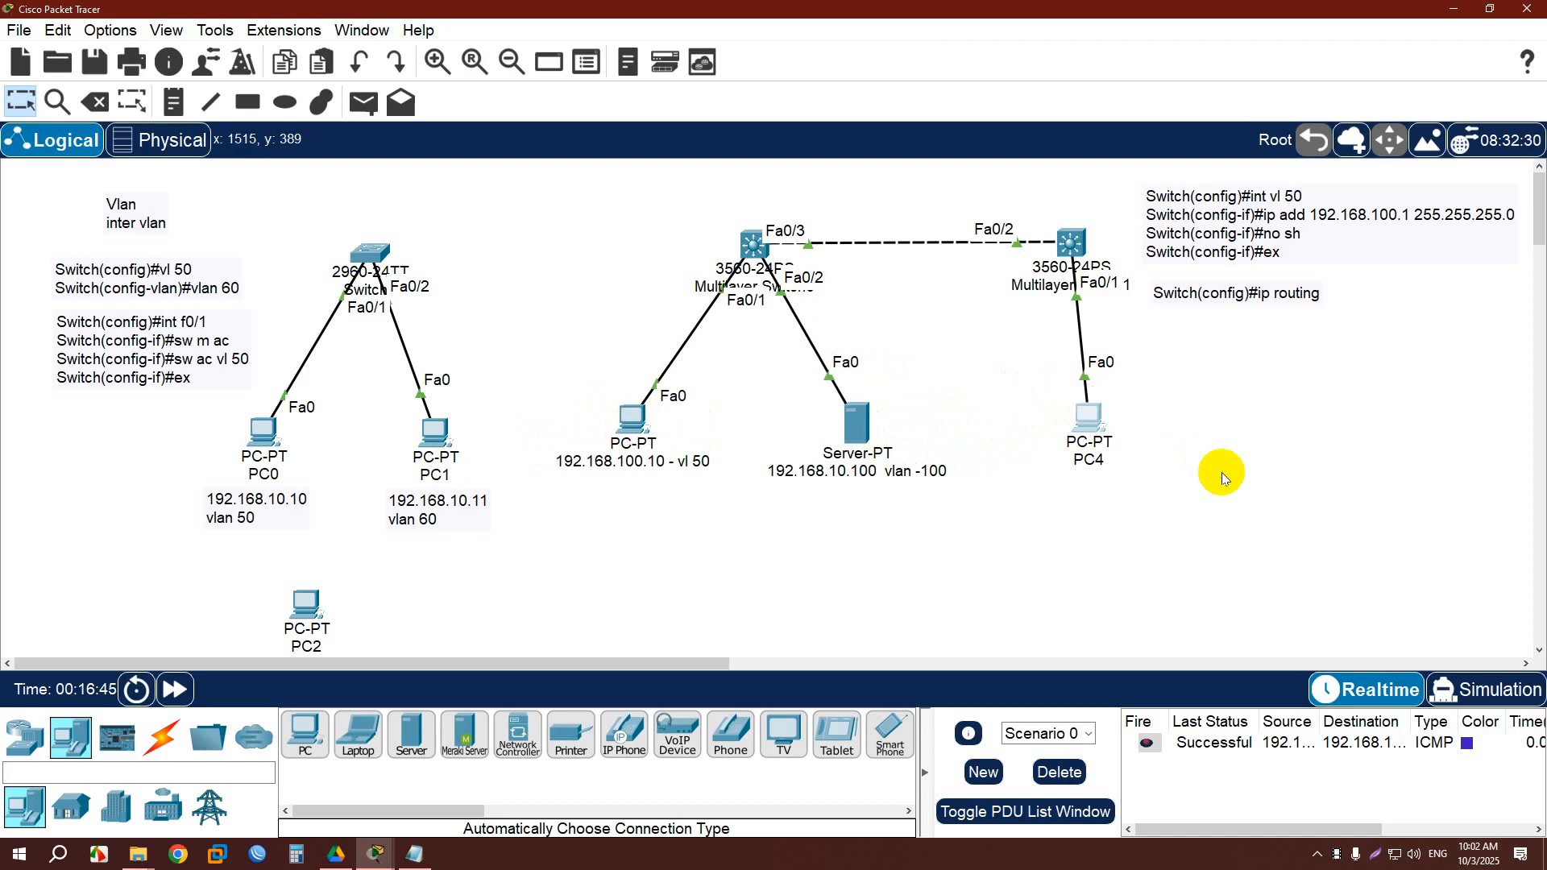
left_click_drag(992, 184, 1081, 277)
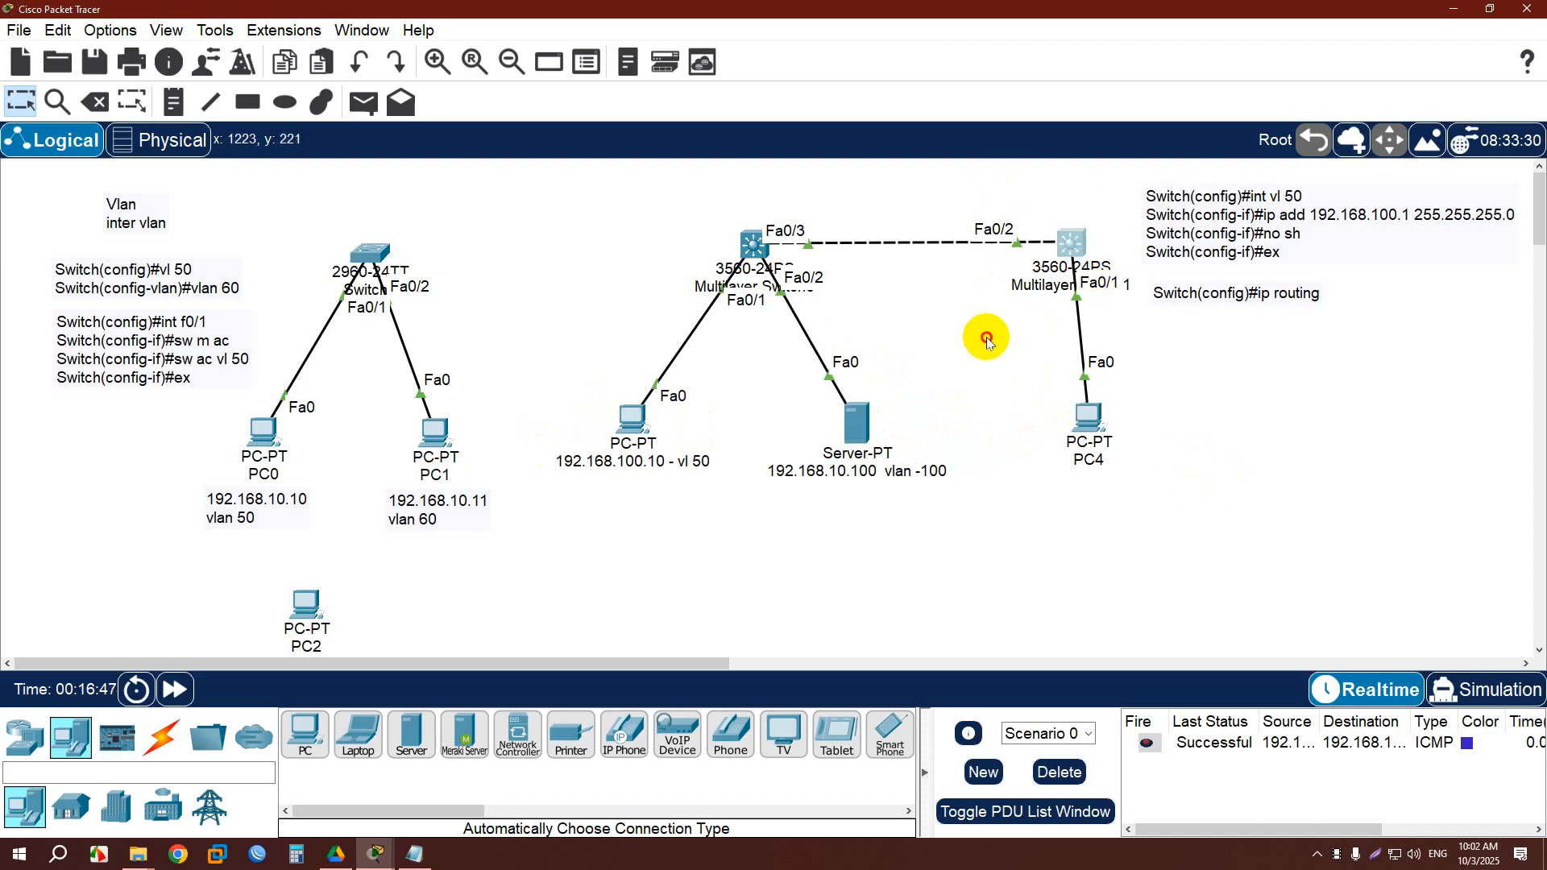
left_click(985, 336)
left_click_drag(980, 194, 1124, 484)
left_click(1188, 477)
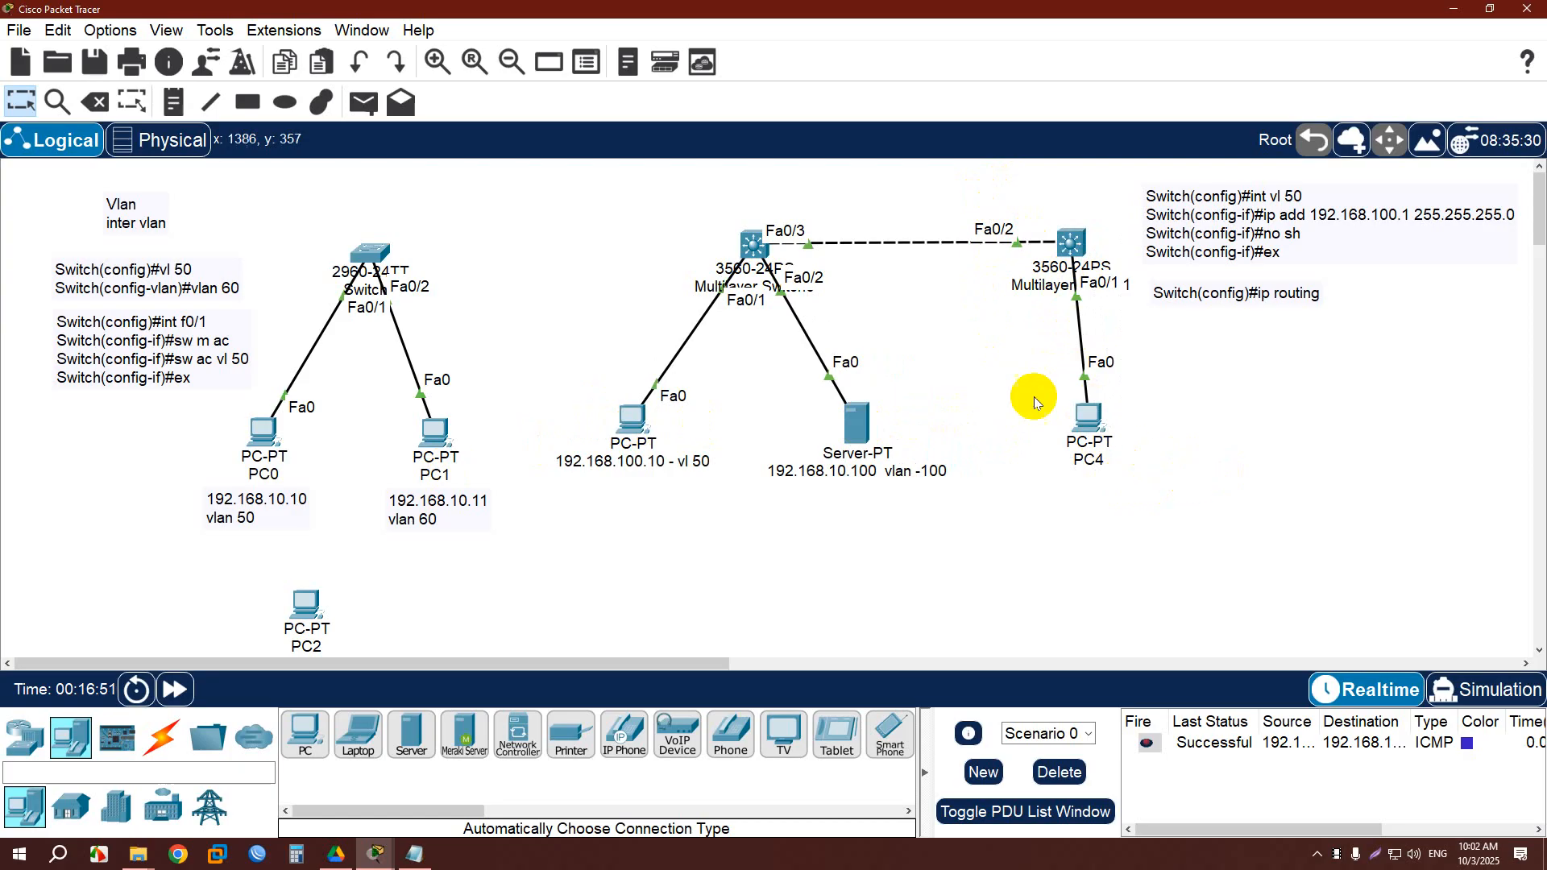
Examine the link between the two multilayer switches, along with PC4 and the VLAN 100 server attached to them.
left_click_drag(1022, 368, 1165, 484)
left_click_drag(949, 393, 809, 494)
left_click(945, 540)
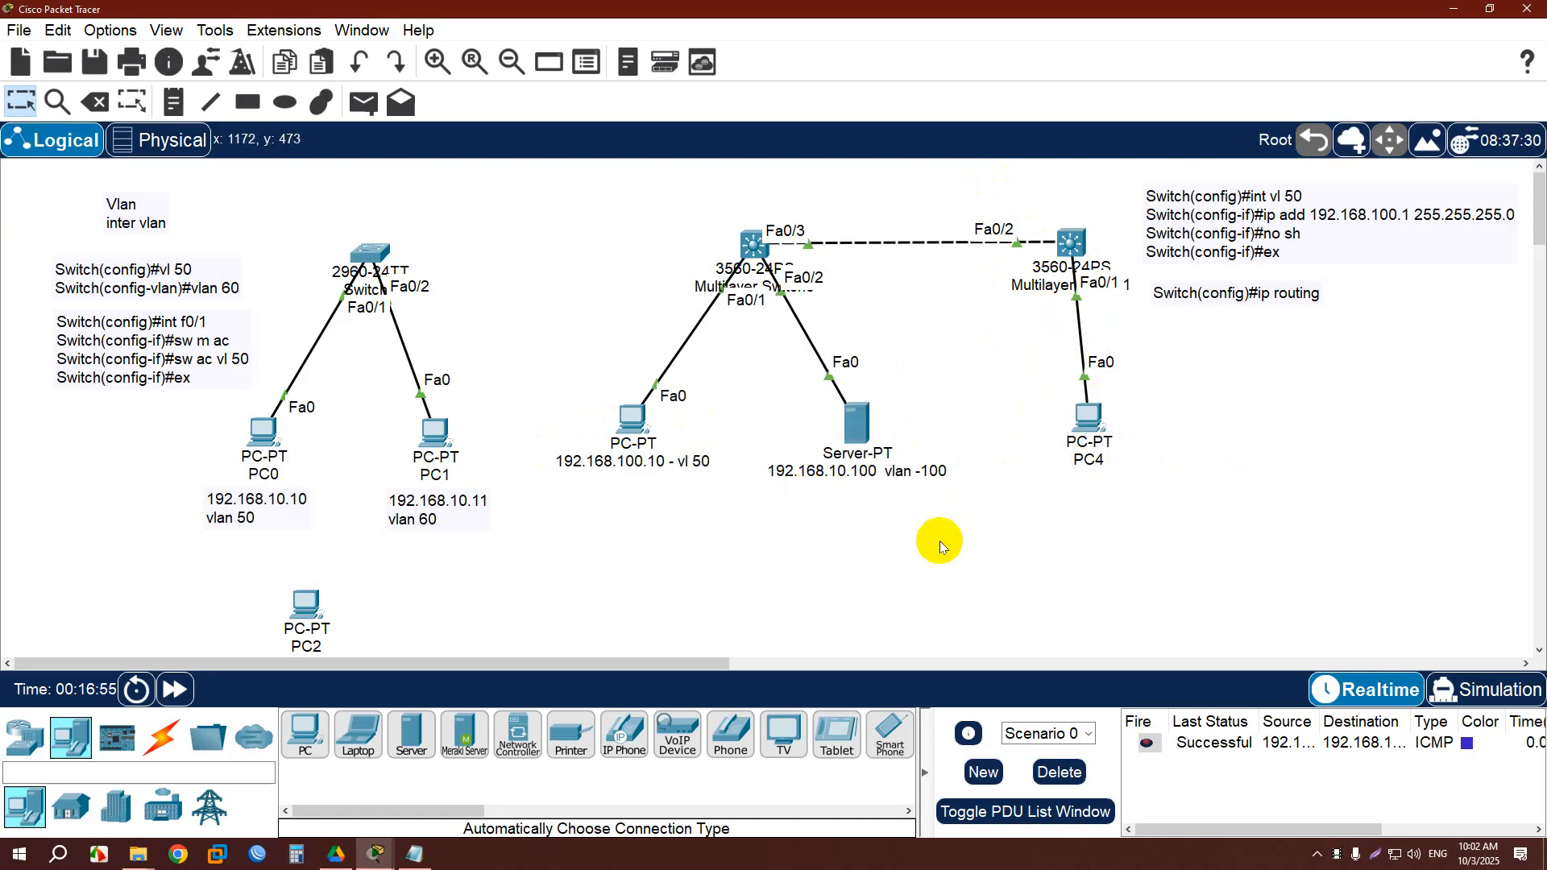
left_click_drag(712, 196, 790, 271)
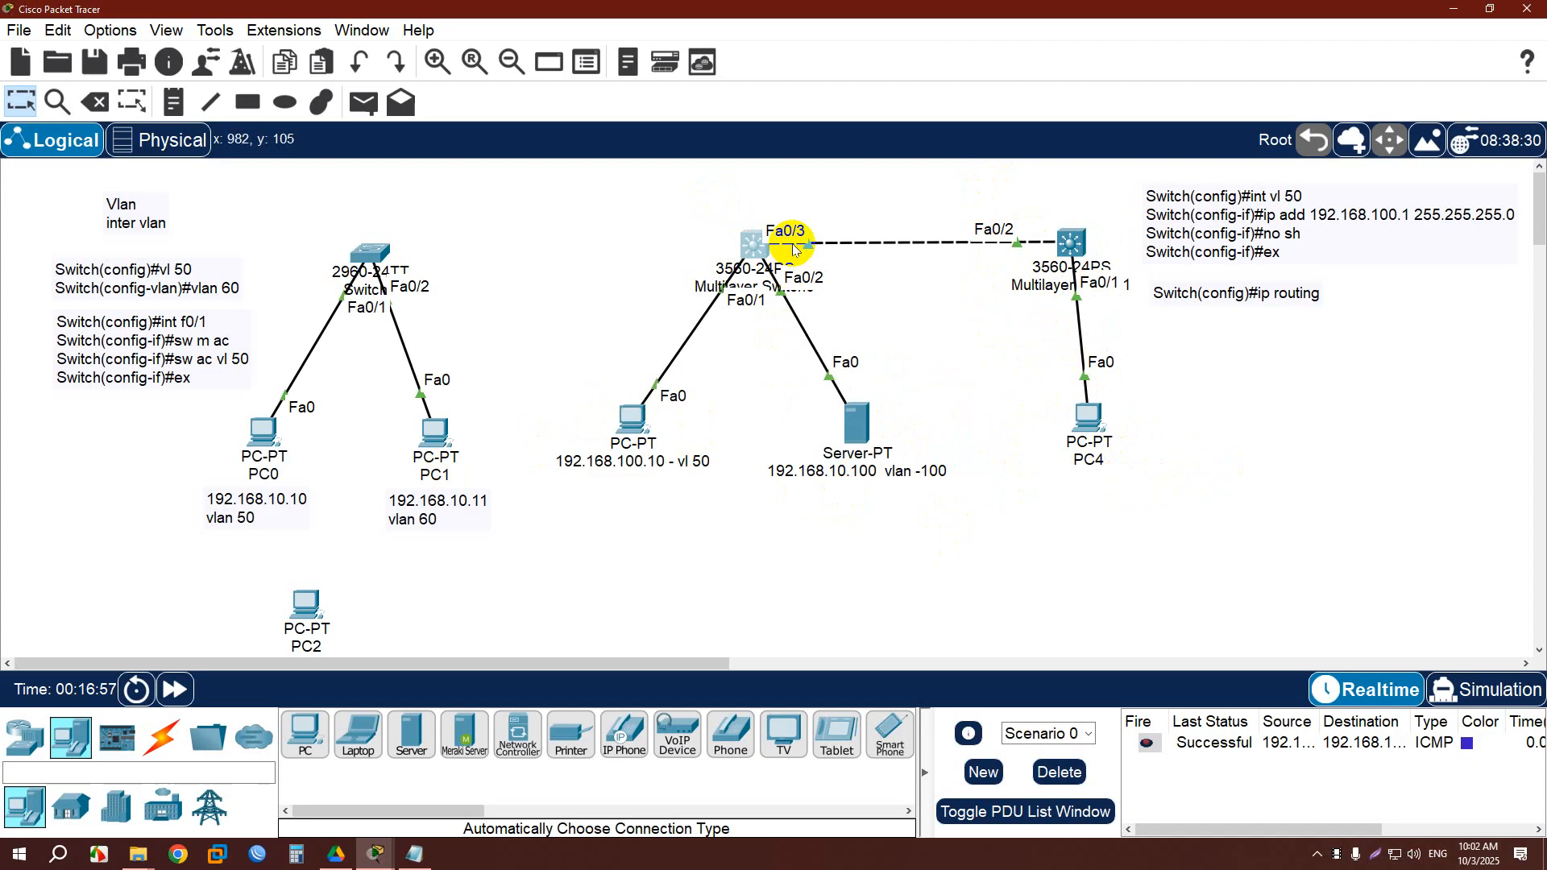
left_click_drag(1009, 374, 1240, 520)
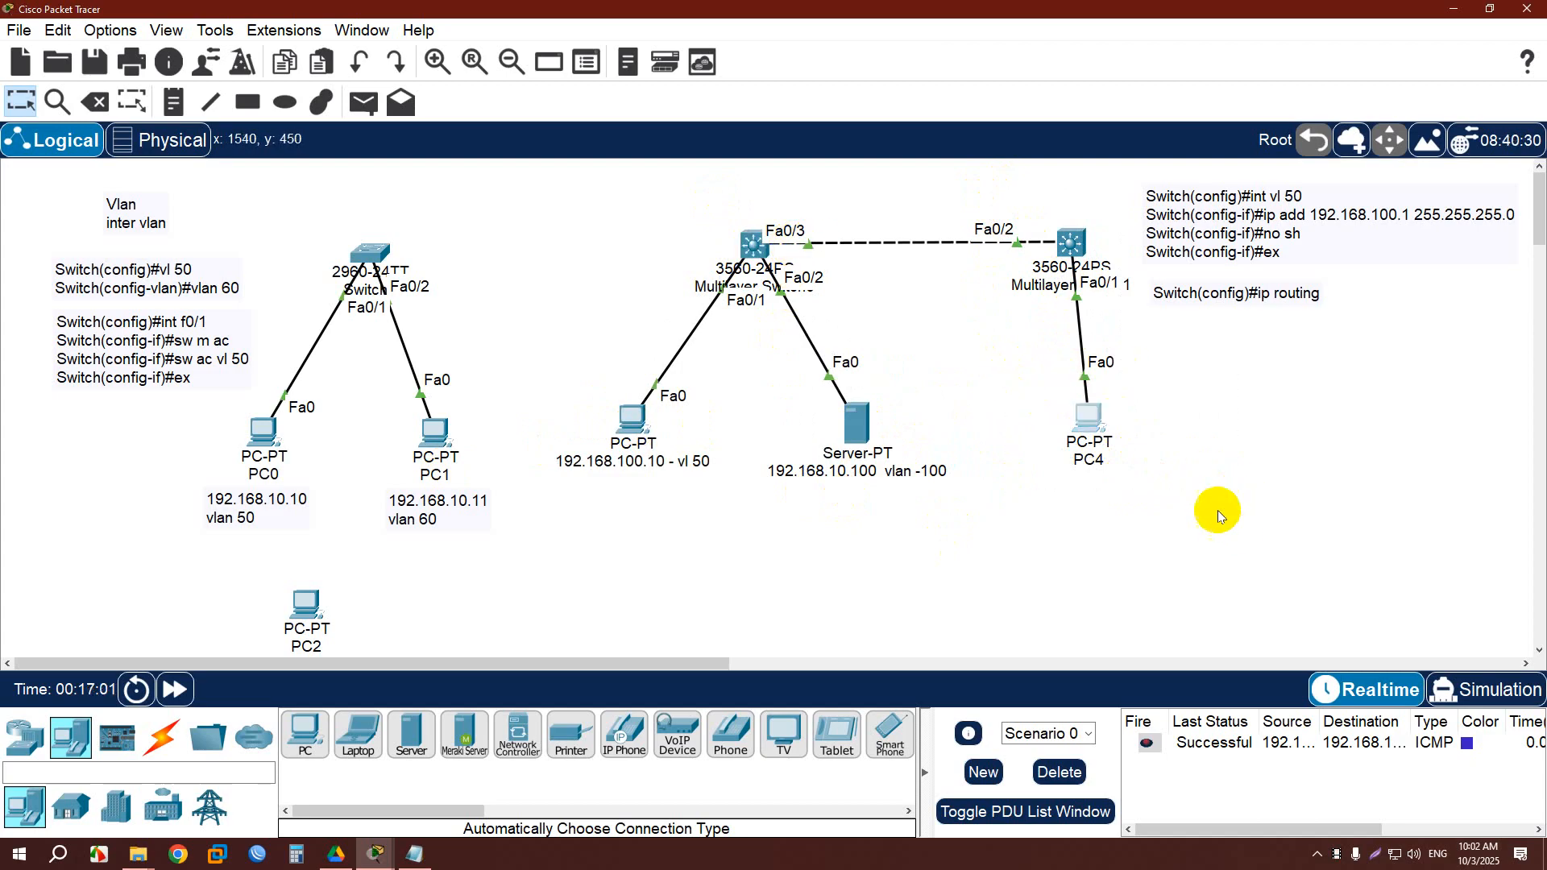
left_click_drag(1015, 201, 1108, 326)
left_click(1130, 425)
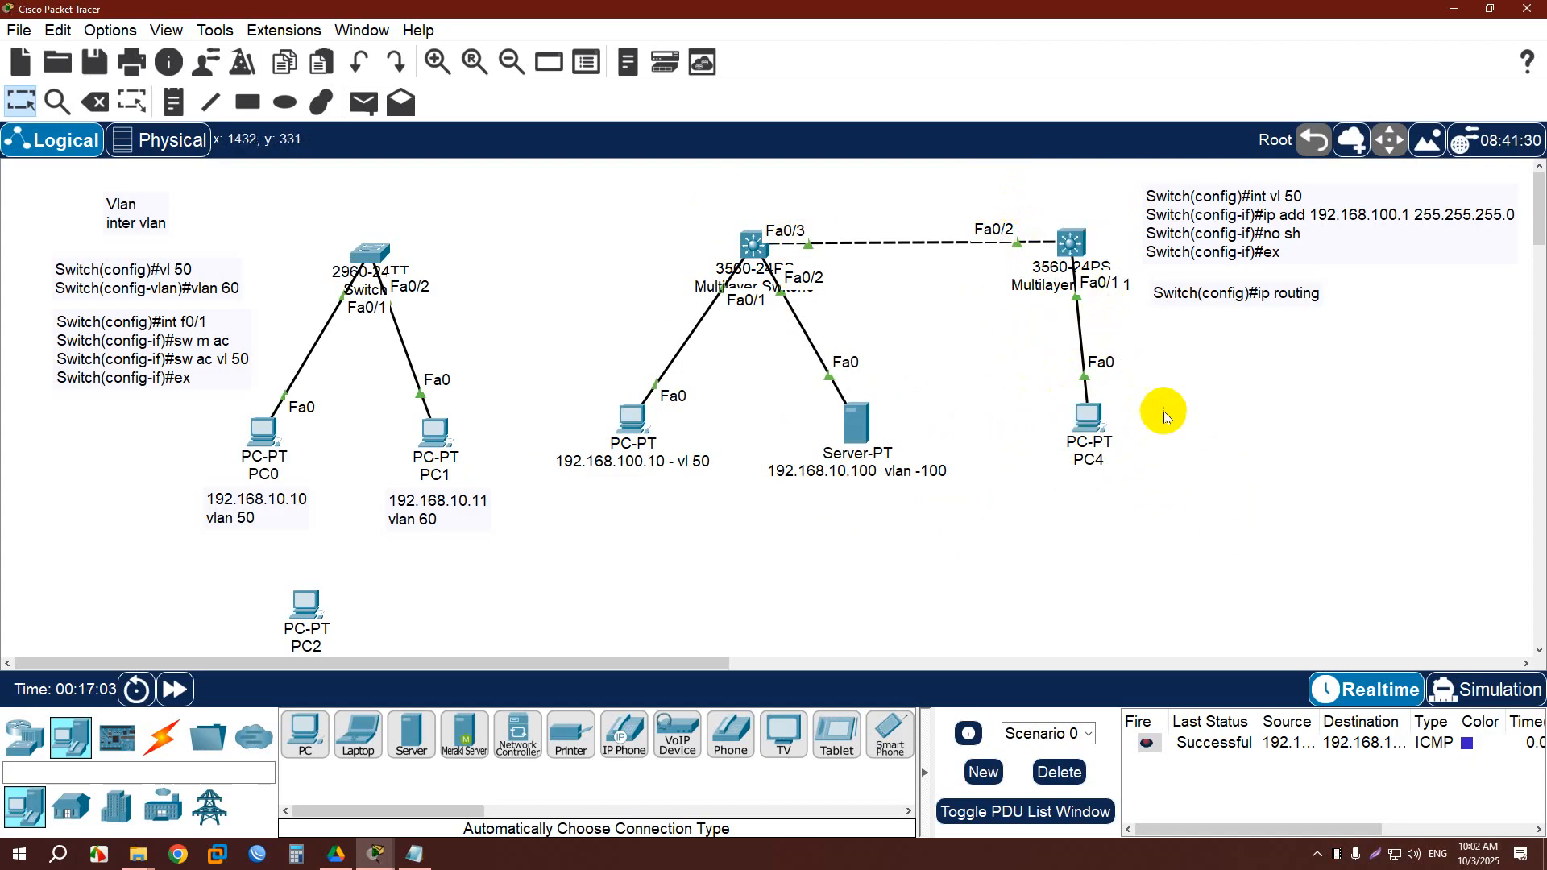
left_click_drag(1180, 374, 1037, 506)
left_click(1117, 521)
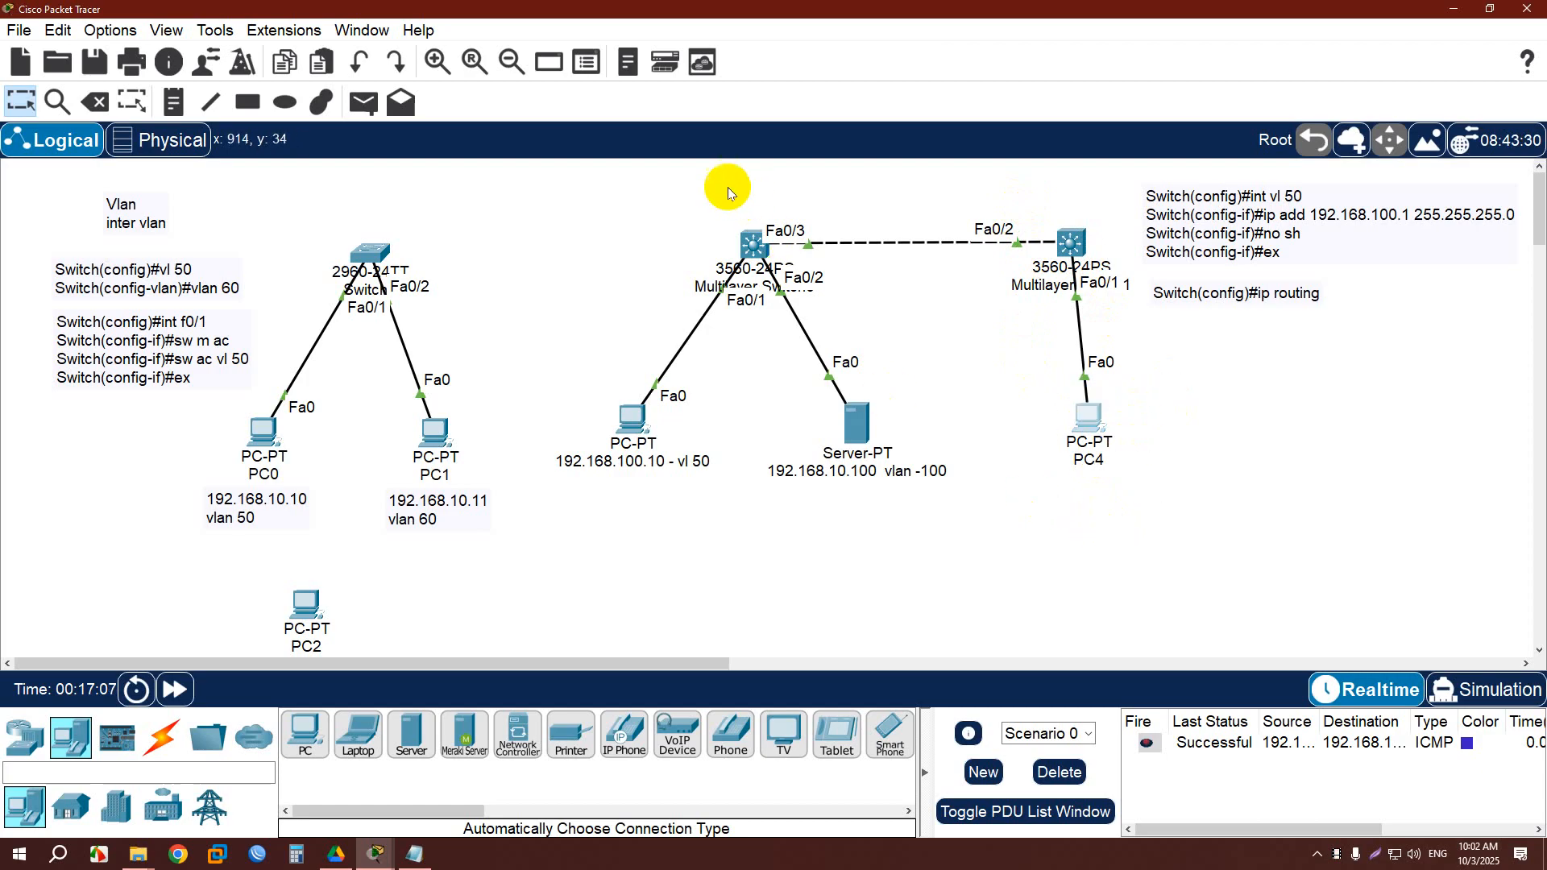
left_click_drag(722, 192, 851, 272)
left_click_drag(777, 398, 980, 512)
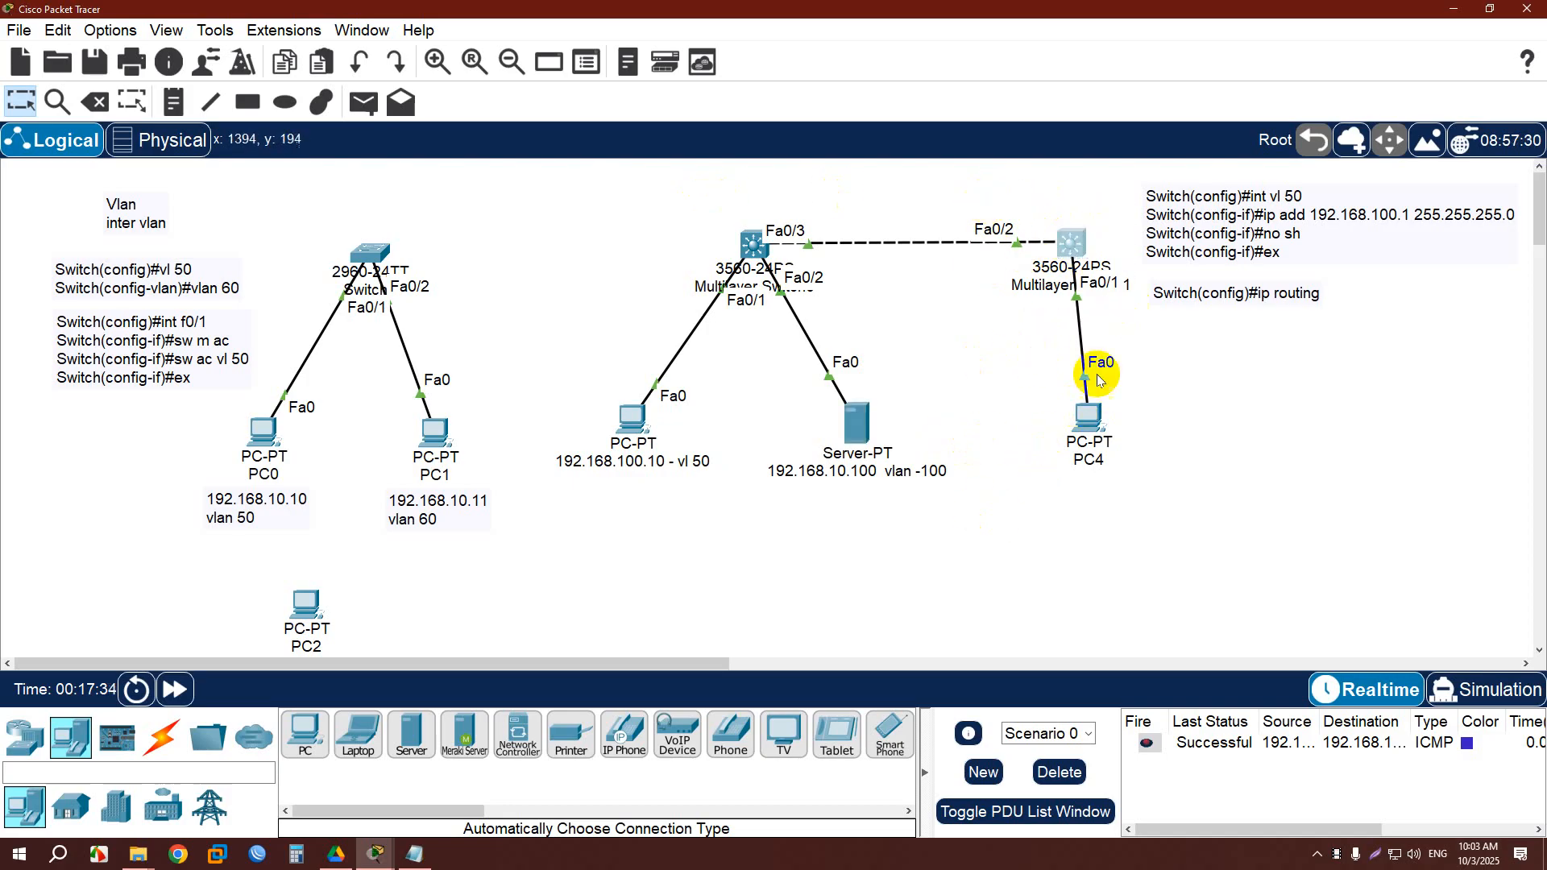
left_click_drag(976, 392, 812, 501)
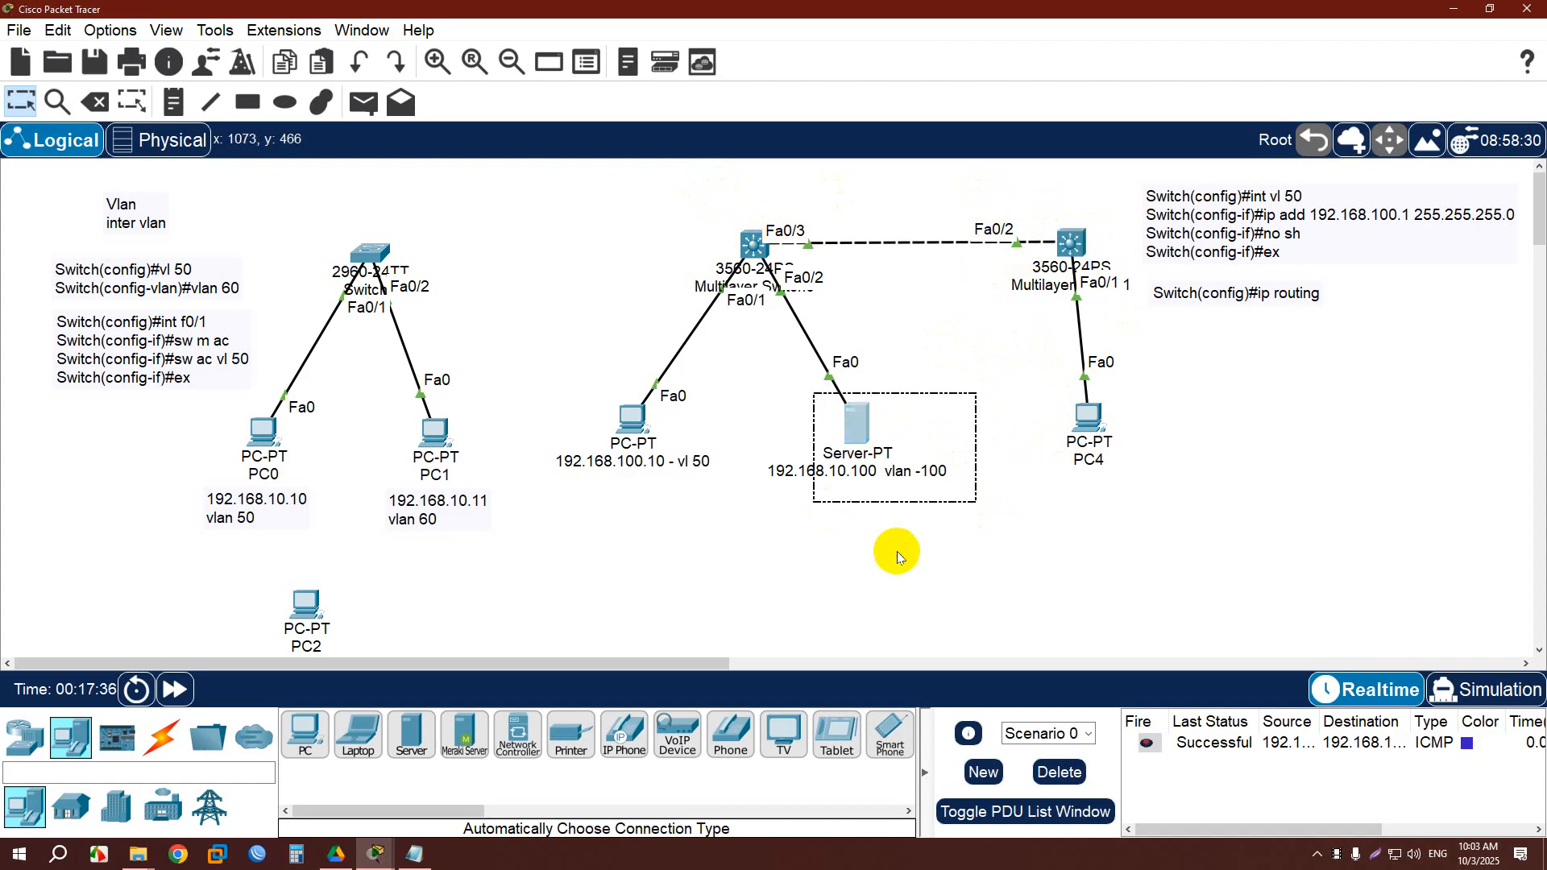
left_click(970, 550)
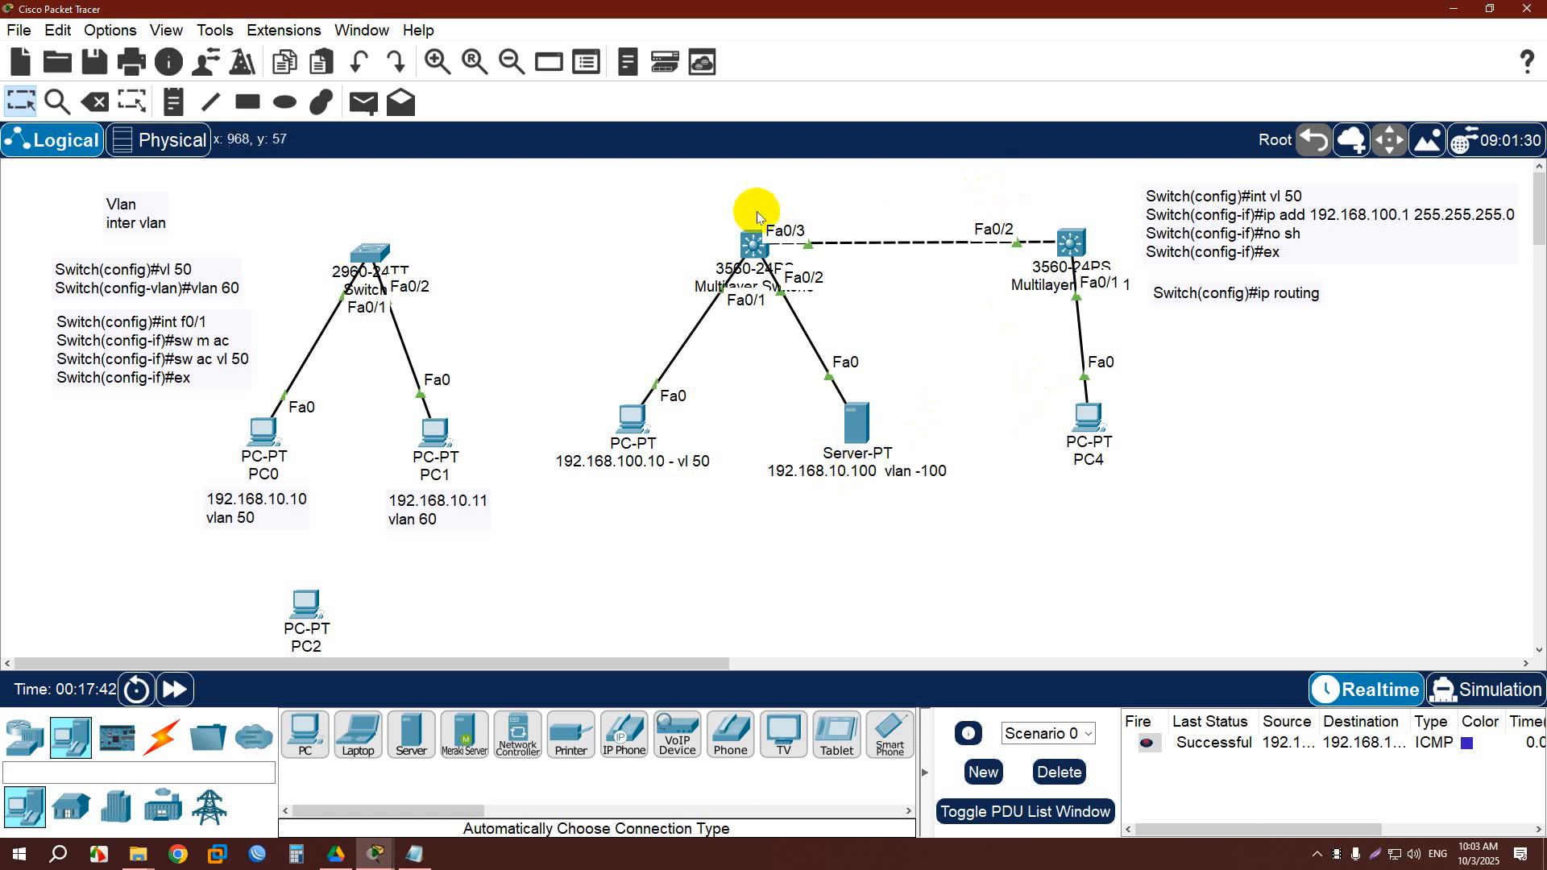
left_click_drag(723, 209, 1118, 269)
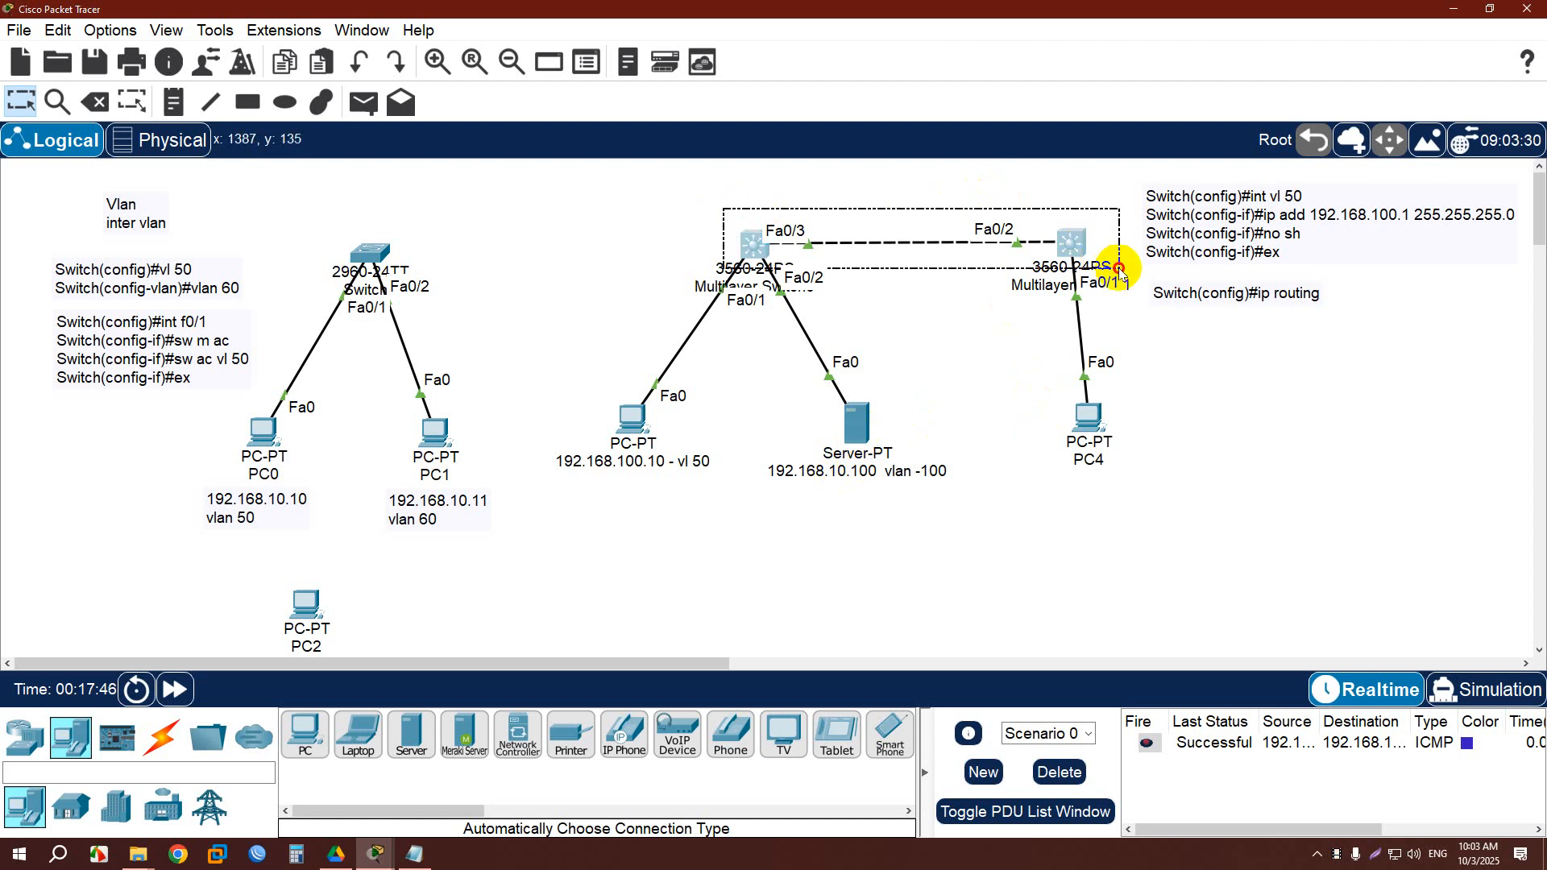
left_click_drag(1118, 268, 1118, 268)
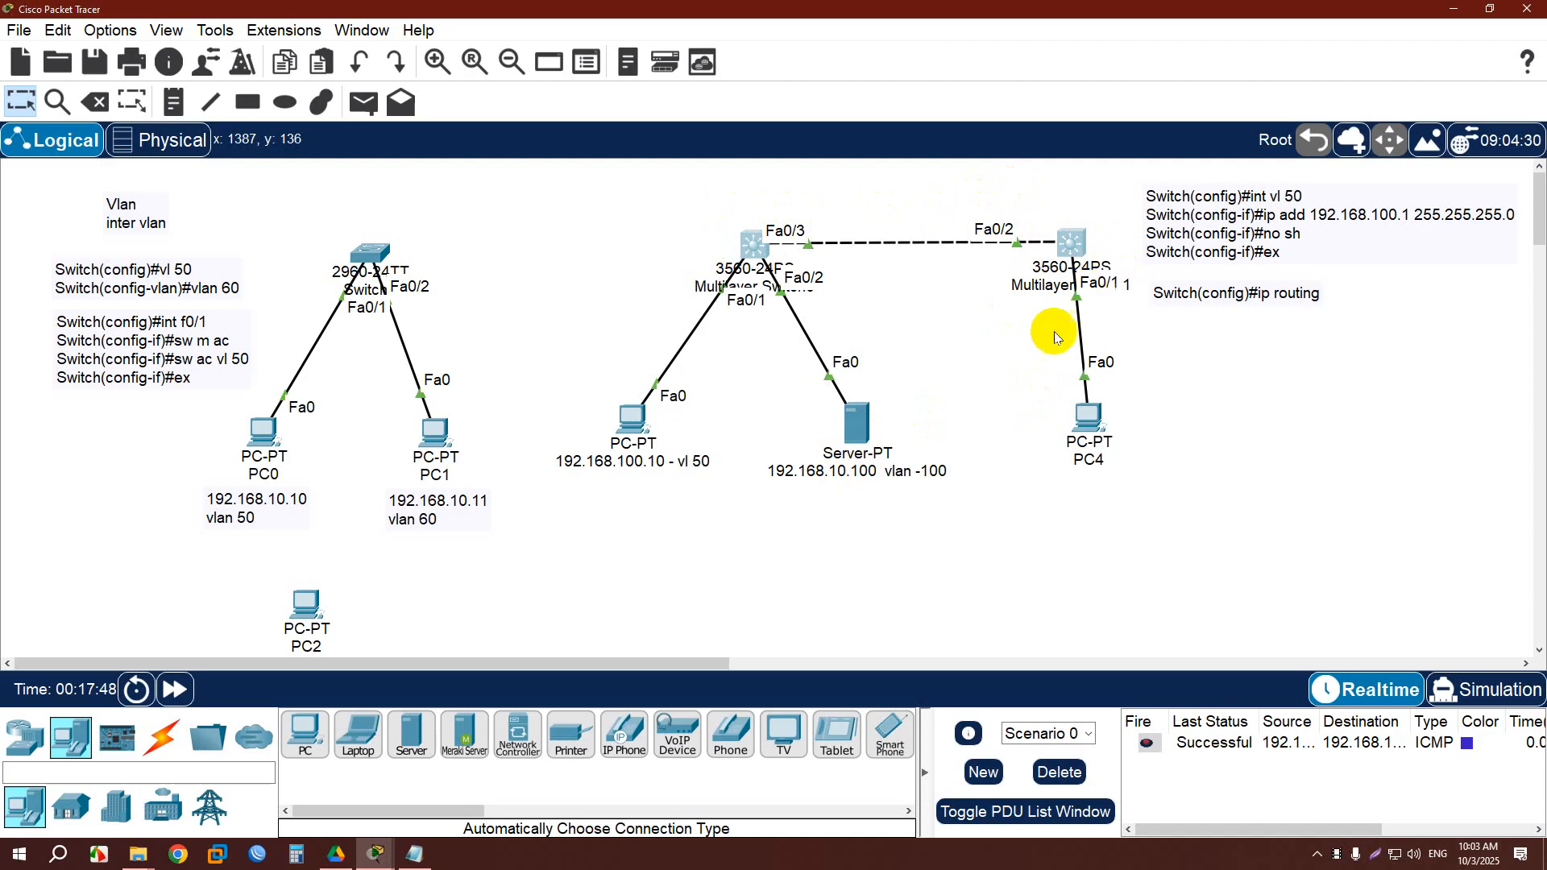
left_click(985, 379)
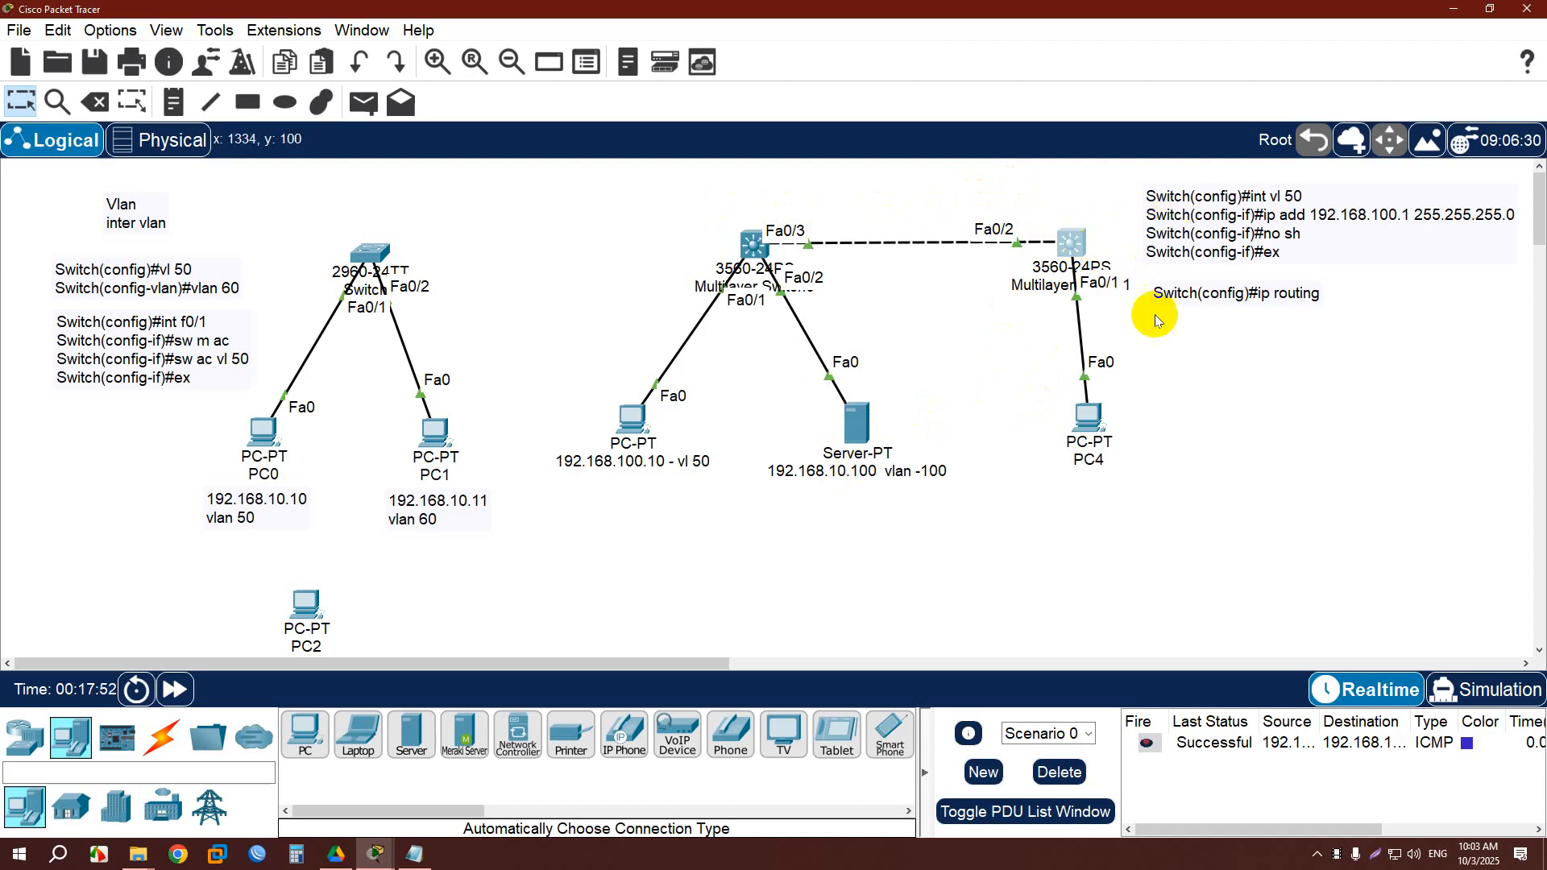
Open Multilayer Switch1's command line and answer no to the initial configuration dialog.
left_click(1072, 242)
left_click_drag(725, 190, 407, 87)
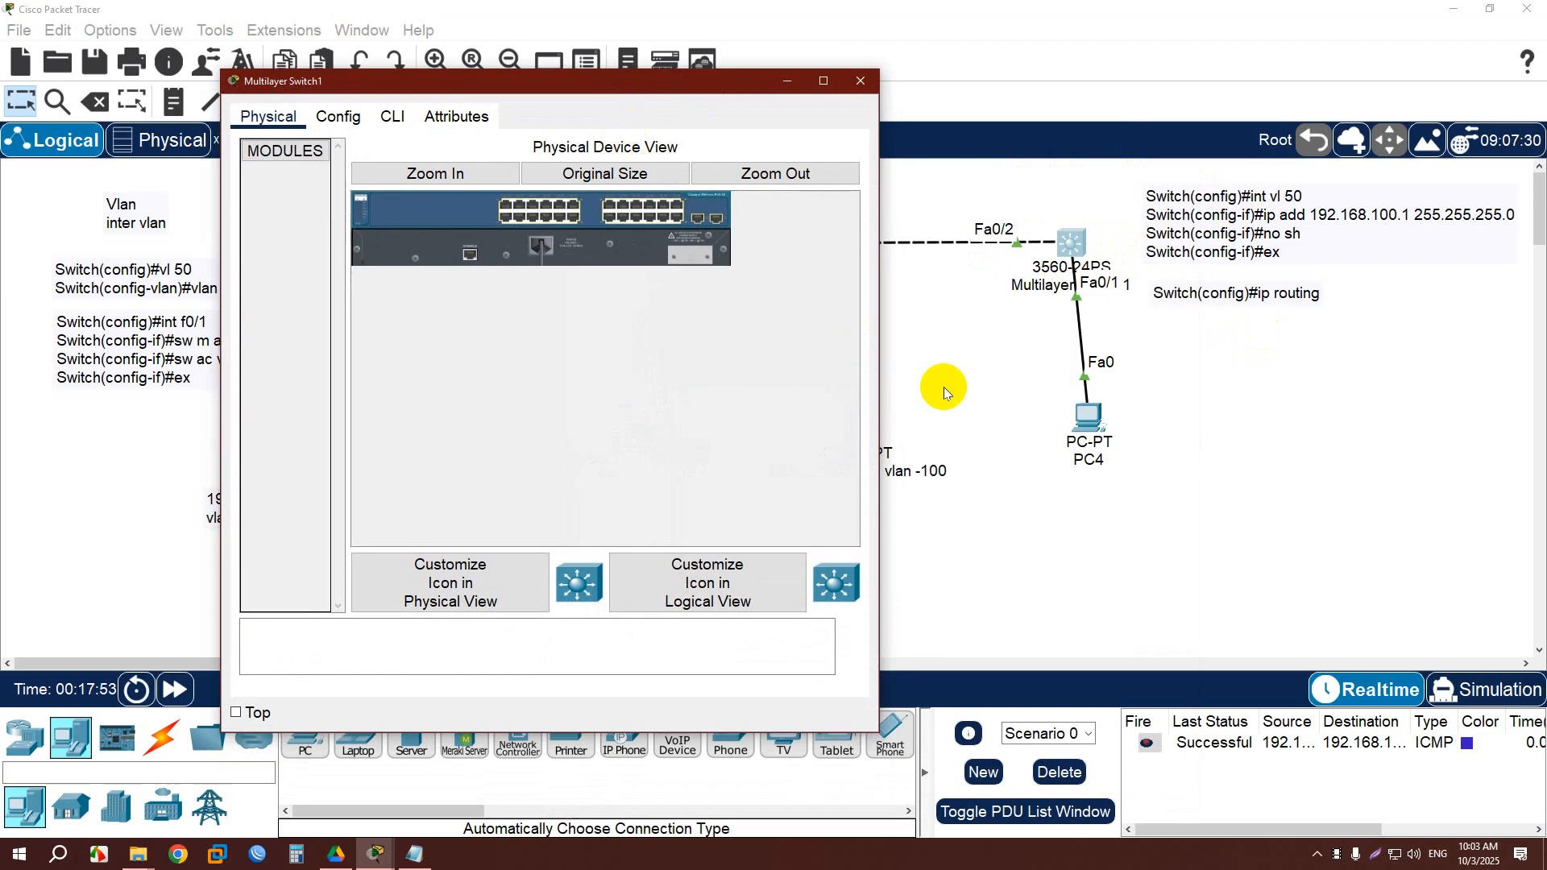
left_click(392, 116)
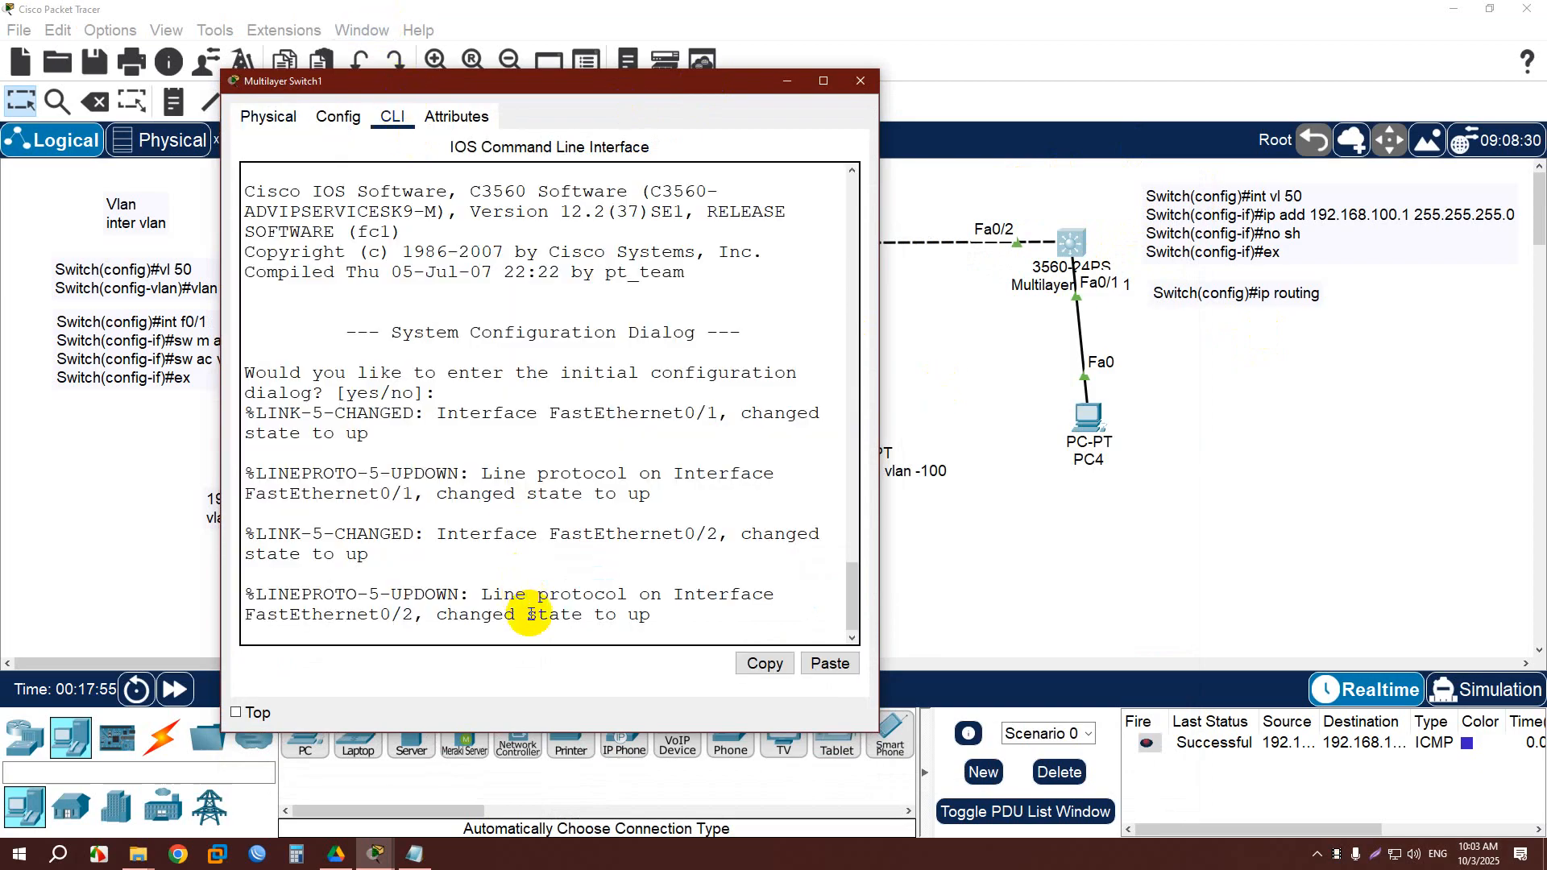
key("Return")
key("Return")
key("Return")
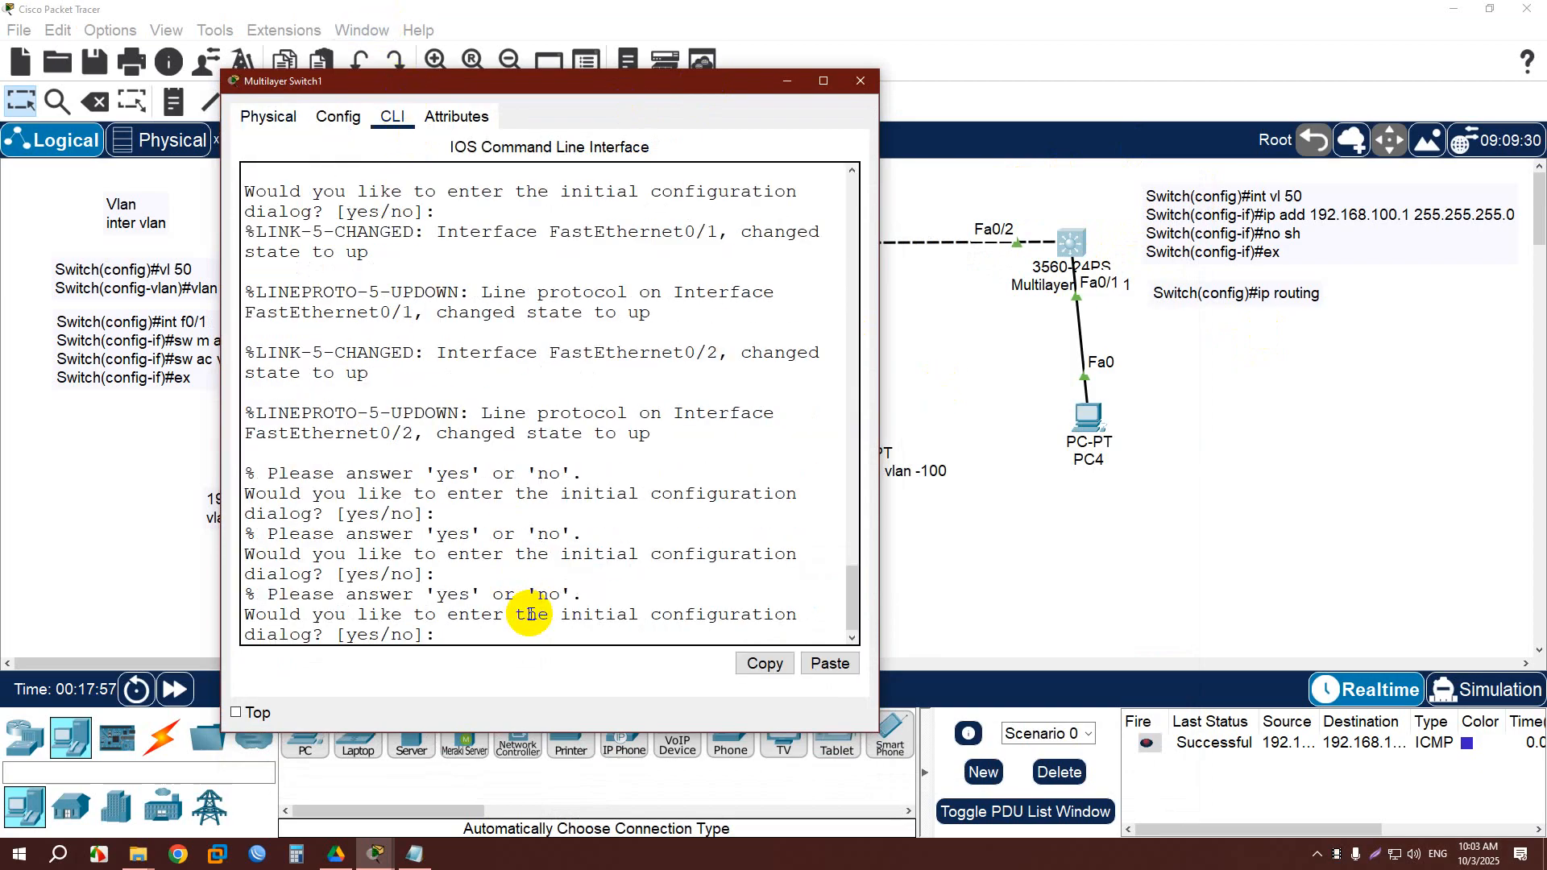
type("no")
key("Return")
key("Return")
key("Return")
Enter global configuration mode on Multilayer Switch1 with en and conf t, and close the switch's window.
type("en")
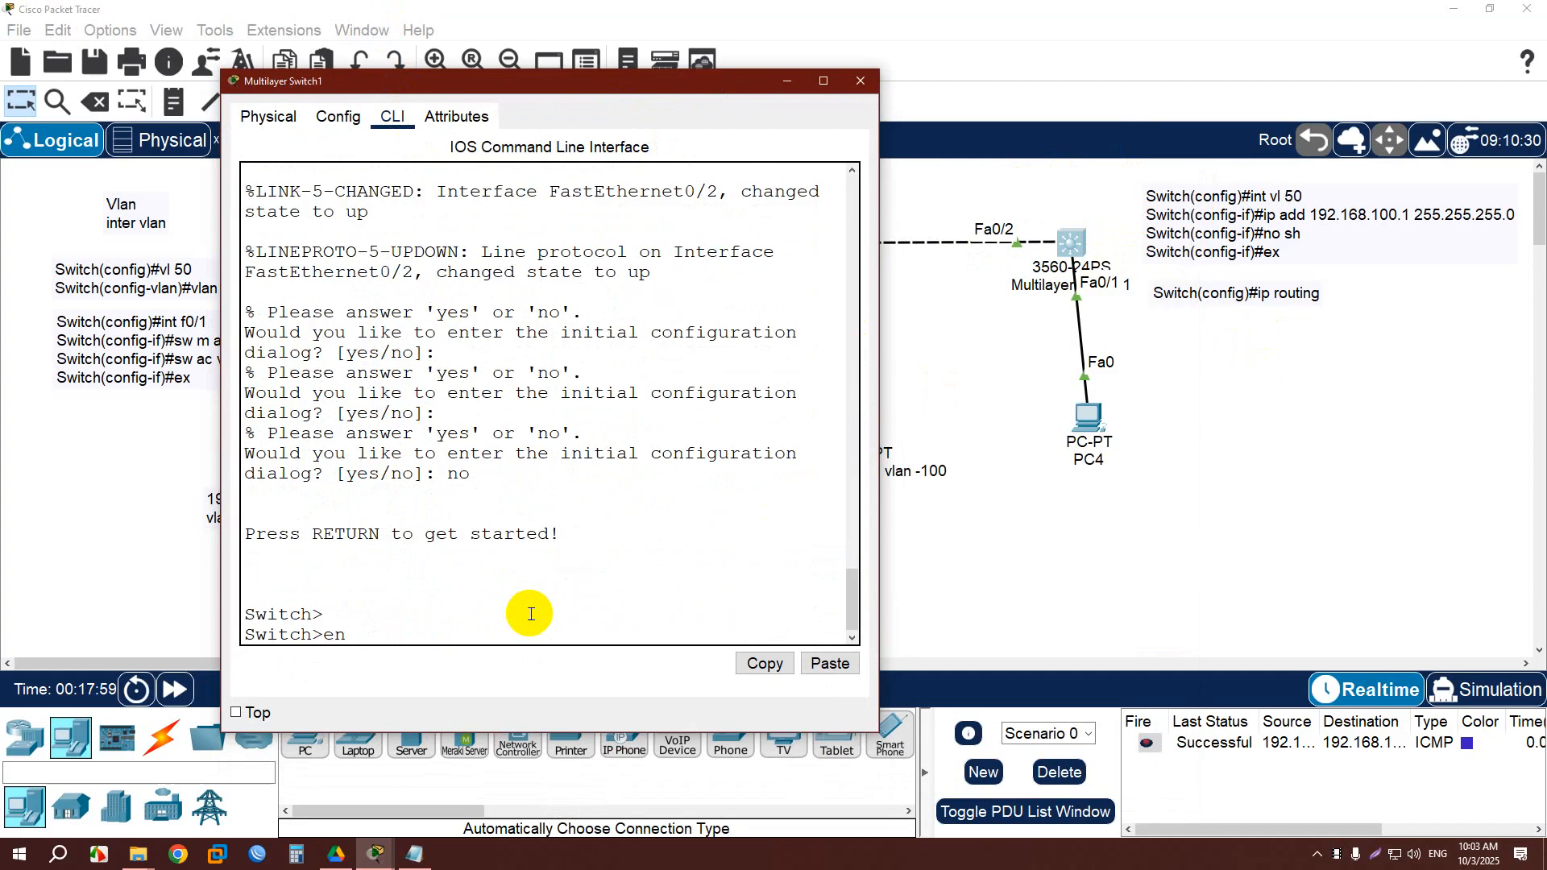
key("Return")
key("Return")
type("c")
key("BackSpace")
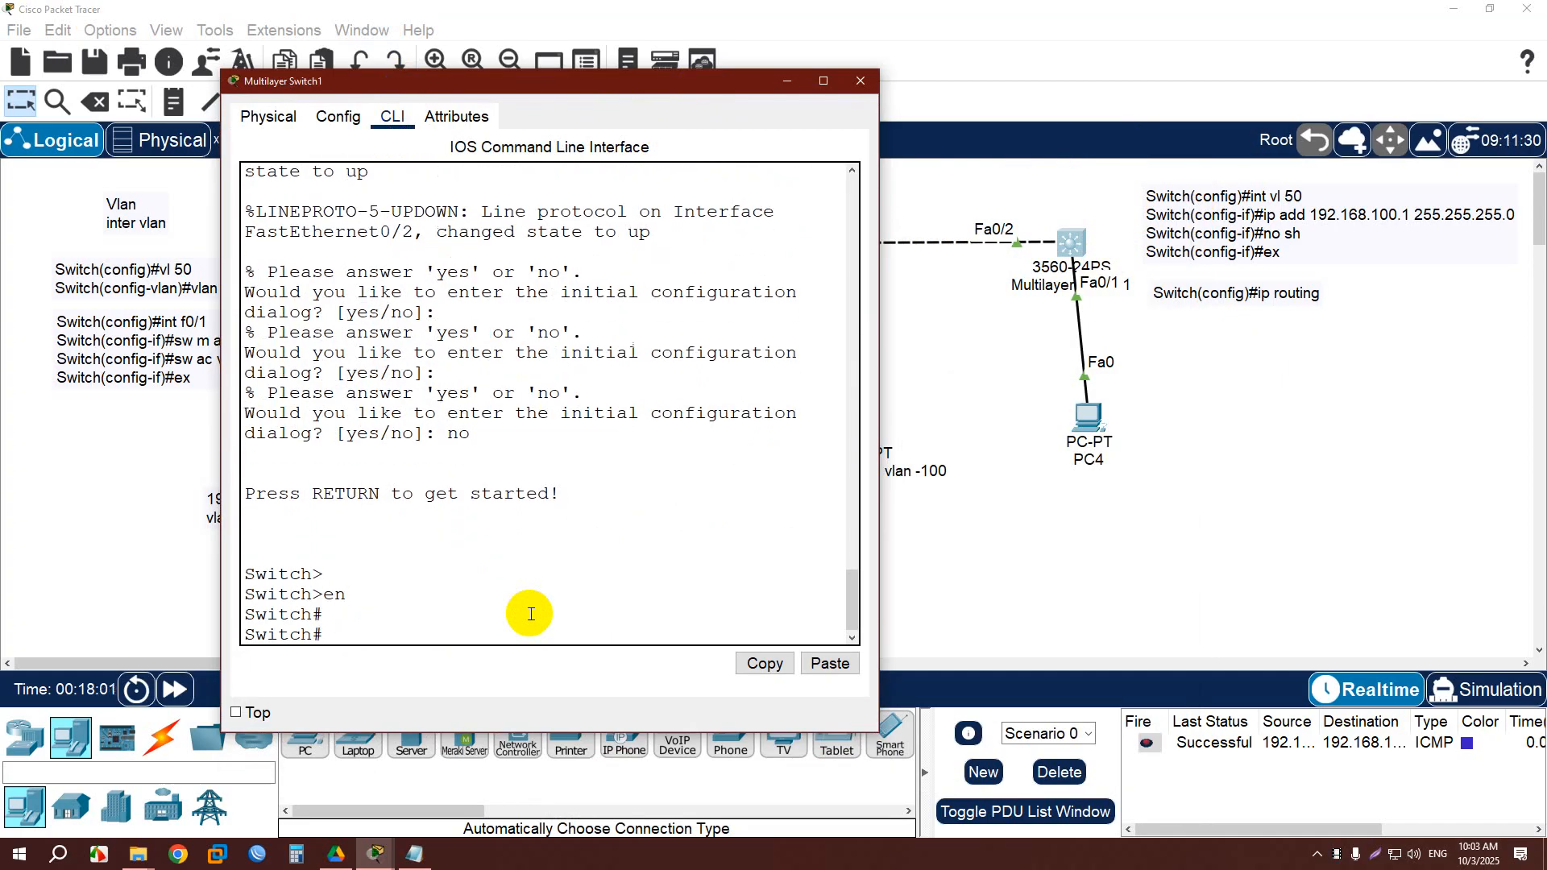
type("conf t")
key("Return")
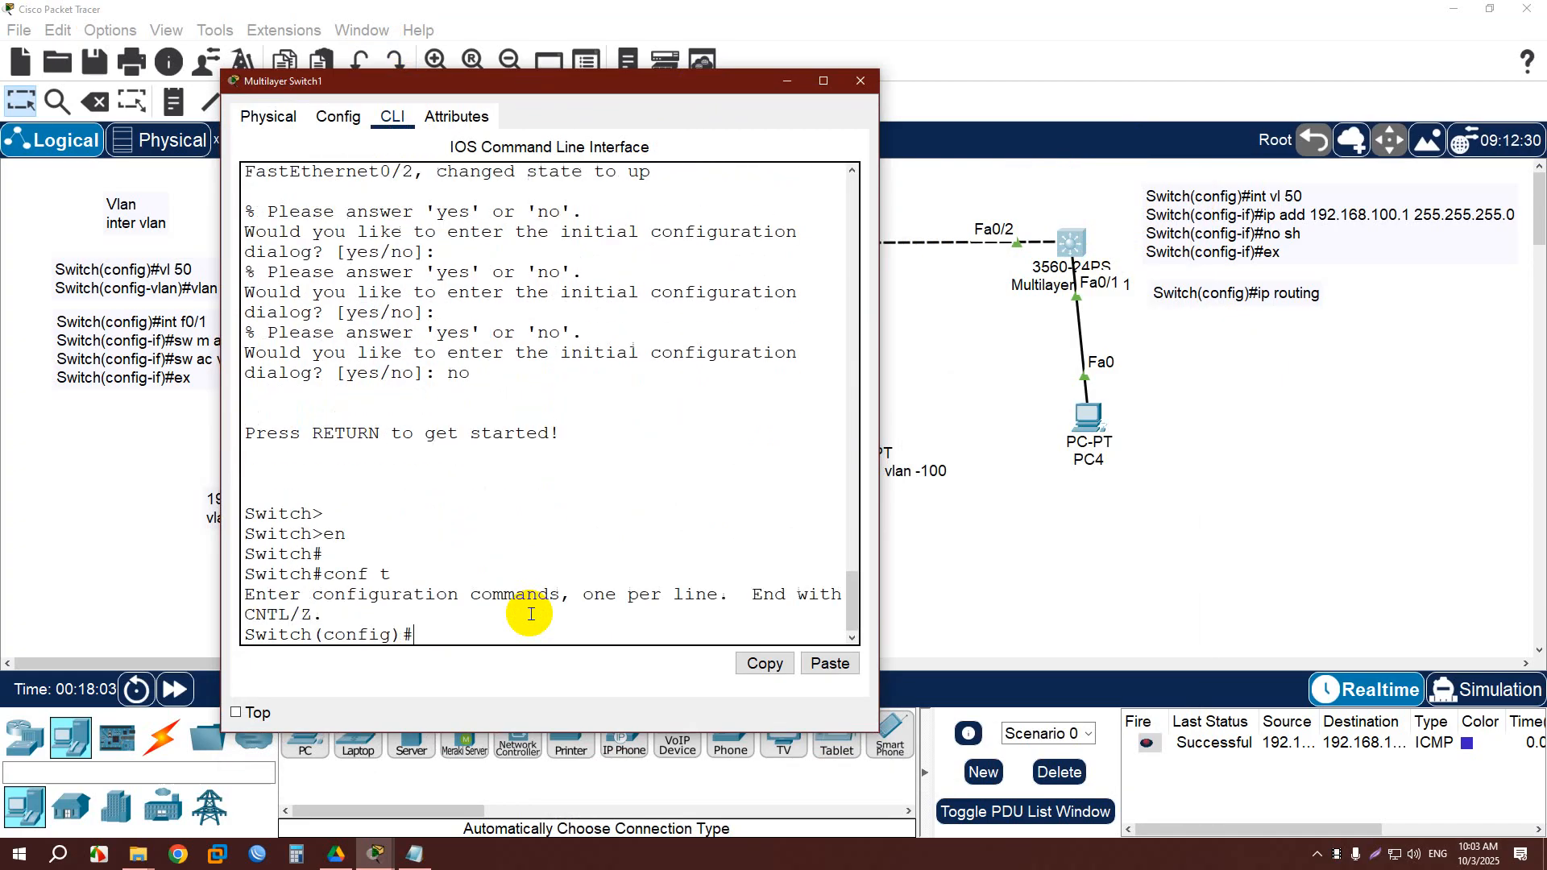
key("Return")
key("Return")
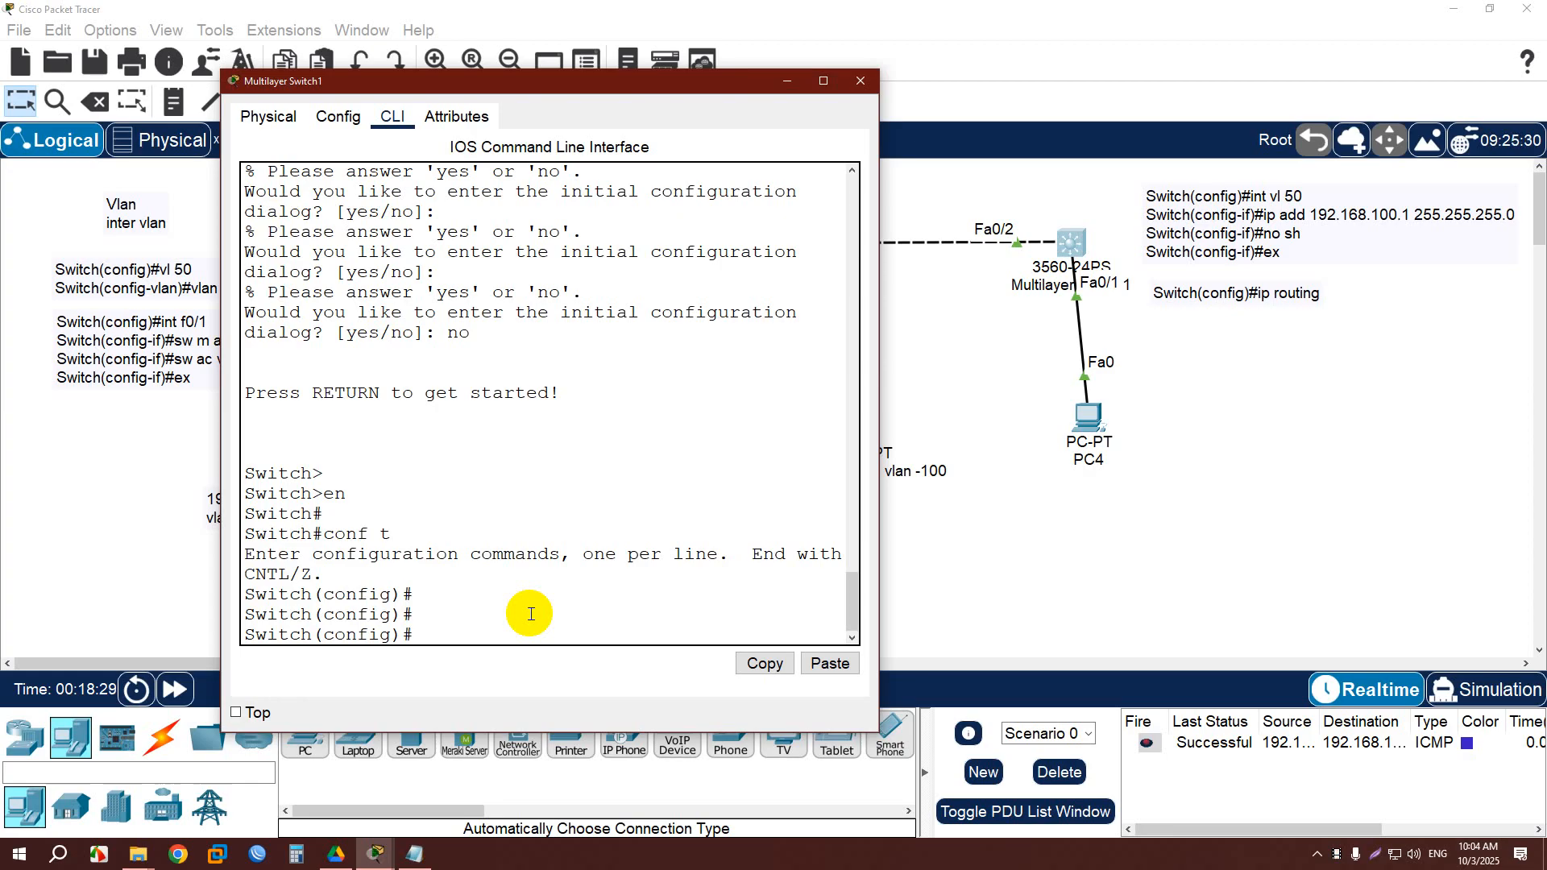
left_click(859, 80)
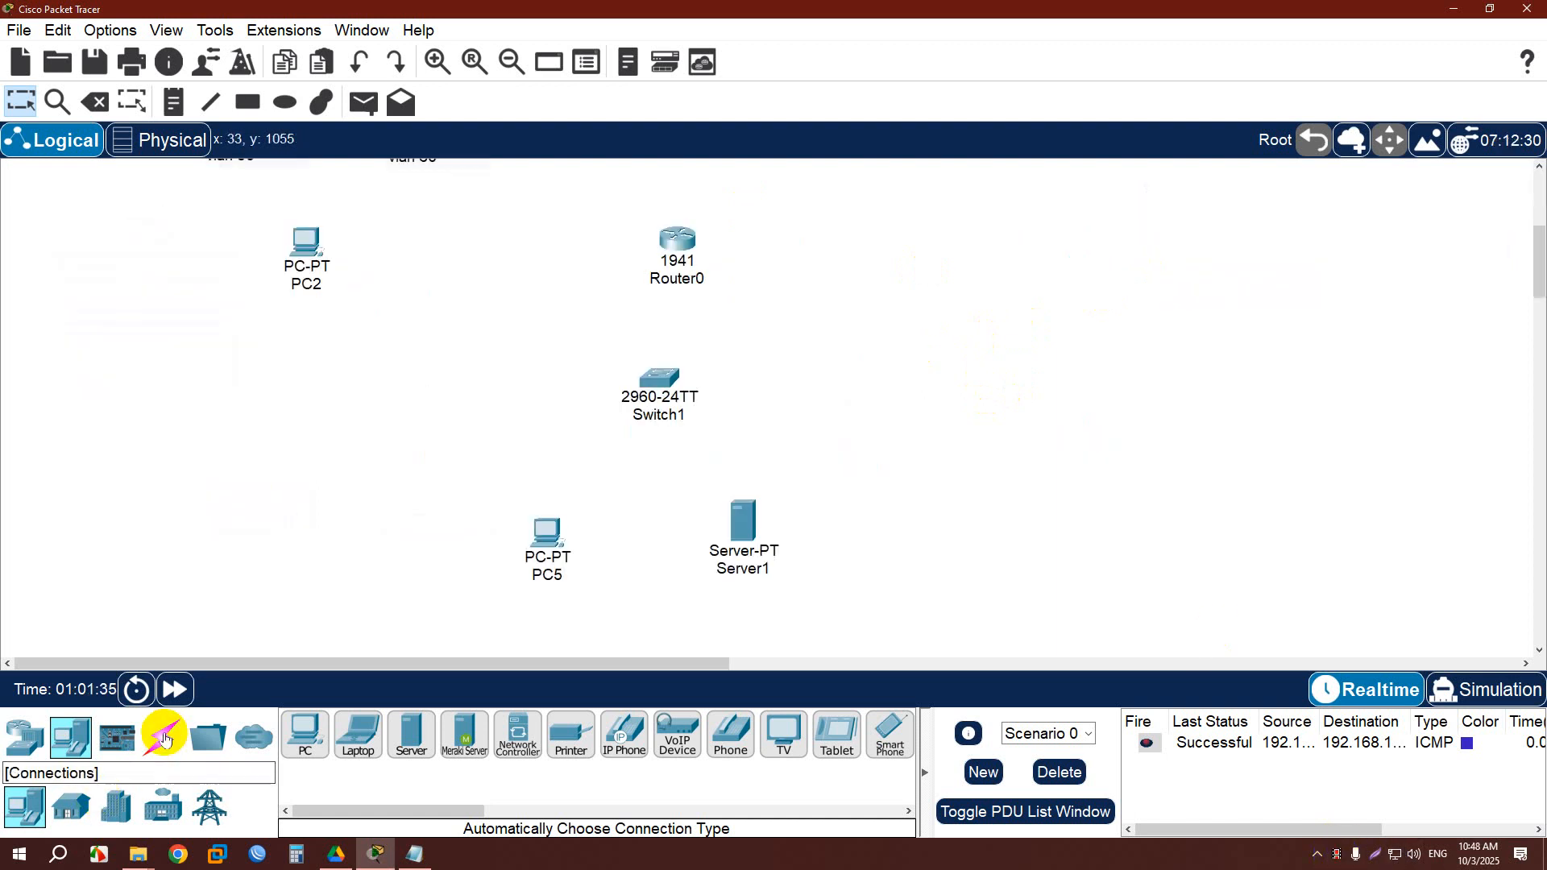
Cable Switch1 to Router0, PC5 and Server1 using the automatic connection type.
left_click(163, 738)
left_click(304, 734)
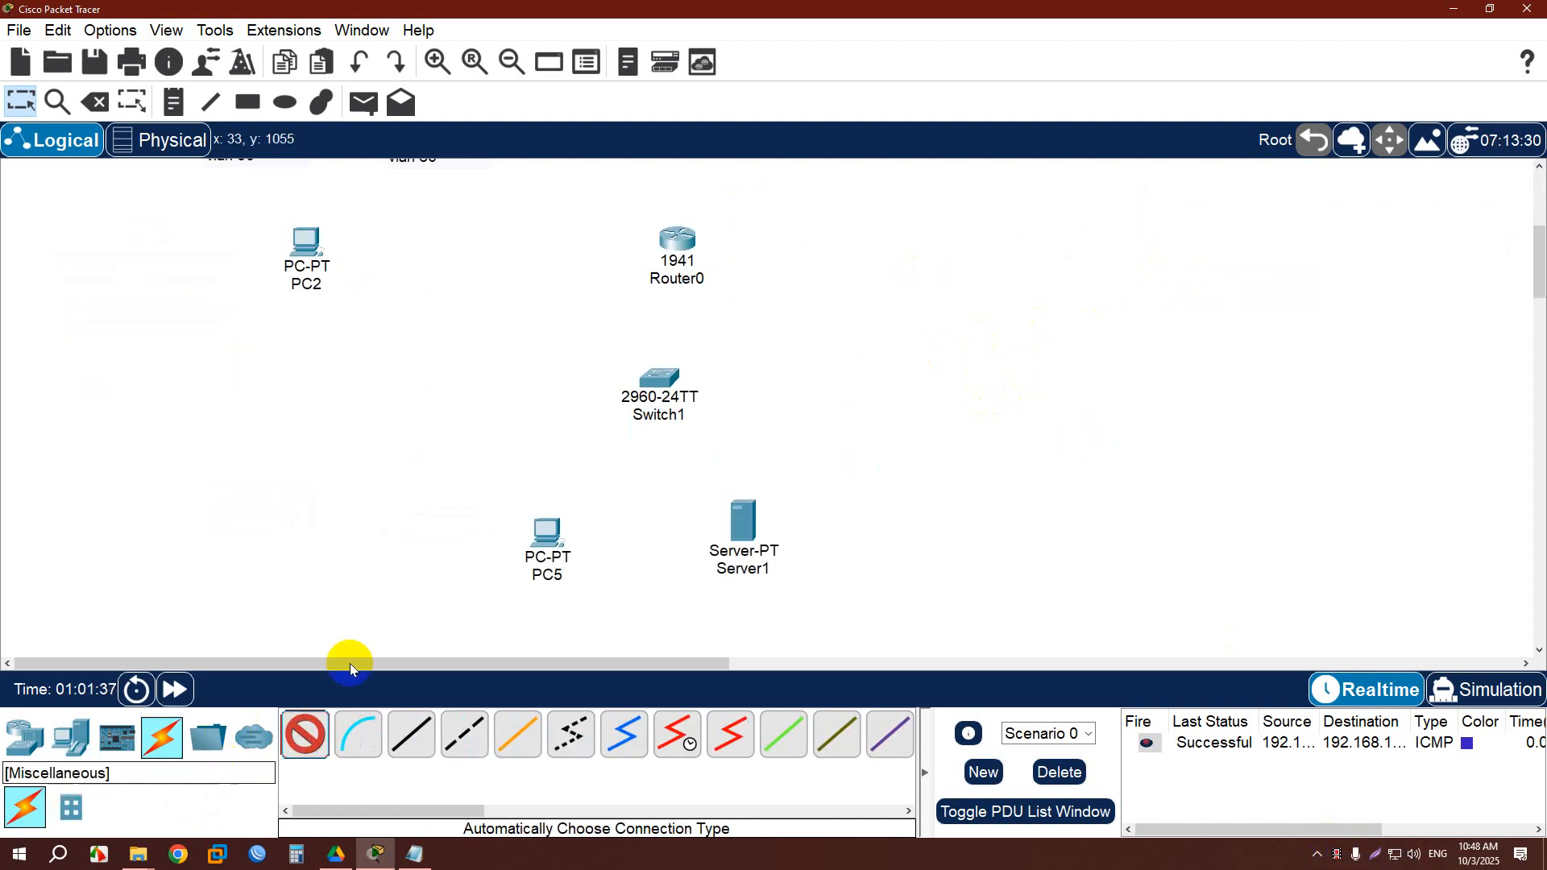
left_click(668, 245)
left_click(666, 379)
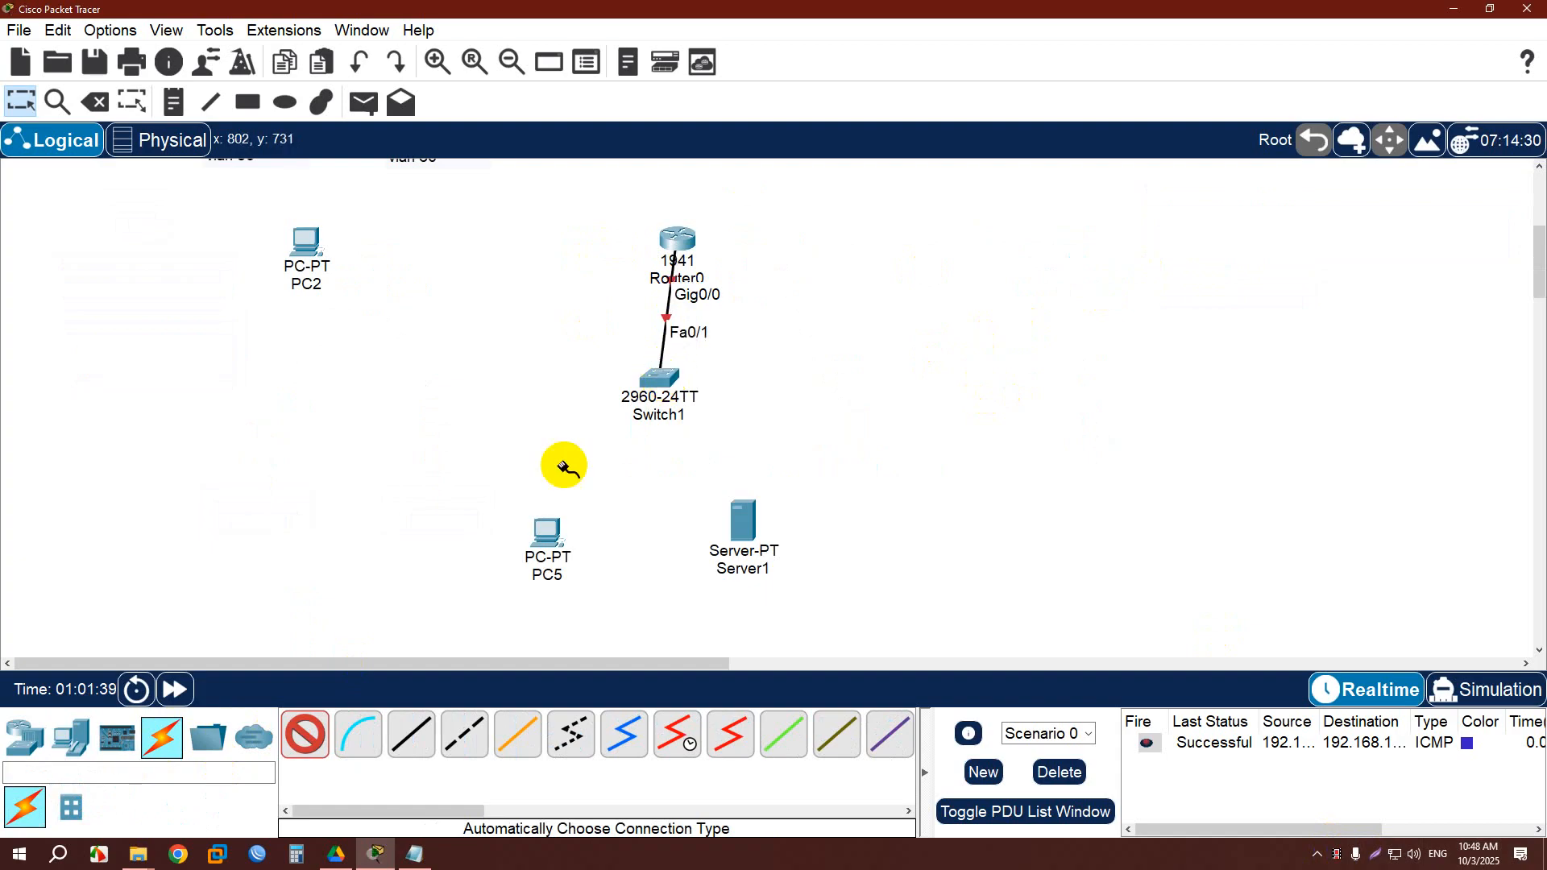
left_click(659, 380)
left_click(549, 528)
left_click(660, 372)
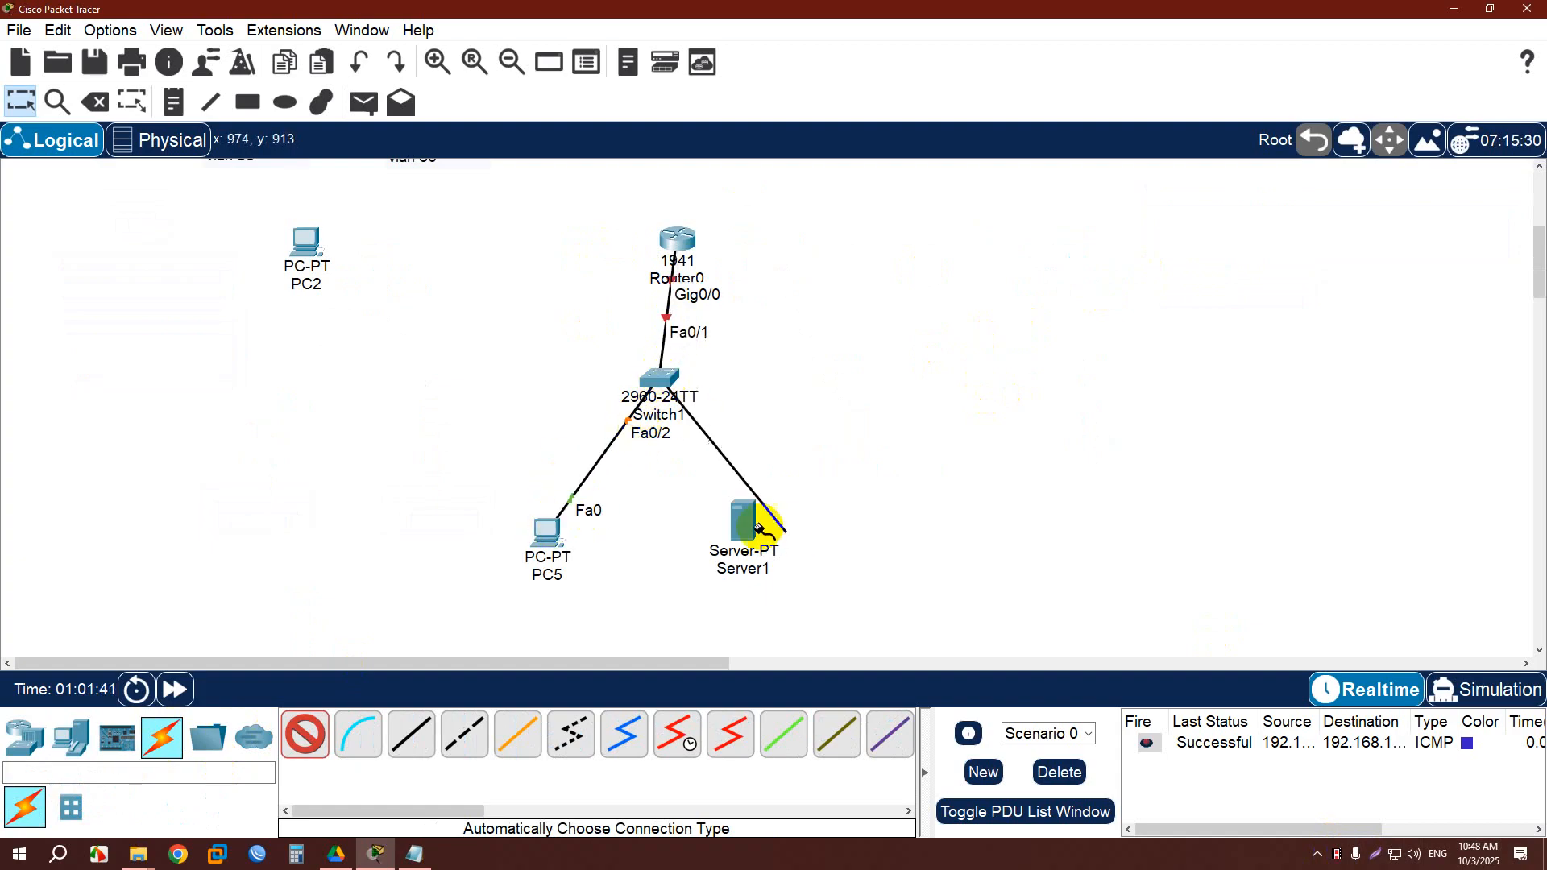
left_click(746, 528)
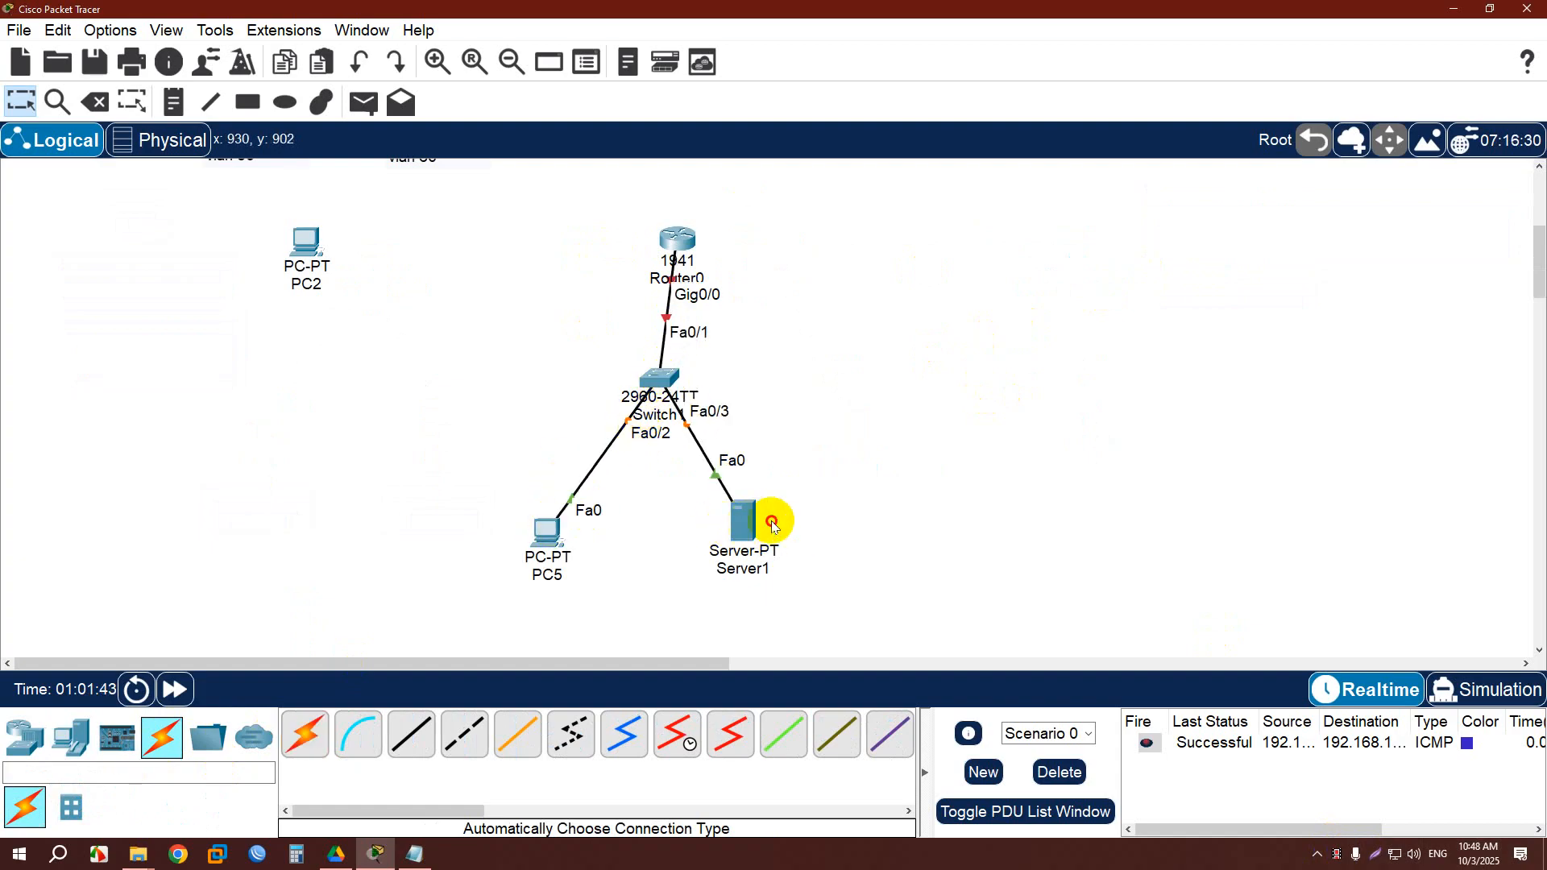
Arrange Router0 directly above Switch1, with PC5 and Server1 spread out on either side below the switch.
left_click_drag(749, 520, 808, 512)
mouse_move(545, 538)
left_mouse_down()
mouse_move(576, 528)
mouse_move(542, 519)
left_mouse_up()
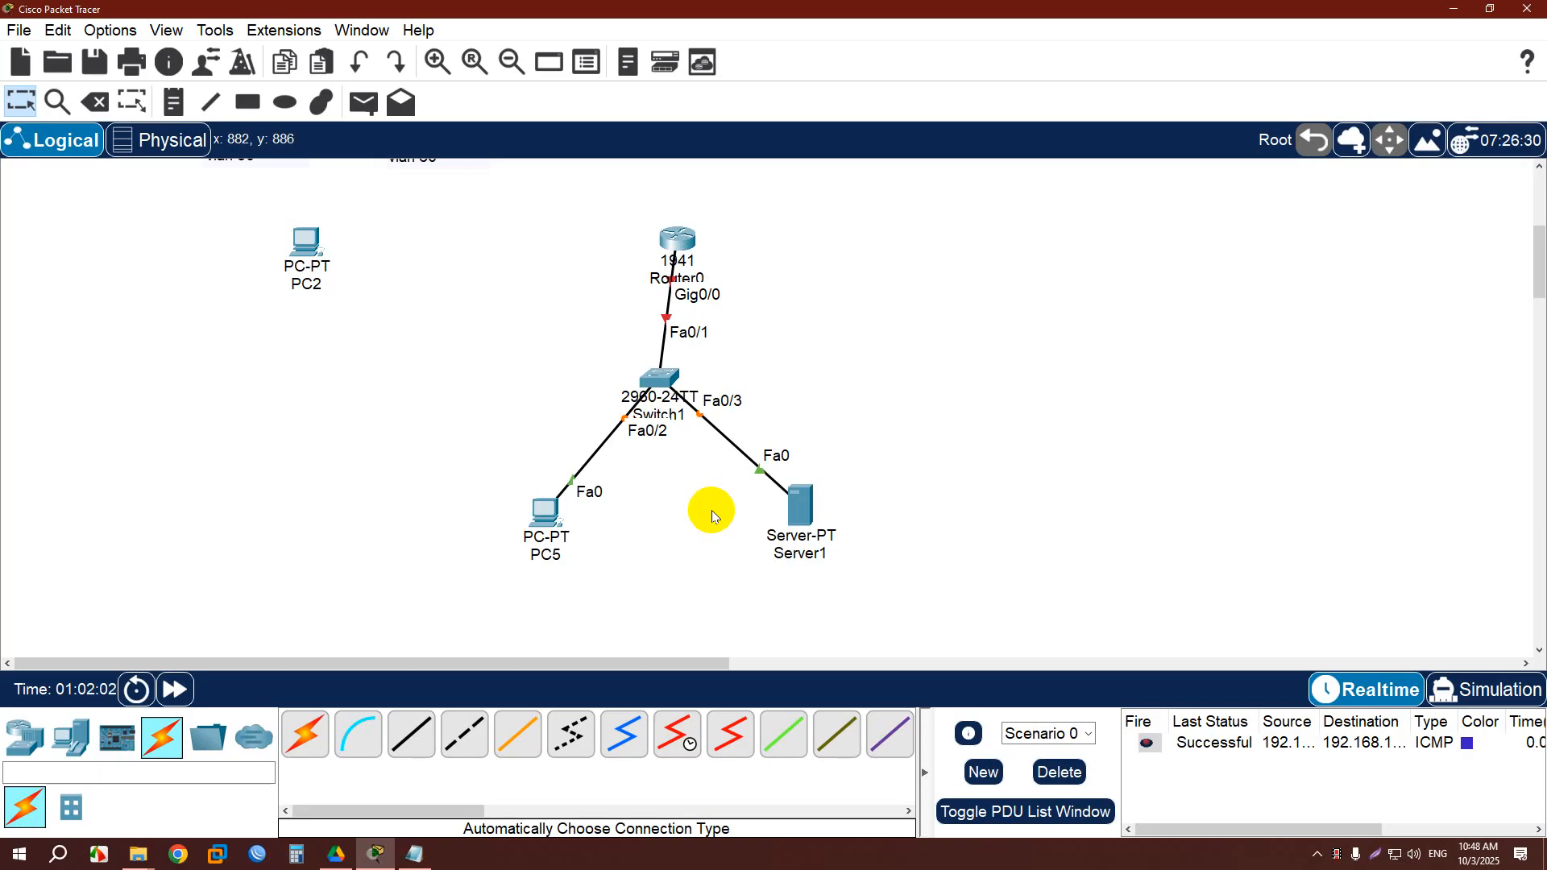
left_click_drag(683, 252, 667, 223)
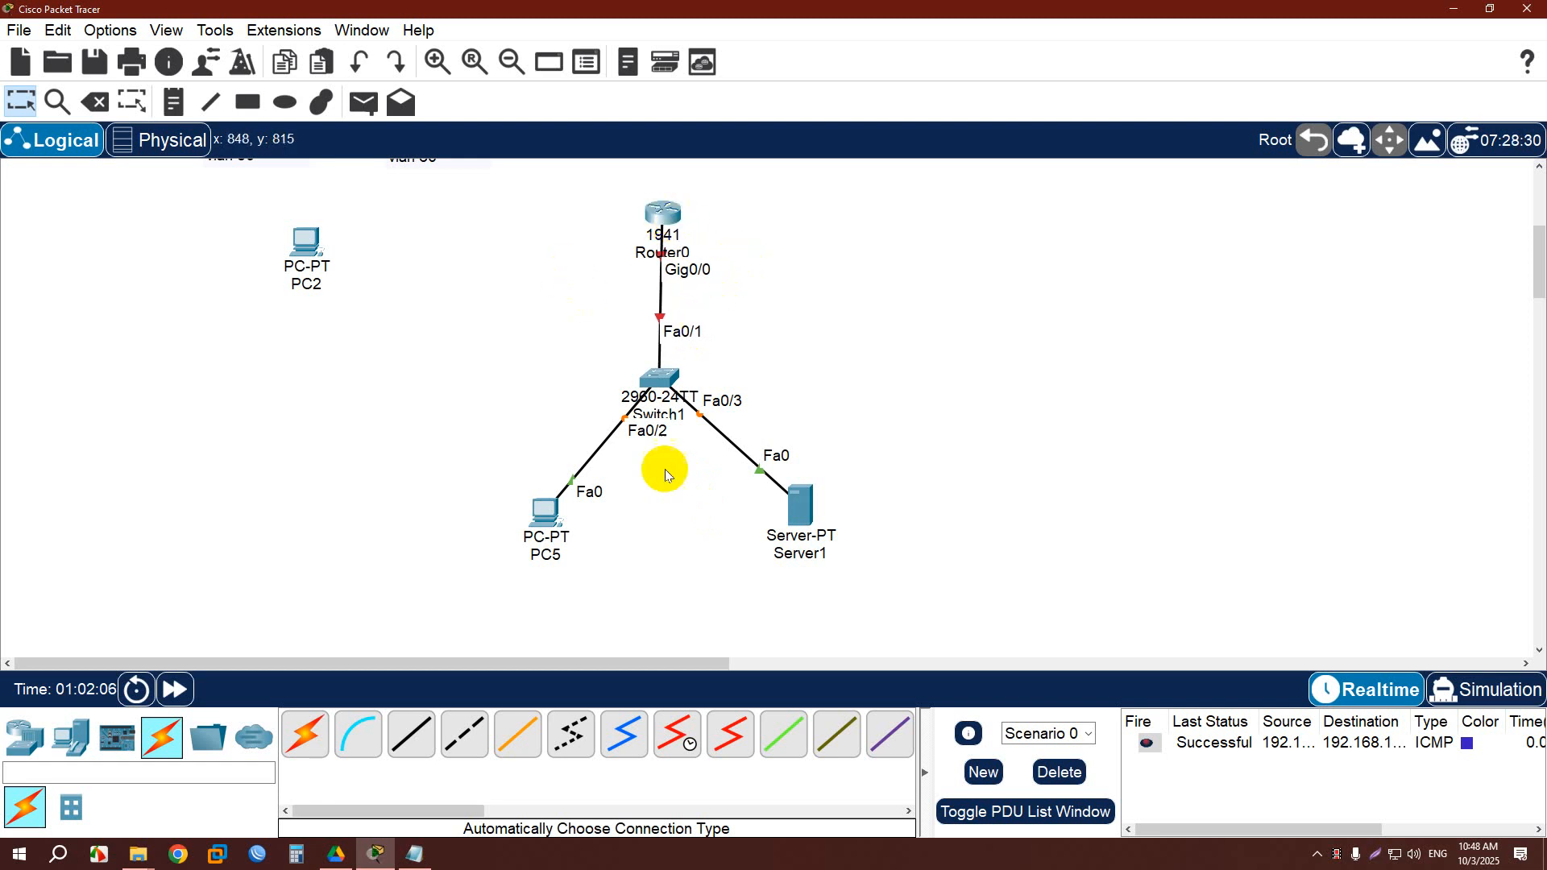
left_click_drag(535, 510, 507, 521)
left_click_drag(762, 497, 738, 513)
Add a note beneath PC5 reading 192.168.10.2/24 with vlan 10 on the second line.
left_click(173, 102)
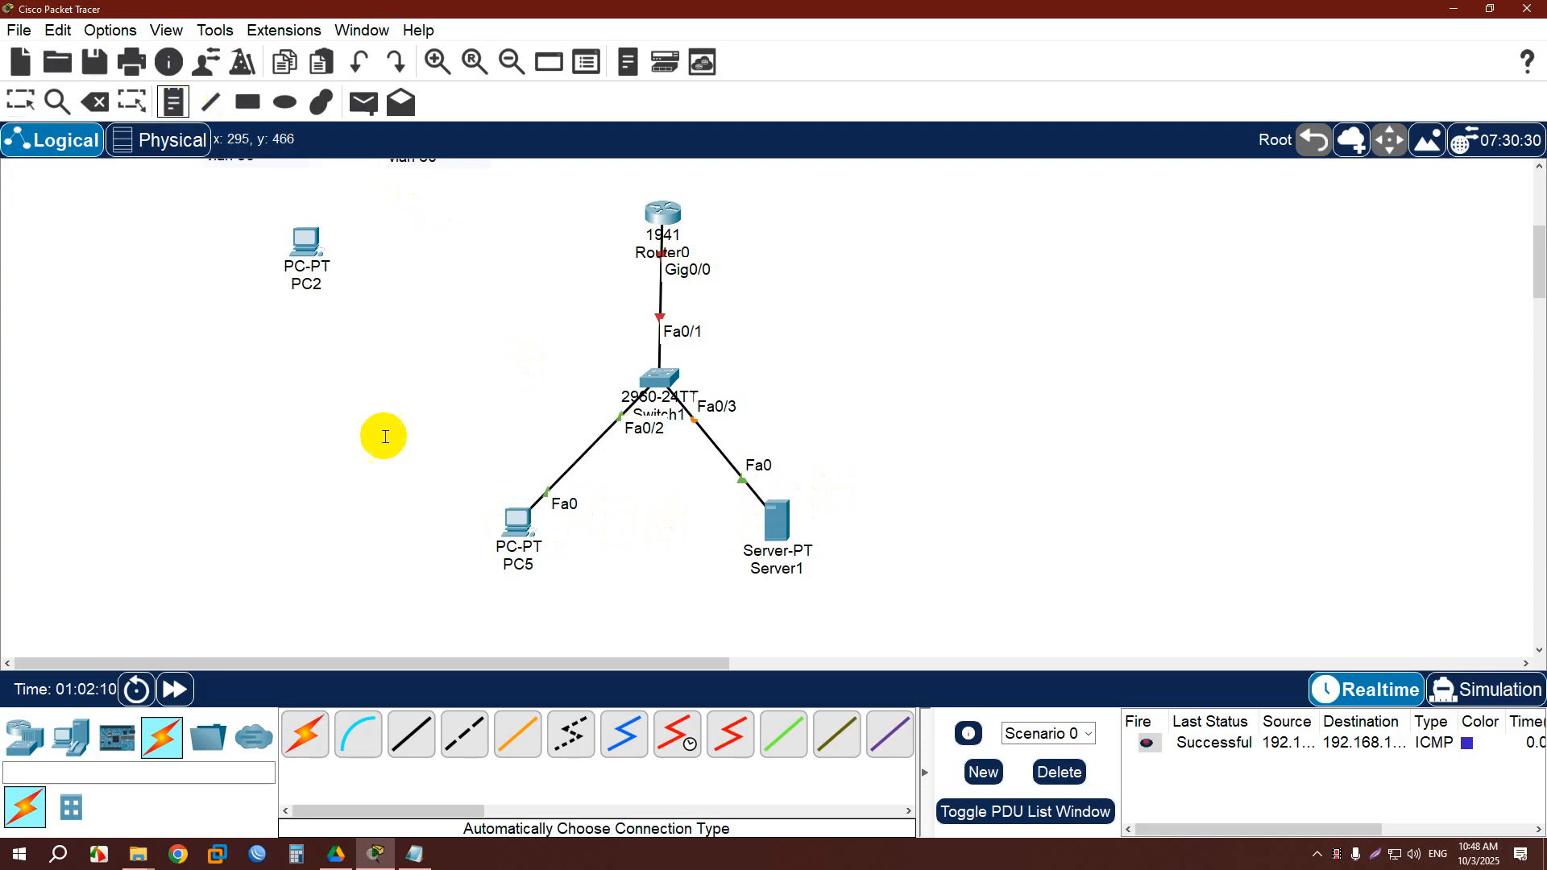
left_click(442, 584)
type("192.168.")
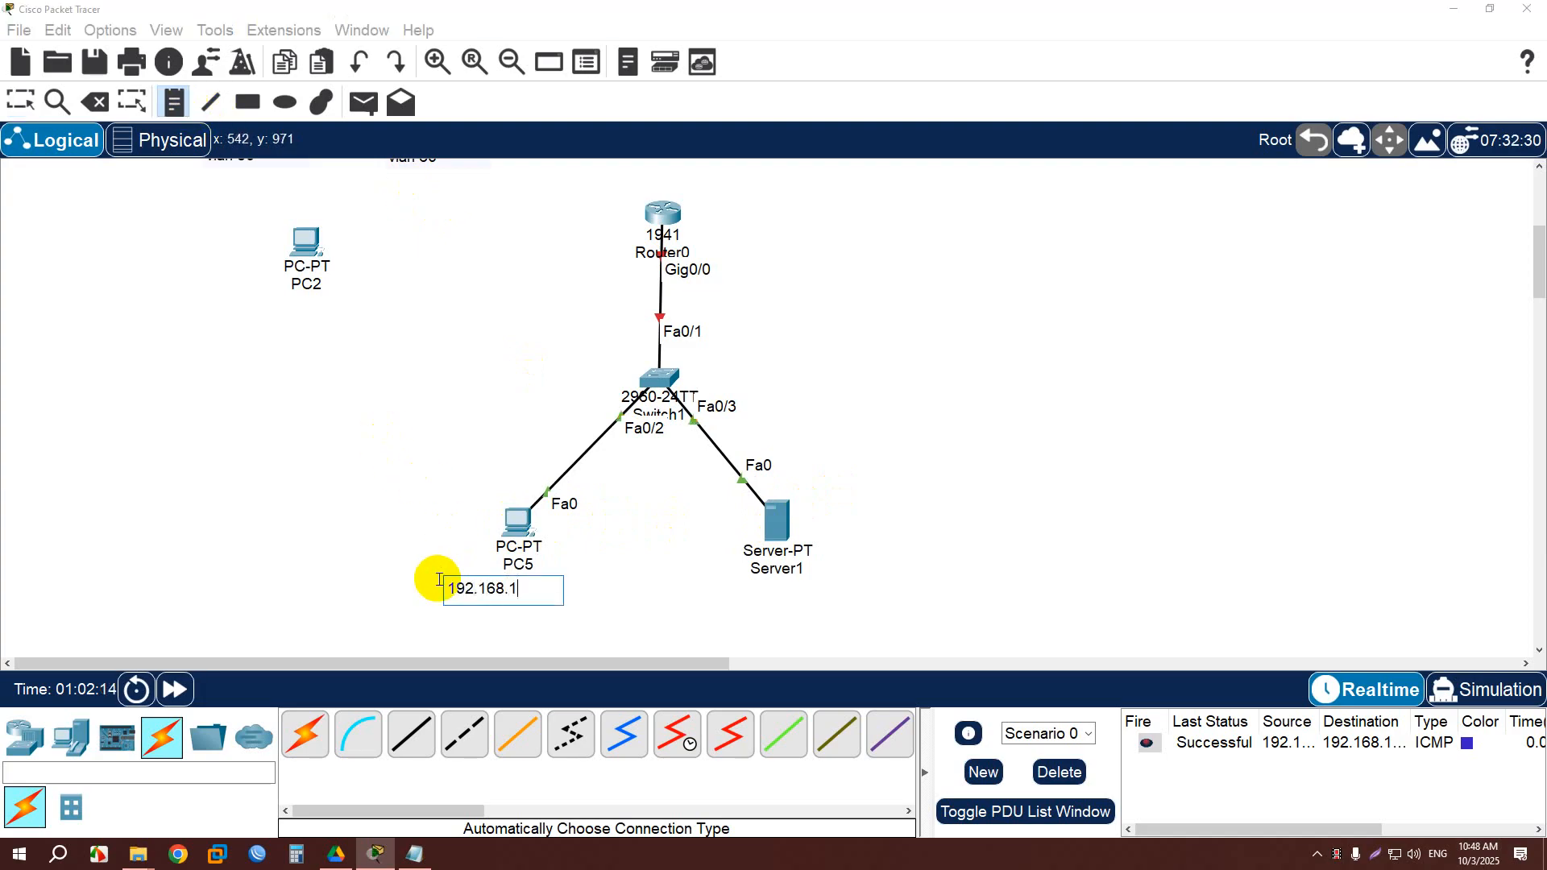
type("1")
type("1")
type("0")
type("2")
type("/24")
key("Return")
type("vlan 10")
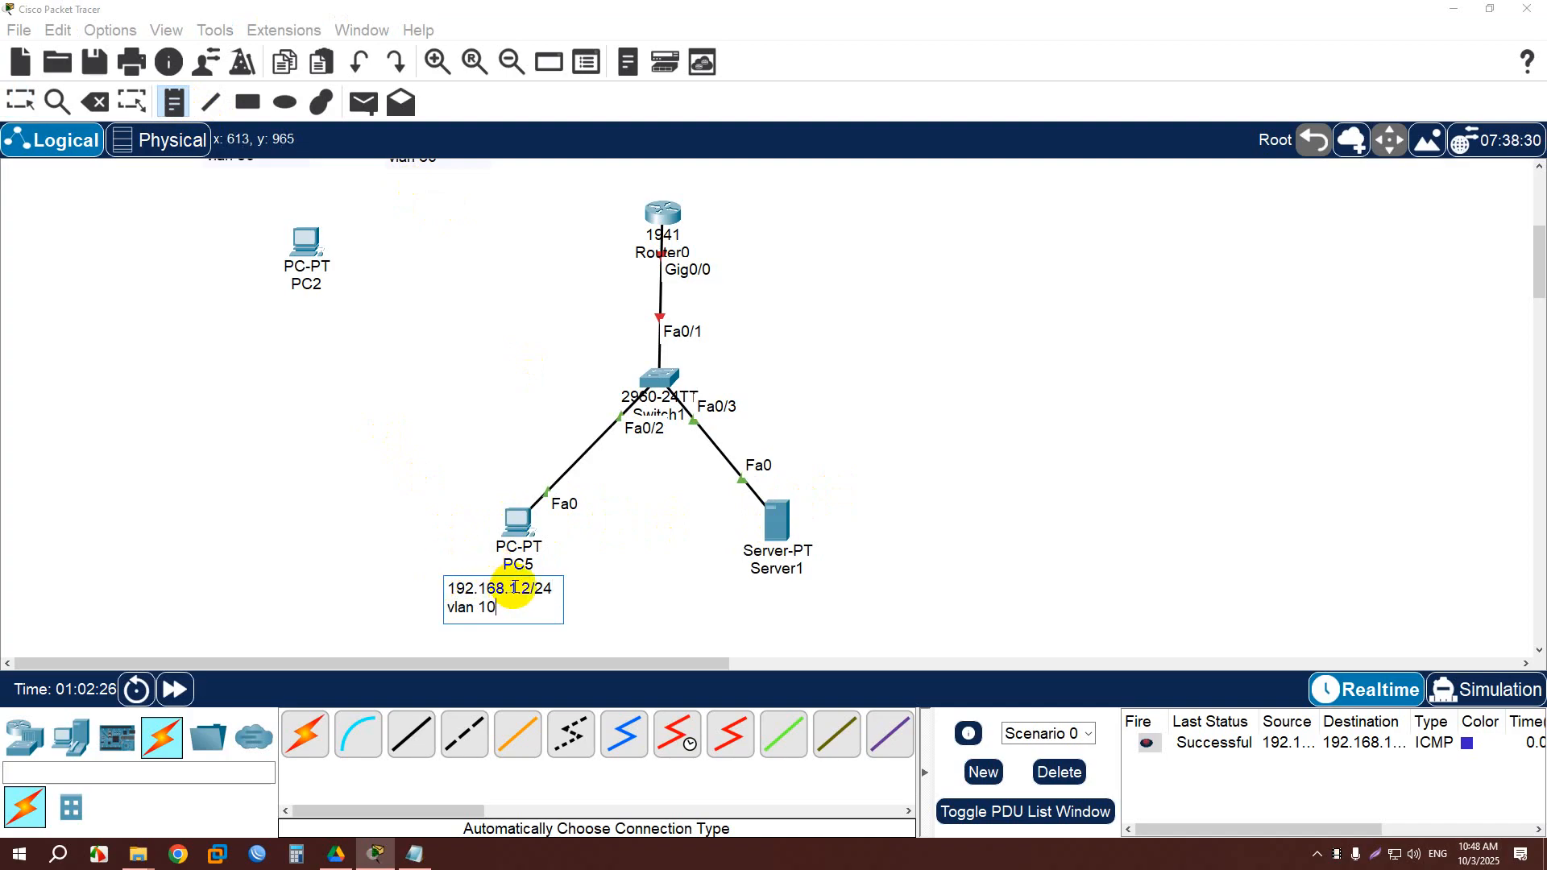
left_click(515, 589)
type("0")
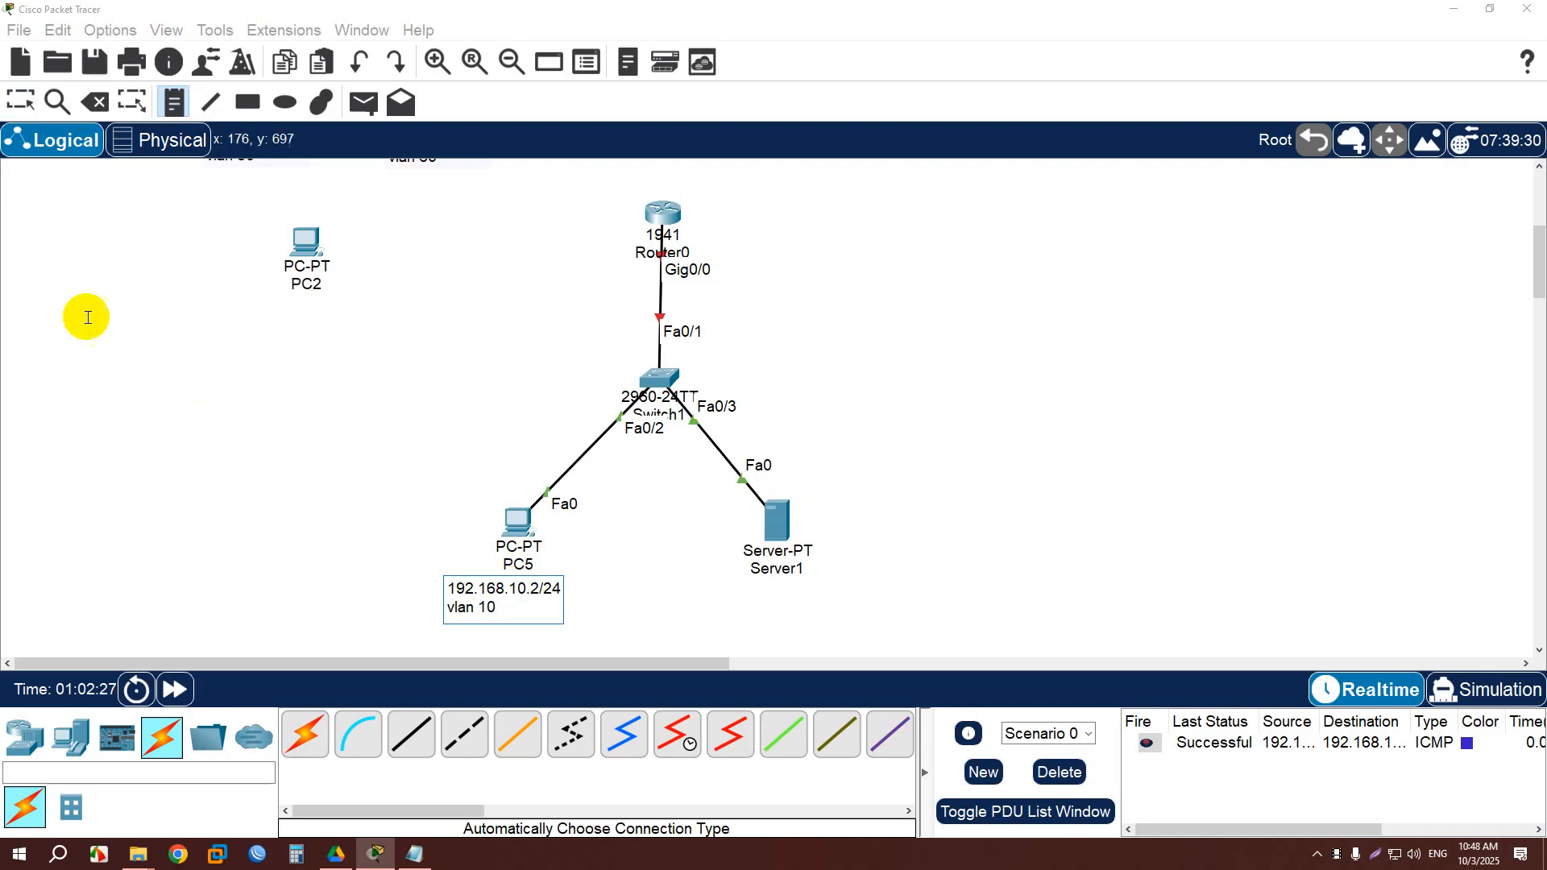
Duplicate PC5's address and VLAN note and place the copy beneath Server1.
left_click(20, 102)
left_click_drag(516, 608, 763, 602)
key("ctrl+c")
key("ctrl+v")
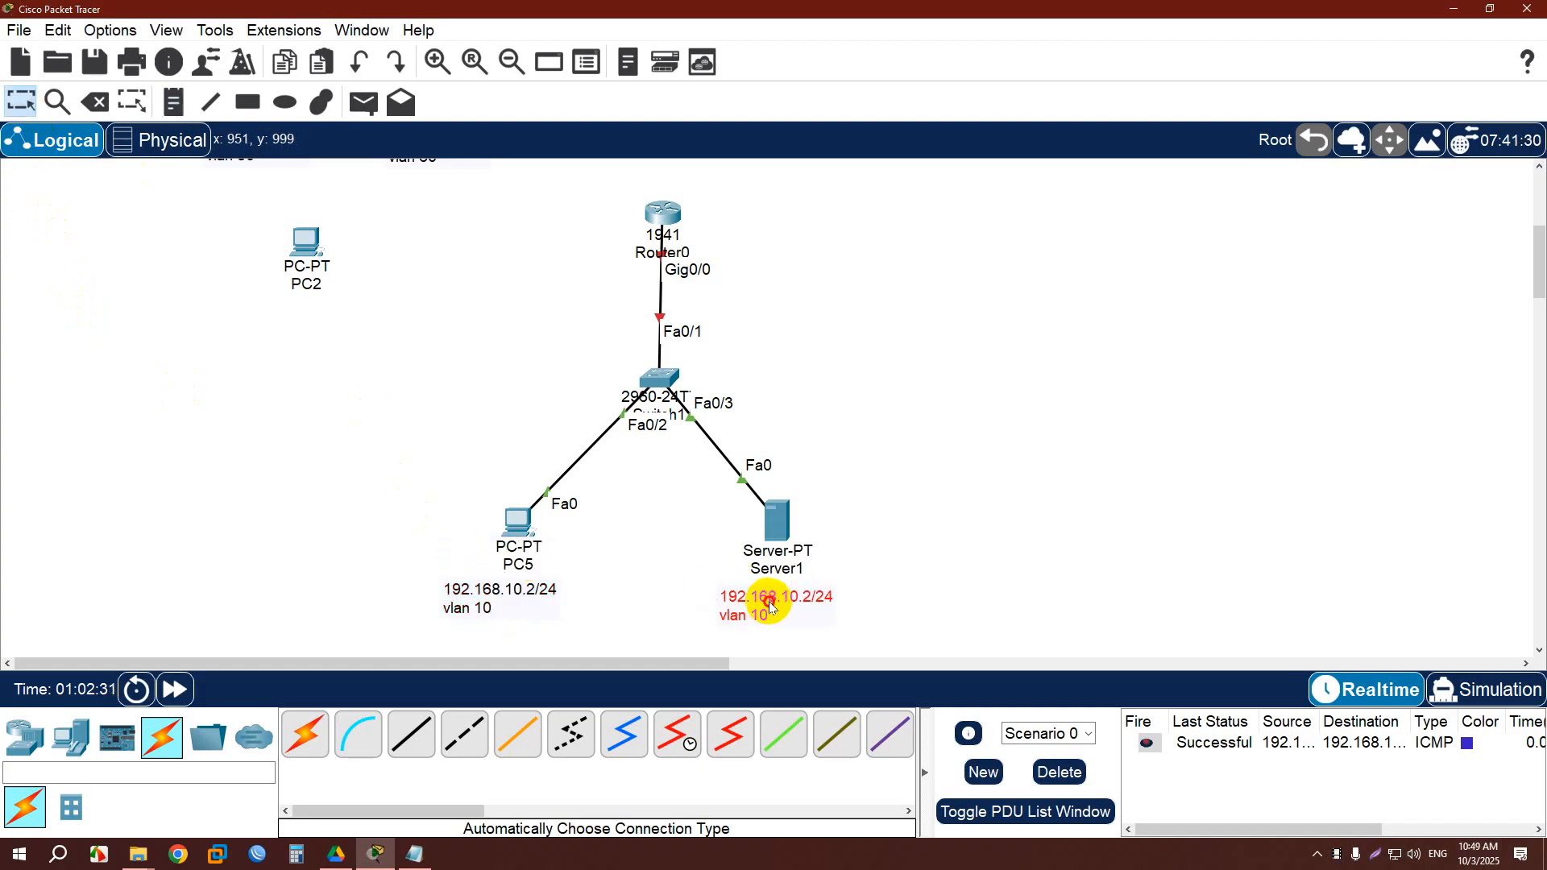
Change the note beneath Server1 to 192.168.20.2/24 and vlan 20, and centre it under the server.
double_click(785, 601)
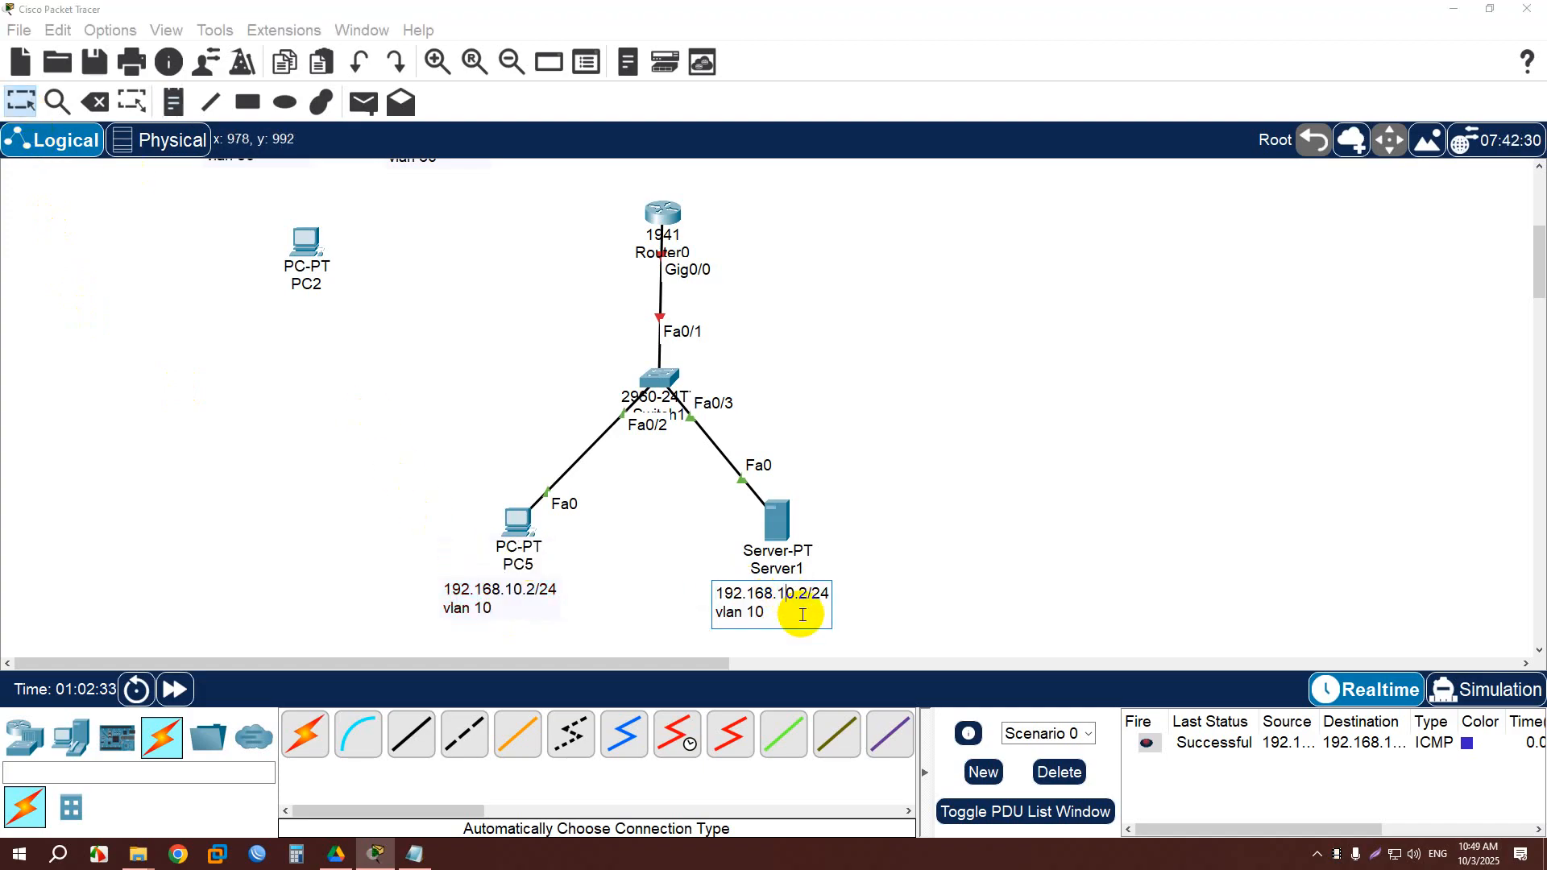
key("BackSpace")
type("2")
left_click(756, 614)
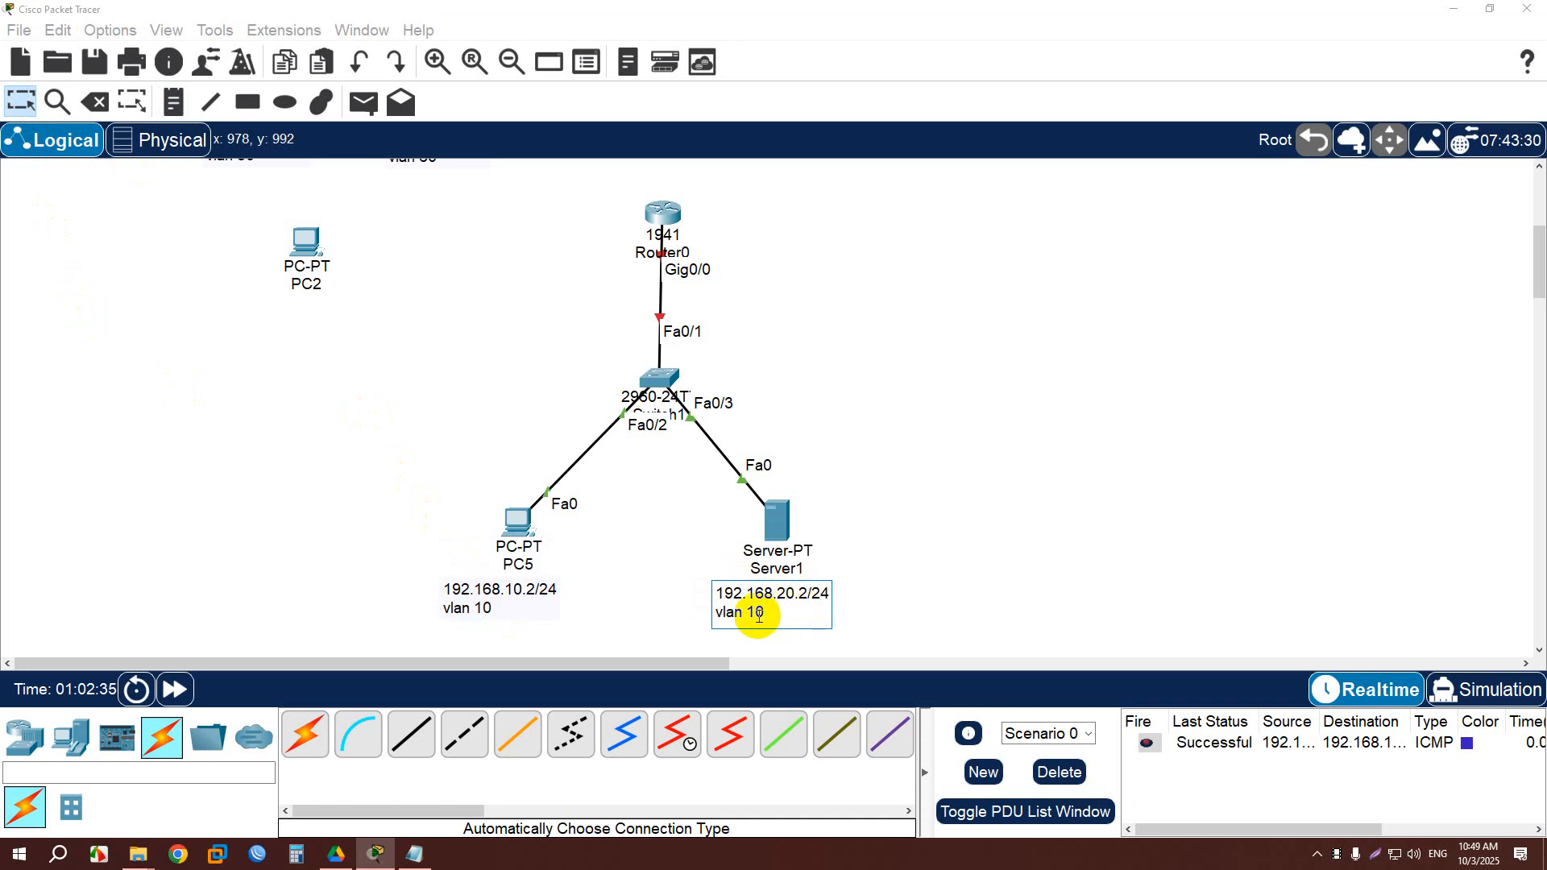
key("BackSpace")
type("2")
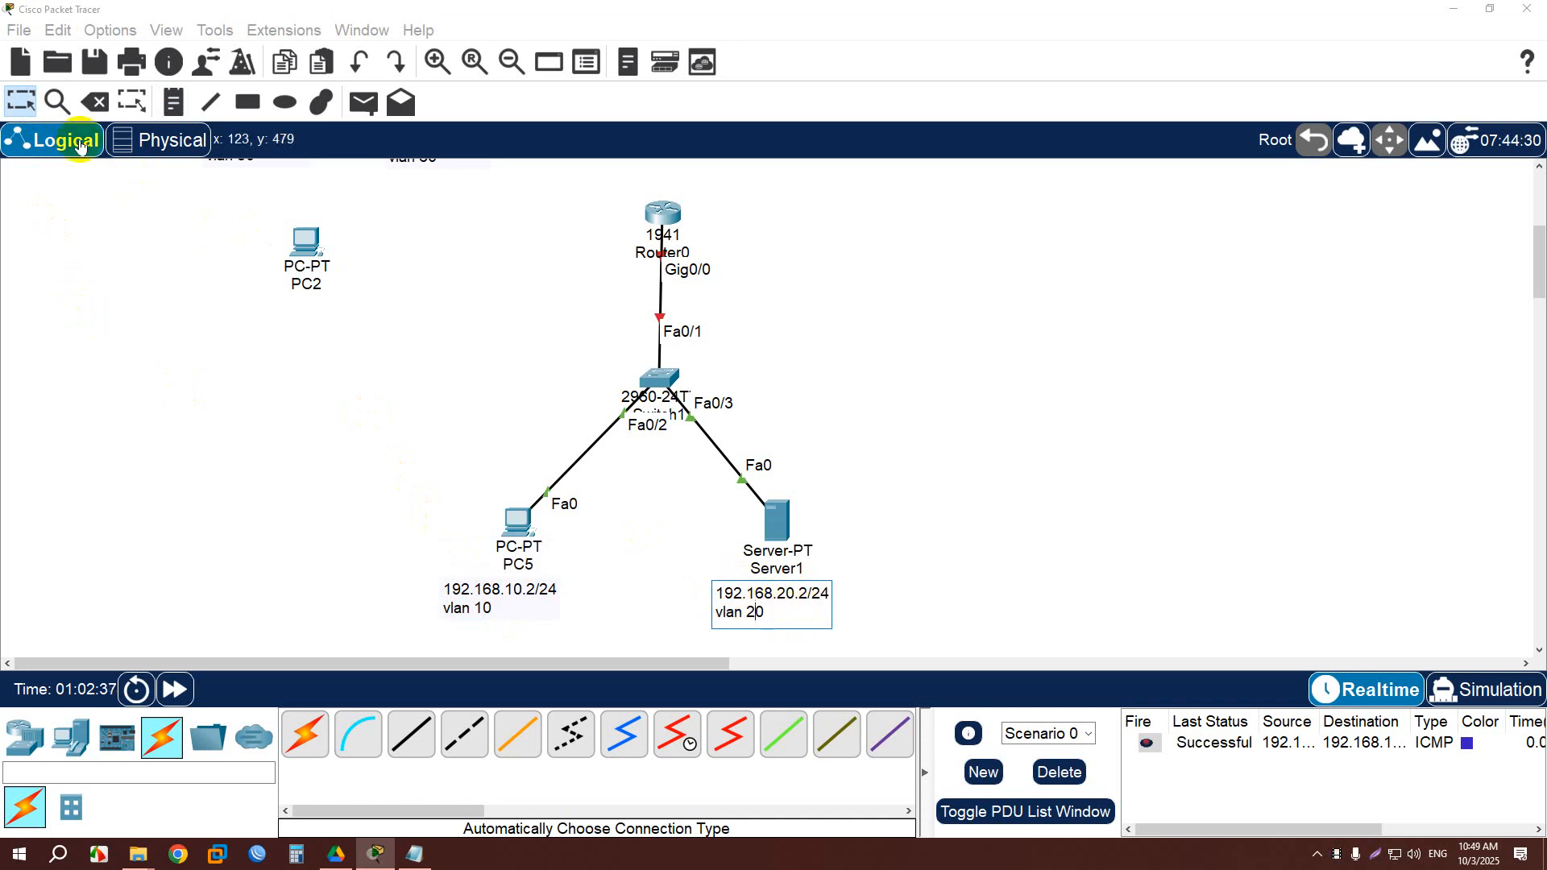
left_click(34, 99)
left_click_drag(749, 602, 769, 606)
left_click(909, 508)
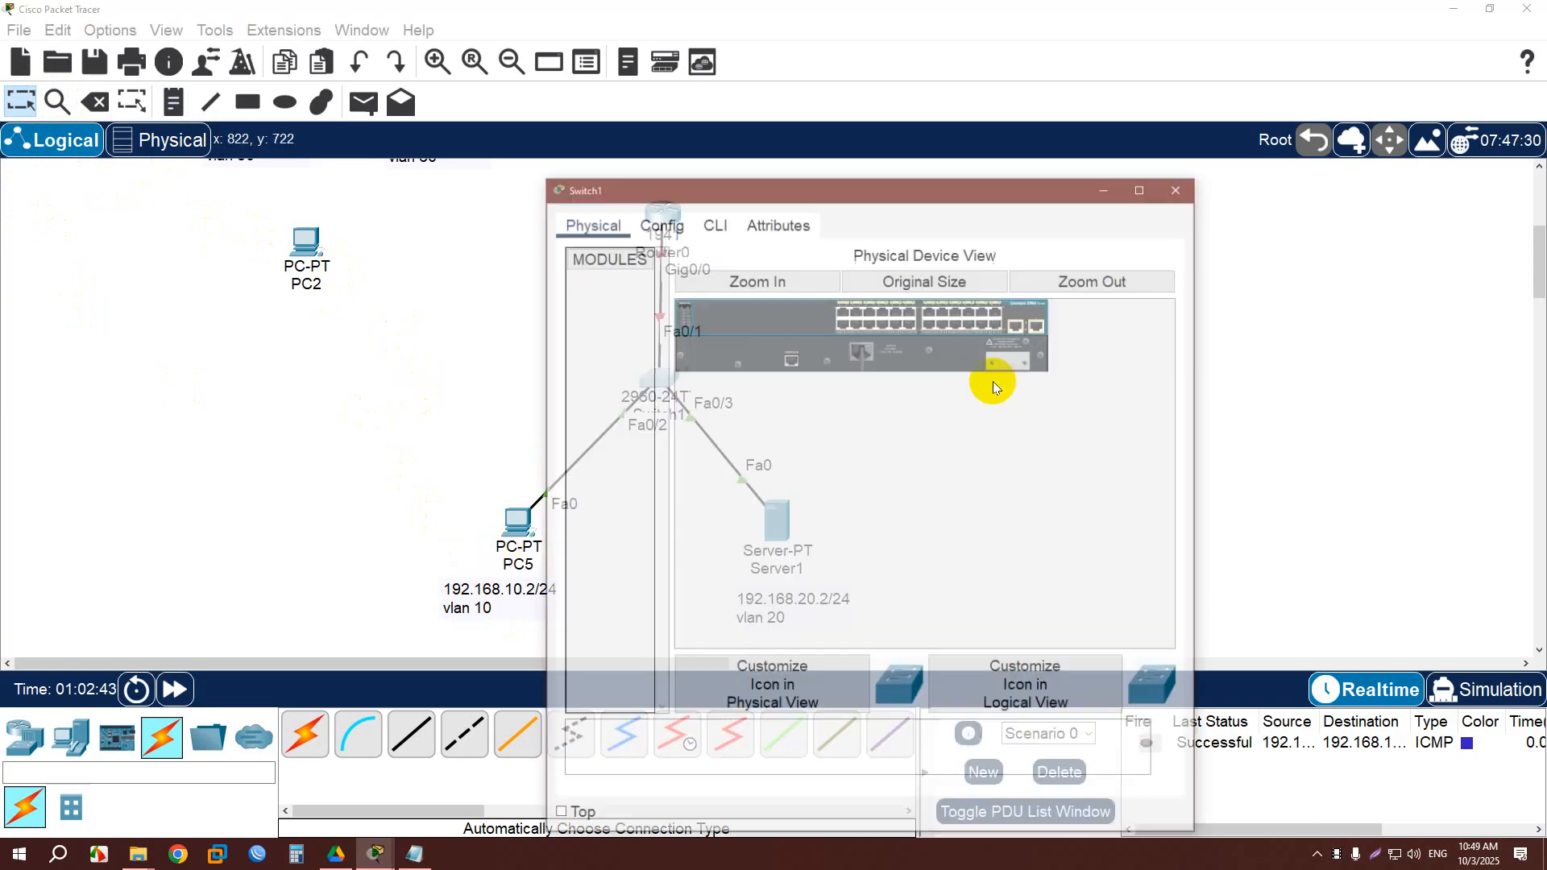
Open Switch1's command line and enter global configuration mode.
left_click(656, 387)
left_click_drag(769, 198, 1052, 34)
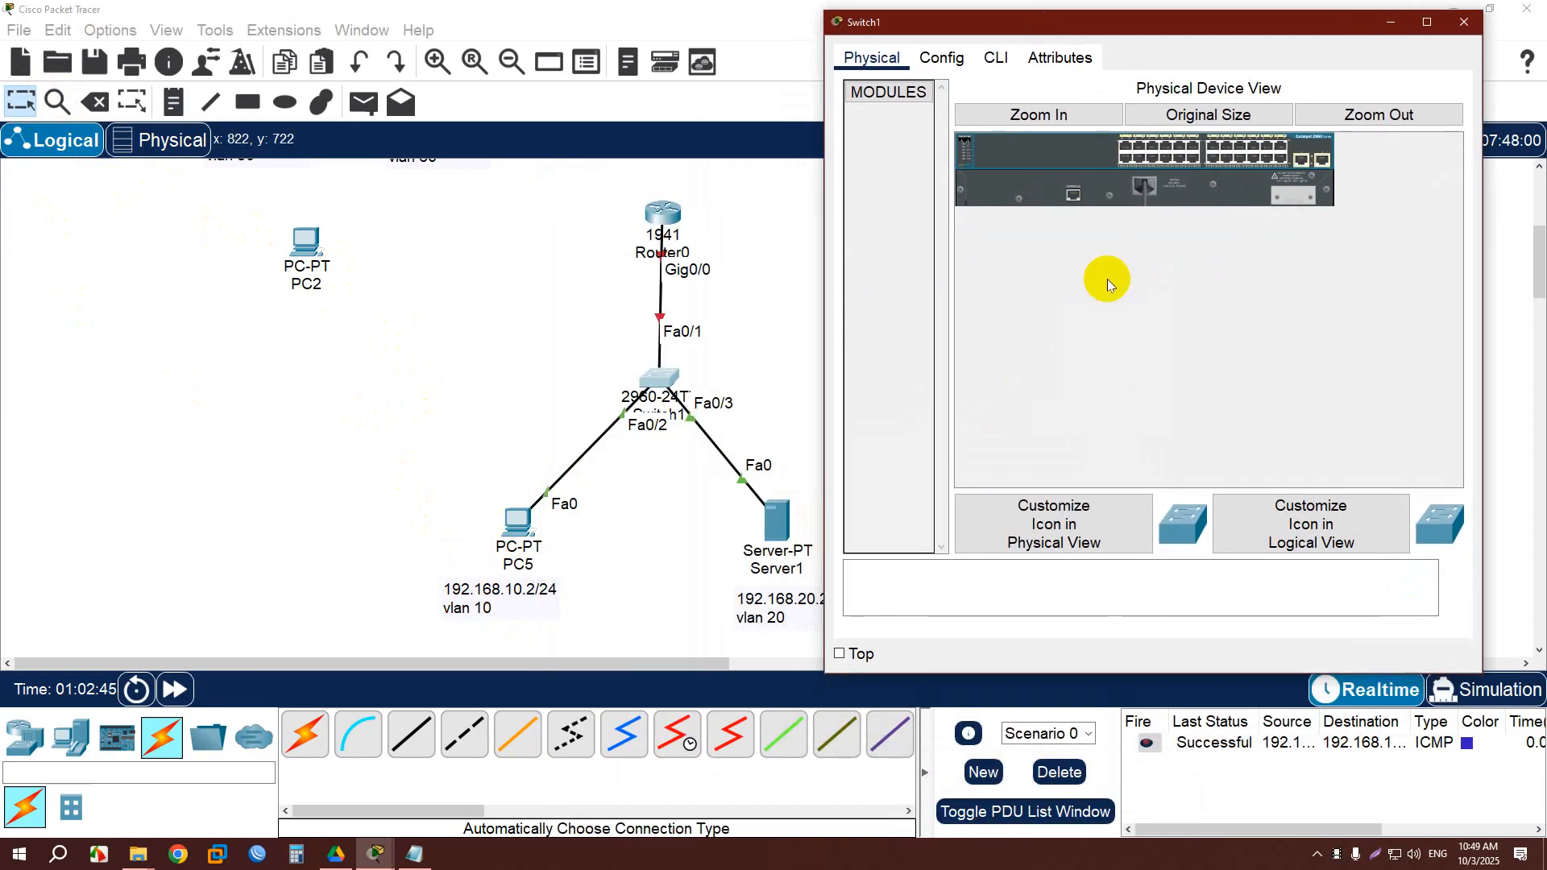
left_click(997, 56)
key("Return")
key("Return")
type("e")
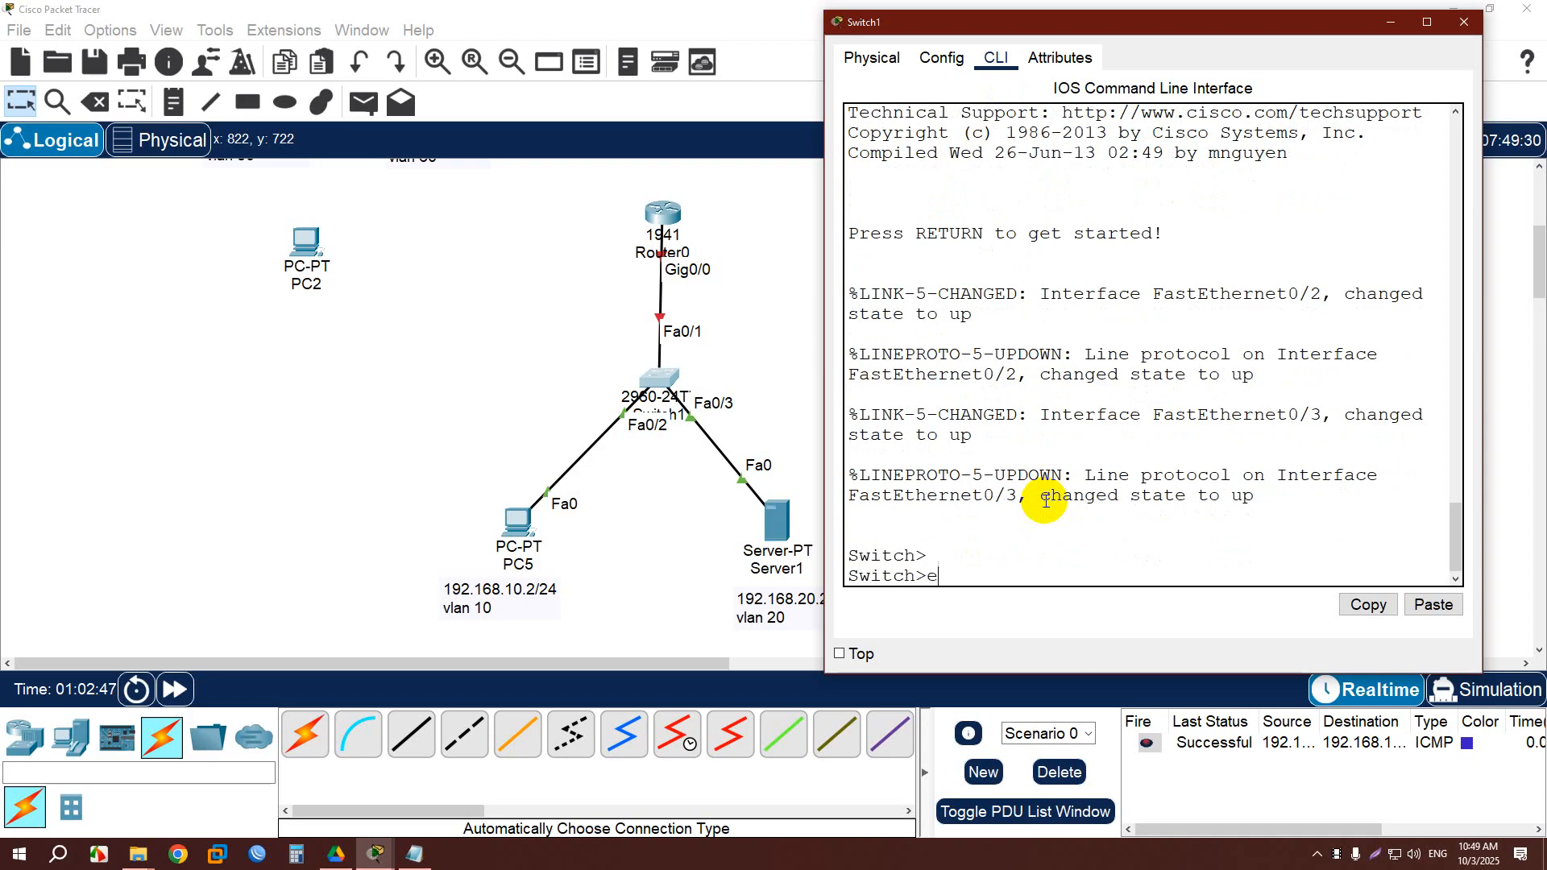
type("n")
key("Return")
type("conf t")
key("Return")
Create VLAN 10 on Switch1, name it pc, and exit VLAN configuration.
type("vl ")
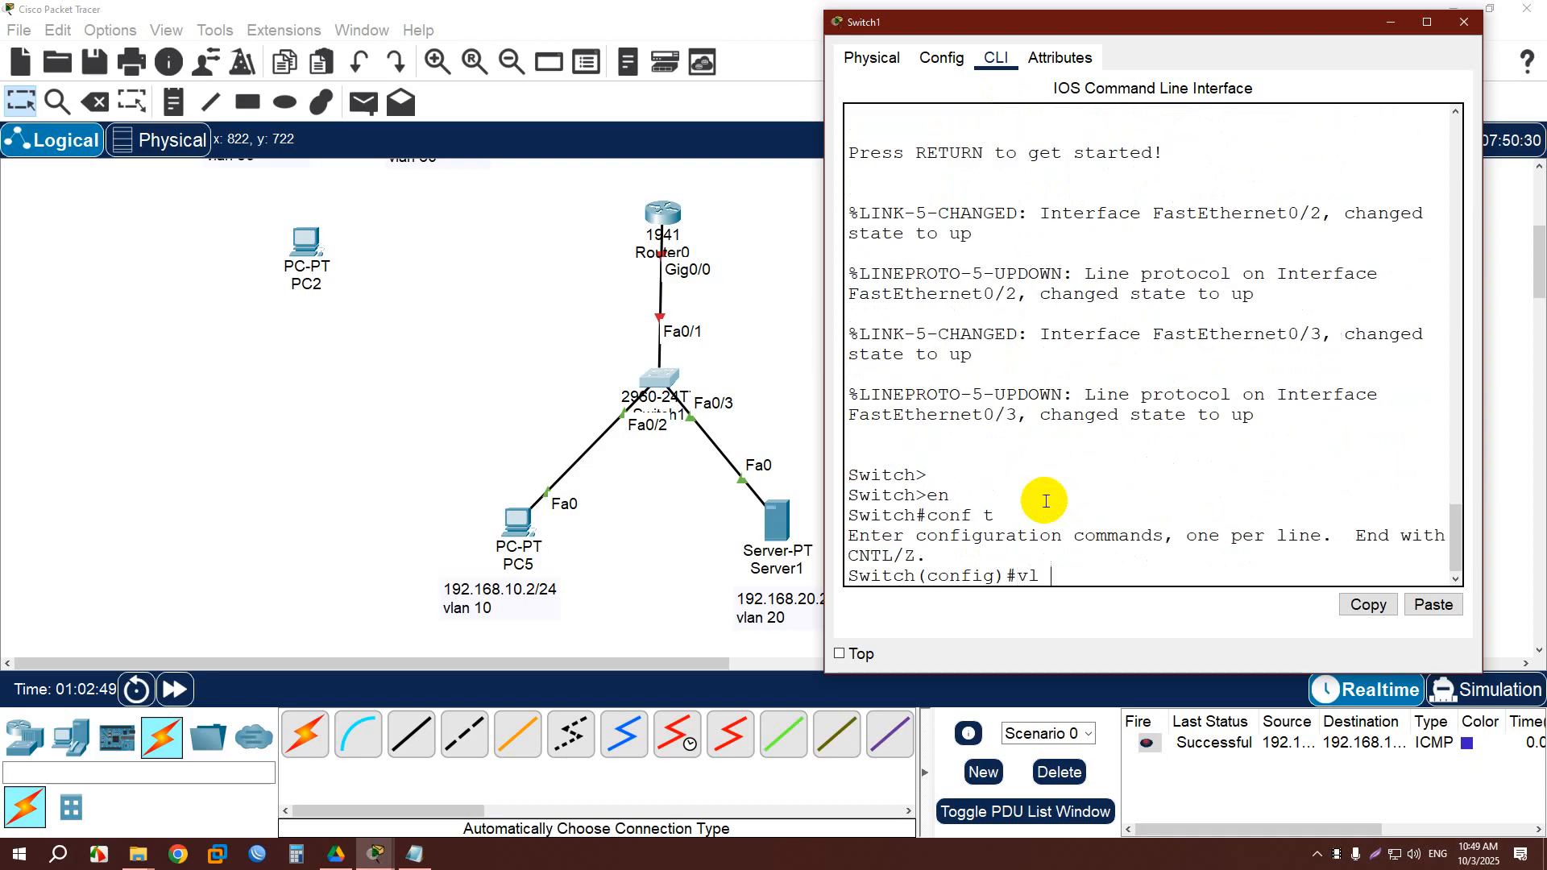
type("10")
key("Return")
type("nam")
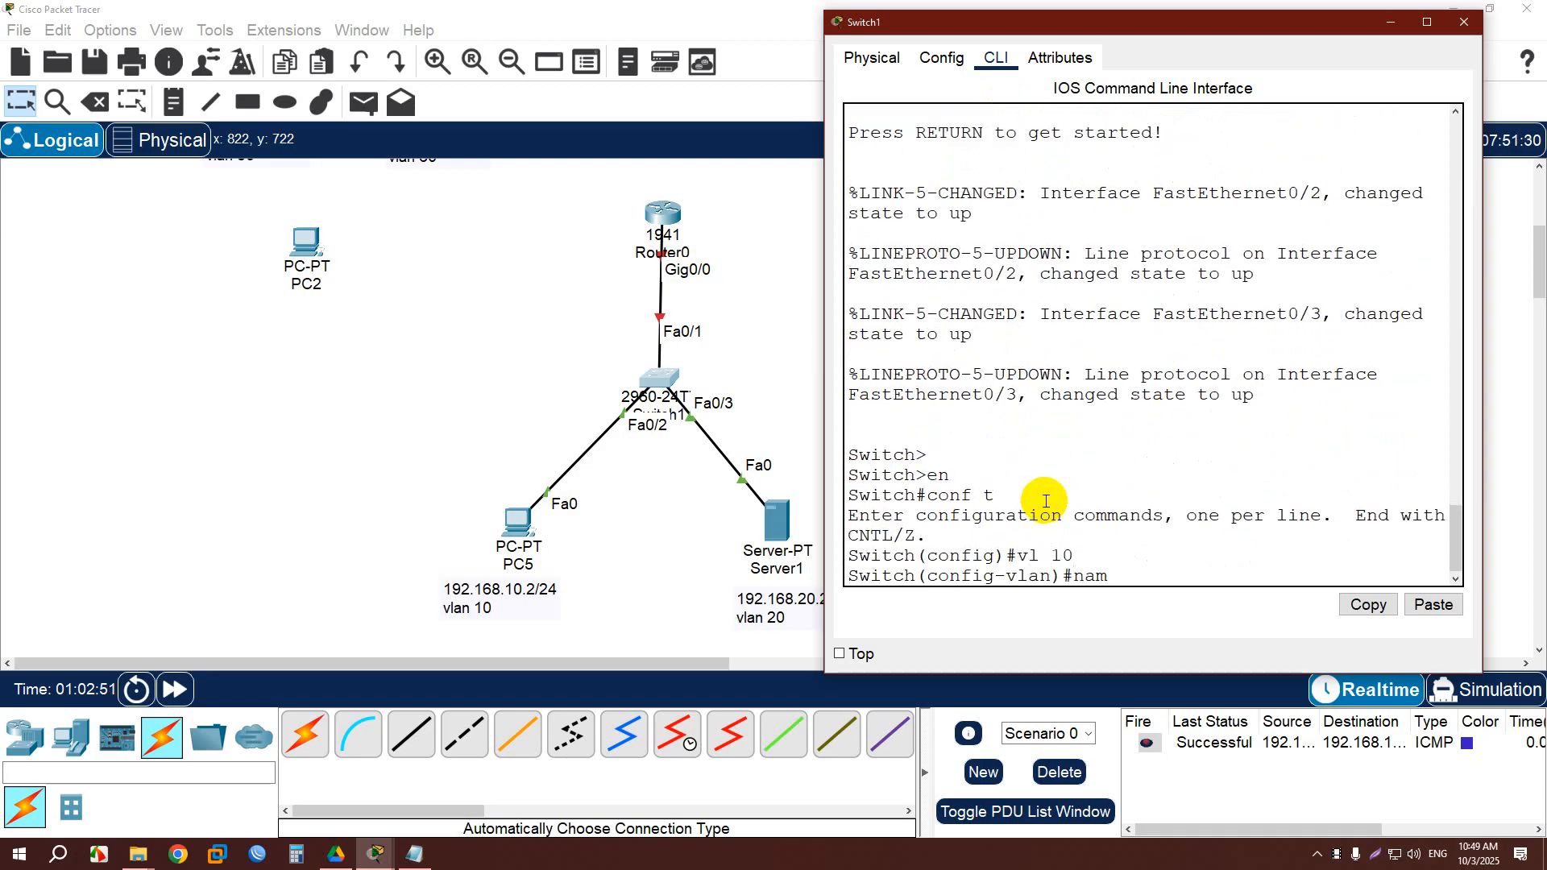
type("e pc")
key("Return")
type("ex")
key("Return")
Create VLAN 20 on Switch1, name it server, and return to global configuration mode.
type("vl ")
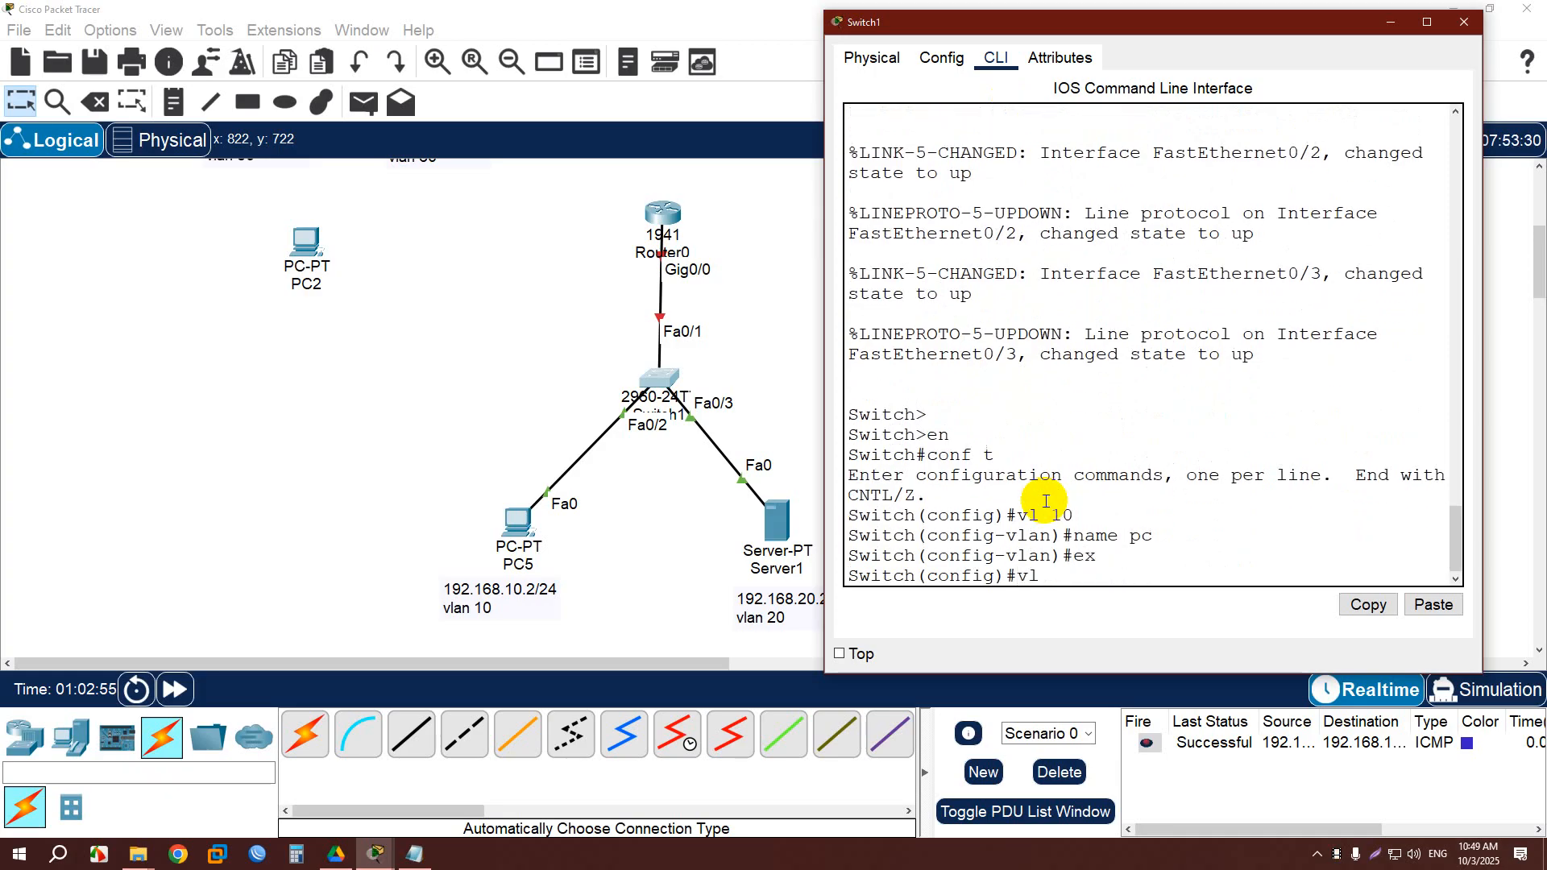
type("20")
key("Return")
type("name")
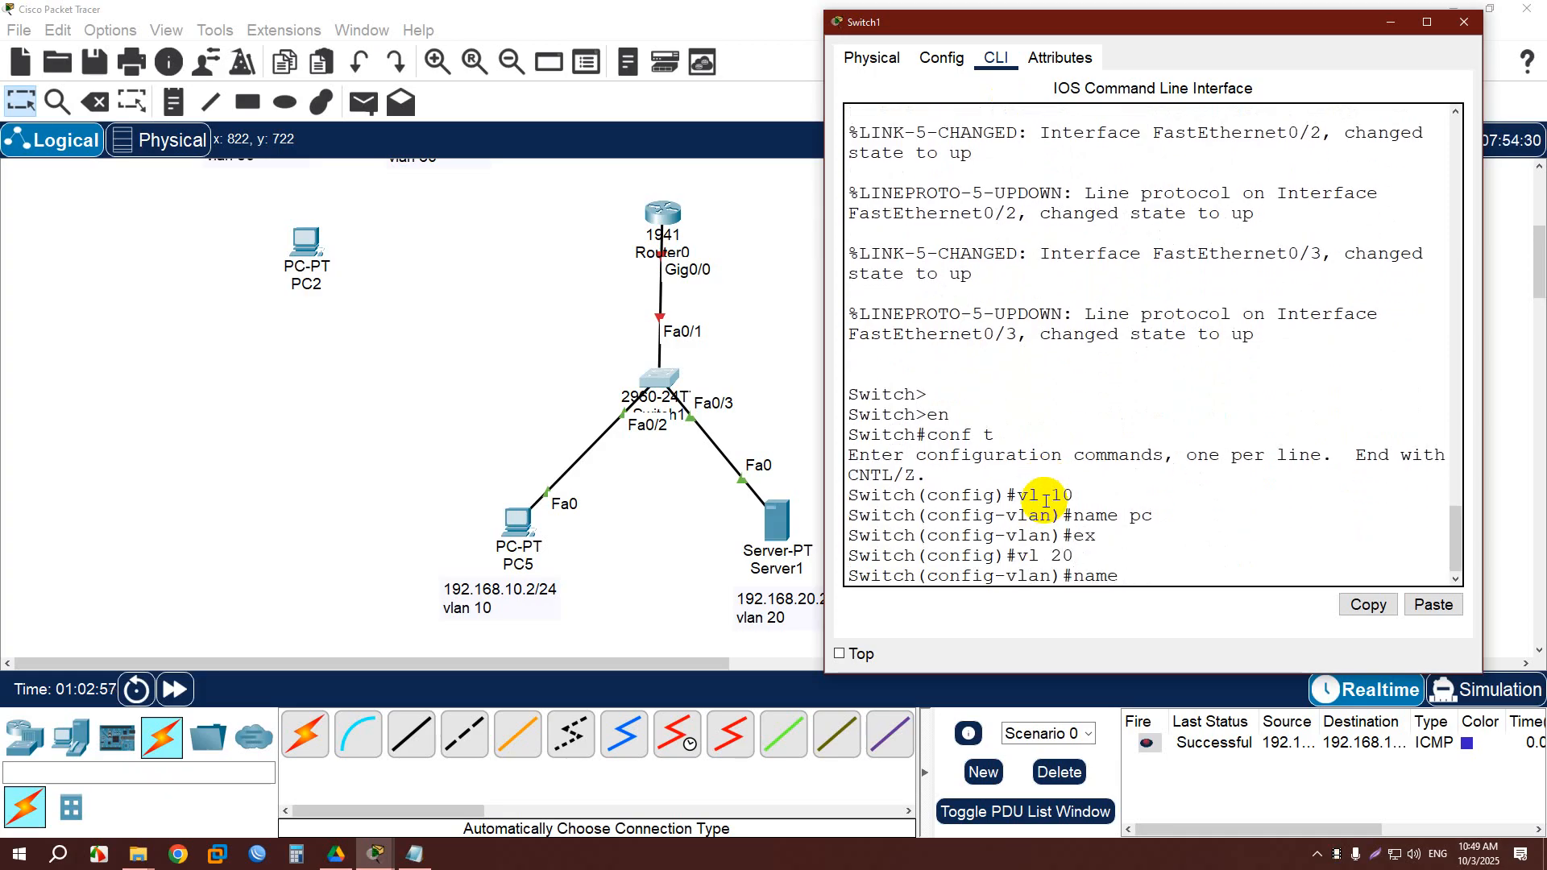
type(" server")
key("Return")
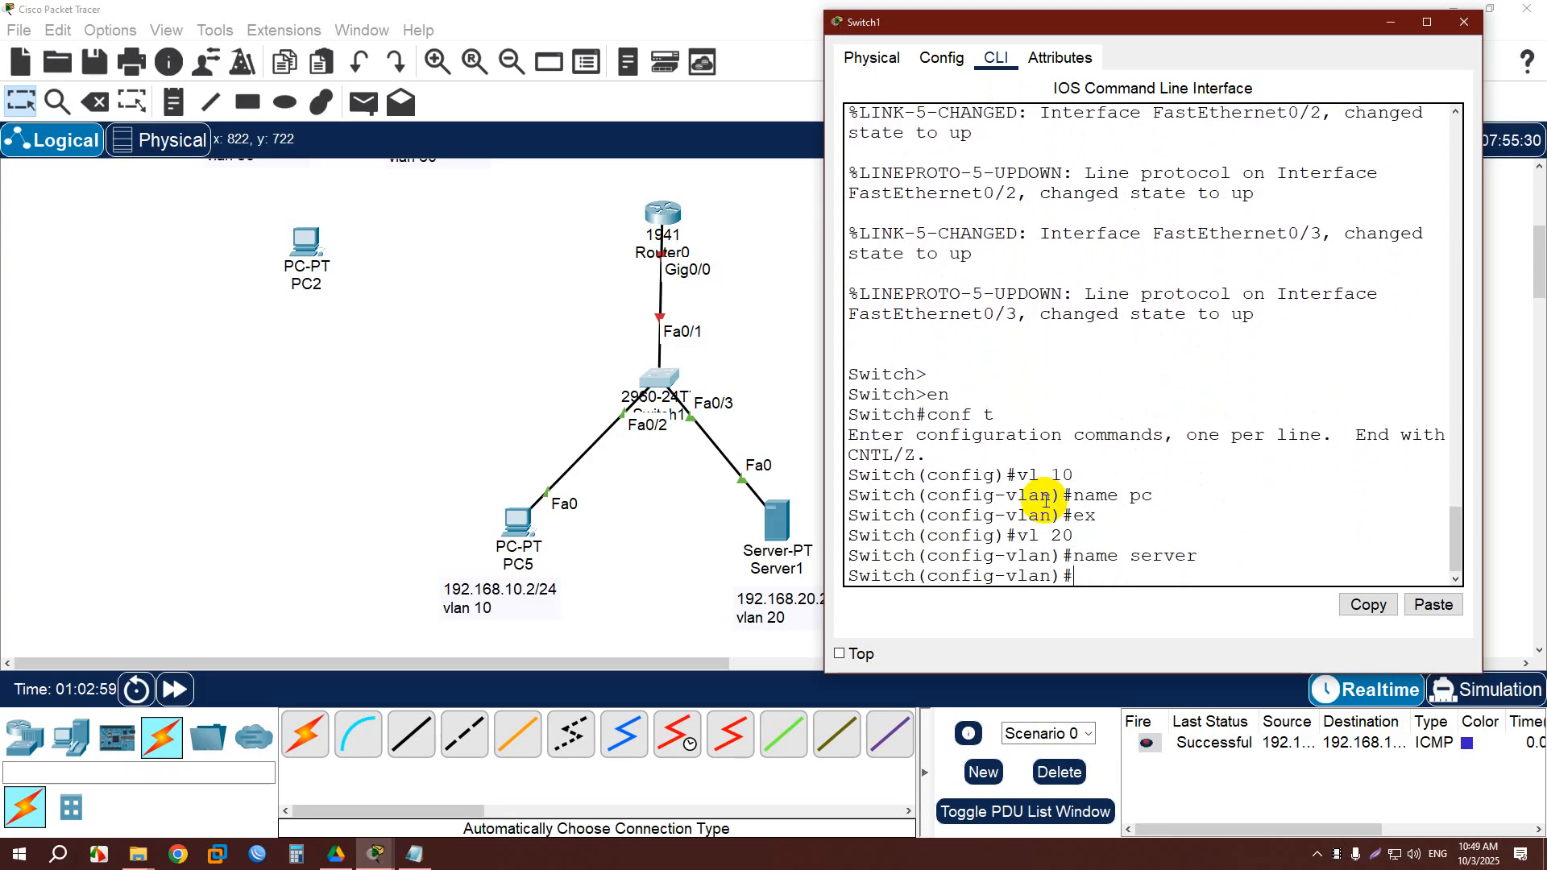
type("ex")
key("Return")
key("Return")
key("Return")
key("Return")
key("Return")
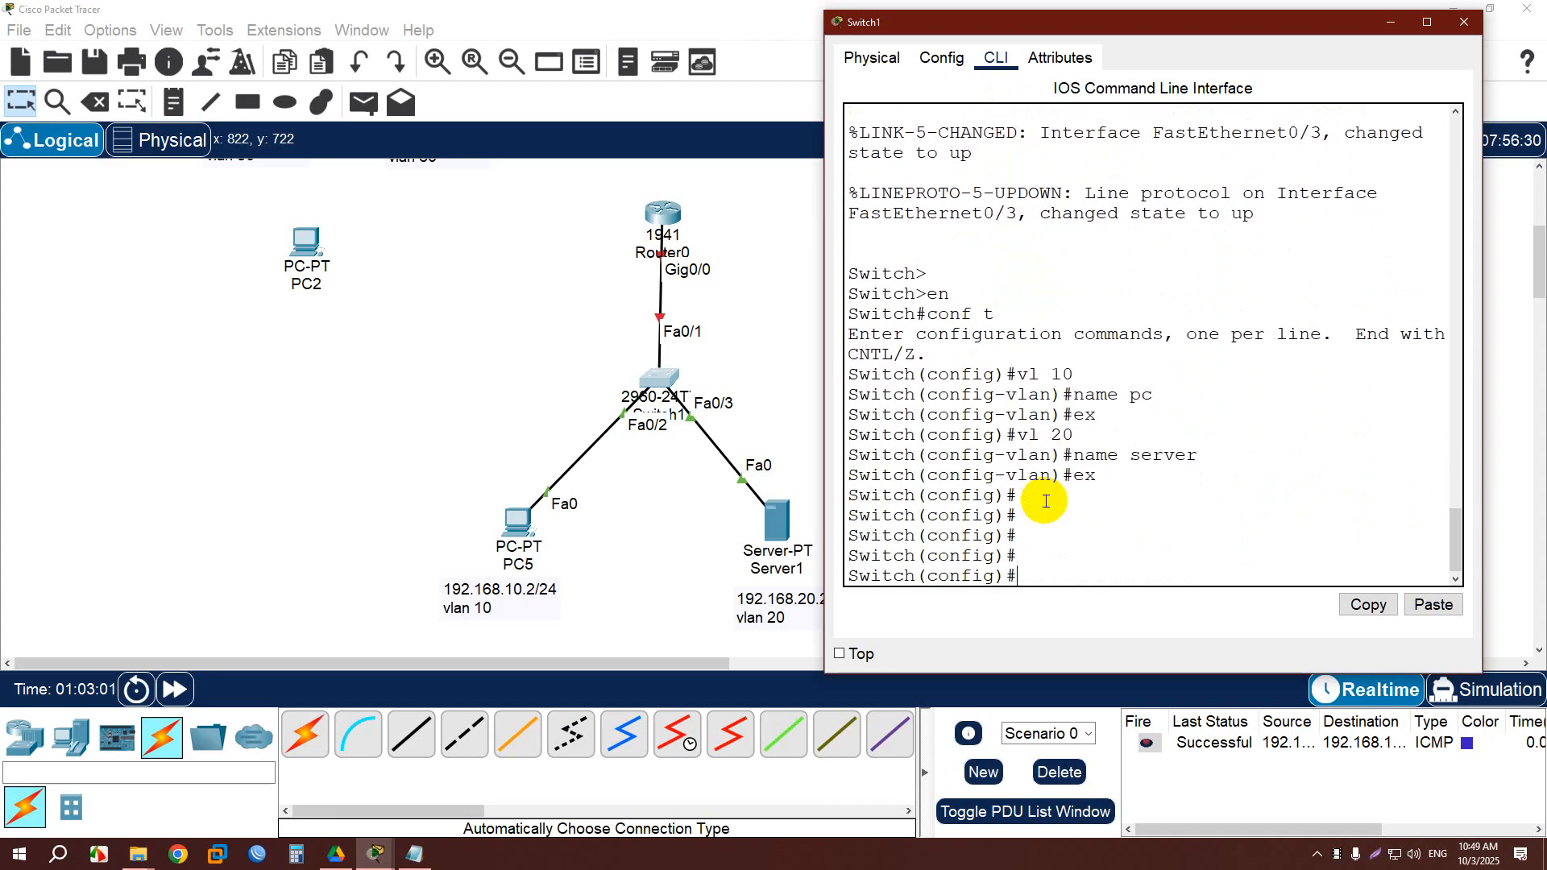
Set Switch1's interface f0/2 to access mode in VLAN 10 and exit the interface.
type("int f0/2")
key("Return")
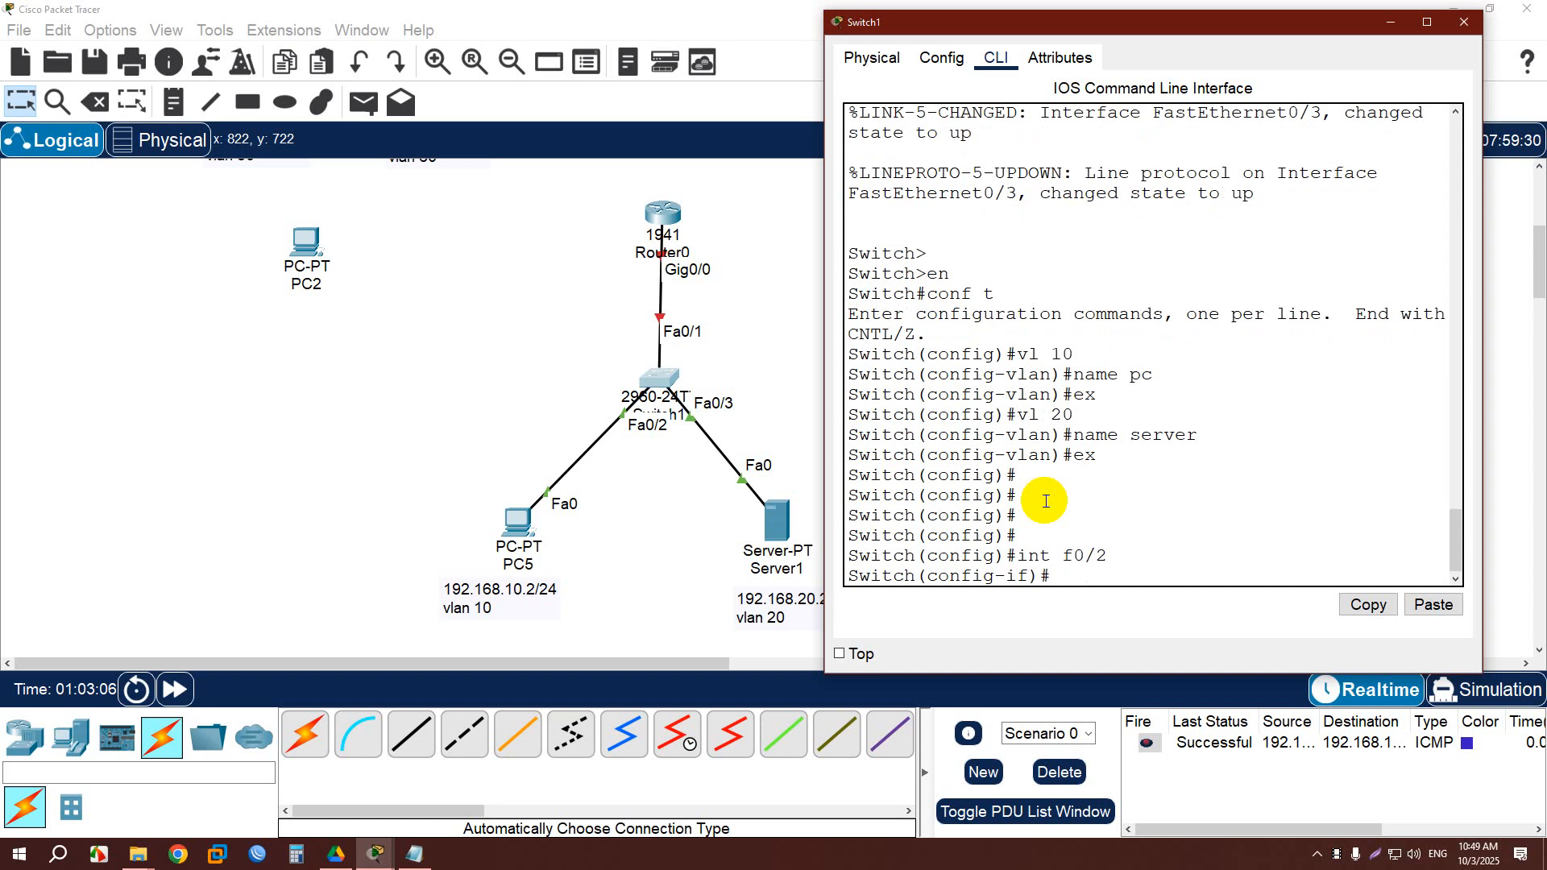
type("sw m ac")
key("Return")
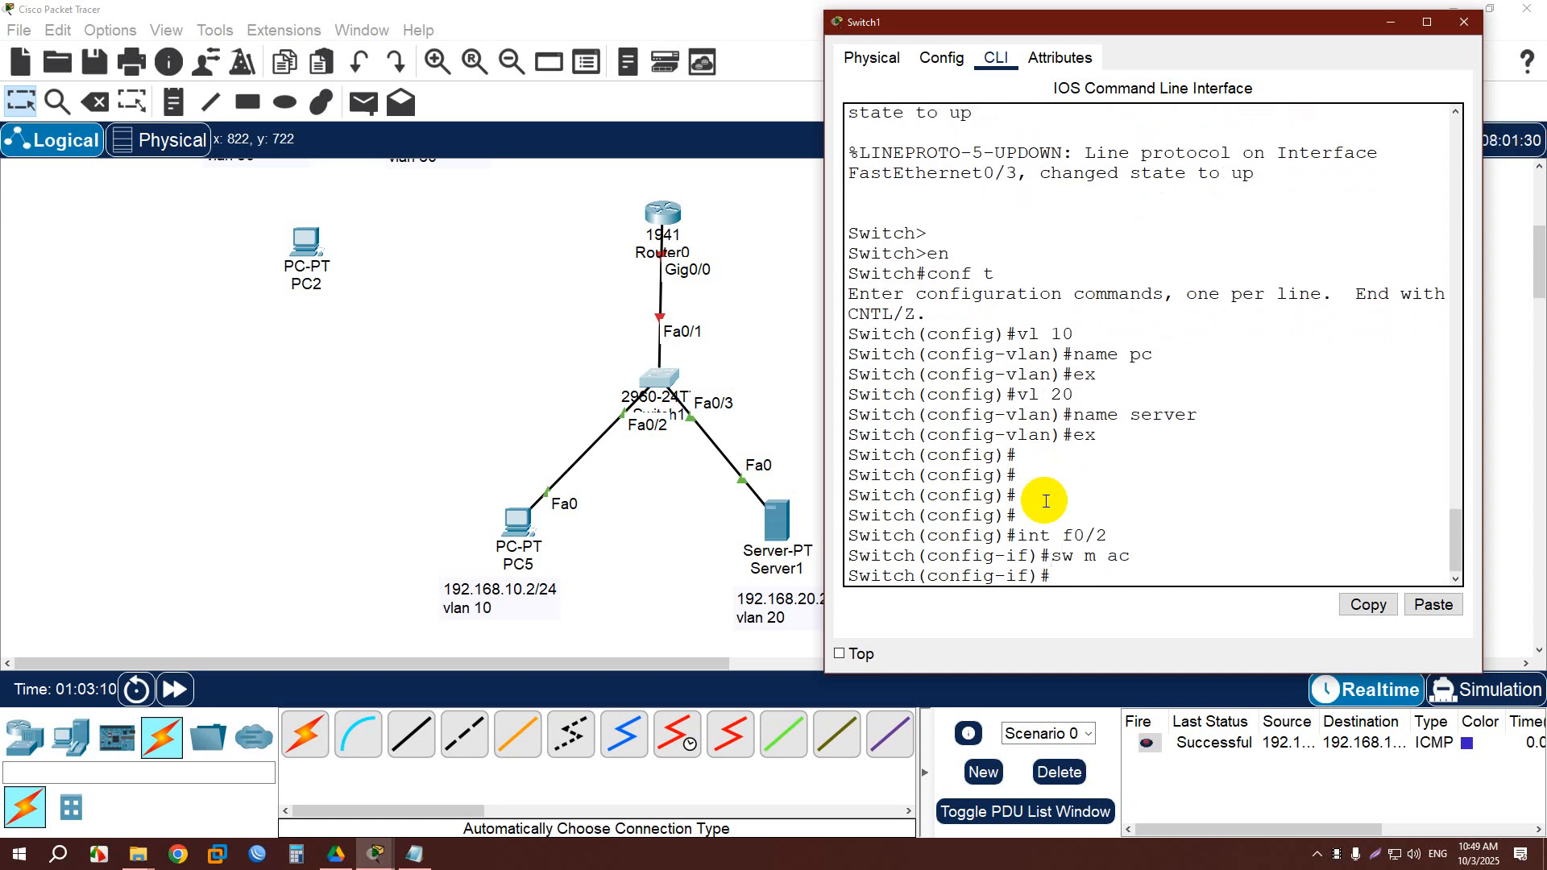
type("sw ac vl 10")
key("Return")
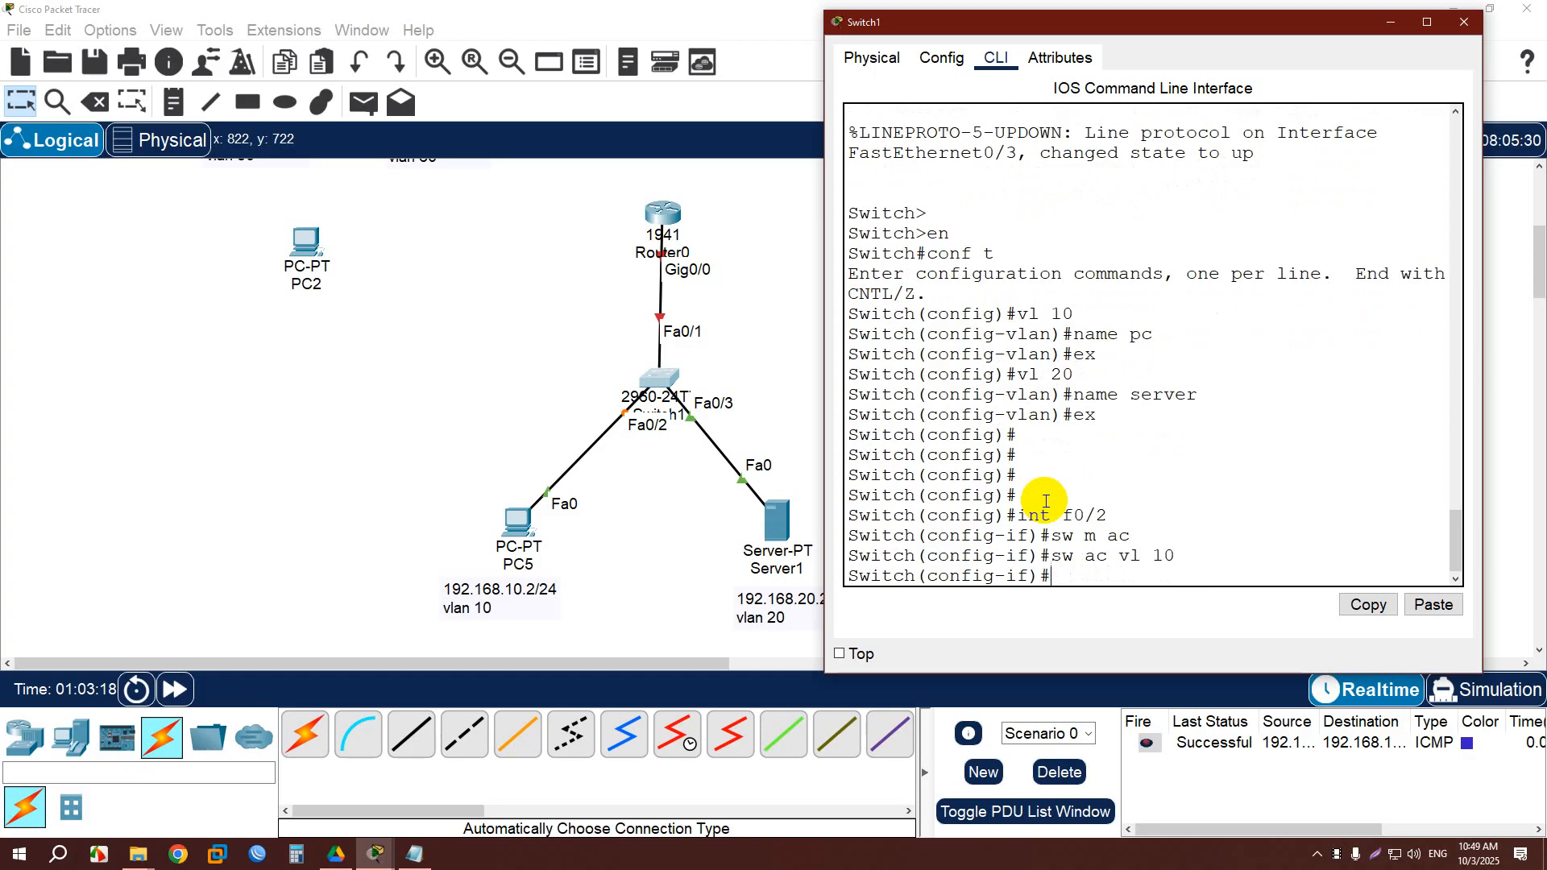
type("ex")
key("Return")
Set Switch1's interface f0/3, which connects Server1, to access mode in VLAN 20 and exit the interface.
type("int f")
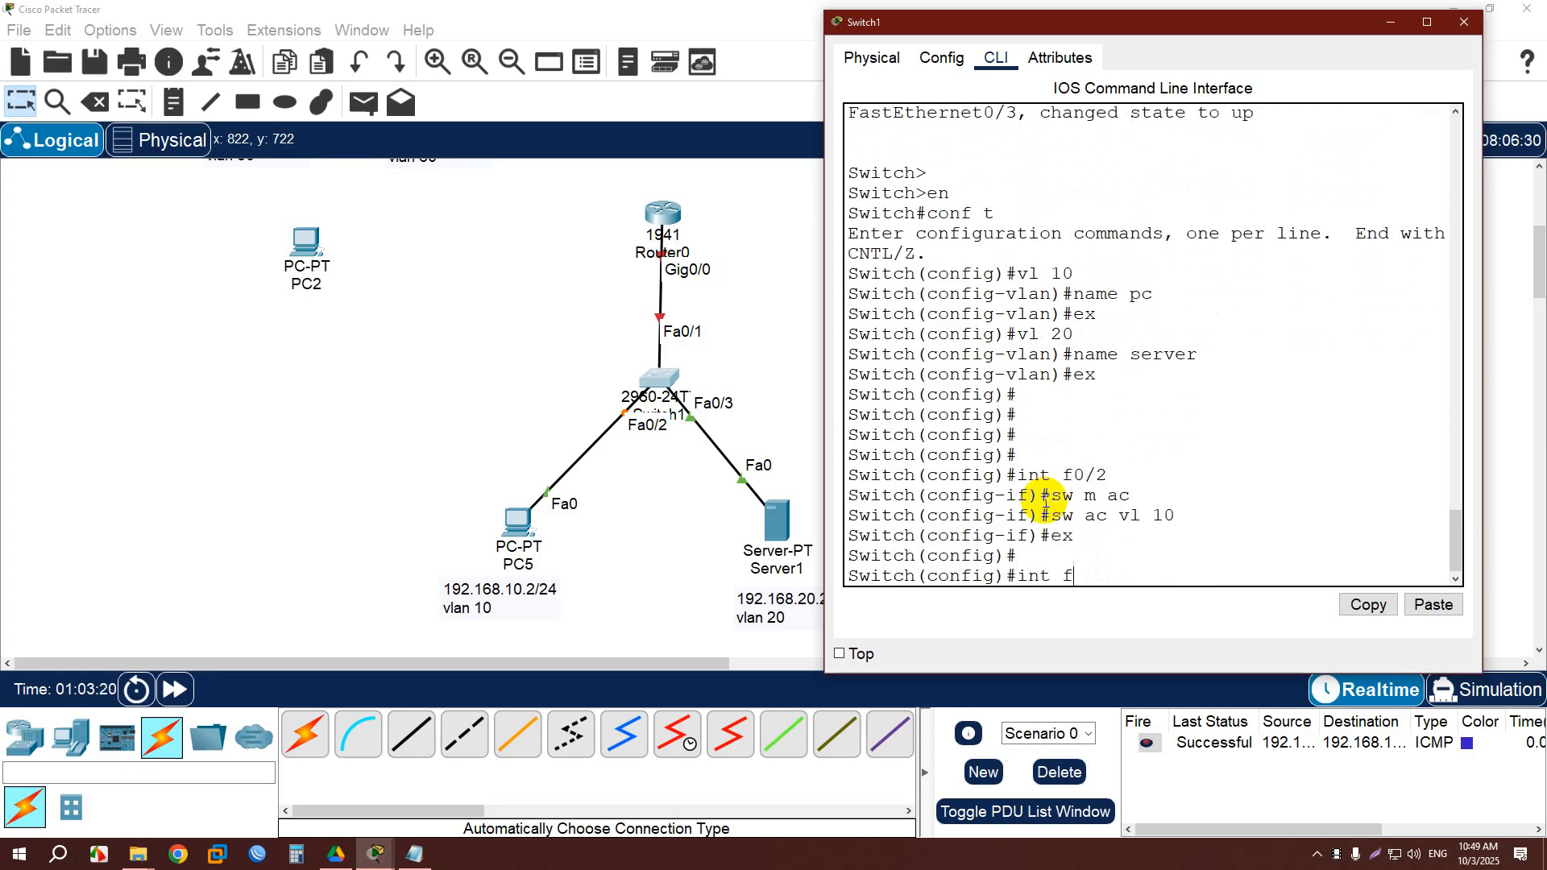
type("0/3")
key("Return")
left_click(718, 495)
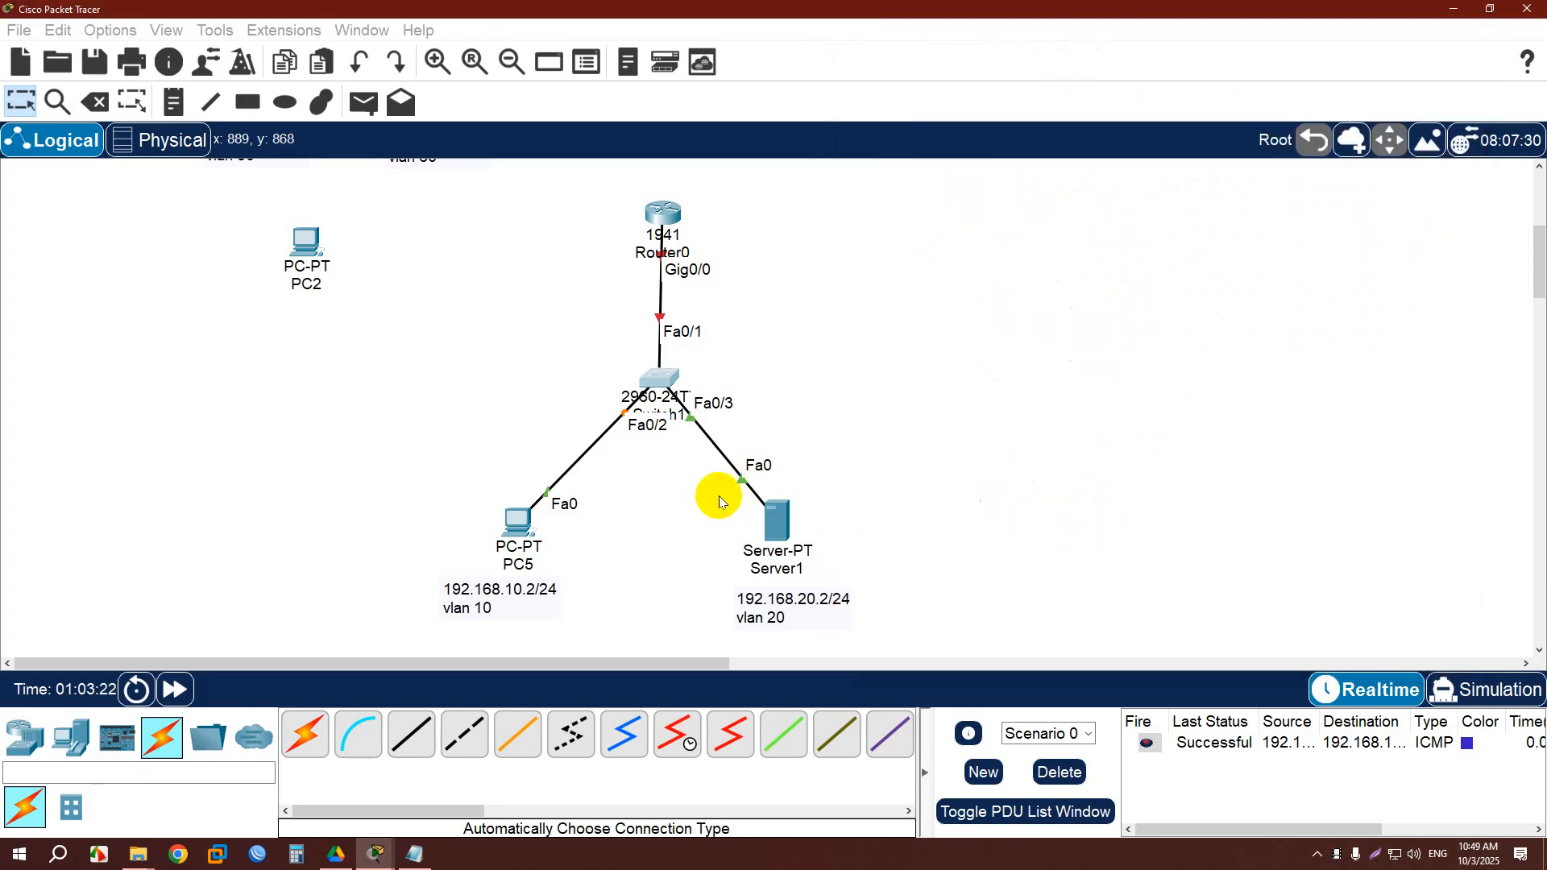
mouse_move(777, 520)
left_mouse_down()
mouse_move(829, 501)
mouse_move(786, 513)
left_mouse_up()
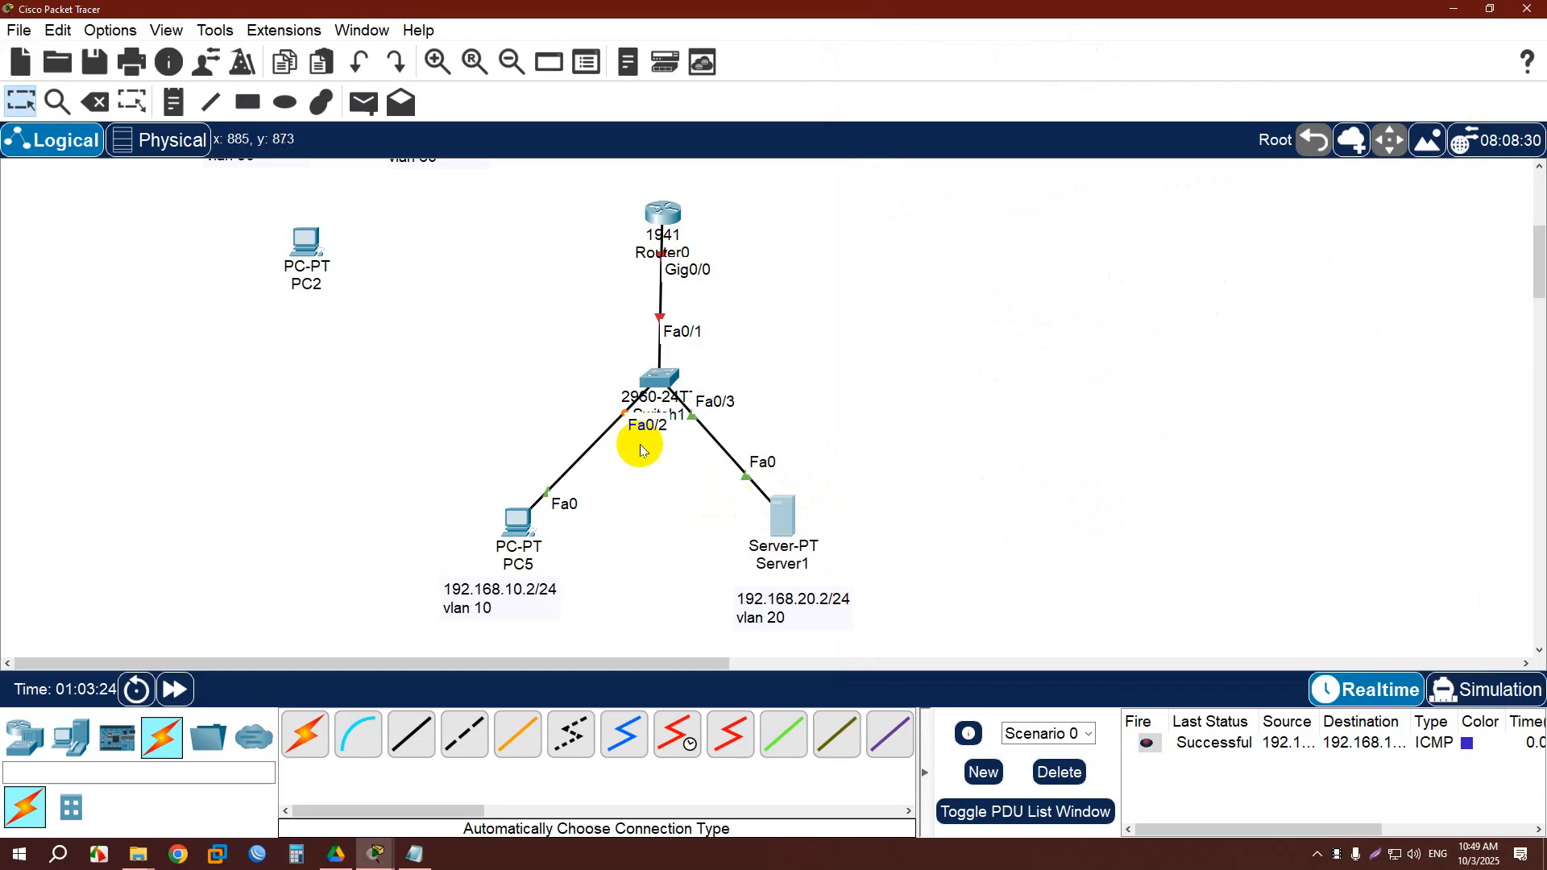
left_click(673, 375)
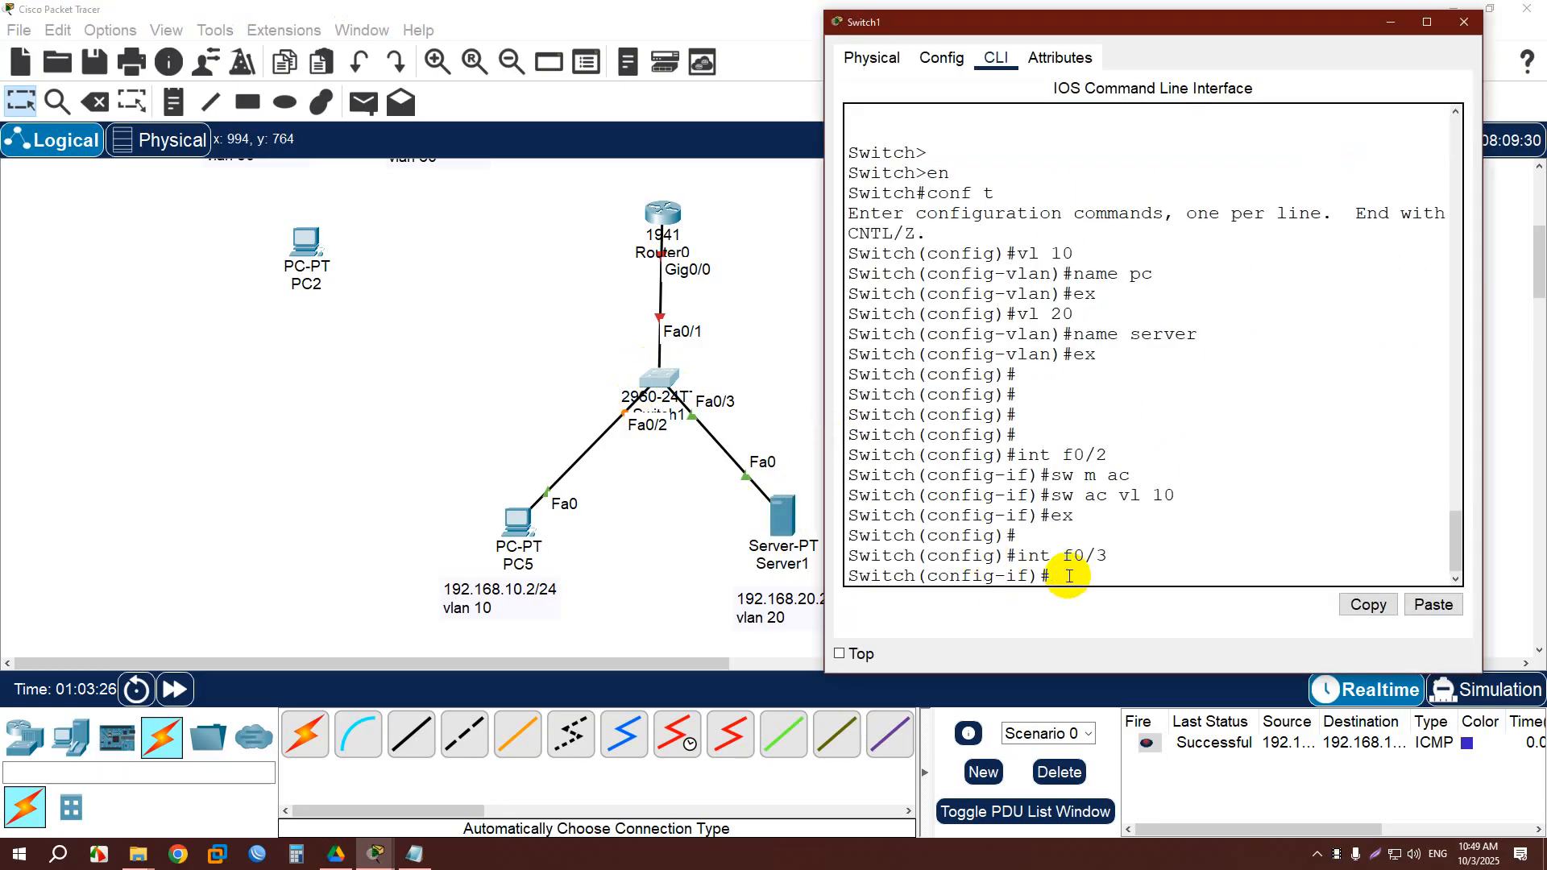
type("sw m ac")
key("Return")
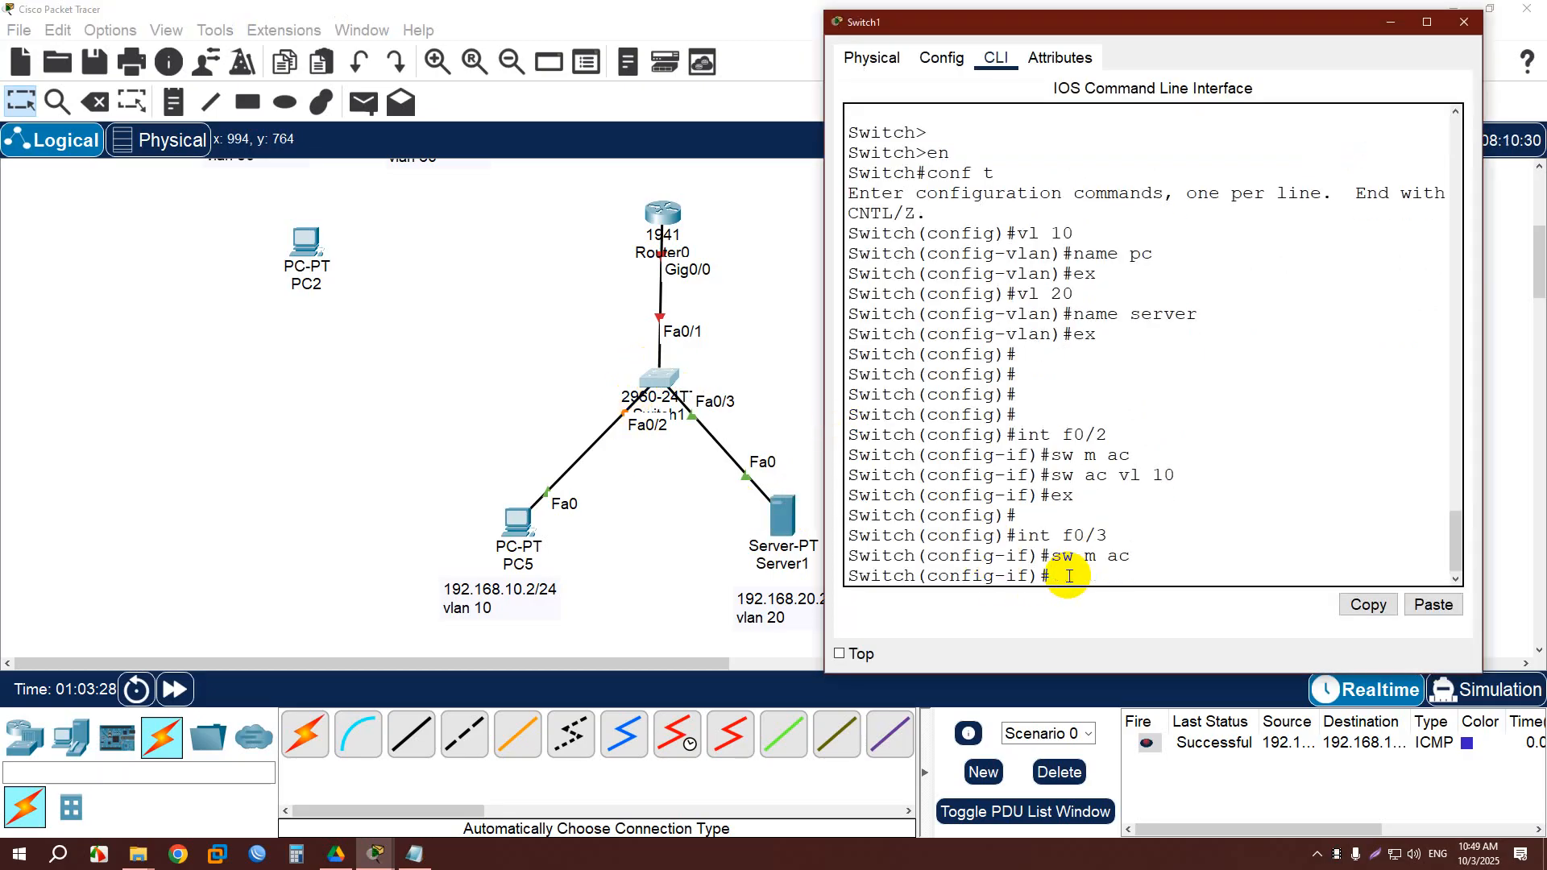
type("sw ac vl 20")
key("Return")
type("ex")
key("Return")
key("Return")
key("Return")
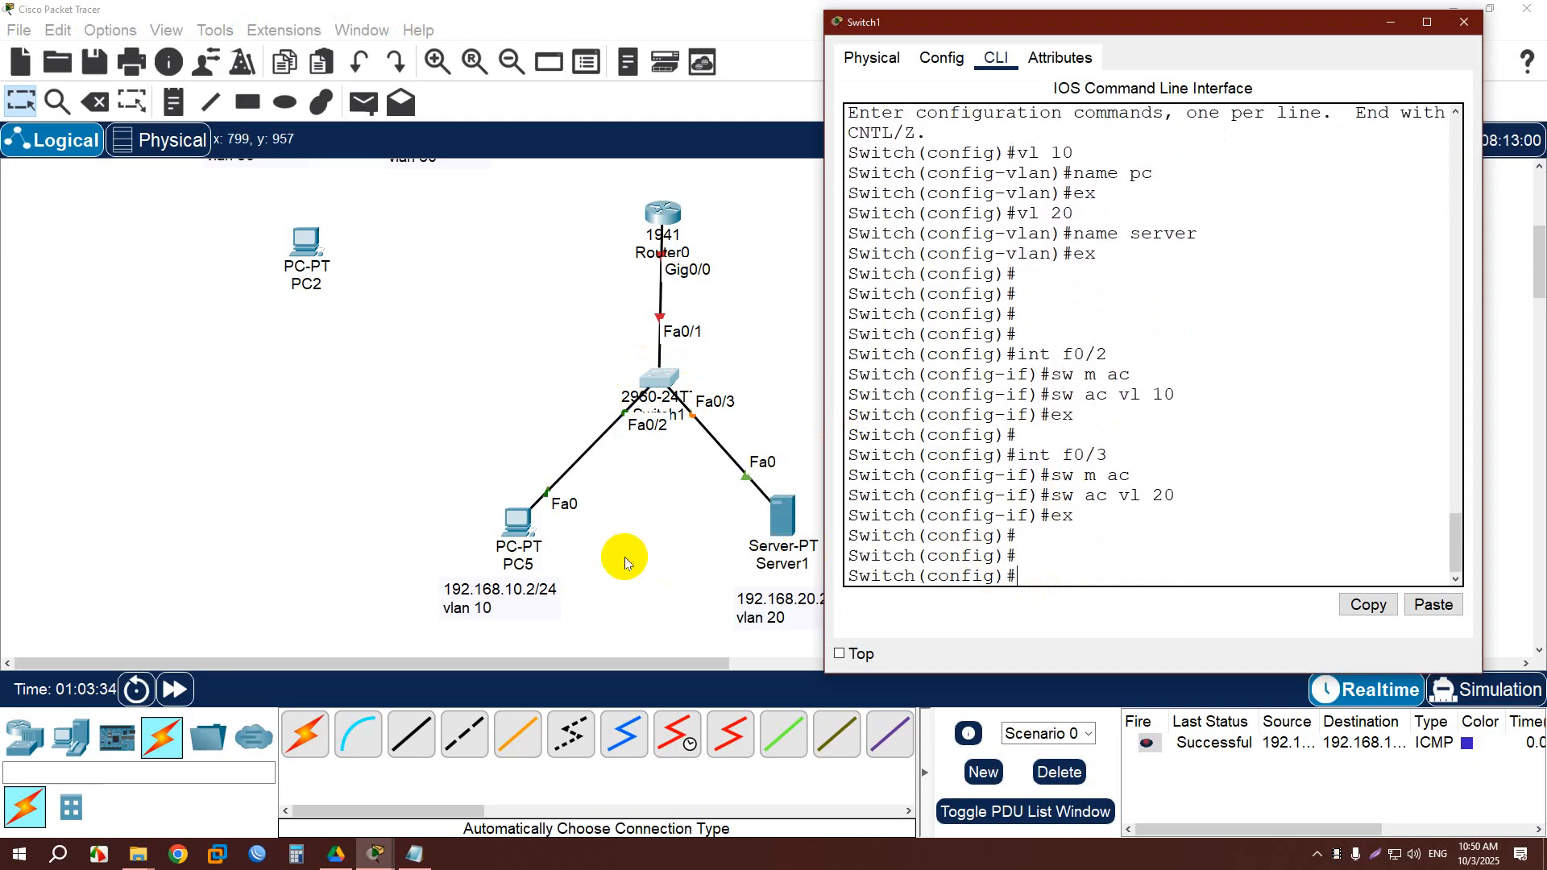
Compare the new router topology with the multilayer switch topology above it, and examine Router0's modules and port summary.
left_click(516, 435)
left_click_drag(458, 447, 911, 579)
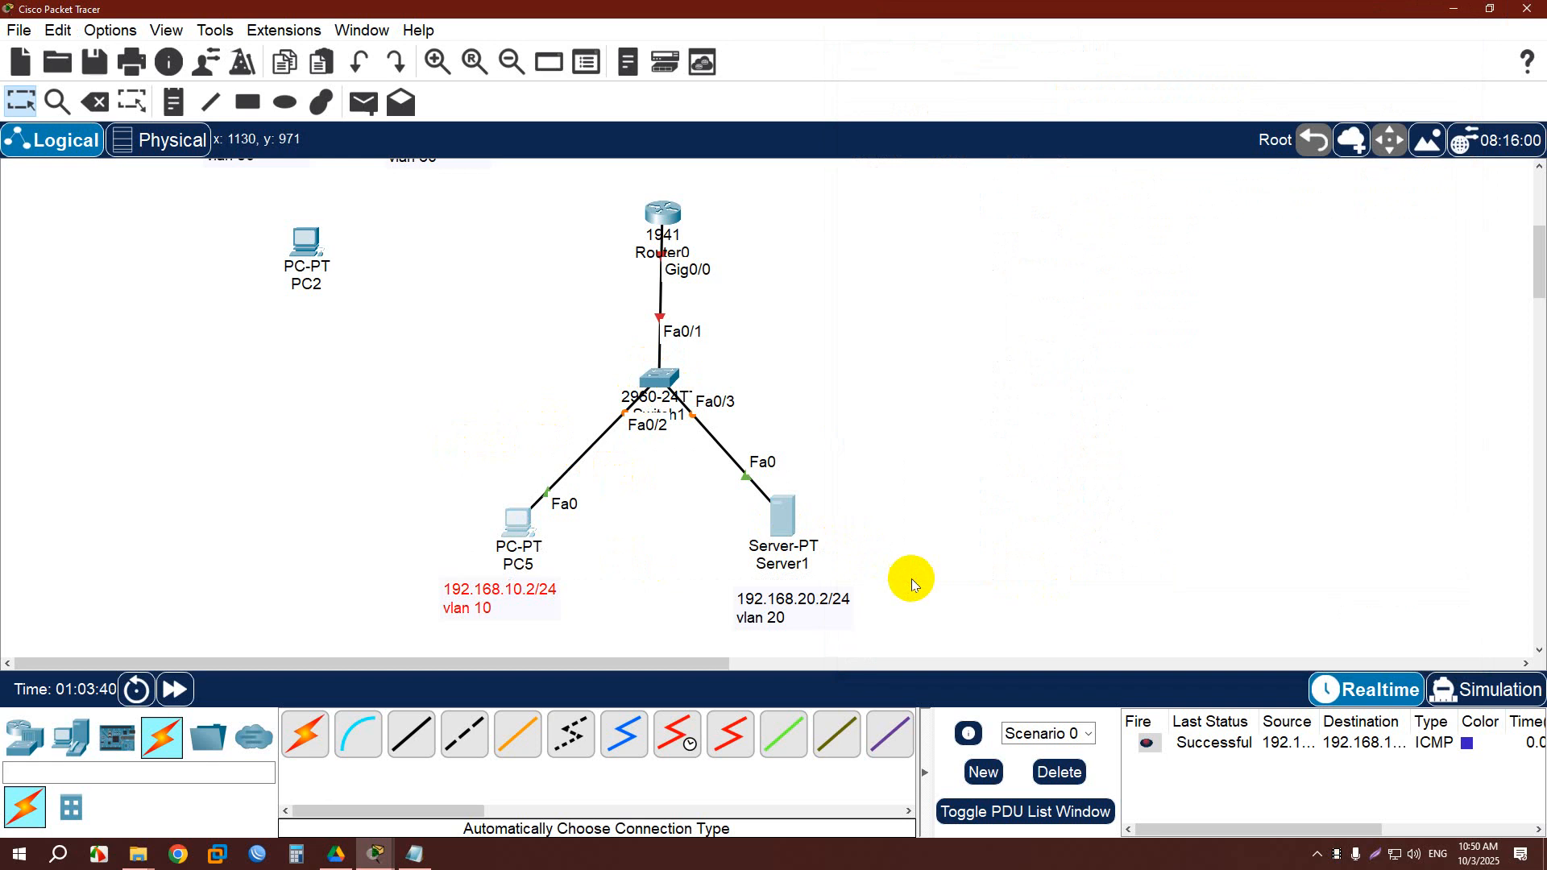
left_click_drag(553, 171, 842, 377)
scroll(985, 432, "up", 5)
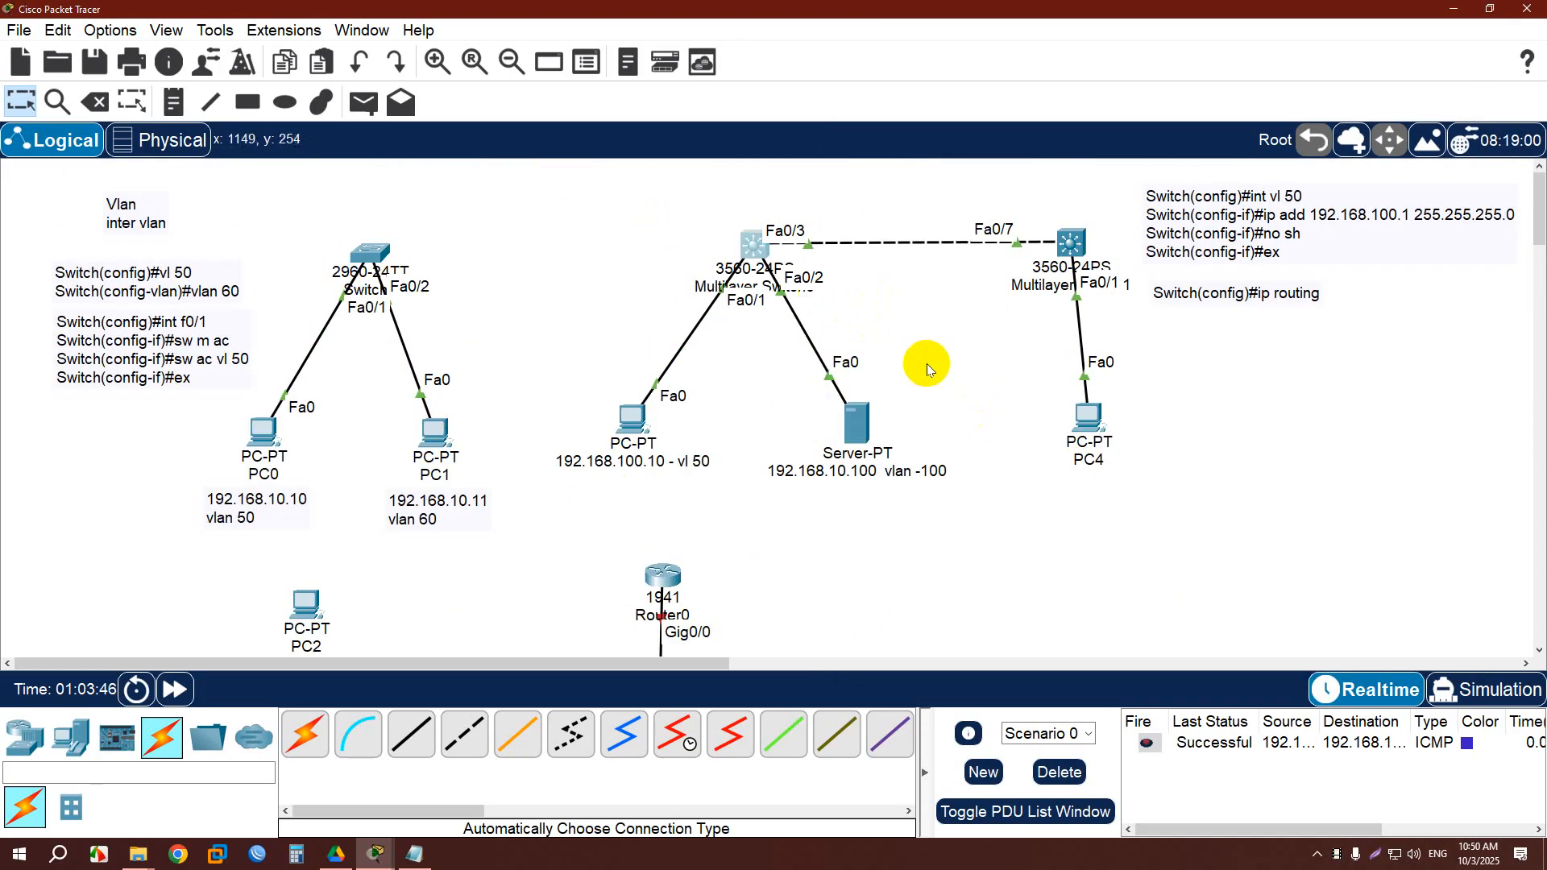
scroll(925, 368, "down", 5)
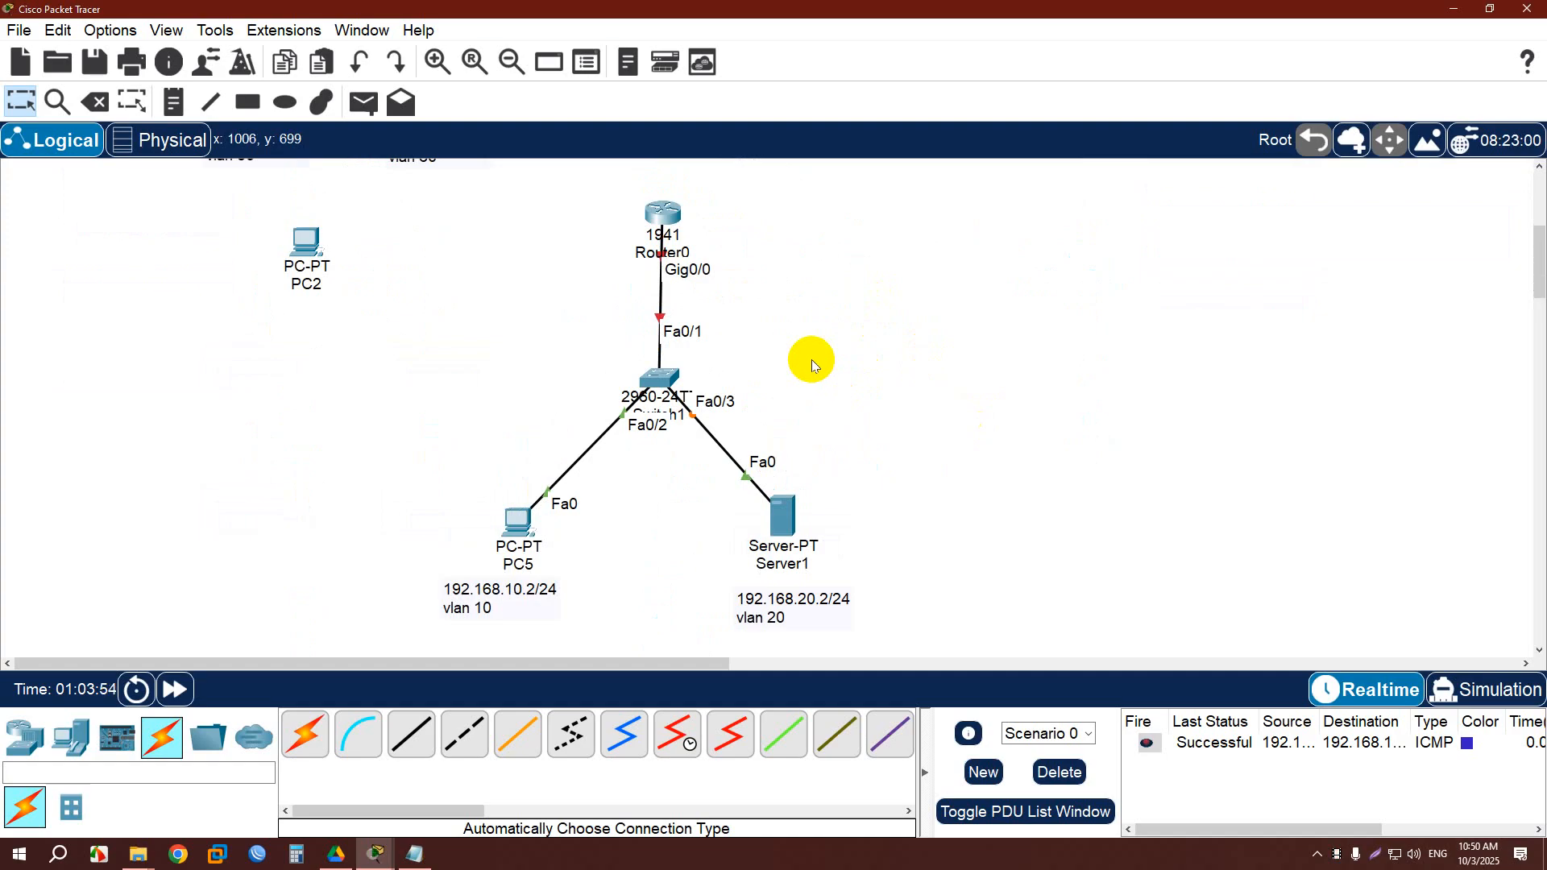
left_click(660, 212)
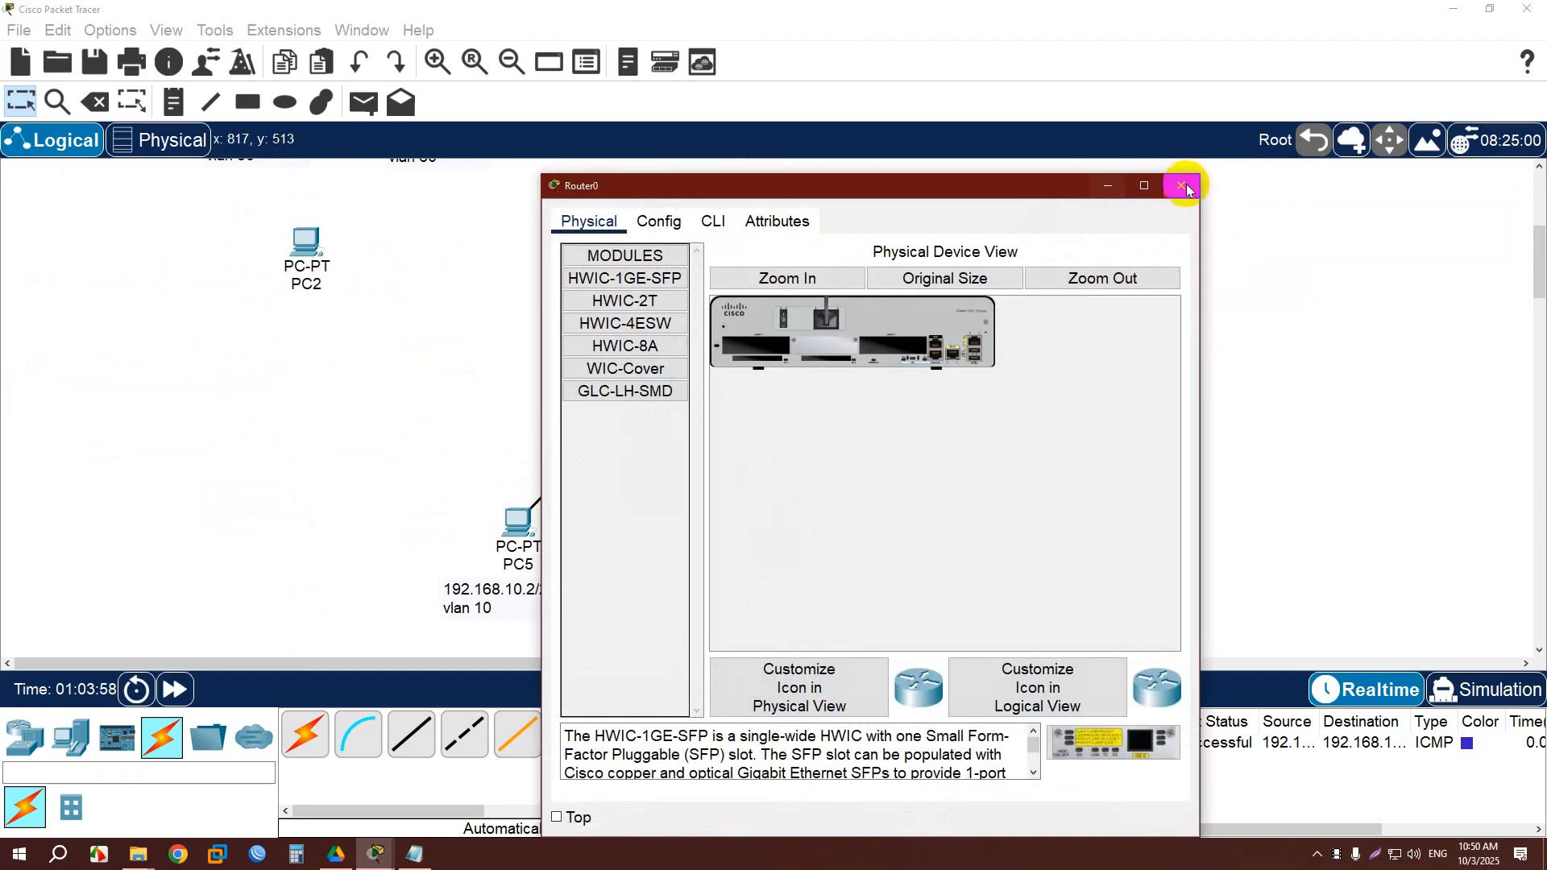
left_click(1181, 186)
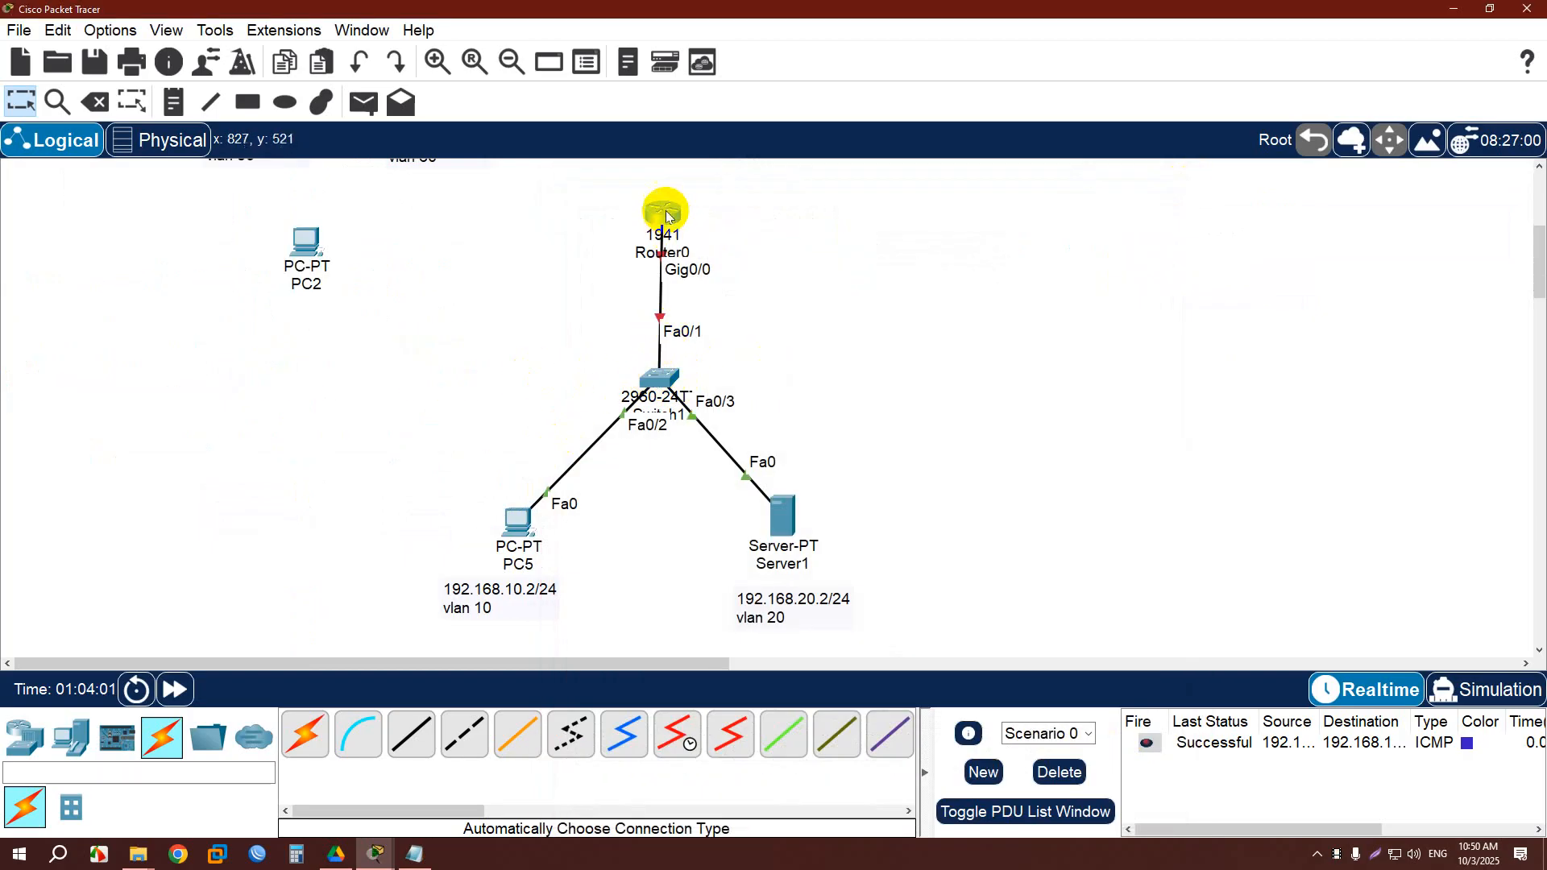
mouse_move(666, 216)
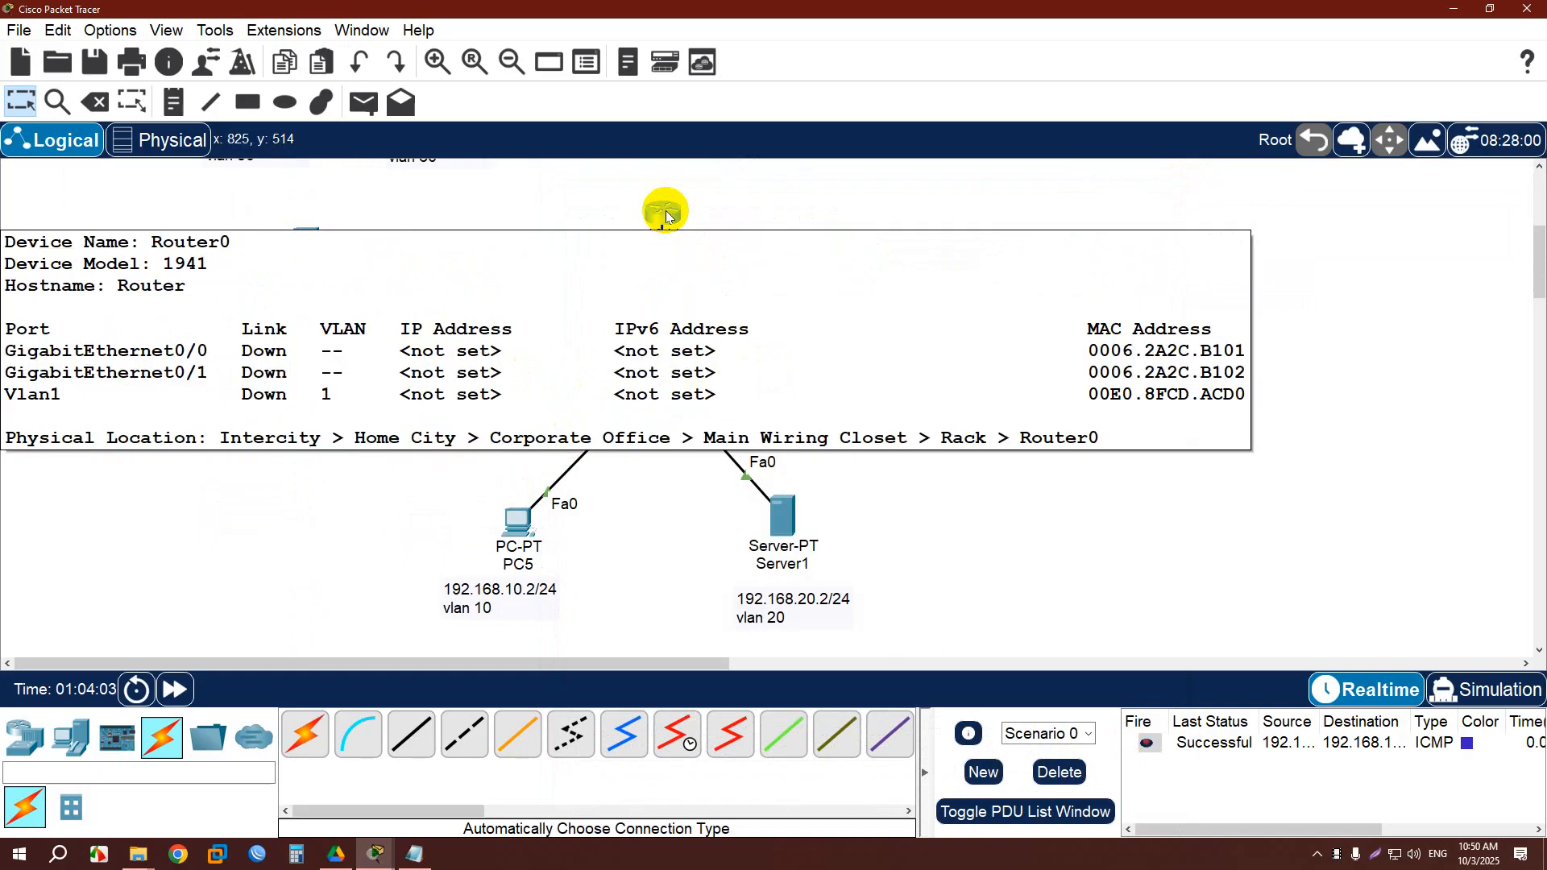
Set Switch1's interface f0/1 toward Router0 to trunk mode and close the switch window.
left_click(651, 377)
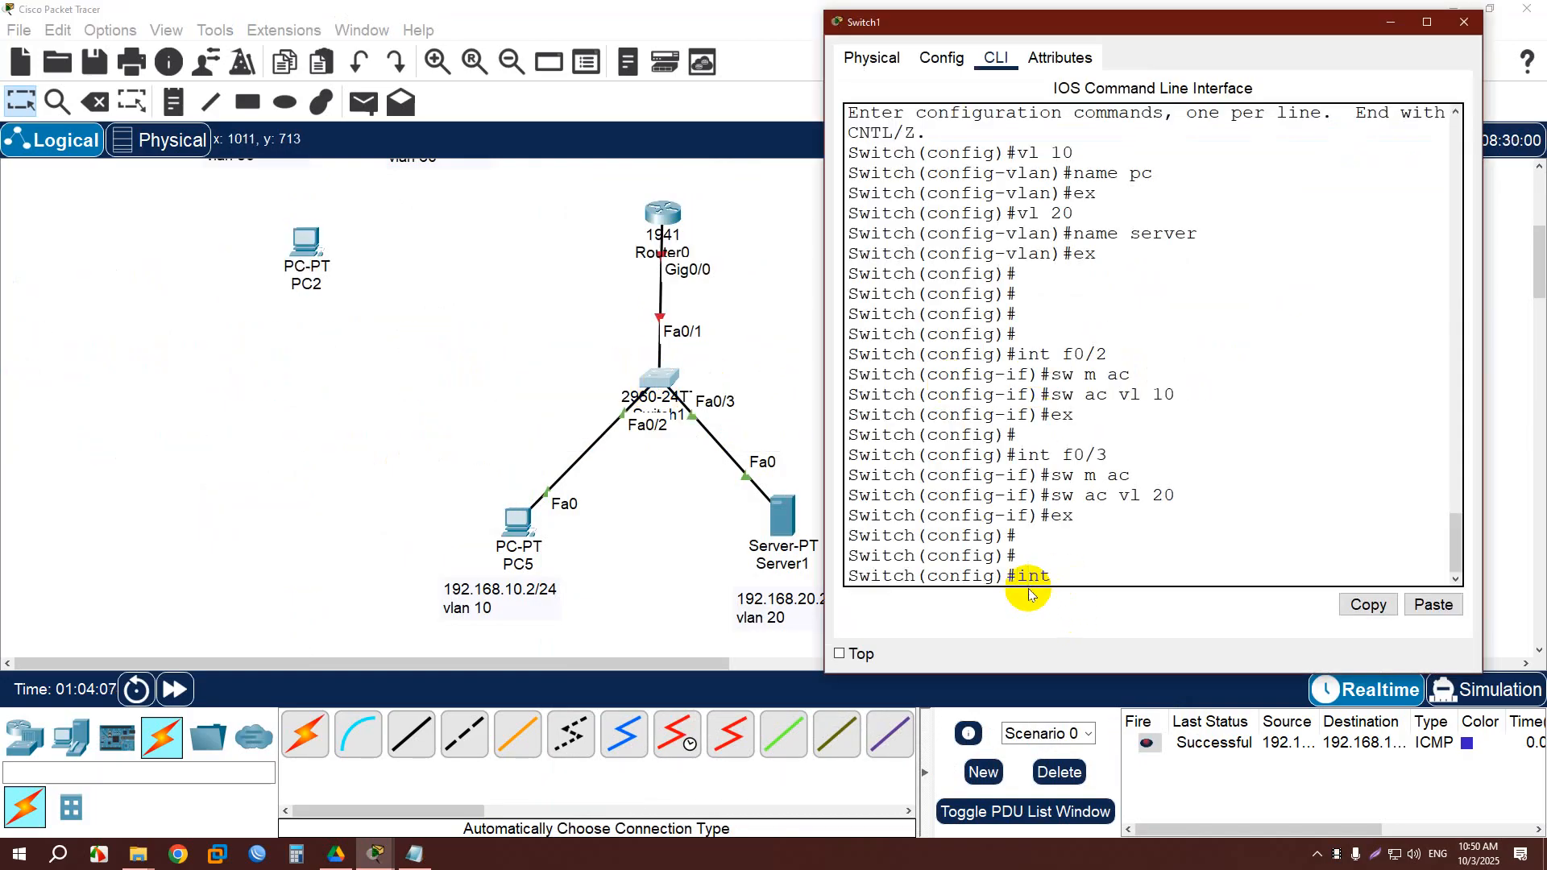
type("int f0/1")
key("Return")
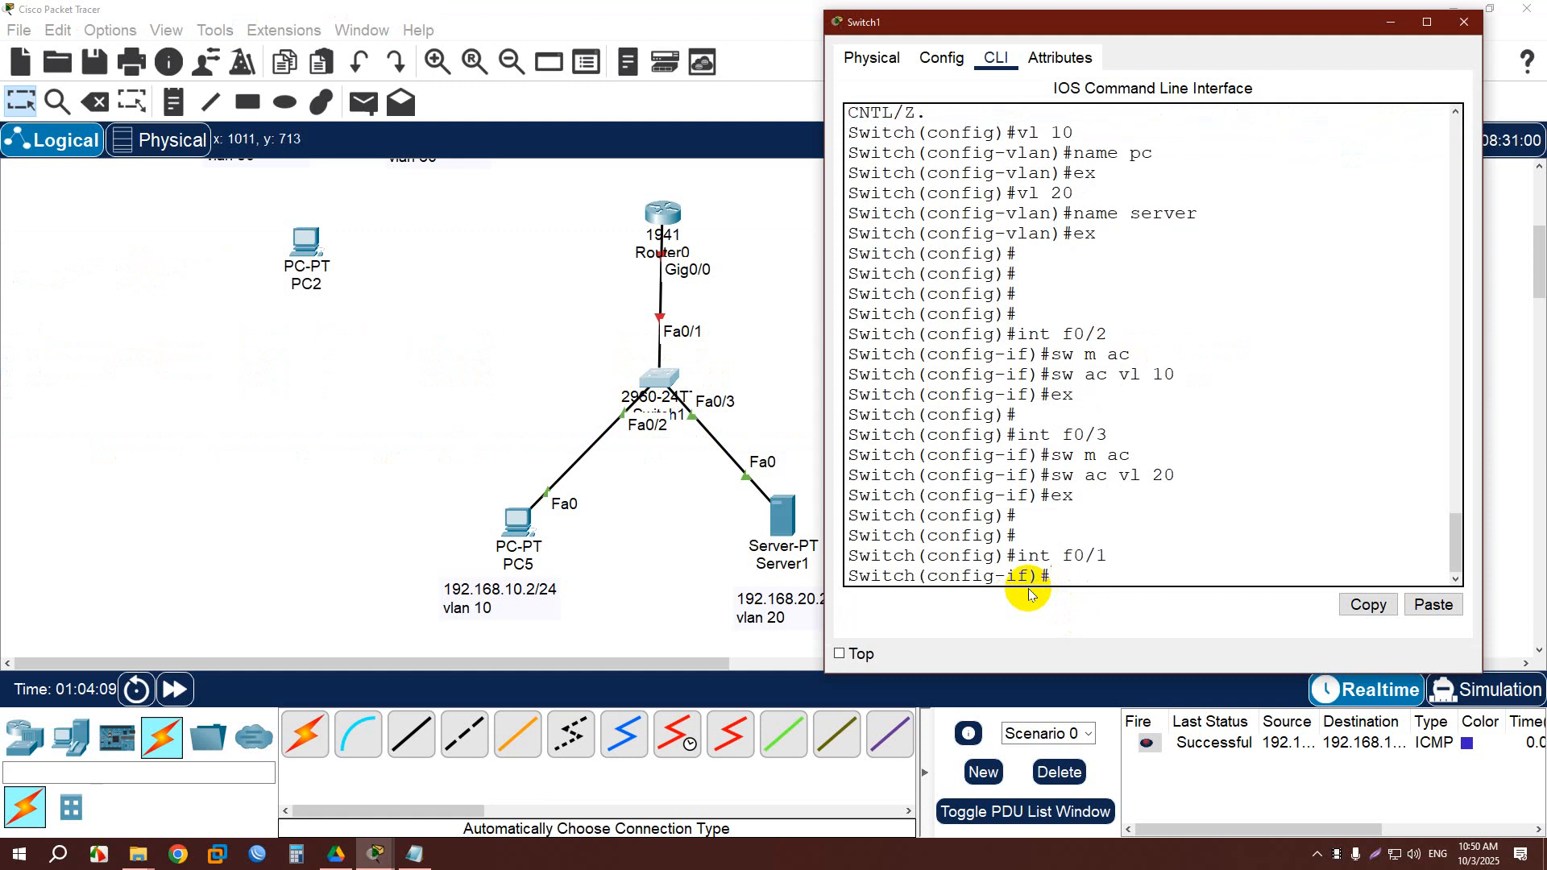
type("sw m t")
key("Return")
key("Return")
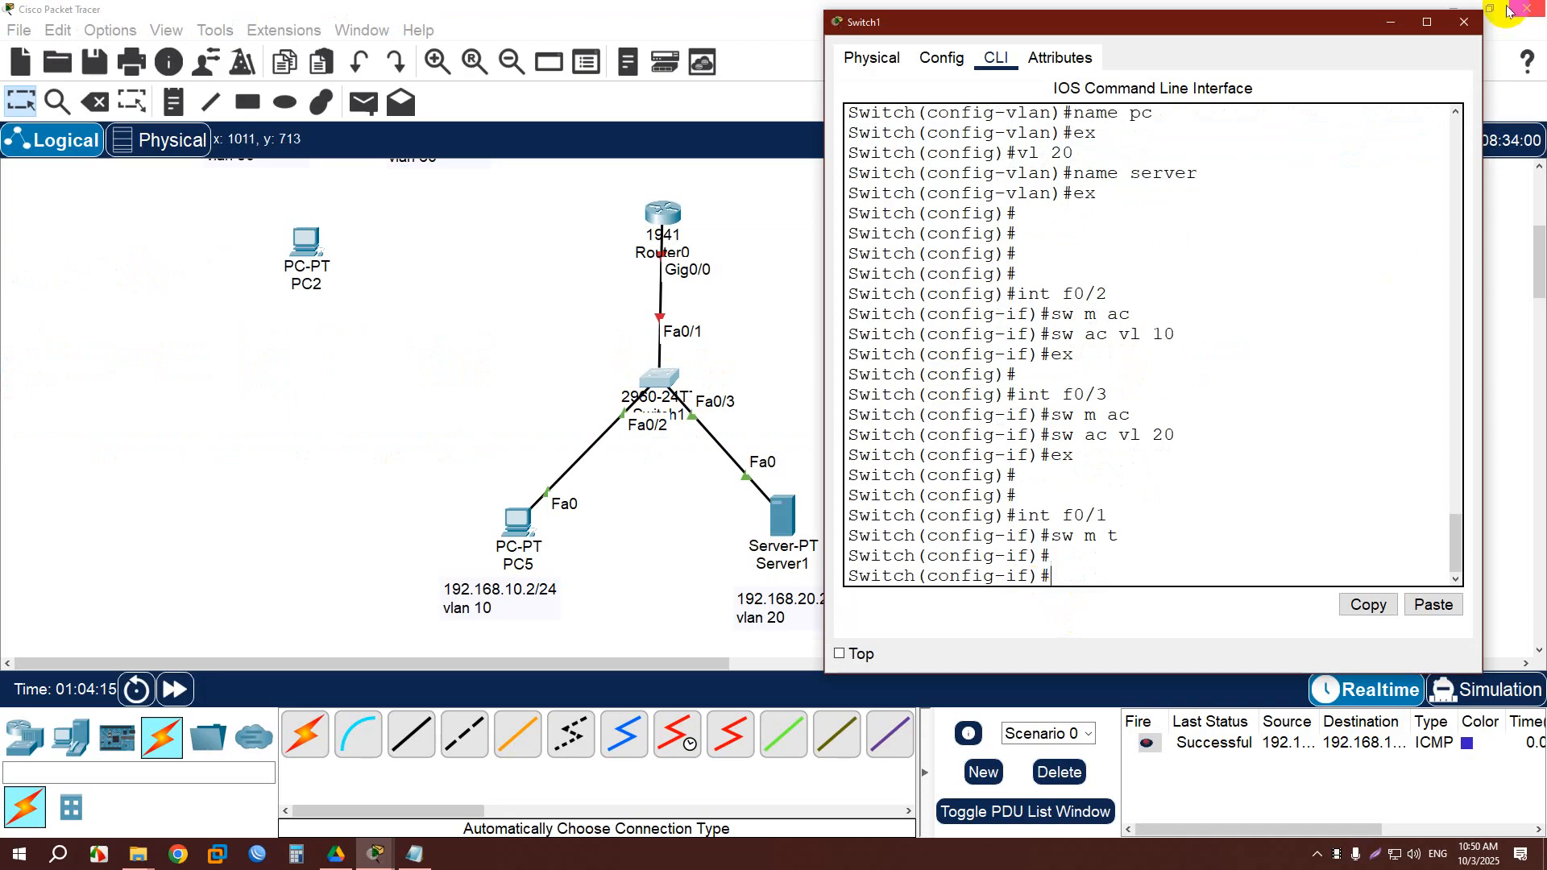
left_click(1465, 21)
Open Router0's command line, decline the initial configuration dialog, and enter global configuration mode.
left_click(664, 216)
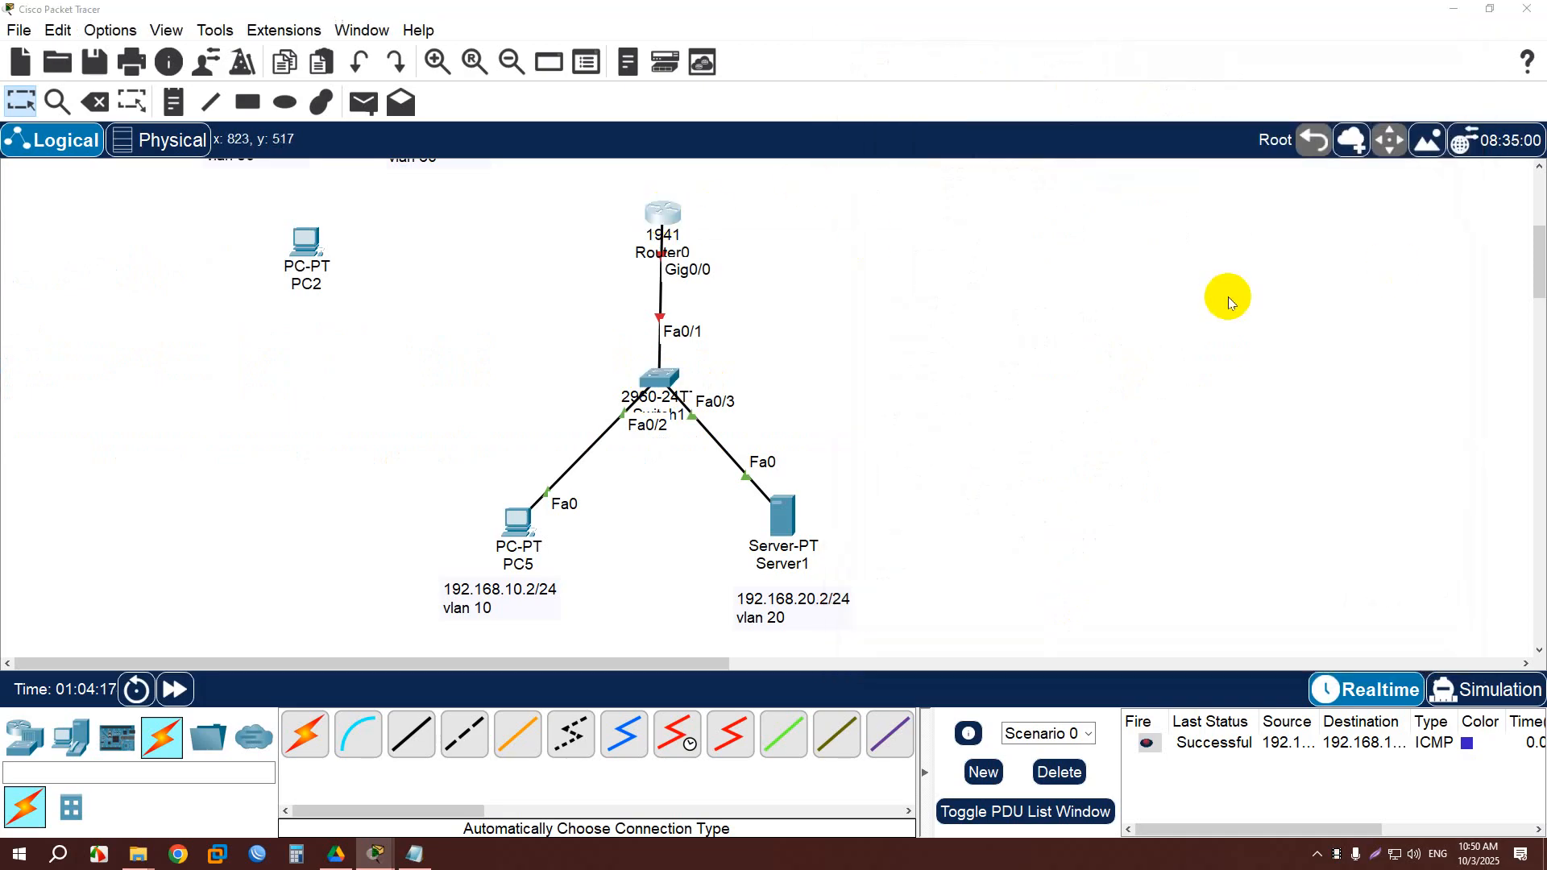
left_click_drag(812, 180, 1084, 114)
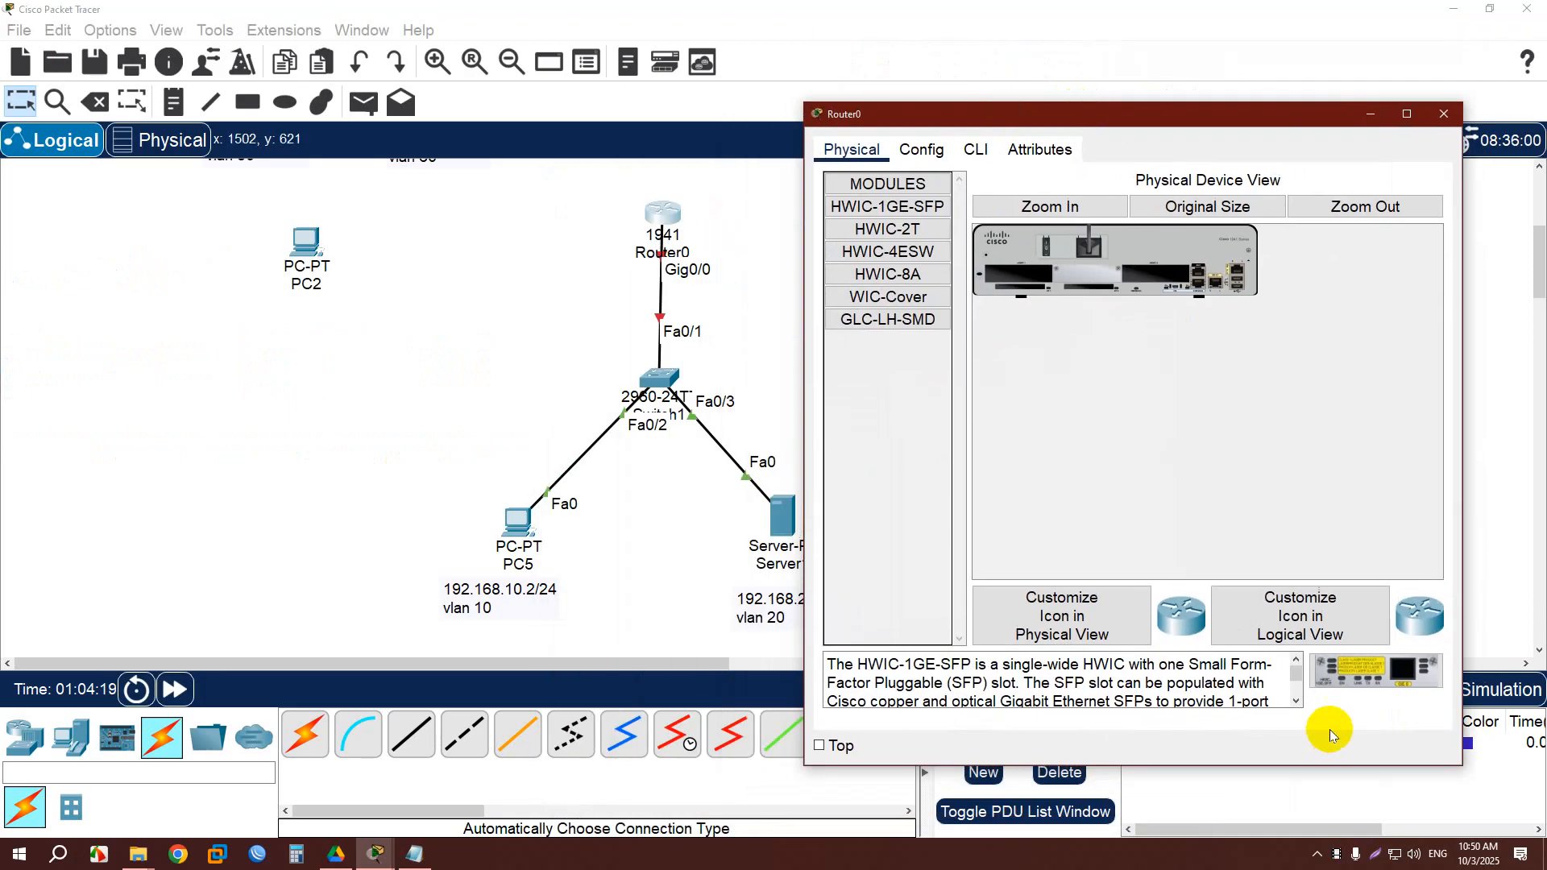
left_click(978, 150)
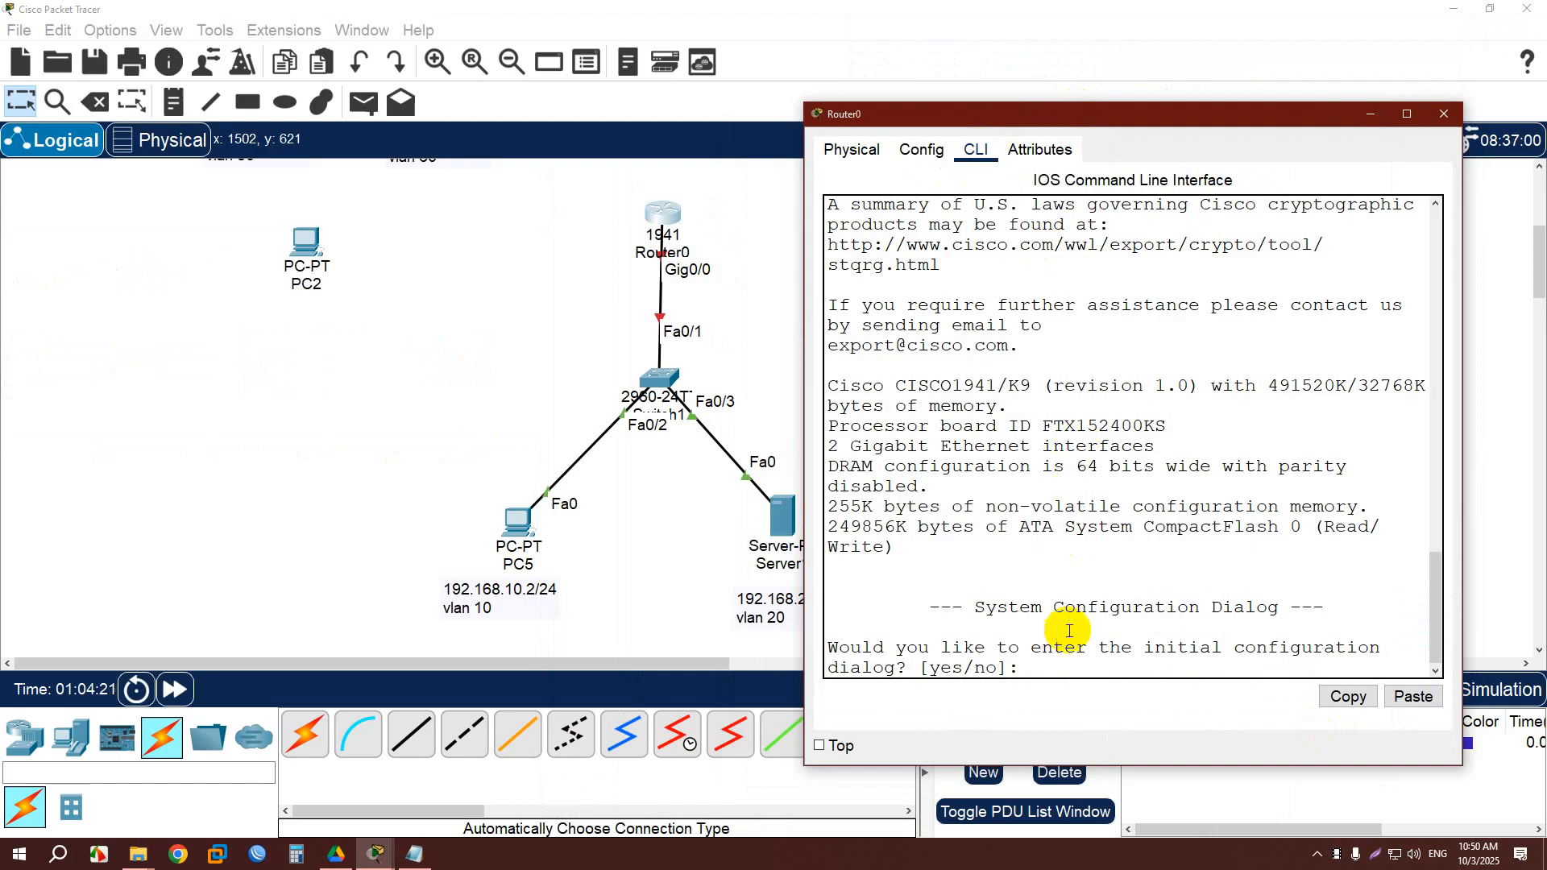
type("no")
key("Return")
key("Return")
type("en")
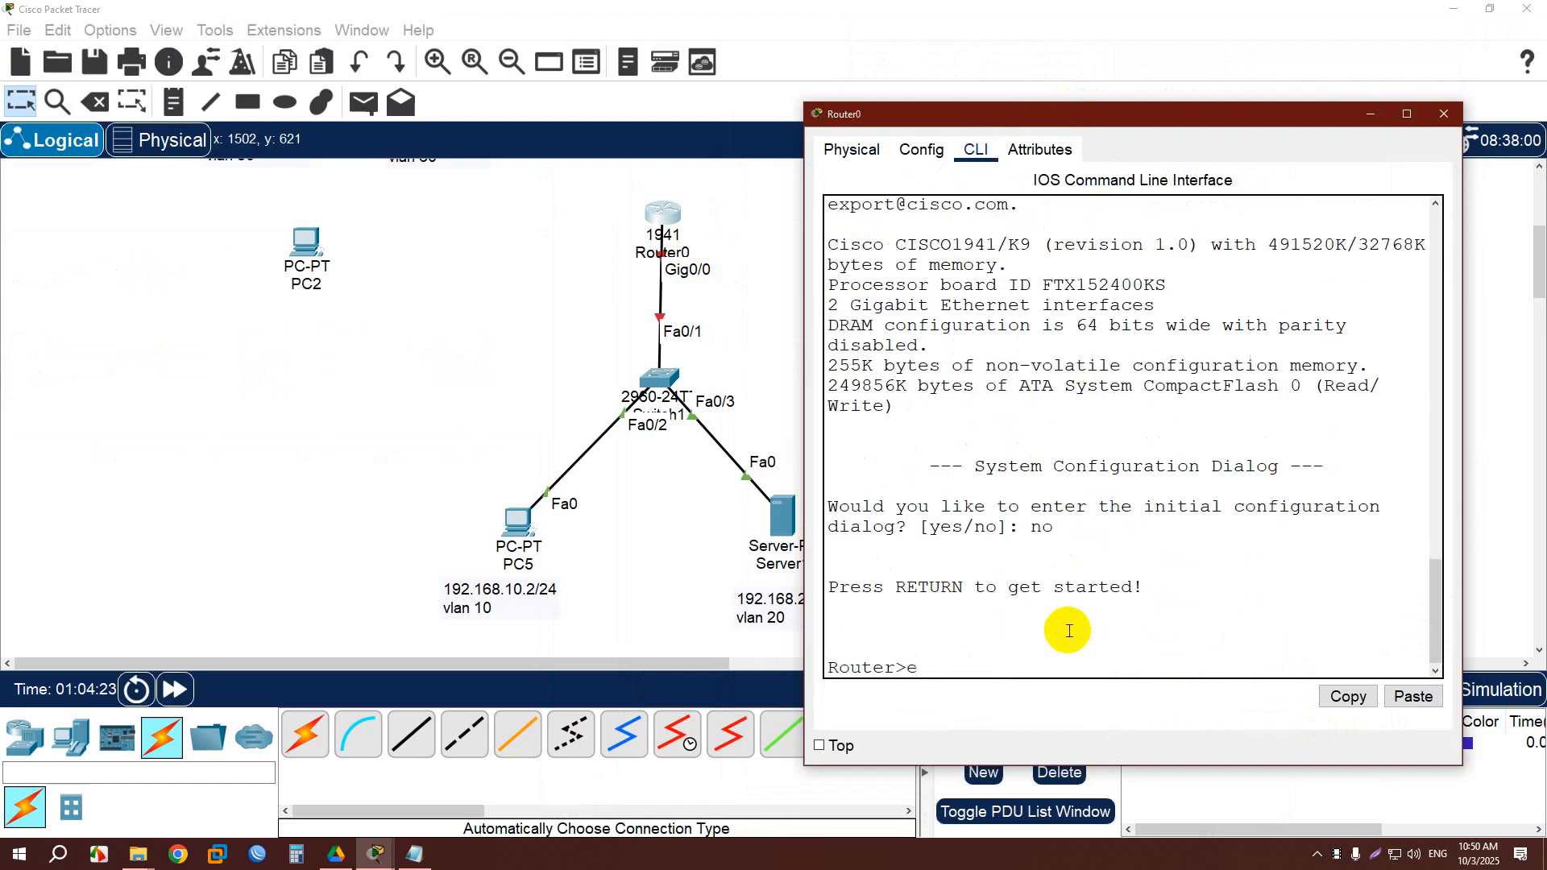
key("Return")
type("conf t")
key("Return")
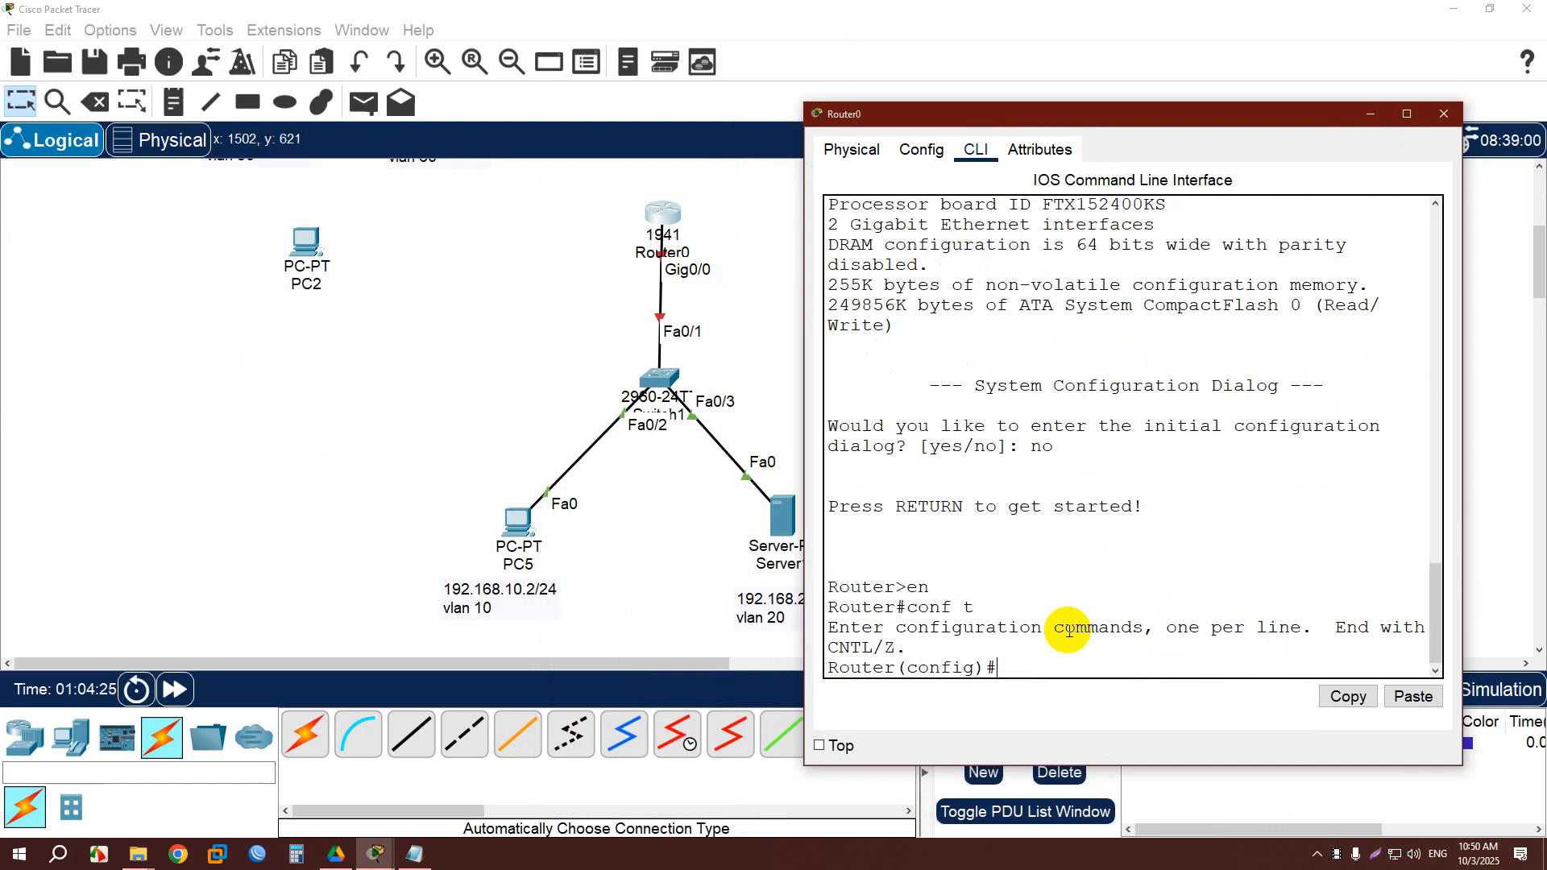
Enable Router0's physical interface g0/0 with no shutdown and return to global configuration mode.
type("int g0/0")
key("Return")
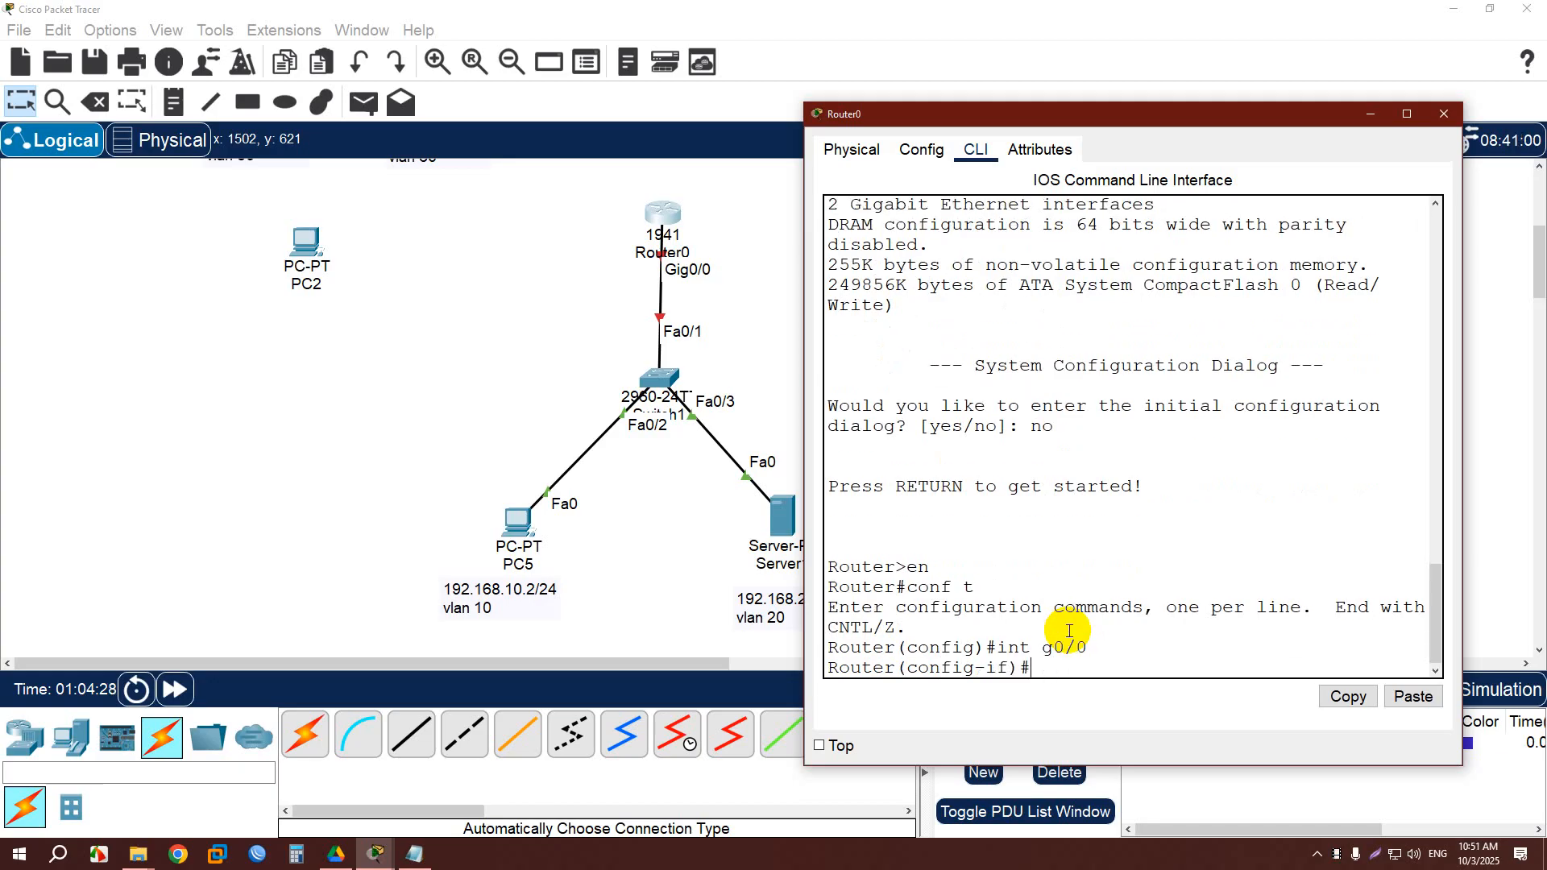
type("no sh")
key("Return")
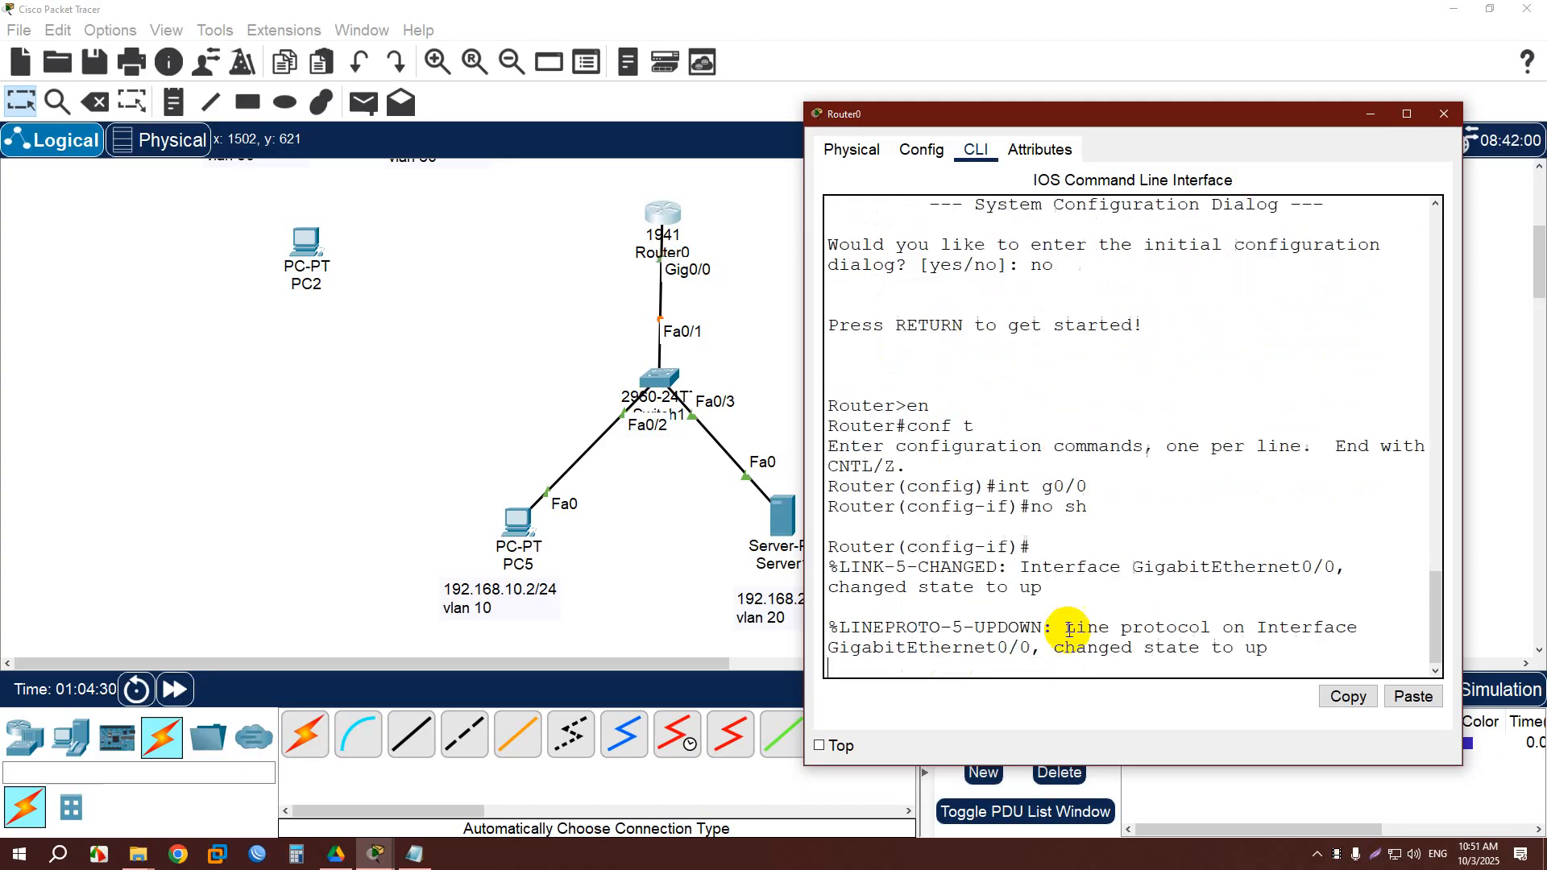
key("Return")
key("Return")
key("Return")
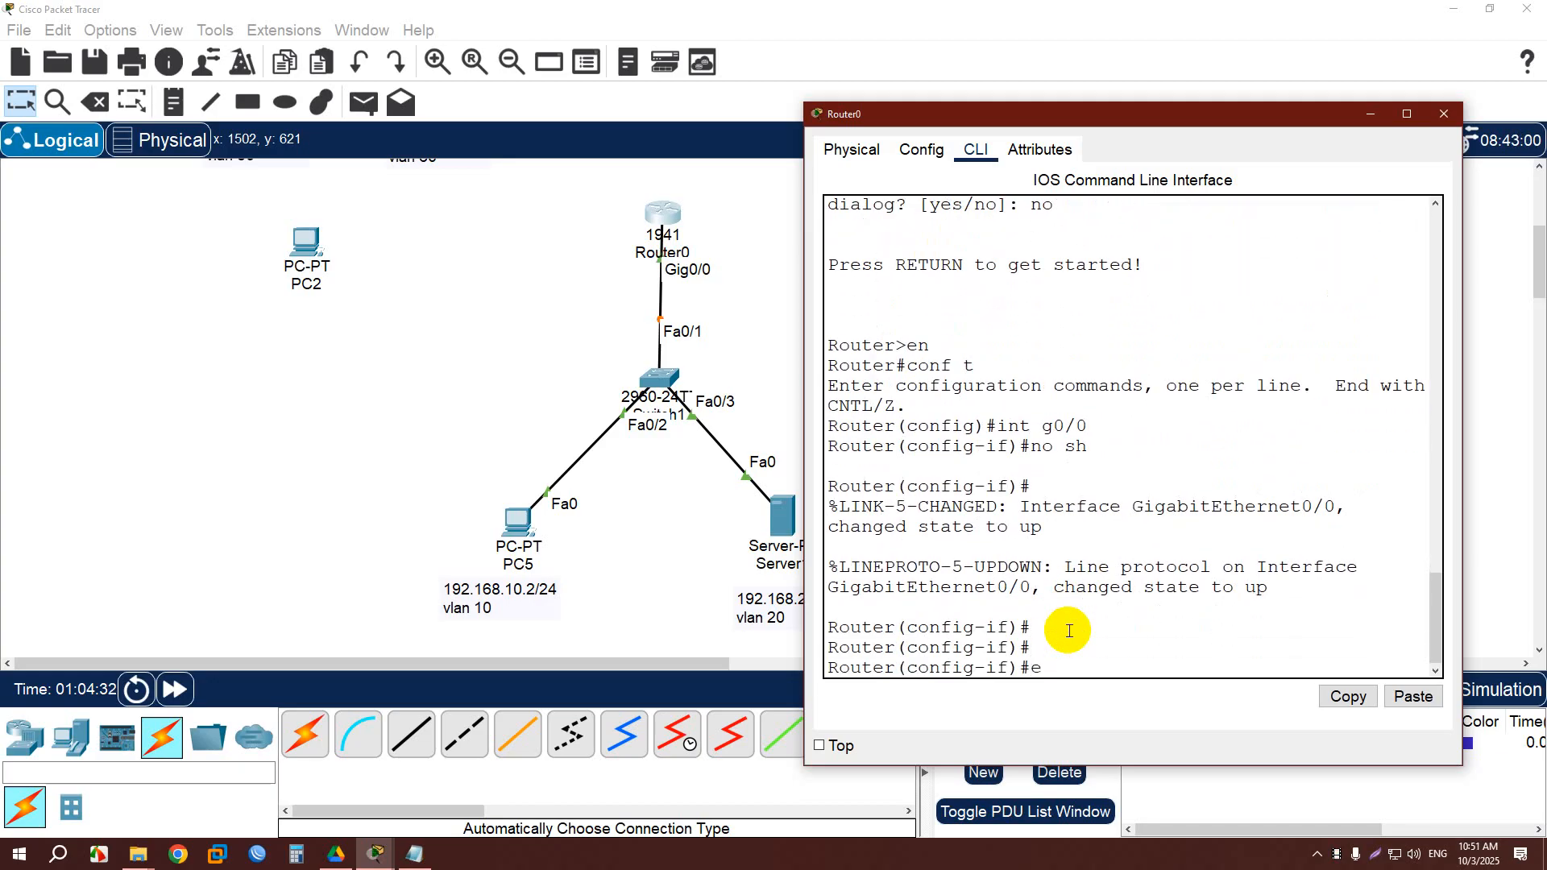
type("ex")
key("Return")
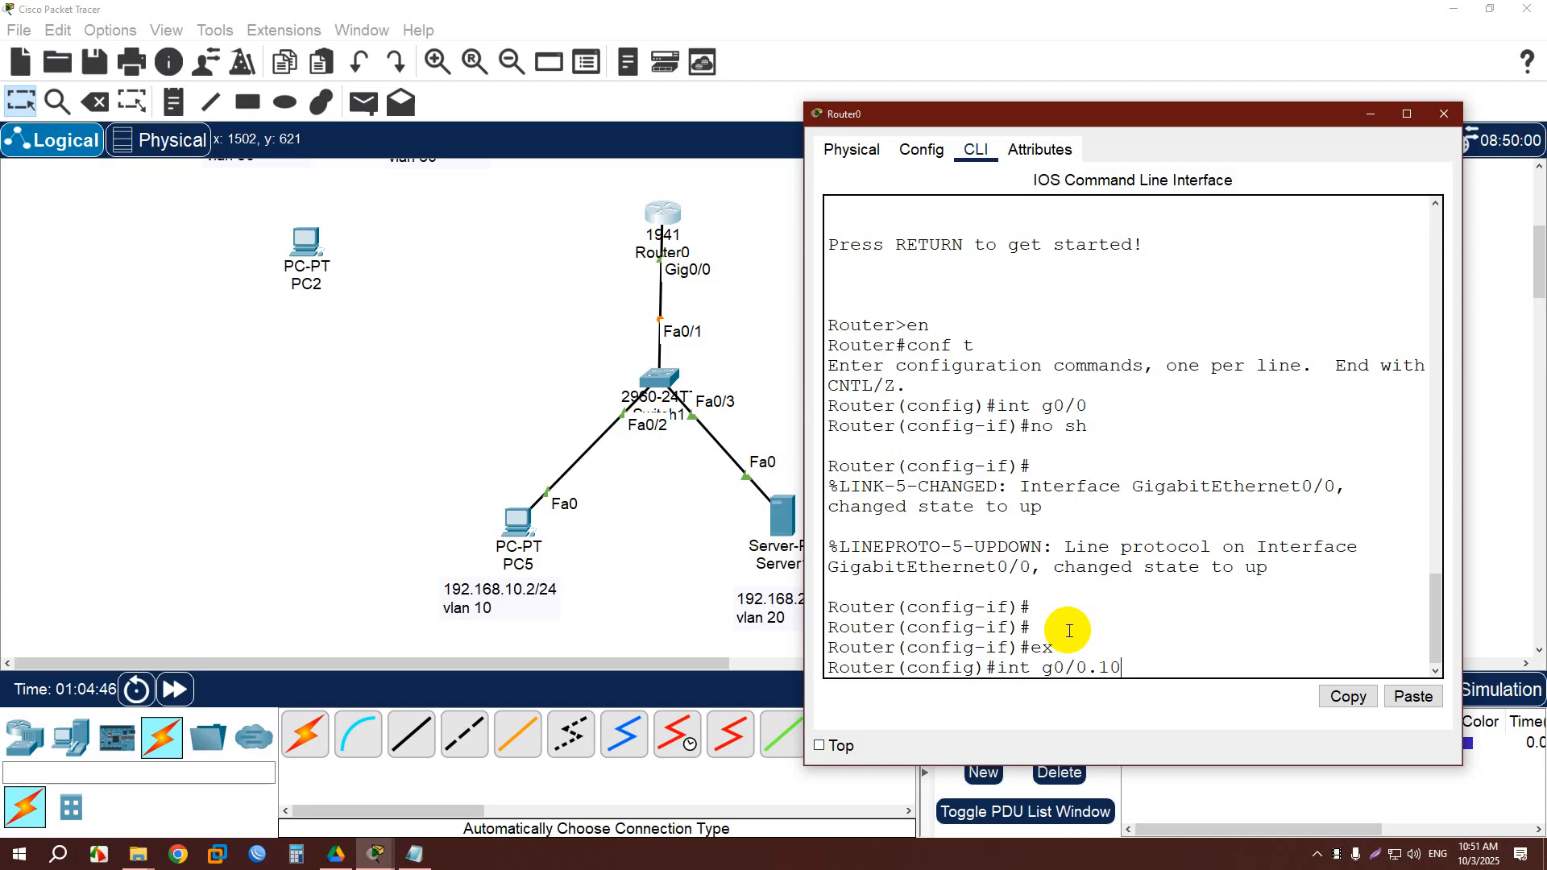
Create subinterface g0/0.10 on Router0 and enable it with no shutdown.
key("Return")
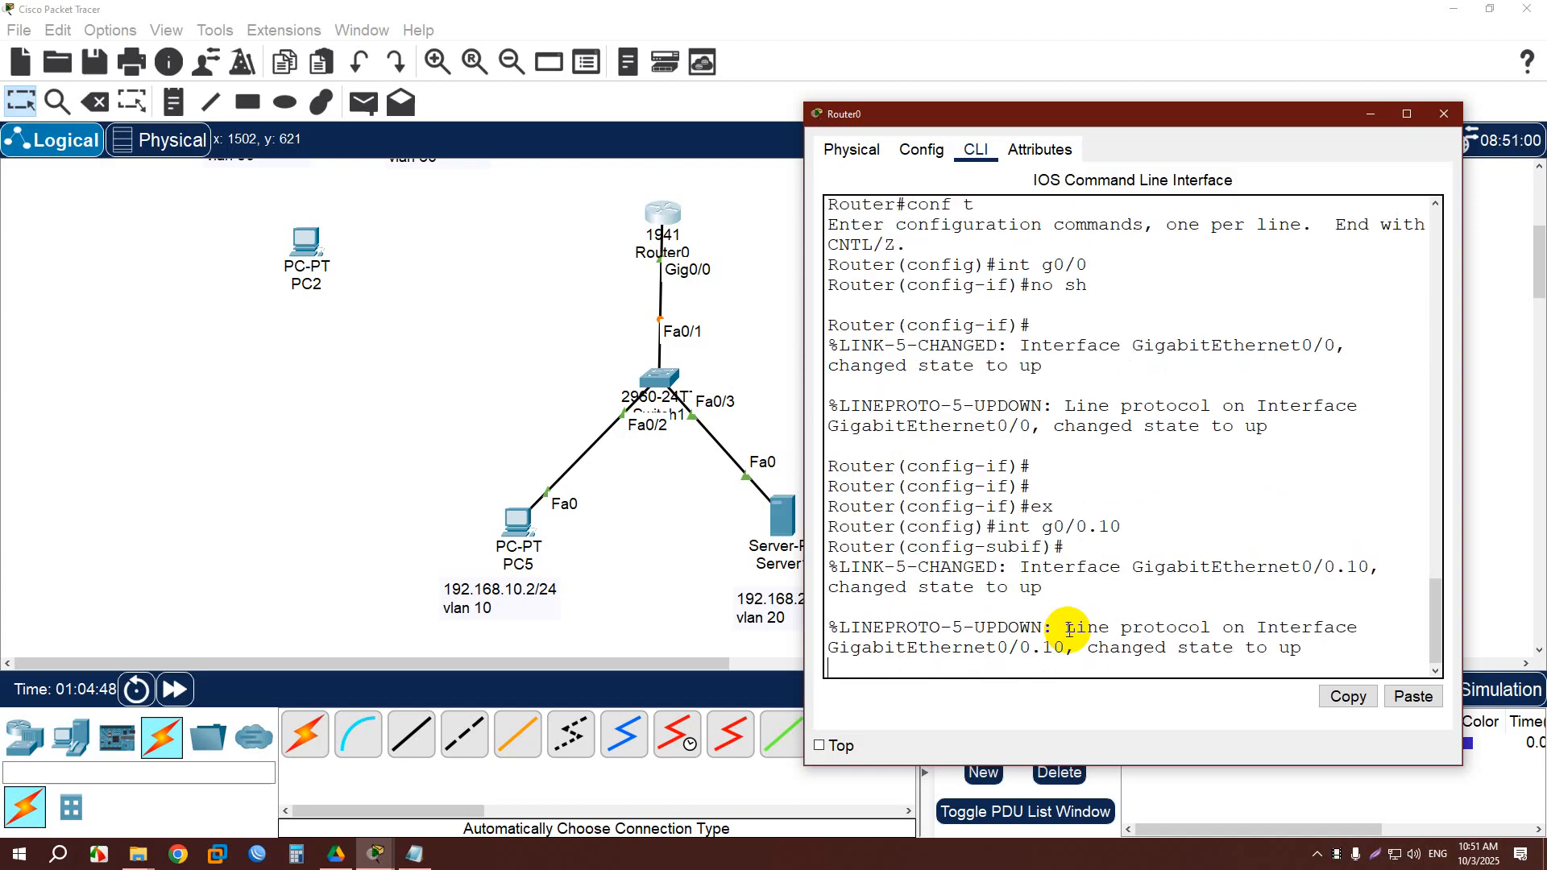
key("Return")
key("Return")
type("no")
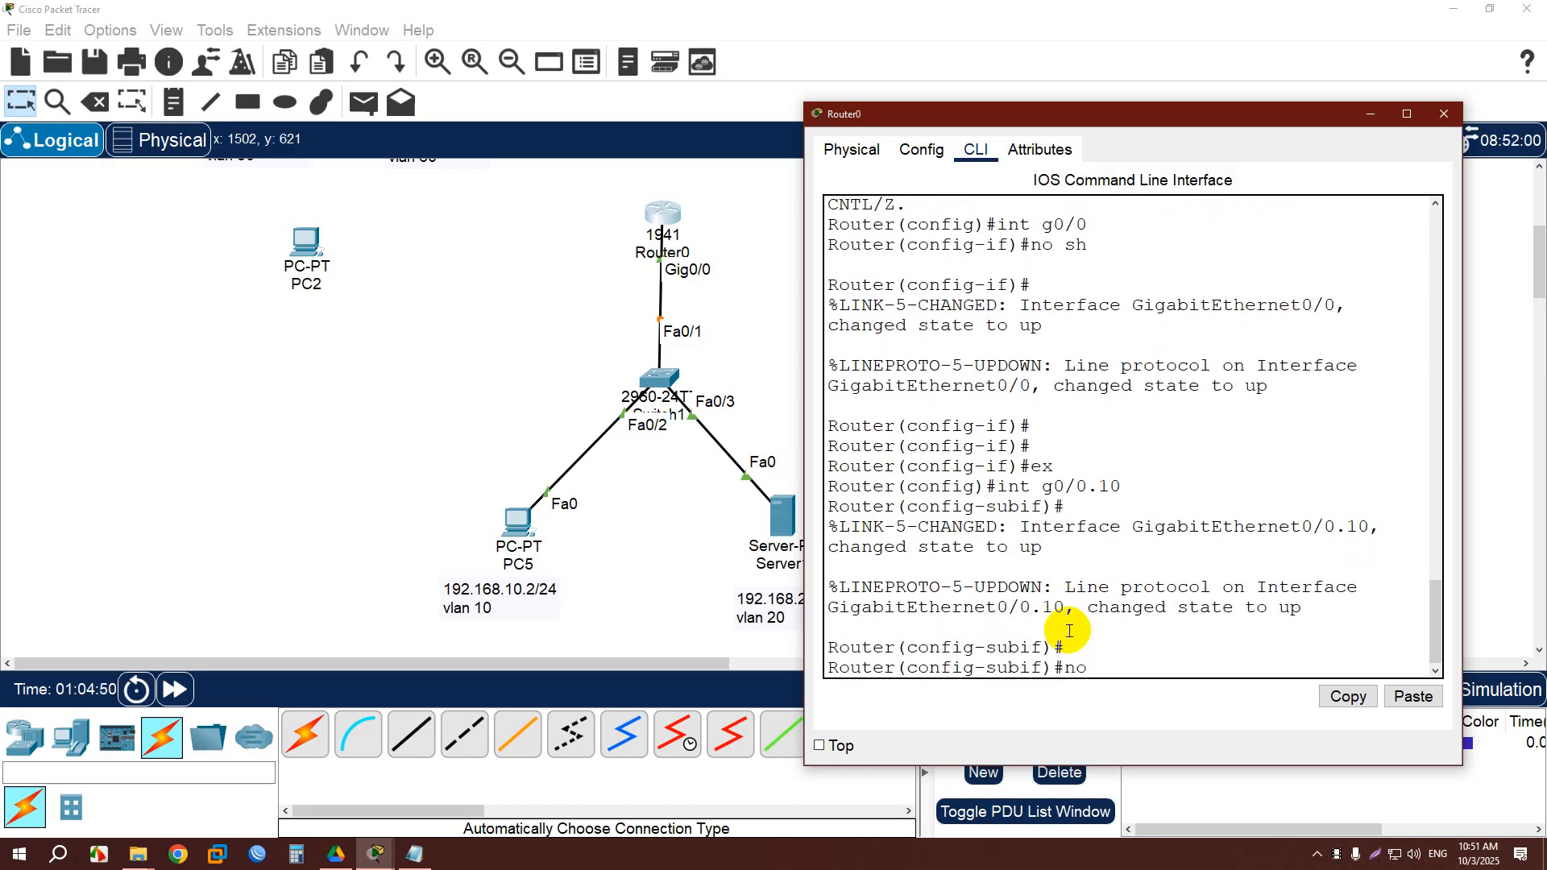
type(" sh")
key("Return")
key("Return")
Try to assign IP address 192.168.10.1 255.255.255.0 to subinterface g0/0.10 without VLAN encapsulation.
type("ip add 1")
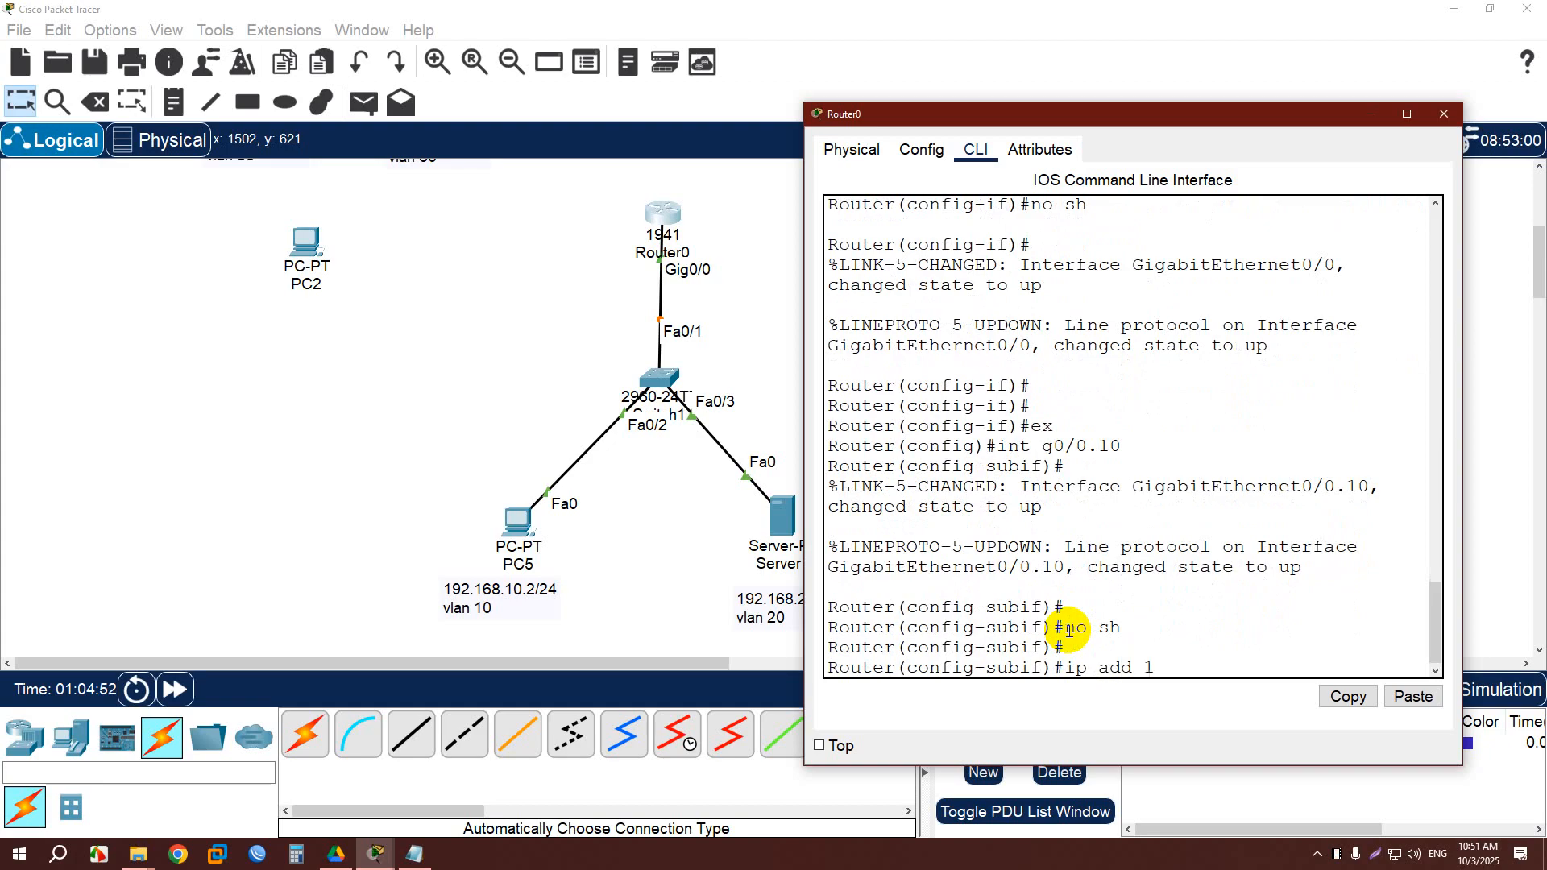
type("92.168.10.1 255.2")
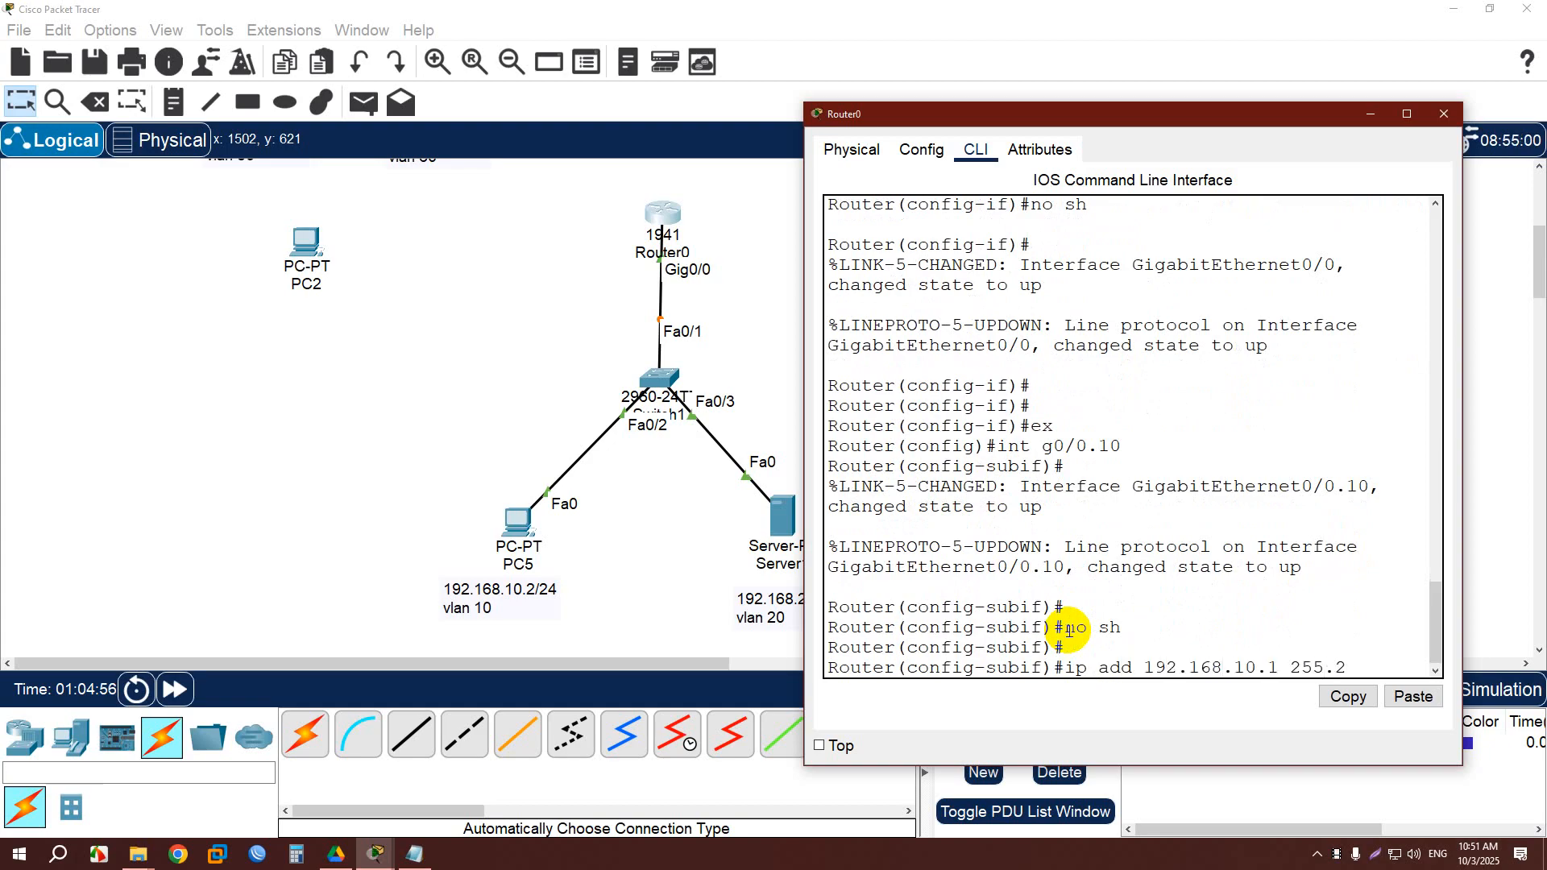
type("55.255.0")
key("Return")
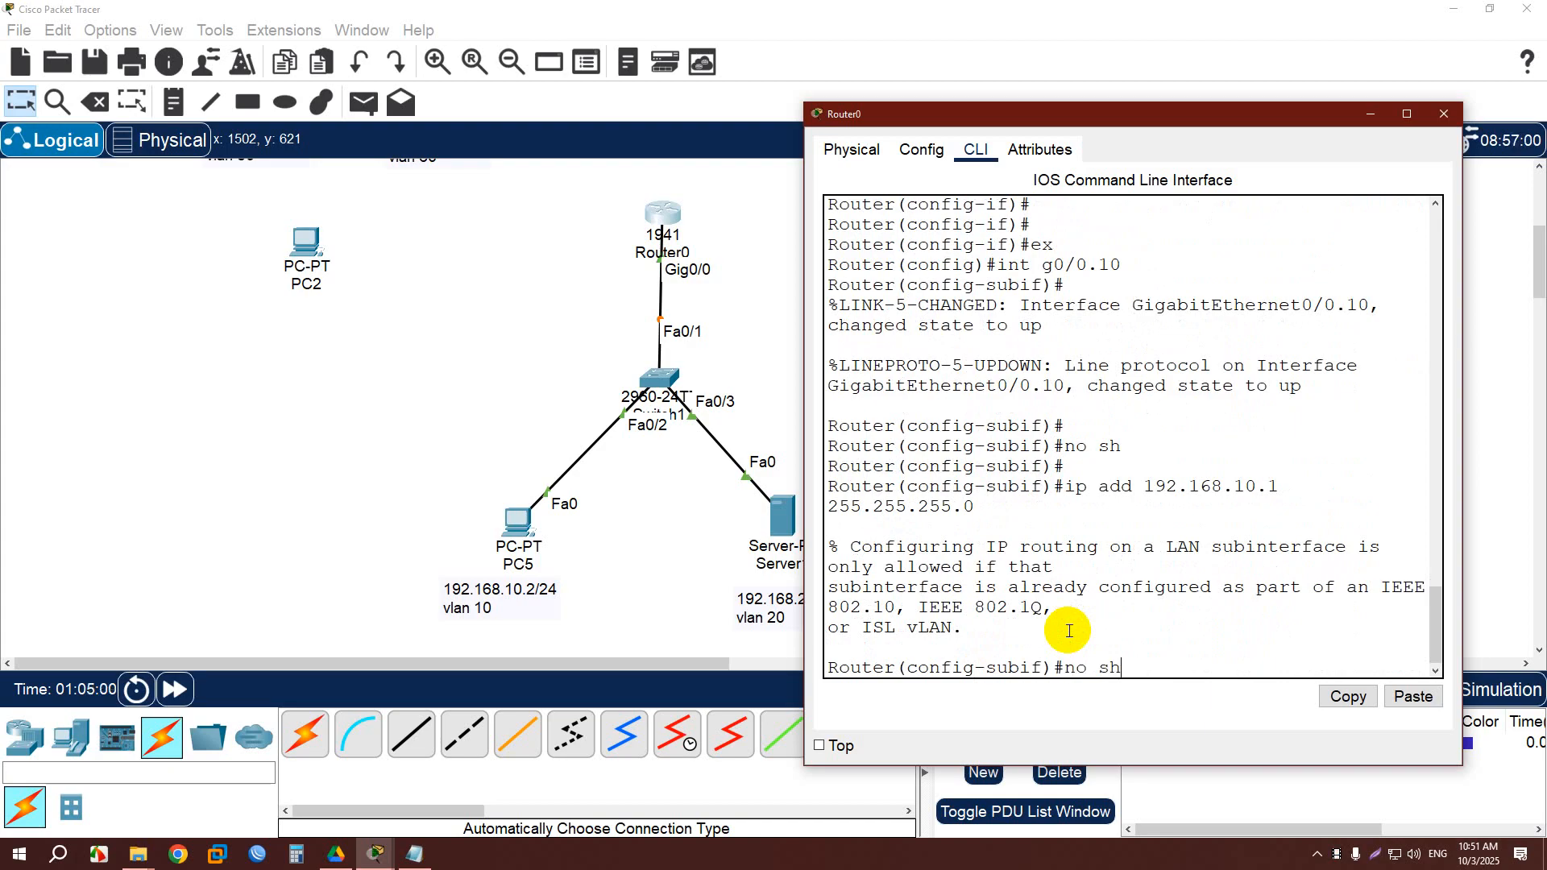
type("no sh")
key("Return")
key("Return")
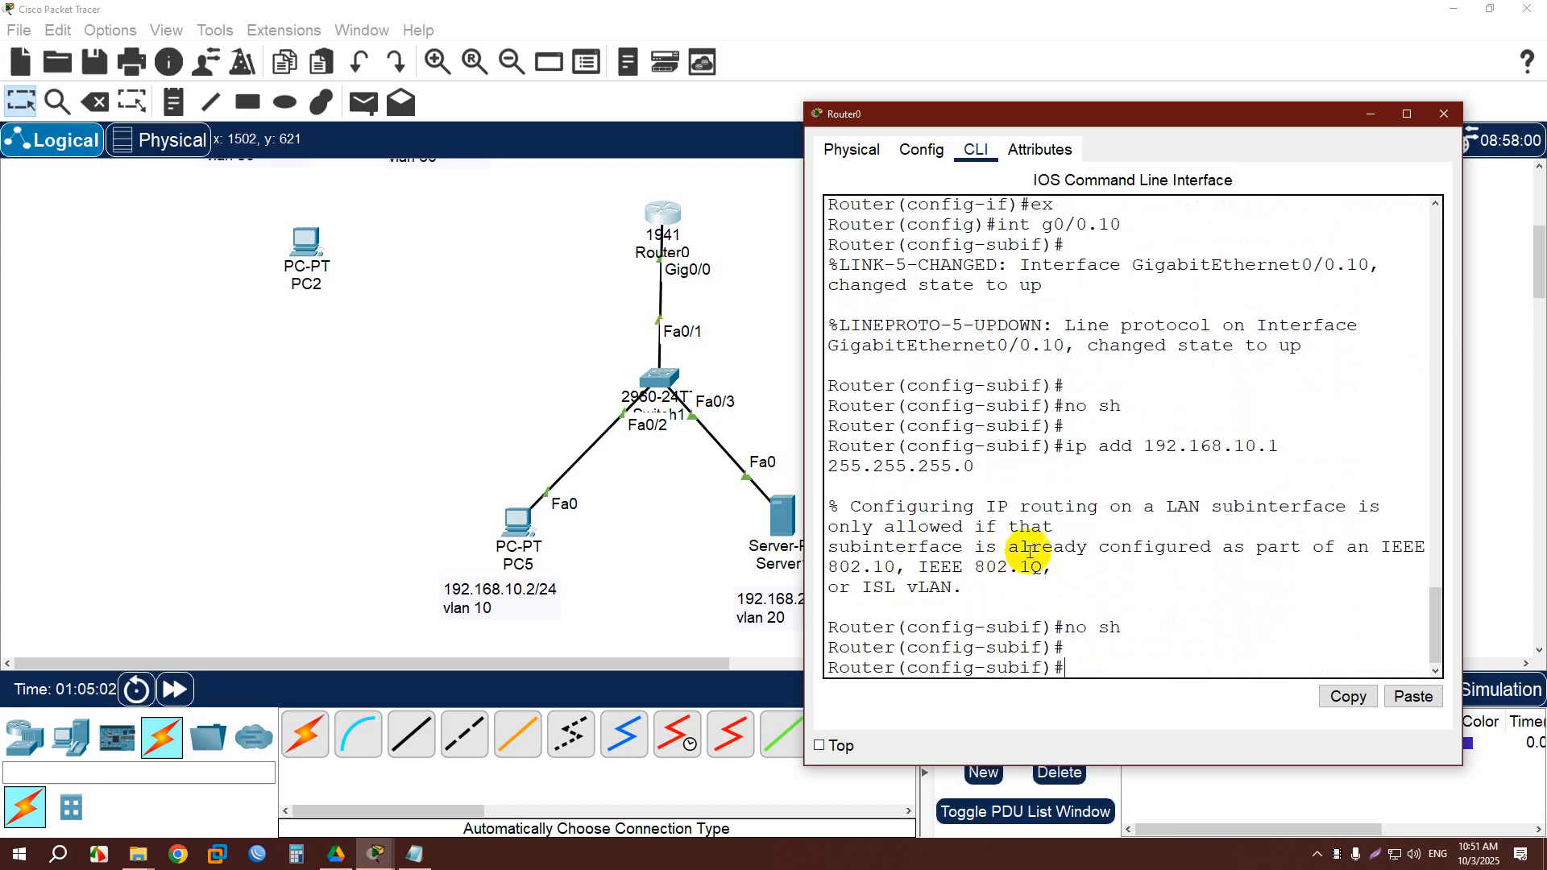
left_click_drag(966, 567, 1076, 564)
left_click(1091, 651)
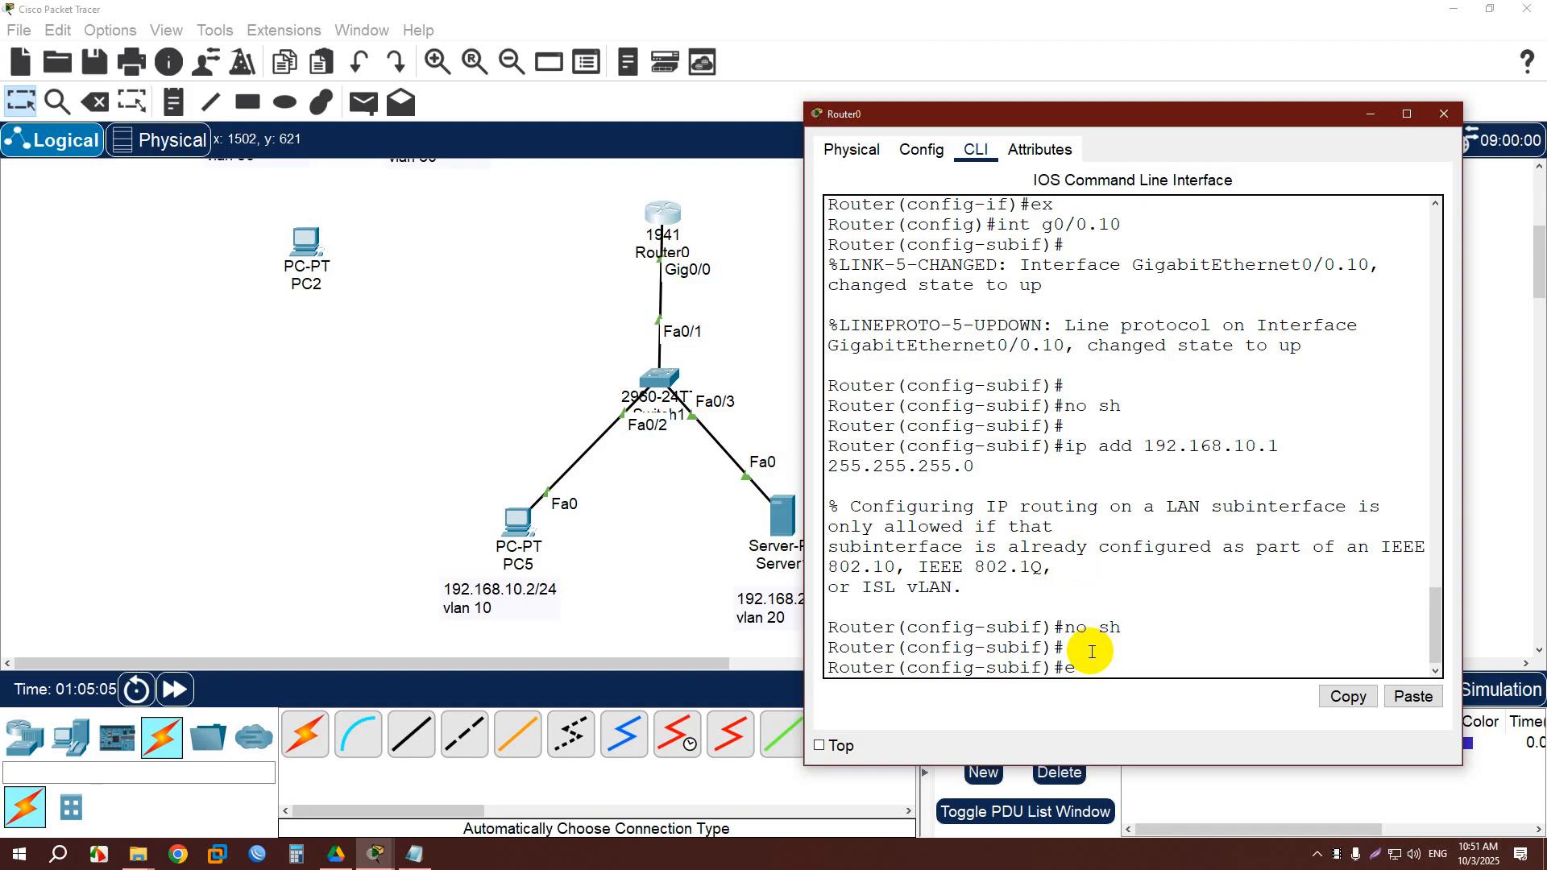
Set the encapsulation of subinterface g0/0.10 to dot1Q with VLAN 10.
type("en")
key("Tab")
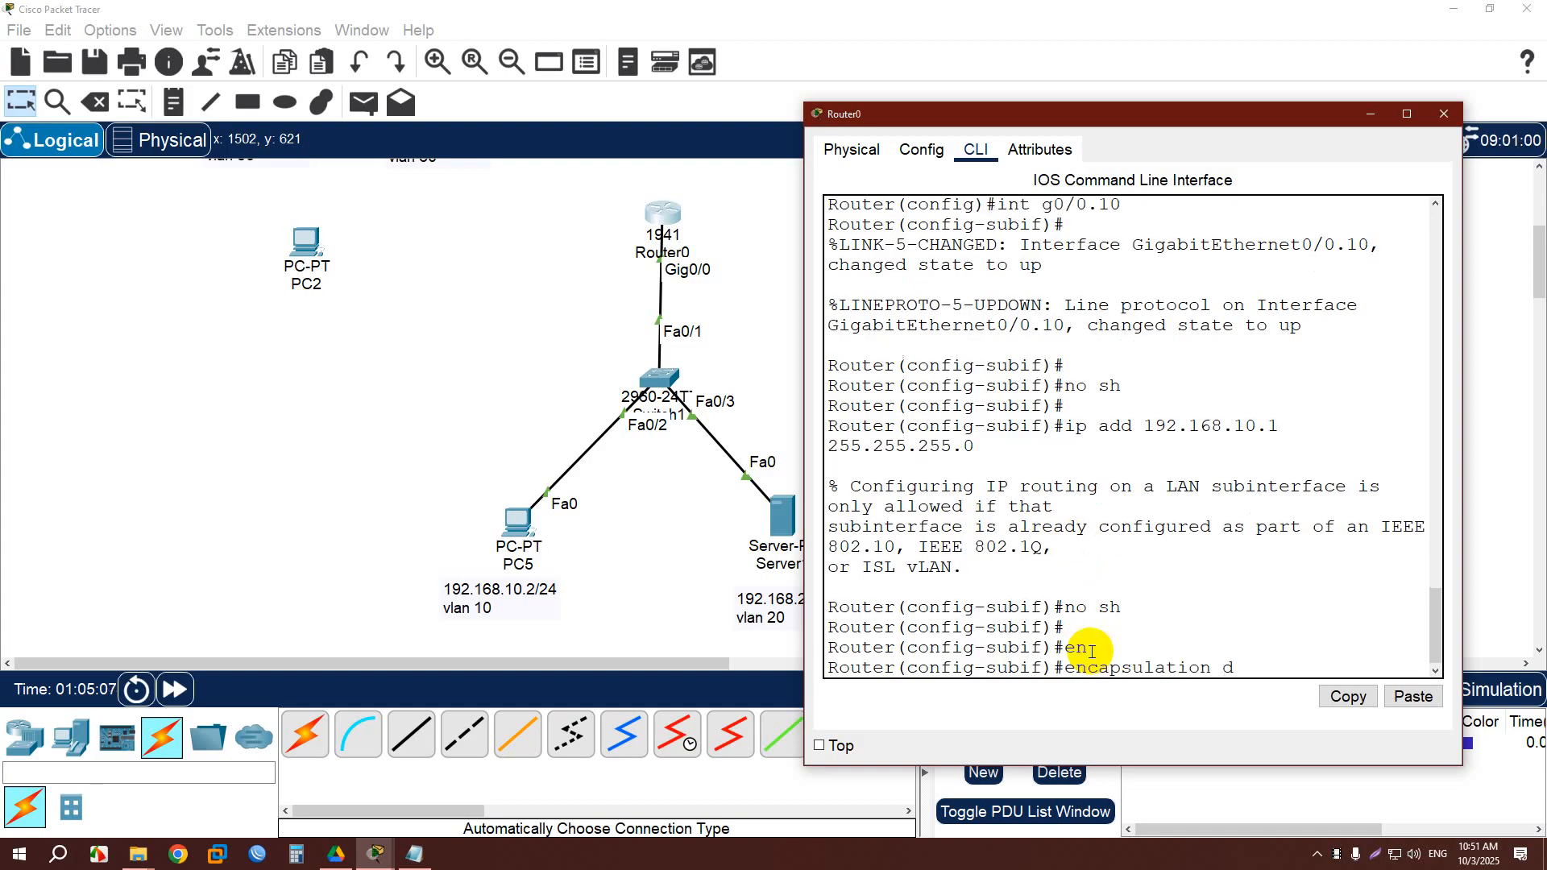
type("d")
key("Tab")
key("Return")
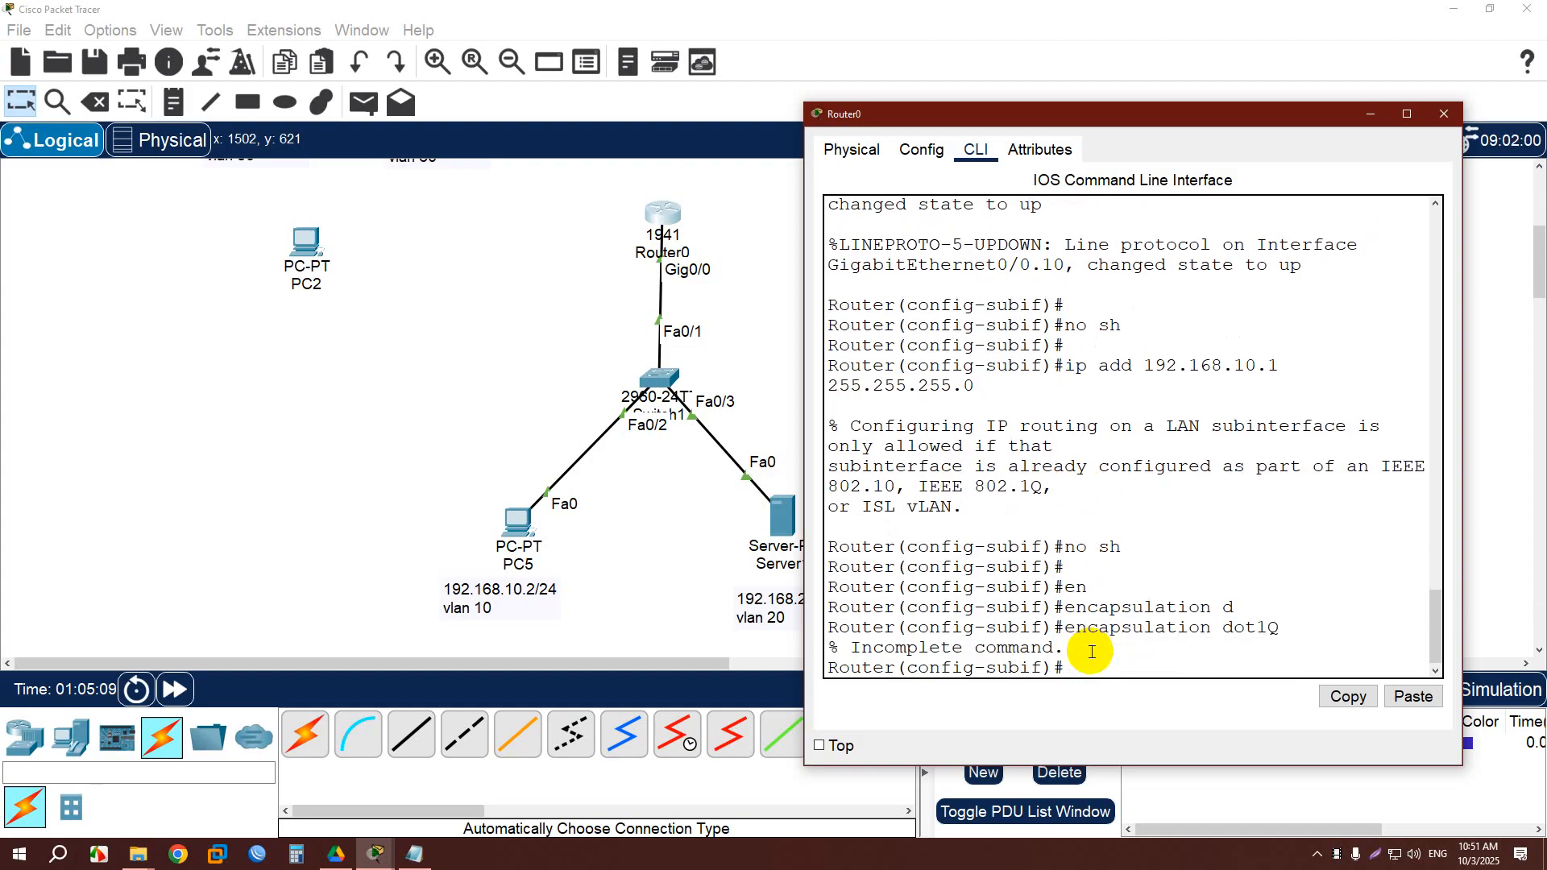
key("Up")
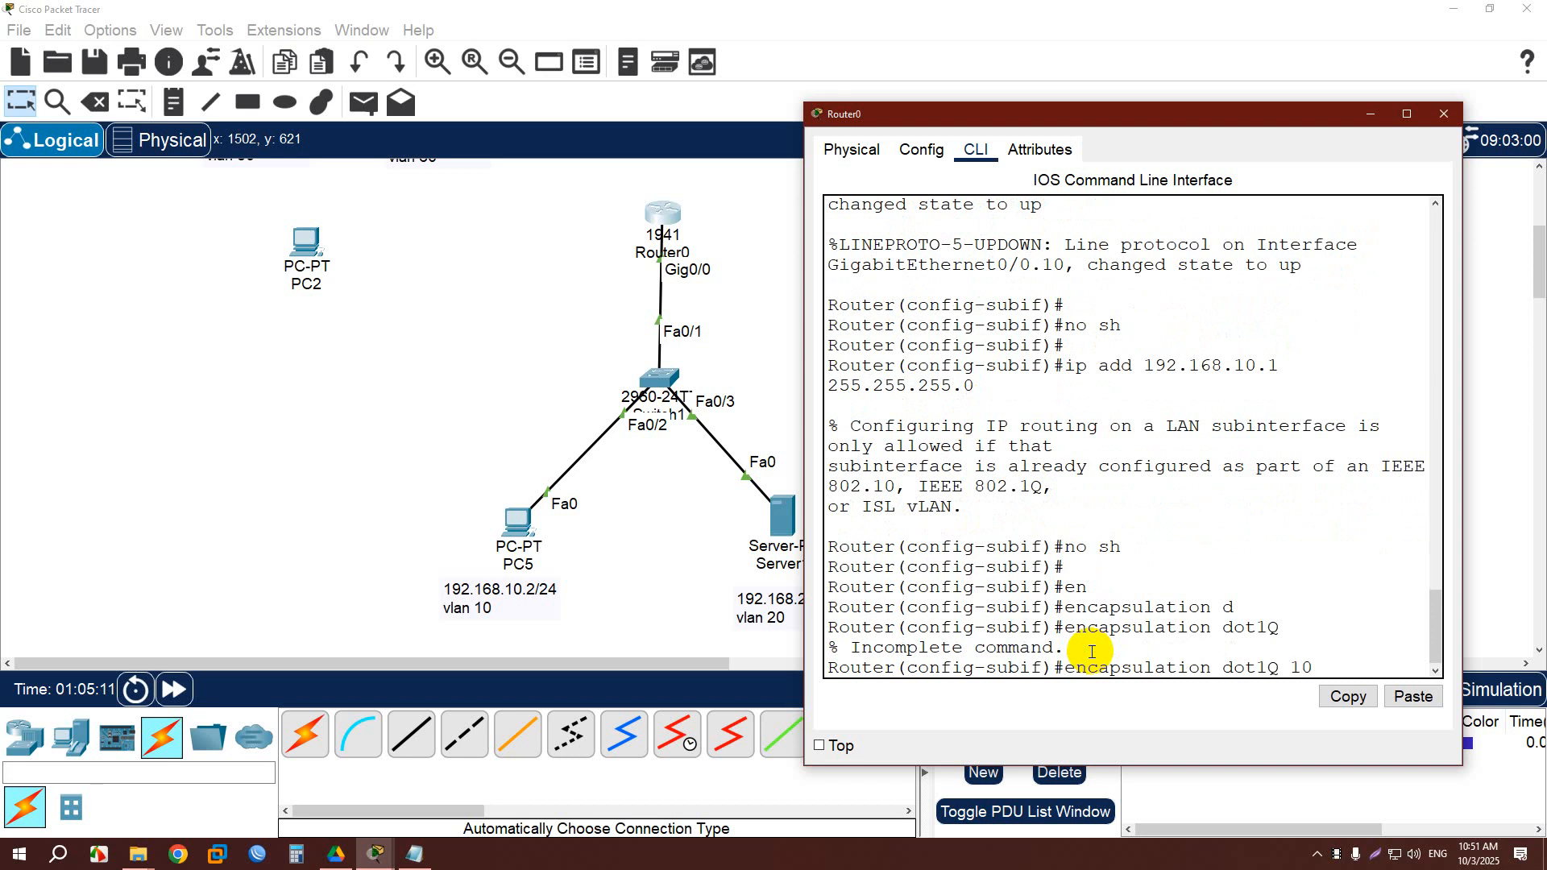
type("10")
key("Return")
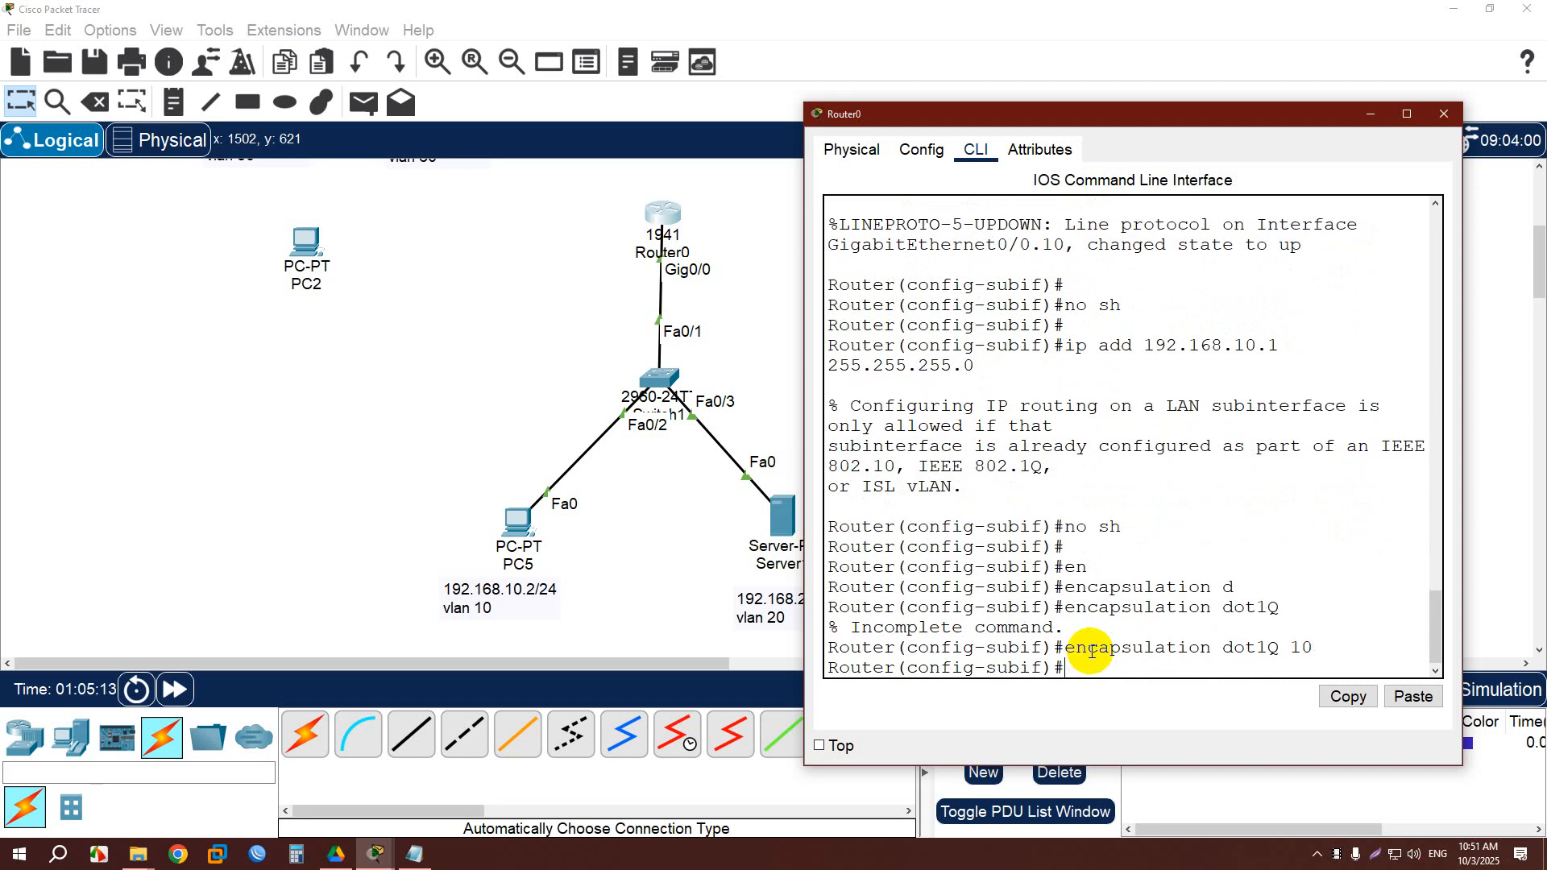
Assign IP address 192.168.10.1 255.255.255.0 to subinterface g0/0.10 and issue no shutdown.
key("Up")
key("Up")
key("Up")
key("Up")
key("Up")
key("Up")
key("Up")
key("Down")
key("Return")
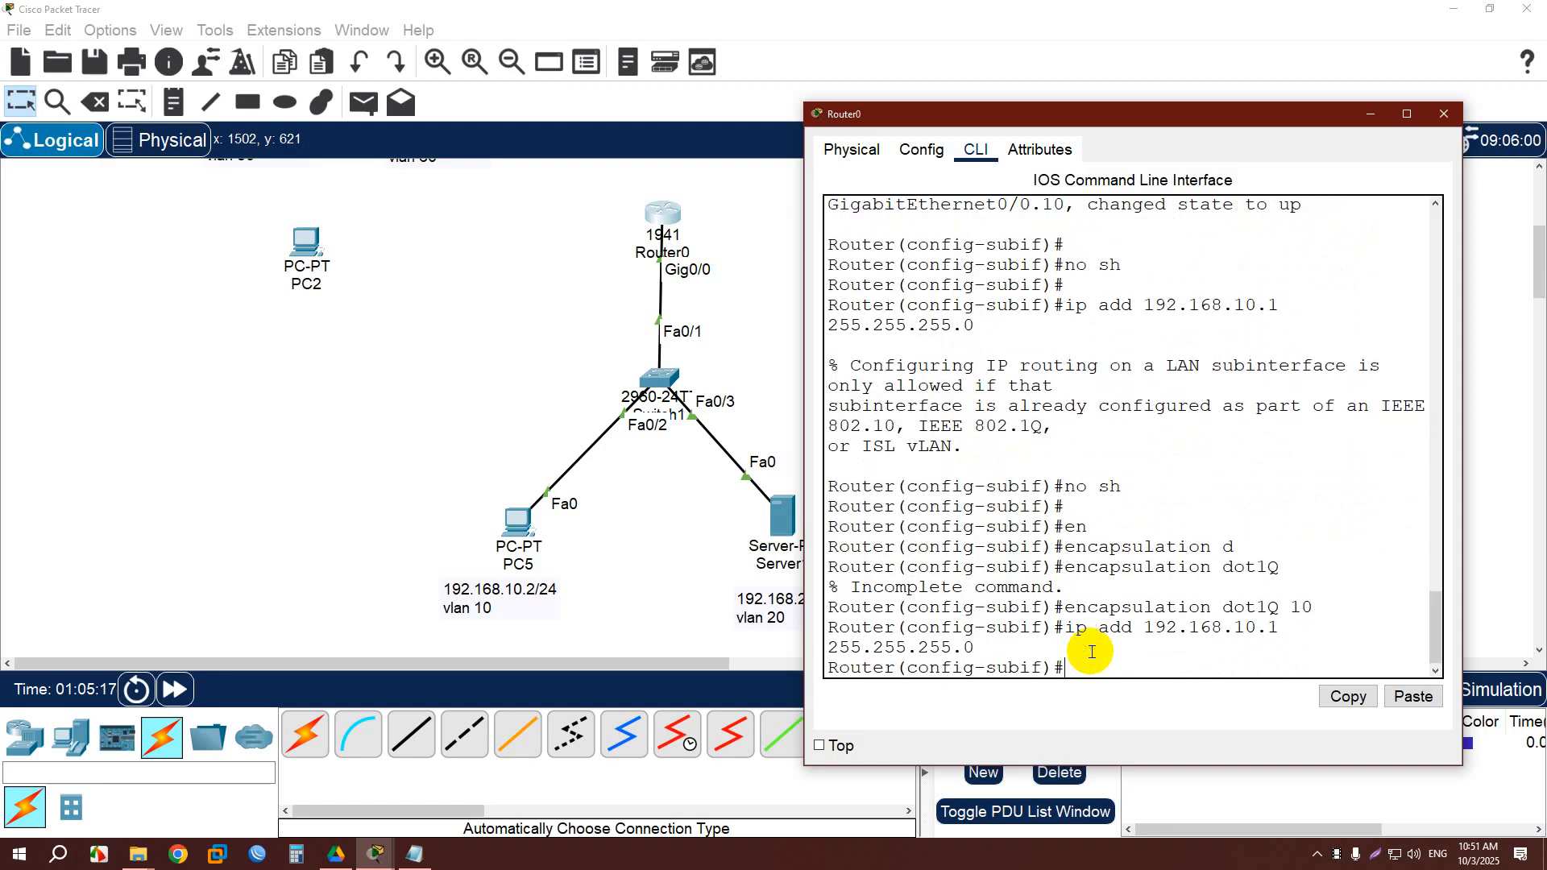
key("Up")
key("Up")
key("Up")
key("Up")
key("Up")
key("Up")
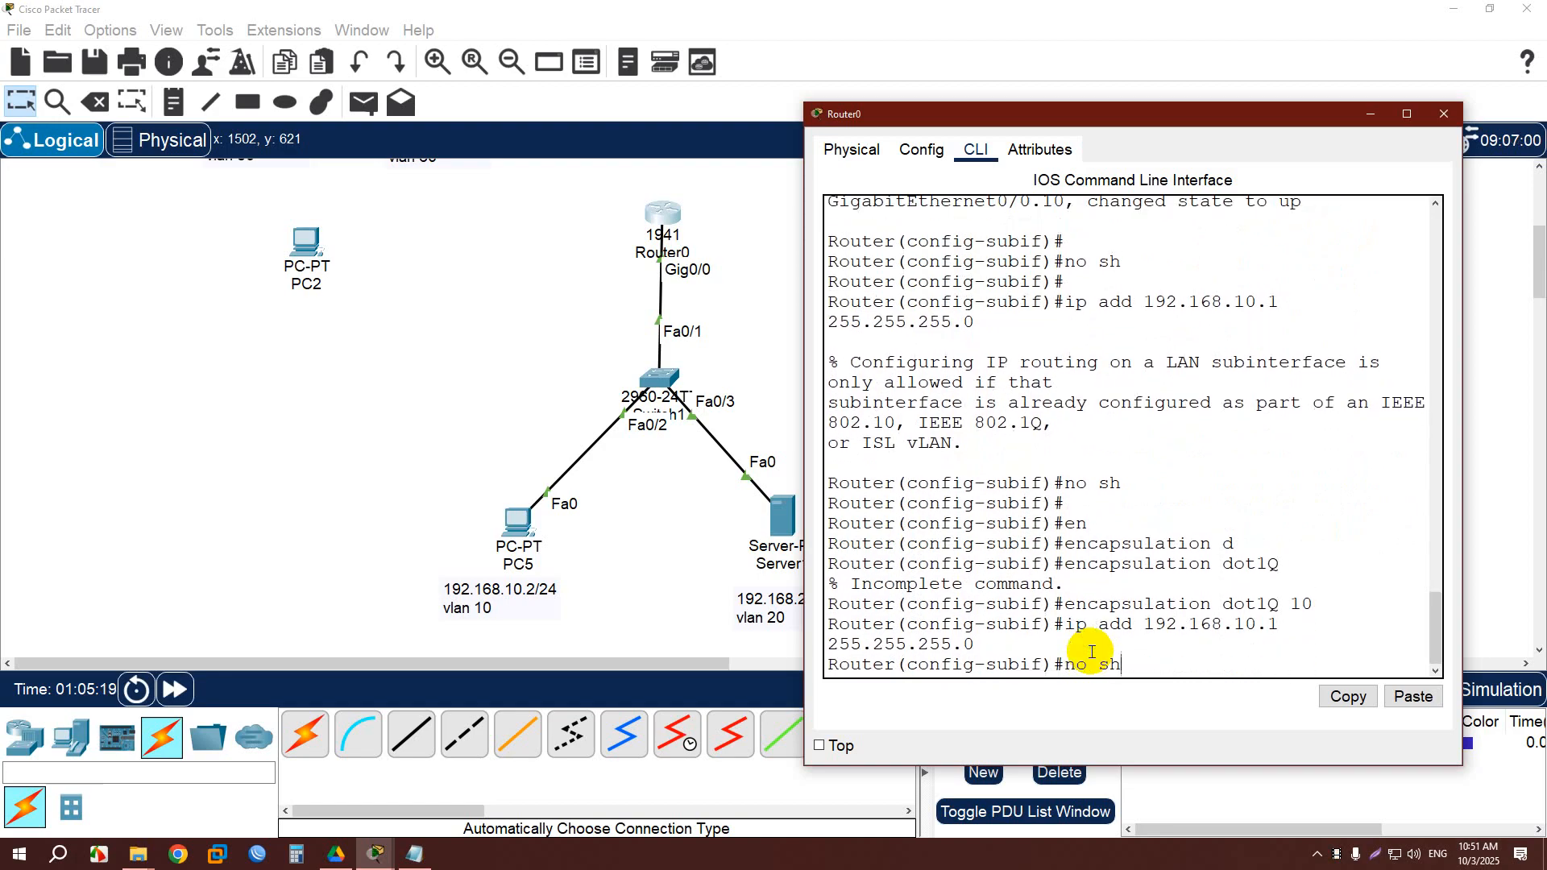
key("Return")
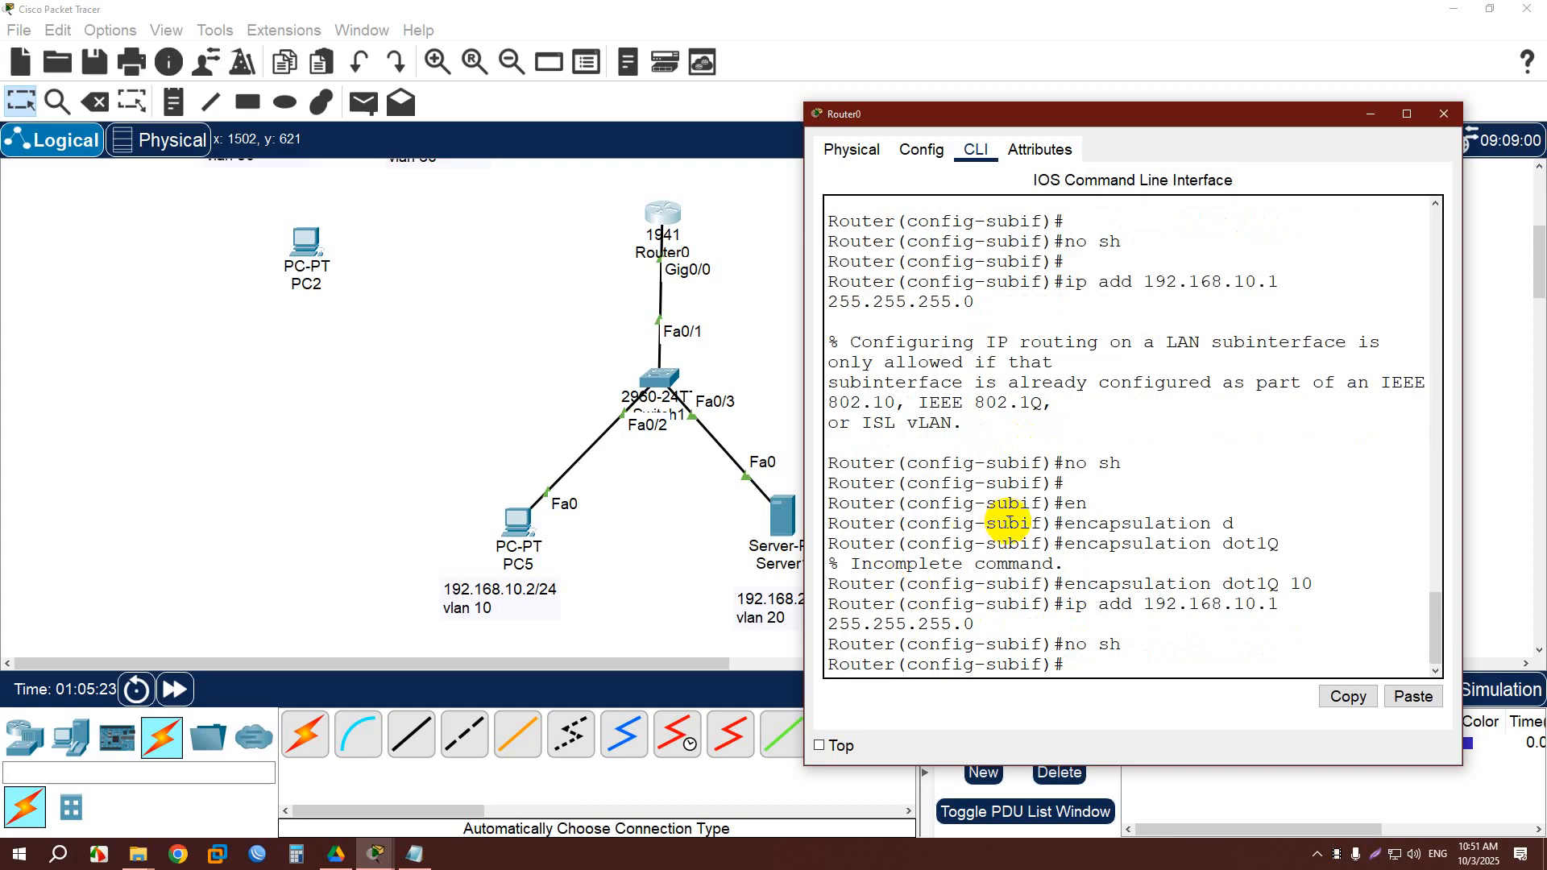
Copy the "int g0/0.10" command line from Router0's console into a new workspace note beside the router topology.
scroll(1001, 511, "up", 3)
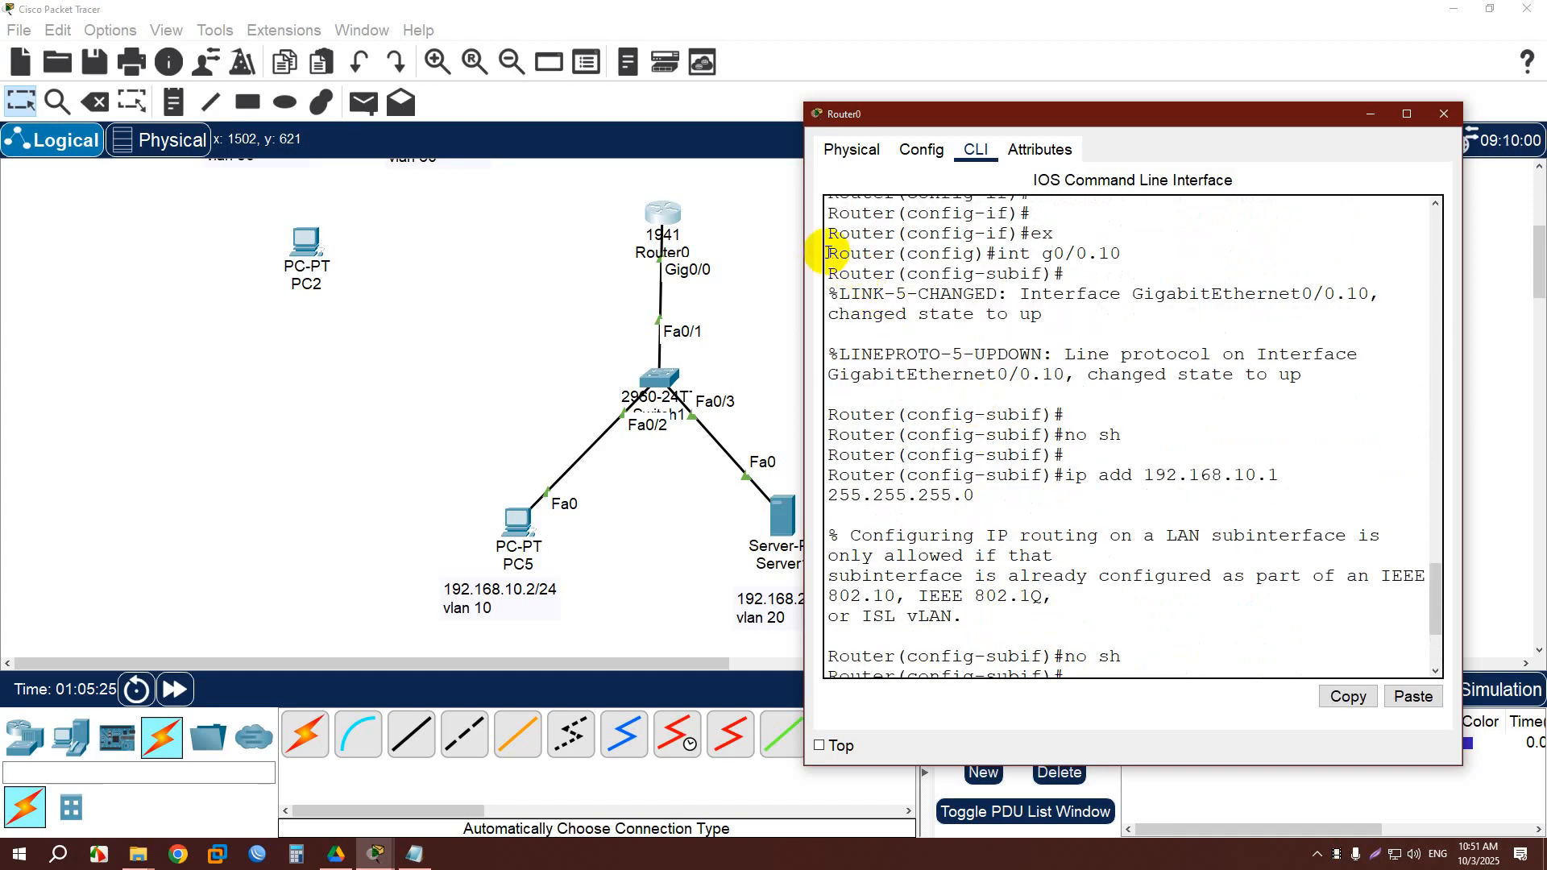
left_click_drag(828, 253, 1146, 248)
key("ctrl+c")
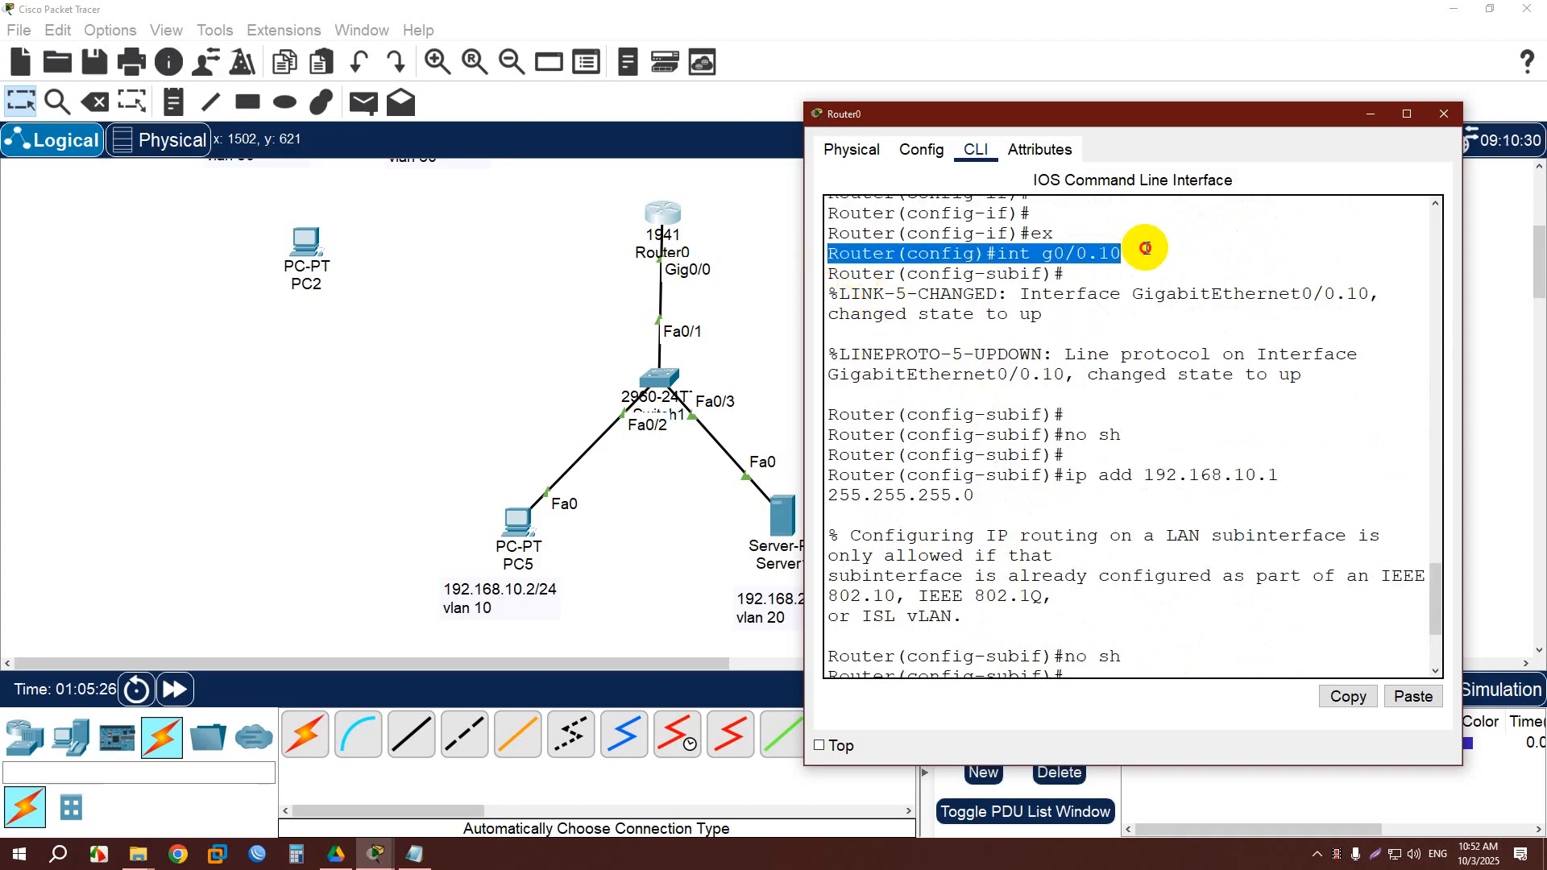
left_click(1343, 696)
left_click(173, 101)
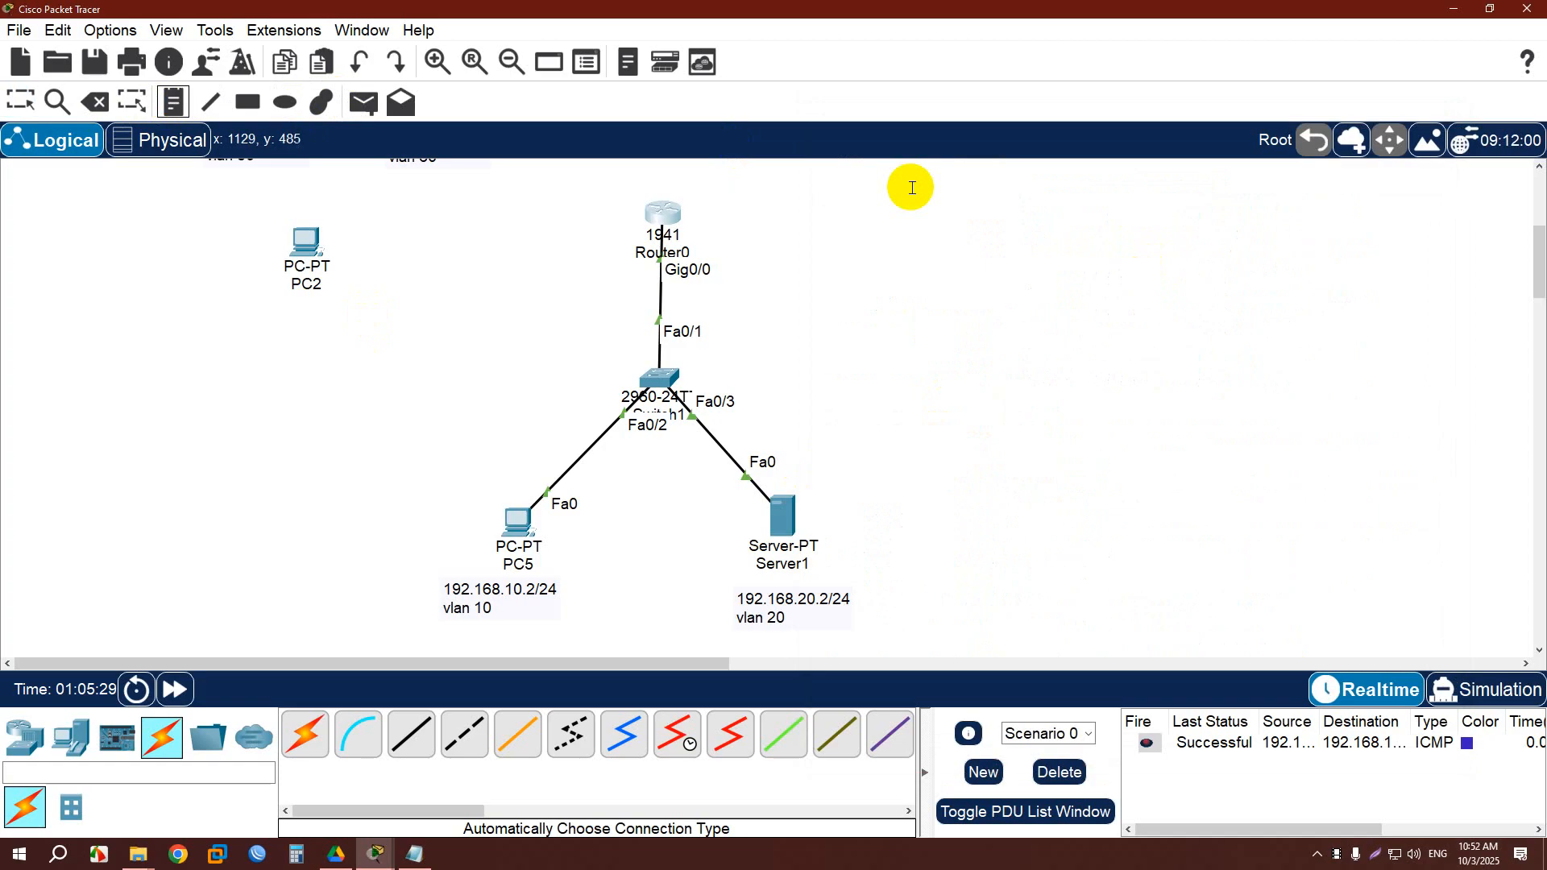
left_click(909, 210)
key("ctrl+v")
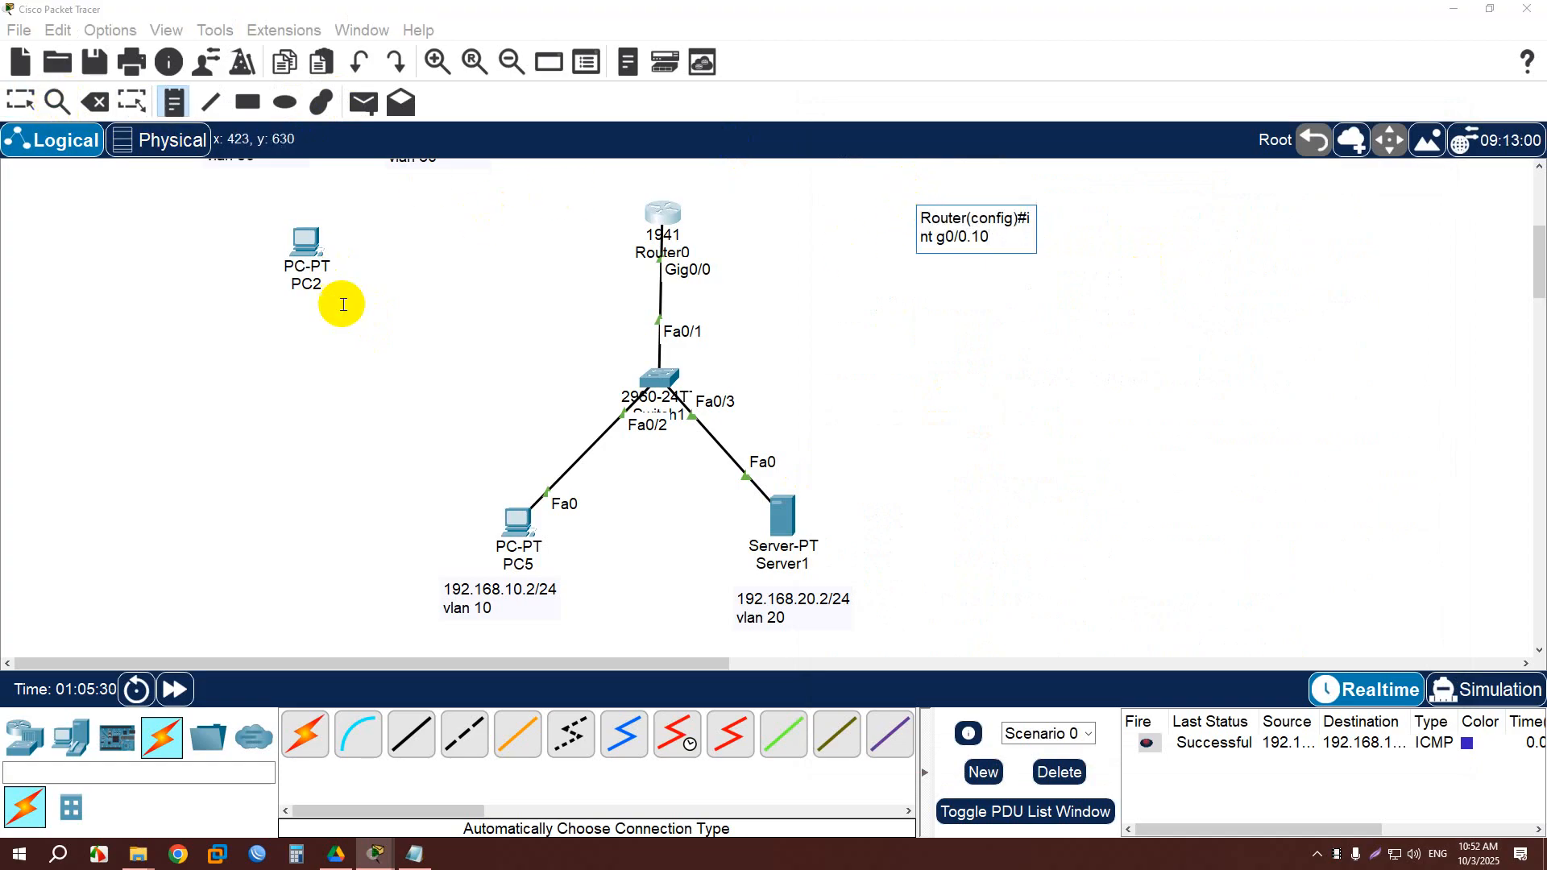
left_click(20, 101)
Append the g0/0.10 encapsulation, IP address and no shutdown command lines from Router0's console to the workspace note.
left_click(659, 215)
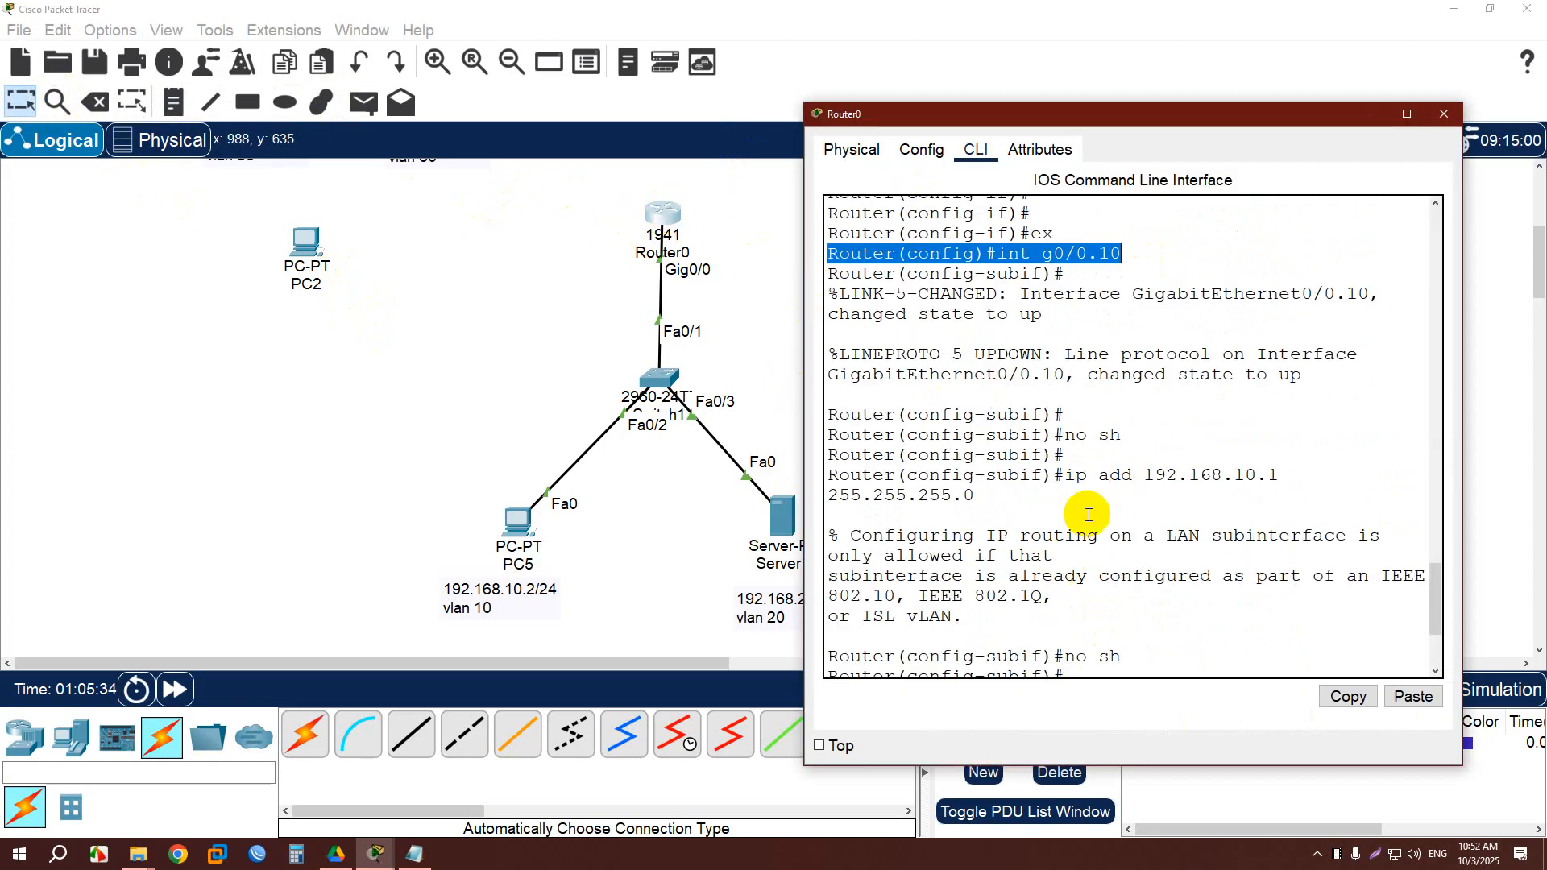
type("en")
key("Tab")
type("d")
scroll(1095, 558, "down", 3)
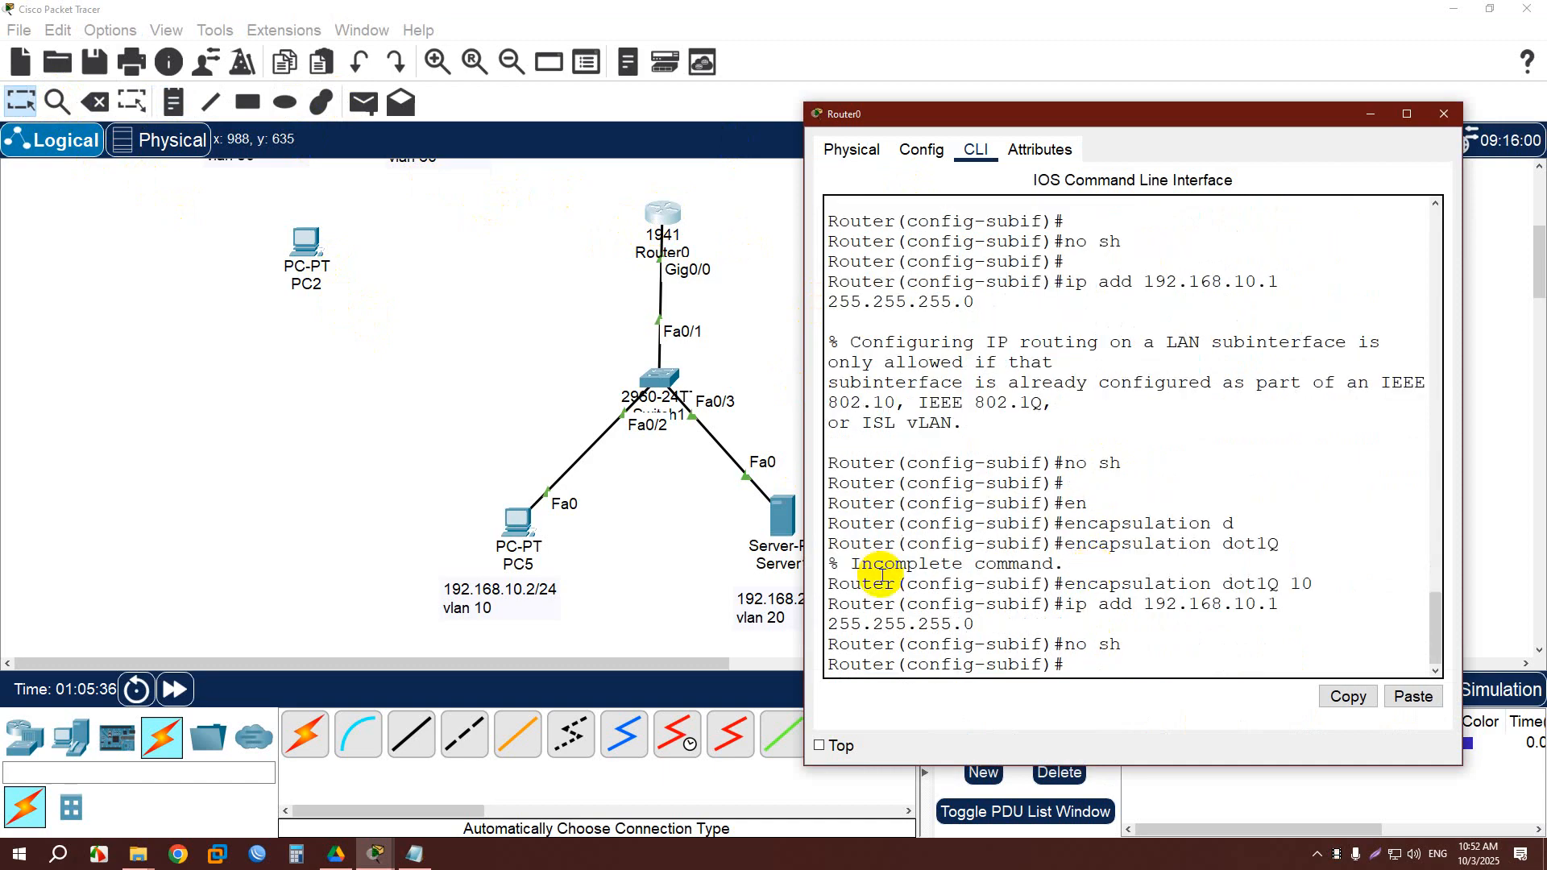
left_click_drag(830, 584, 1298, 673)
left_click(1341, 697)
left_click(459, 335)
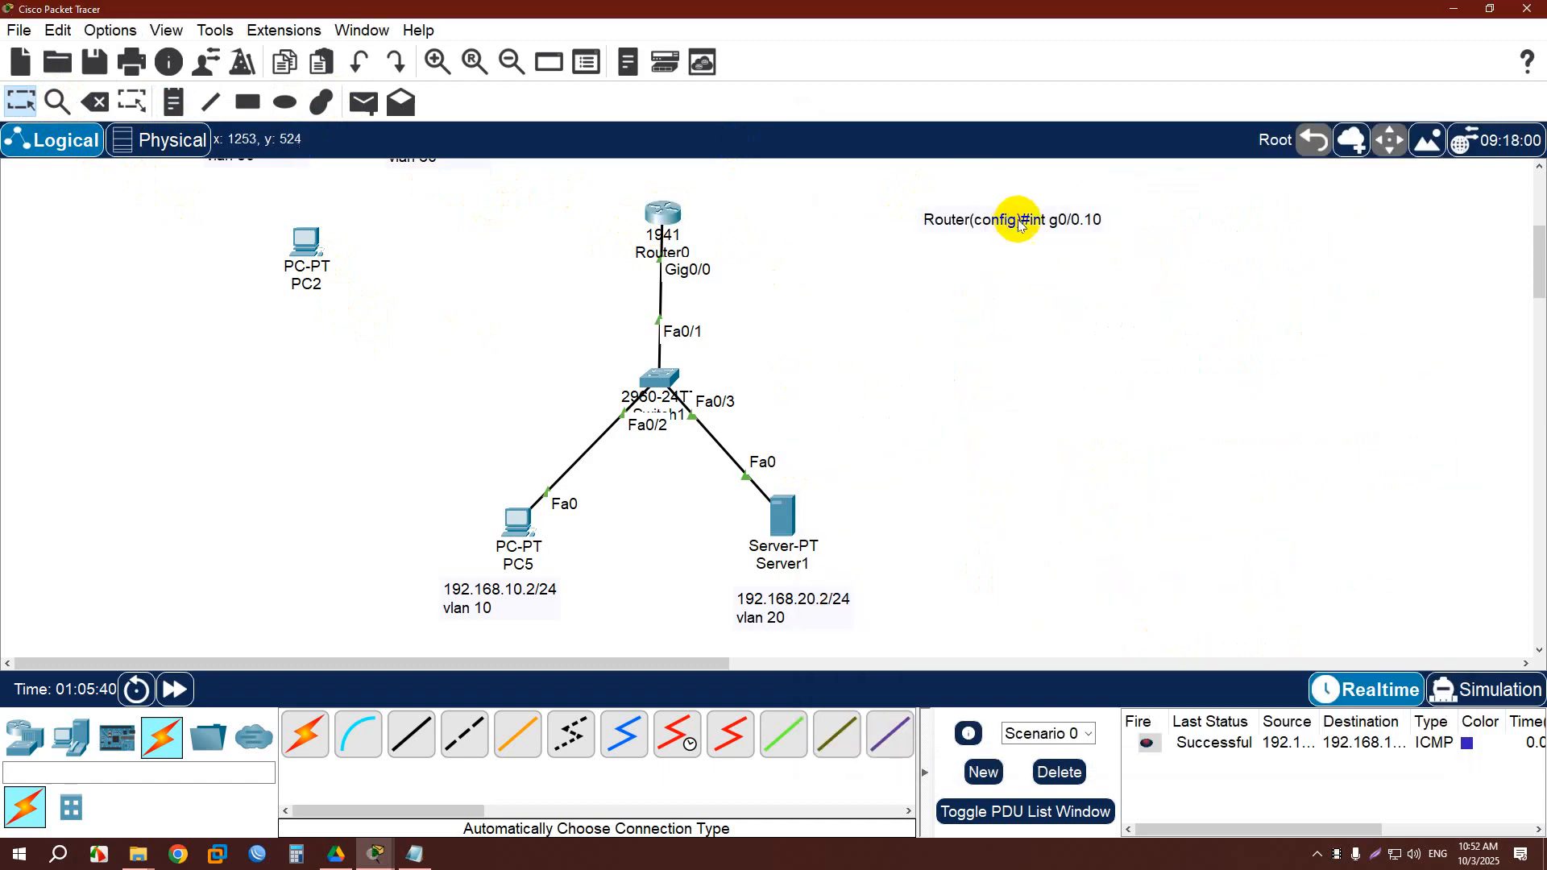
left_click(999, 230)
key("Return")
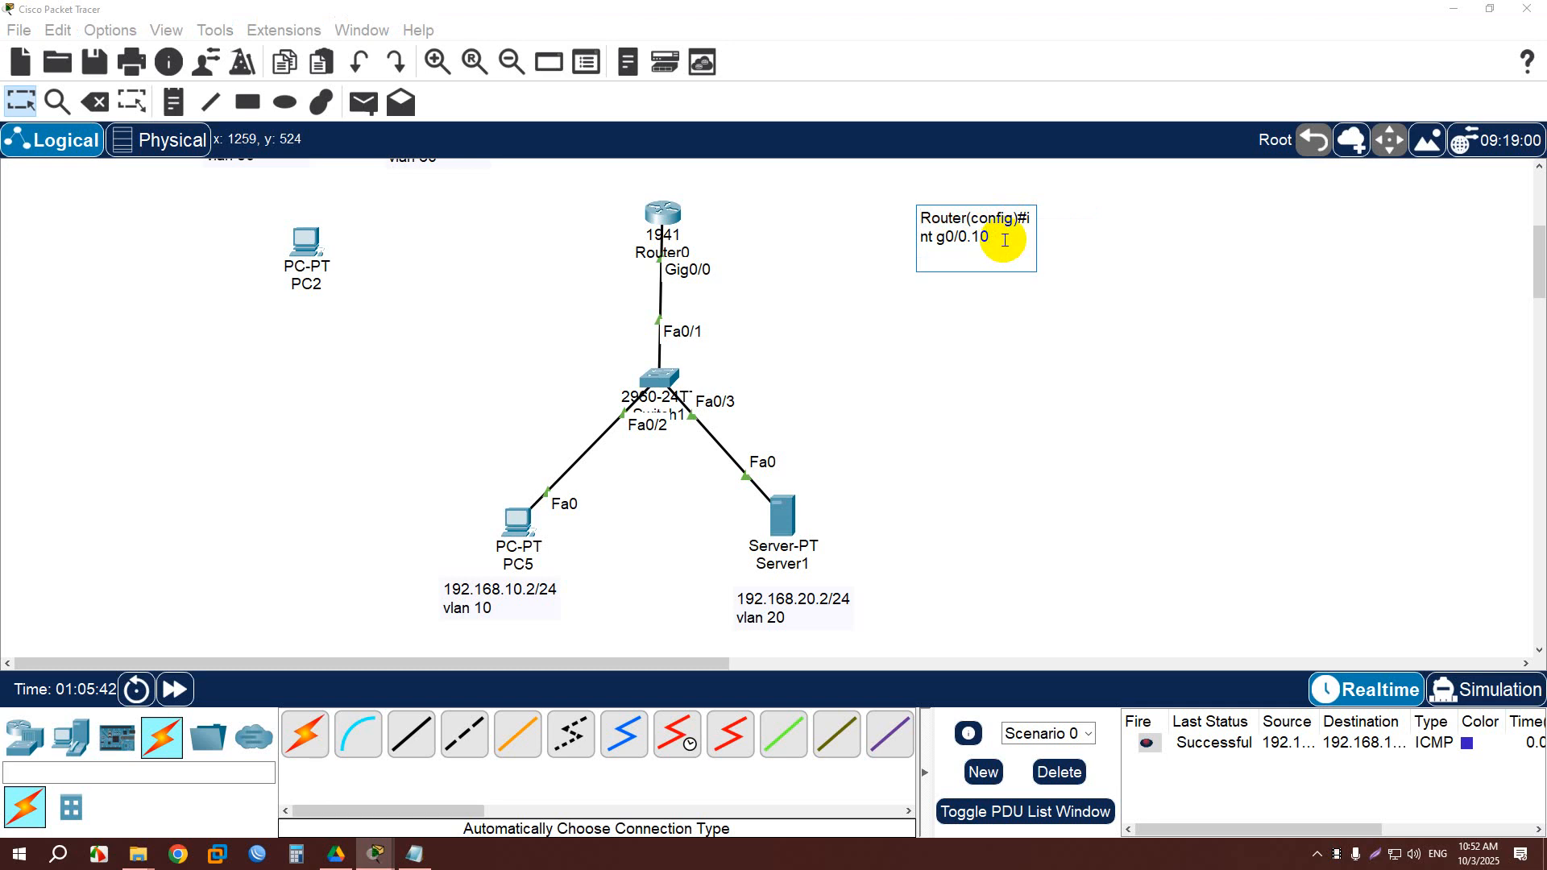
key("ctrl+v")
left_click(26, 100)
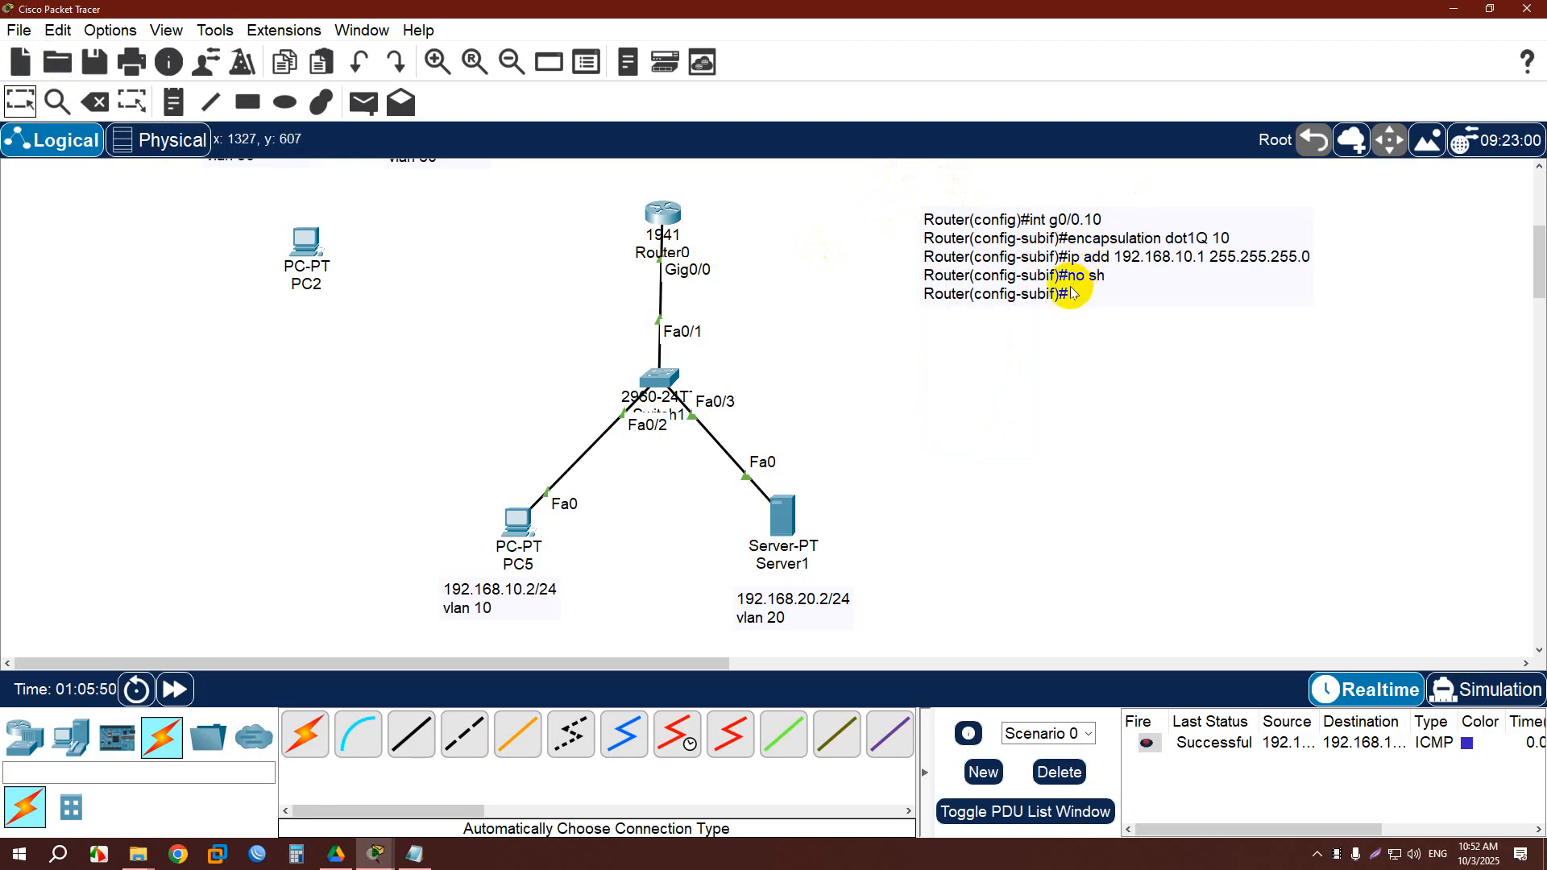
Return to Router0's command line, exit subinterface g0/0.10, and create subinterface g0/0.20.
left_click(664, 214)
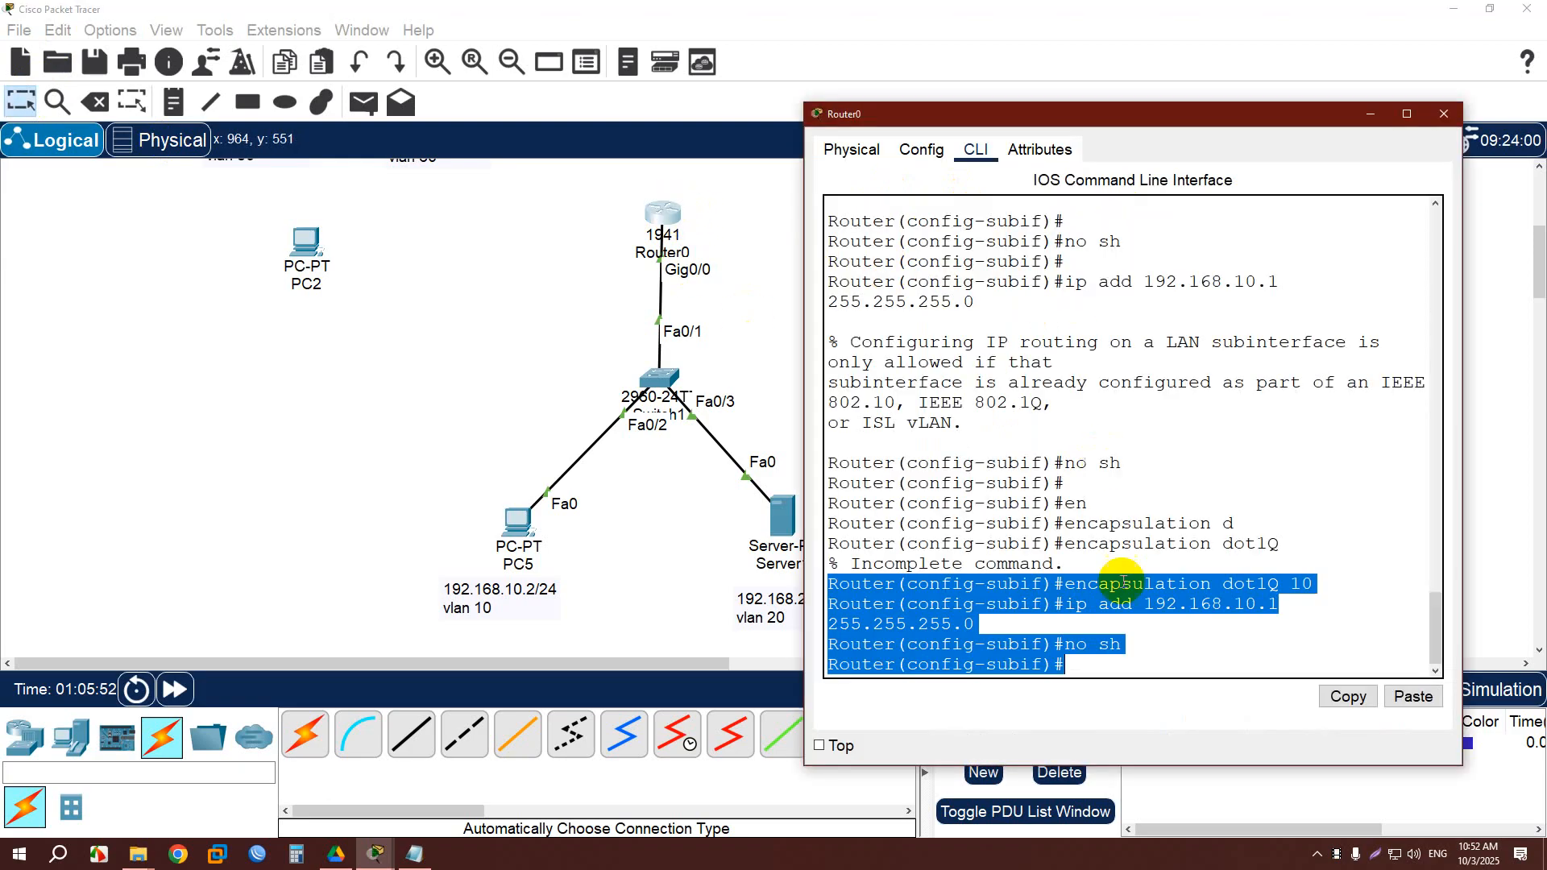
left_click(1116, 663)
key("Return")
key("Return")
type("ex")
key("Return")
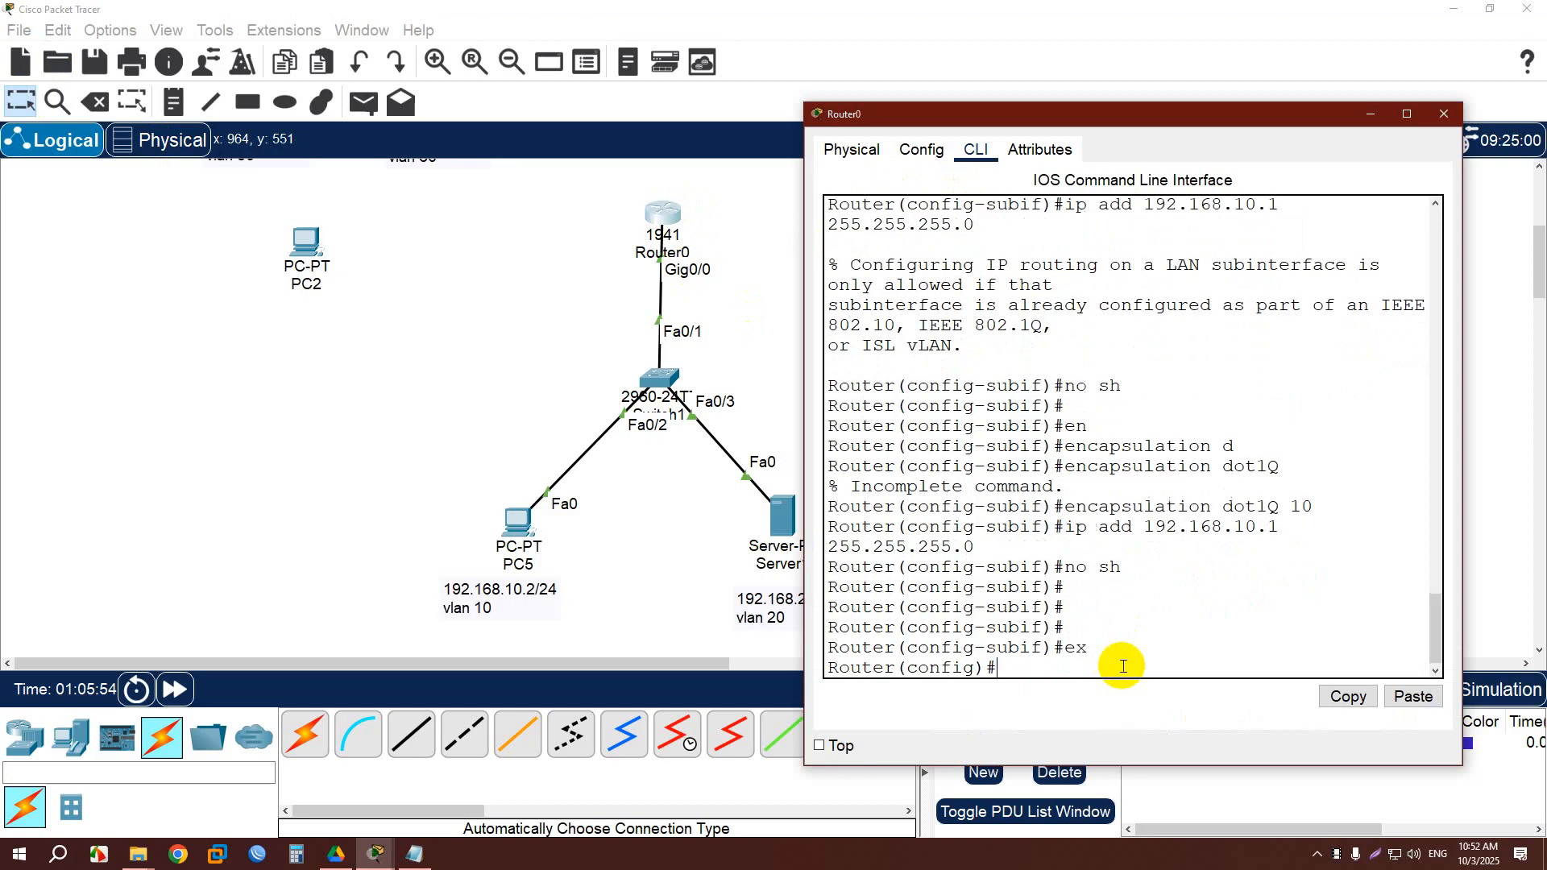
key("Return")
key("Return")
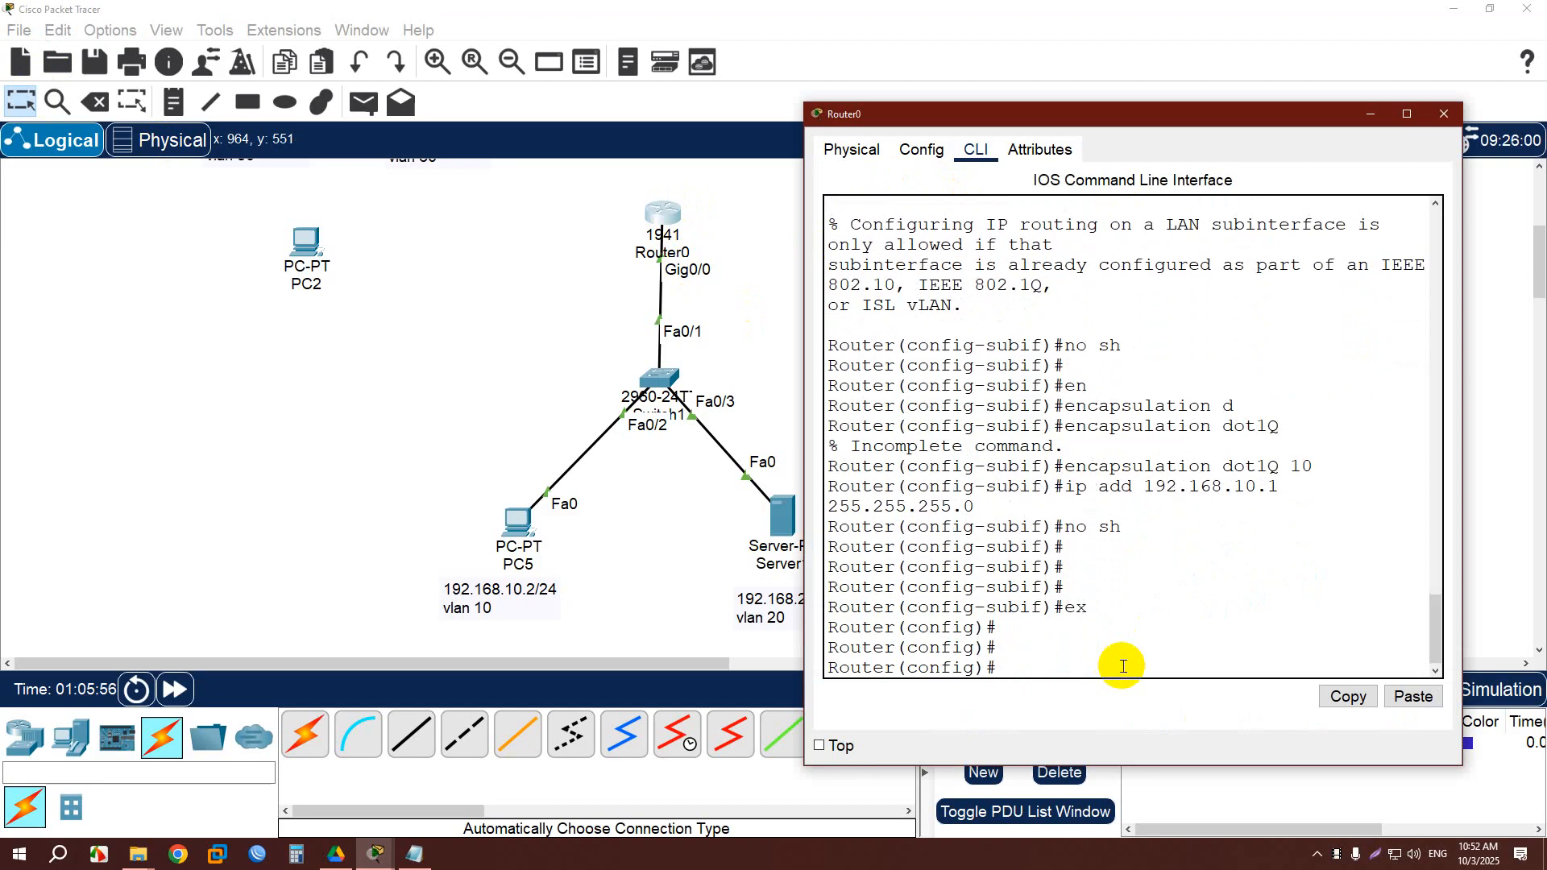
type("int g0/0.20")
key("Return")
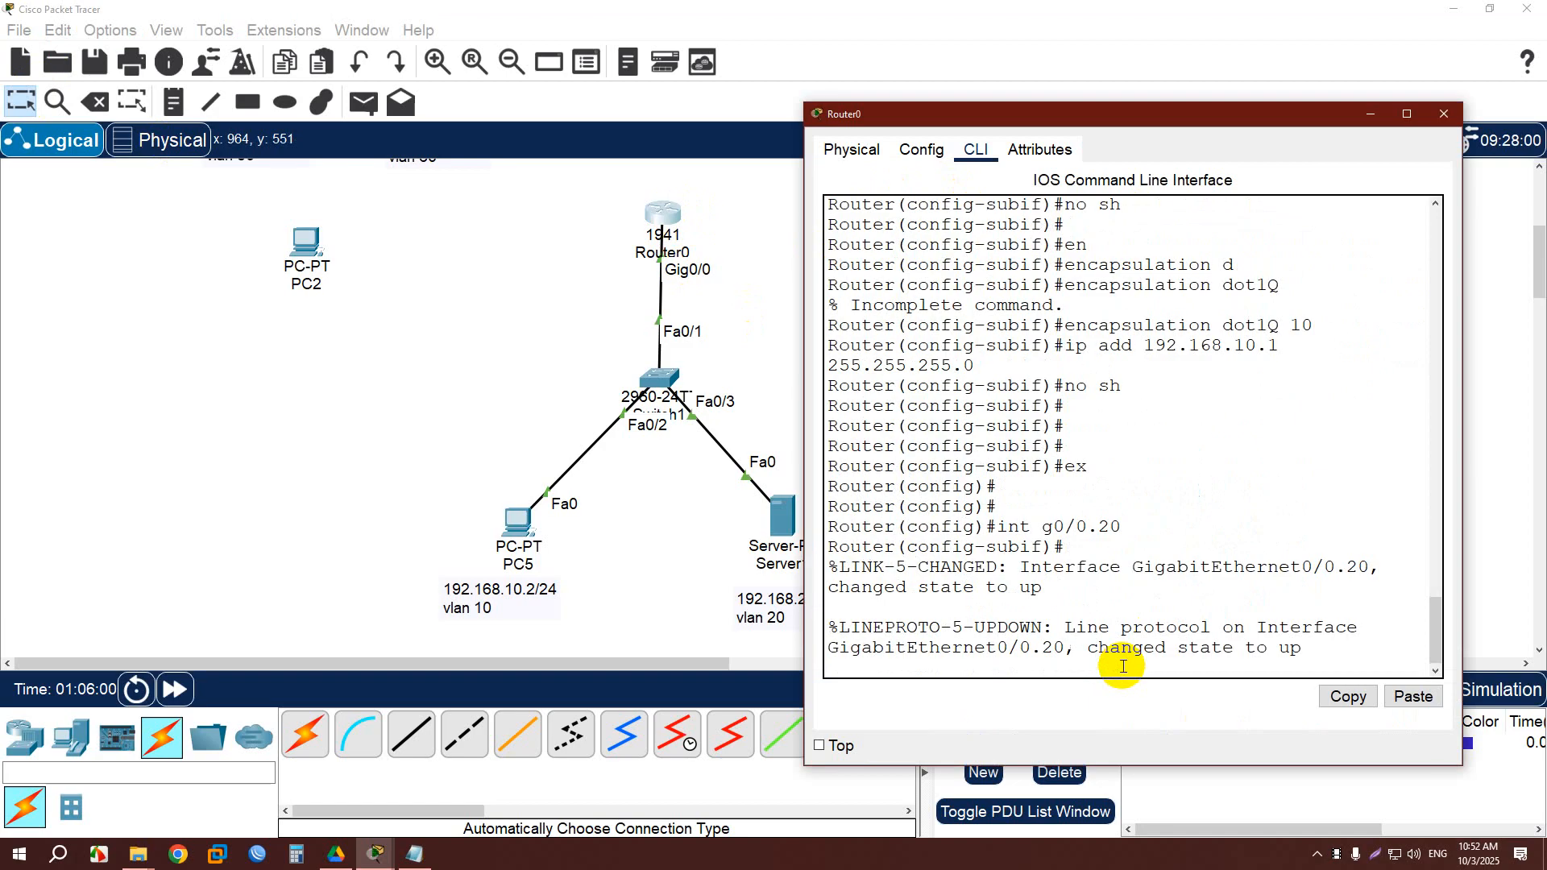
key("Return")
key("Return")
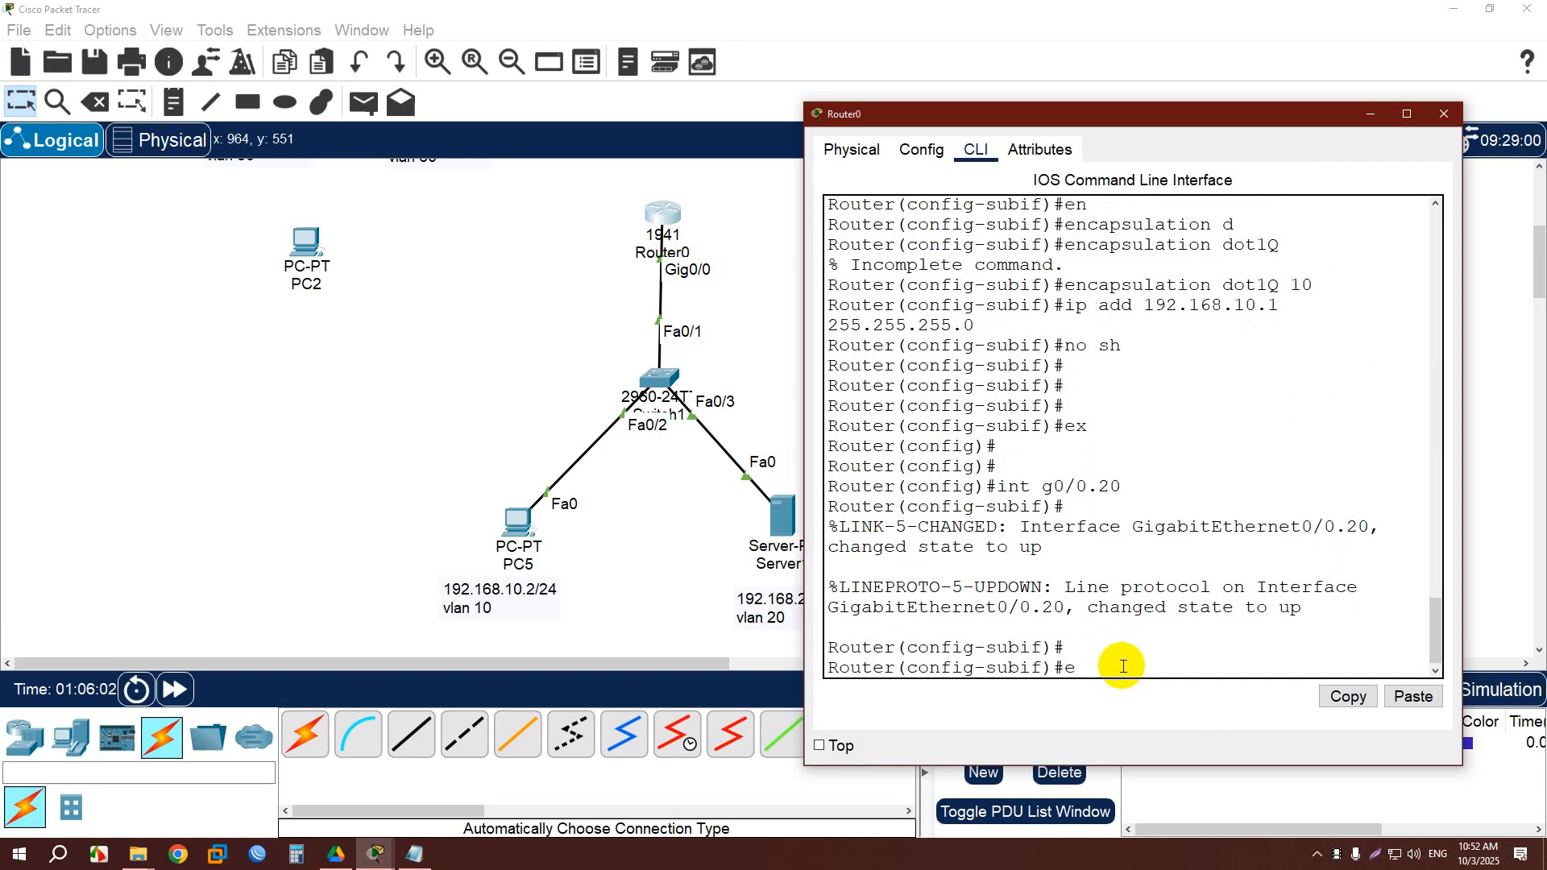
Set subinterface g0/0.20 to dot1Q encapsulation with VLAN 20 and enable it with no shutdown.
type("e")
key("Tab")
type("n")
key("Tab")
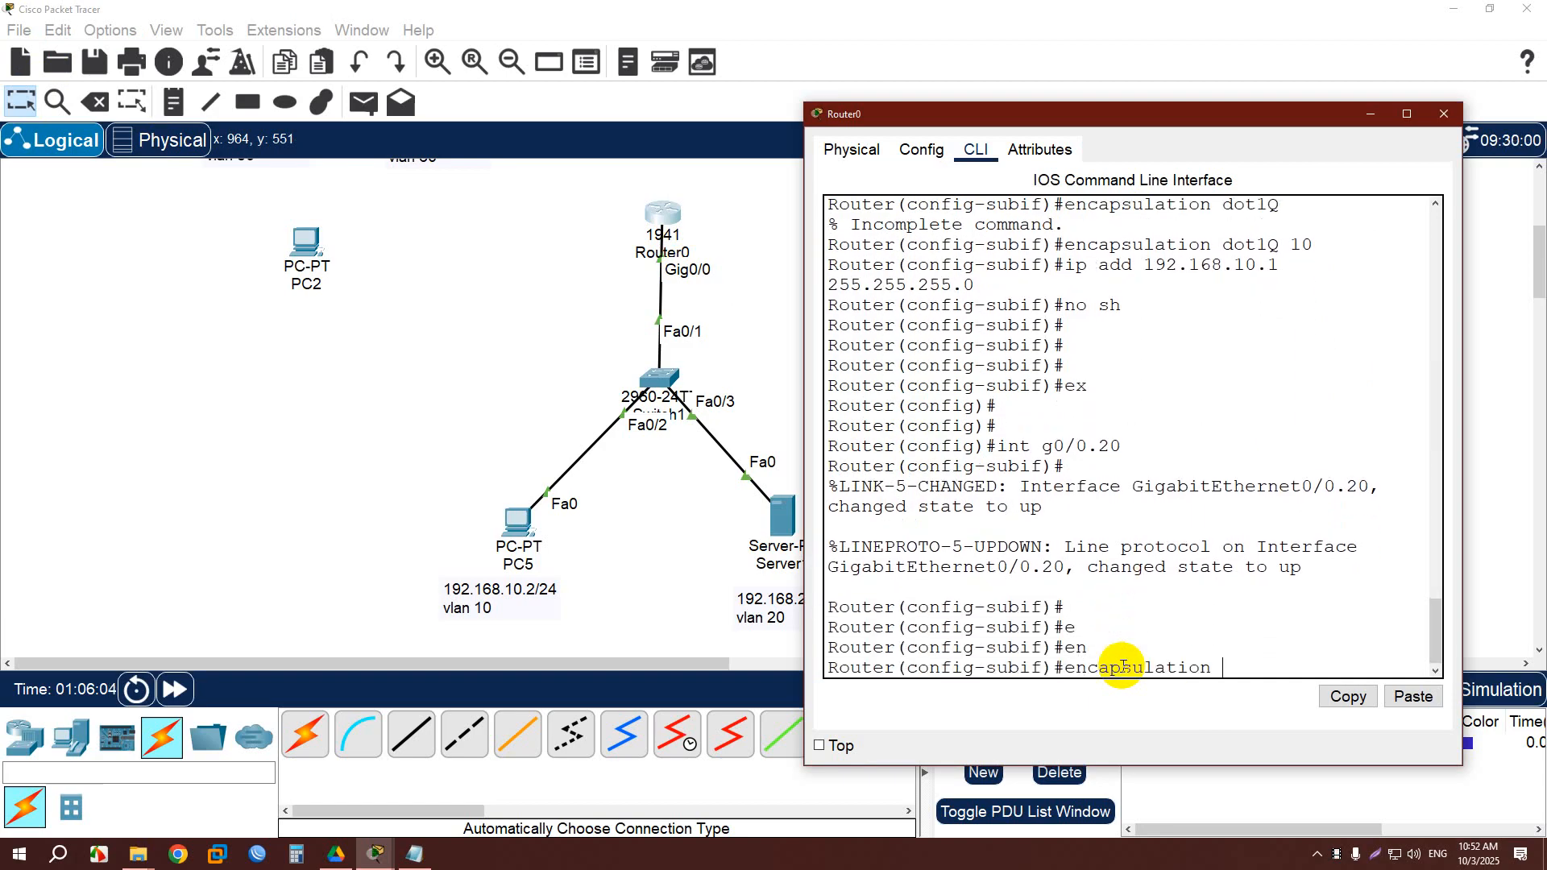
type("d")
key("Tab")
type("20")
key("Return")
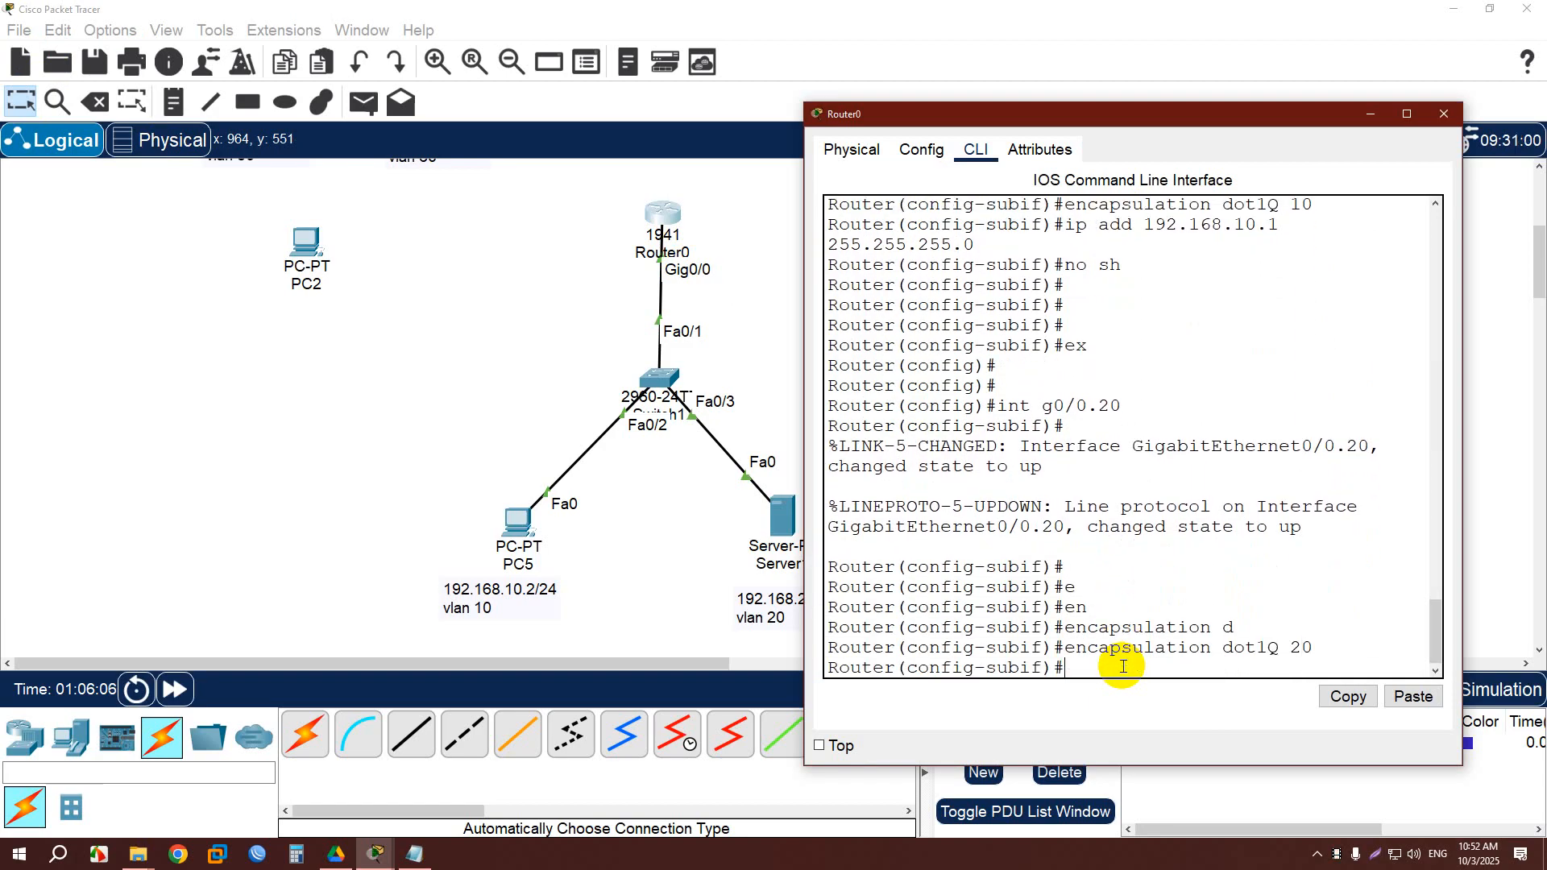
type("no sh")
key("Return")
key("Return")
key("Return")
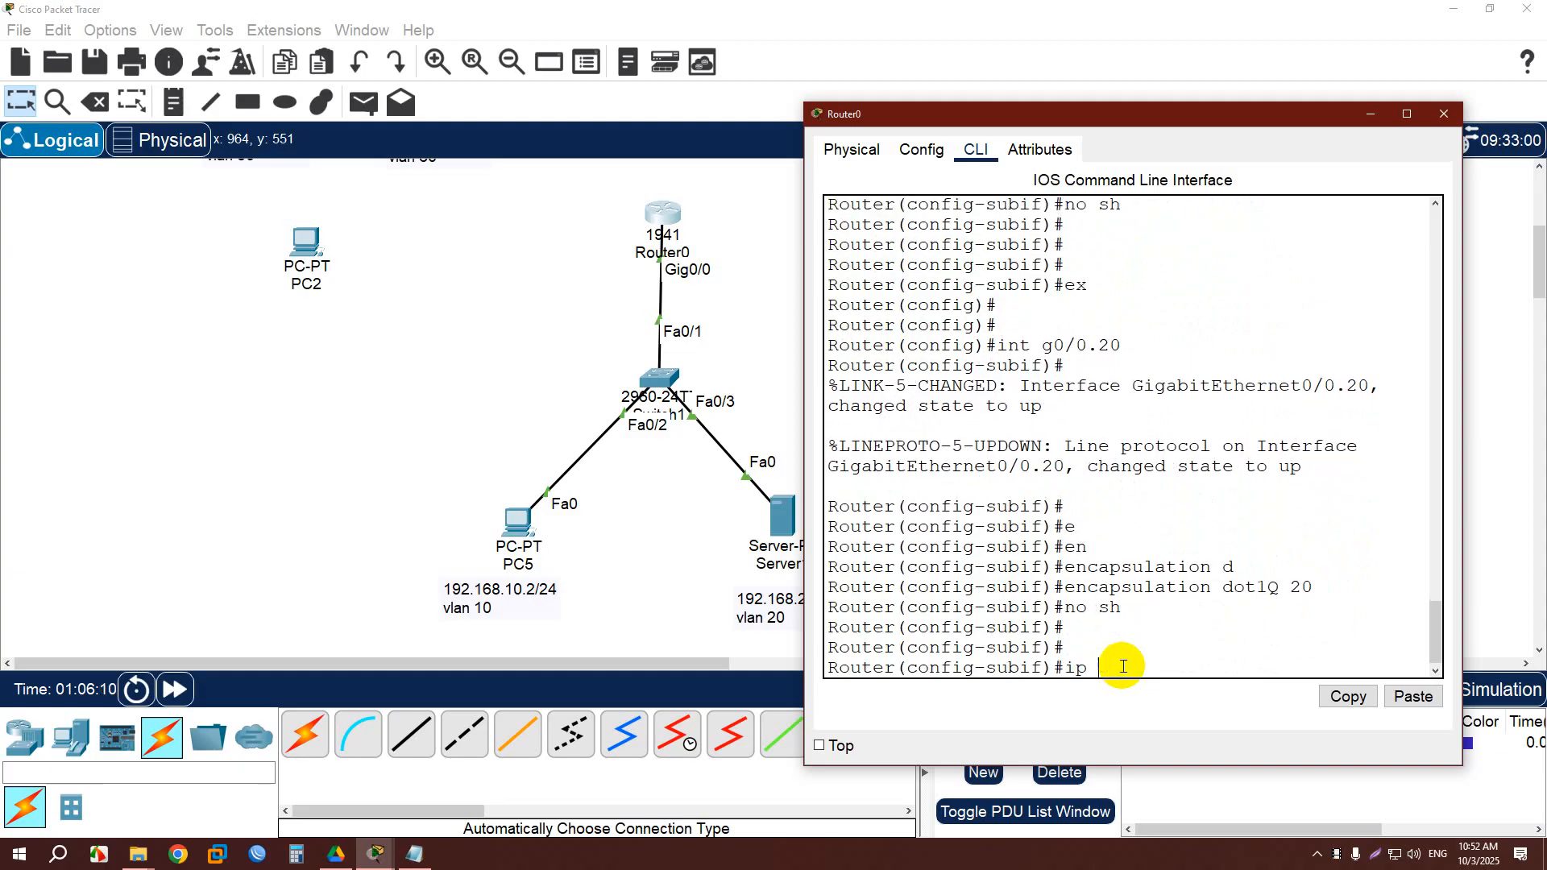
Assign IP address 192.168.20.1 with mask 255.255.255.0 to subinterface g0/0.20 and close Router0's console.
type("ip dd")
key("BackSpace")
key("BackSpace")
type("add 192.168.20.1 255.255.25")
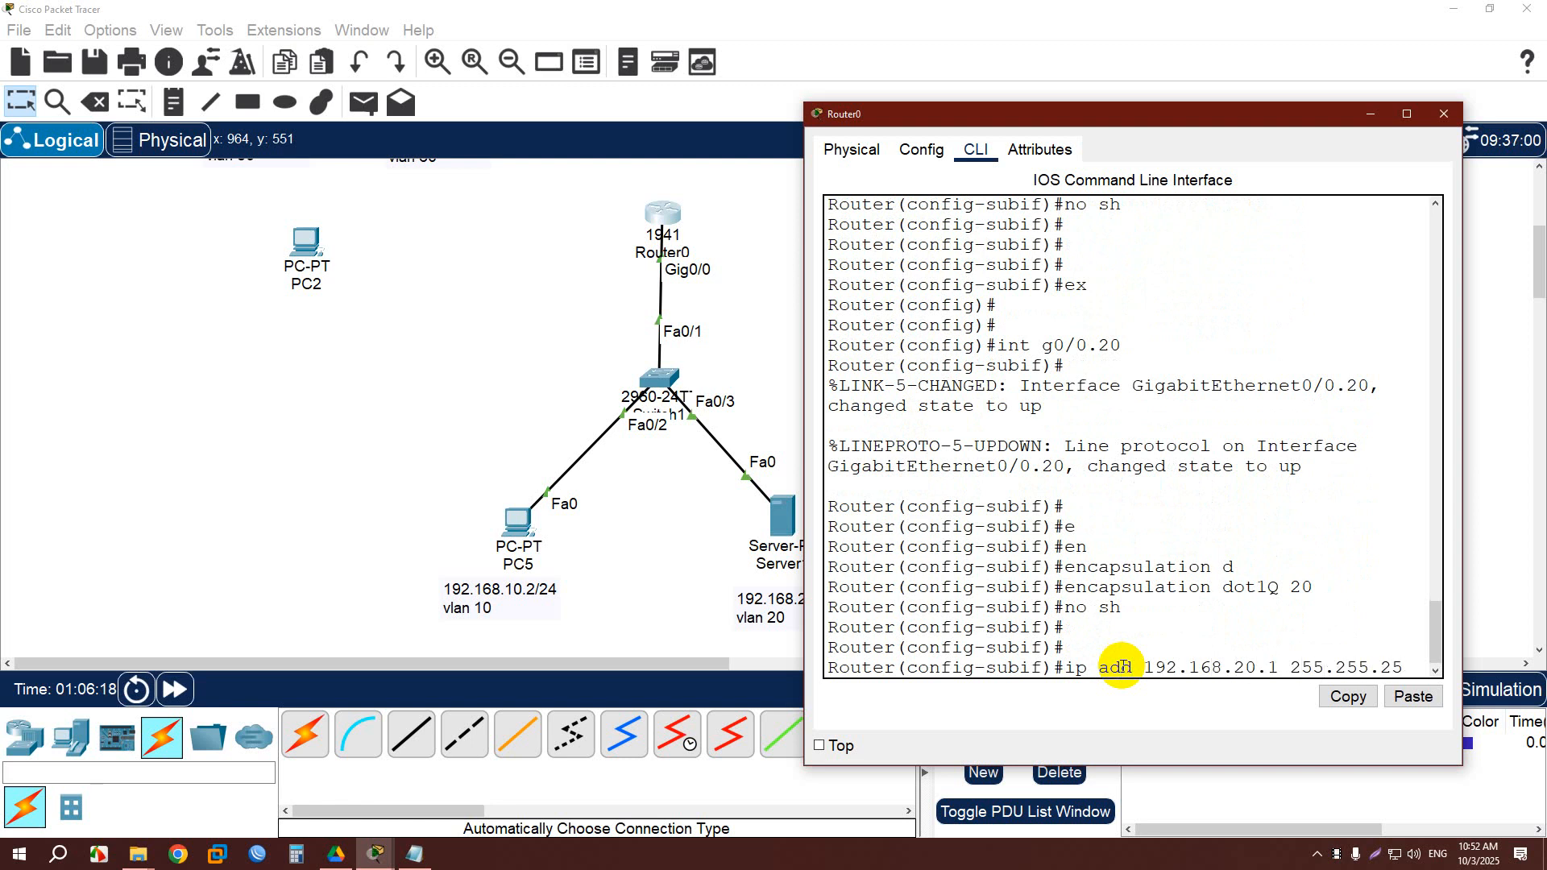
type(".0")
key("Return")
key("Return")
key("Return")
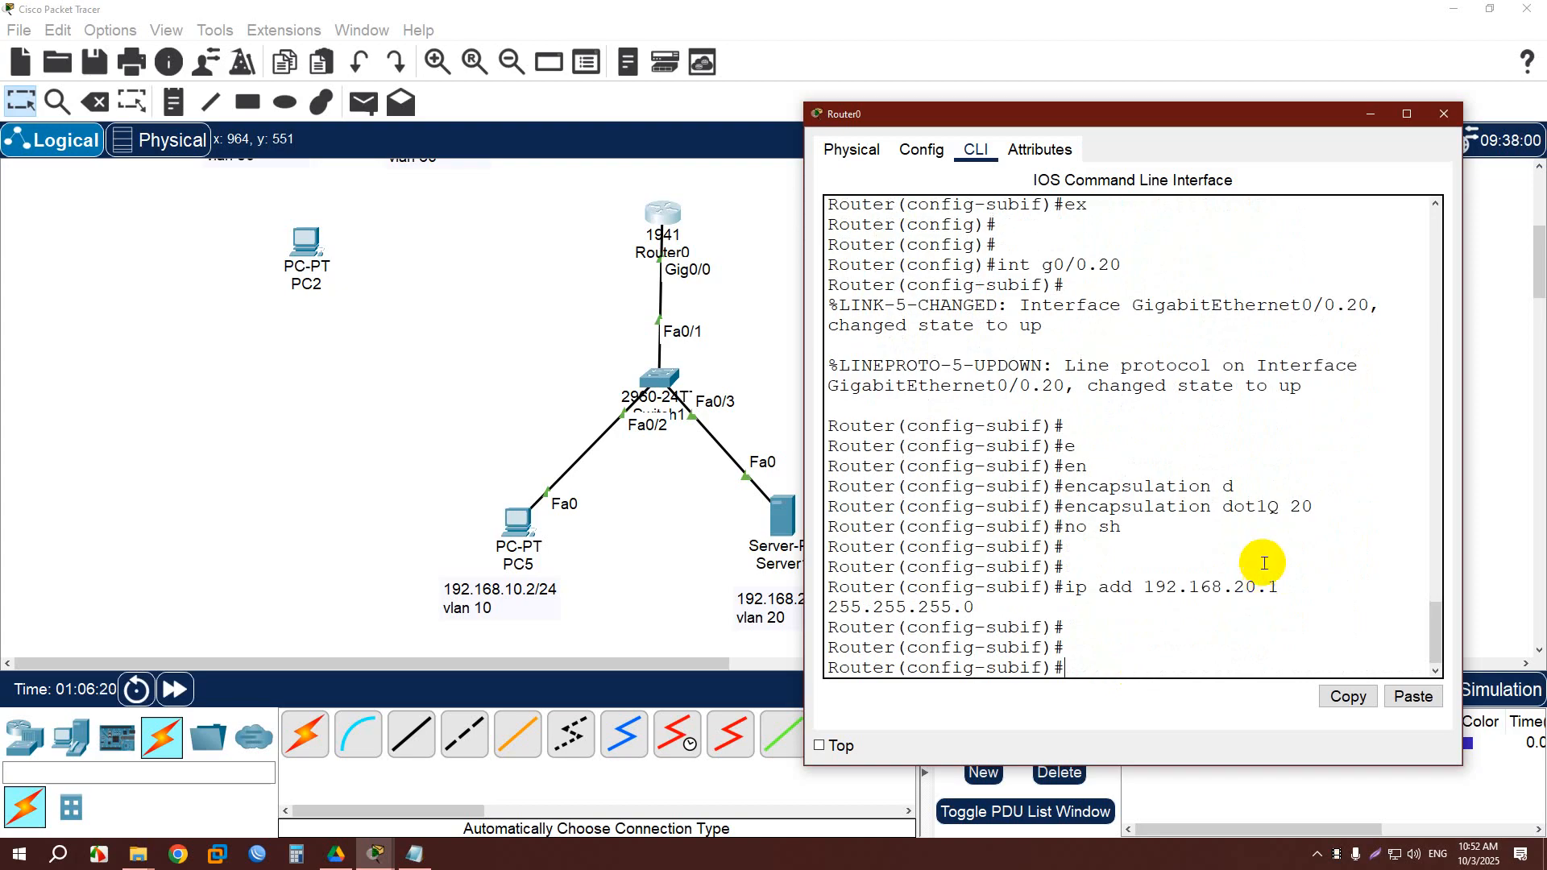
left_click(1443, 113)
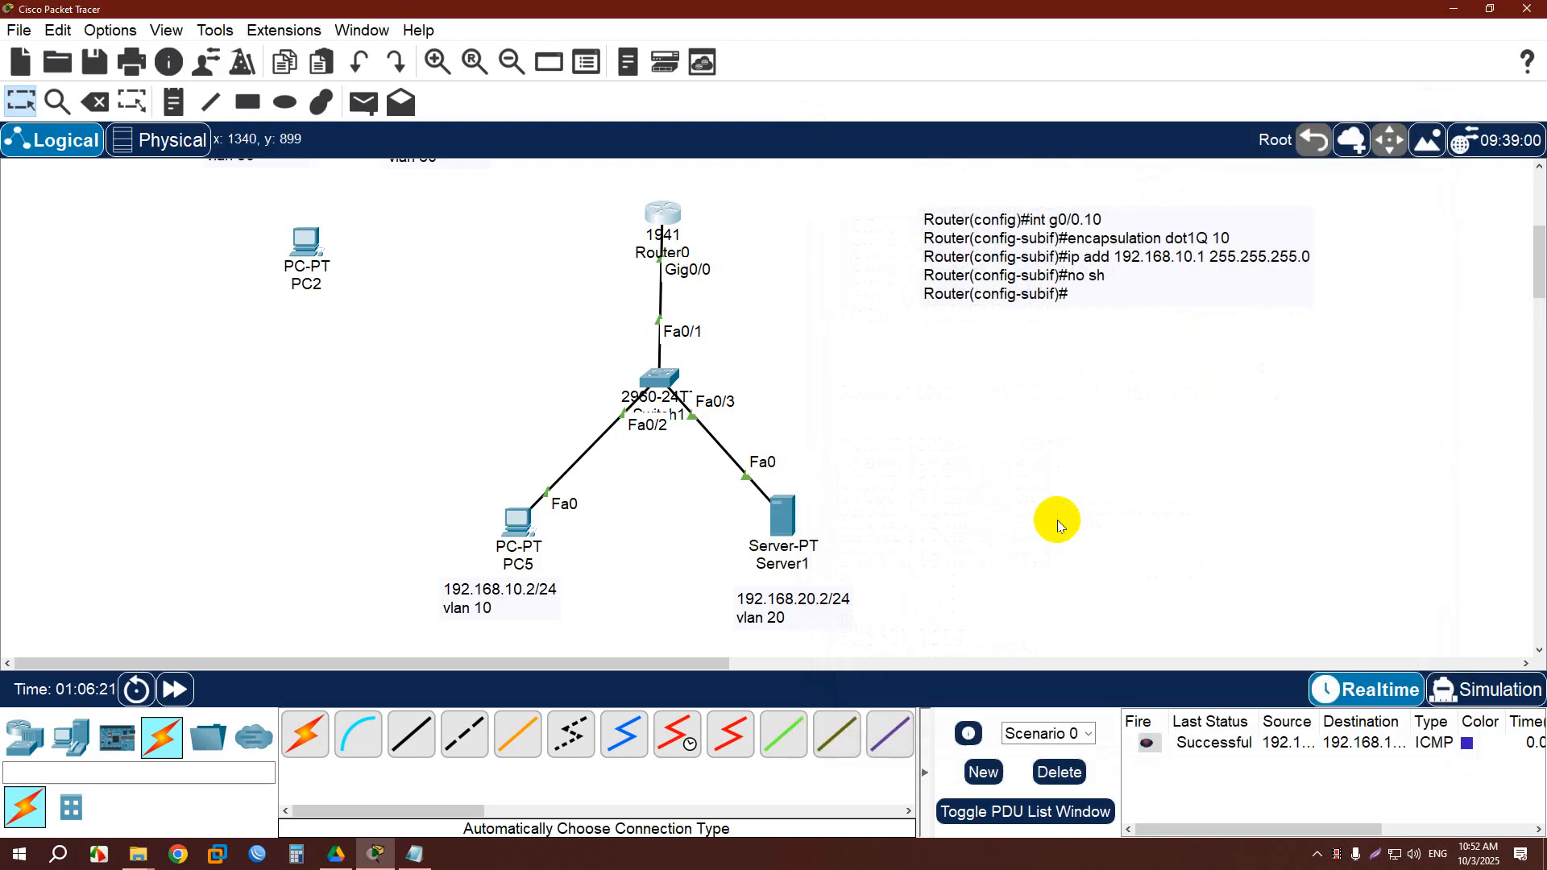
Give Server1 the static IPv4 address 192.168.20.10 with subnet mask 255.255.255.0.
left_click(794, 540)
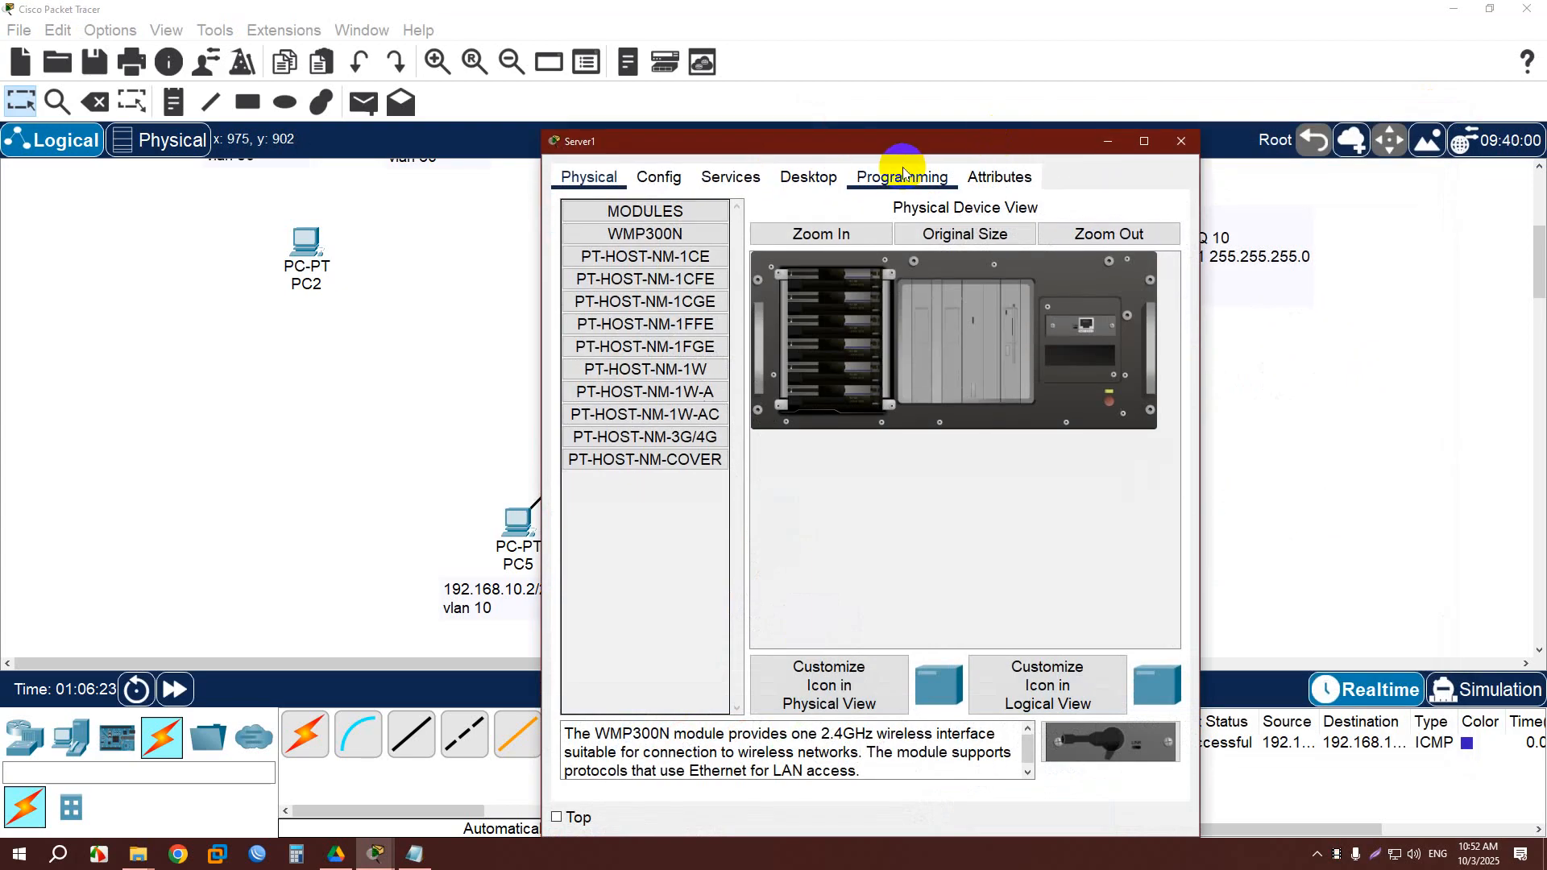
left_click_drag(1068, 142, 1289, 84)
left_click(1029, 117)
left_click(842, 184)
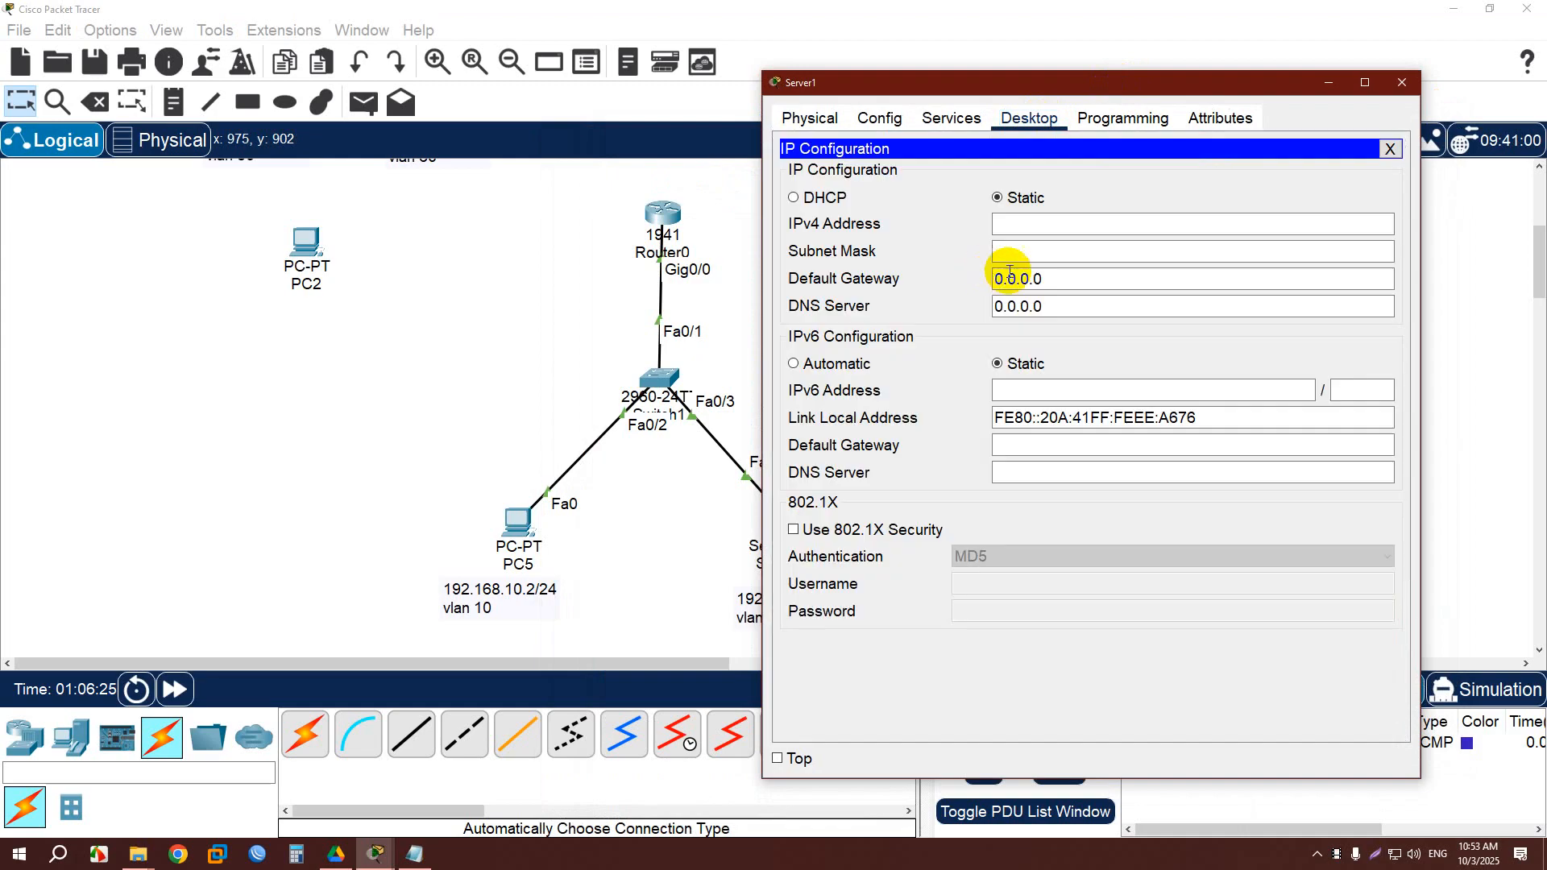
left_click(1060, 229)
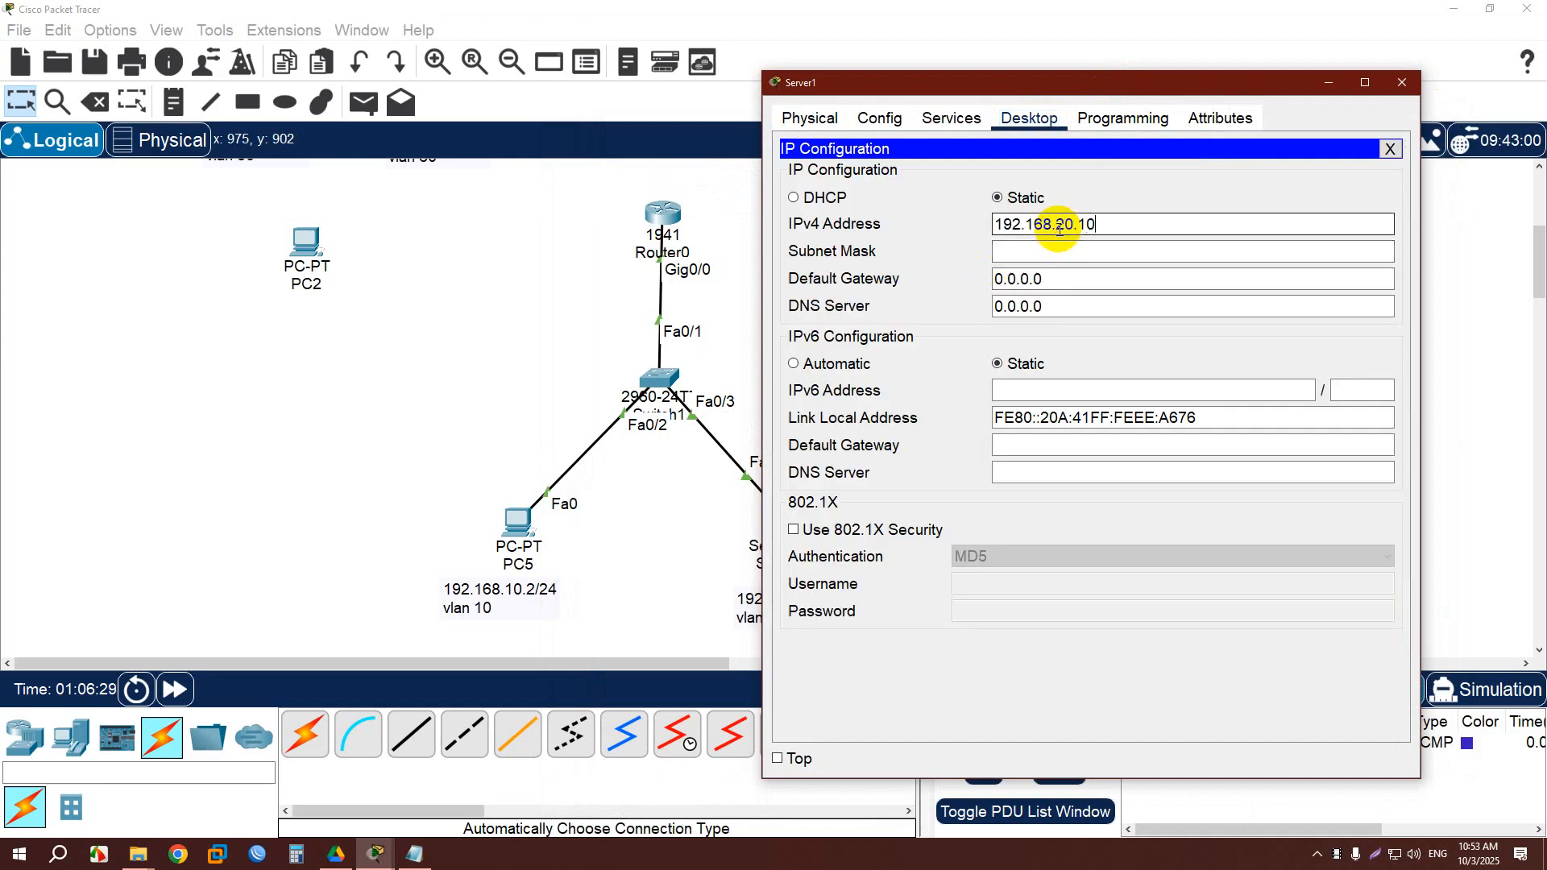
left_click(1078, 251)
Set Server1's default gateway to 192.168.20.1 and close its configuration window.
left_click(1121, 229)
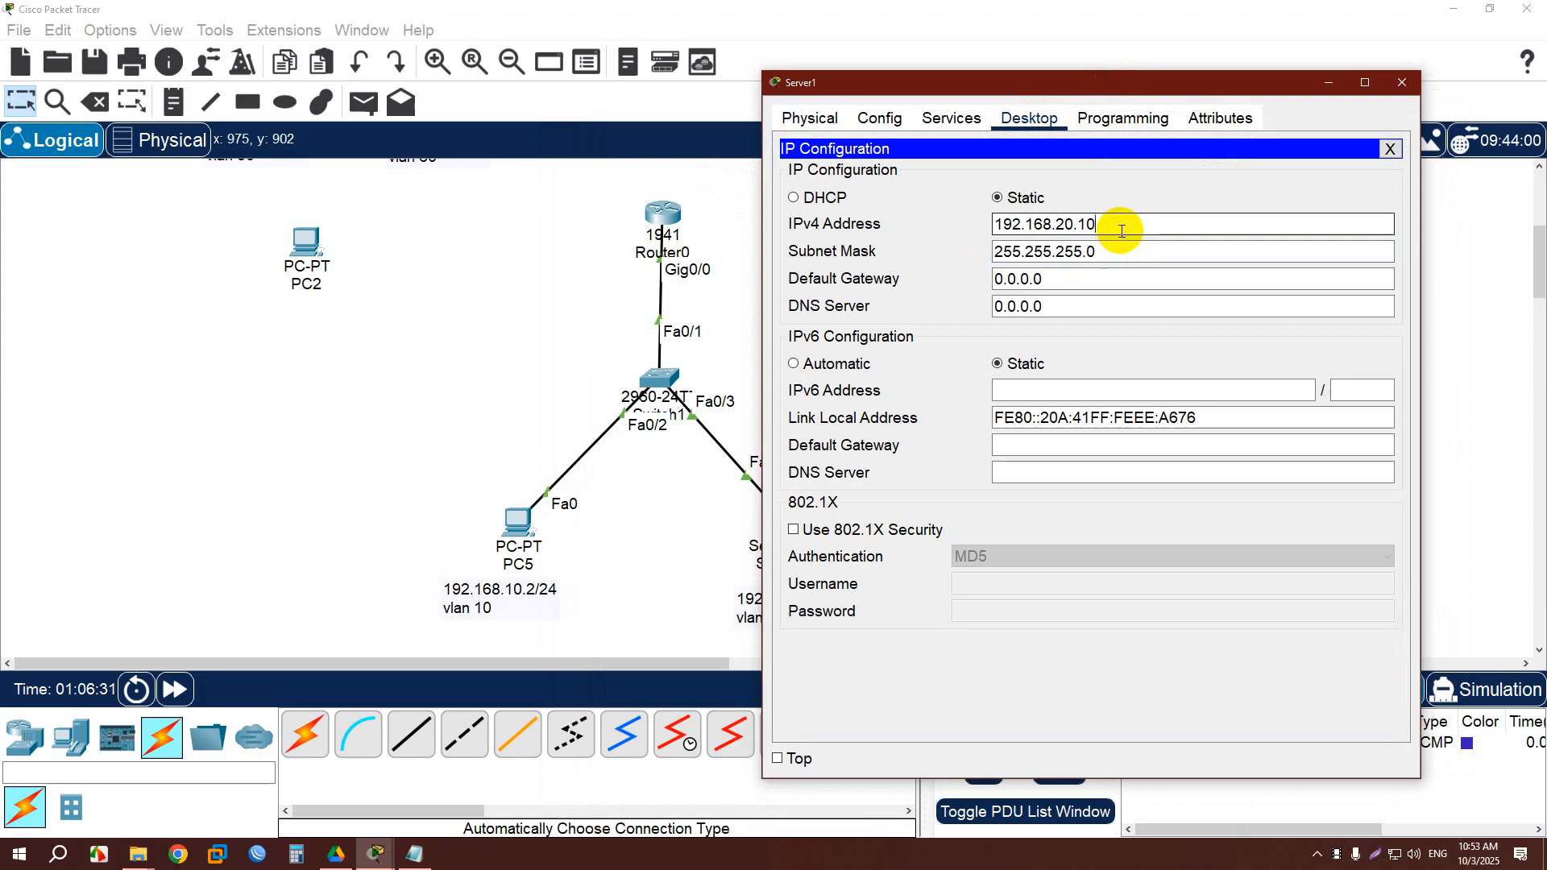
key("ctrl+a")
key("ctrl+c")
left_click(1092, 278)
key("ctrl+v")
key("BackSpace")
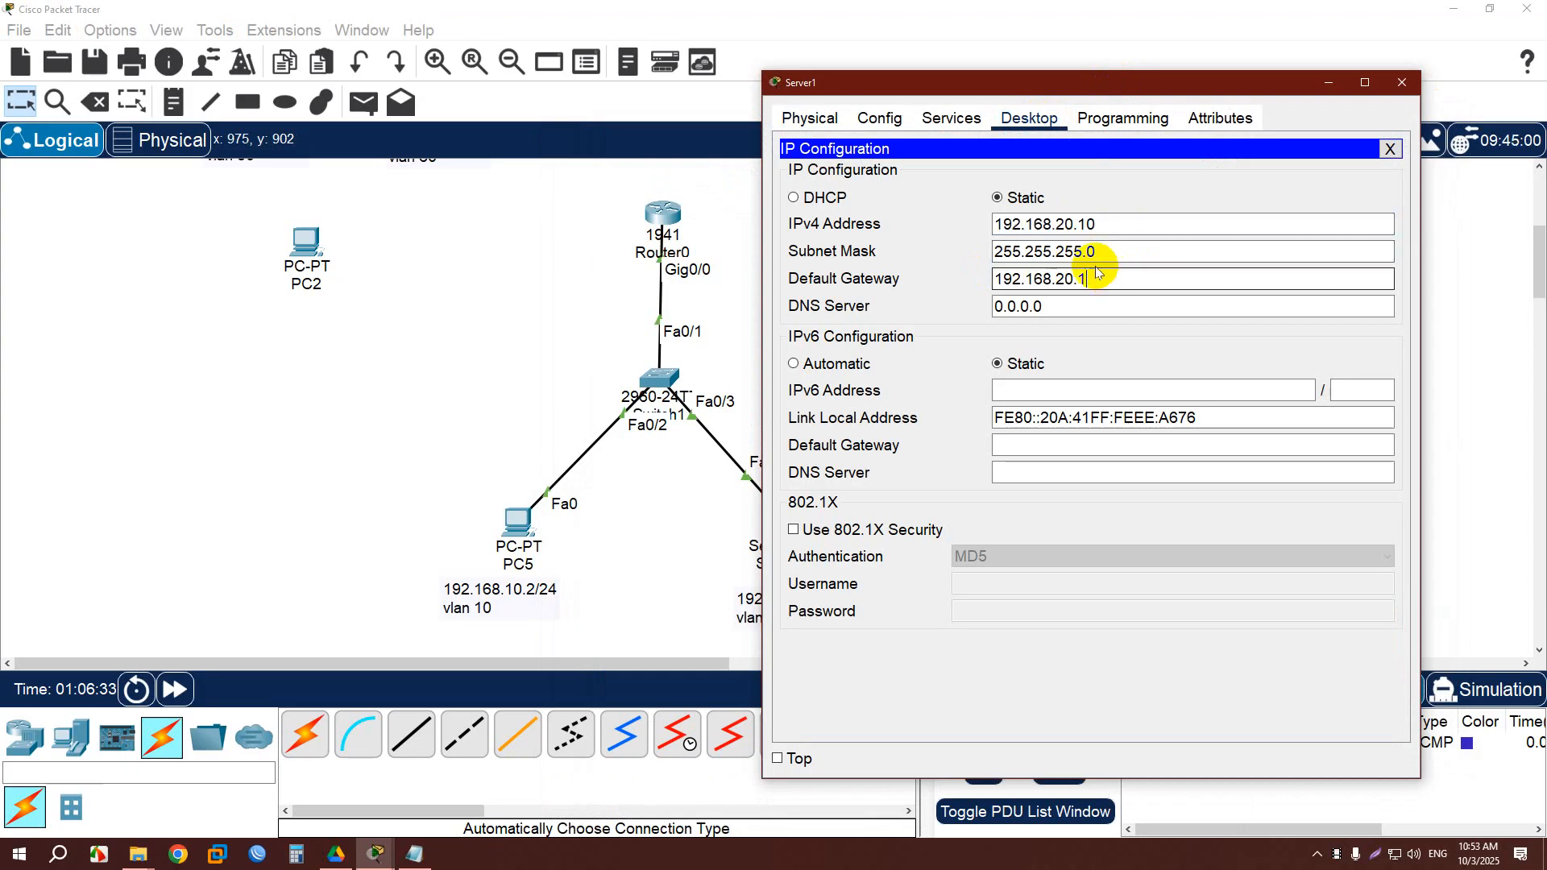
left_click(680, 501)
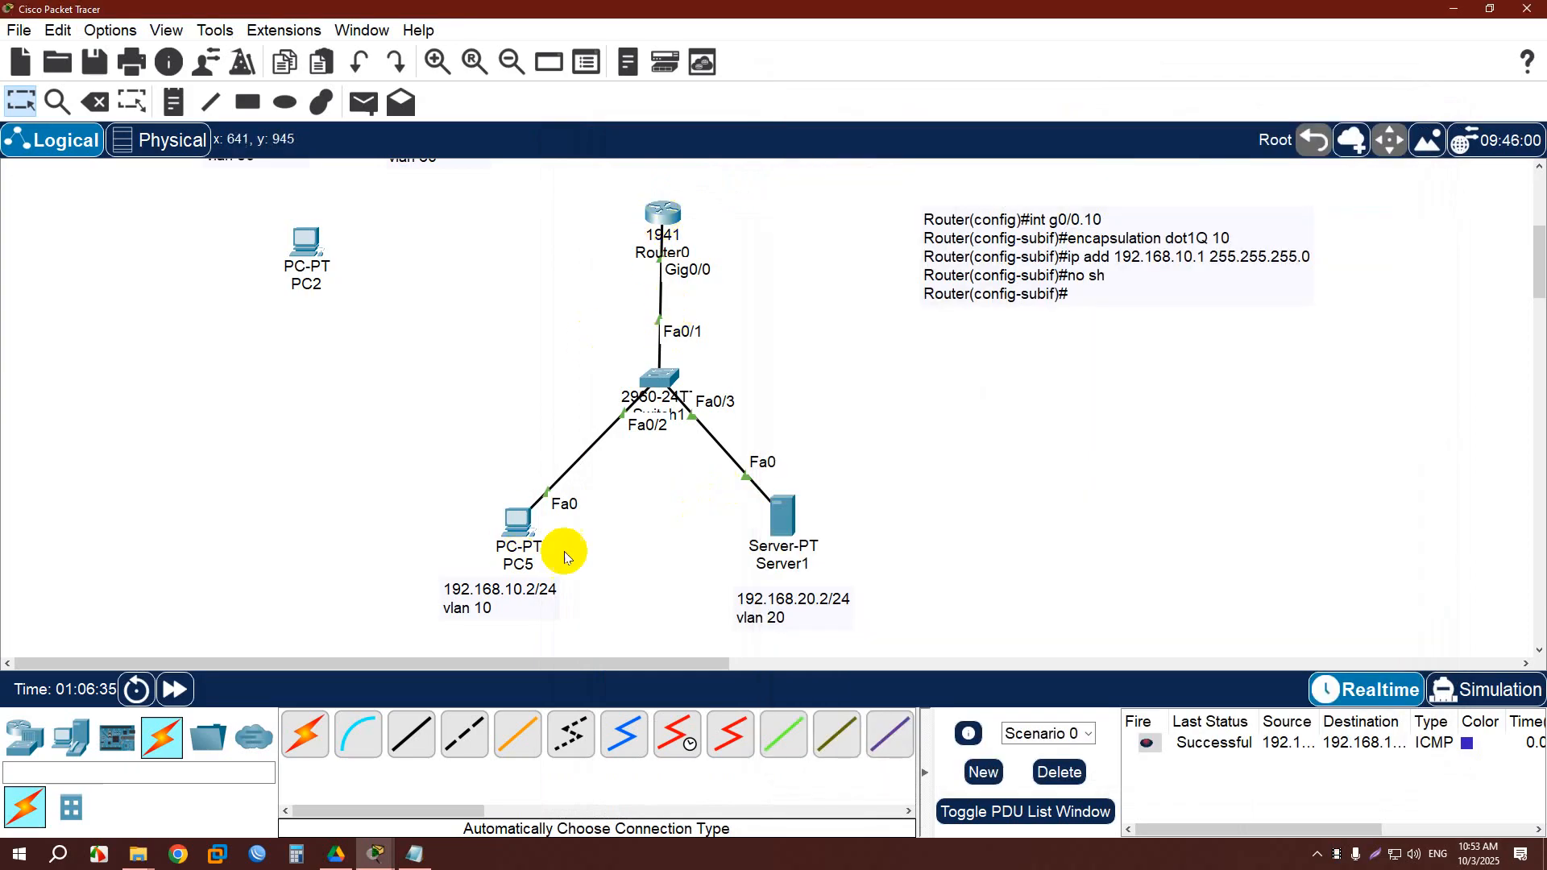
Give PC5 the static IPv4 address 192.168.10.10 with subnet mask 255.255.255.0.
left_click(516, 524)
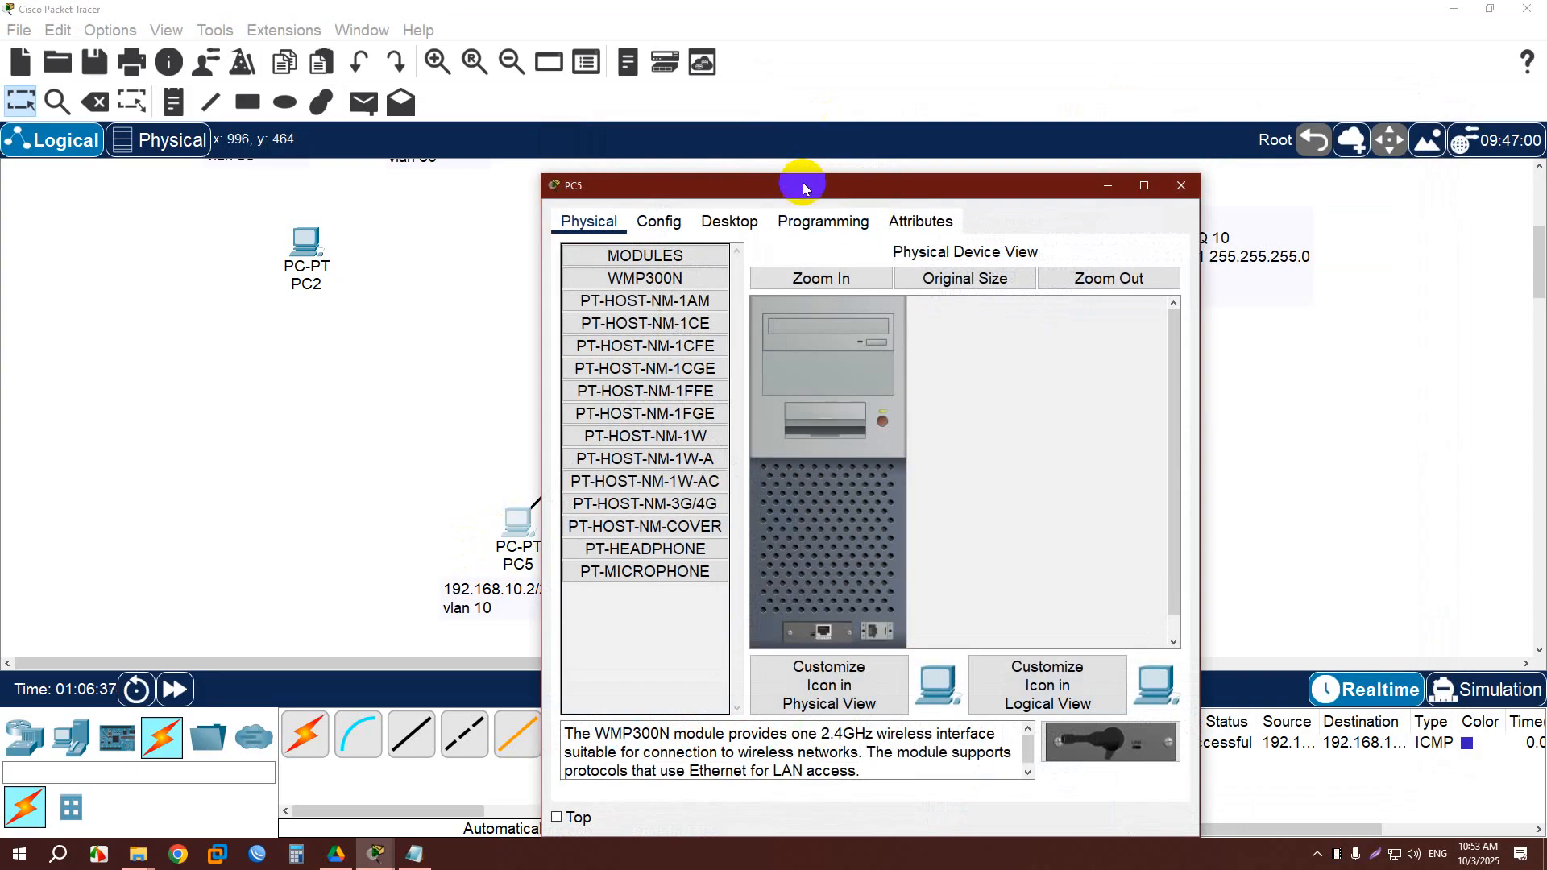
left_click_drag(802, 187, 1048, 72)
left_click(974, 106)
left_click(865, 169)
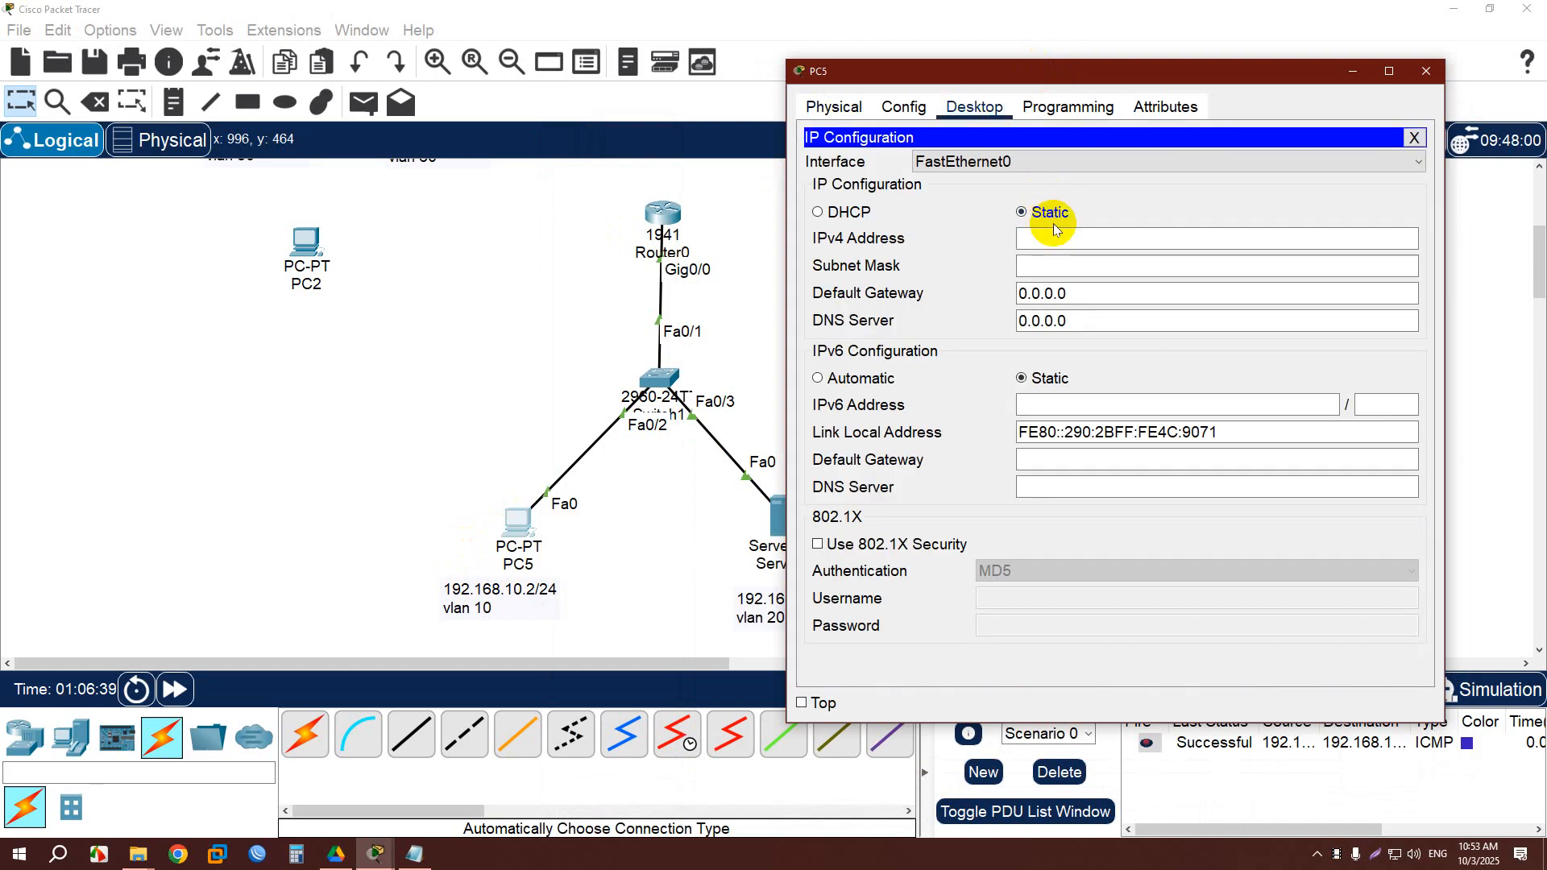
left_click(1053, 231)
type("192.168.20.10")
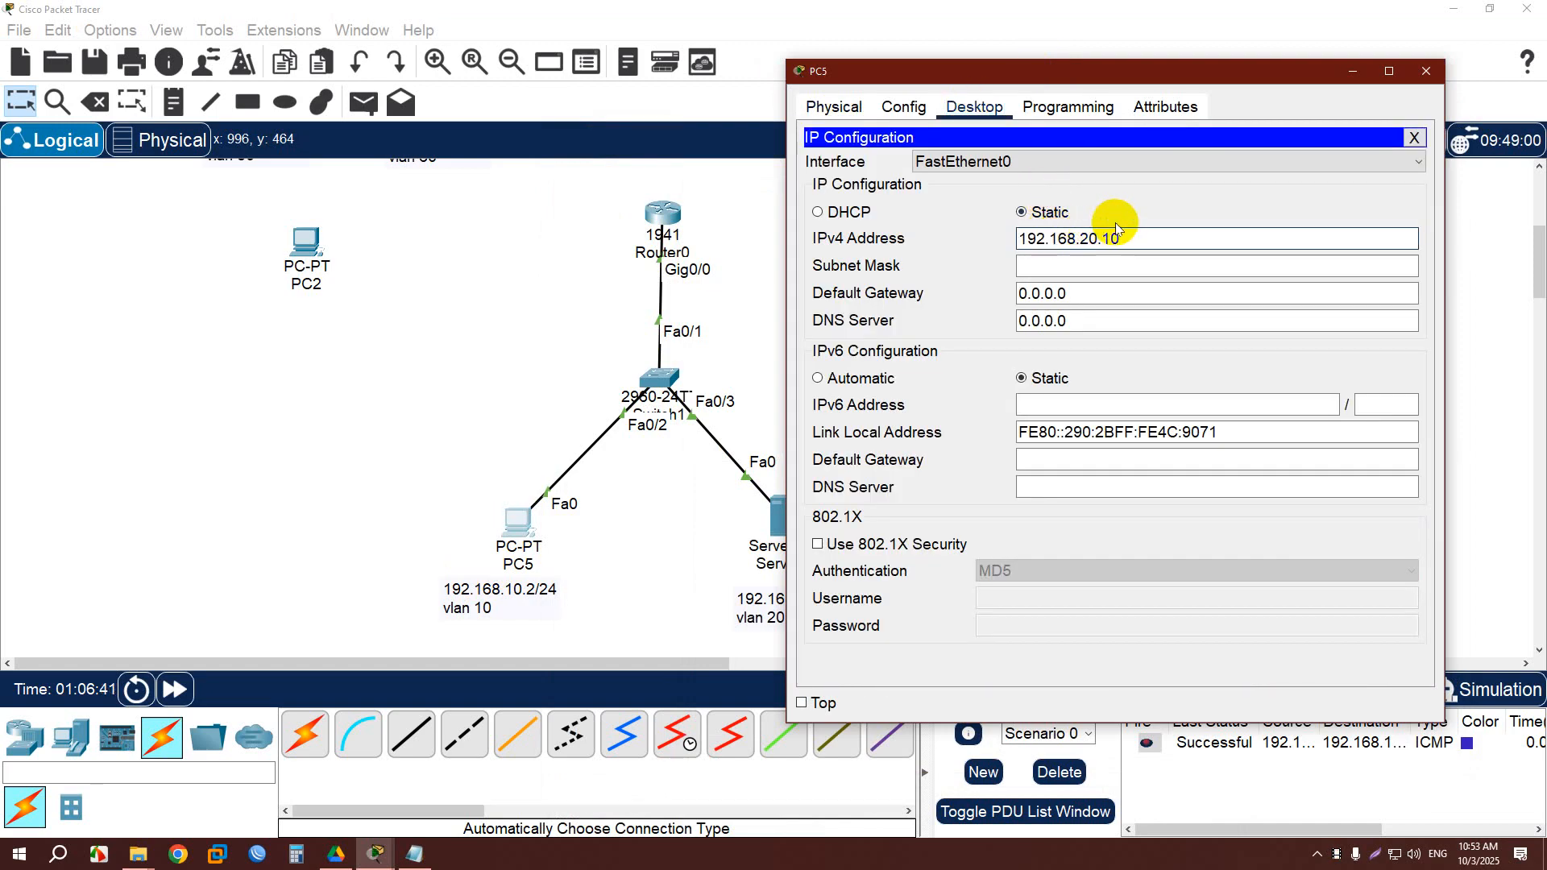
key("Left")
key("Left")
key("Left")
key("Left")
key("BackSpace")
type("1")
key("ctrl+a")
left_click(1111, 266)
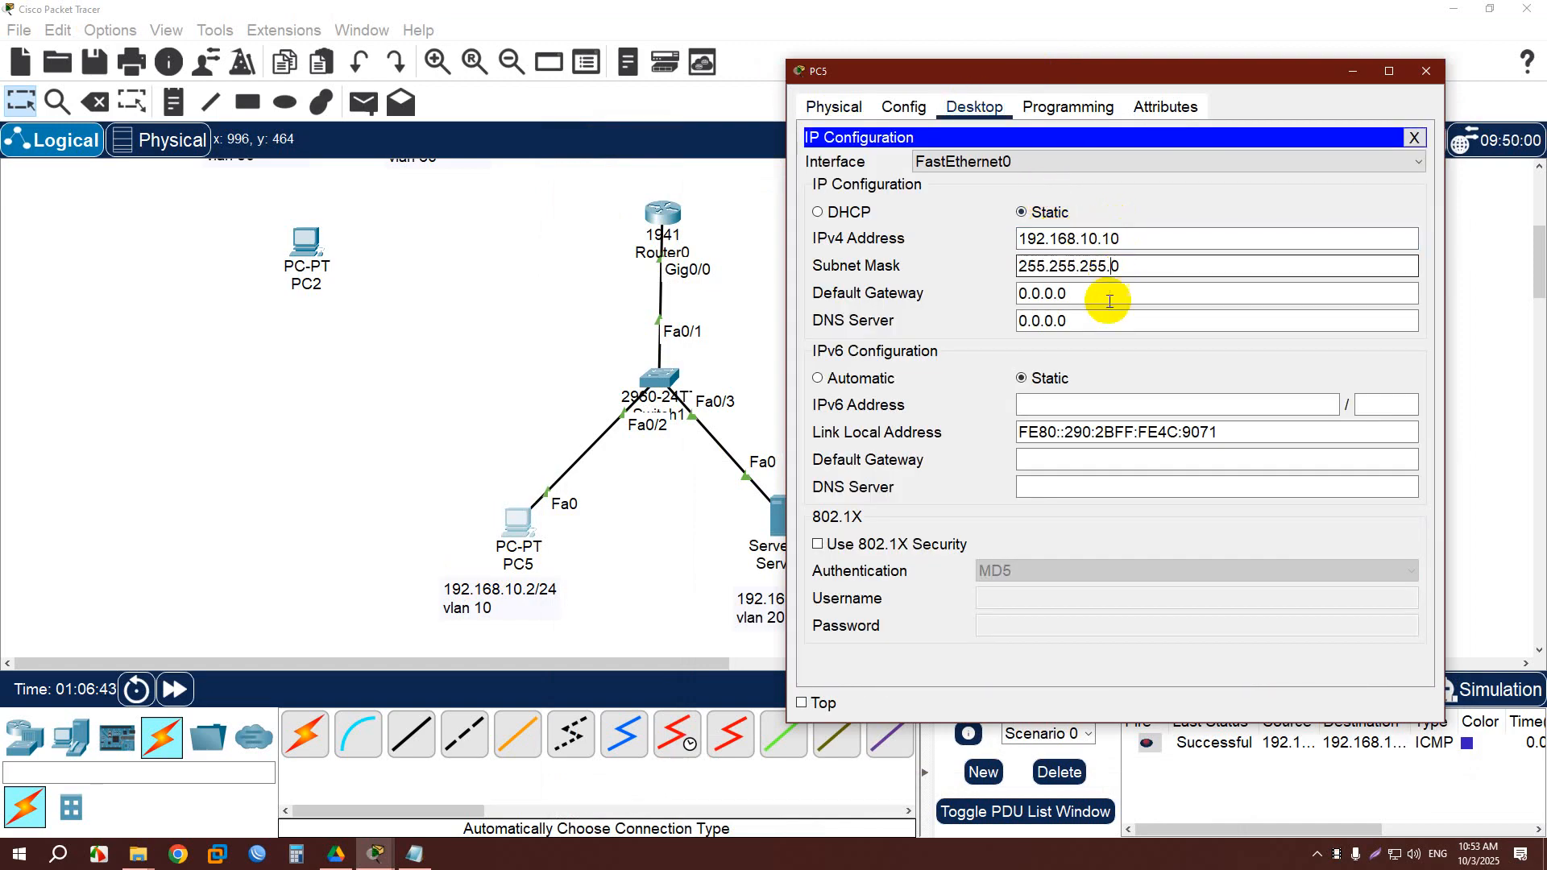
Set PC5's default gateway to 192.168.10.1 and close its configuration window.
left_click(1109, 301)
key("ctrl+a")
key("ctrl+v")
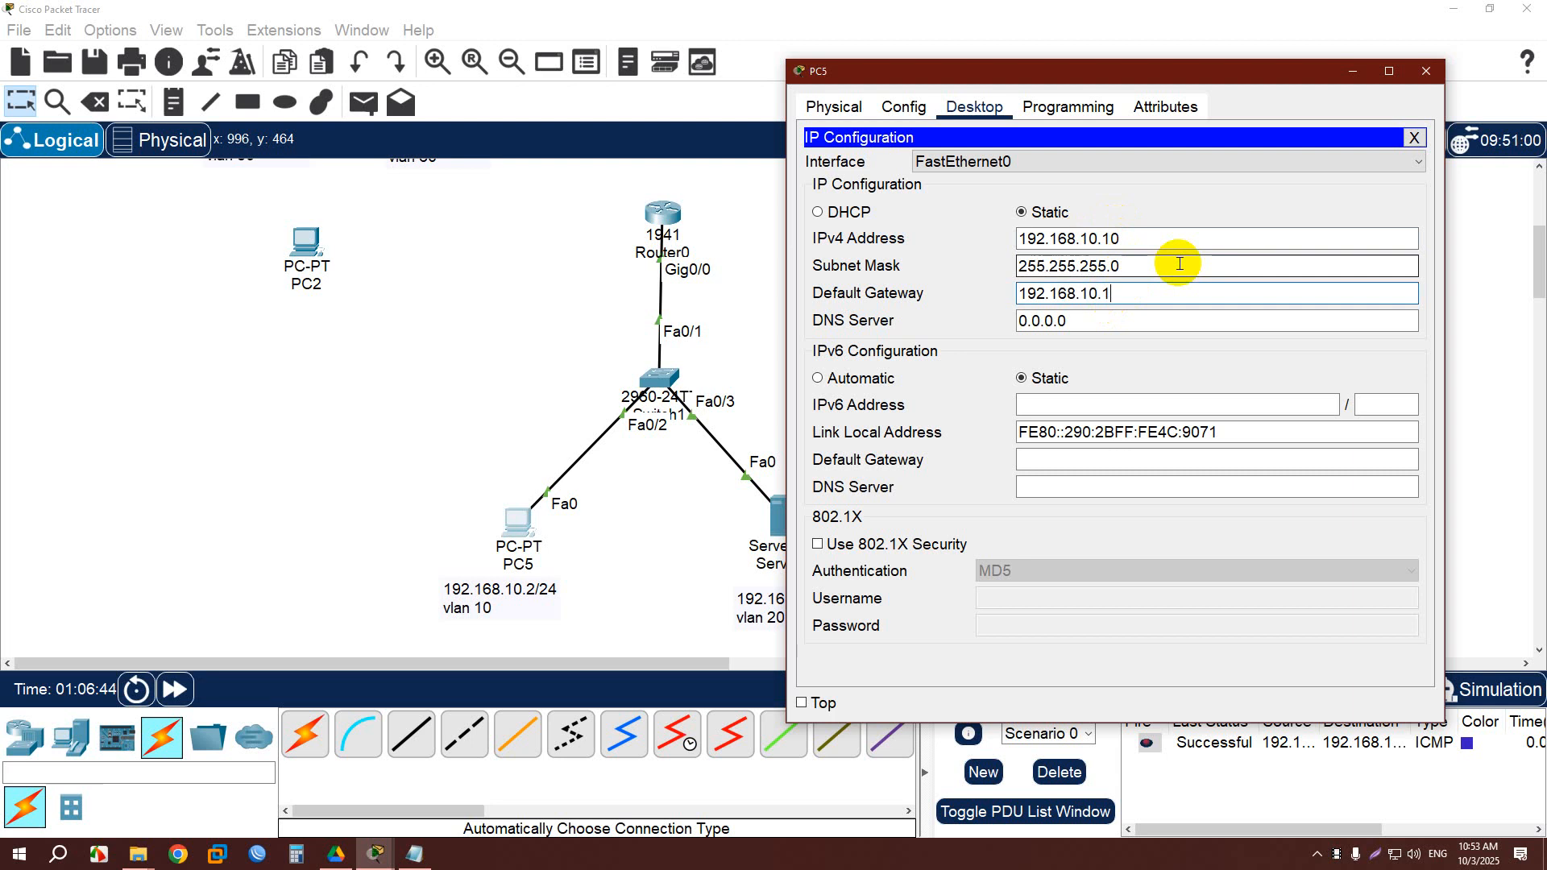
left_click(1426, 71)
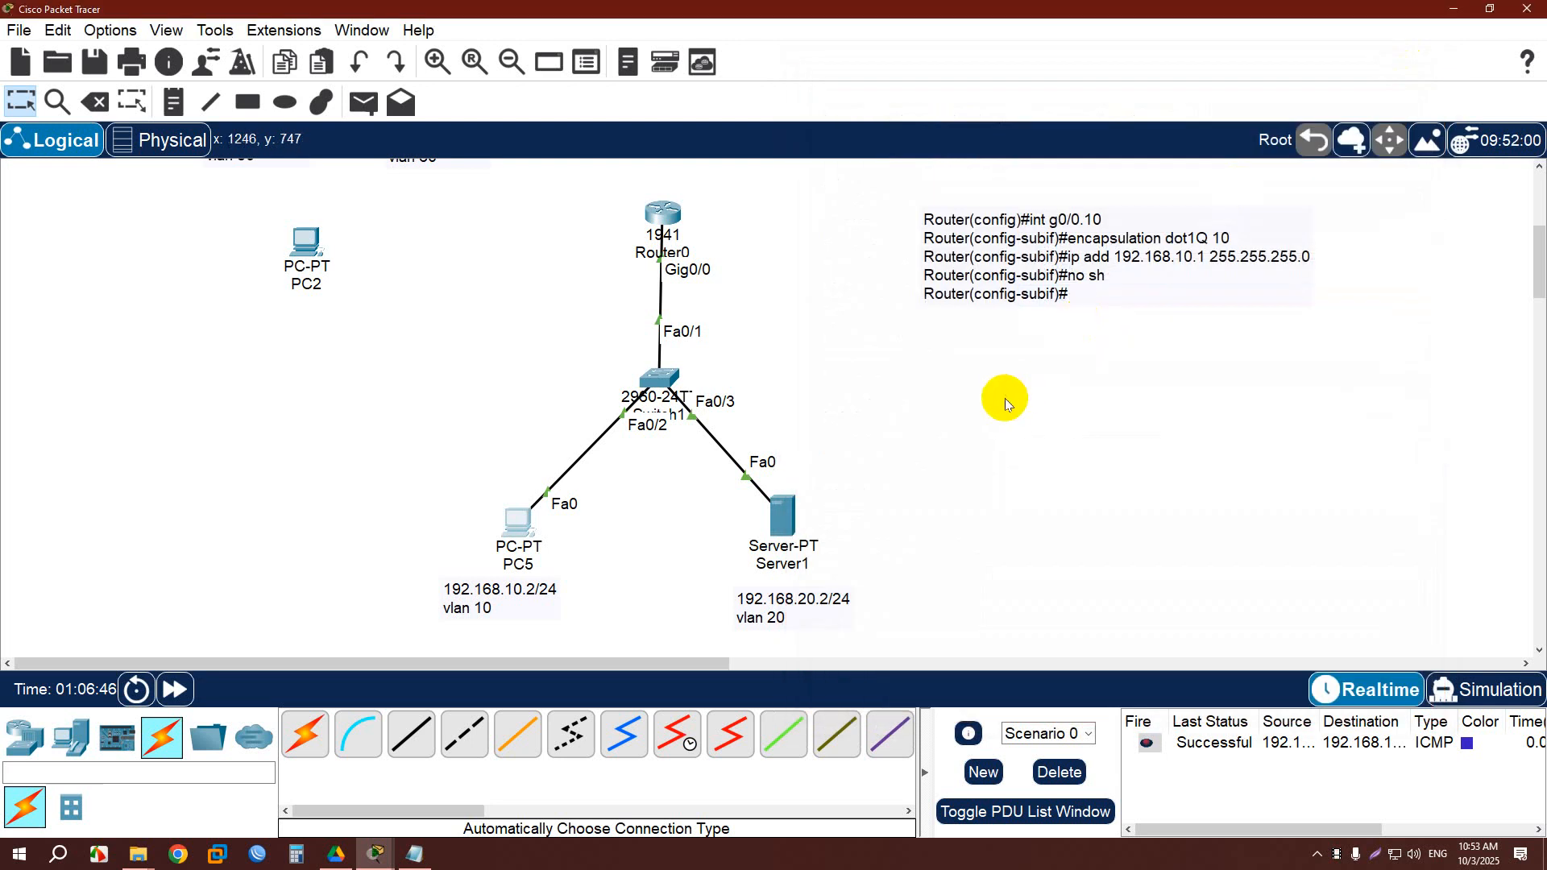
Send a simple PDU from PC5 to Server1 to test routing between VLANs 10 and 20.
left_click(363, 102)
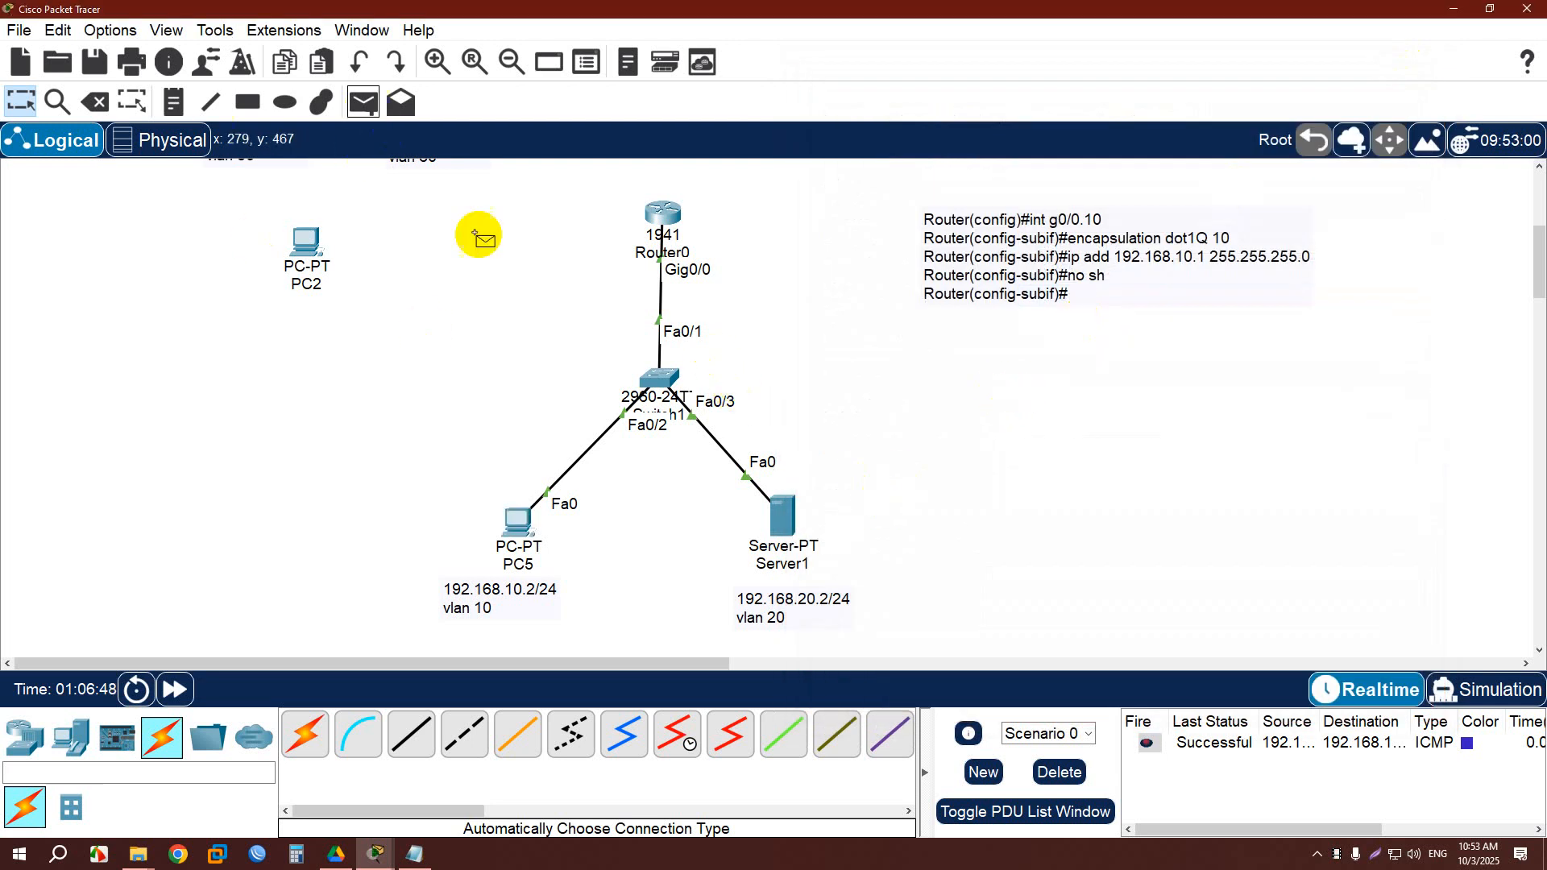
left_click(518, 522)
left_click(783, 520)
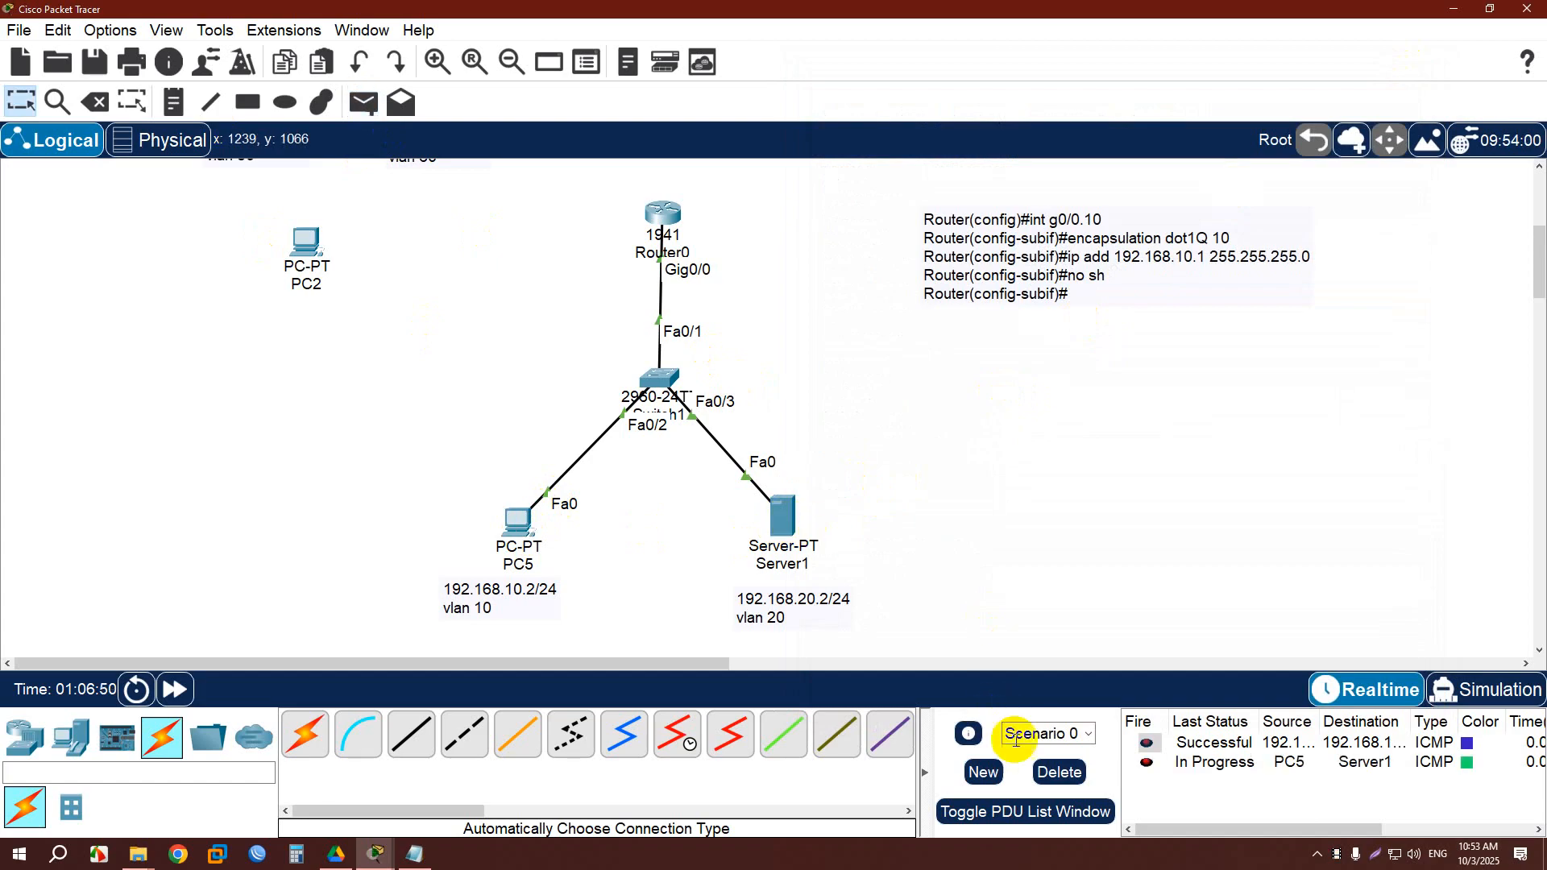
Delete the existing PDUs of Scenario 0 and send a fresh simple PDU from PC5 to Server1.
left_click(1030, 764)
left_click(363, 102)
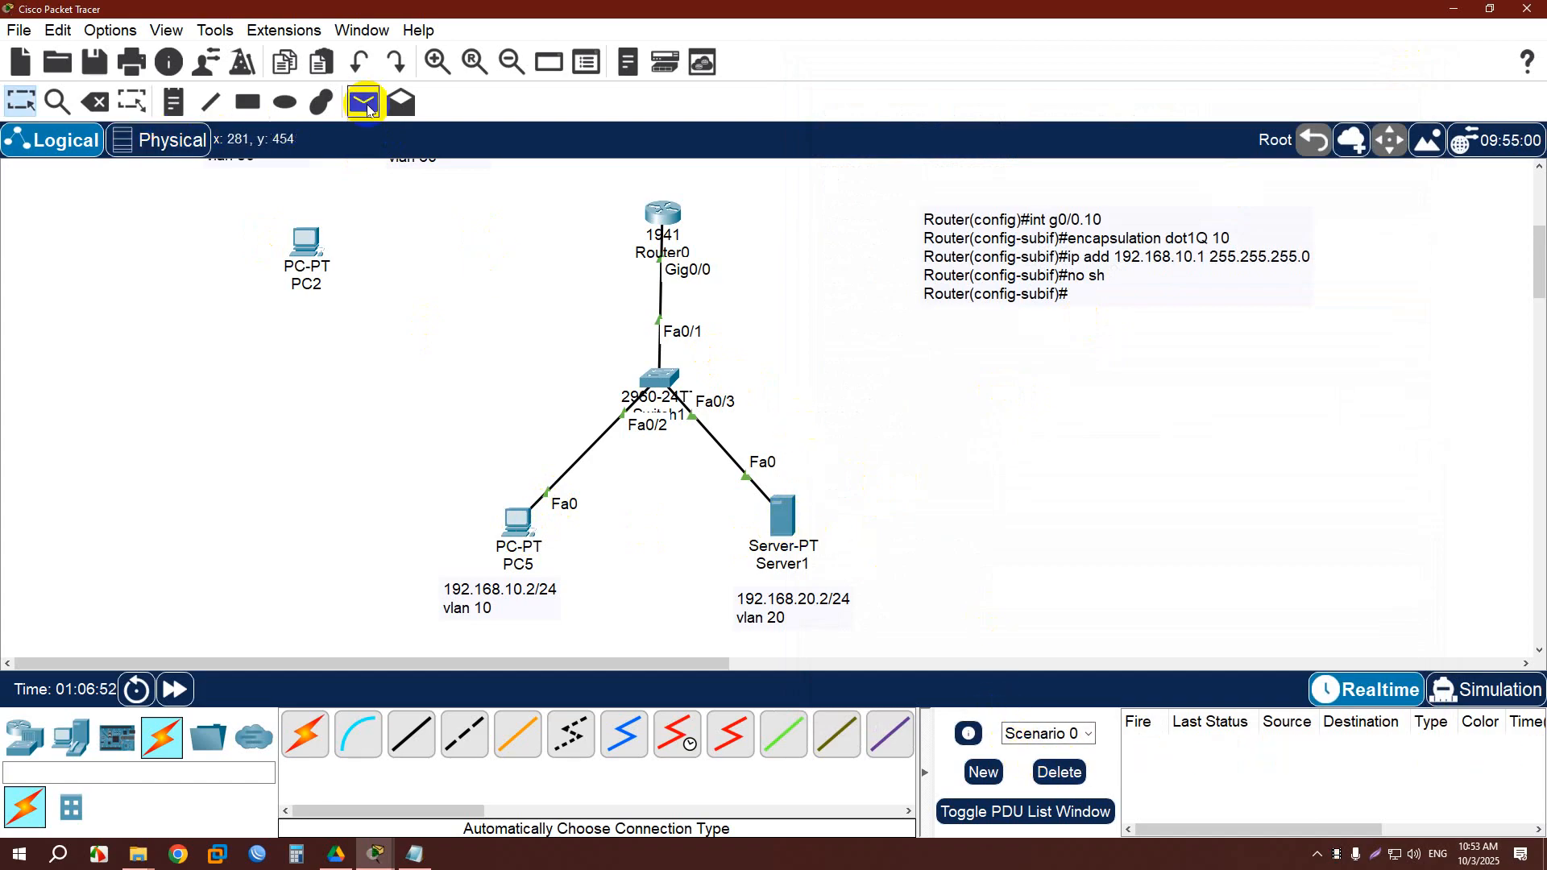
left_click(518, 523)
left_click(784, 520)
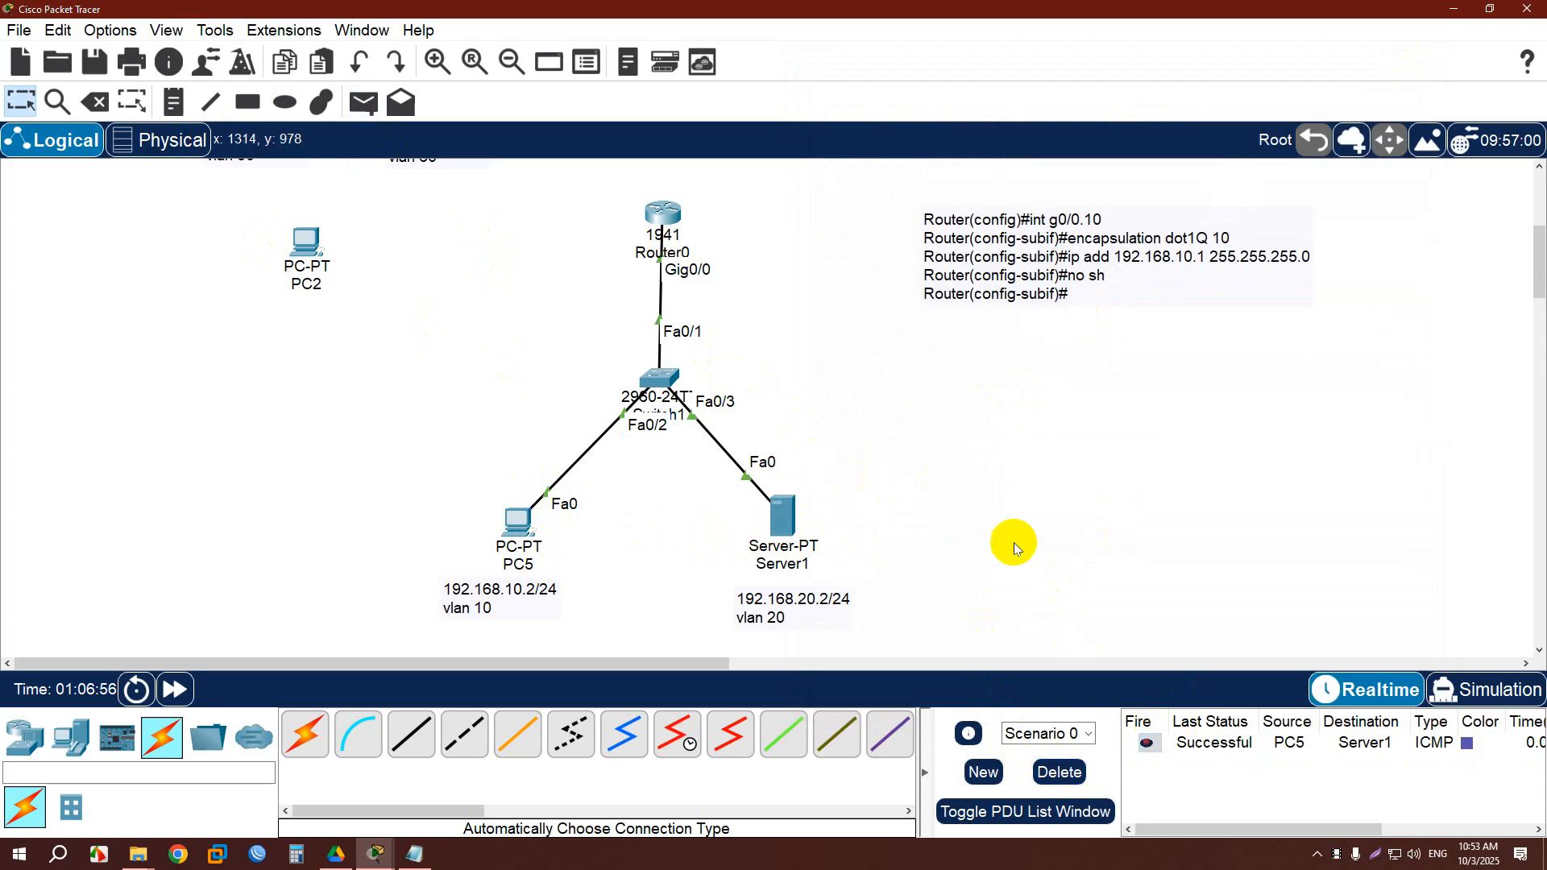
left_click_drag(975, 505, 597, 536)
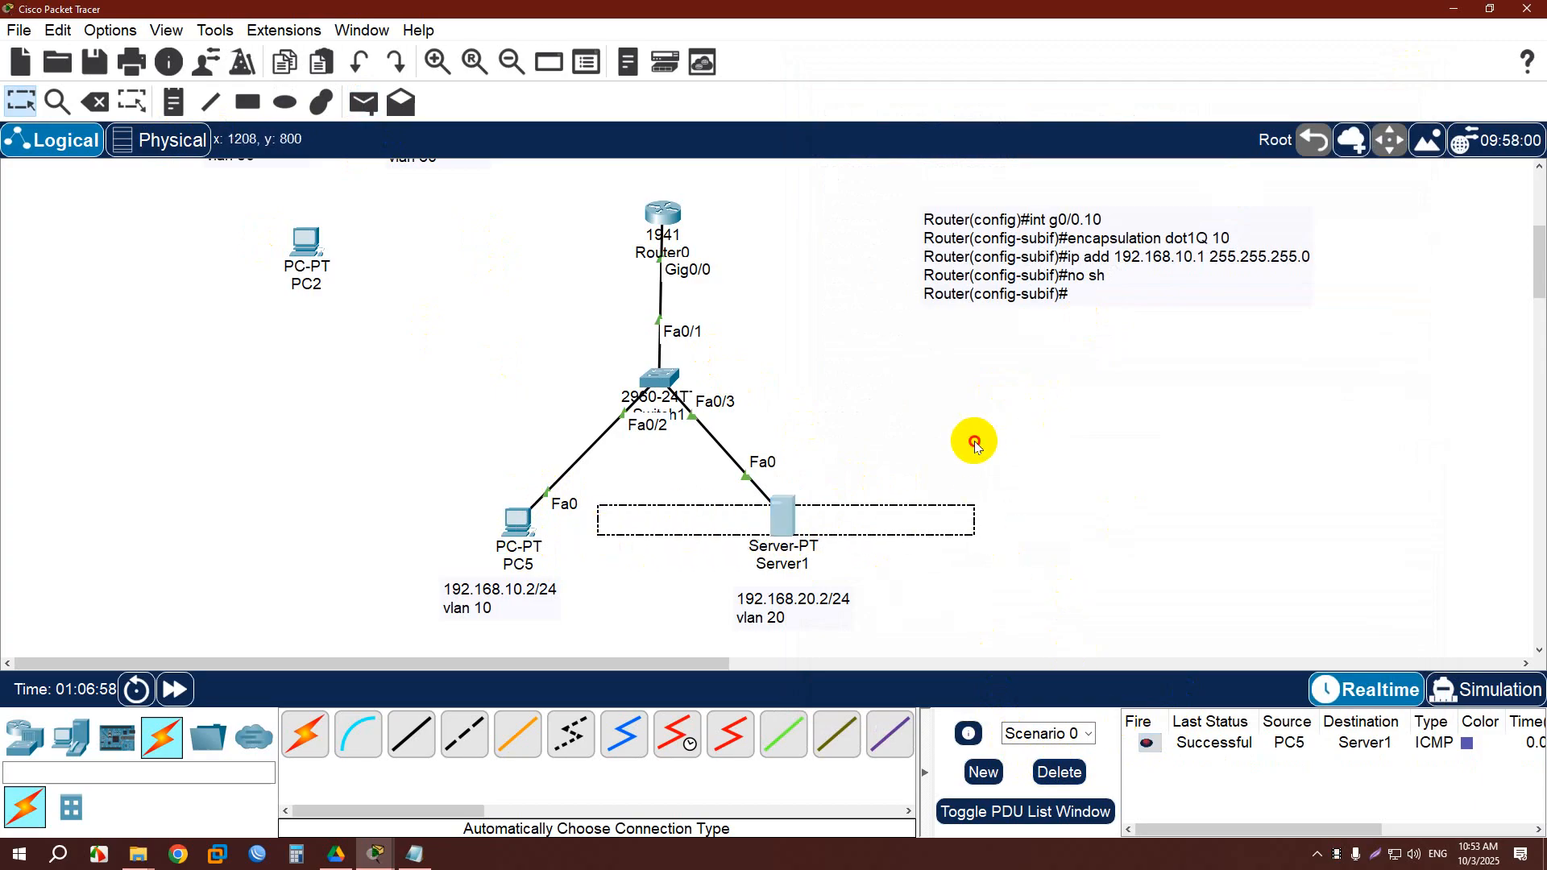
left_click(974, 441)
Leave configuration mode on Router0 with end and display its running configuration with sh run.
left_click(657, 219)
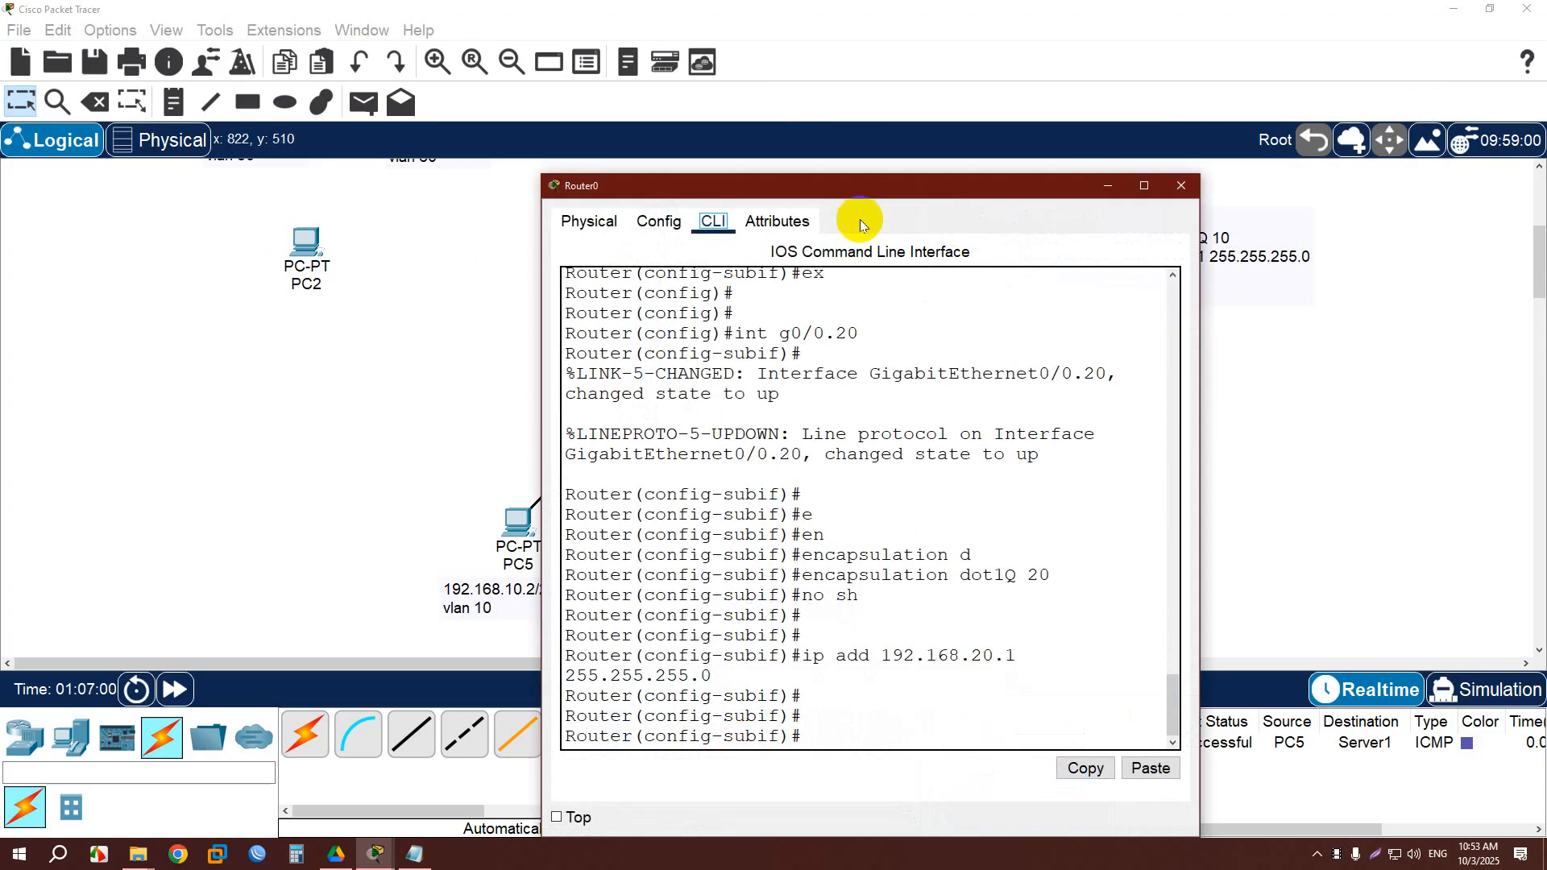
left_click(841, 188)
left_click_drag(841, 189, 1108, 67)
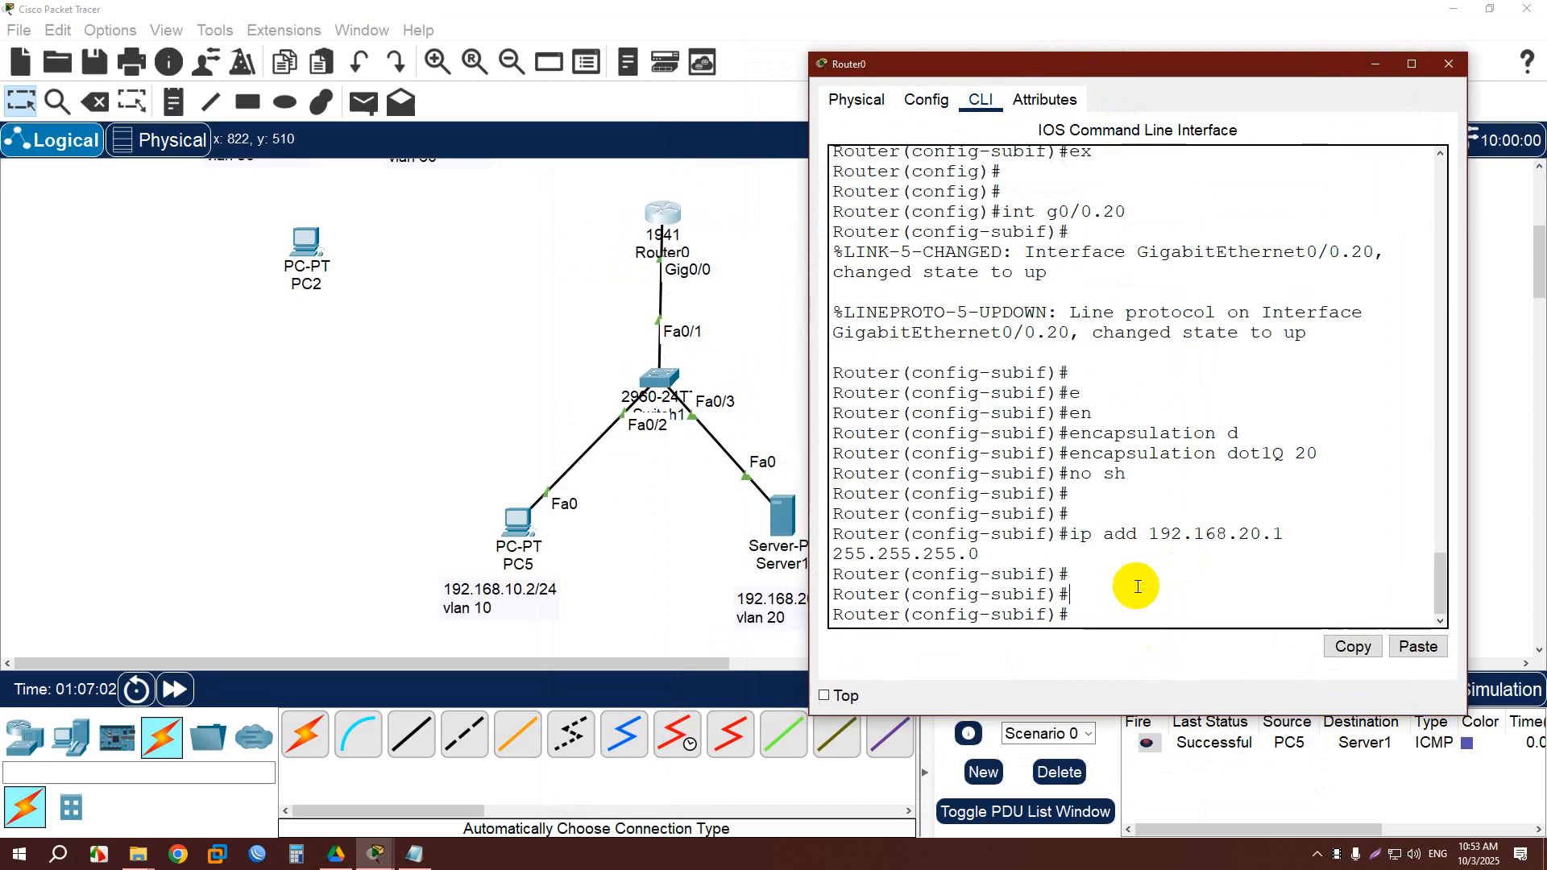
type("end")
key("Return")
type("run")
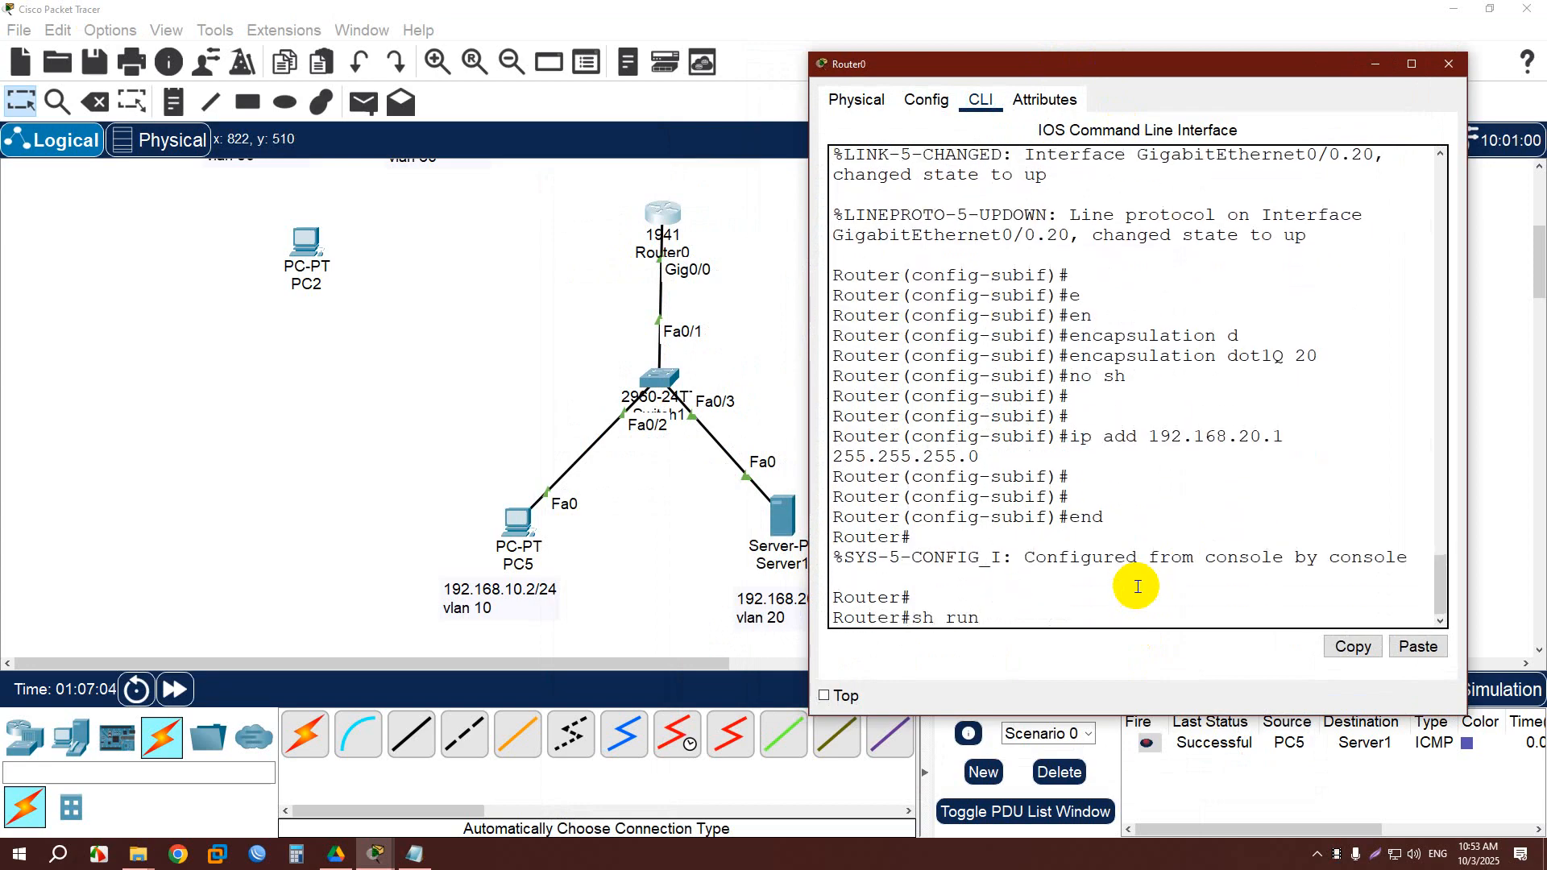
key("Return")
Examine the encapsulation and IP address entries of g0/0.10 and g0/0.20 in Router0's running configuration, then close the console.
key("space")
key("space")
scroll(1125, 531, "up", 4)
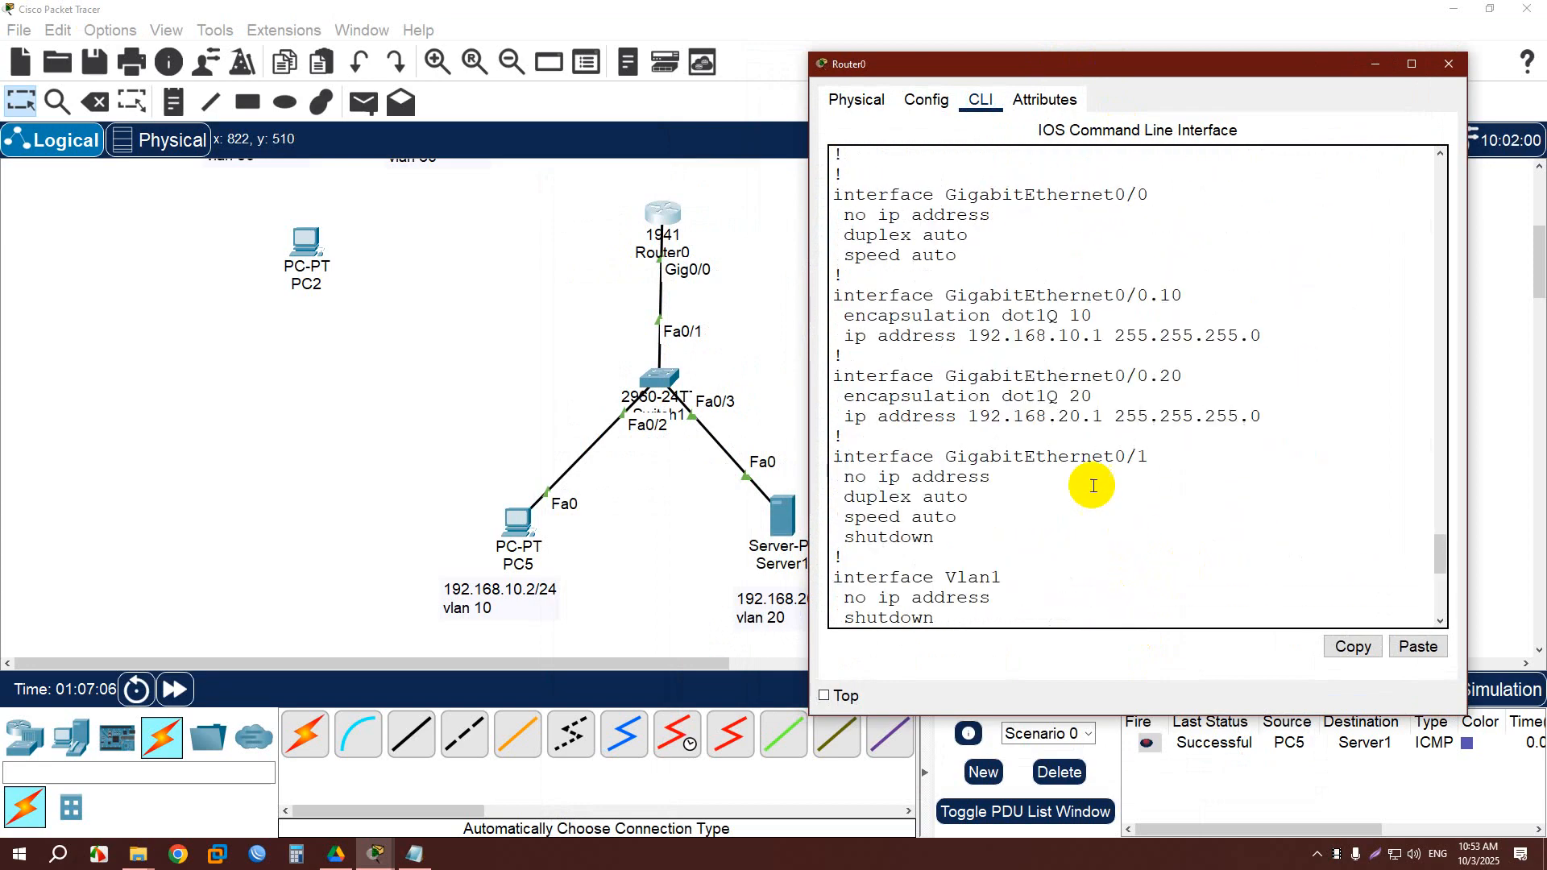
left_click_drag(1184, 377, 916, 356)
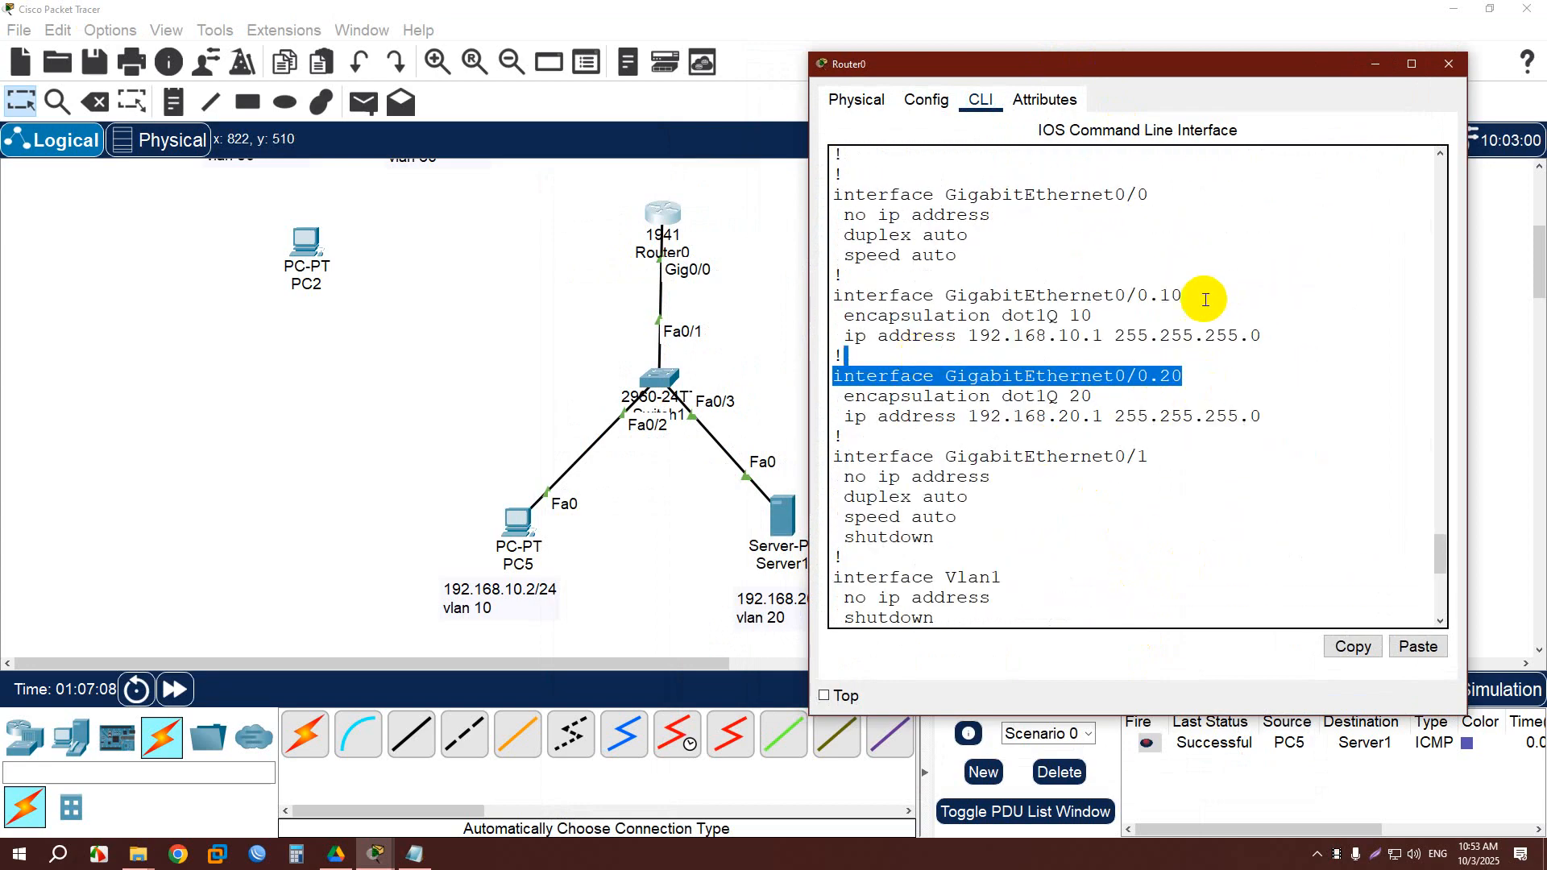
left_click_drag(1192, 297, 890, 300)
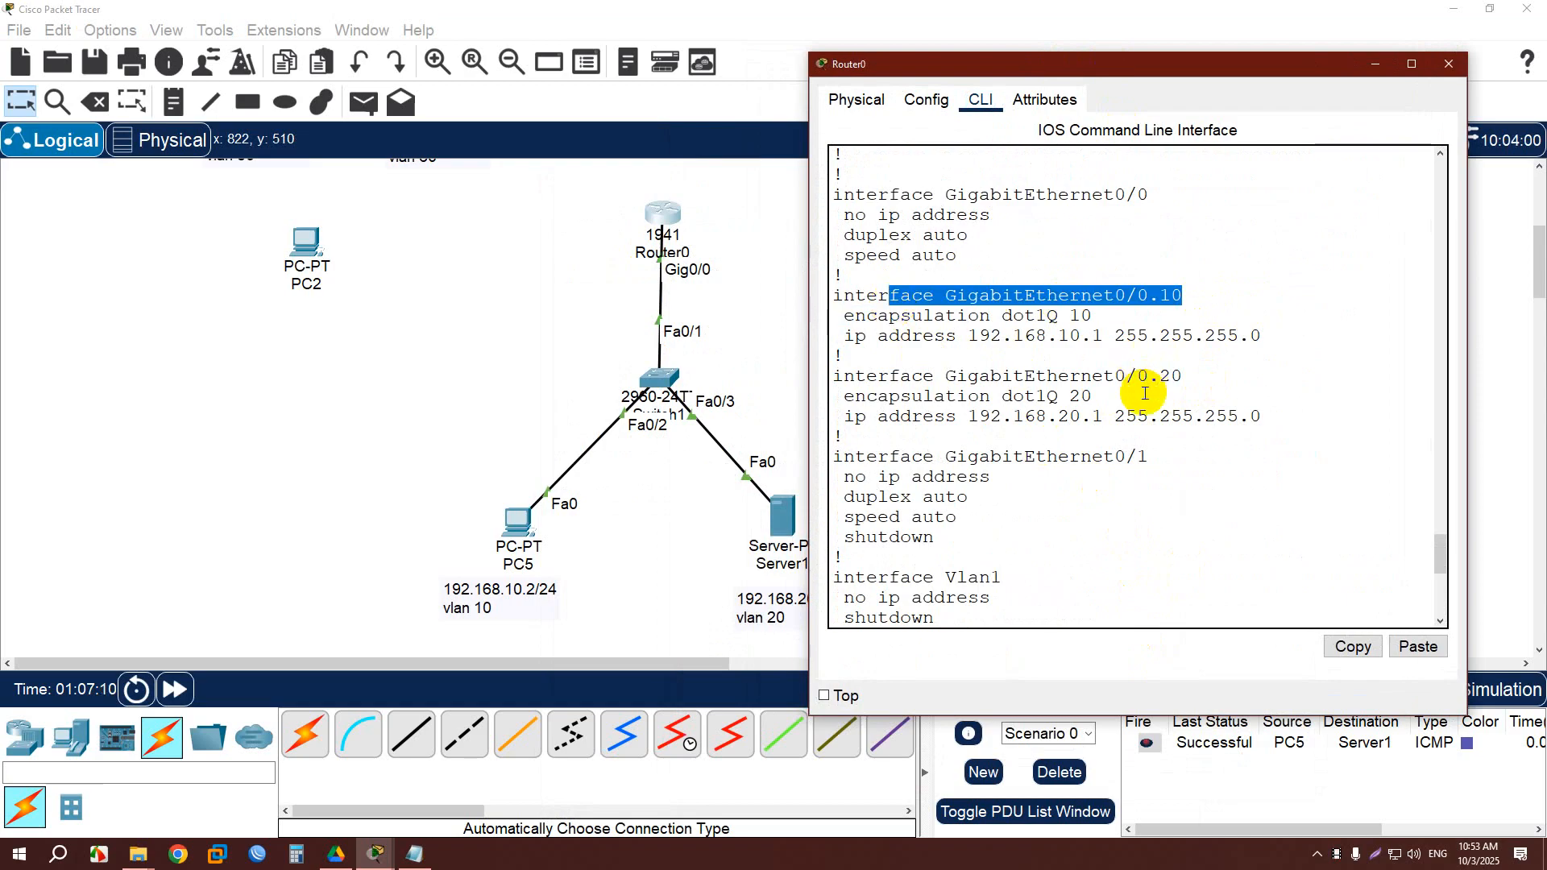
left_click_drag(1194, 418, 878, 395)
scroll(1072, 516, "down", 4)
scroll(1077, 530, "down", 2)
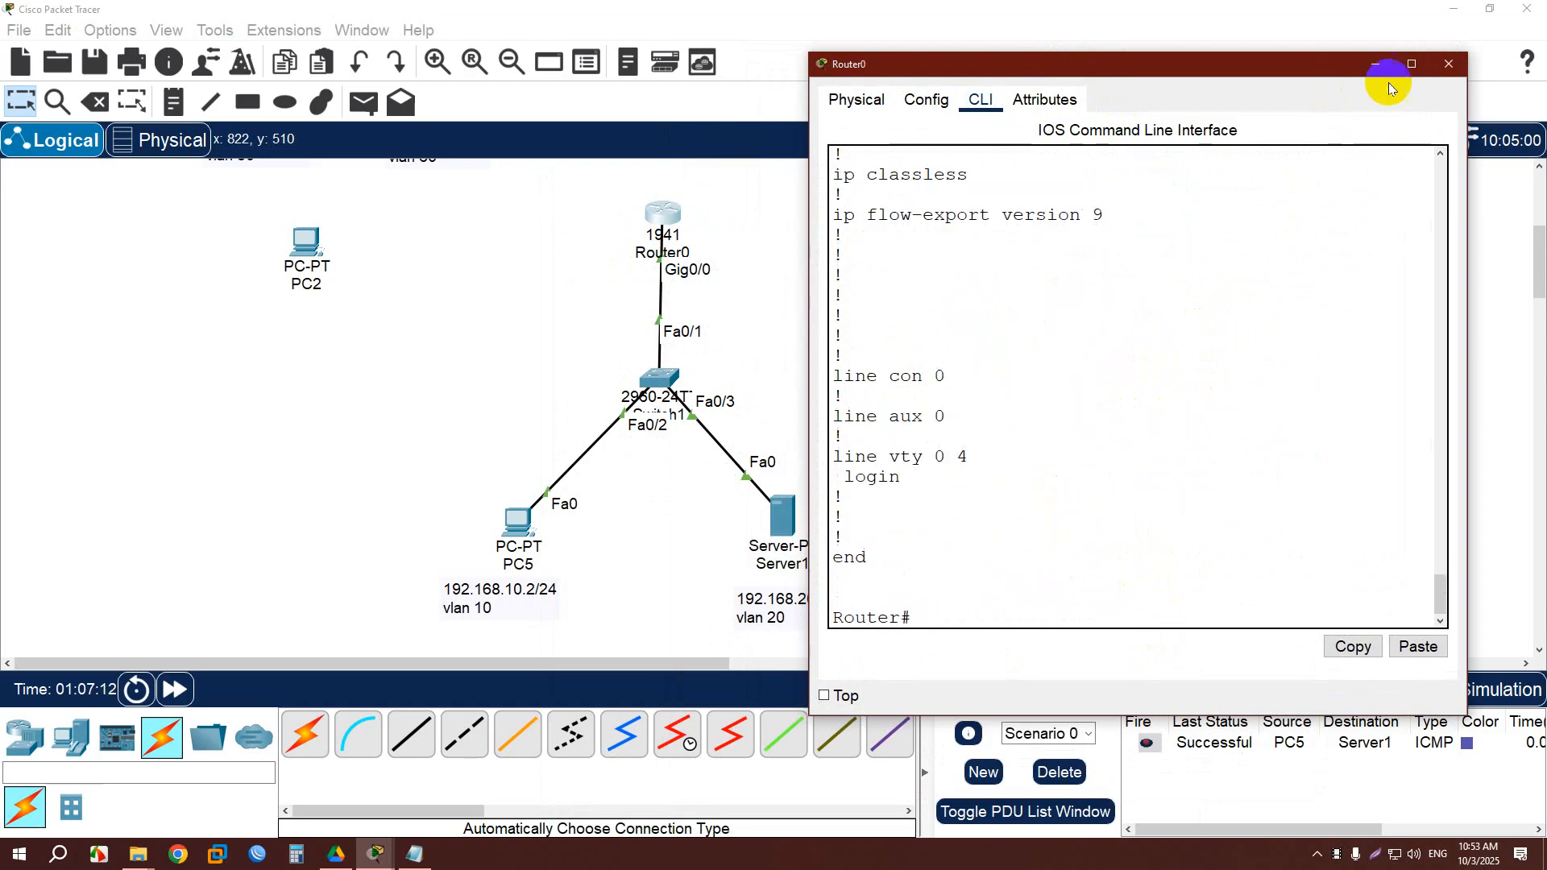
left_click(1448, 64)
Move the g0/0.10 command note closer to Router0 in the workspace.
left_click_drag(1003, 265, 896, 278)
left_click_drag(571, 170, 754, 263)
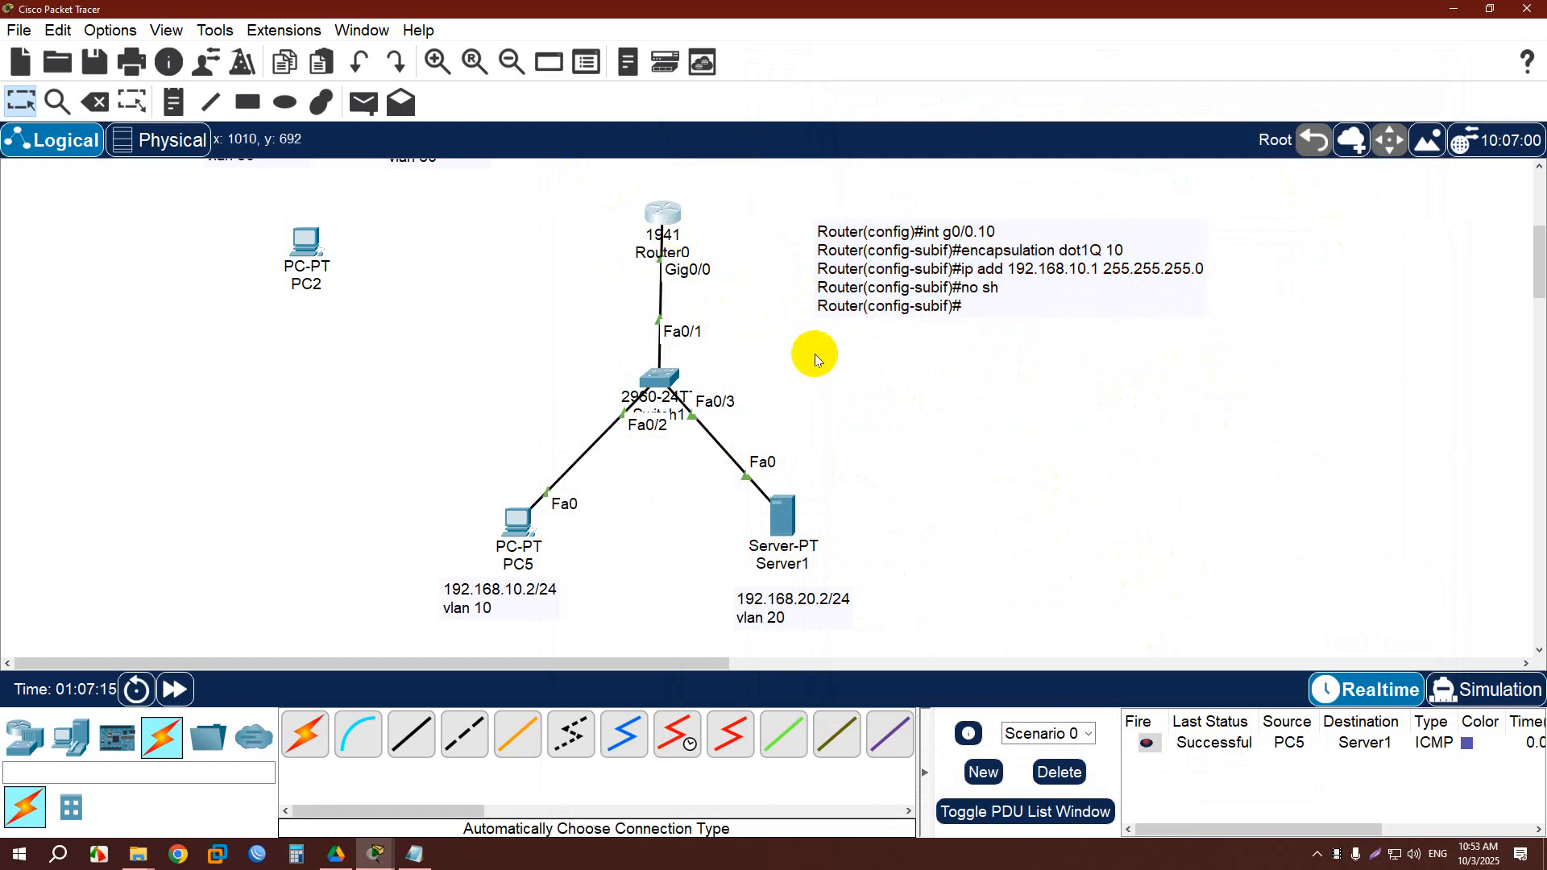
left_click_drag(807, 353, 504, 400)
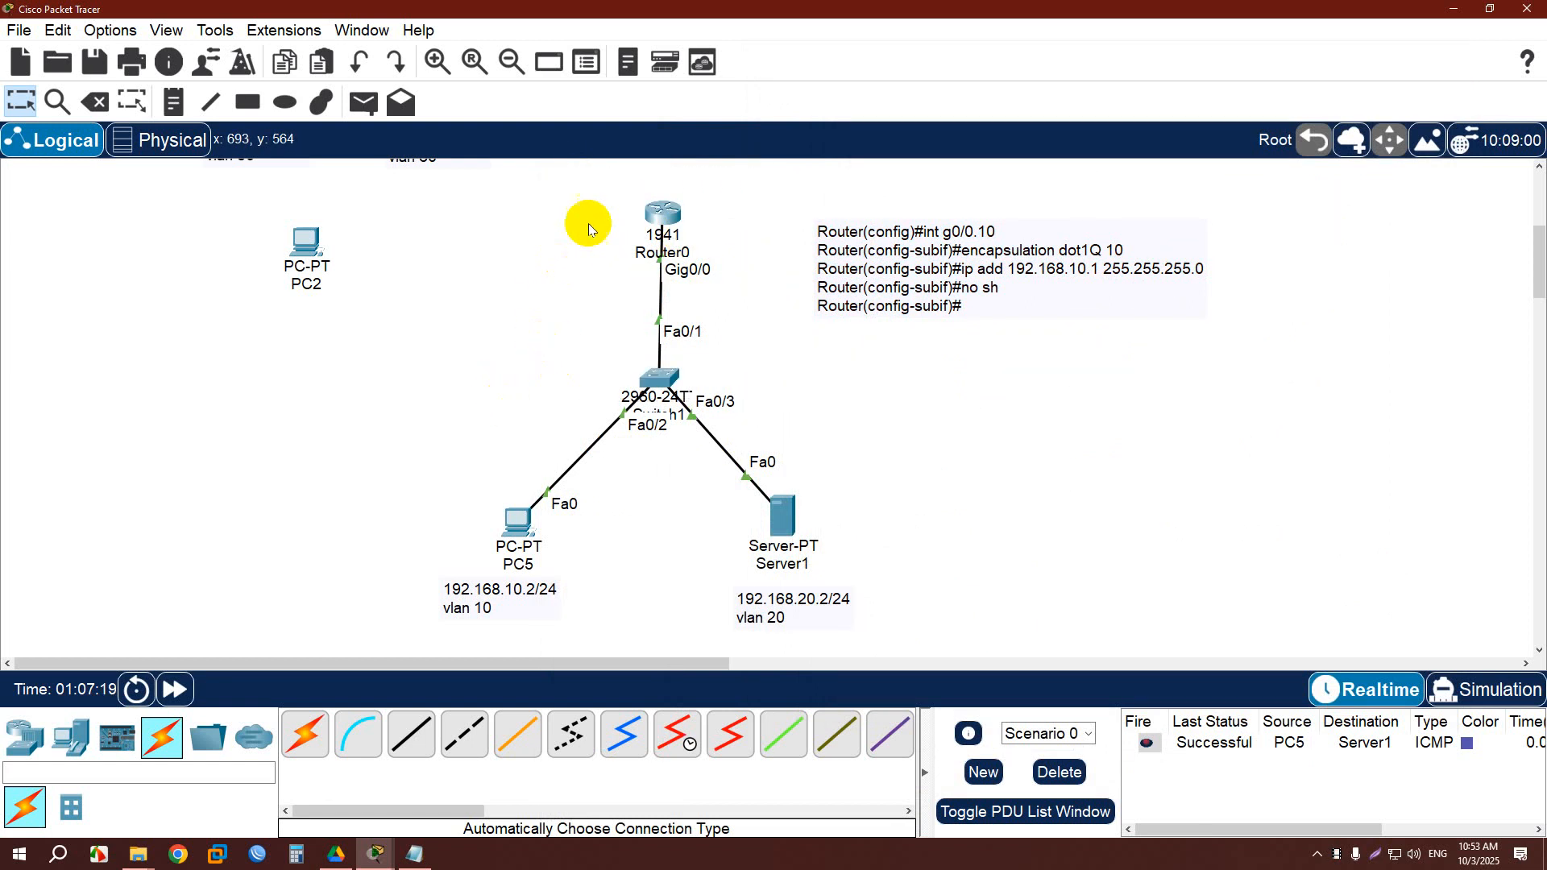
left_click_drag(611, 176, 743, 267)
scroll(967, 481, "up", 5)
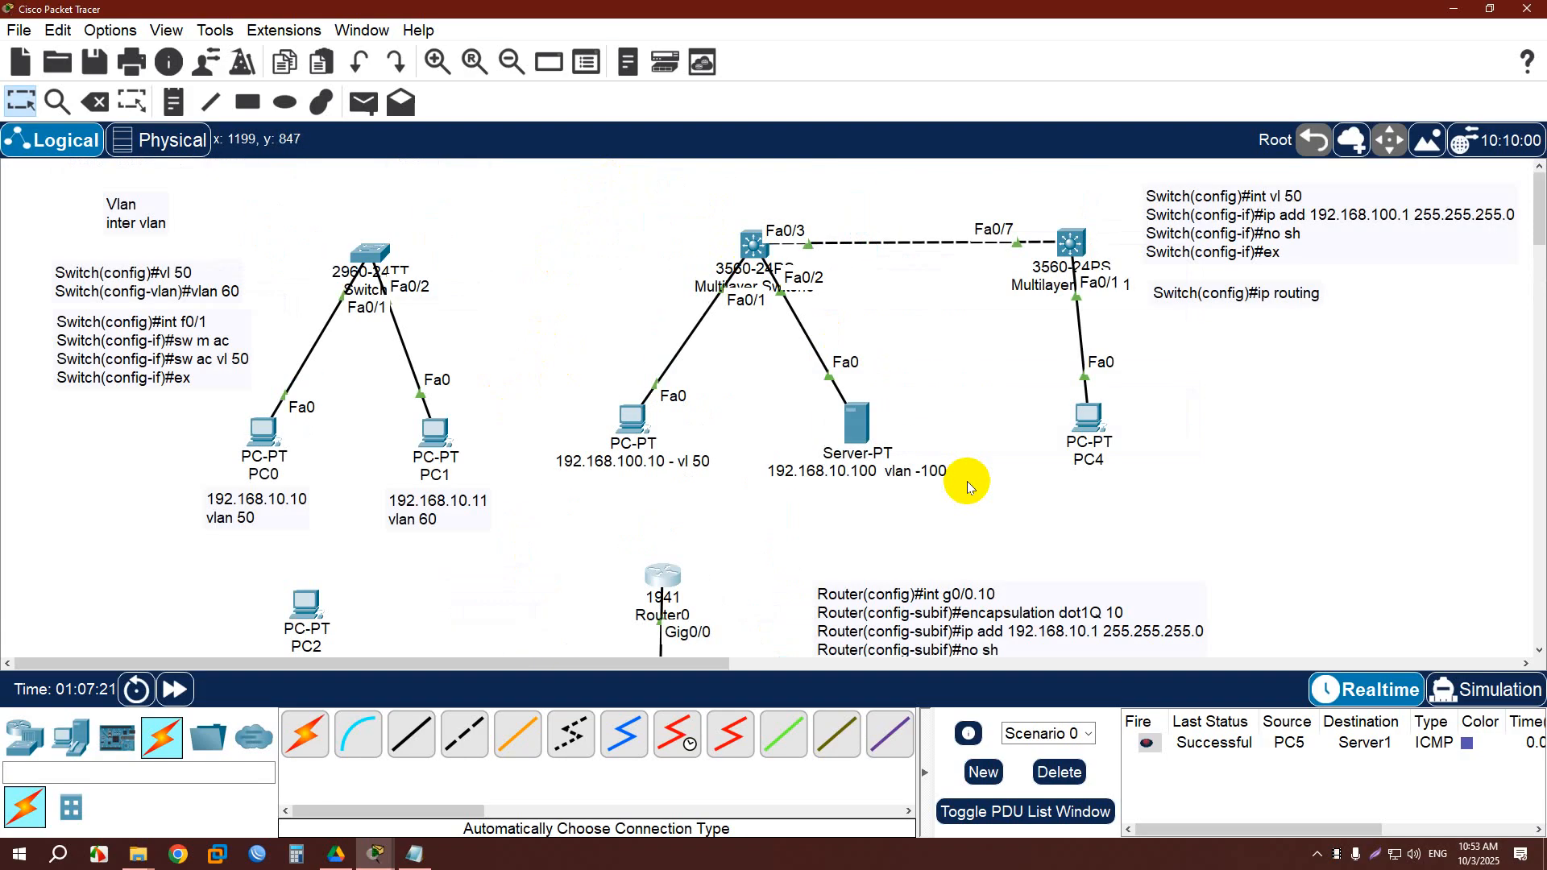
left_click_drag(633, 209, 930, 379)
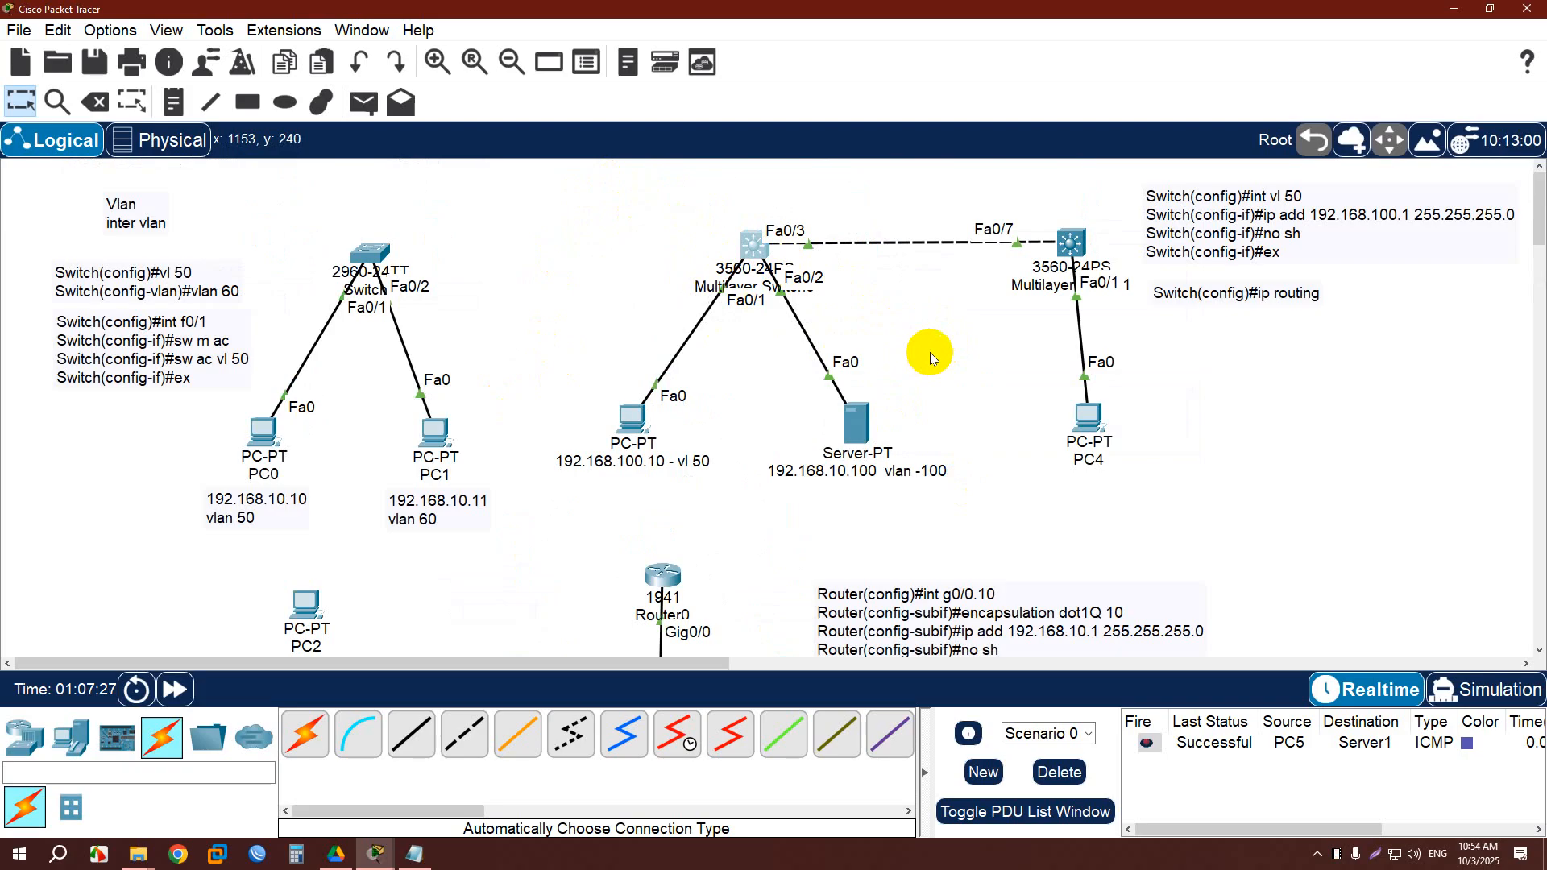
scroll(898, 356, "down", 3)
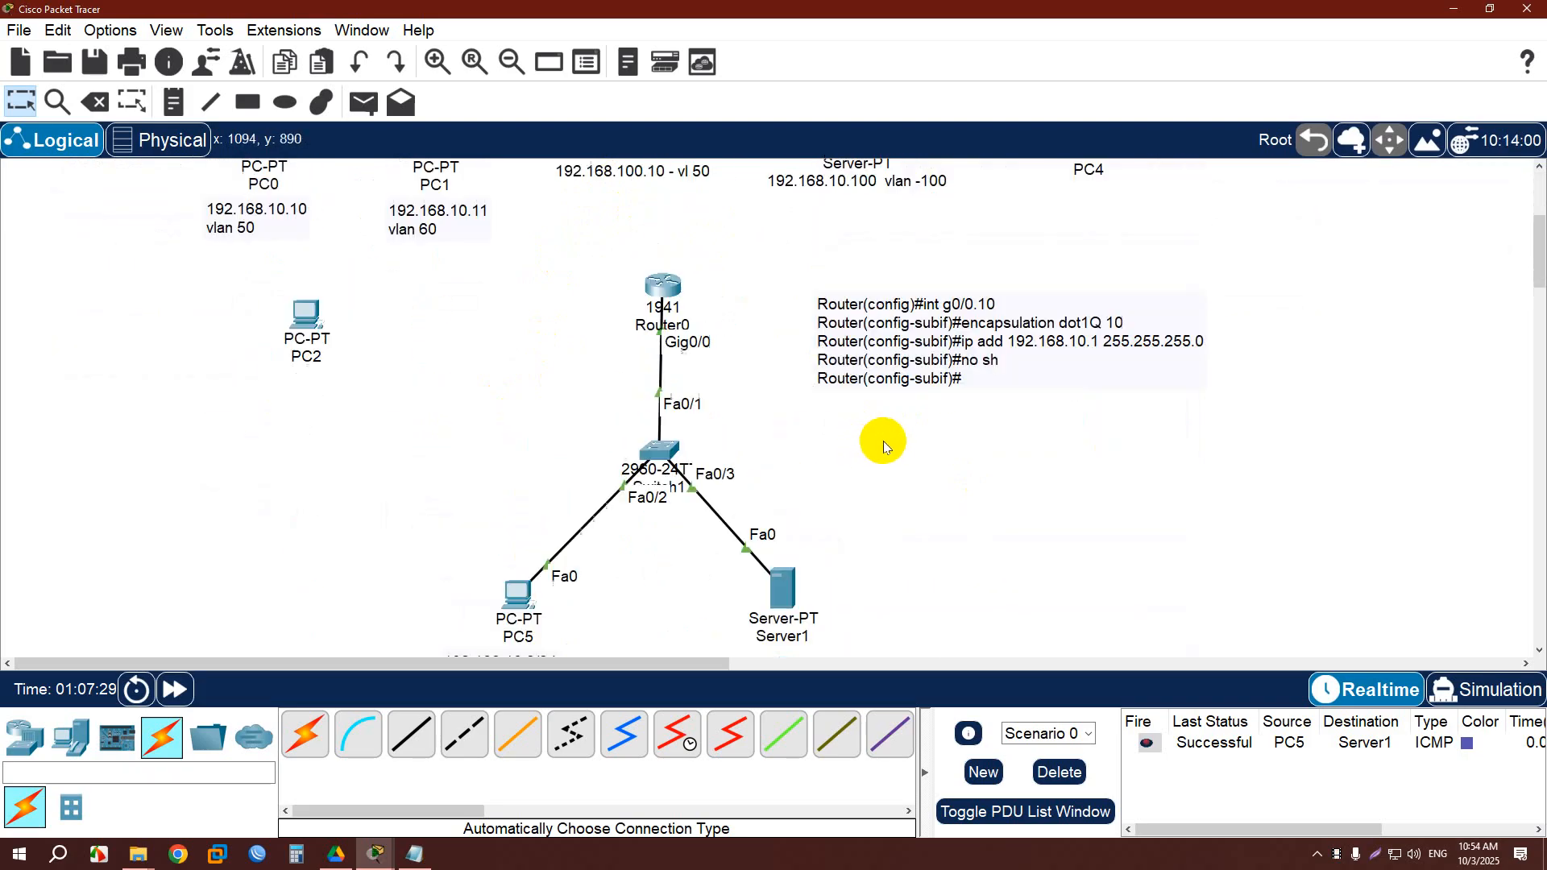
scroll(1052, 365, "up", 3)
scroll(1012, 385, "down", 4)
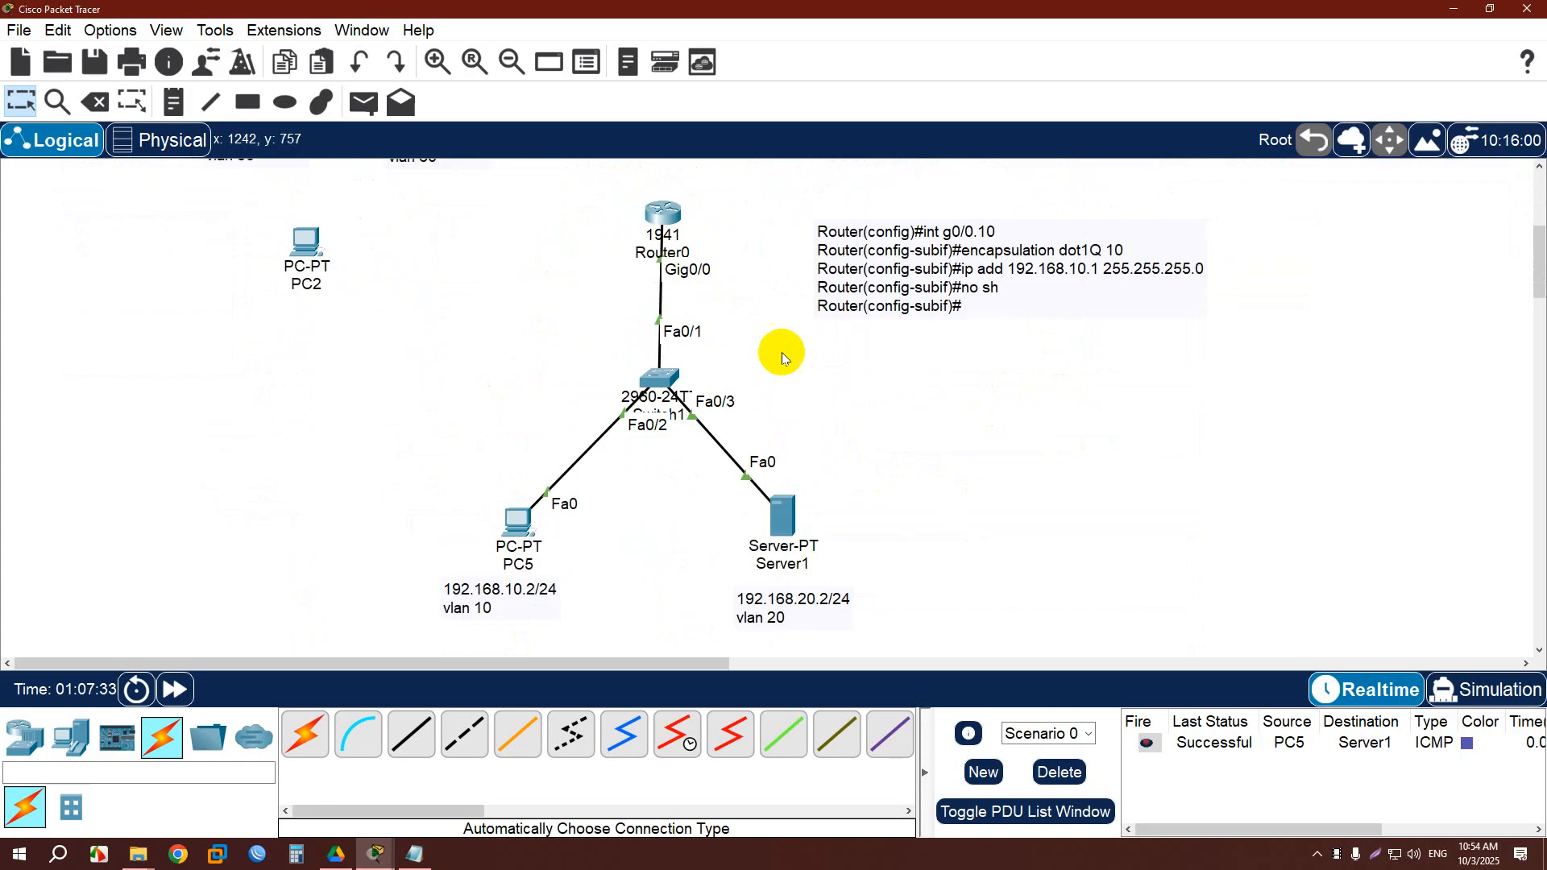
Save the topology as "vlan - inter vlan" in the class ccna folder on Google Drive (D:).
left_click(107, 70)
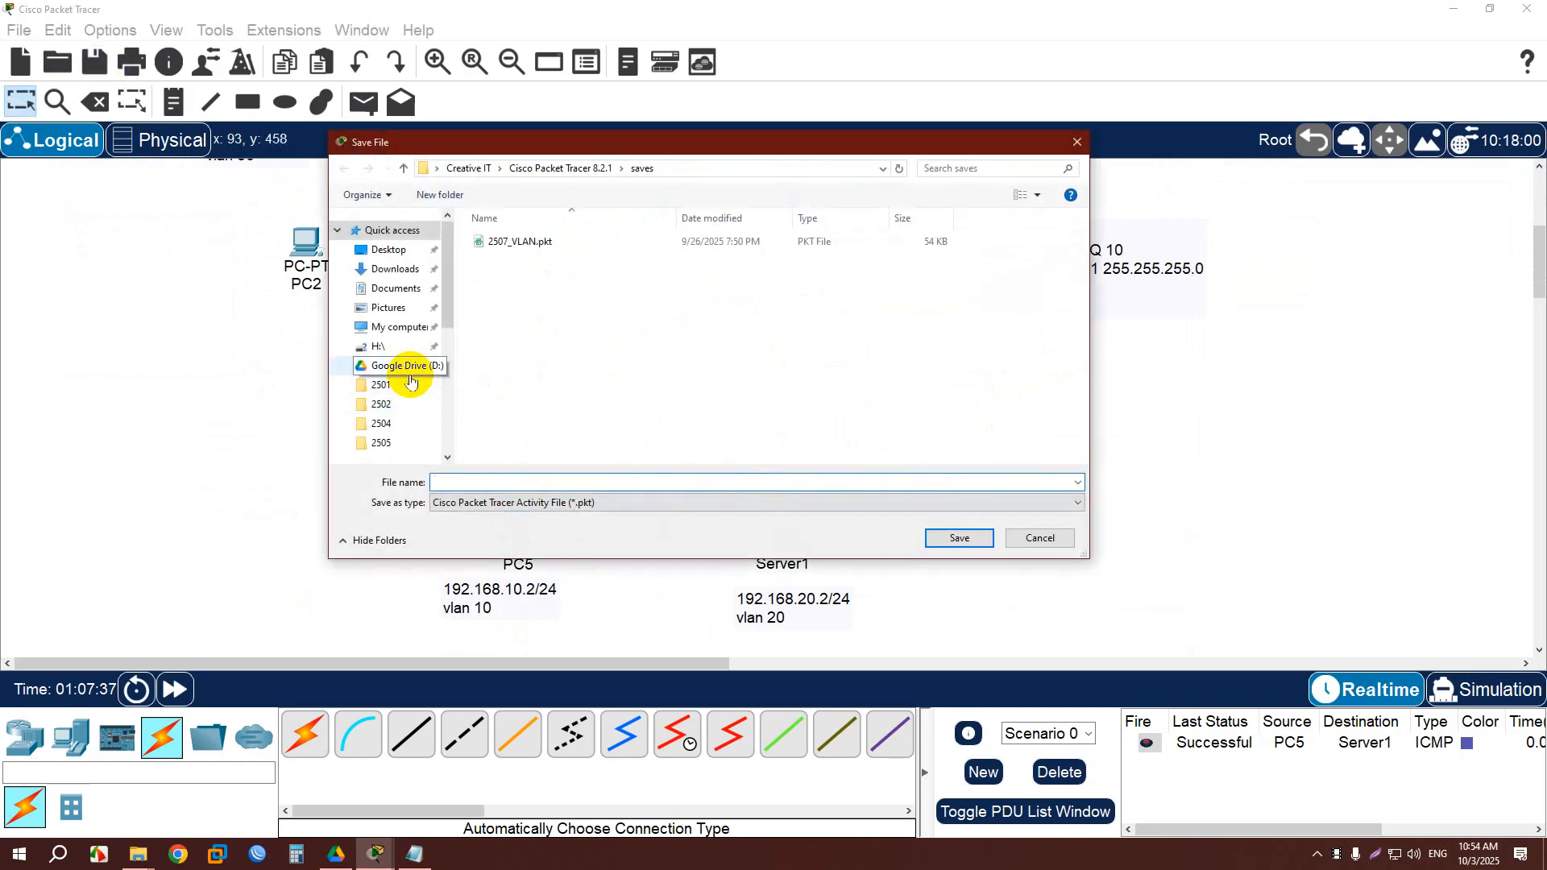
left_click(401, 366)
double_click(523, 256)
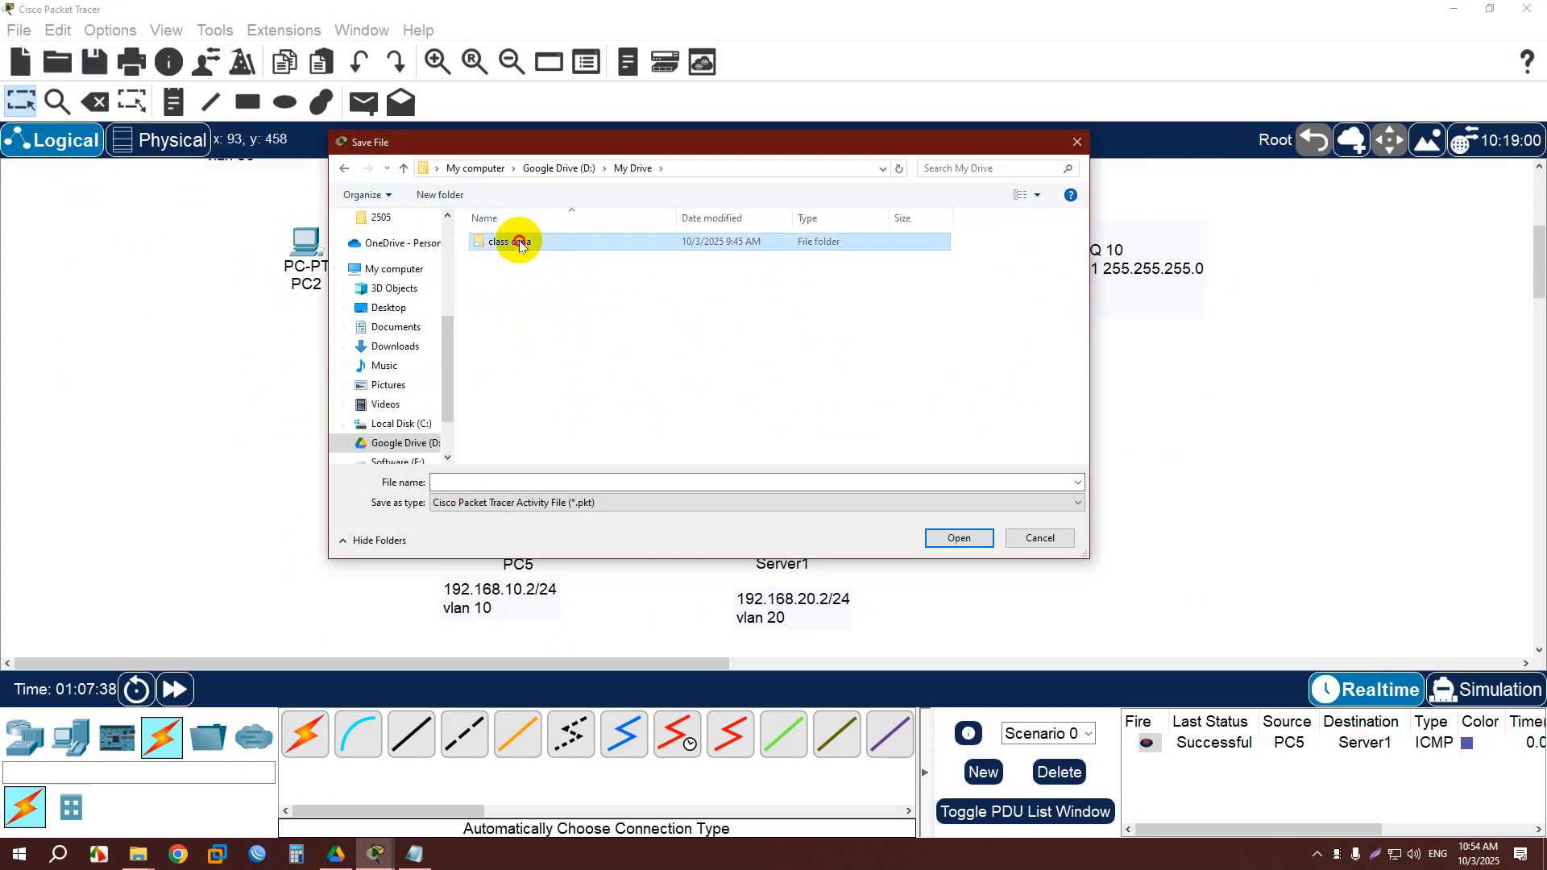
left_click(572, 483)
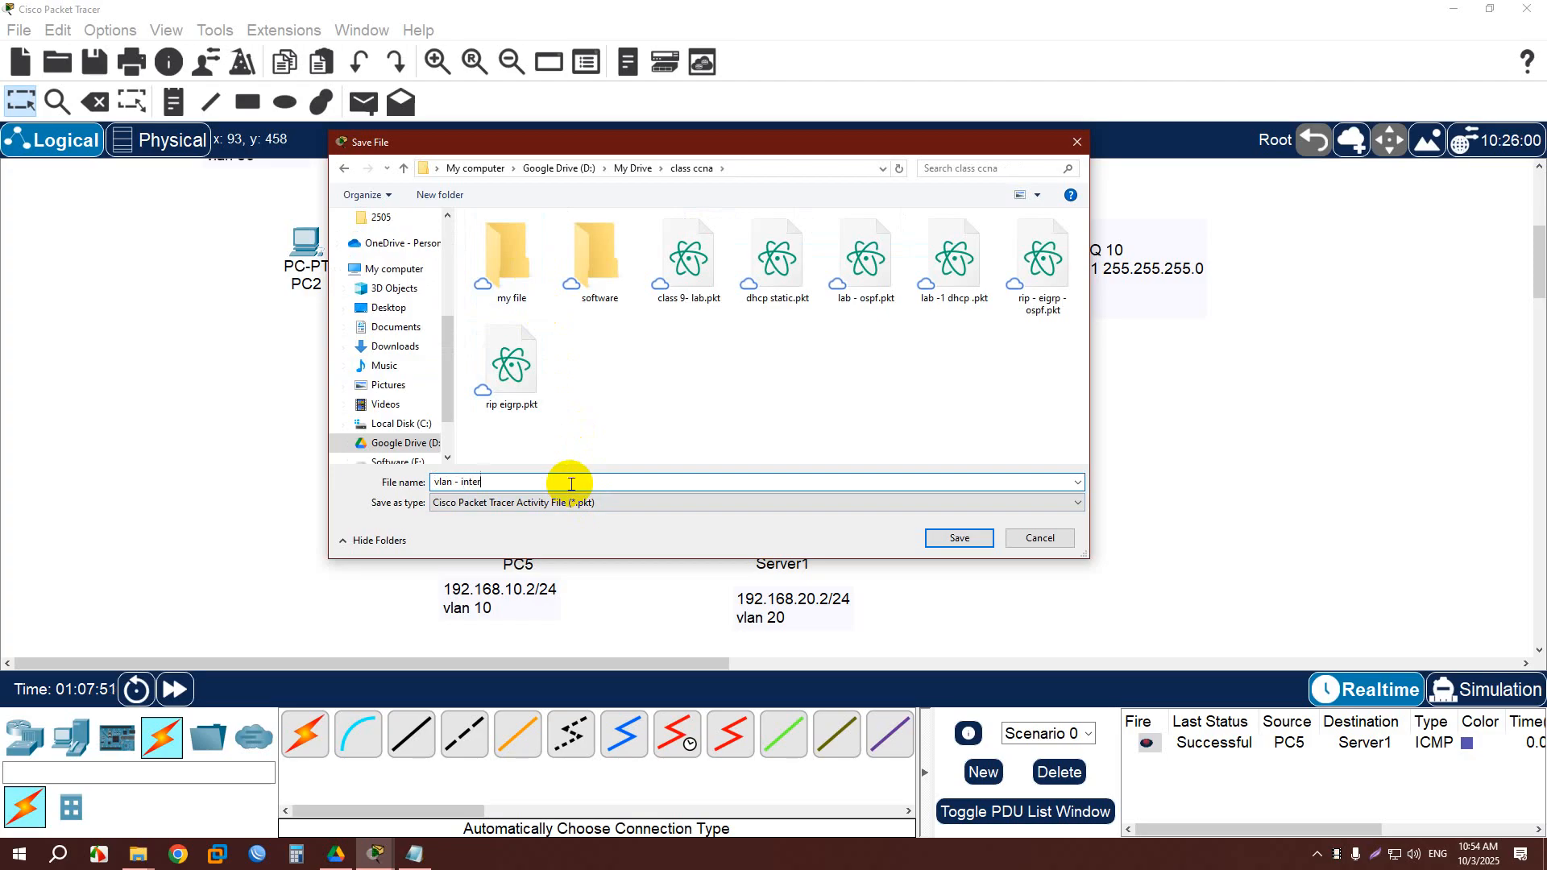
type("lan")
key("Return")
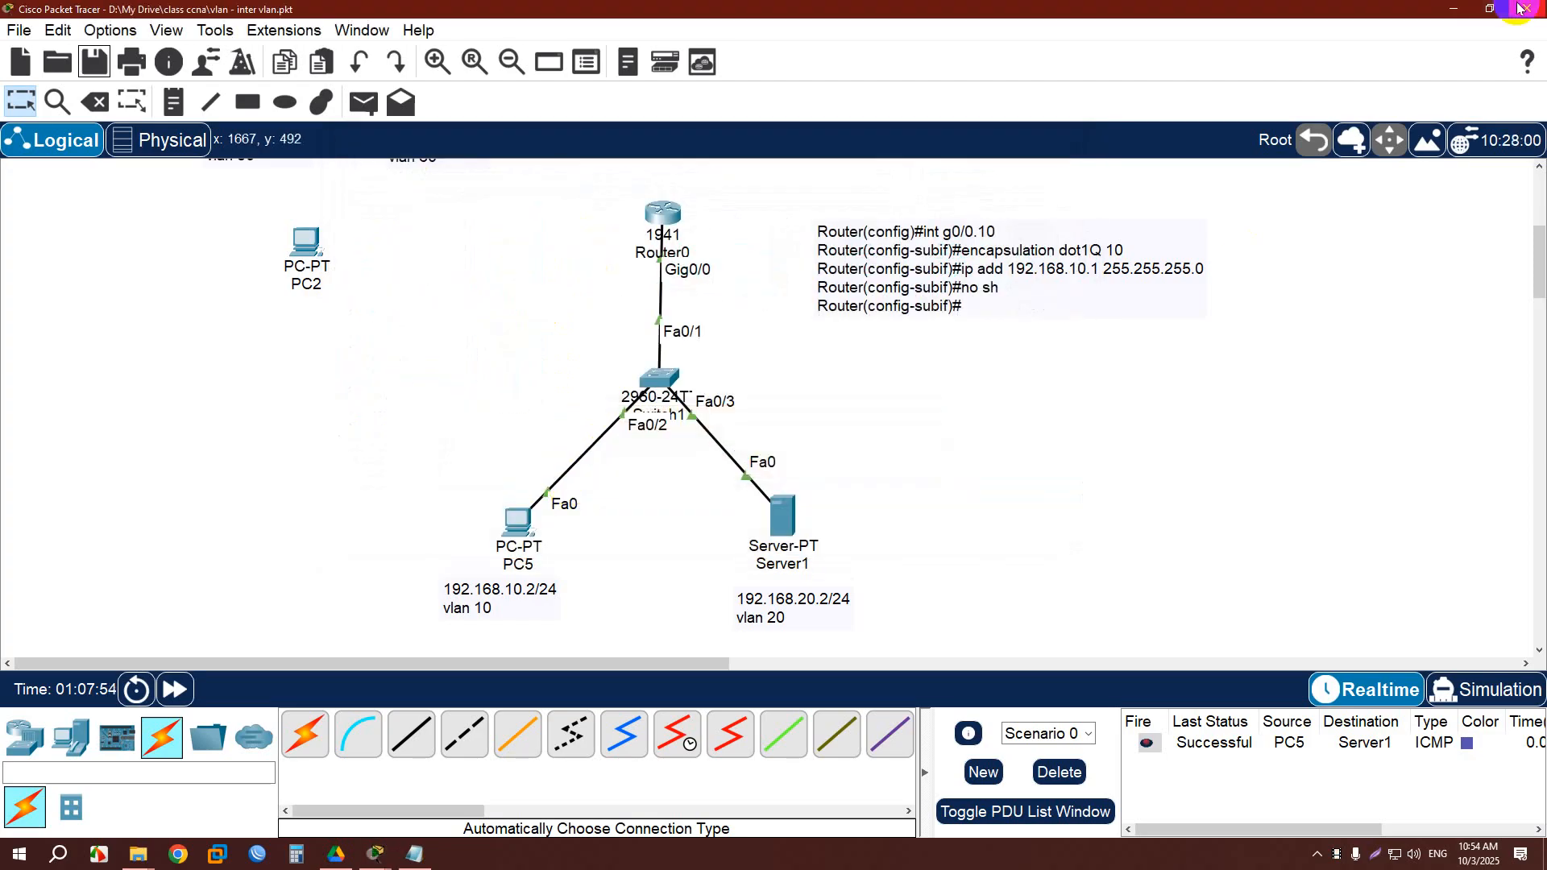